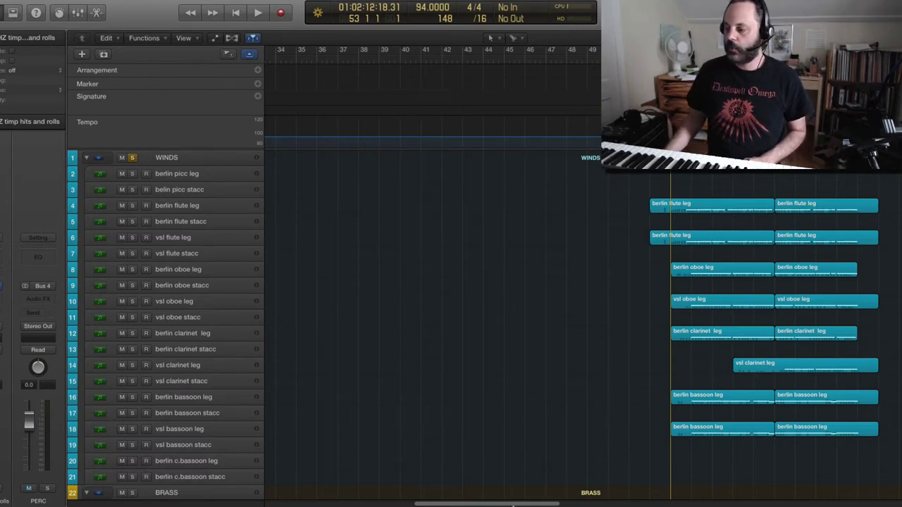
- Play back the woodwind regions from bar 53 through to the end of the phrase
left_click_drag(508, 503, 543, 501)
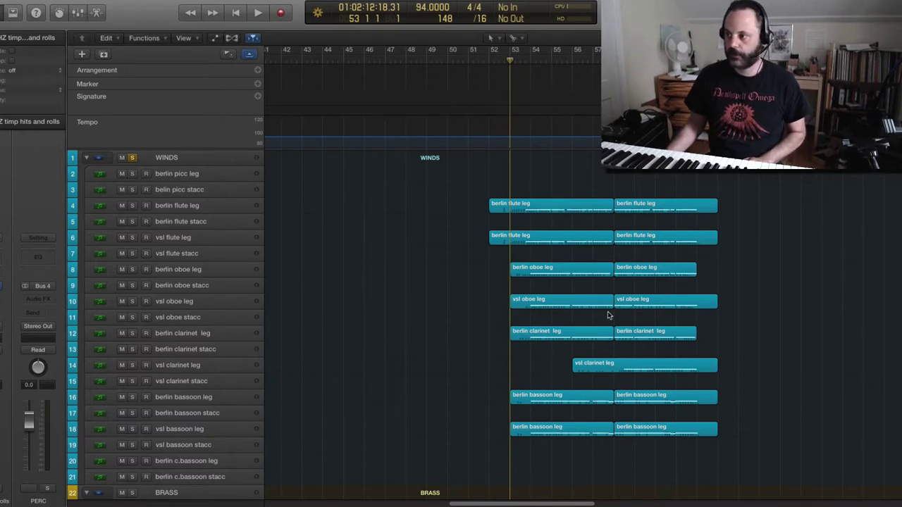
key("space")
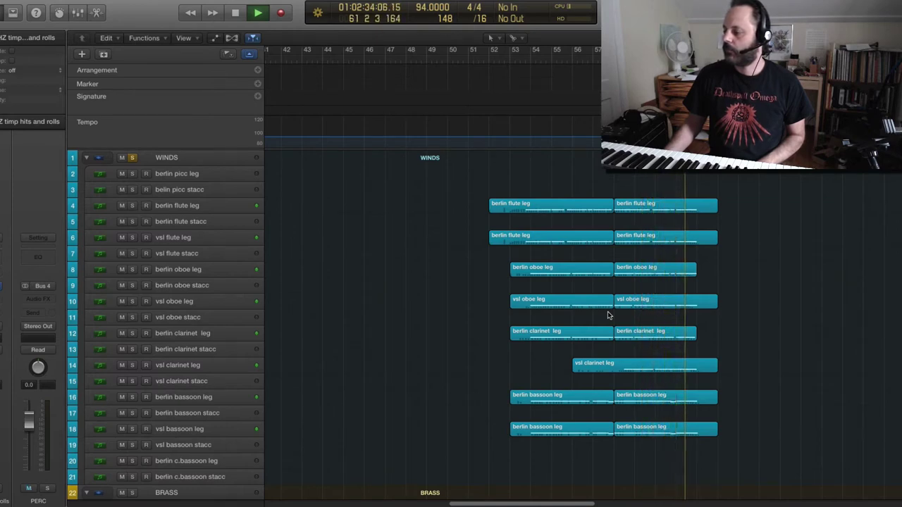
key("space")
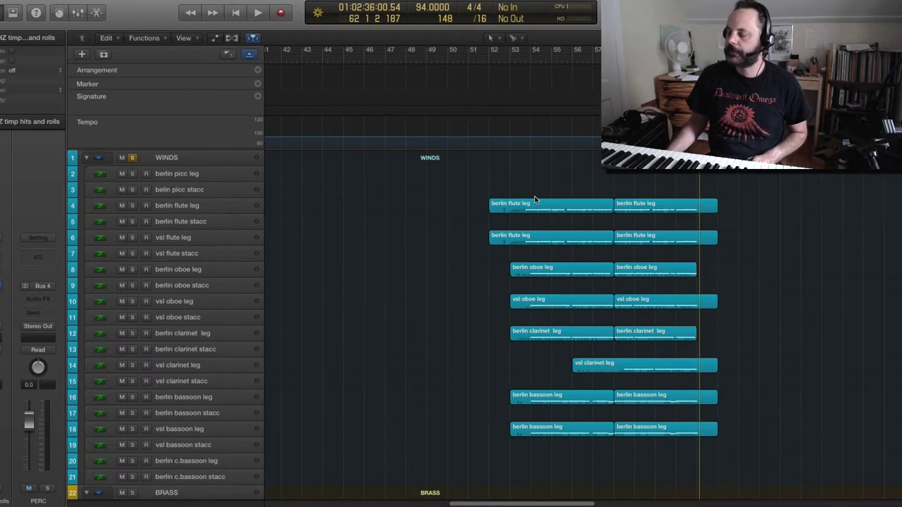
- Play back the closing bars of the woodwind phrase from bar 60
key("z")
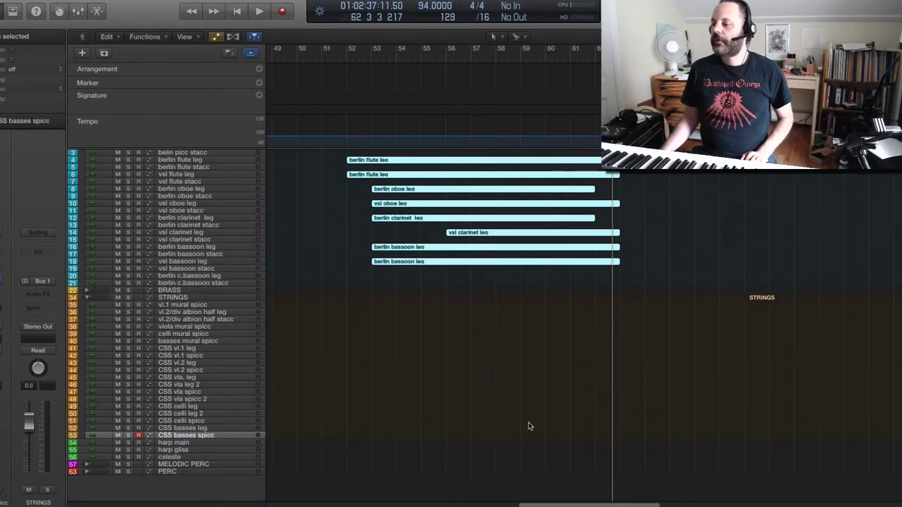
scroll(530, 426, "right", 3)
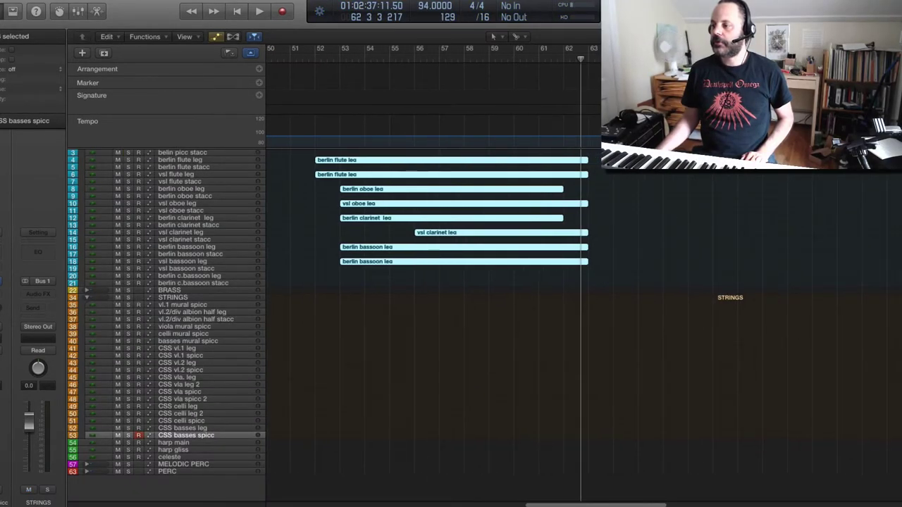
key("period")
key("period")
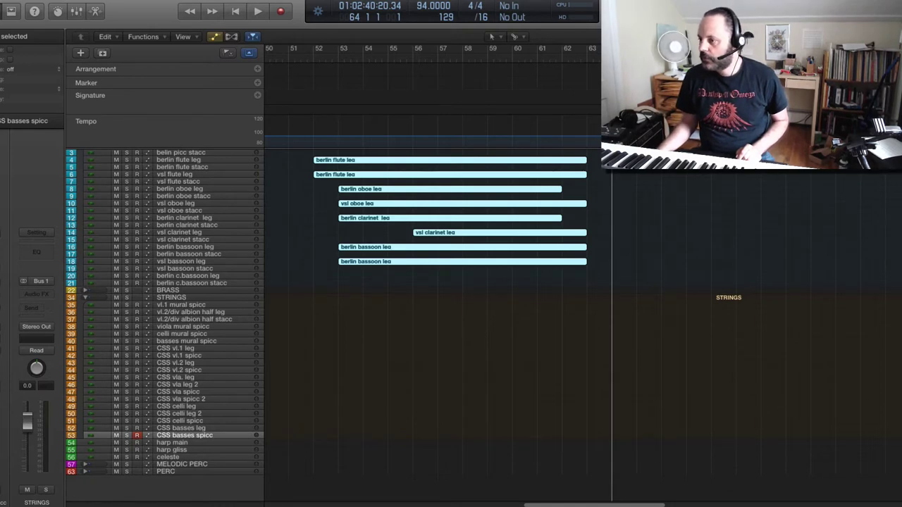
key("super+Down")
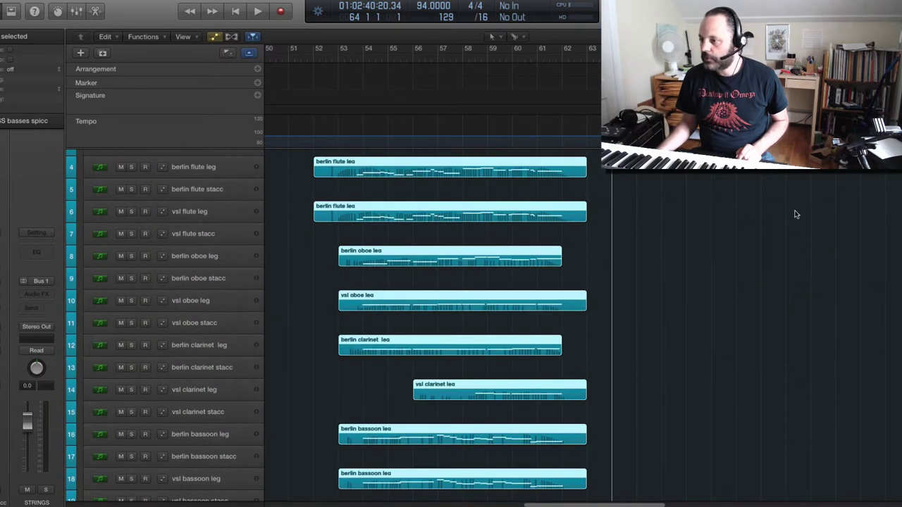
double_click(527, 59)
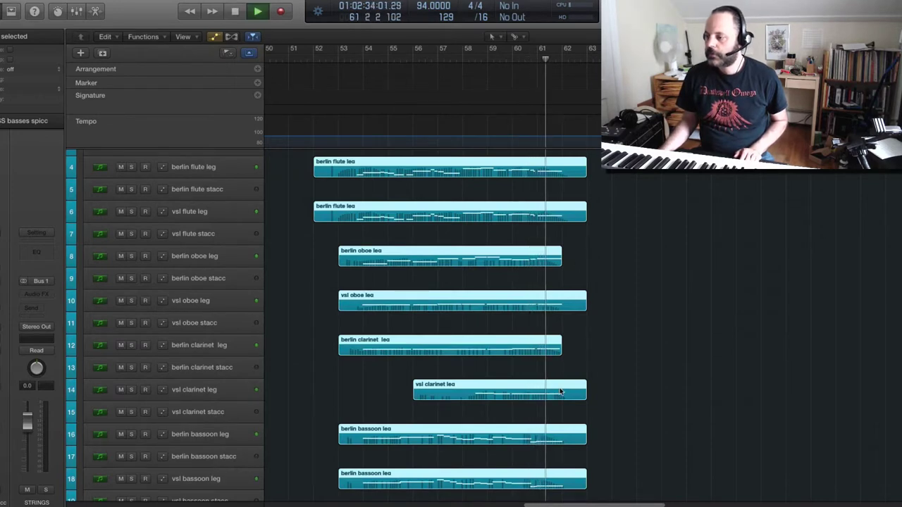
key("space")
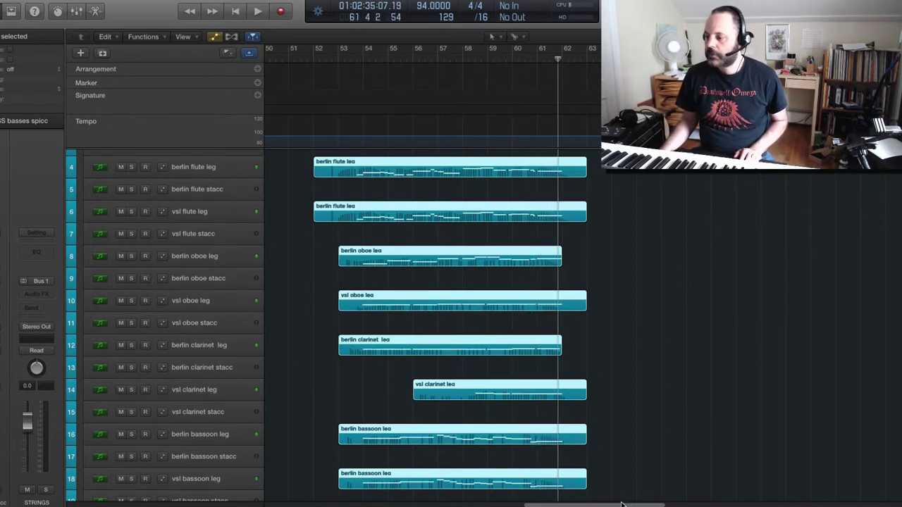
- Undo the last move of the selected CSS string regions
left_click_drag(622, 505, 603, 504)
scroll(598, 473, "down", 2)
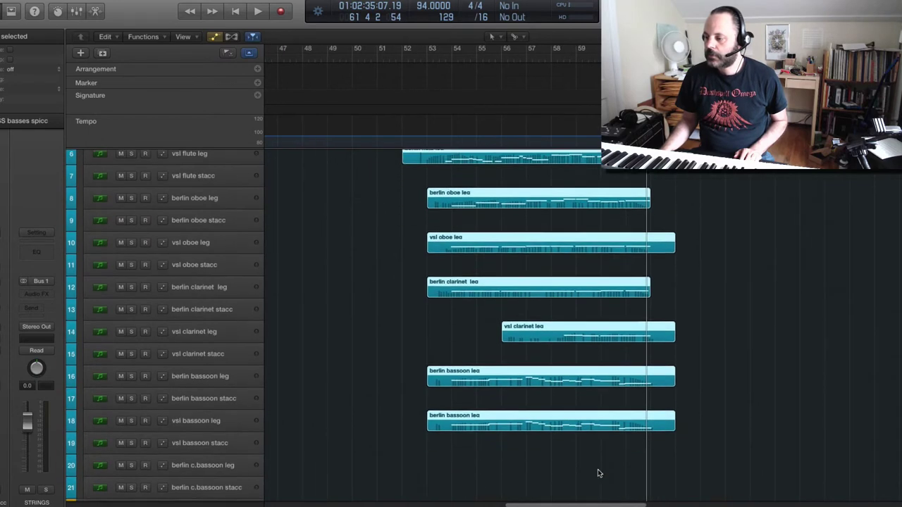
scroll(598, 471, "down", 10)
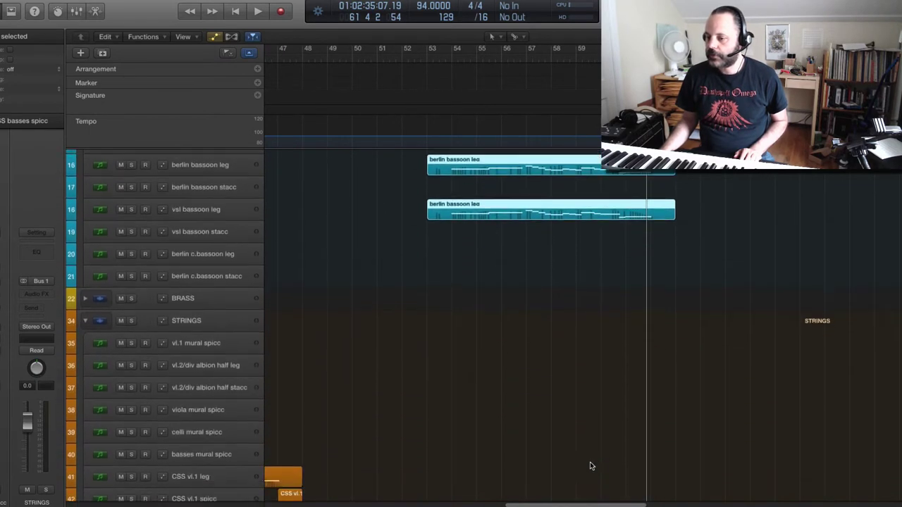
scroll(351, 357, "down", 20)
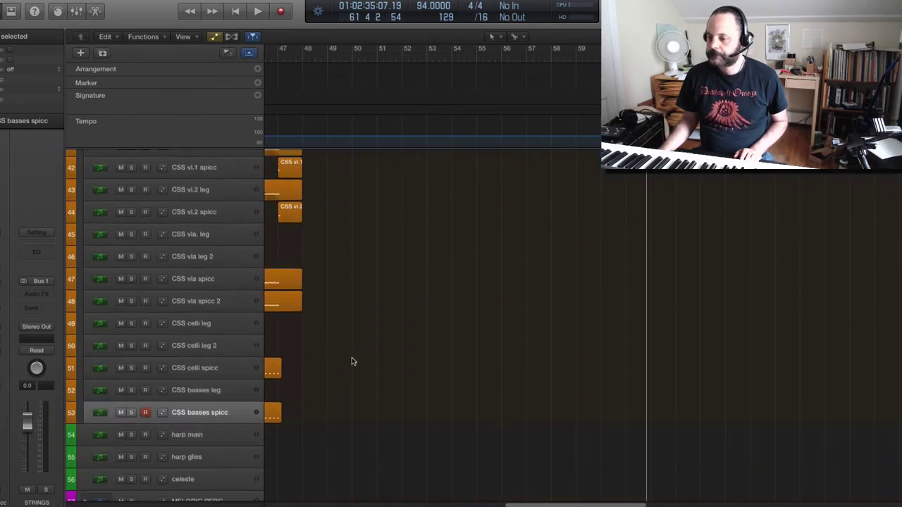
scroll(551, 499, "left", 8)
key("super+Up")
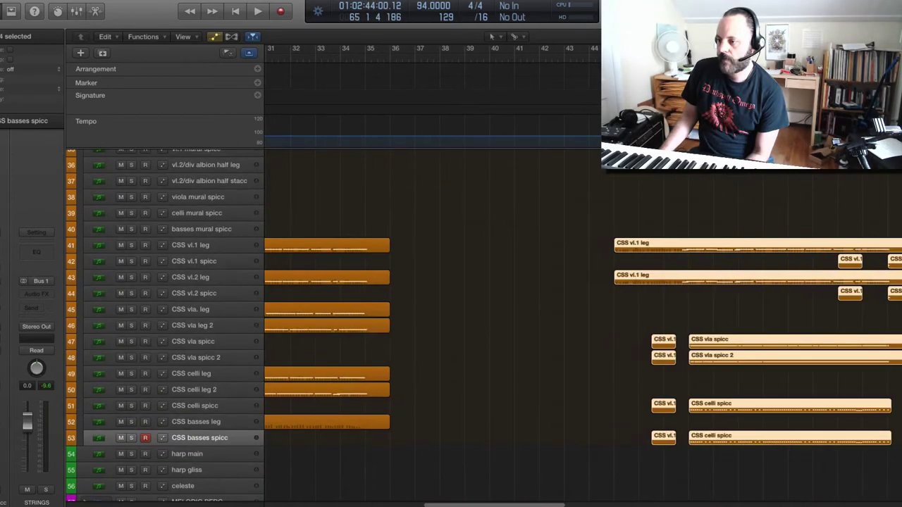
left_click(63, 2)
left_click(92, 97)
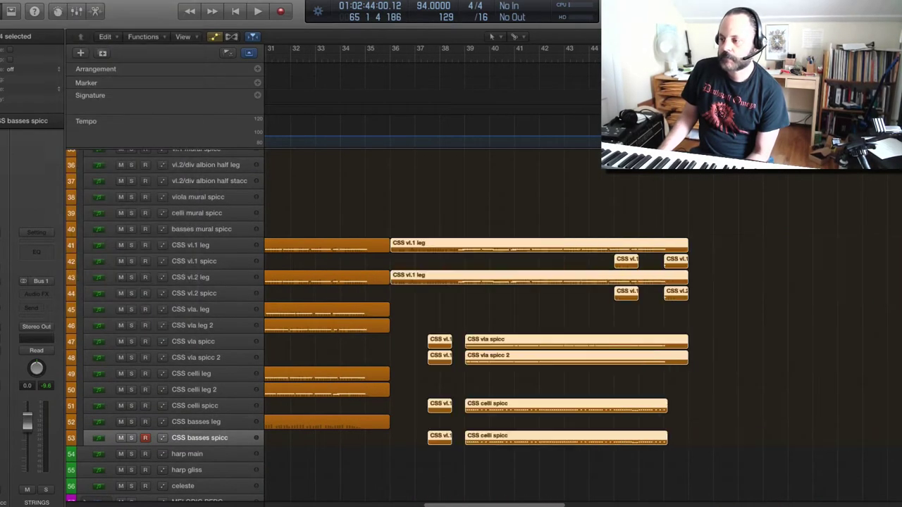
- Select the CSS legato string regions in bars 23 to 36 and place them at about bar 64
scroll(458, 502, "left", 10)
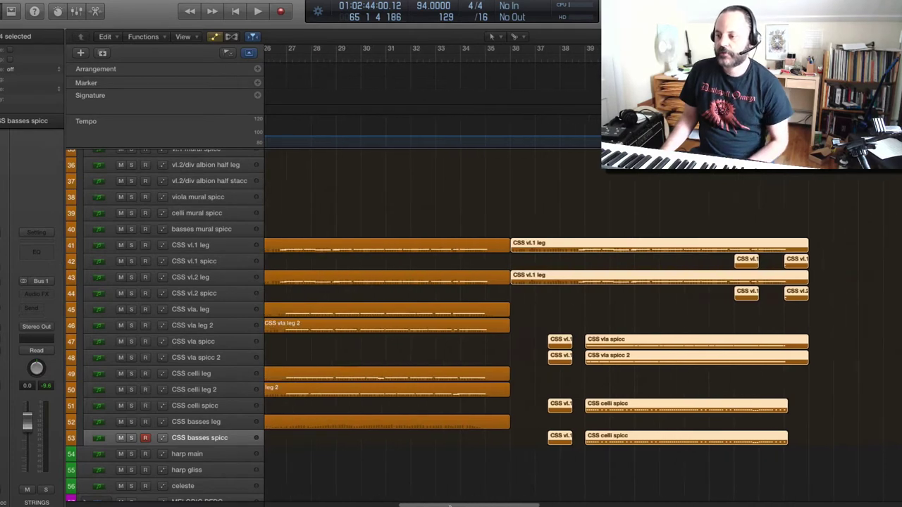
left_click_drag(399, 204, 615, 437)
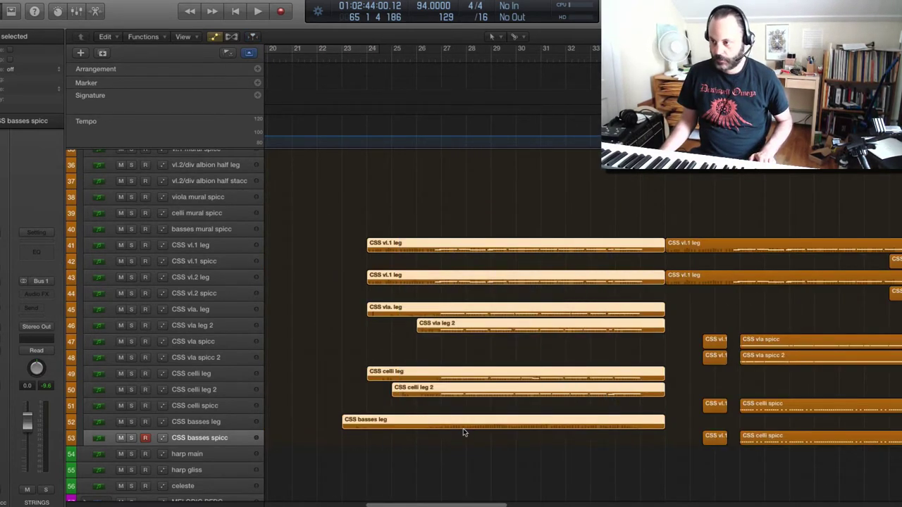
left_click_drag(463, 430, 897, 432)
left_click_drag(901, 420, 575, 418)
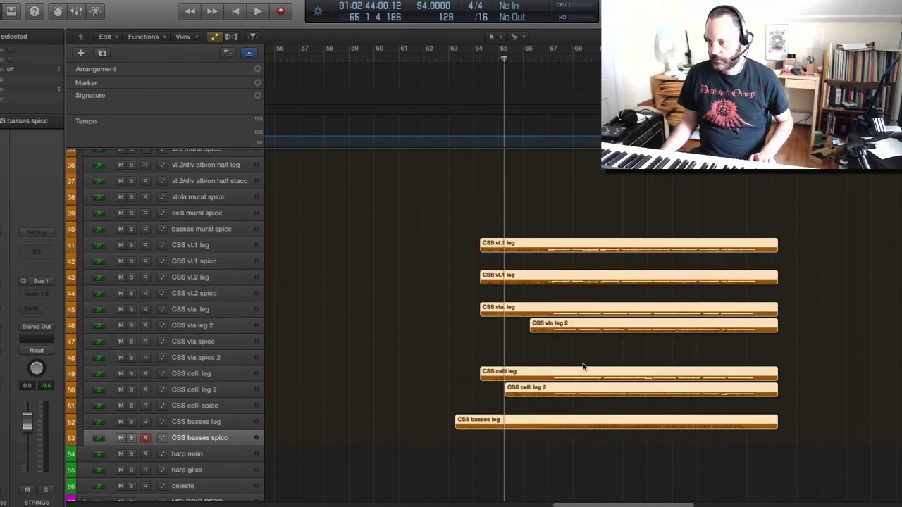
- Move the string regions so the violins start at bar 60, and audition the transition from there
scroll(583, 366, "up", 6)
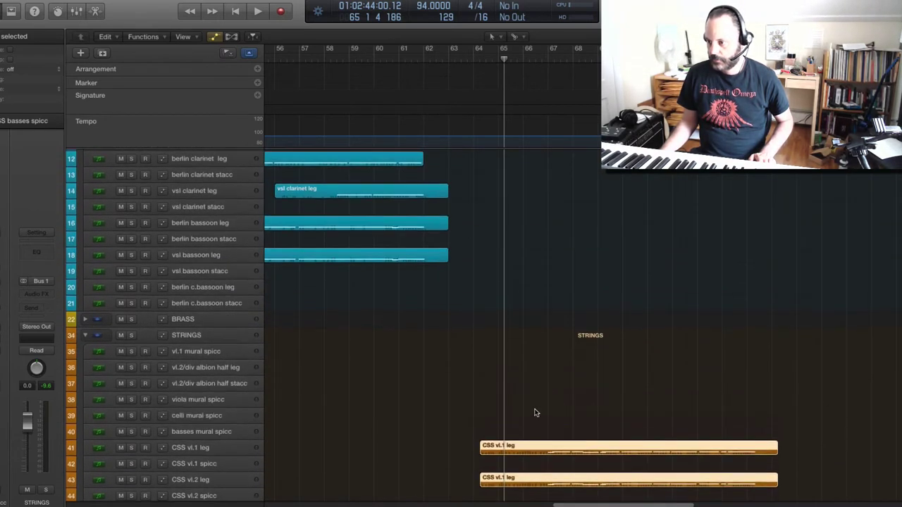
scroll(536, 409, "down", 2)
left_click_drag(562, 391, 463, 393)
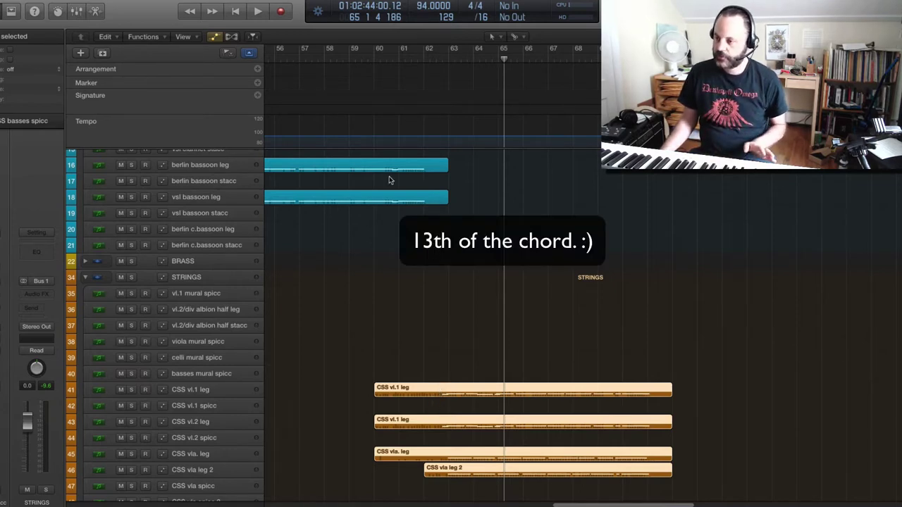
left_click(378, 57)
key("space")
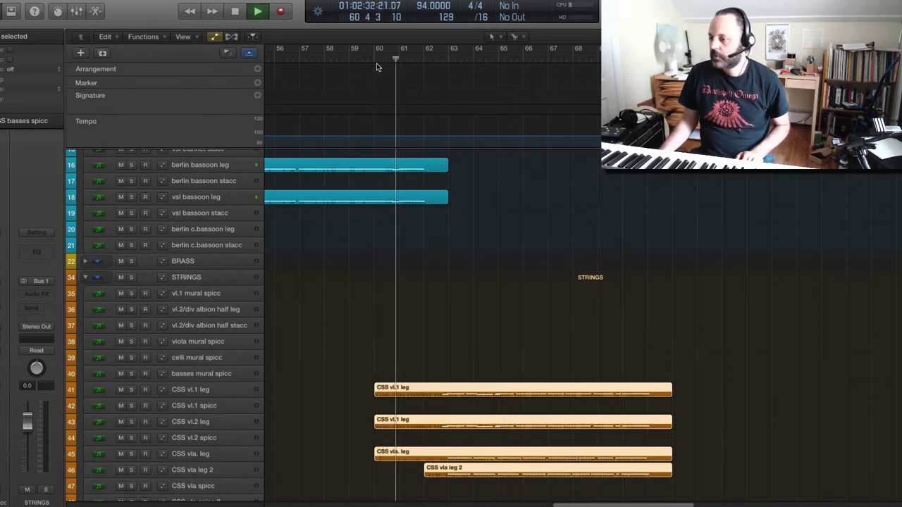
key("space")
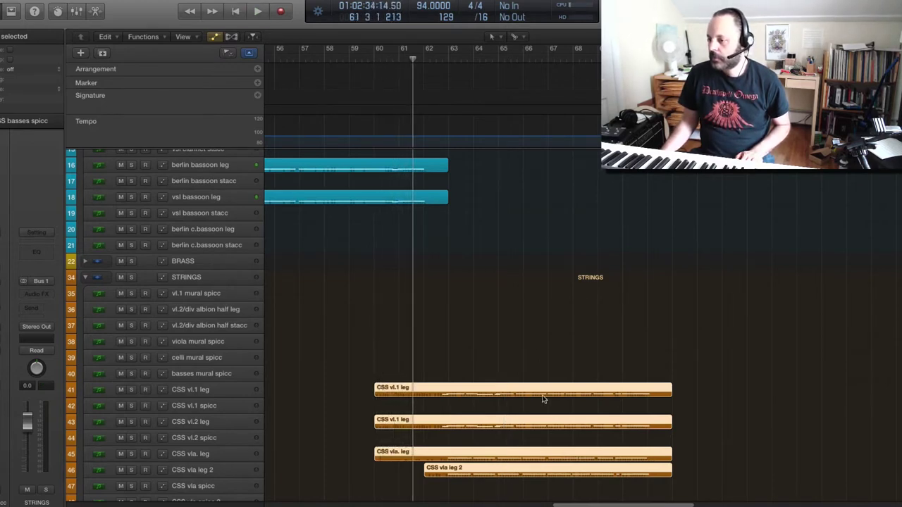
- Move the string regions one bar earlier so the violins start at bar 59, and audition from bar 60
left_click_drag(533, 387, 509, 389)
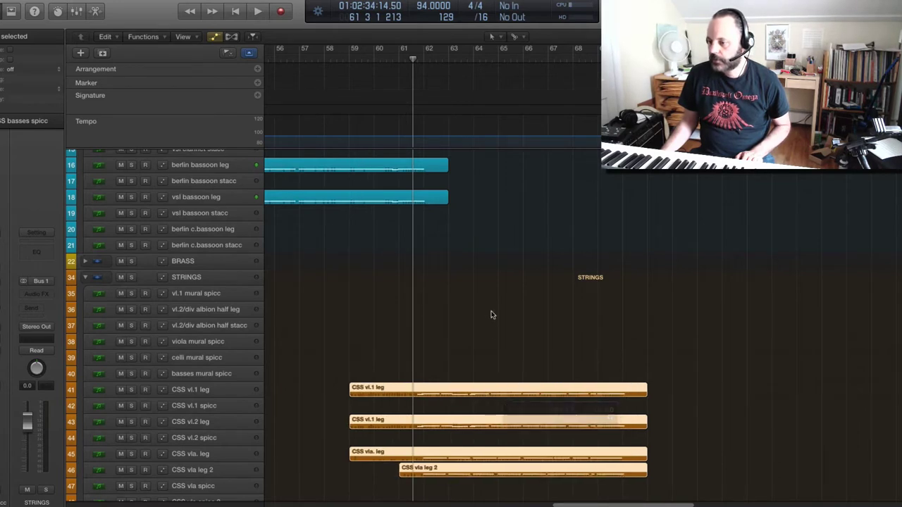
left_click(375, 60)
key("space")
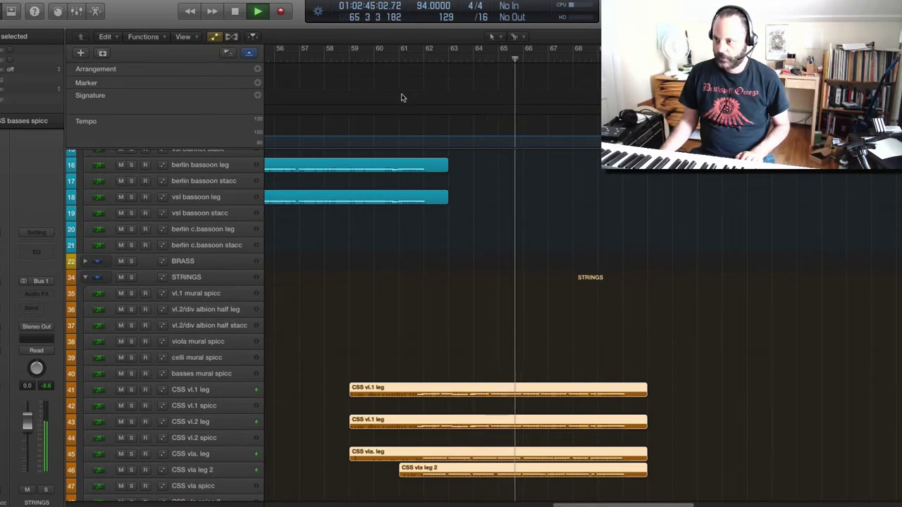
key("space")
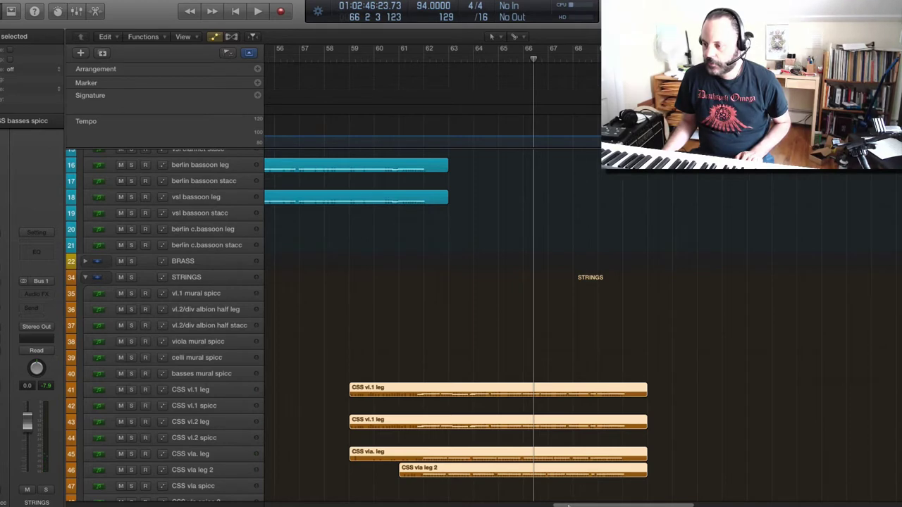
- Play the whole passage from bar 53, through the woodwind phrase and the string regions, to bar 70
scroll(460, 296, "left", 6)
left_click(356, 73)
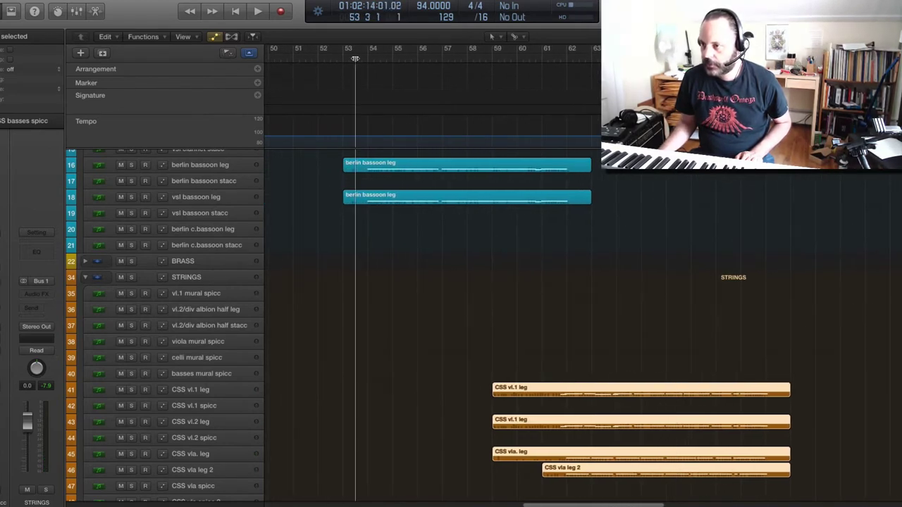
key("space")
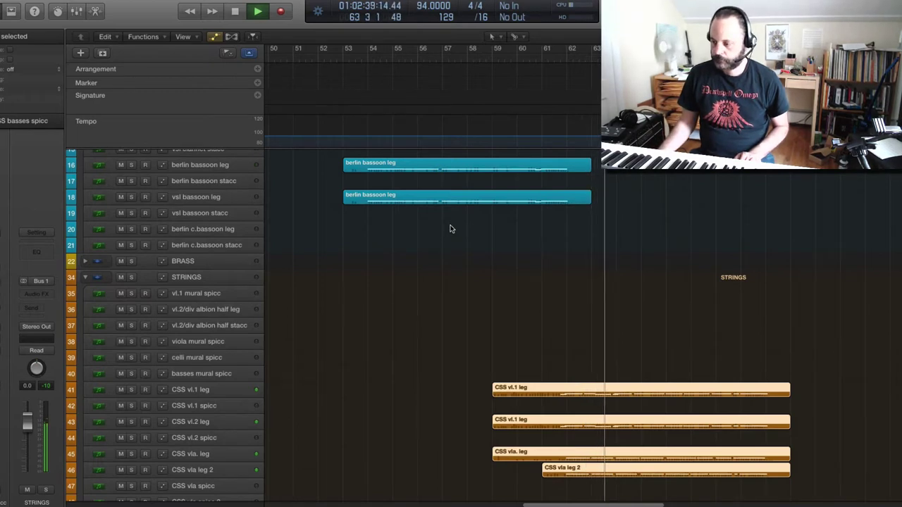
scroll(474, 246, "down", 2)
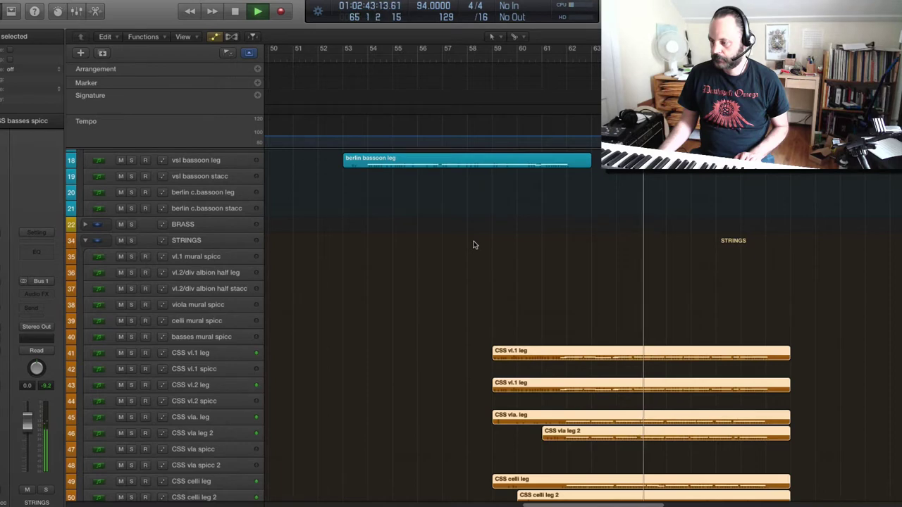
scroll(474, 245, "down", 3)
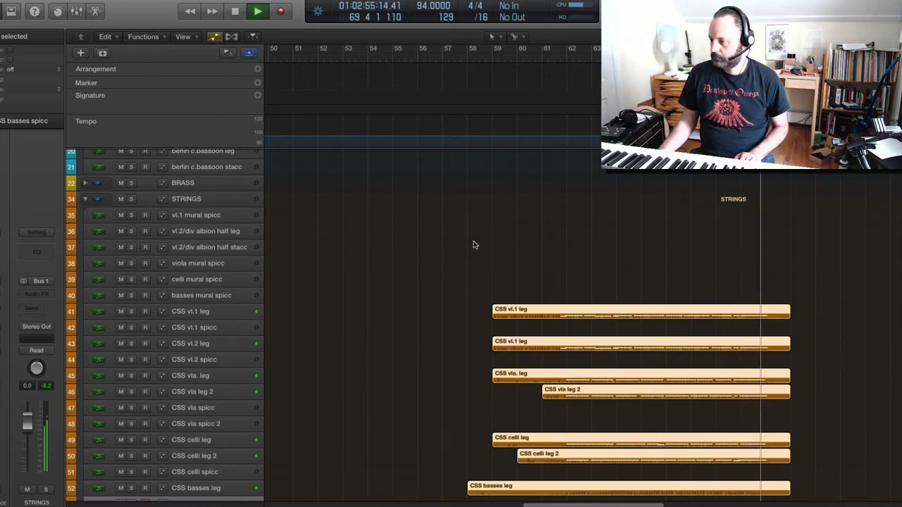
key("space")
- Select the CSS legato string regions and open their notes together in the Piano Roll around bar 62
scroll(471, 247, "up", 5)
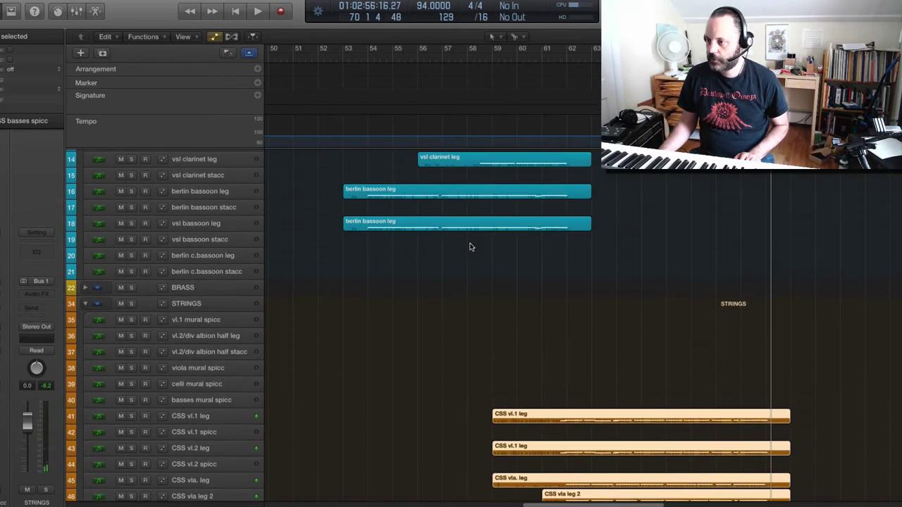
scroll(471, 247, "down", 4)
scroll(471, 248, "down", 10)
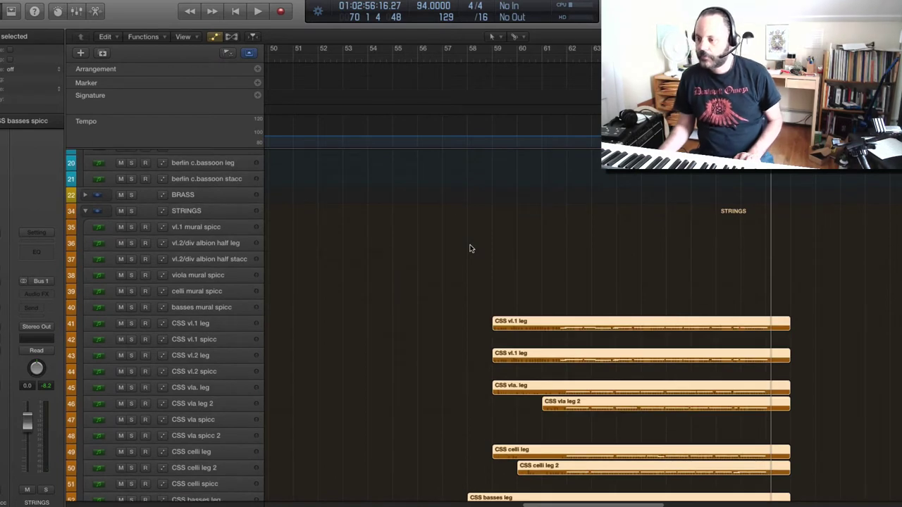
scroll(471, 248, "down", 1)
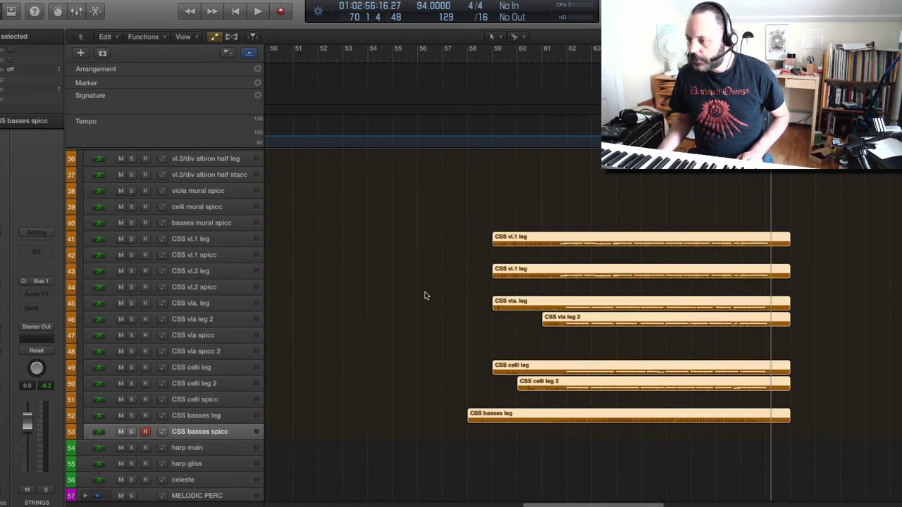
left_click_drag(425, 295, 673, 392)
left_click(462, 406)
left_click(658, 420)
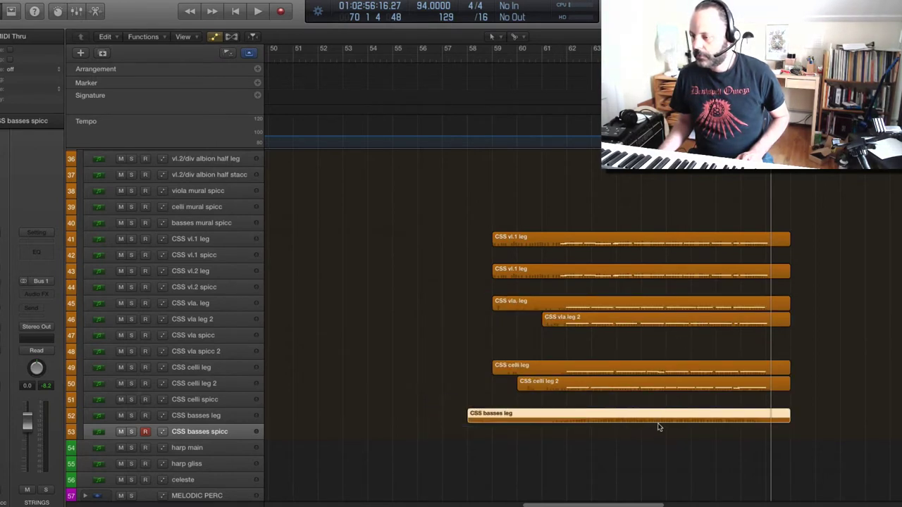
right_click(658, 420)
left_click(678, 349)
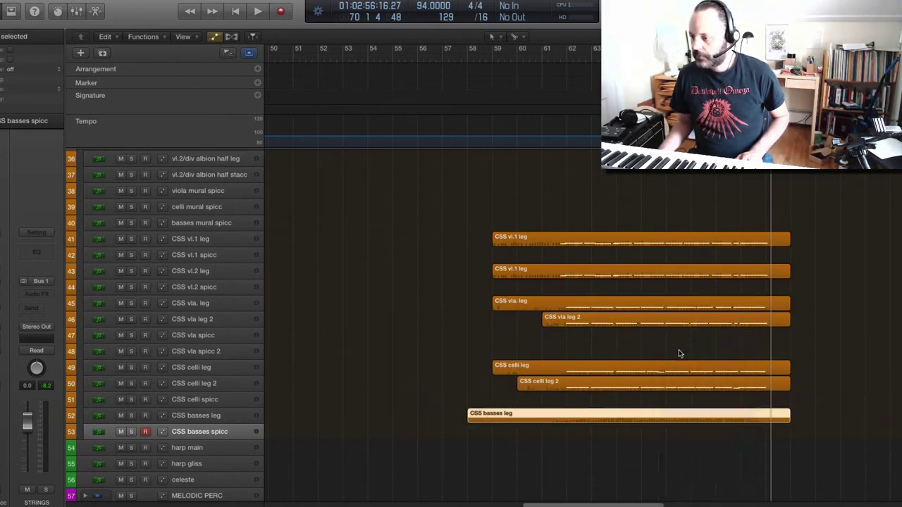
left_click_drag(496, 195, 617, 431)
double_click(614, 420)
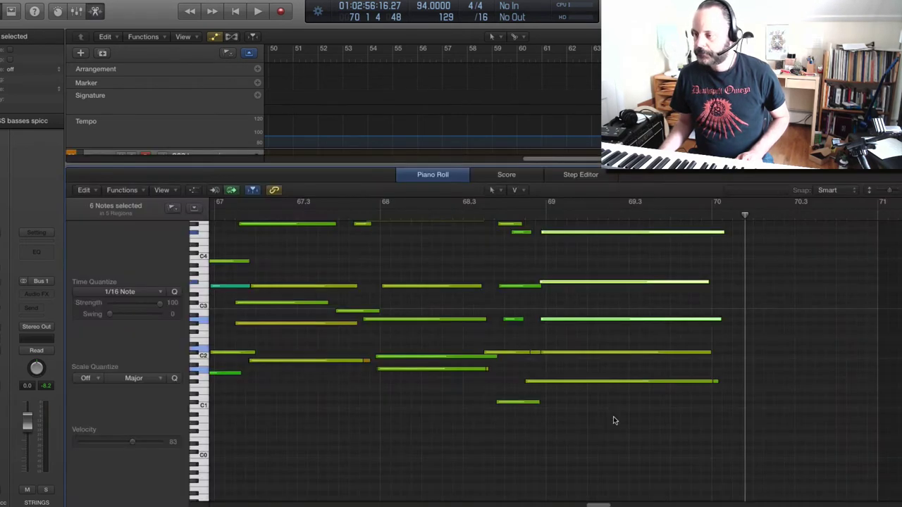
left_click_drag(600, 505, 558, 504)
scroll(554, 379, "up", 5)
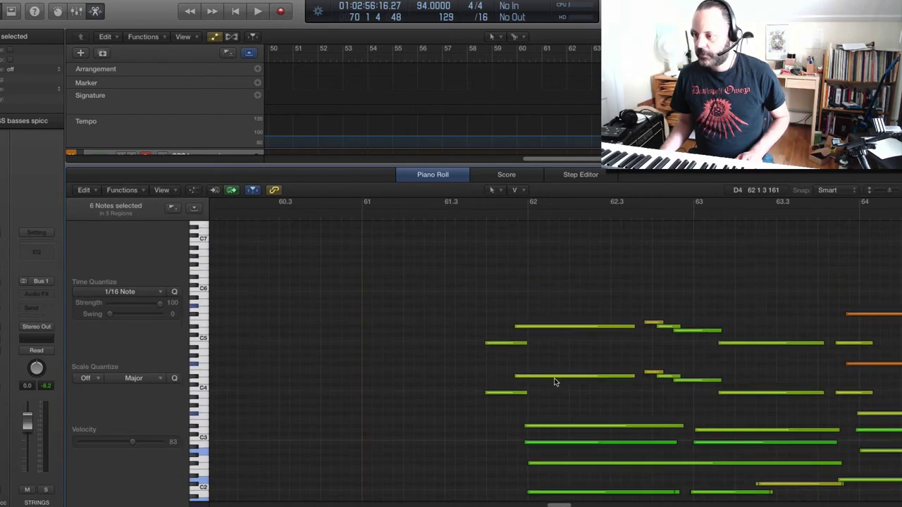
- Copy the two low B1 notes at bar 62 into bar 61 as D2
scroll(536, 353, "down", 3)
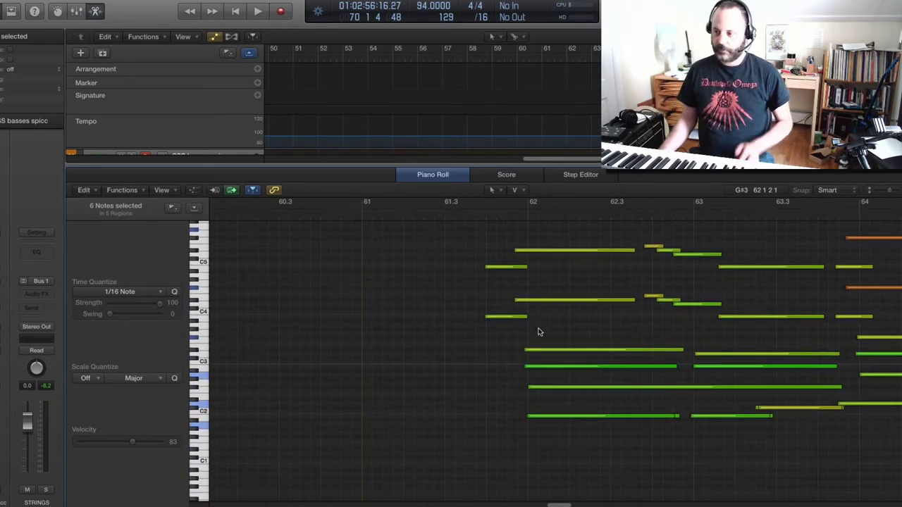
scroll(534, 333, "down", 1)
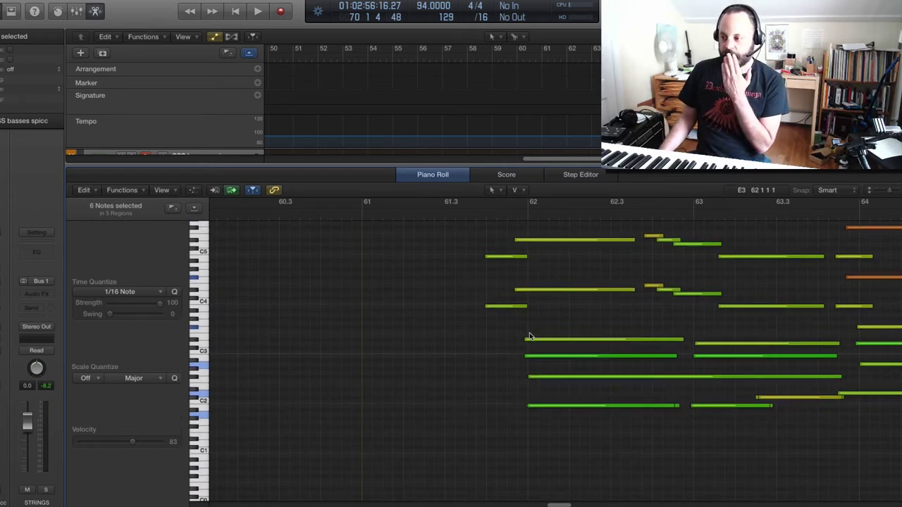
scroll(530, 337, "down", 1)
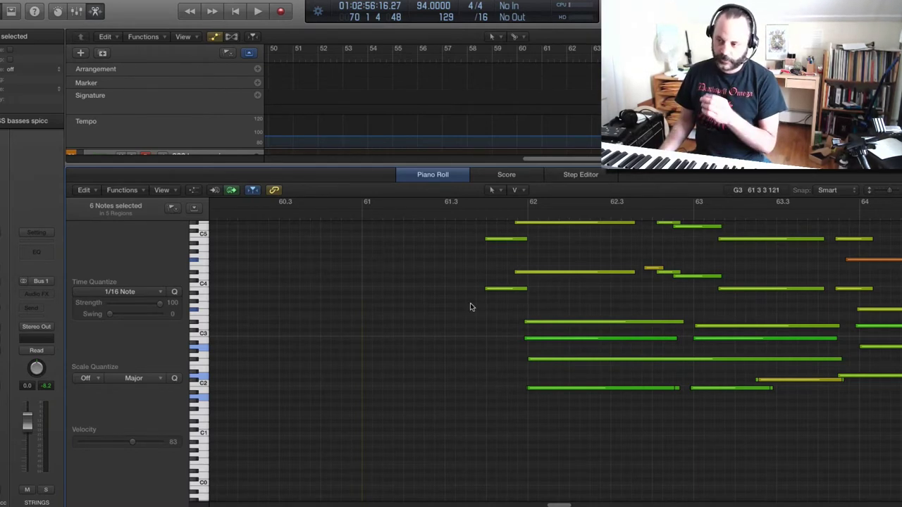
left_click_drag(500, 374, 634, 416)
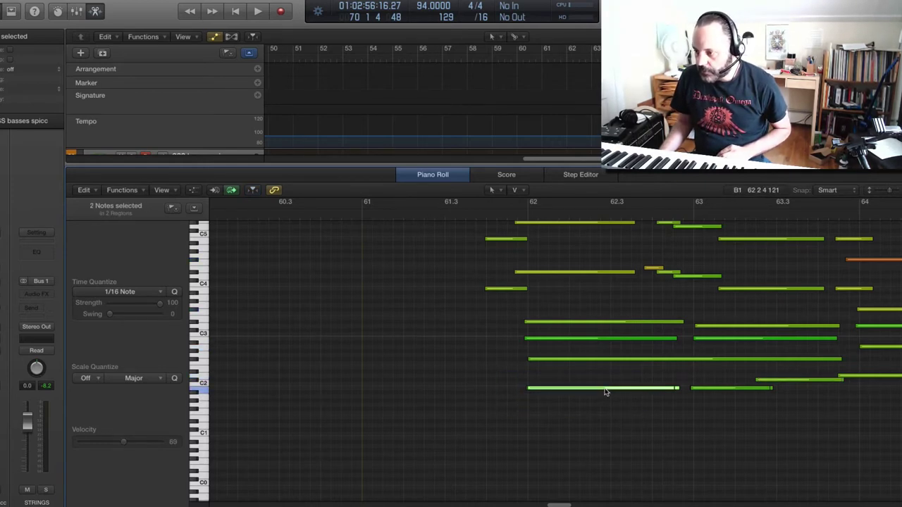
mouse_move(604, 392)
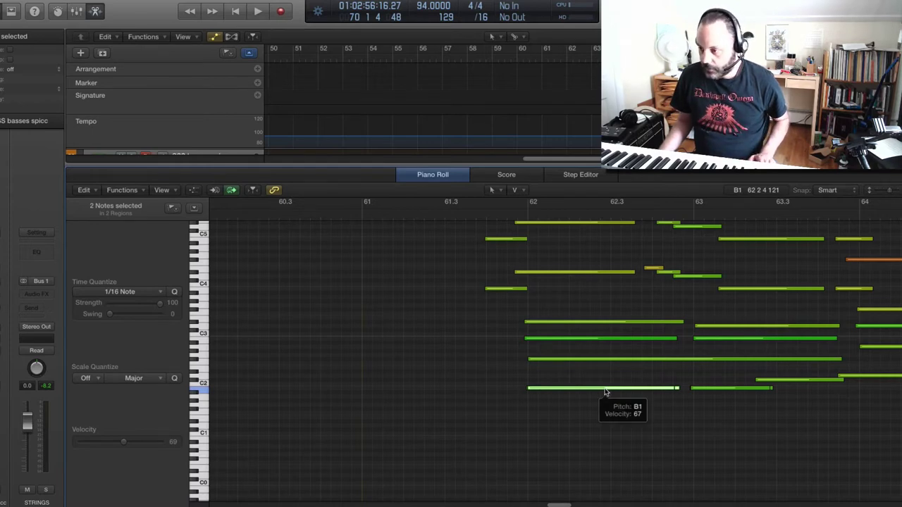
left_click_drag(605, 389, 452, 378)
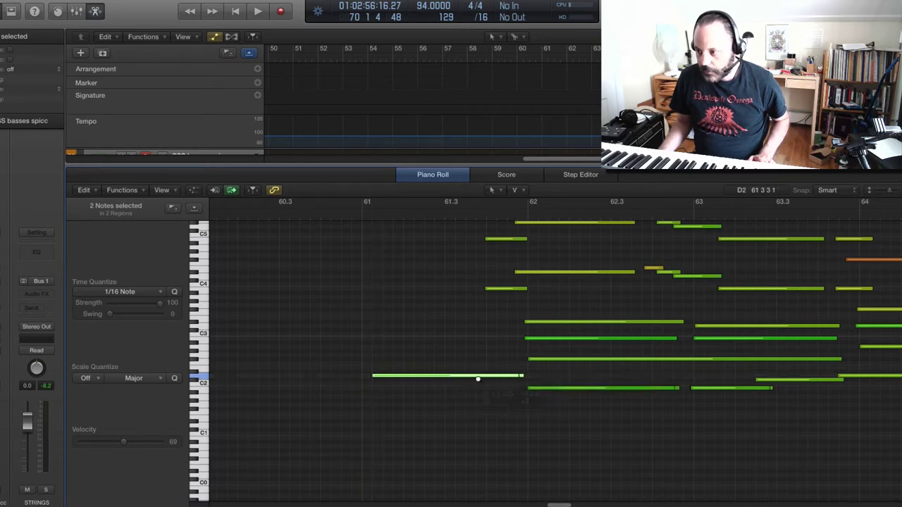
- Audition the individual low notes of the bar 62 chord in the celli and viola legato parts
left_click(552, 388)
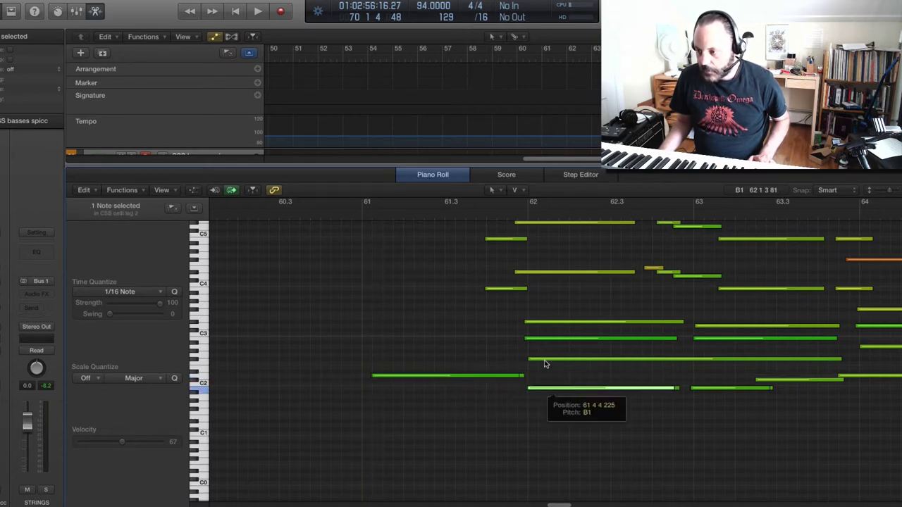
left_click(544, 361)
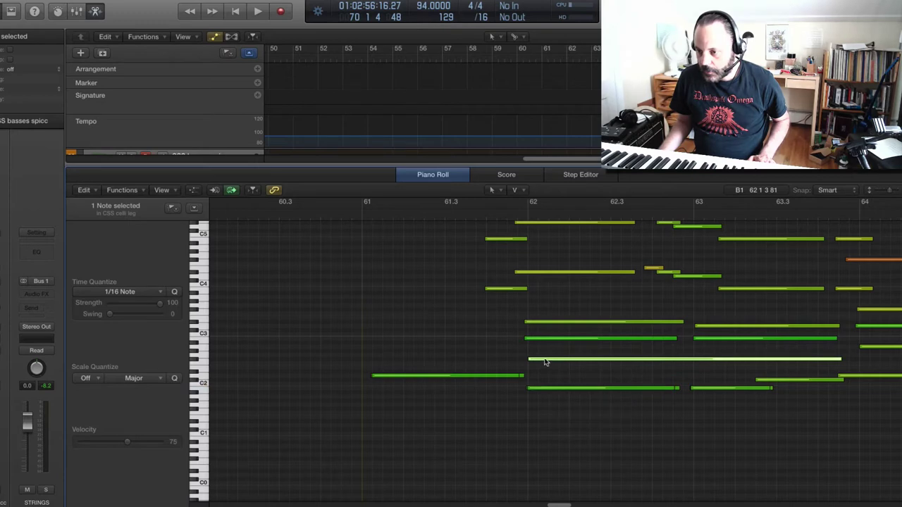
left_click(544, 361)
left_click(506, 358)
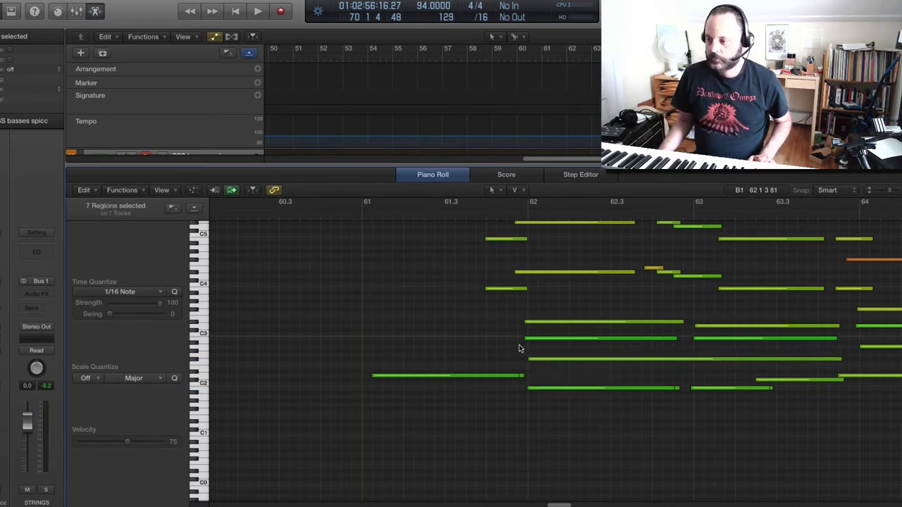
left_click(562, 342)
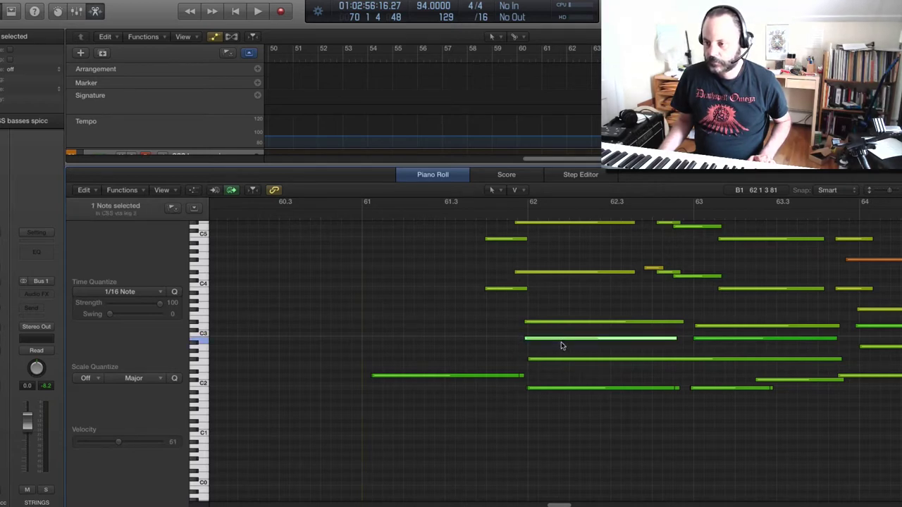
left_click_drag(510, 317, 567, 328)
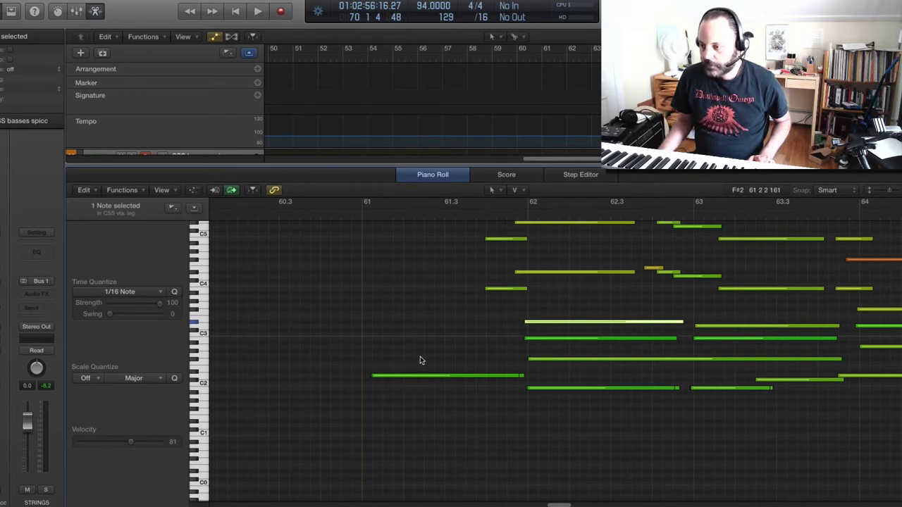
- Align the two D2 notes to start at bar 61 and lengthen them to reach bar 62
left_click_drag(420, 361, 422, 380)
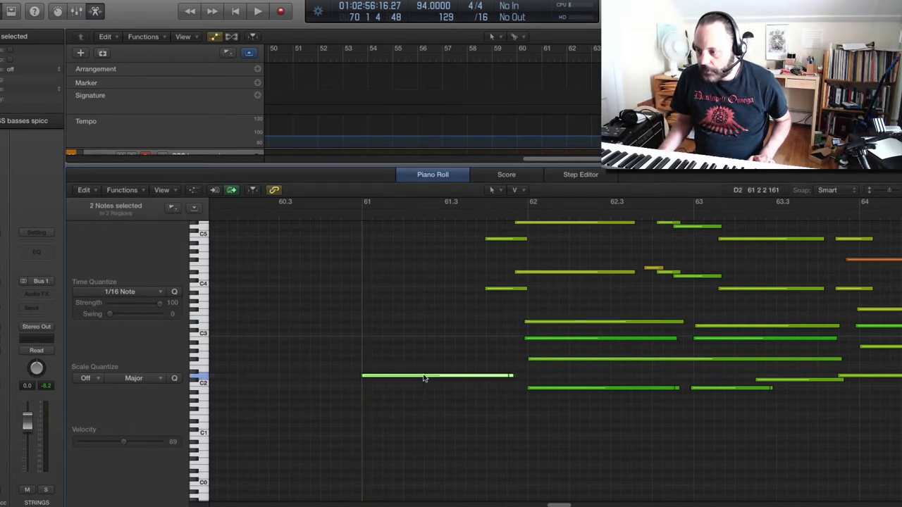
mouse_move(511, 379)
left_mouse_down()
mouse_move(494, 380)
mouse_move(525, 377)
mouse_move(513, 380)
left_mouse_up()
left_click(514, 377)
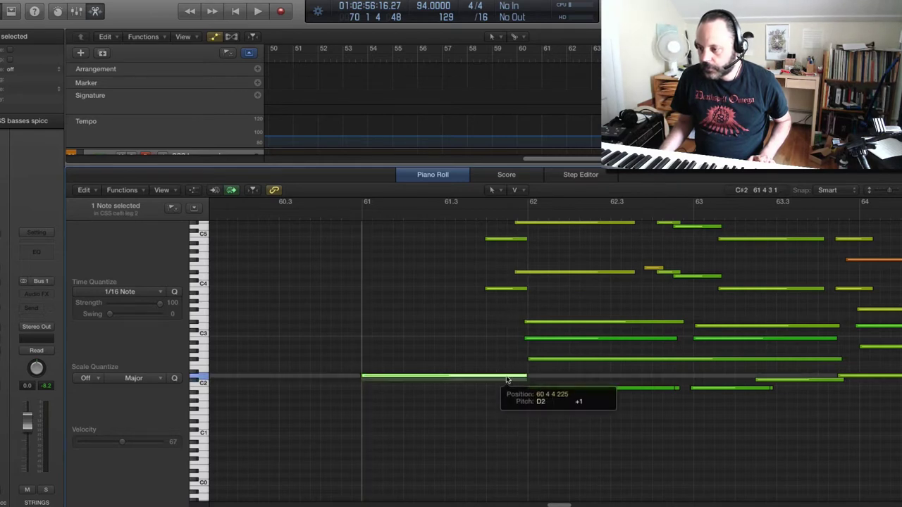
- Compare the low sustained C#2 note at bar 69 with the celli and viola chord notes at bar 62
left_click(539, 360)
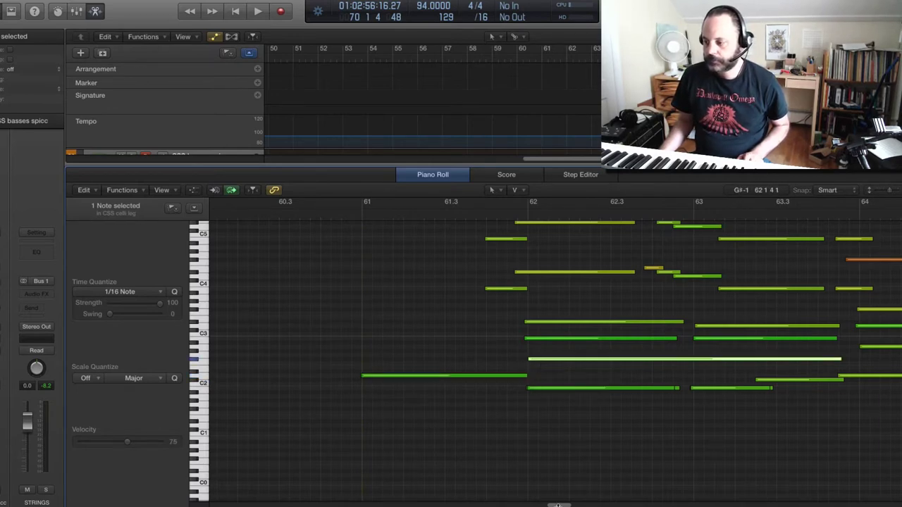
left_click_drag(558, 505, 598, 502)
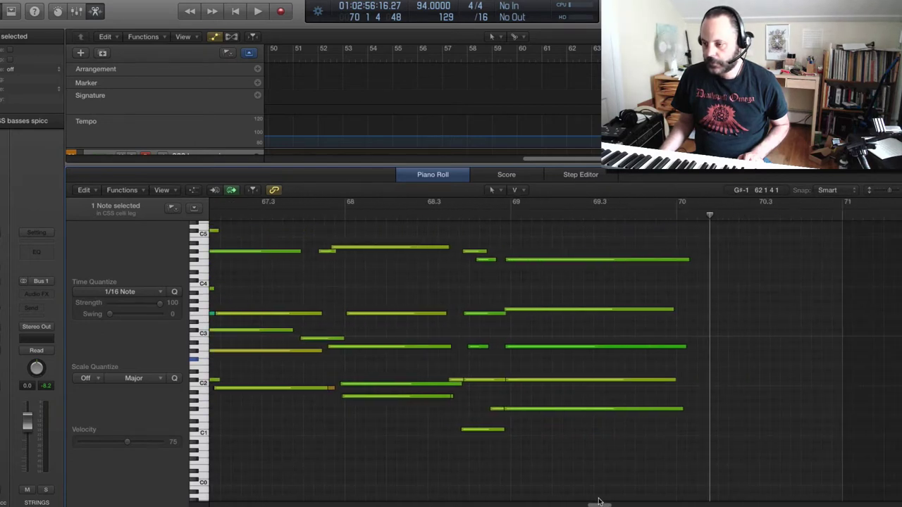
scroll(614, 460, "left", 2)
left_click(610, 380)
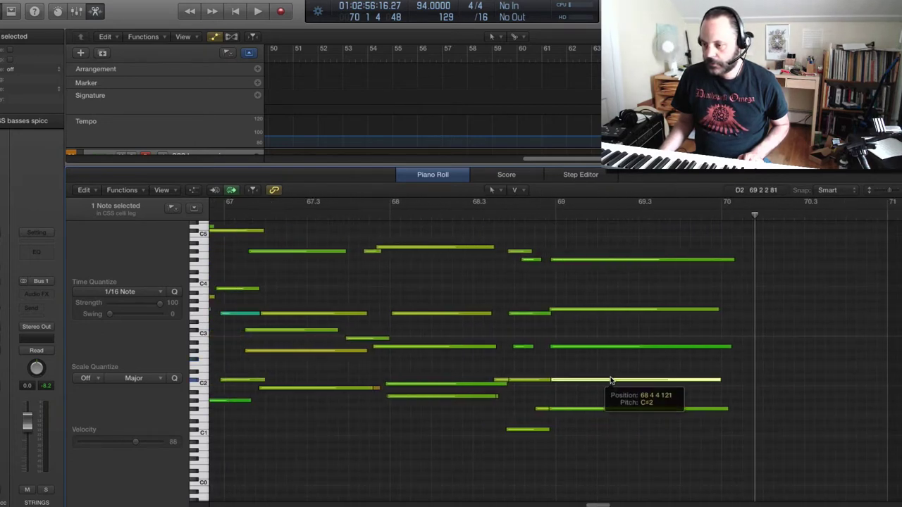
left_click_drag(595, 504, 560, 505)
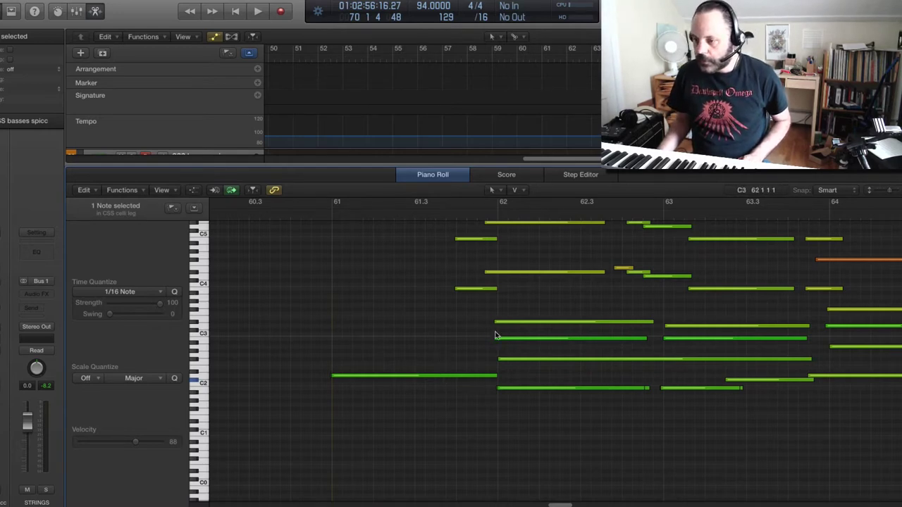
left_click(524, 323)
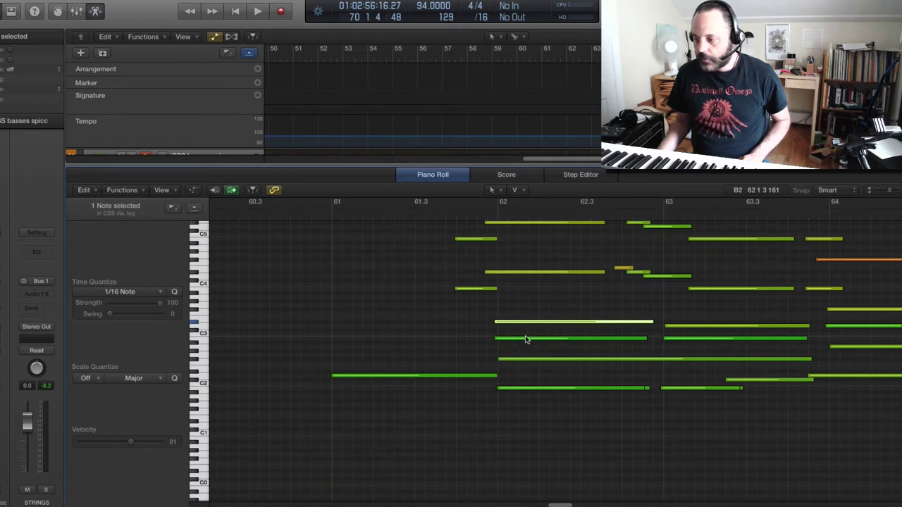
left_click(525, 339)
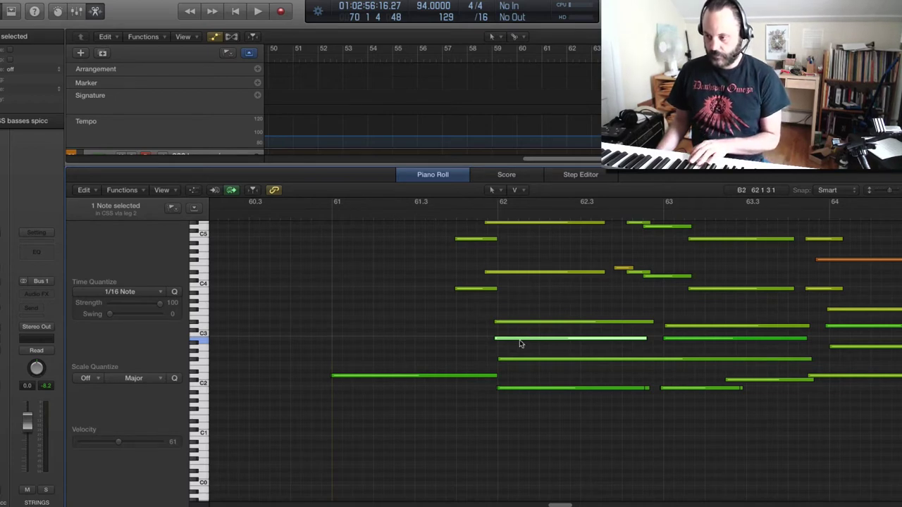
left_click(521, 361)
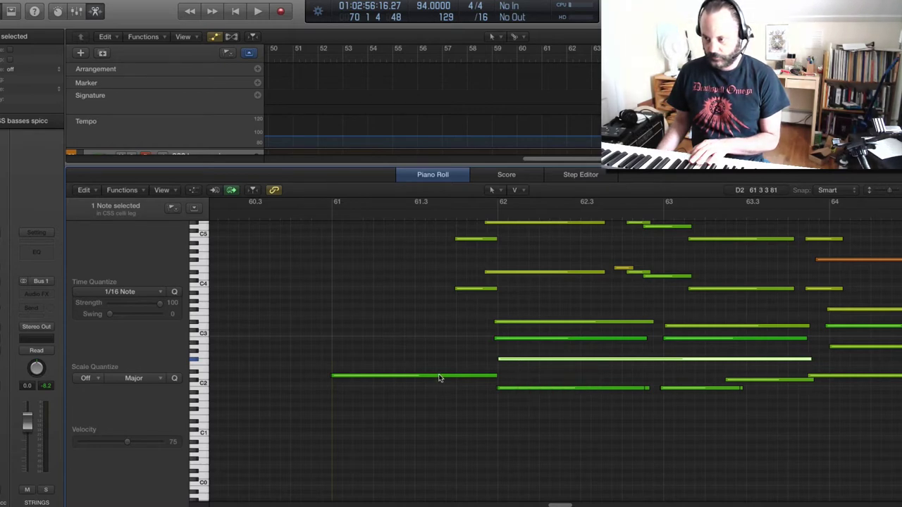
- View the notes of the CSS celli leg and CSS celli leg 2 regions together in the Piano Roll
mouse_move(510, 362)
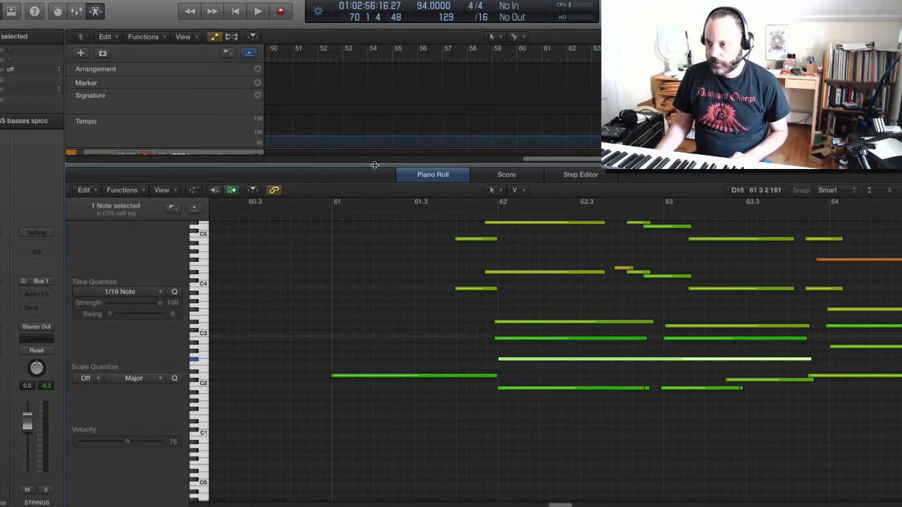
key("p")
left_click(451, 317)
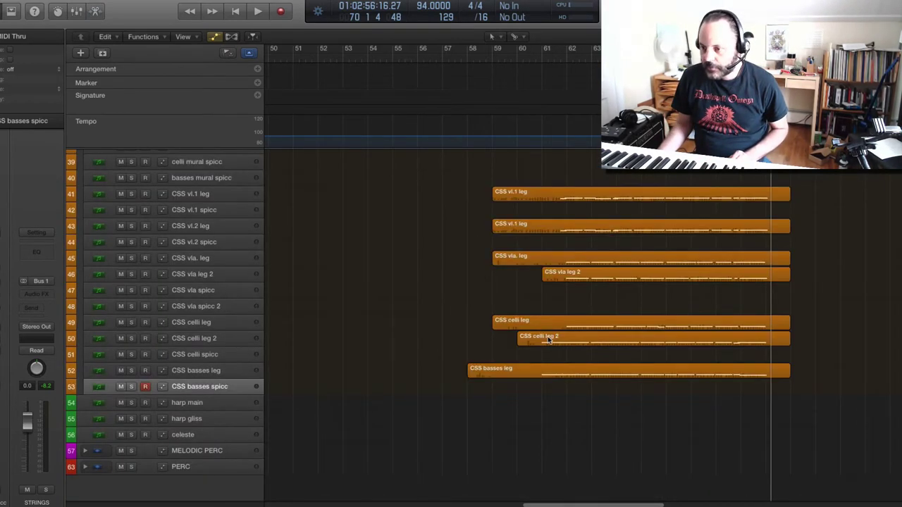
left_click(583, 343)
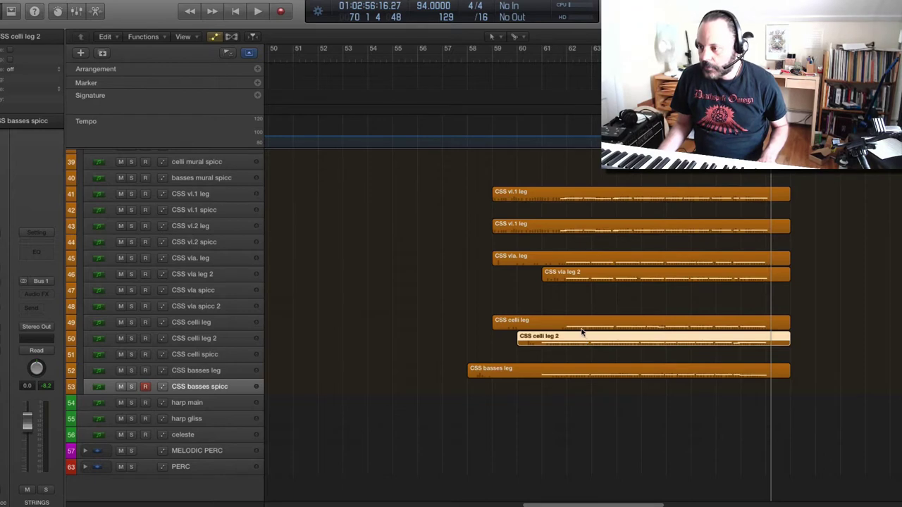
left_click(583, 325, "shift")
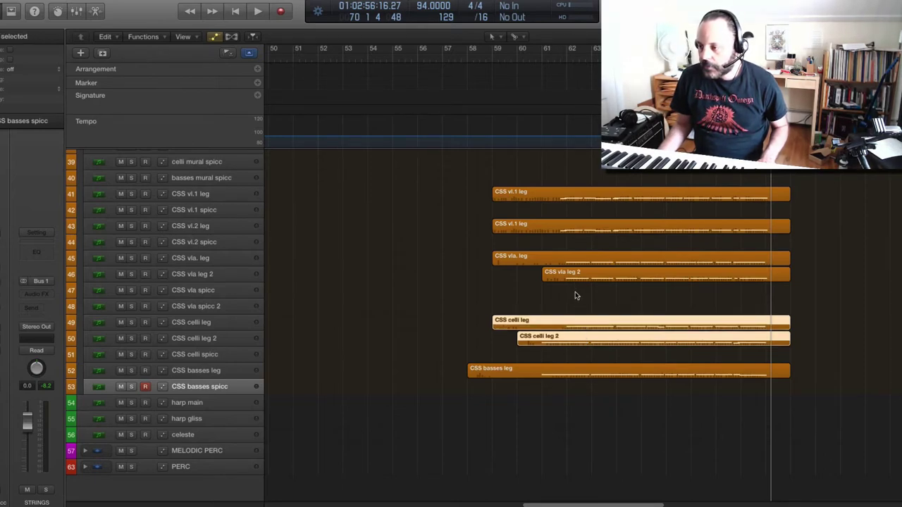
left_click_drag(576, 298, 583, 348)
double_click(582, 343)
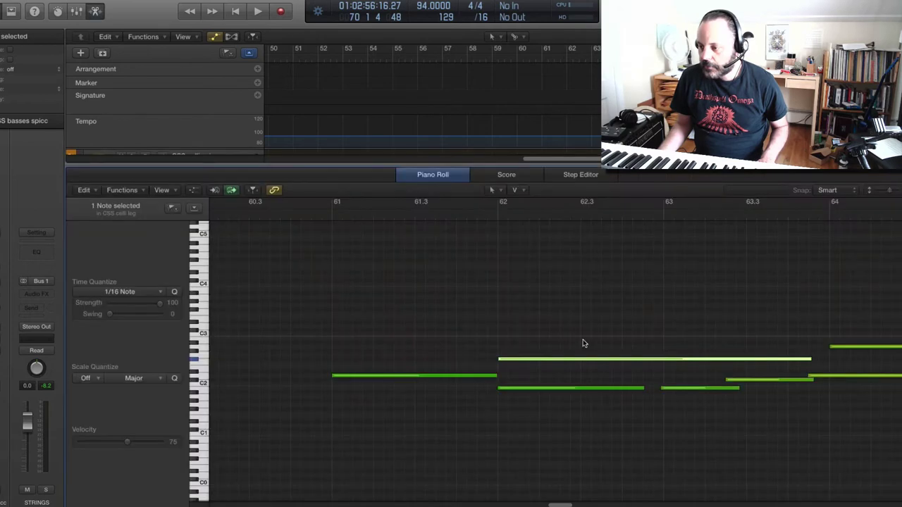
key("e")
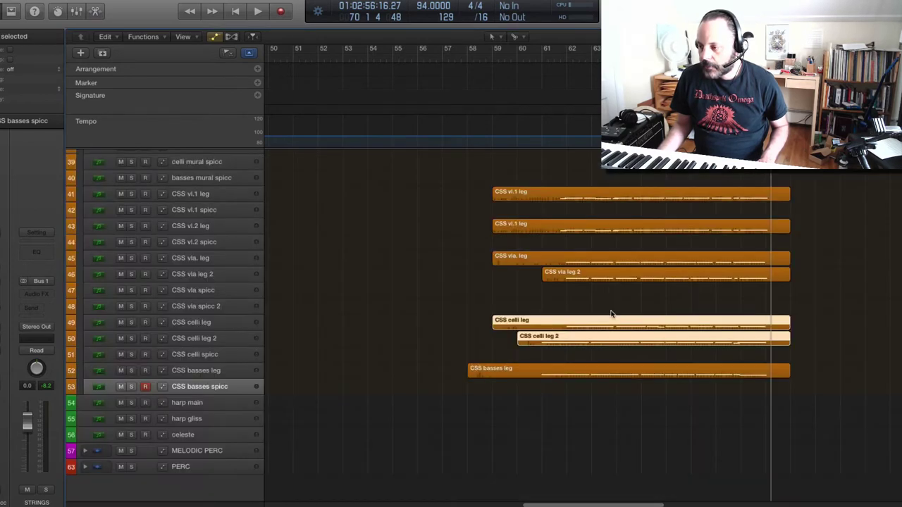
- Open the CSS vla. leg and CSS vla leg 2 regions together in the Piano Roll, showing bars 60 to 64
left_click_drag(577, 311, 587, 261)
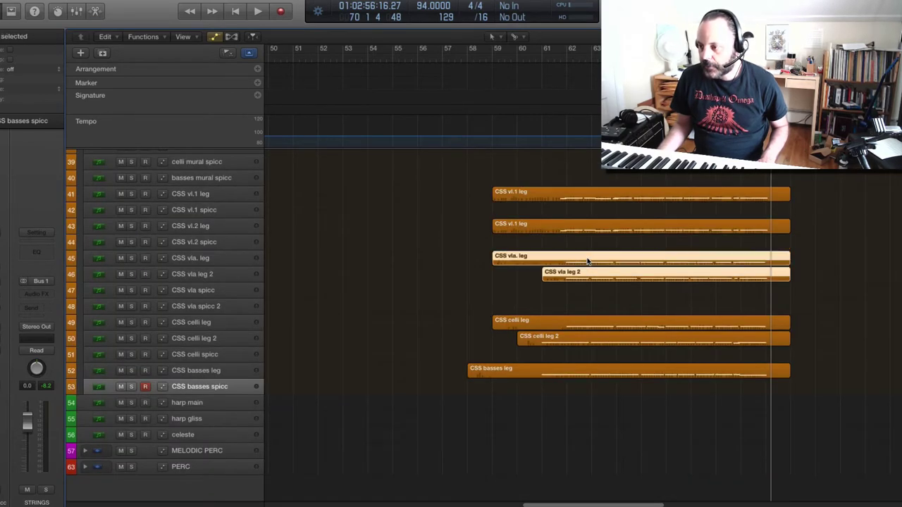
key("e")
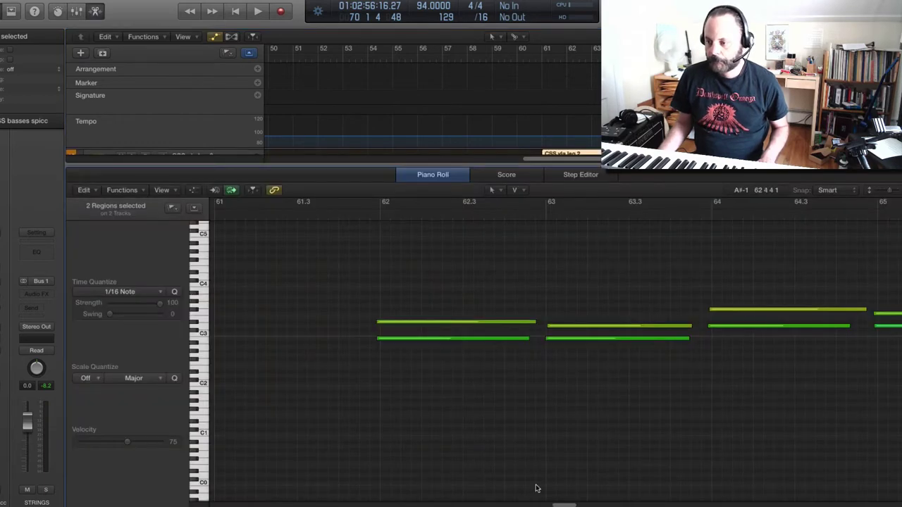
left_click_drag(557, 504, 552, 505)
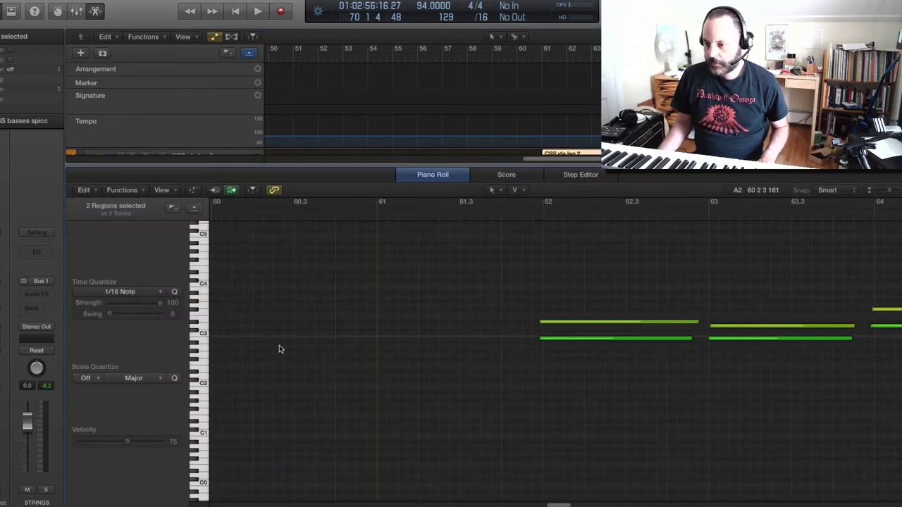
- Audition the upper and lower viola notes at bar 62
left_click(549, 323)
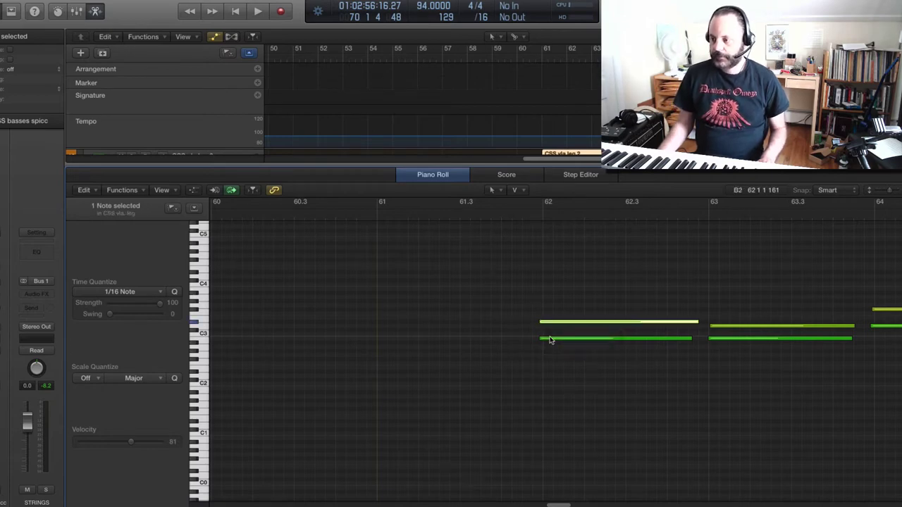
left_click(551, 339)
left_click(551, 340)
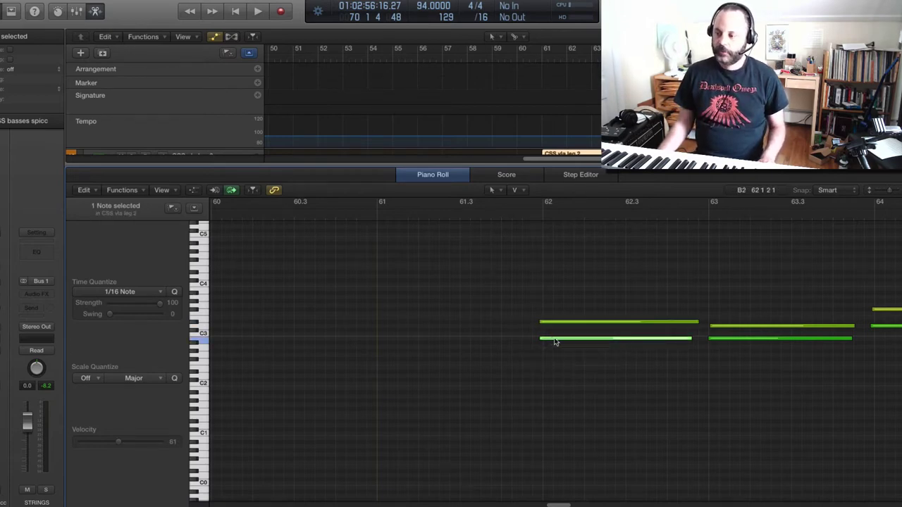
left_click(553, 322)
left_click(552, 323)
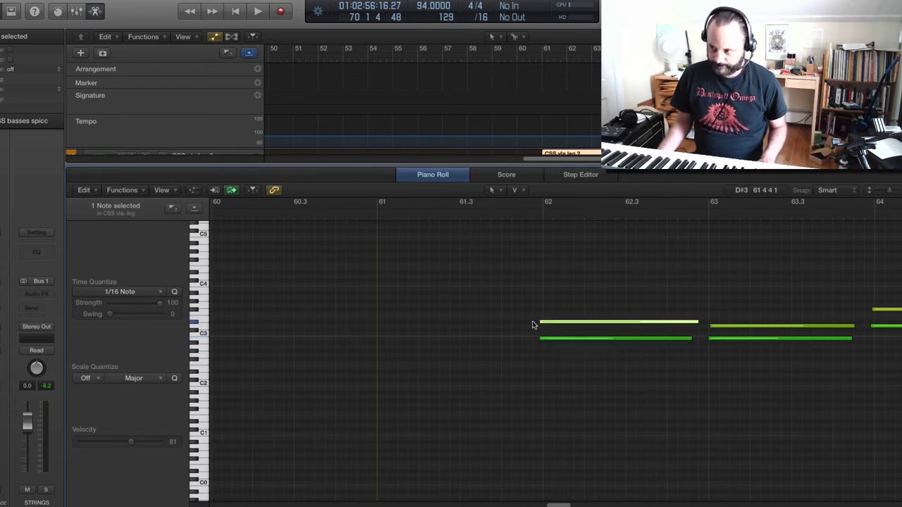
- Copy the two viola notes from bar 62 to bar 61, setting the upper copy to D3 and the lower to A2
left_click_drag(524, 317, 403, 351)
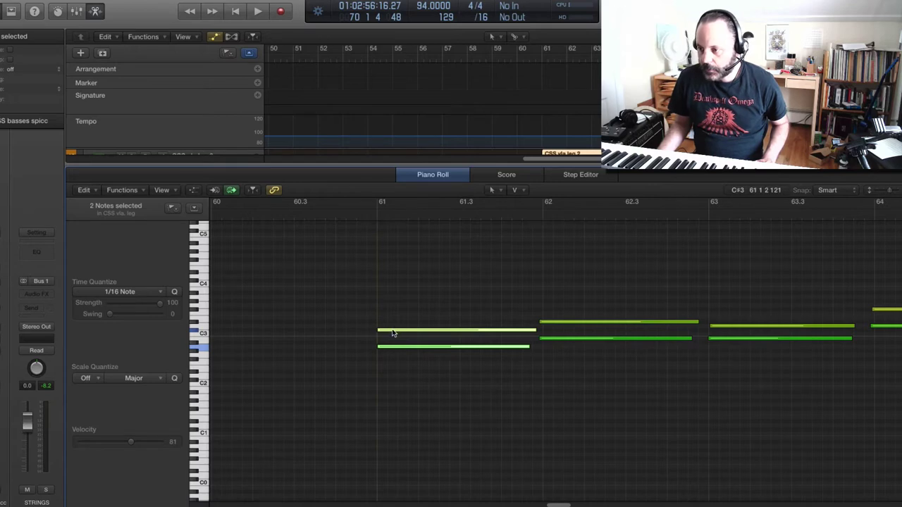
left_click(360, 316)
left_click(398, 331)
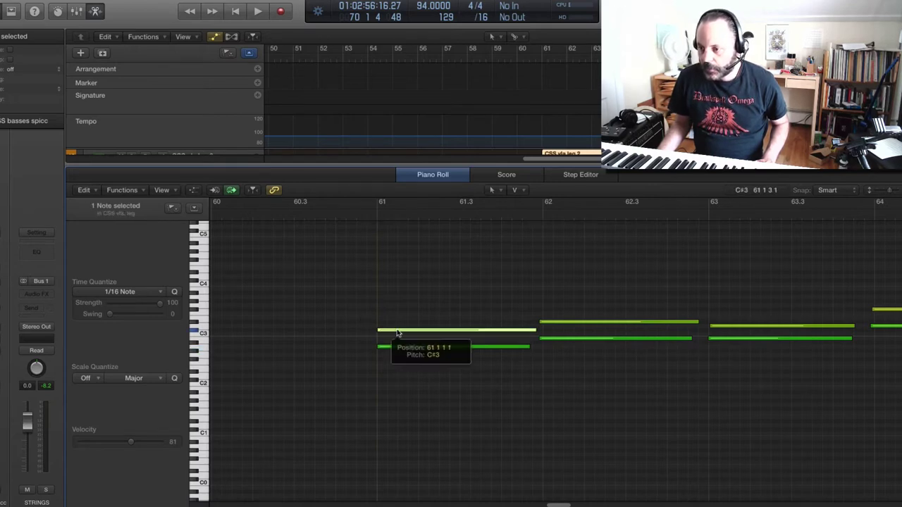
left_click_drag(397, 334, 399, 332)
left_click(401, 347)
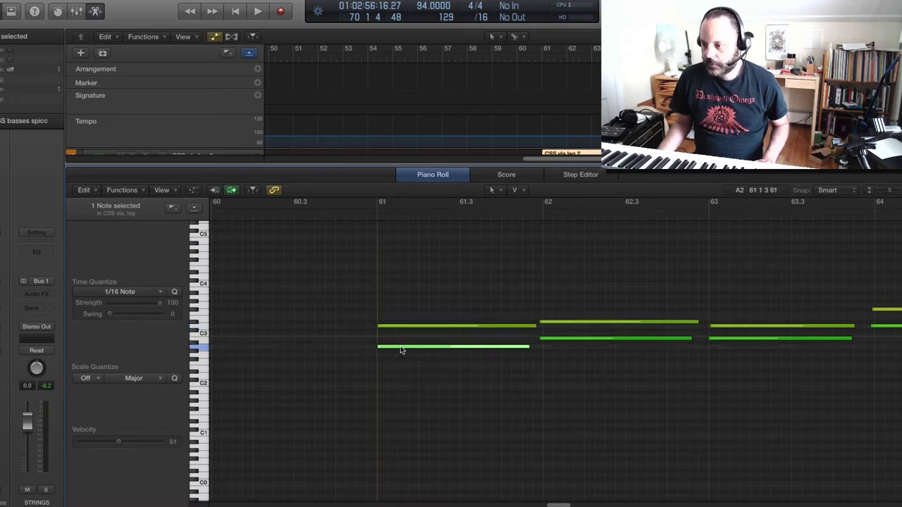
- Lengthen the lower A2 viola note in bar 61 so it ends together with the upper D3 note
left_click(454, 344)
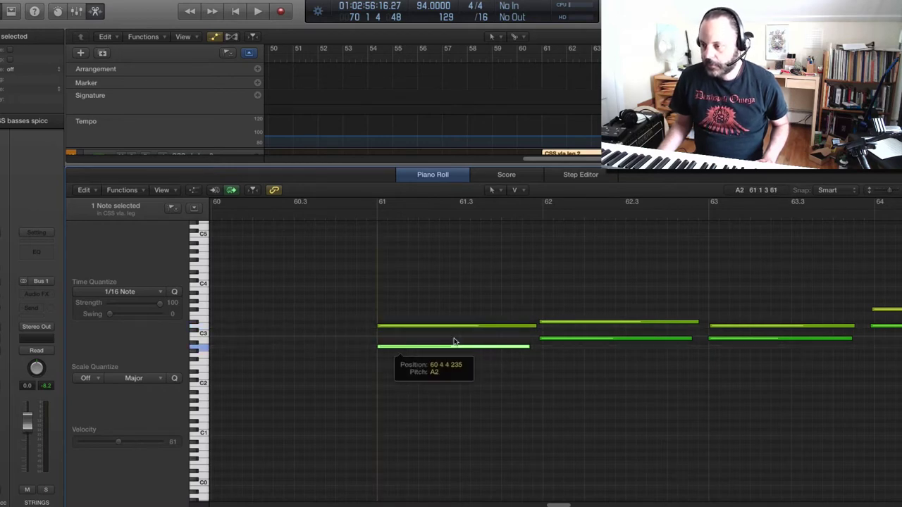
left_click(530, 349)
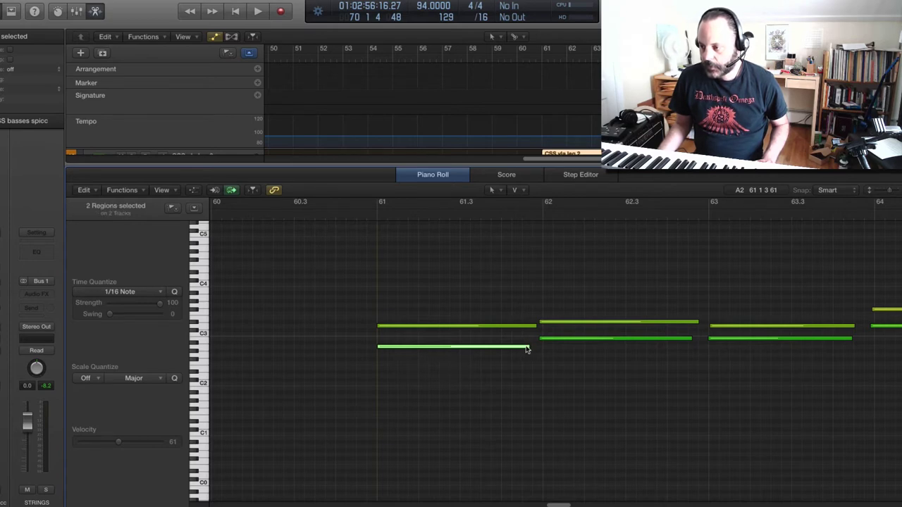
left_click_drag(533, 346, 536, 347)
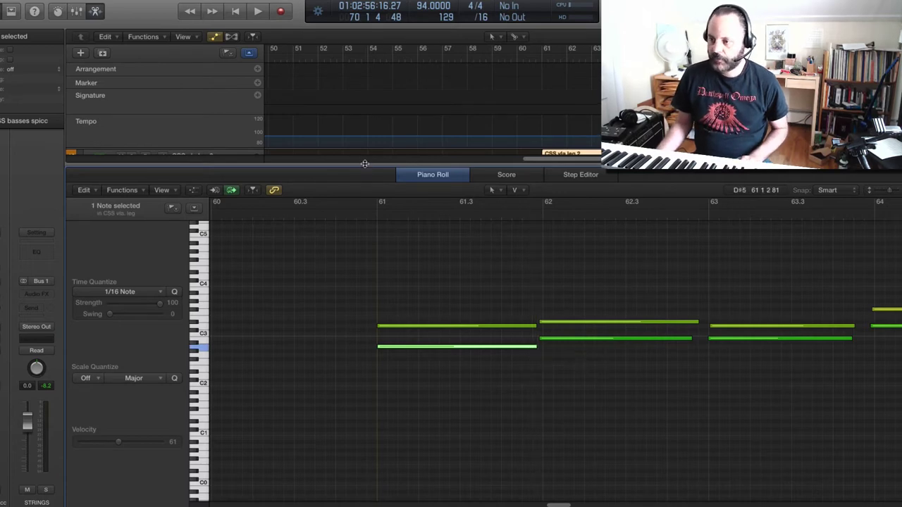
key("p")
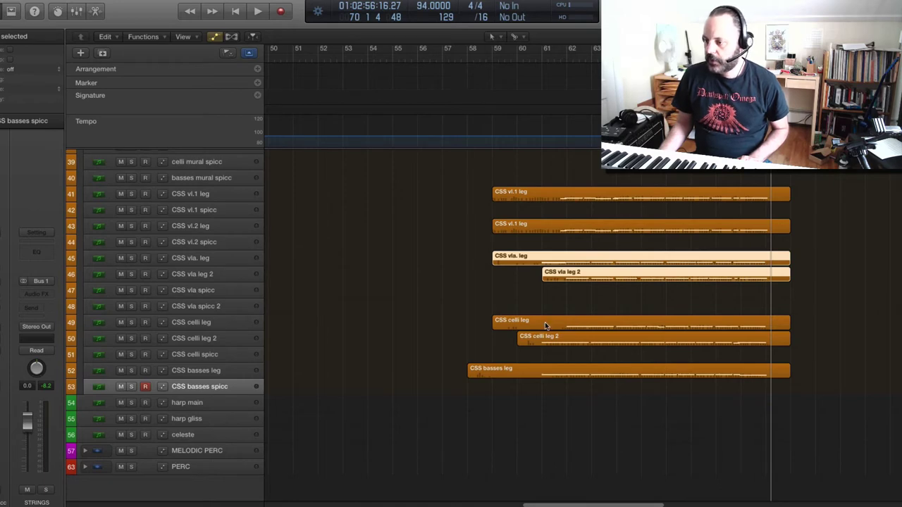
- Open the CSS vla. leg region by itself in the Piano Roll and delete its A2 note in bar 61
key("super+shift+a")
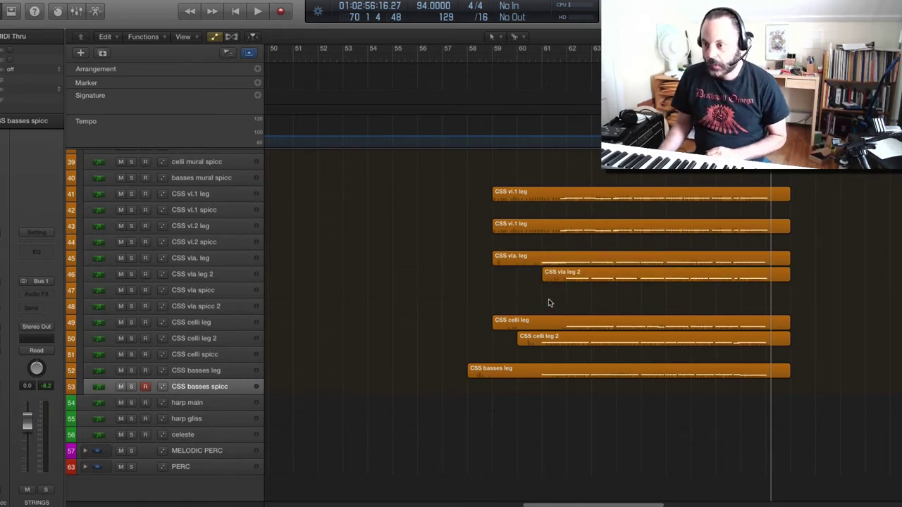
left_click(556, 262)
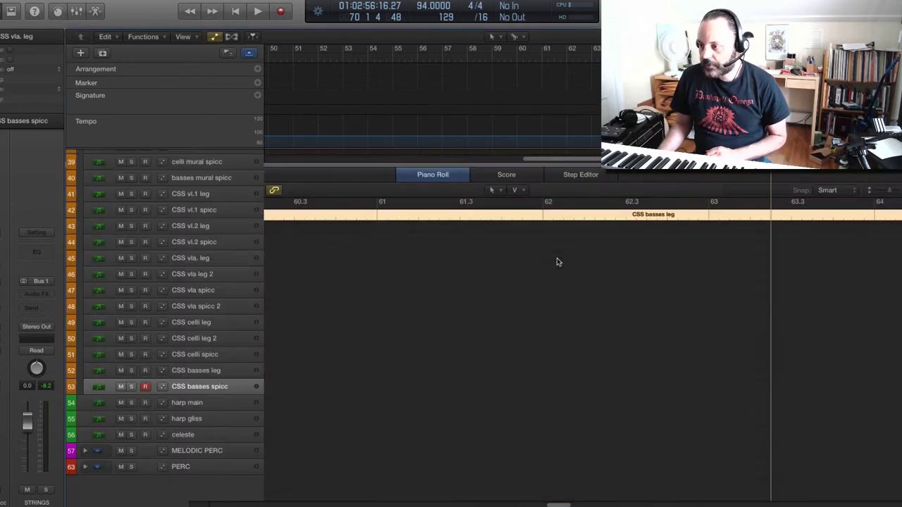
double_click(566, 266)
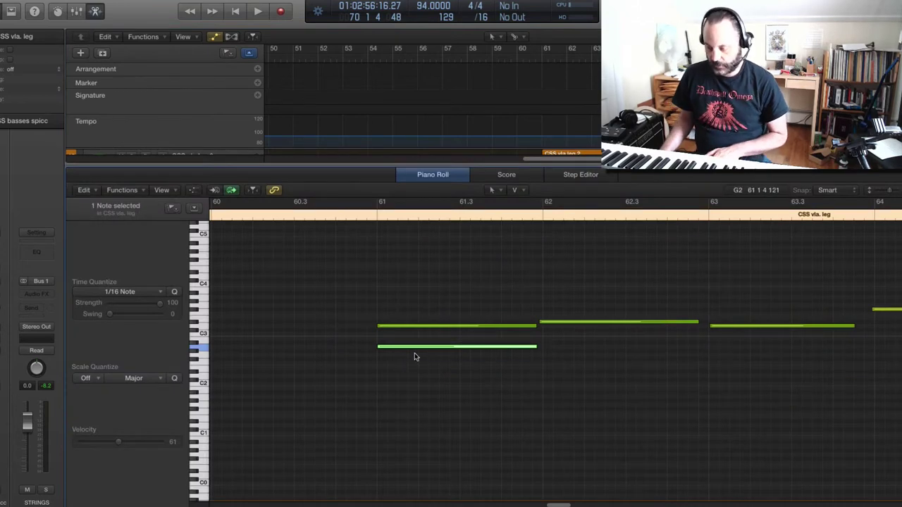
key("Delete")
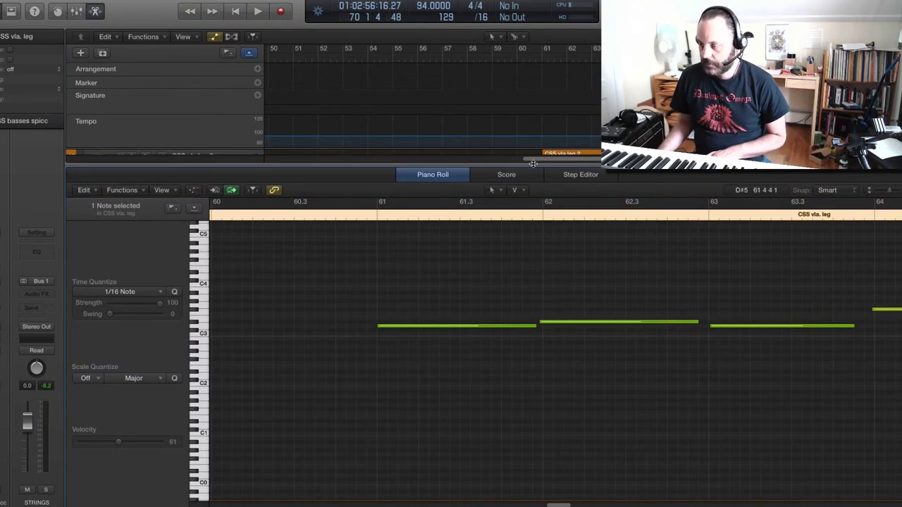
key("p")
- In the CSS vla leg 2 region, copy the bar 62 note to bar 61 as A2 and extend its start to the bar line
left_click(590, 275)
key("p")
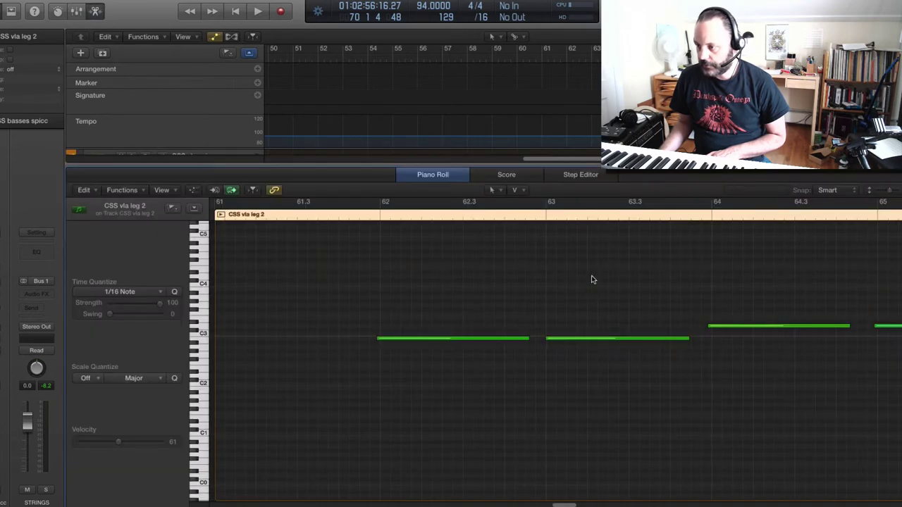
left_click(465, 339)
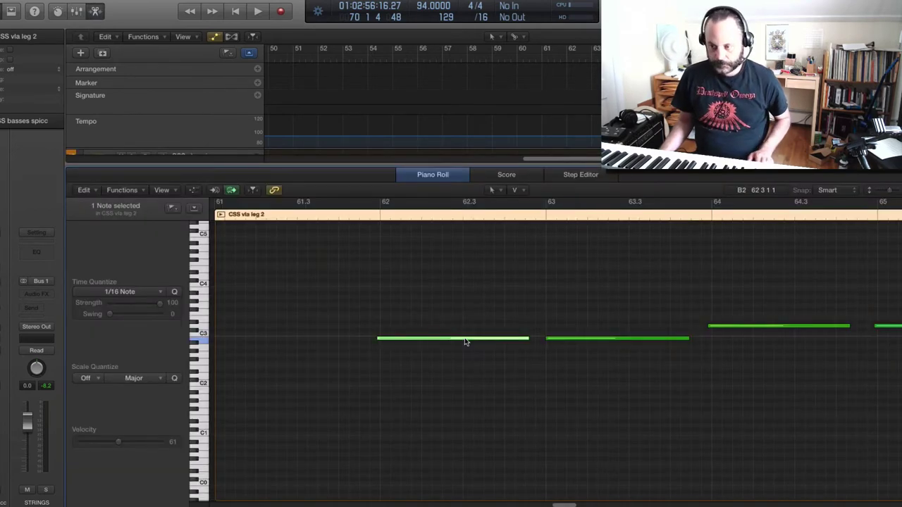
left_click_drag(465, 339, 312, 350)
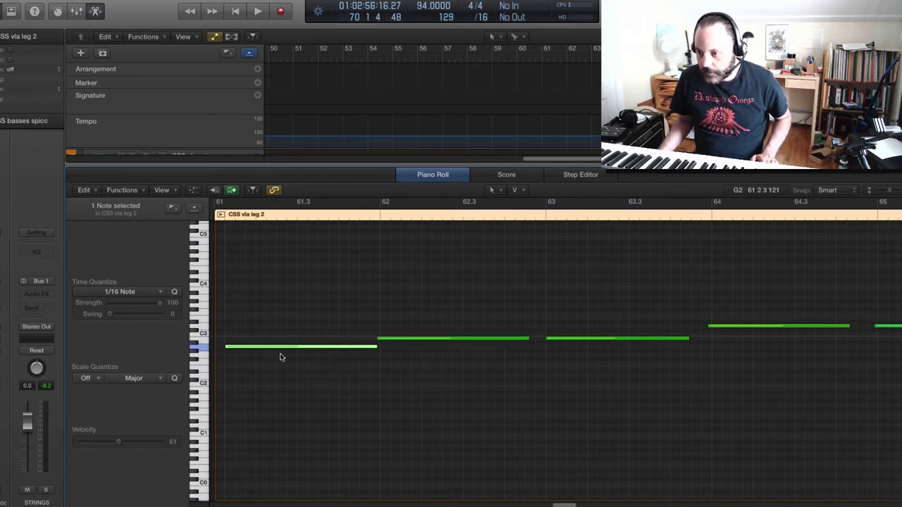
left_click_drag(228, 351, 215, 348)
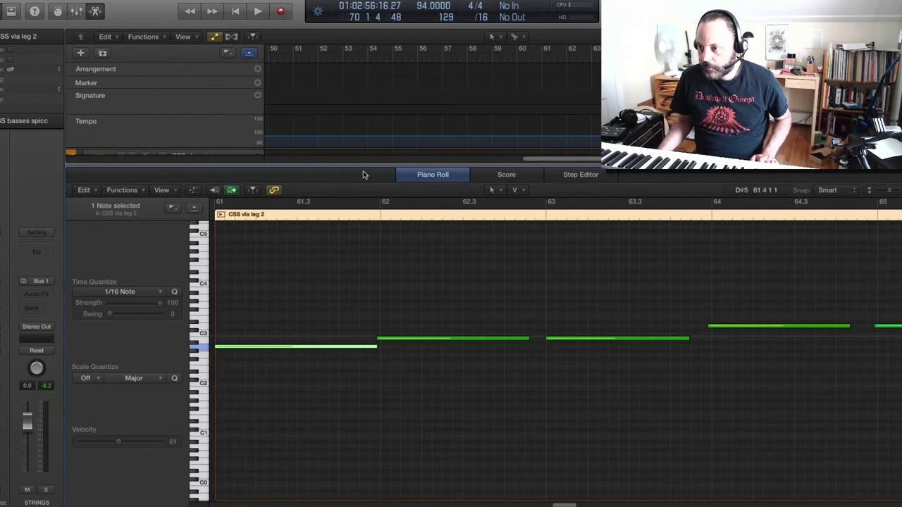
key("p")
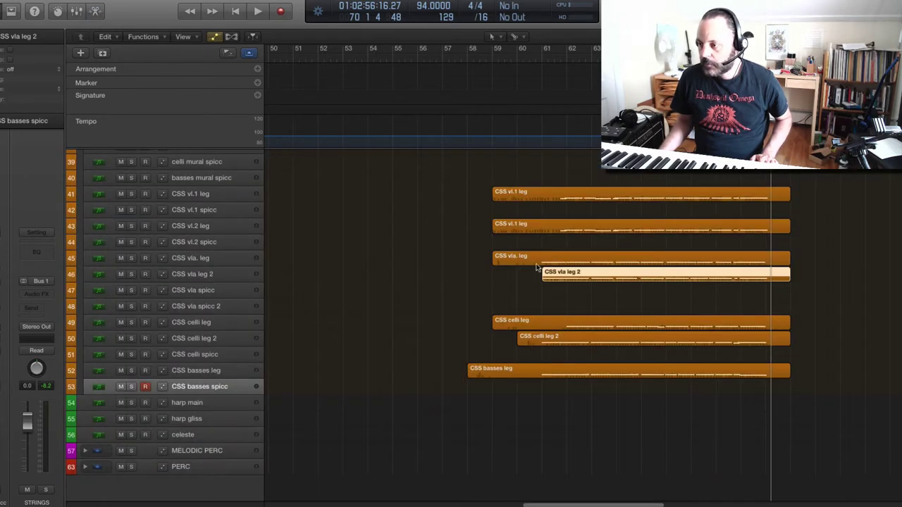
- In the CSS celli leg region, copy the long F#2 note ahead of bar 62 and trim its start to bar 61
left_click(551, 344)
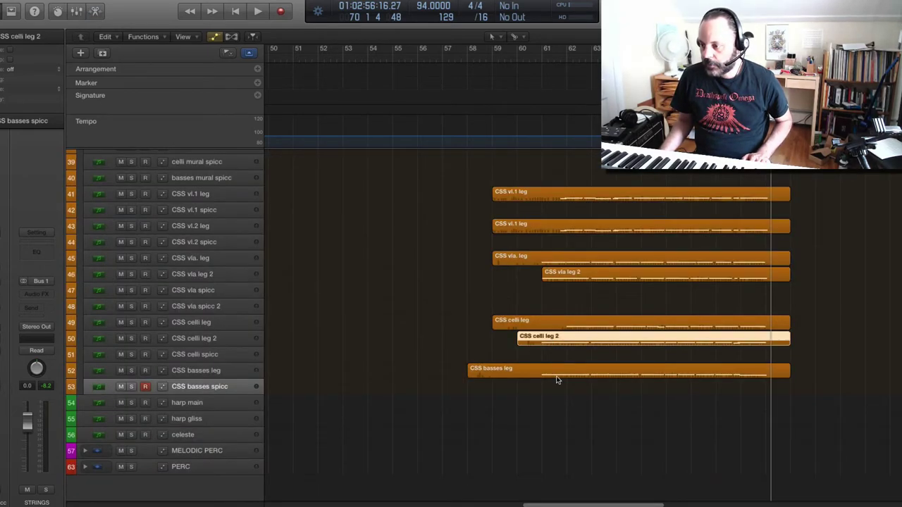
left_click(556, 375)
left_click(555, 345)
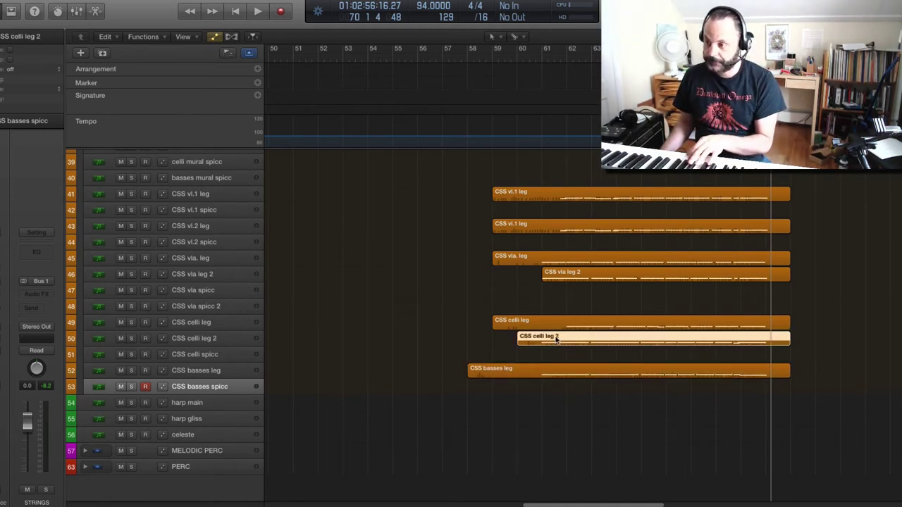
double_click(565, 325)
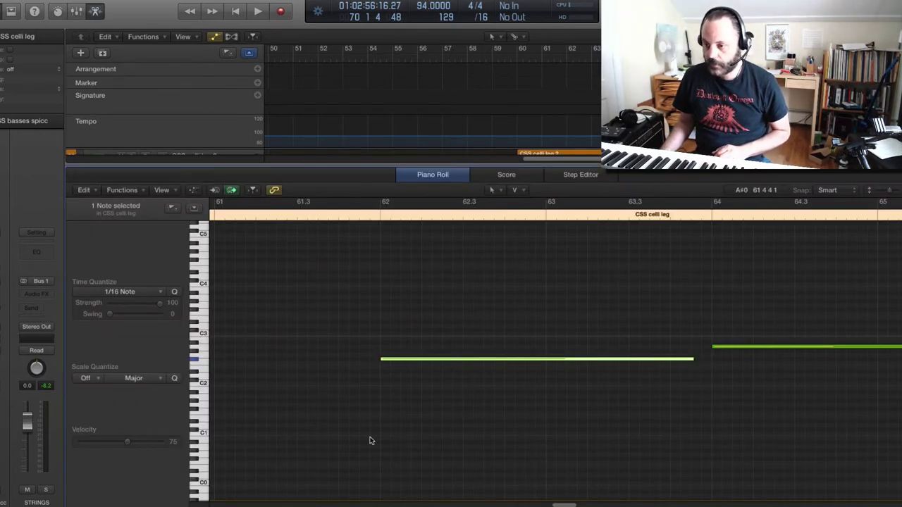
left_click_drag(562, 505, 558, 505)
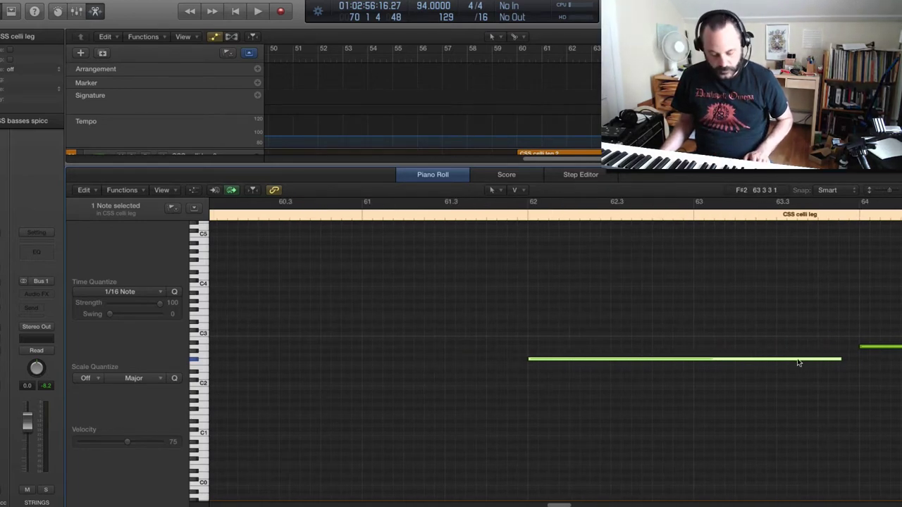
left_click_drag(798, 363, 477, 363)
left_click_drag(559, 504, 554, 505)
left_click_drag(374, 360, 525, 359)
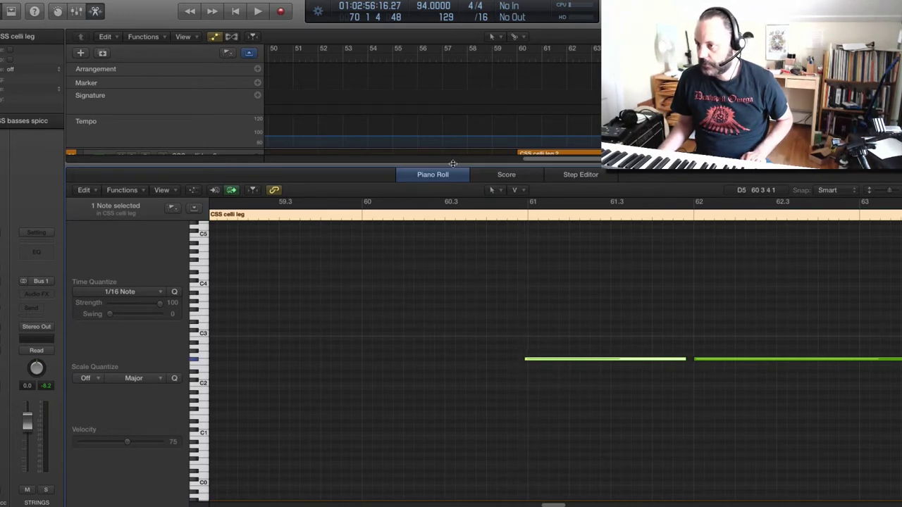
key("p")
- Solo the STRINGS stack and play the transition from bar 60 beat 4 into bar 62
left_click(534, 56)
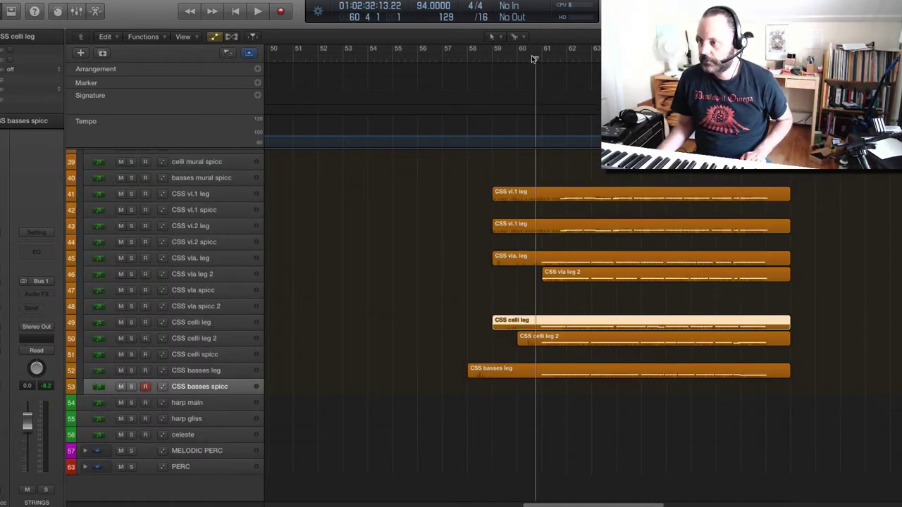
scroll(196, 222, "up", 6)
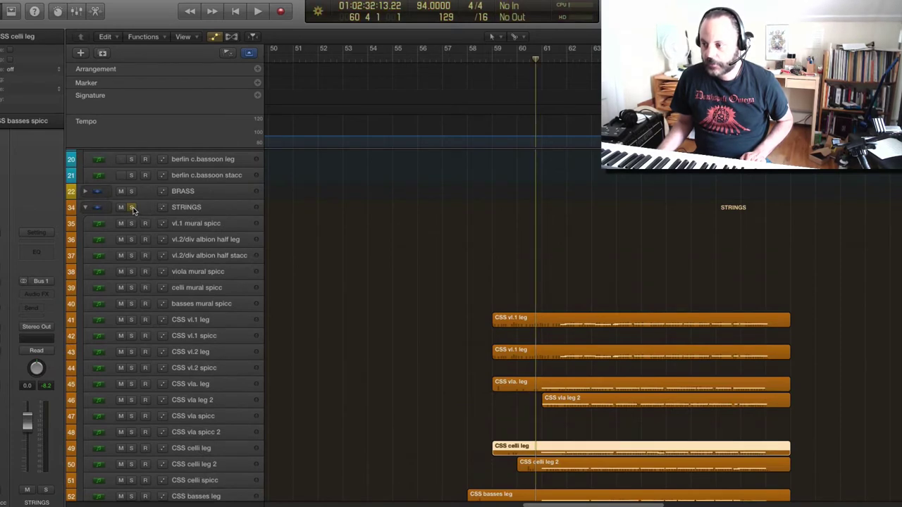
key("space")
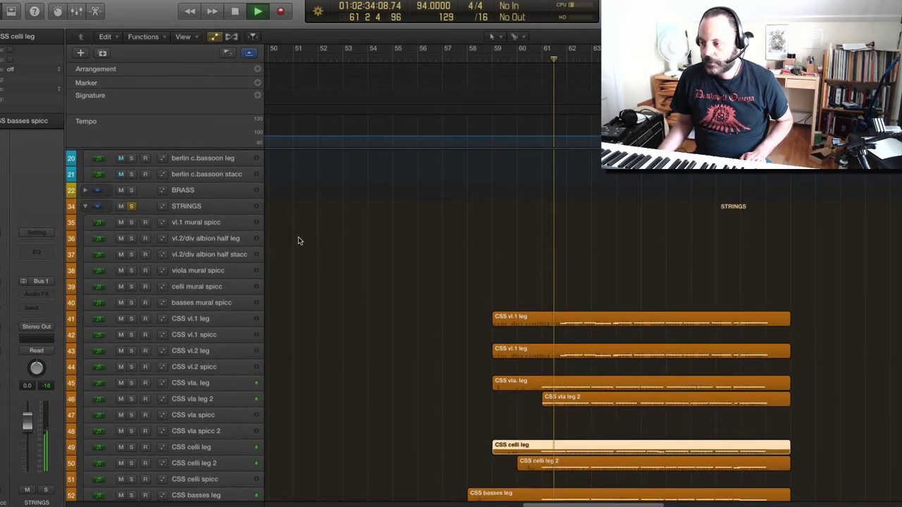
scroll(298, 241, "down", 3)
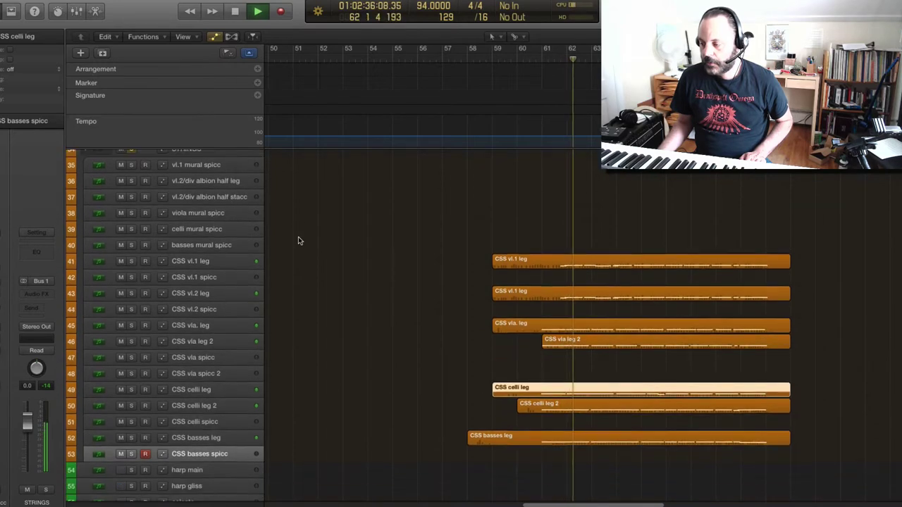
scroll(299, 240, "up", 1)
key("space")
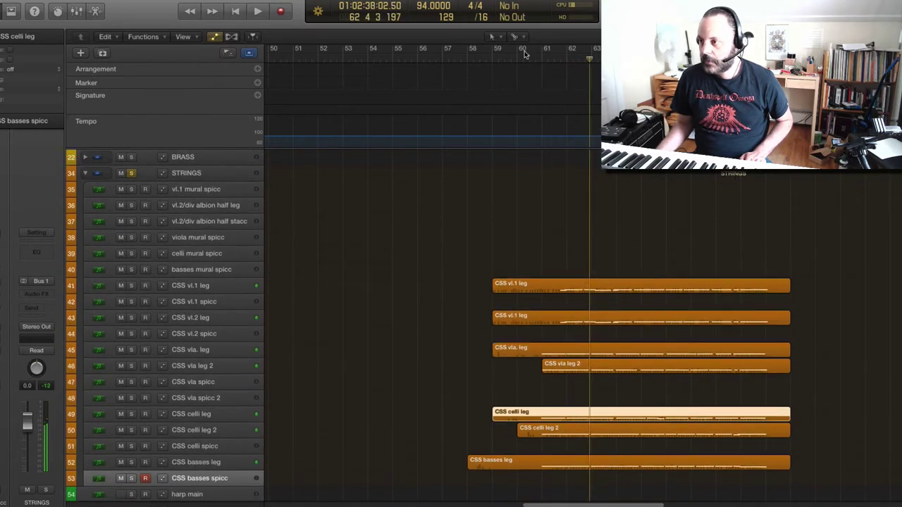
- Replay the soloed strings leading into bar 61 from bars 60 and 59, dismissing the startup disk warning
left_click(526, 58)
key("space")
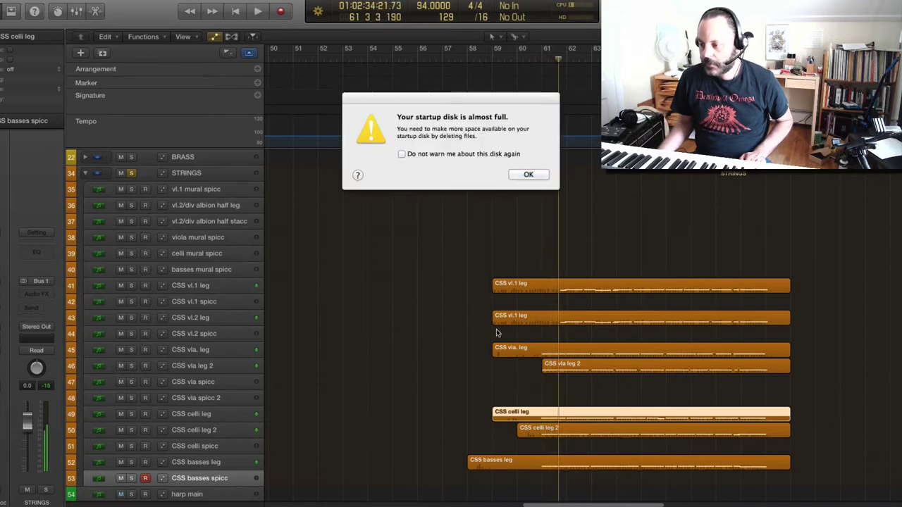
left_click(525, 175)
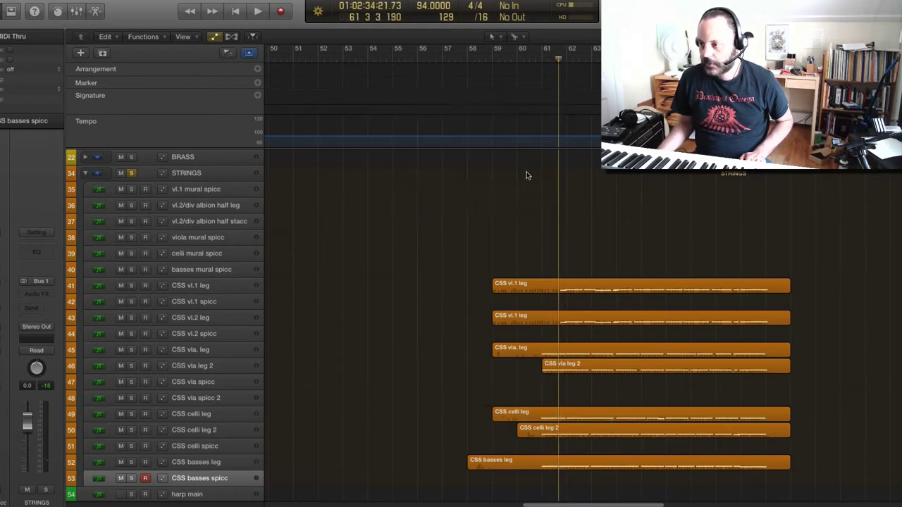
left_click(505, 59)
key("space")
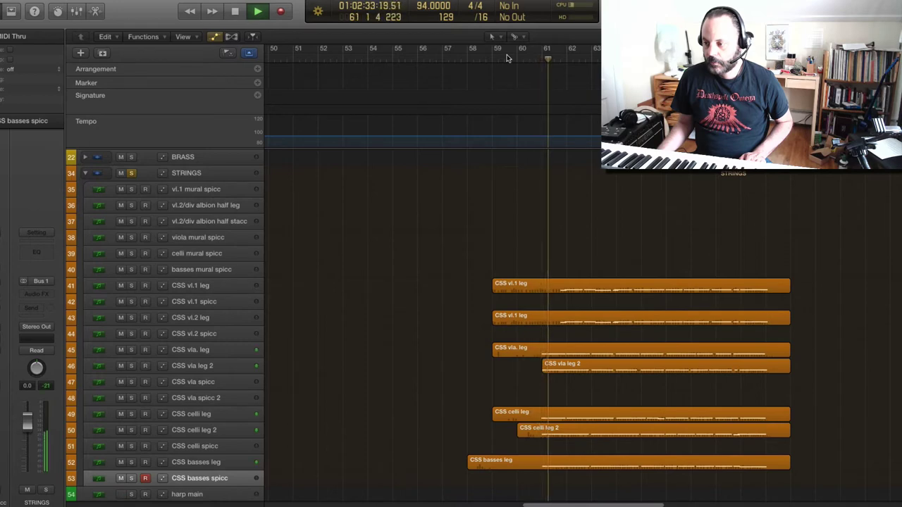
key("space")
- Solo only the CSS celli leg track, with the STRINGS solo off, and play it through bar 61
scroll(397, 247, "down", 2)
scroll(409, 261, "down", 1)
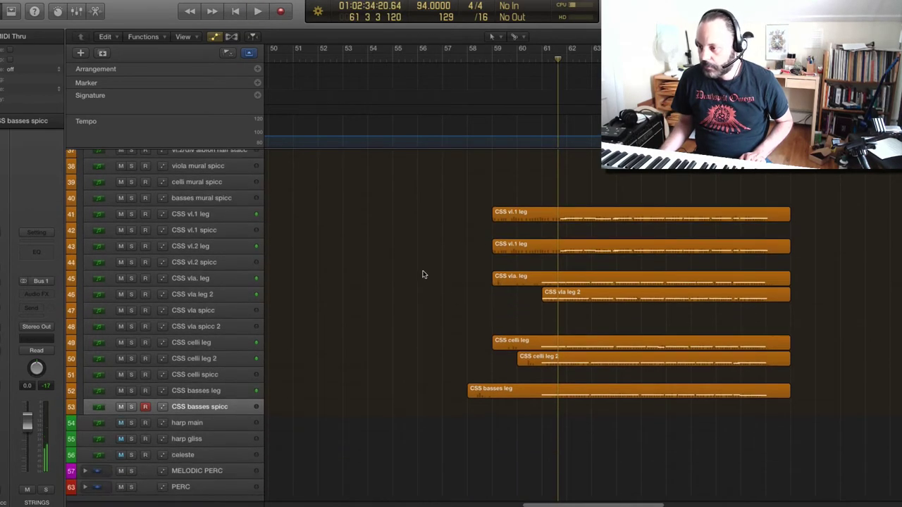
scroll(469, 305, "up", 6)
scroll(469, 304, "down", 6)
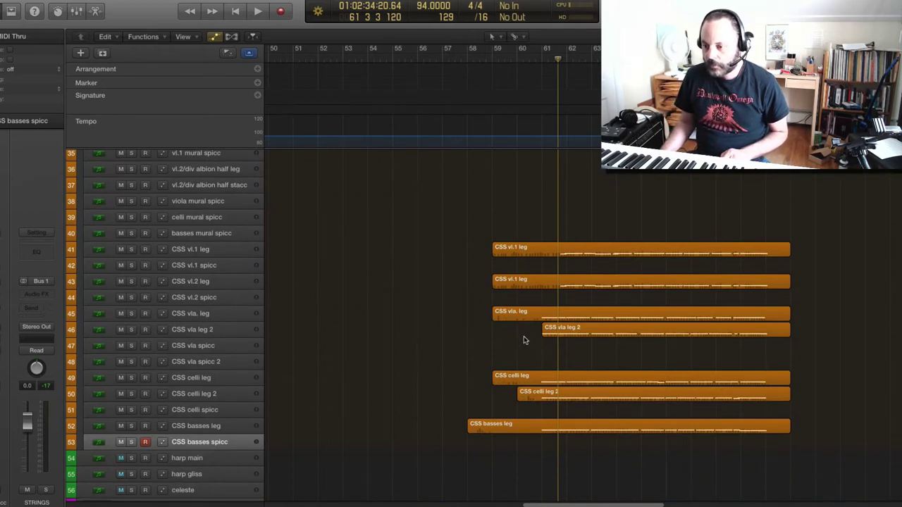
left_click(534, 65)
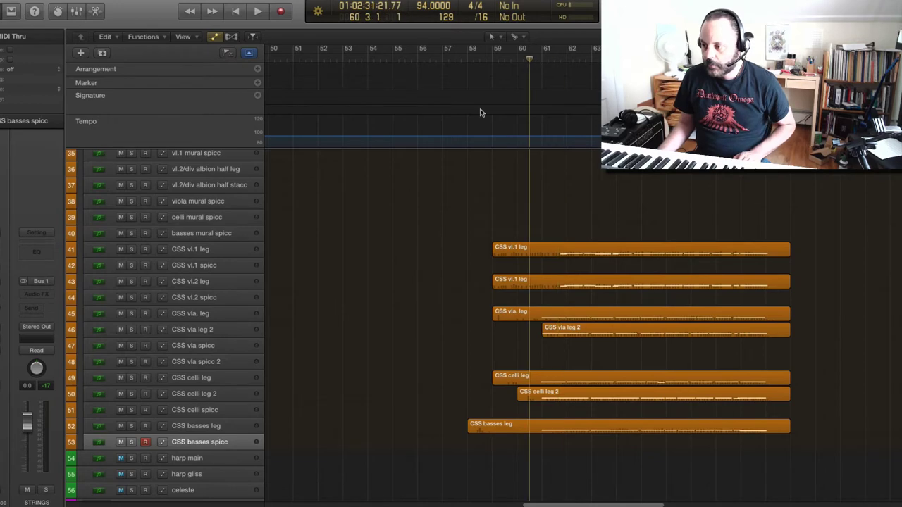
left_click(131, 381)
key("space")
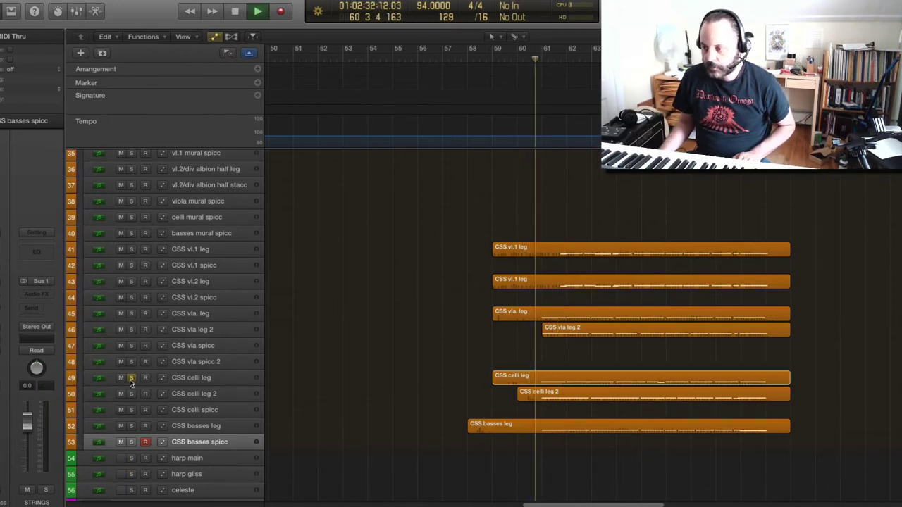
scroll(131, 381, "up", 3)
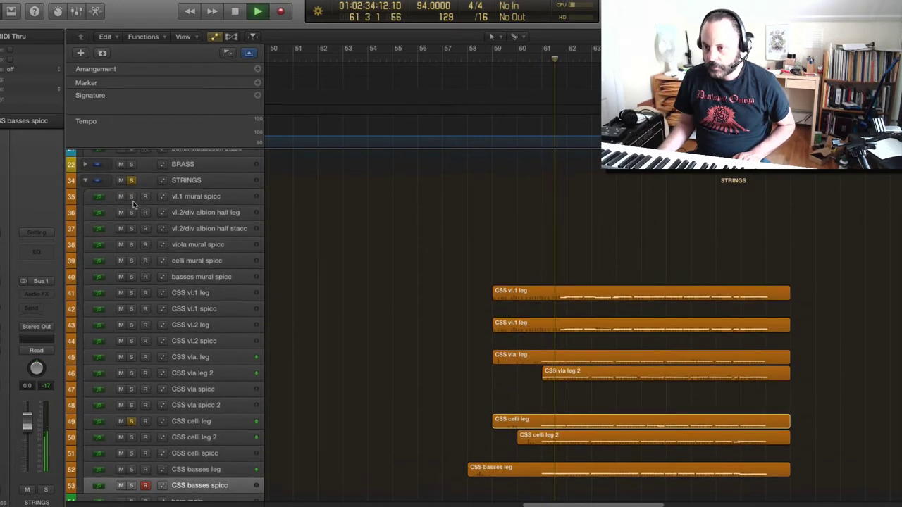
left_click(531, 57)
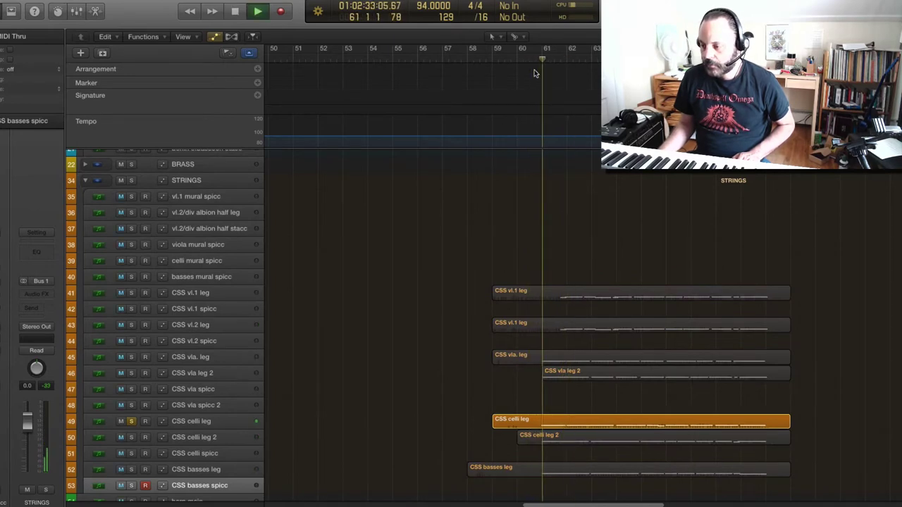
key("space")
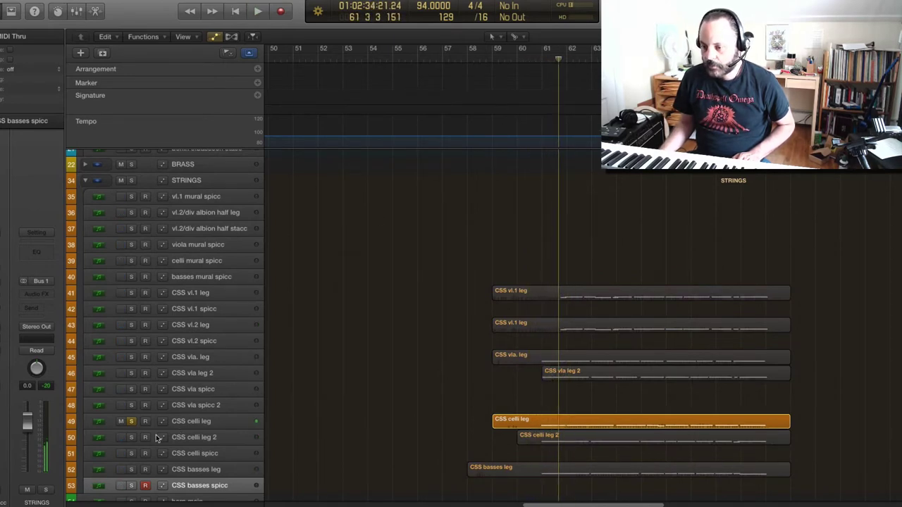
- Switch the solo from CSS celli leg to CSS celli leg 2 and play it from bar 60 into bar 61
left_click(131, 438)
left_click(131, 421)
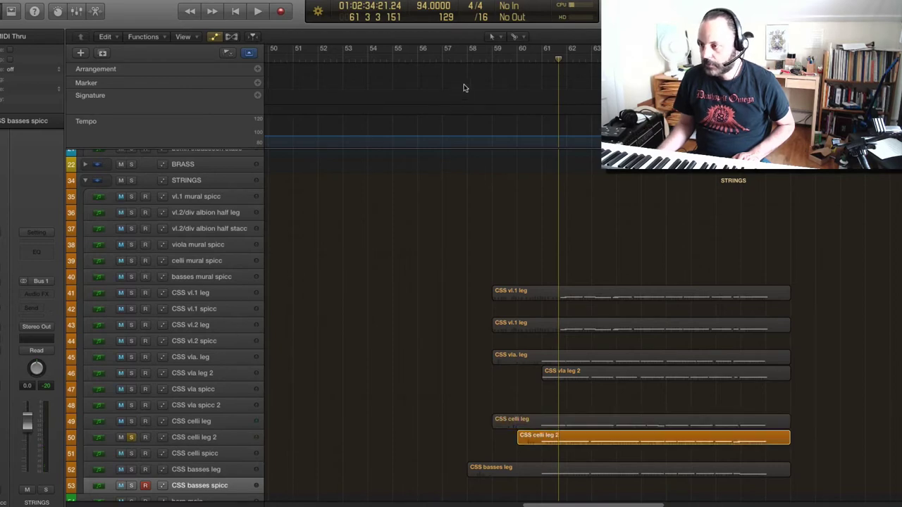
left_click(528, 58)
key("space")
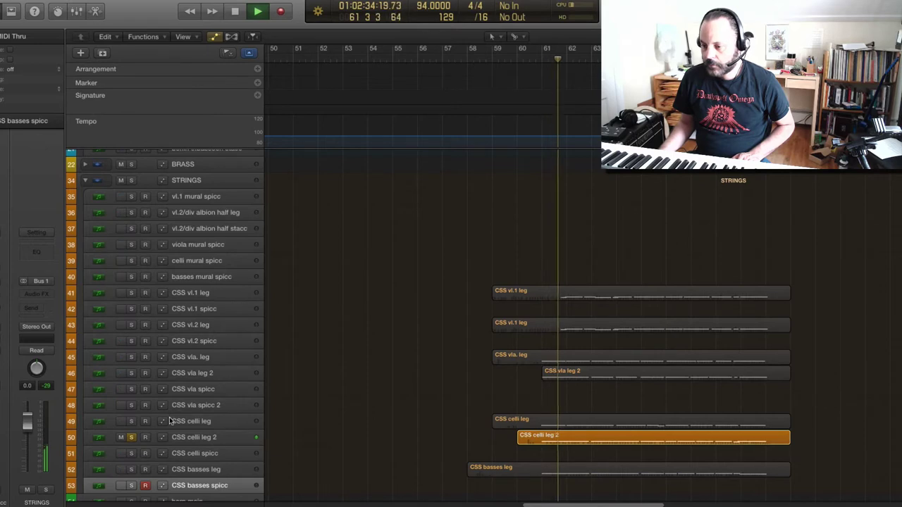
- Switch the solo from CSS celli leg 2 to the CSS basses tracks and play the lead-in to bar 61
left_click(131, 438)
key("space")
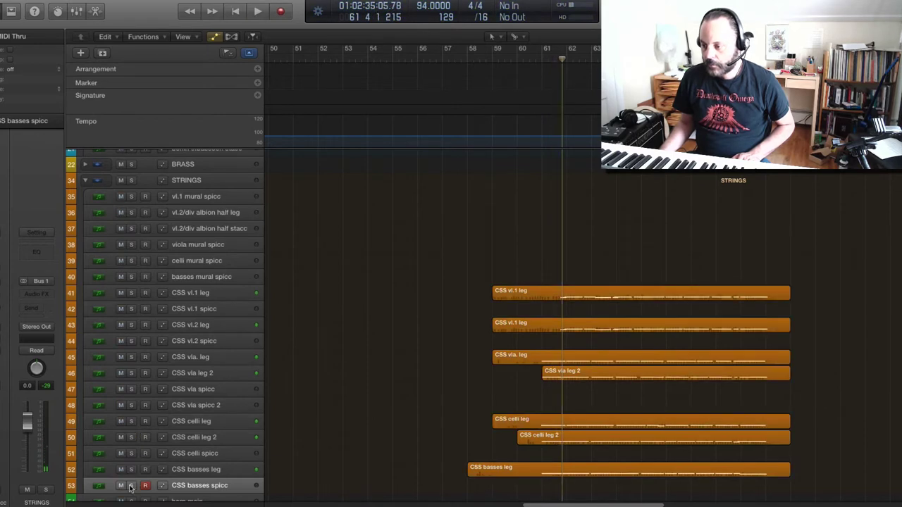
left_click(130, 486)
key("space")
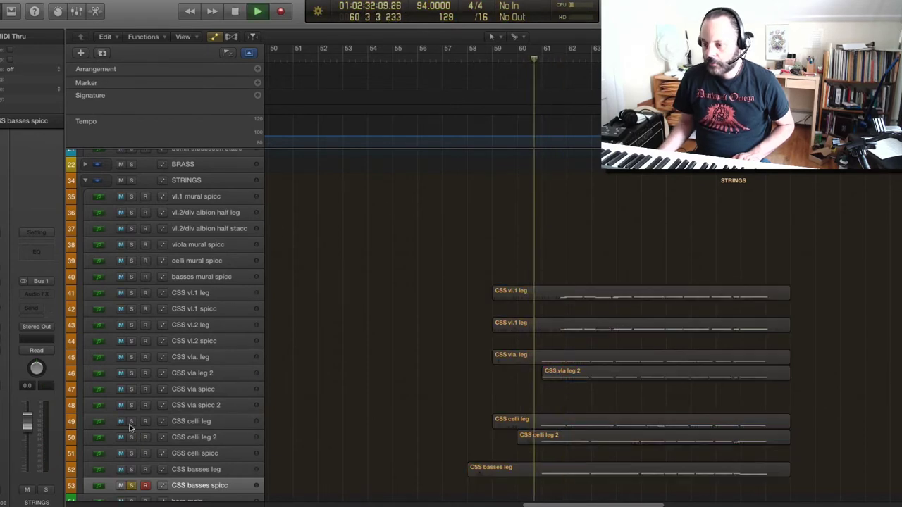
left_click(130, 470)
- Solo CSS vla leg 2 and CSS vla. leg together and play them from bar 60 beat 3 into bar 62
scroll(183, 317, "down", 3)
left_click(131, 373)
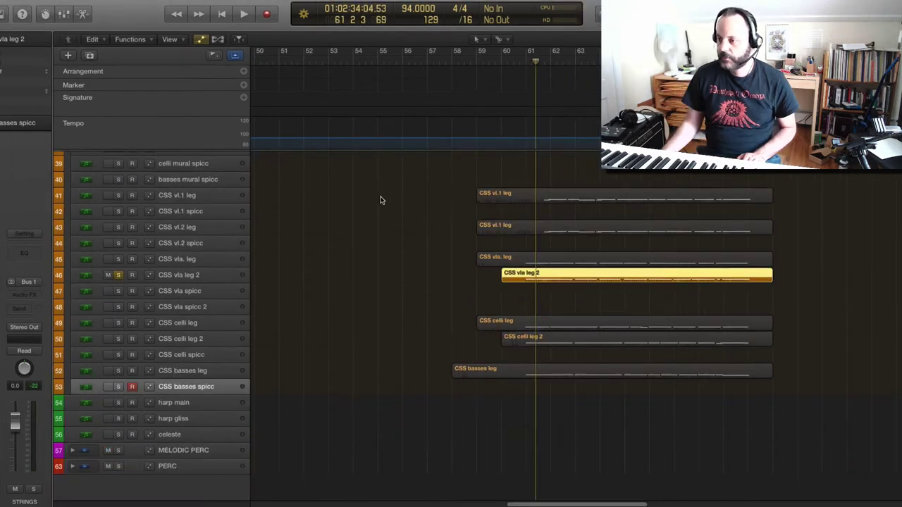
left_click(118, 259)
key("space")
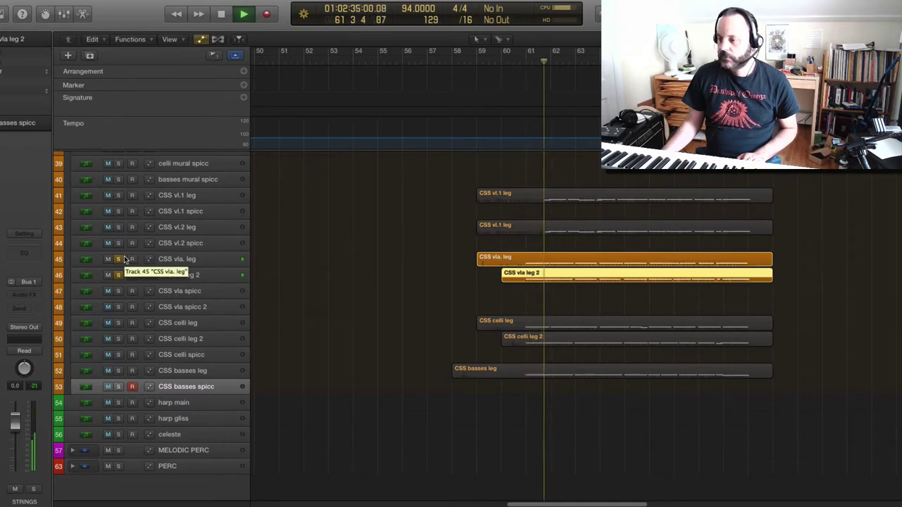
key("space")
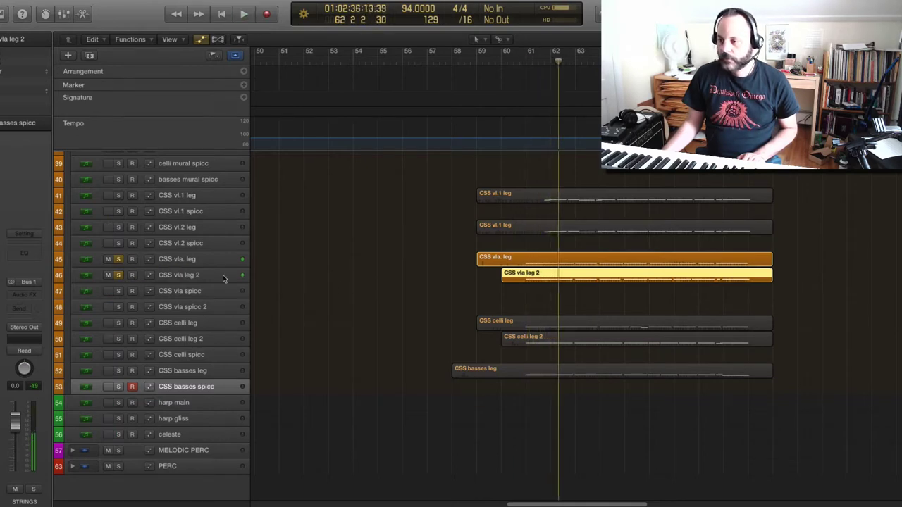
left_click(512, 63)
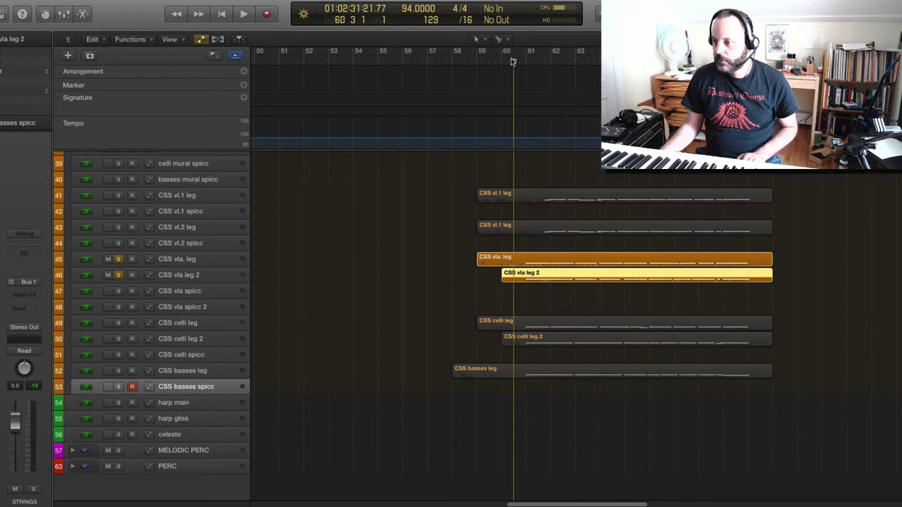
key("space")
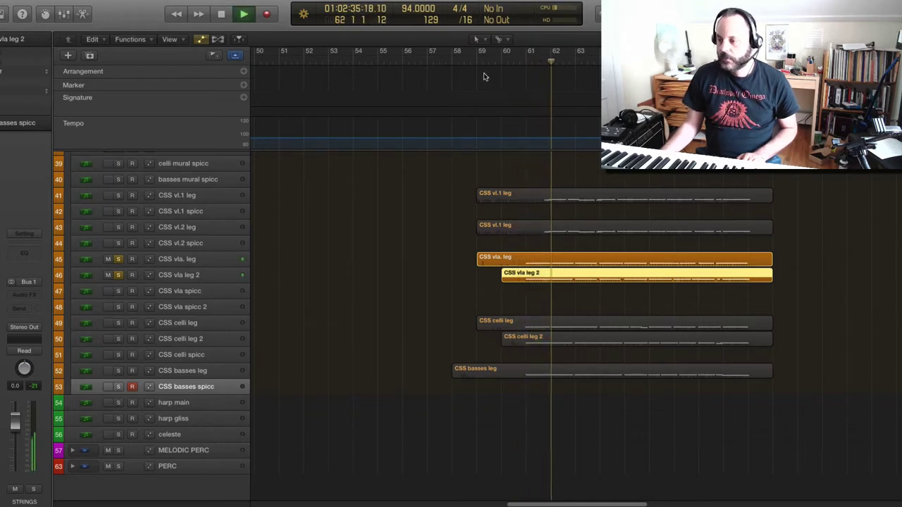
key("space")
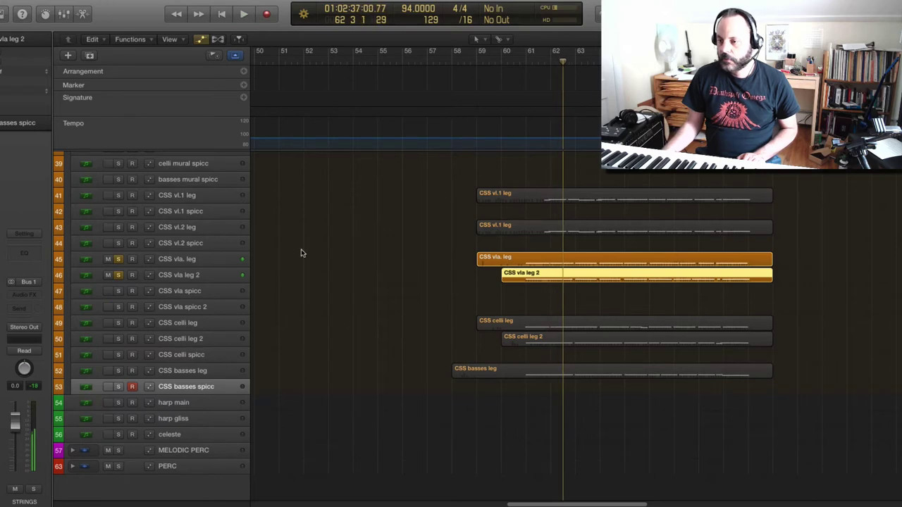
- Take CSS vla. leg out of solo and play CSS vla leg 2 alone from bar 60 beat 3
left_click(120, 260)
left_click(518, 62)
key("space")
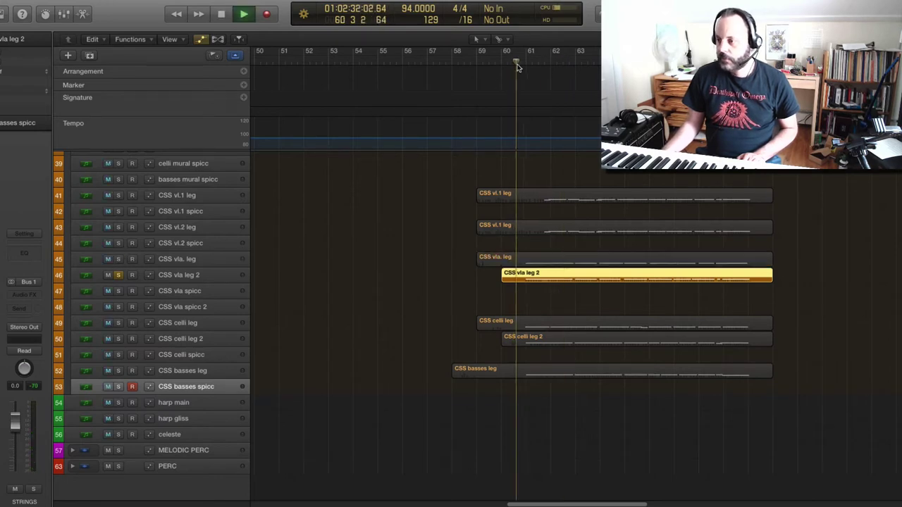
- Open the CSS vla leg 2 region in the Piano Roll, shorten its bar 61 note to end slightly before bar 62, and replay the passage
double_click(558, 276)
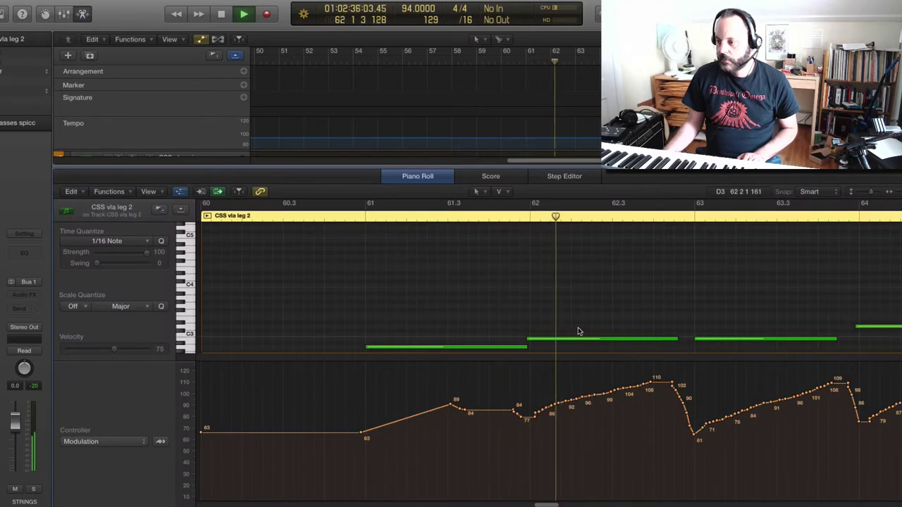
key("space")
scroll(542, 316, "down", 1)
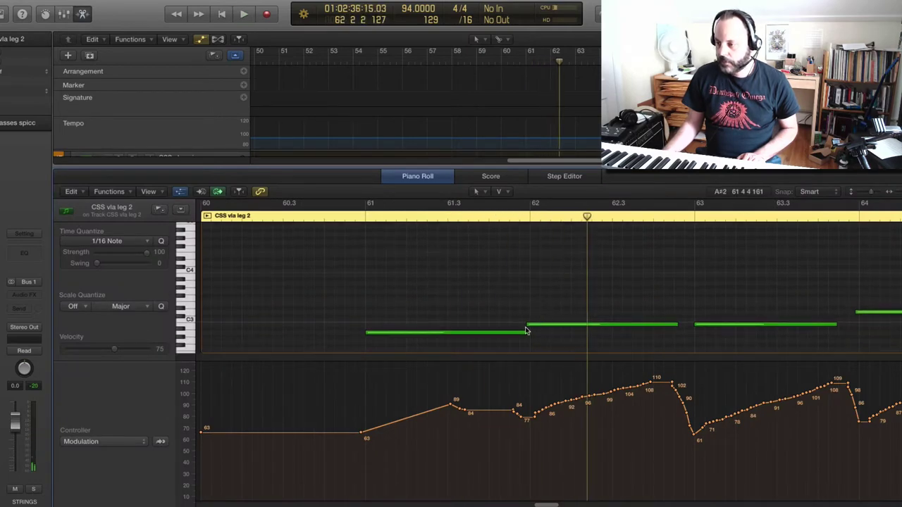
left_click_drag(522, 332, 519, 332)
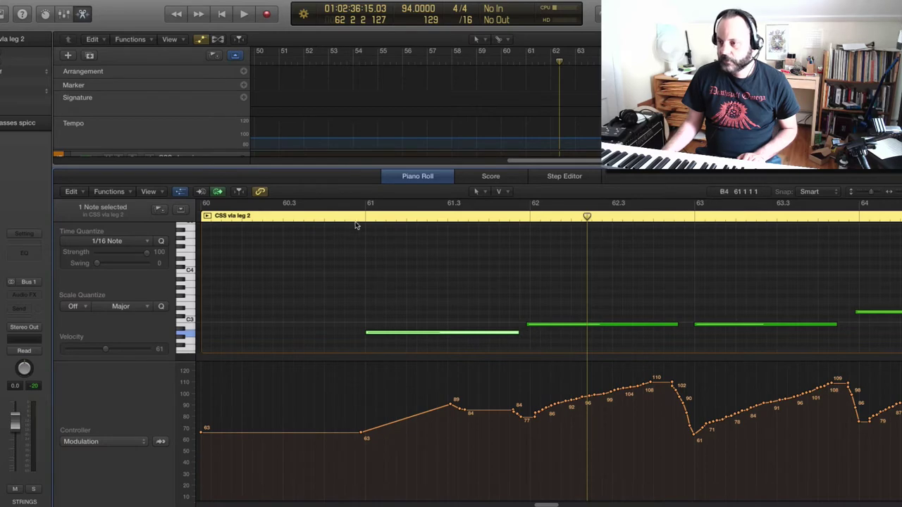
left_click(345, 217)
key("space")
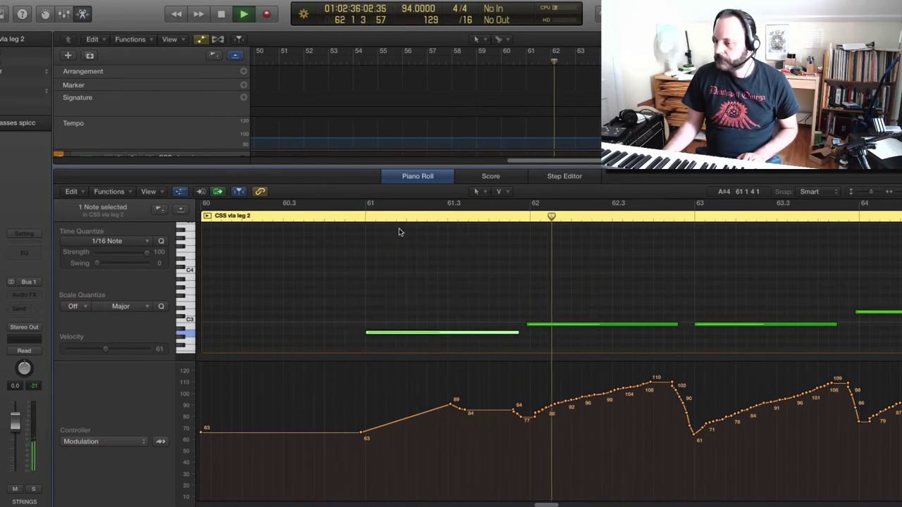
key("space")
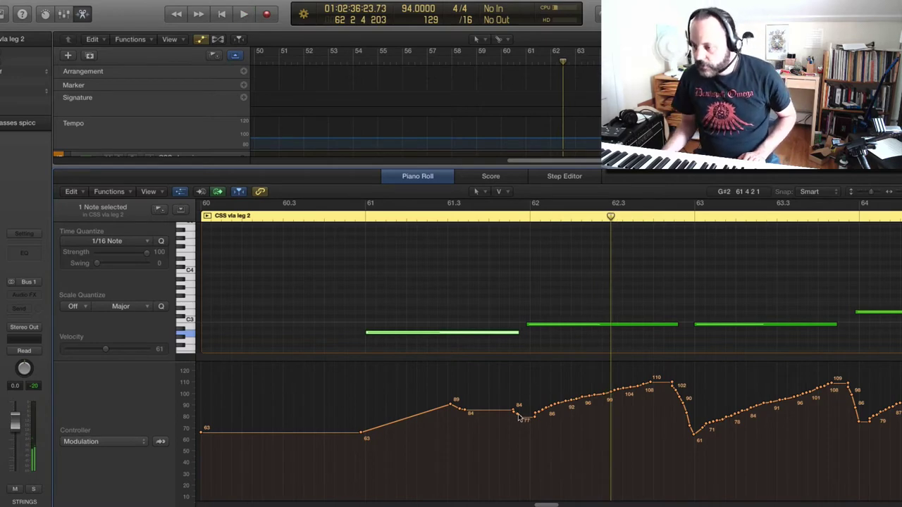
- Redraw the CSS vla leg 2 modulation to dip to 18 just before bar 61 and rise to 77 near bar 62, play it, and close the editor
mouse_move(518, 417)
left_mouse_down()
mouse_move(430, 496)
mouse_move(405, 498)
mouse_move(360, 483)
left_mouse_up()
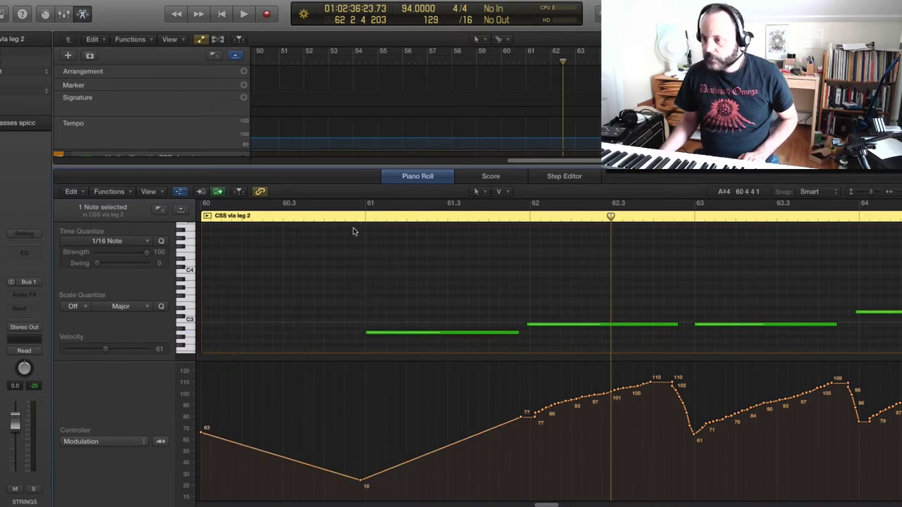
left_click(353, 206)
key("space")
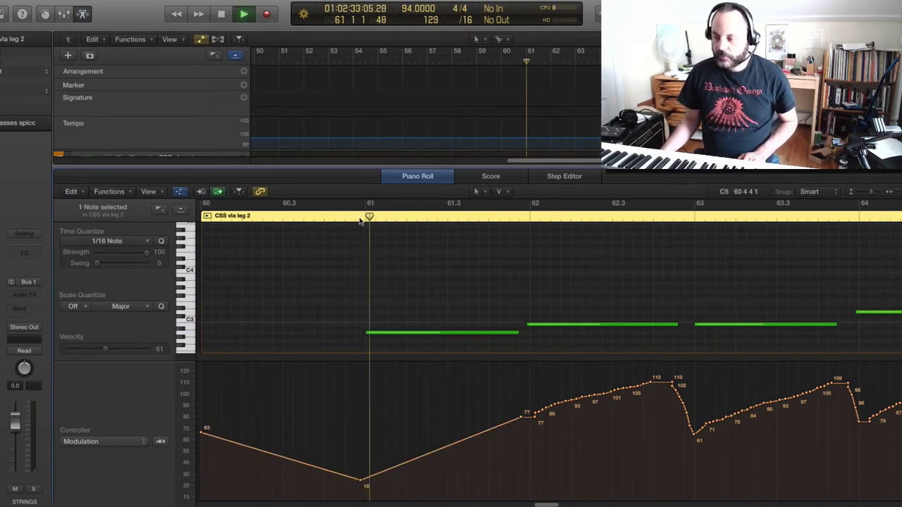
key("space")
left_click(421, 173)
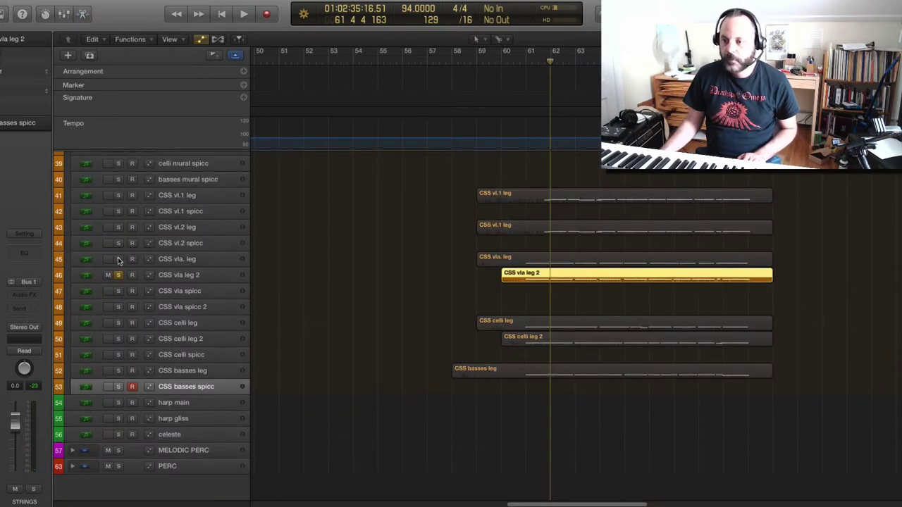
- Open the CSS vla. leg region and redraw its modulation to drop to 0 just before bar 61 and ramp up to 65
double_click(563, 261)
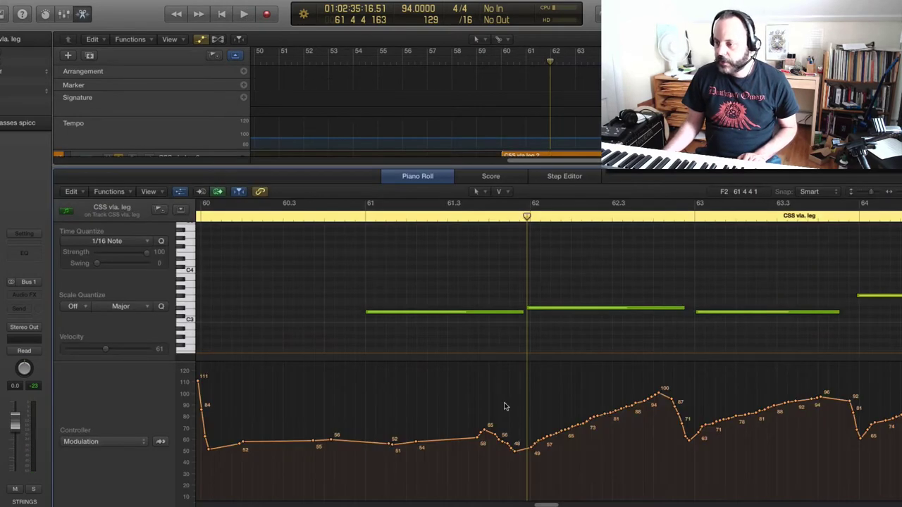
mouse_move(483, 433)
left_mouse_down()
mouse_move(361, 481)
mouse_move(361, 497)
left_mouse_up()
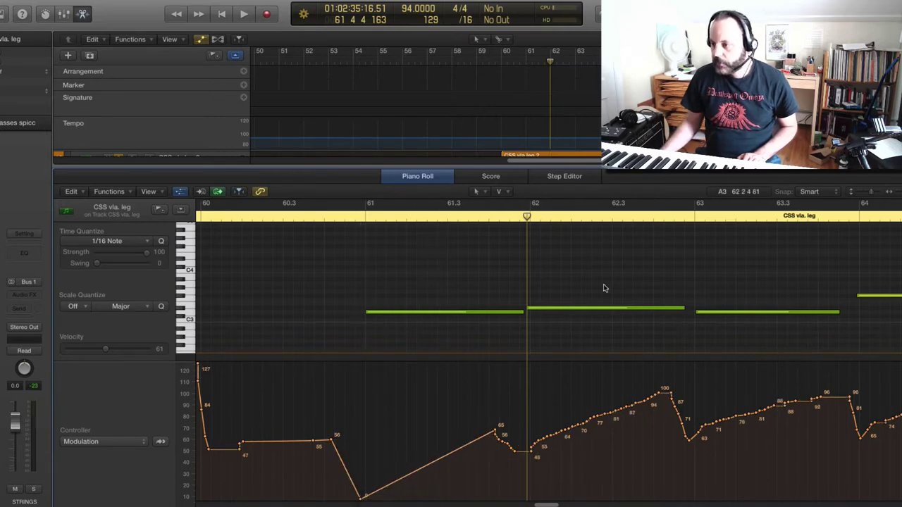
- Shorten the bar 61 note in CSS vla. leg slightly, start the following note at 61 4 4 121, and play through bar 61
left_click_drag(524, 312, 510, 296)
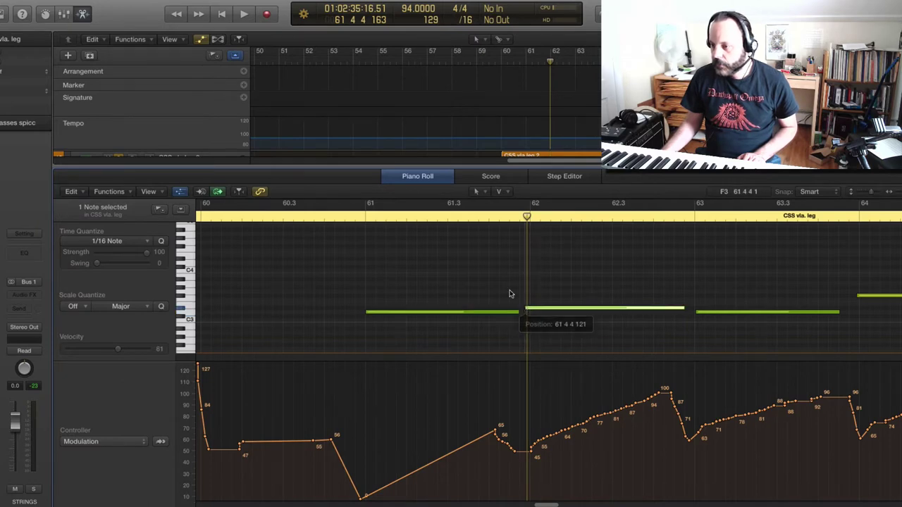
left_click(358, 220)
key("space")
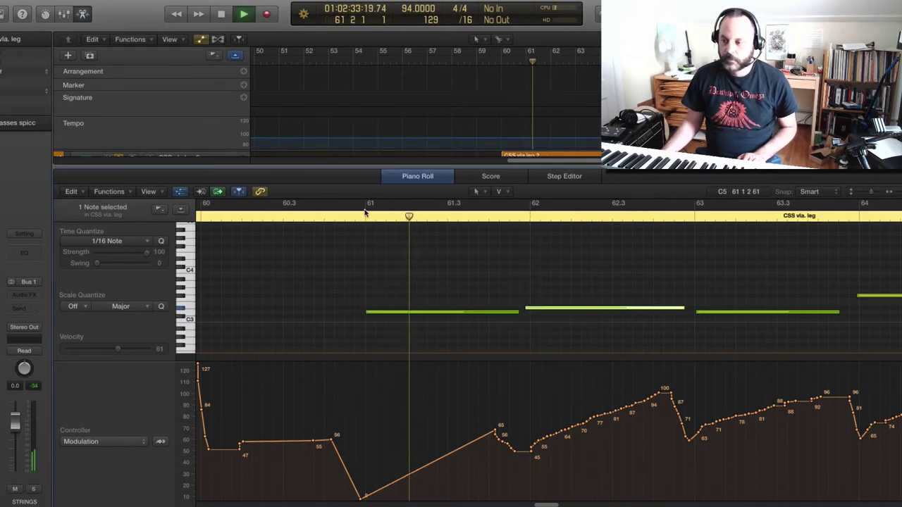
key("space")
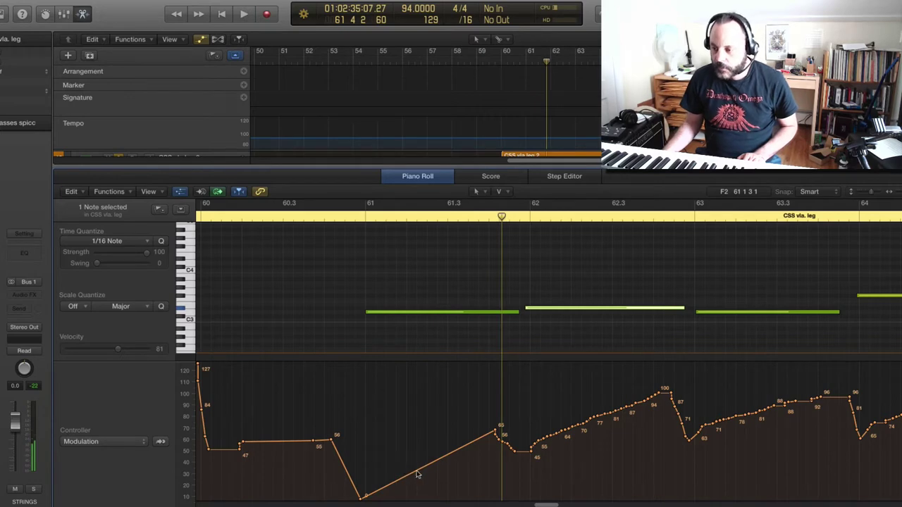
- Reshape the CSS vla. leg modulation to 0 late in bar 60, 24 just before bar 61 and 65 within bar 61, and play it
left_click_drag(435, 462, 357, 473)
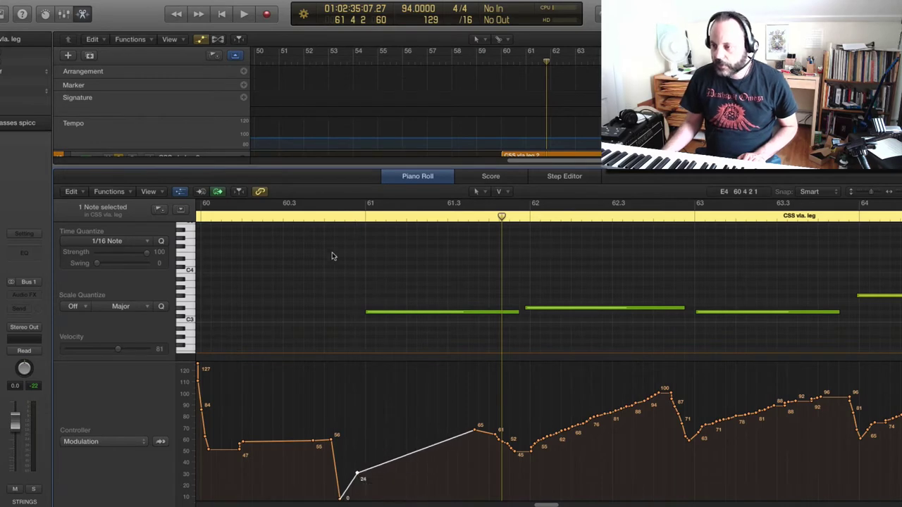
left_click(344, 227)
key("space")
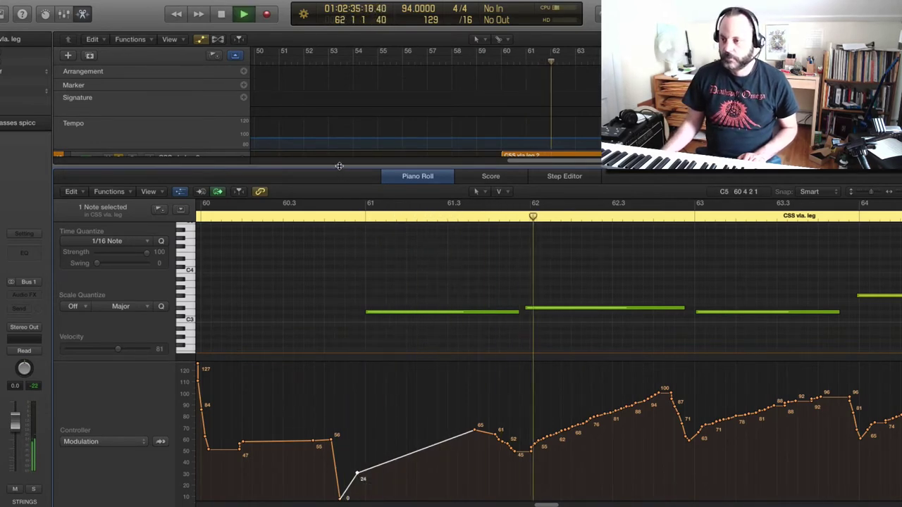
key("space")
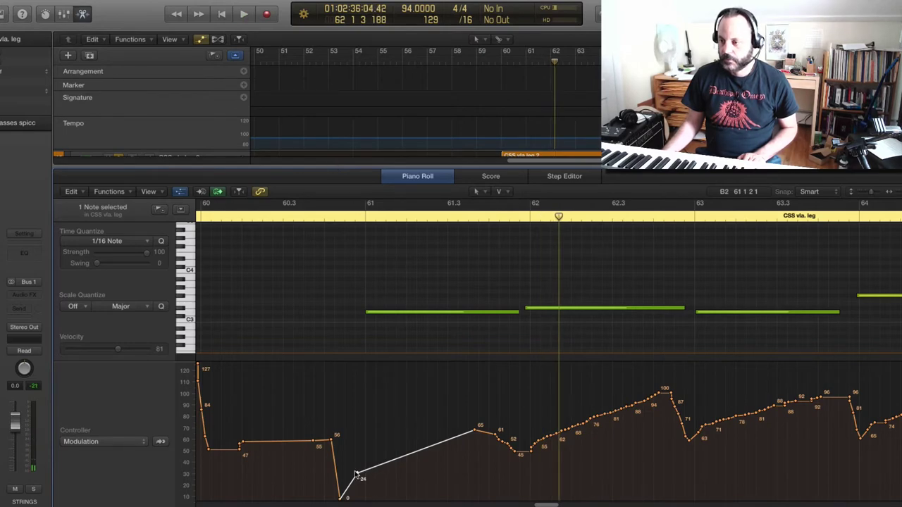
- Lower the CSS vla. leg modulation point just before bar 61 for a straighter ramp, play it into bar 62, and close the editor
left_click_drag(358, 474, 361, 486)
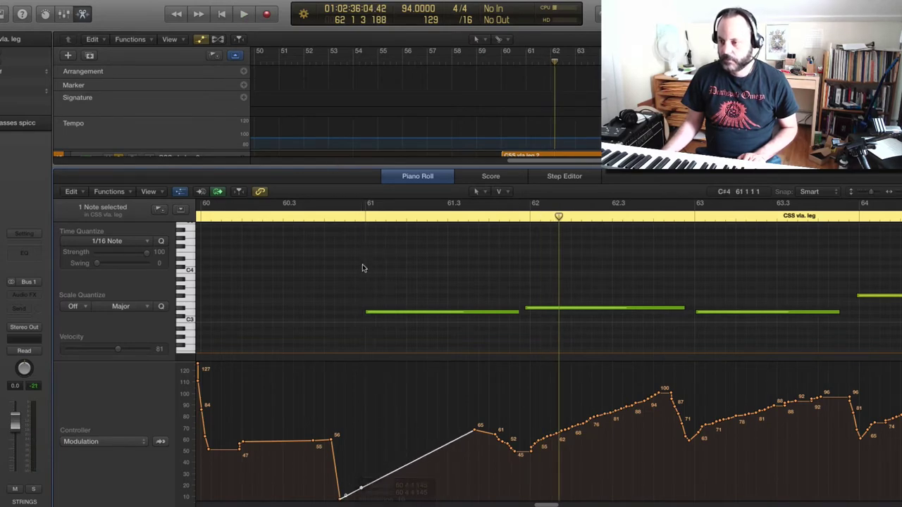
left_click(348, 217)
key("space")
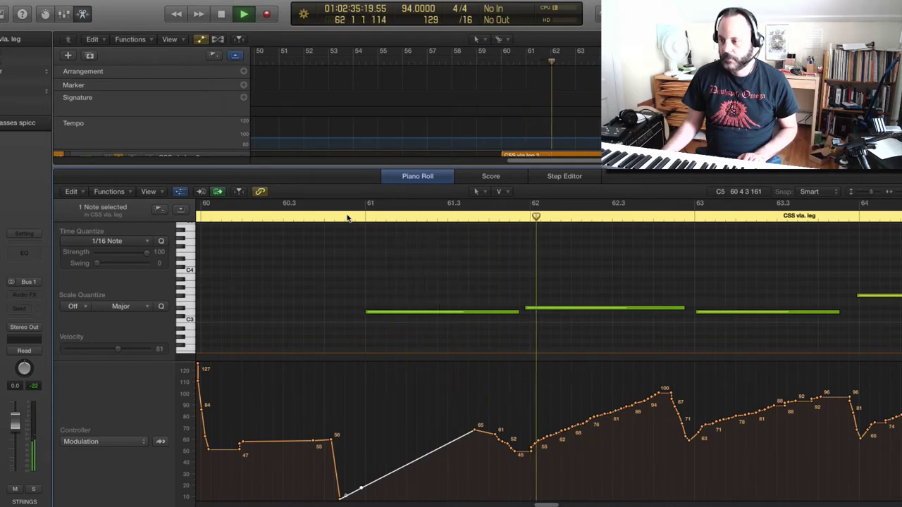
key("space")
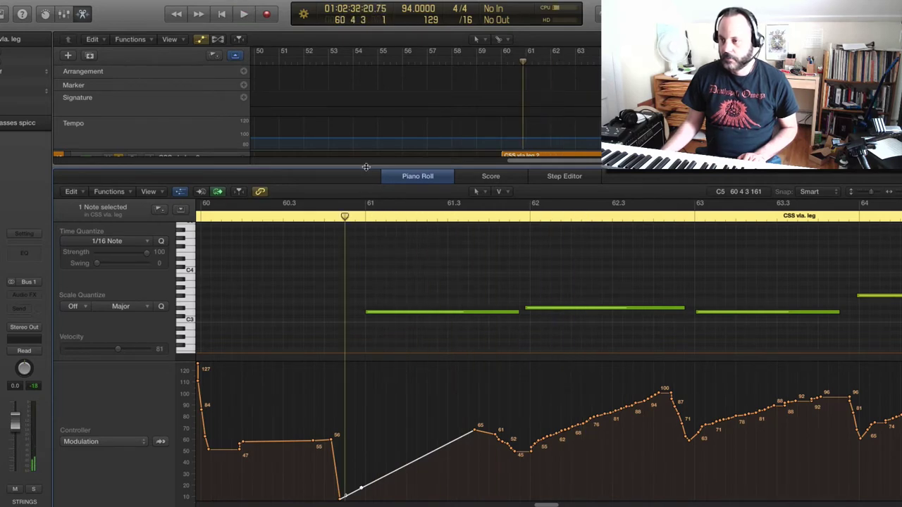
key("p")
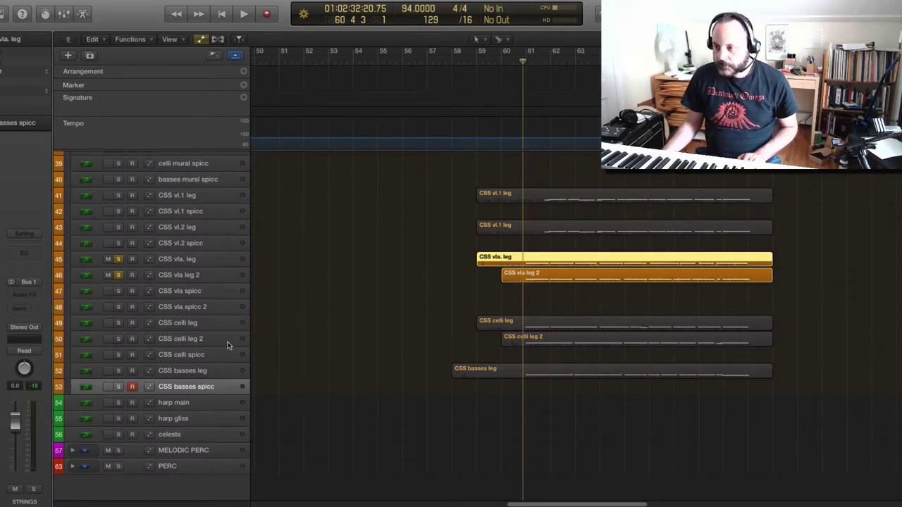
- Solo only the CSS celli leg track, clearing the solos on both viola legato tracks and CSS celli leg 2
left_click(501, 325)
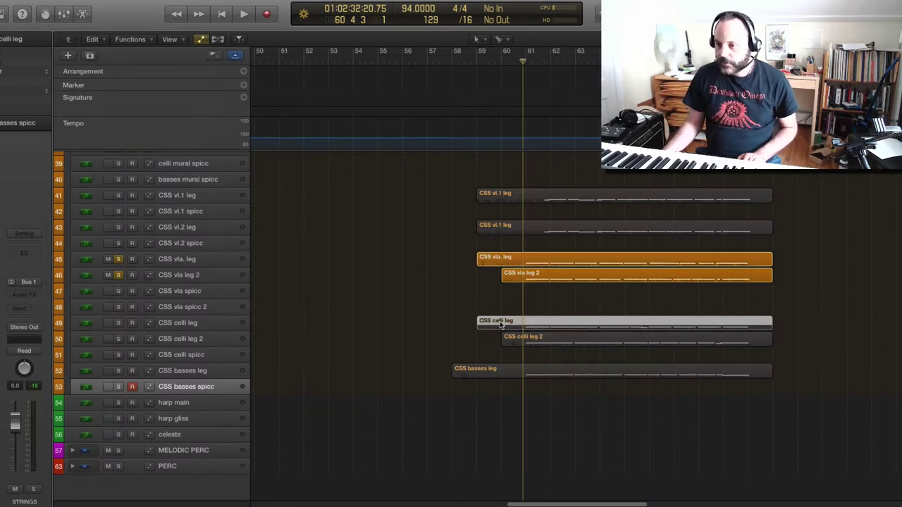
left_click(118, 323)
left_click(119, 339)
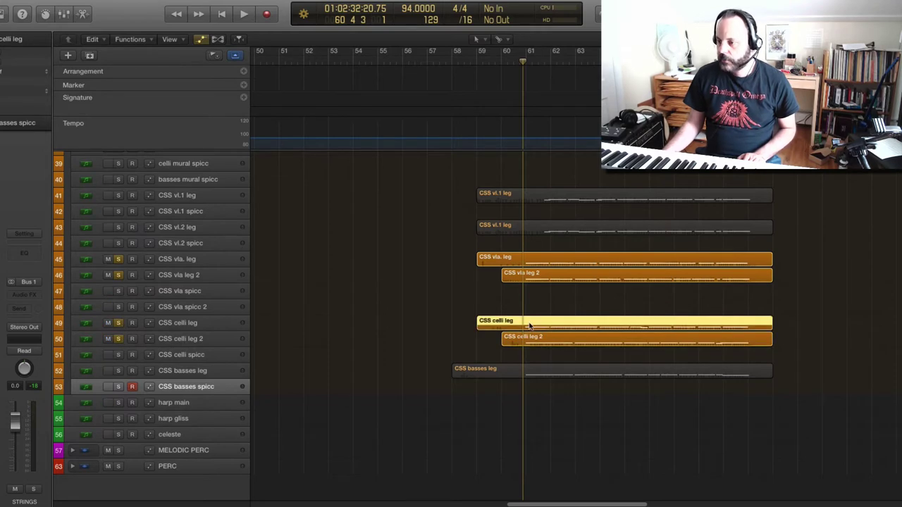
left_click(118, 339)
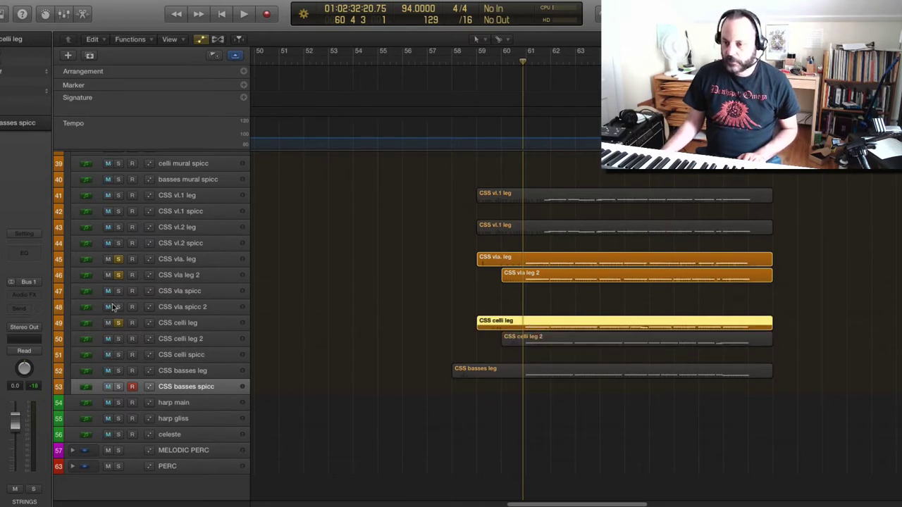
left_click(118, 275)
left_click(118, 259)
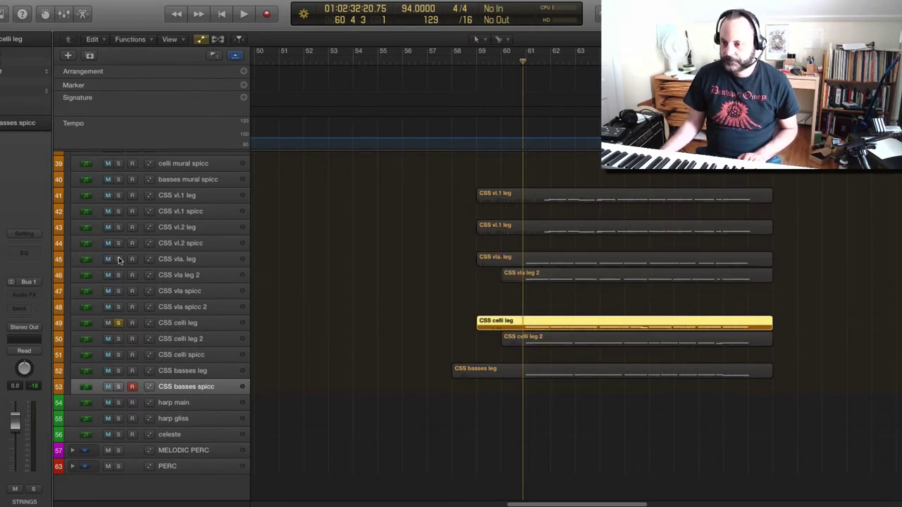
- Open the CSS celli leg region, redraw its modulation to dip to 16 just before bar 61 and rise to 60, and play it
double_click(530, 326)
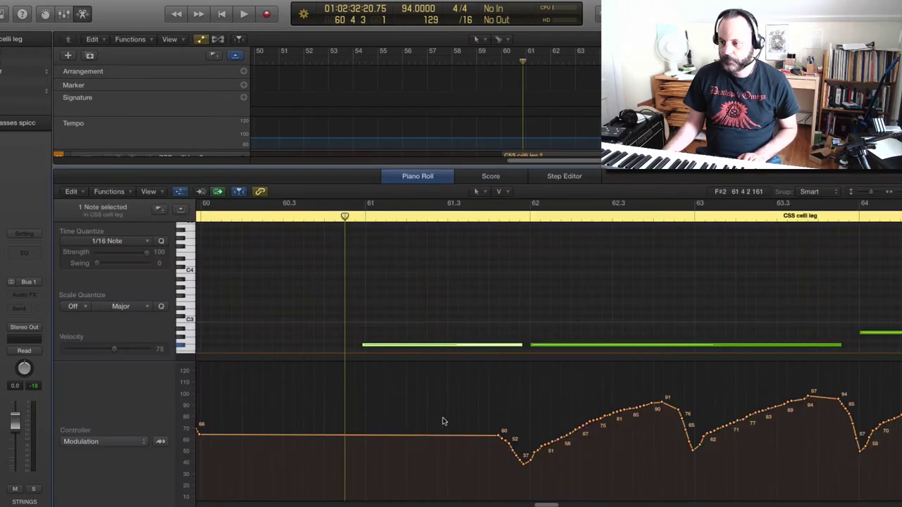
left_click_drag(470, 438, 355, 482)
key("space")
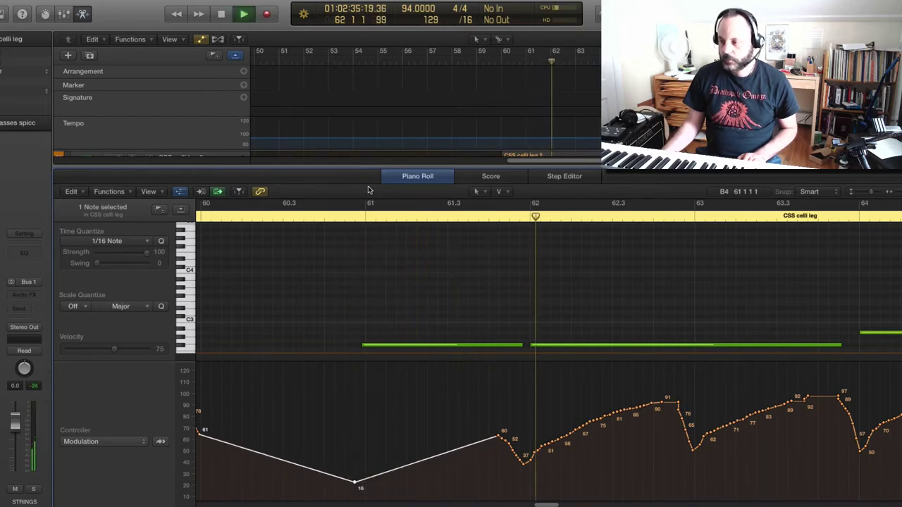
- Move the CSS celli leg modulation low point to bar 61, smooth the dip around bar 62, play it and close the editor
key("space")
left_click_drag(354, 485, 364, 485)
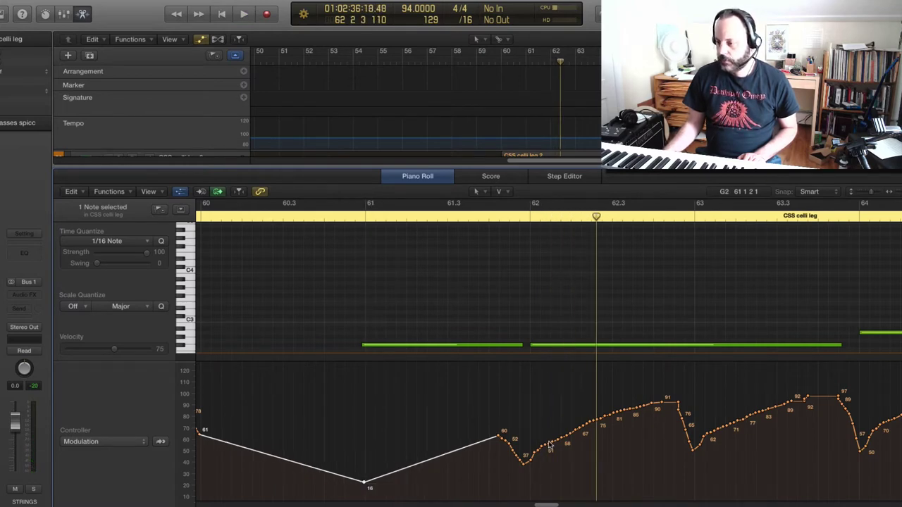
left_click_drag(550, 445, 512, 451)
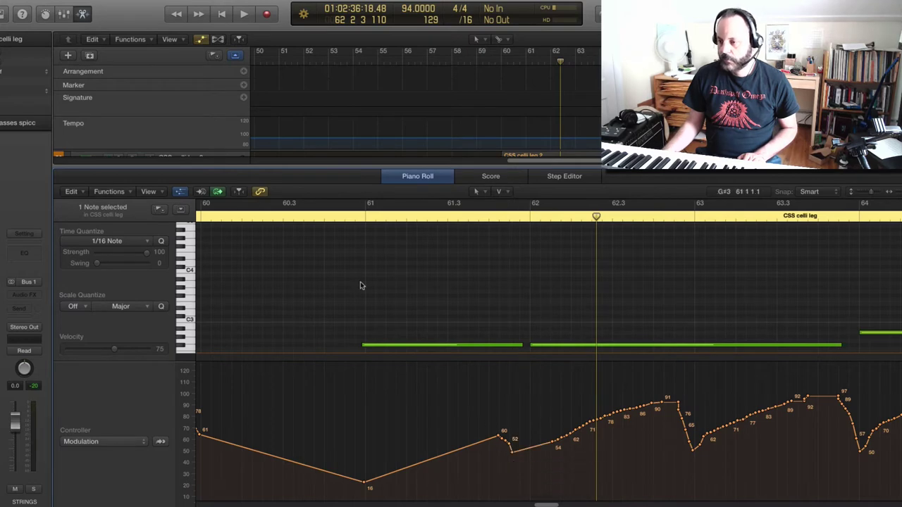
left_click(348, 227)
key("space")
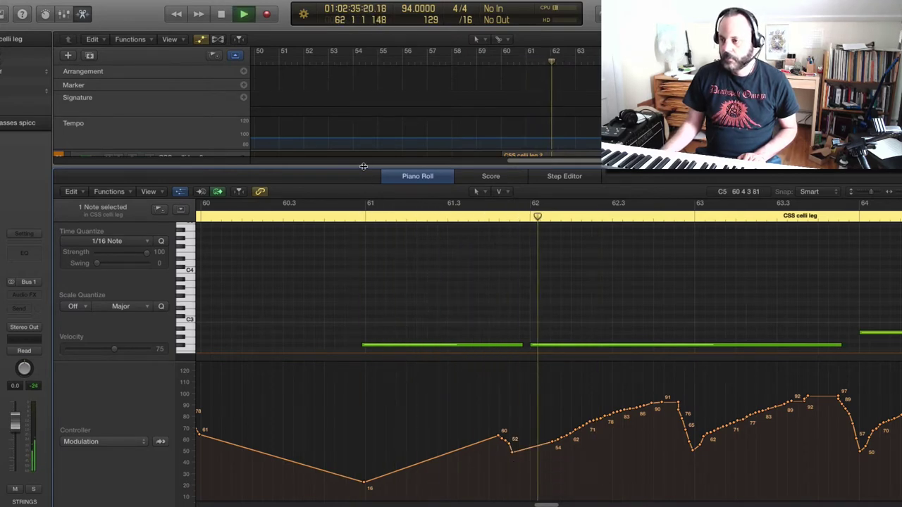
key("p")
- Select the CSS celli leg 2 region and solo only its track, clearing the solo on CSS celli leg
left_click(544, 345)
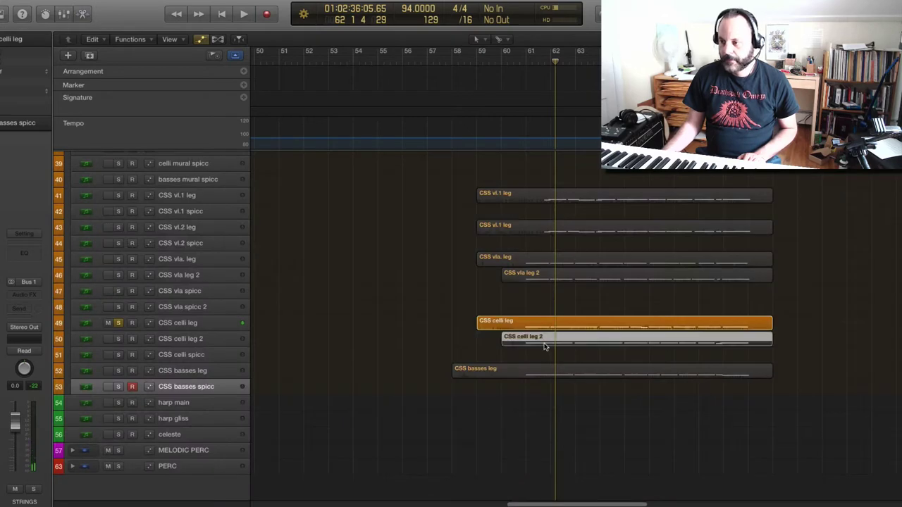
left_click(117, 339)
left_click(119, 324)
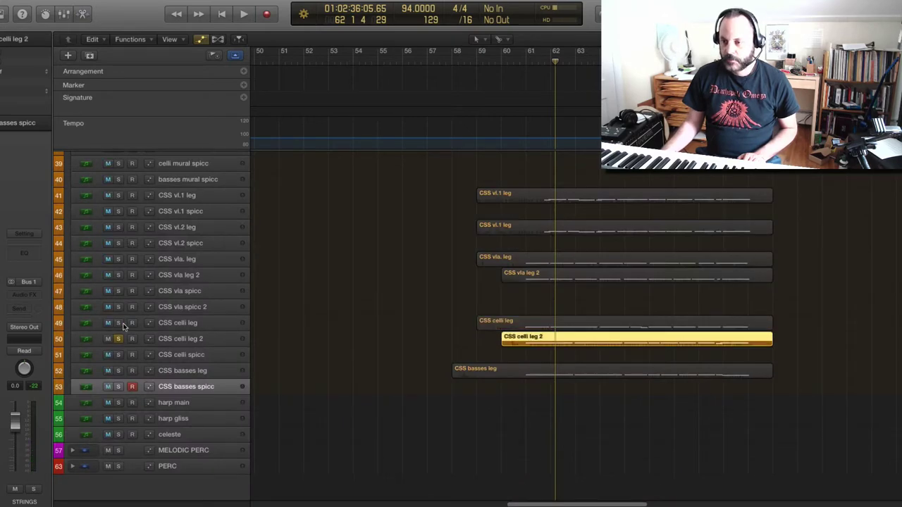
- Open the CSS celli leg 2 region, redraw its modulation from 21 in bar 60 through 26 just before bar 61 to 66, and play it
double_click(541, 343)
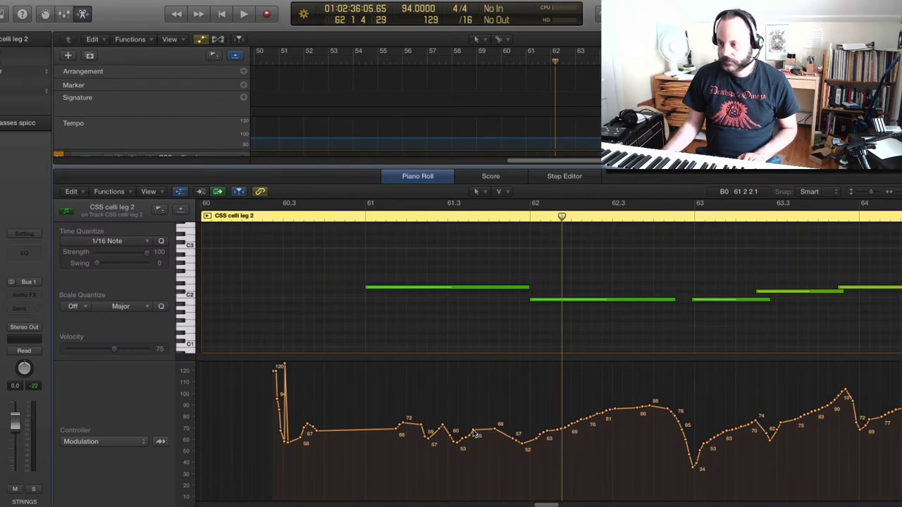
left_click_drag(495, 428, 264, 477)
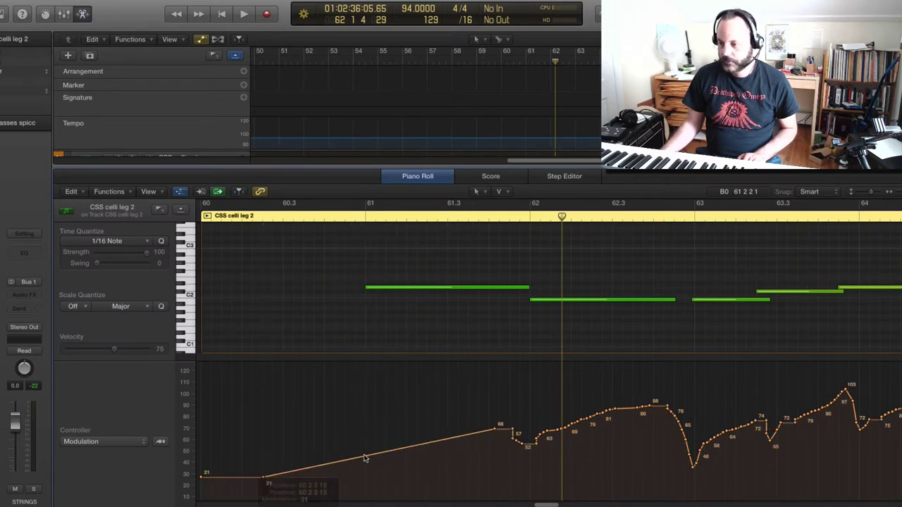
left_click_drag(361, 471, 364, 469)
left_click(361, 458)
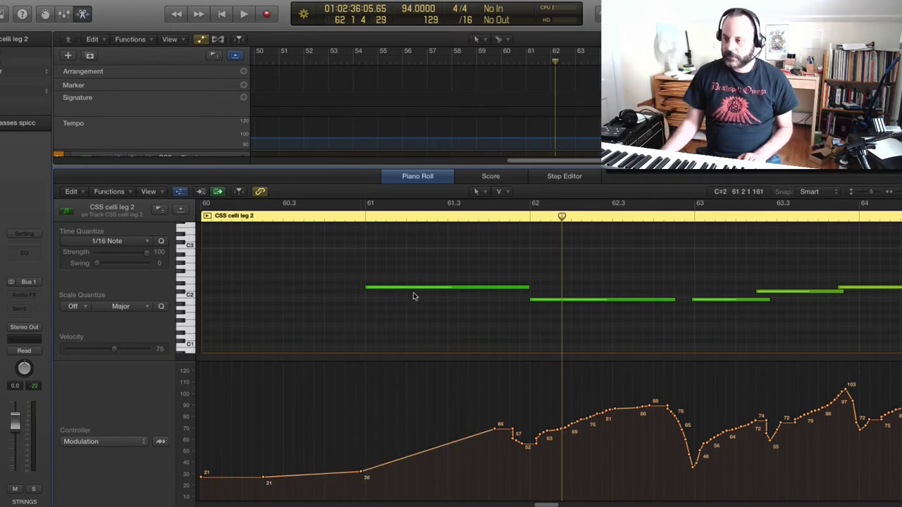
left_click(353, 215)
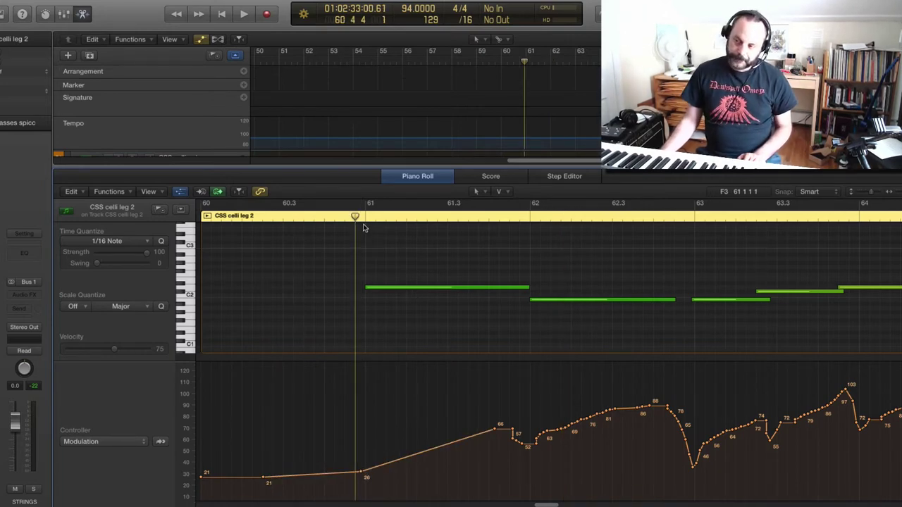
key("space")
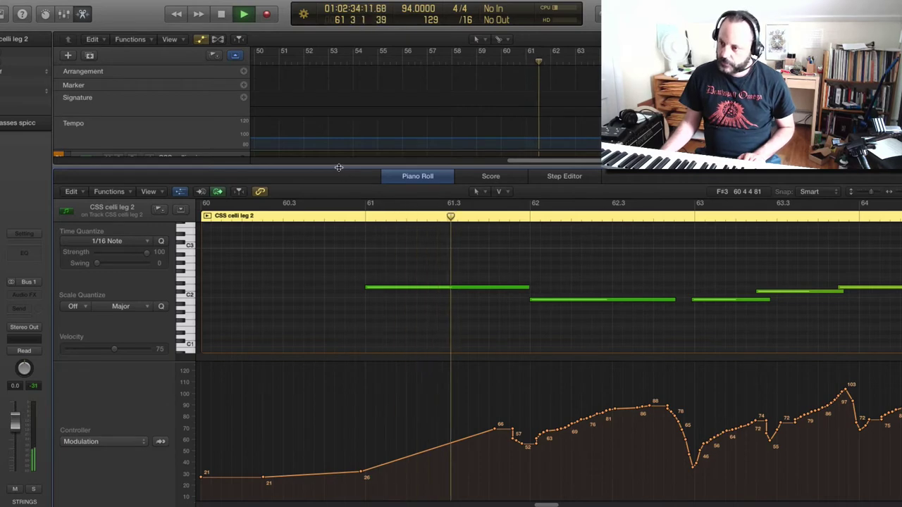
key("p")
key("space")
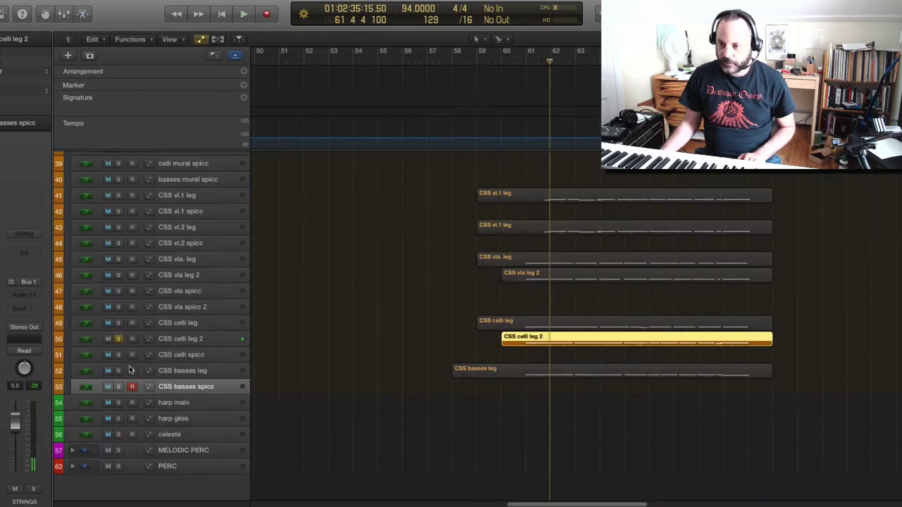
- Clear the CSS celli leg 2 solo and redraw the CSS basses leg modulation from 20 just before bar 61 to 72 at bar 62
left_click(108, 338)
left_click(633, 377)
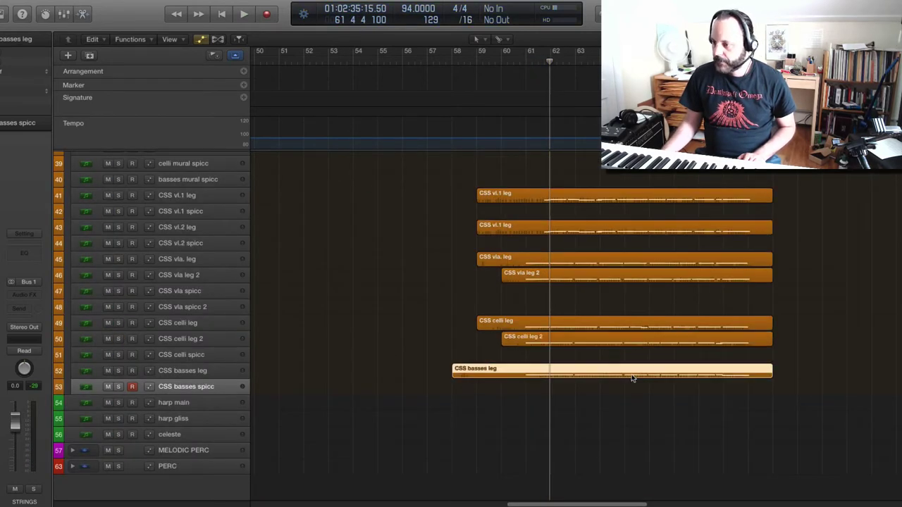
key("p")
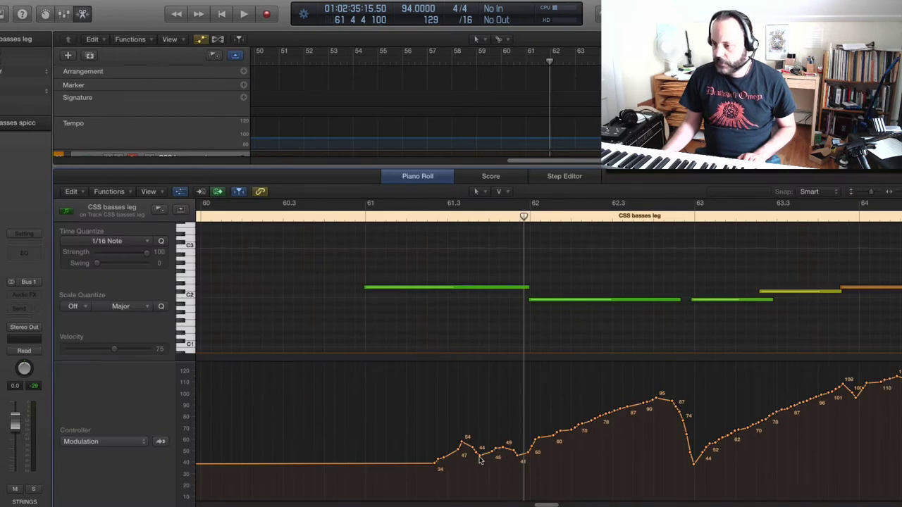
mouse_move(480, 460)
left_mouse_down()
mouse_move(412, 486)
mouse_move(355, 493)
left_mouse_up()
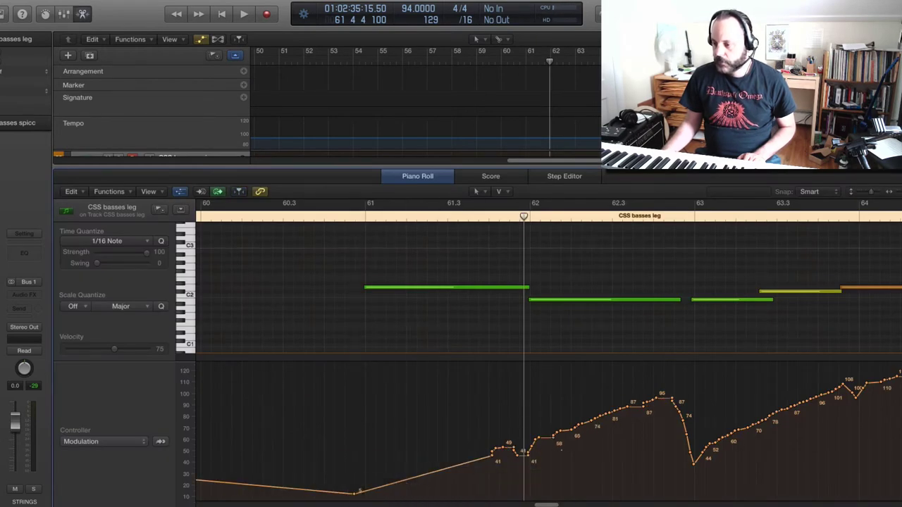
left_click_drag(489, 448, 485, 428)
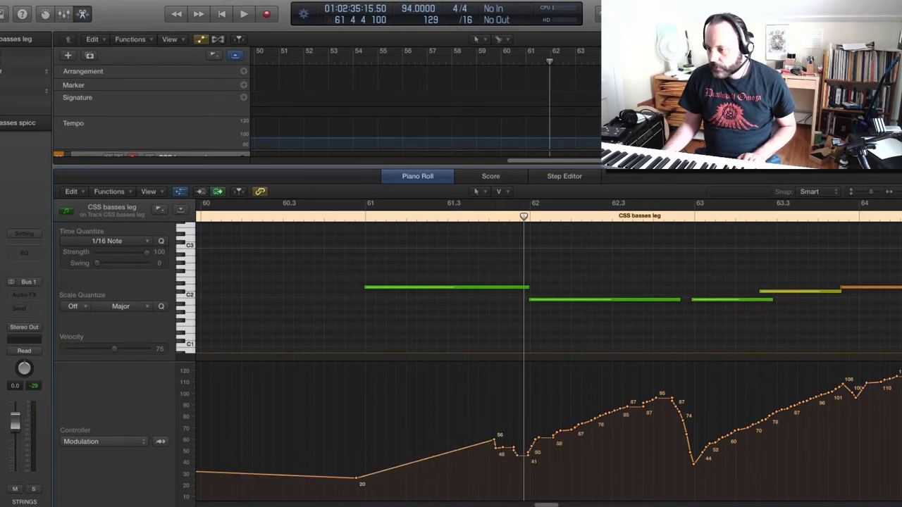
mouse_move(355, 480)
left_mouse_down()
mouse_move(514, 437)
mouse_move(534, 416)
mouse_move(529, 424)
mouse_move(564, 435)
left_mouse_up()
- Play the reshaped basses swell with all parts from just before bar 61 into bar 62, and close the editor
left_click(356, 234)
key("space")
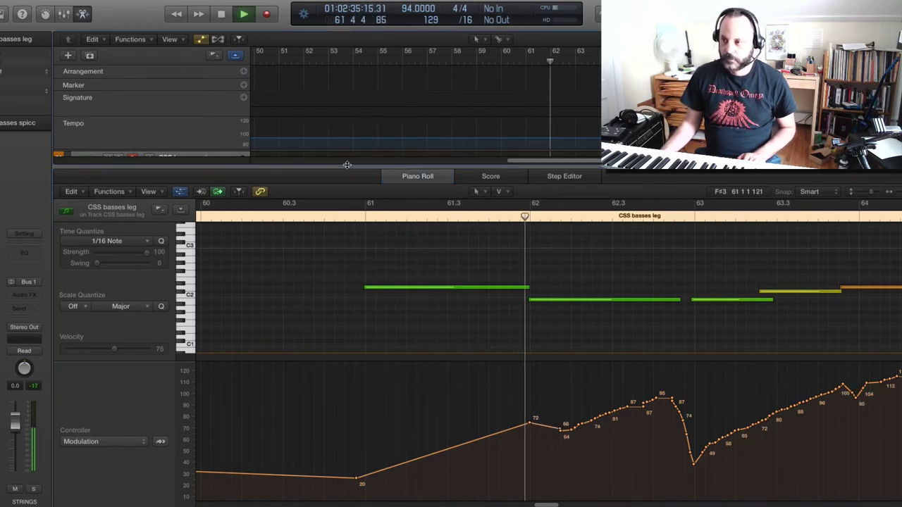
key("p")
key("space")
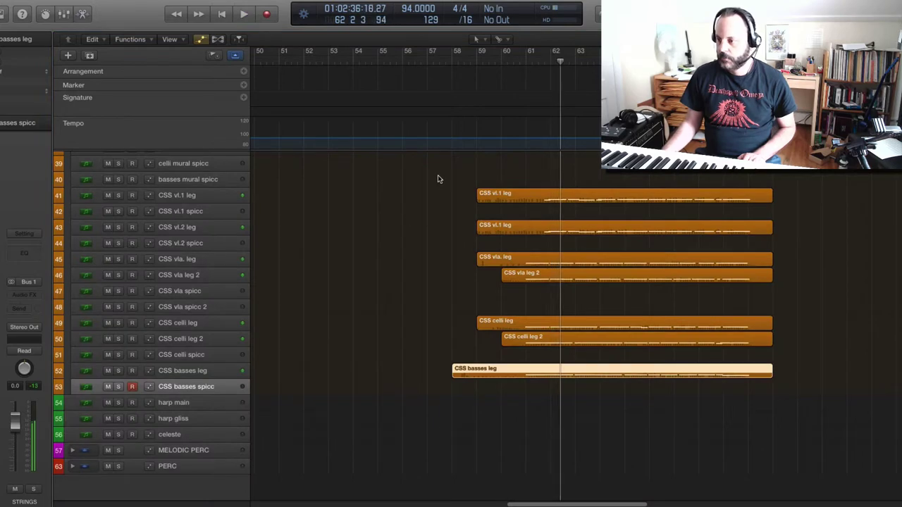
- Play the full strings from bar 58 through the bar 61 transition into bar 64 while bringing the woodwind tracks into view
left_click(470, 59)
key("space")
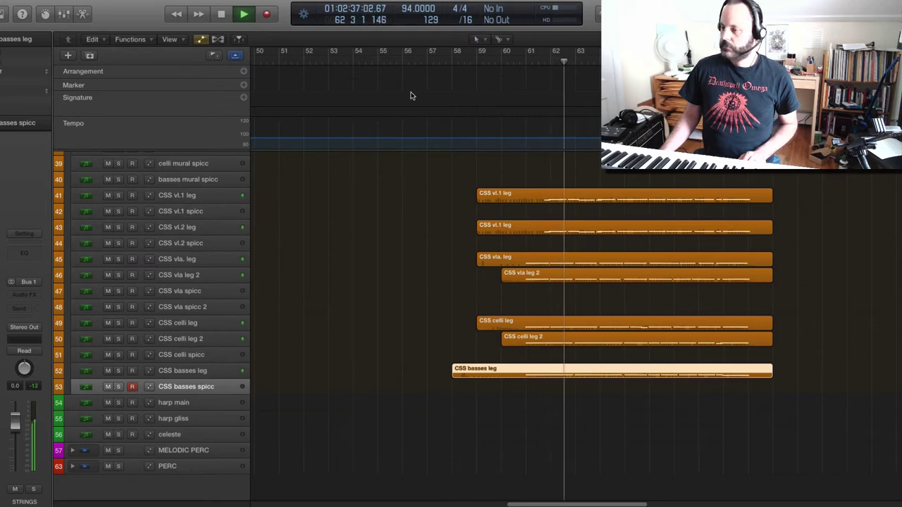
scroll(408, 154, "up", 10)
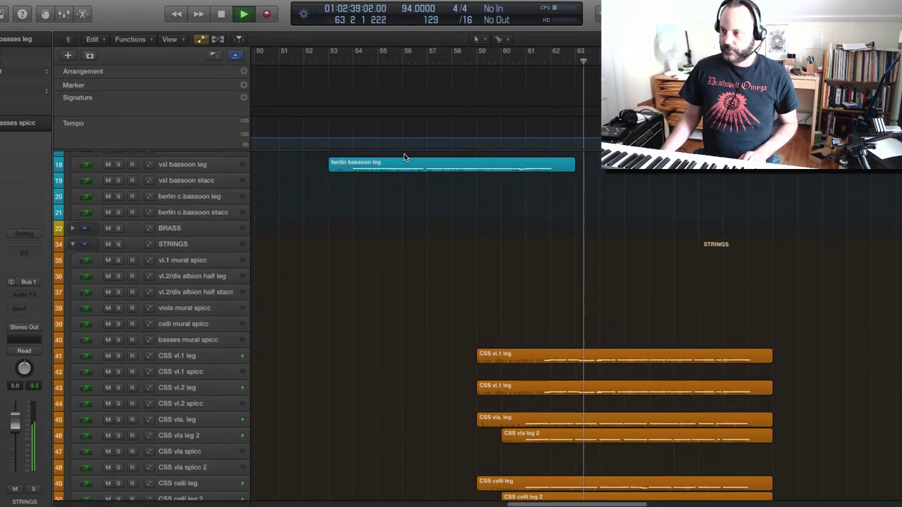
scroll(404, 155, "up", 3)
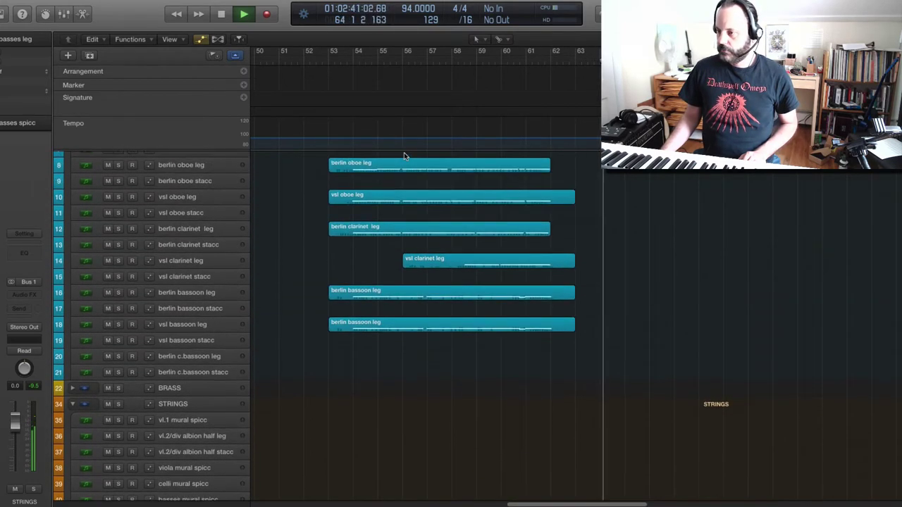
scroll(404, 156, "up", 1)
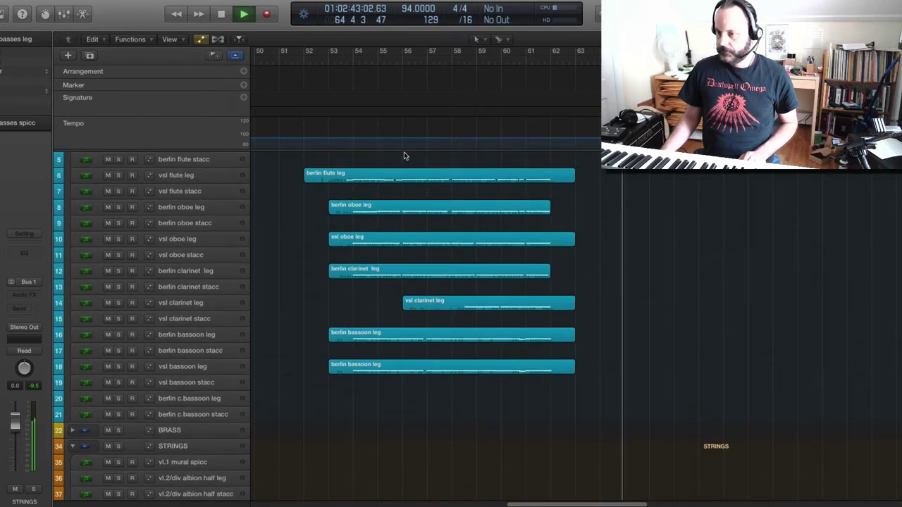
key("space")
- Place the playhead in bar 53 and examine the woodwind legato tracks one by one, from vsl flute leg to vsl bassoon leg
left_click(341, 62)
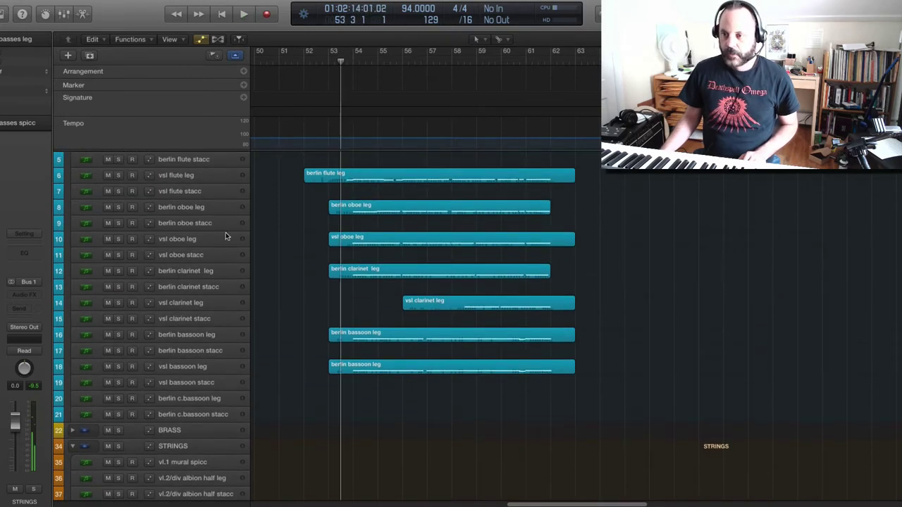
left_click(193, 176)
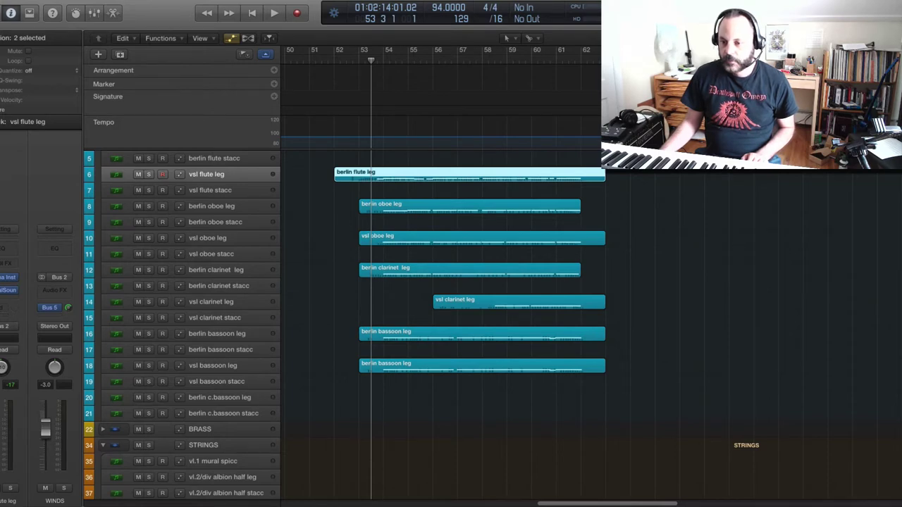
left_click(194, 207)
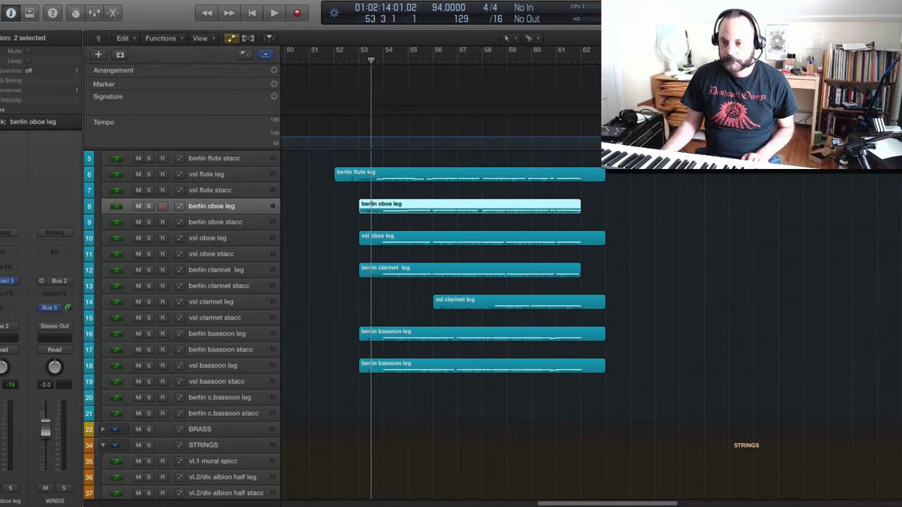
left_click(198, 240)
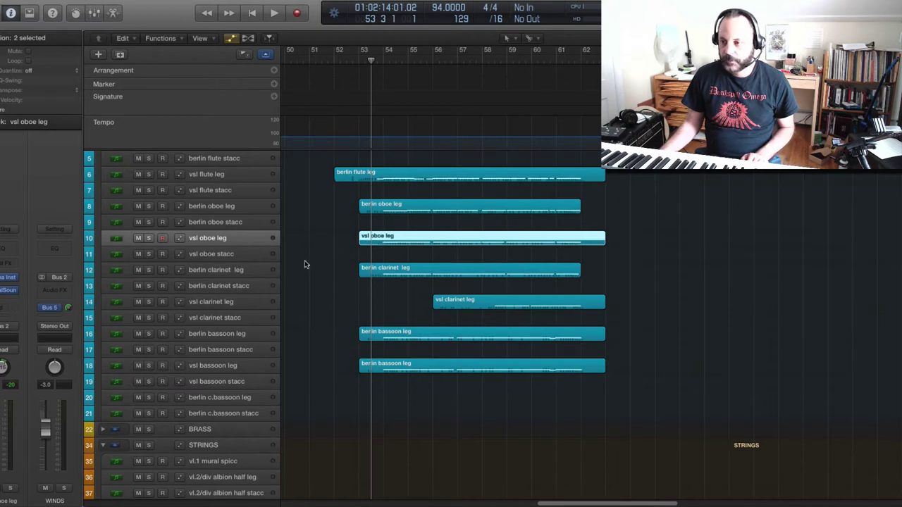
left_click(231, 273)
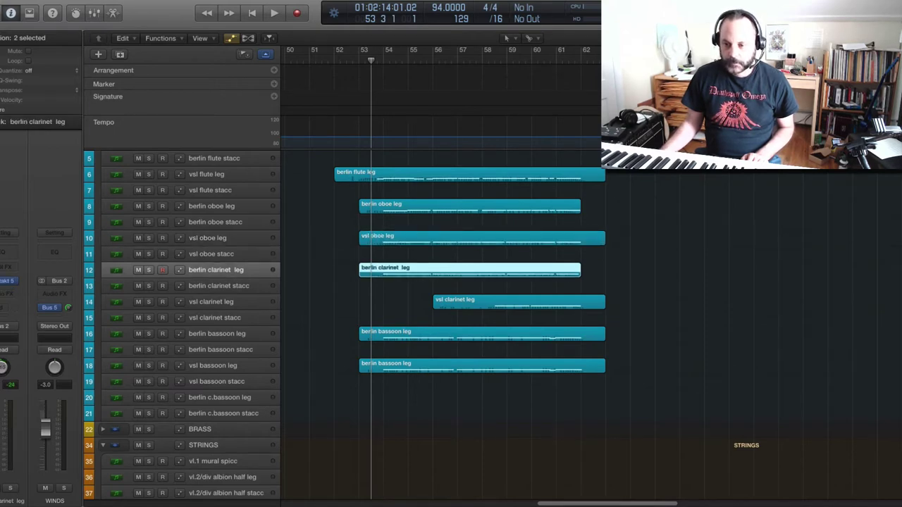
left_click(218, 303)
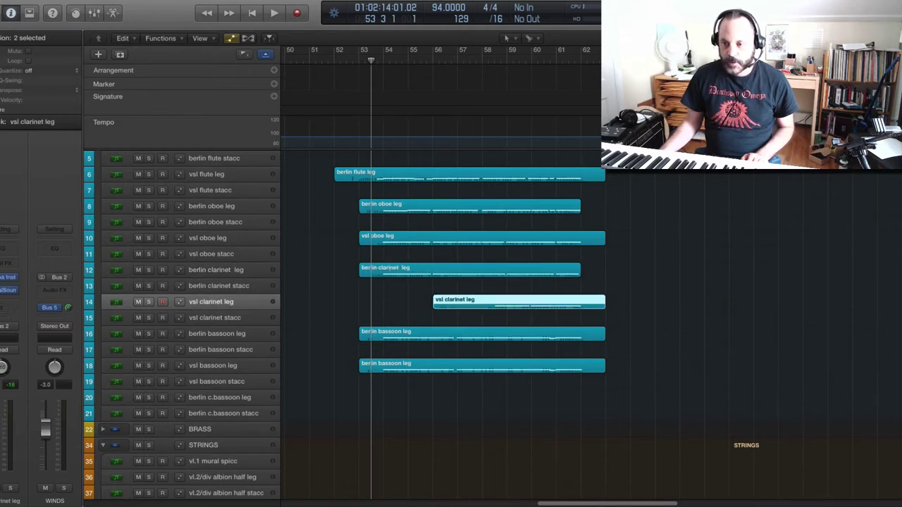
left_click(209, 336)
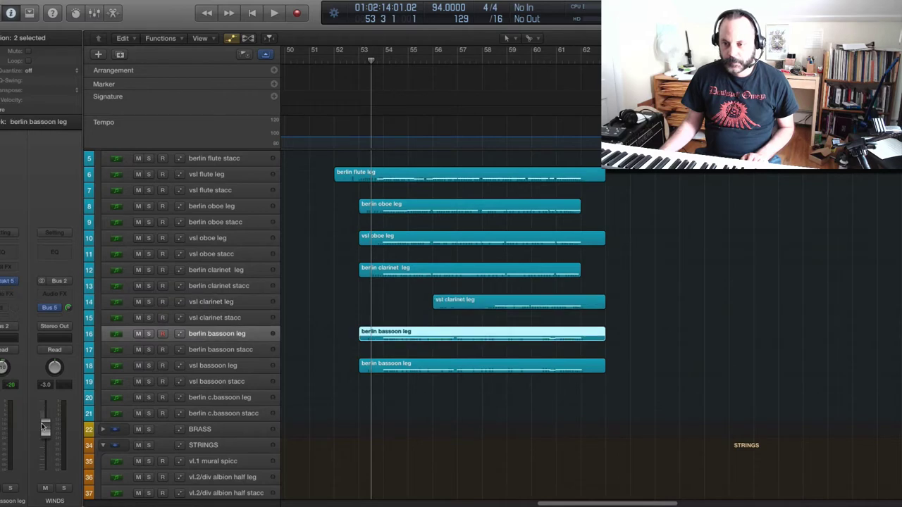
left_click(241, 367)
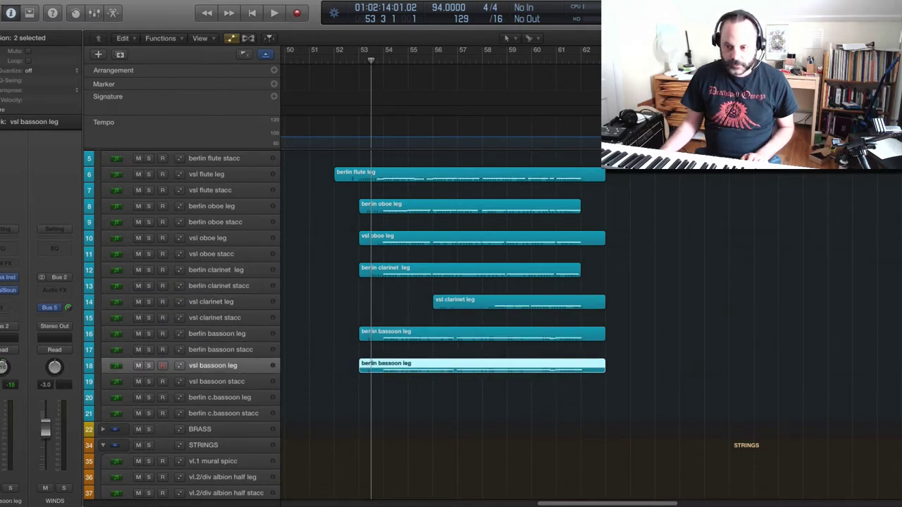
- Play the arrangement from the woodwind passage in bar 53 through the string entry into bar 70, following the sounding tracks
key("space")
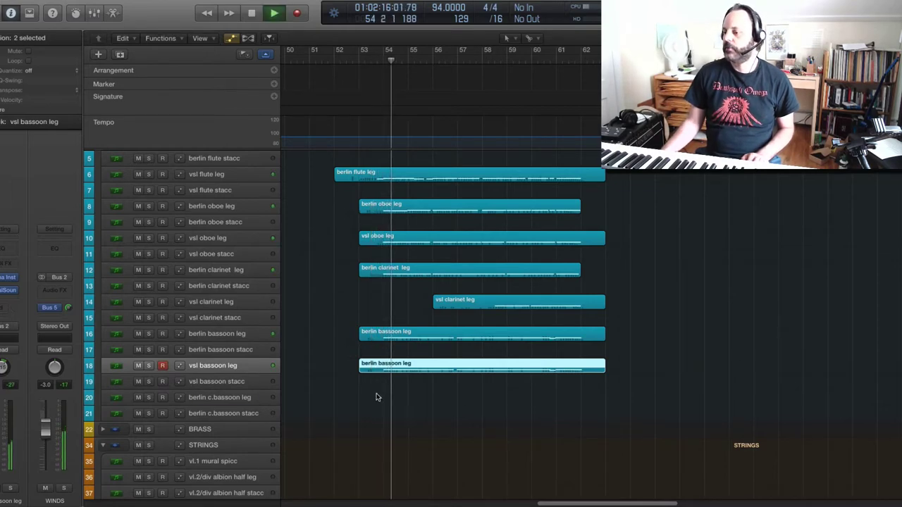
scroll(589, 467, "down", 1)
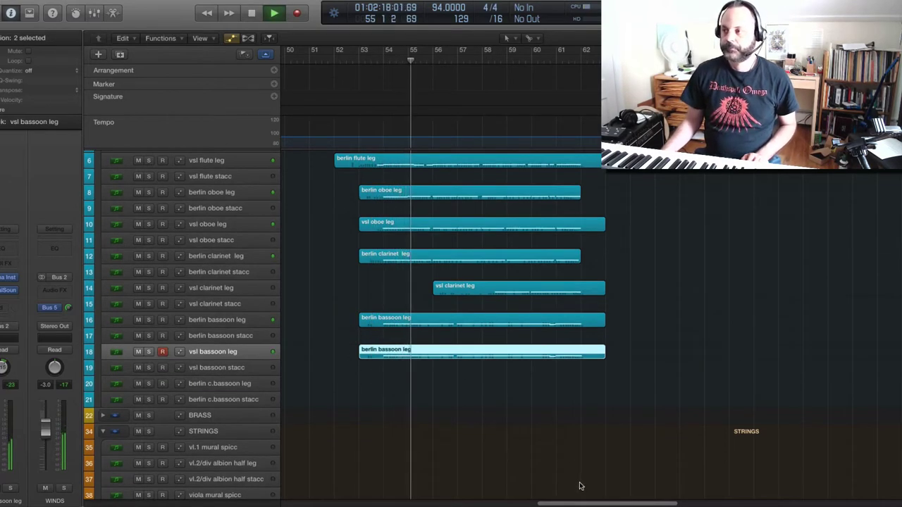
left_click_drag(557, 503, 564, 502)
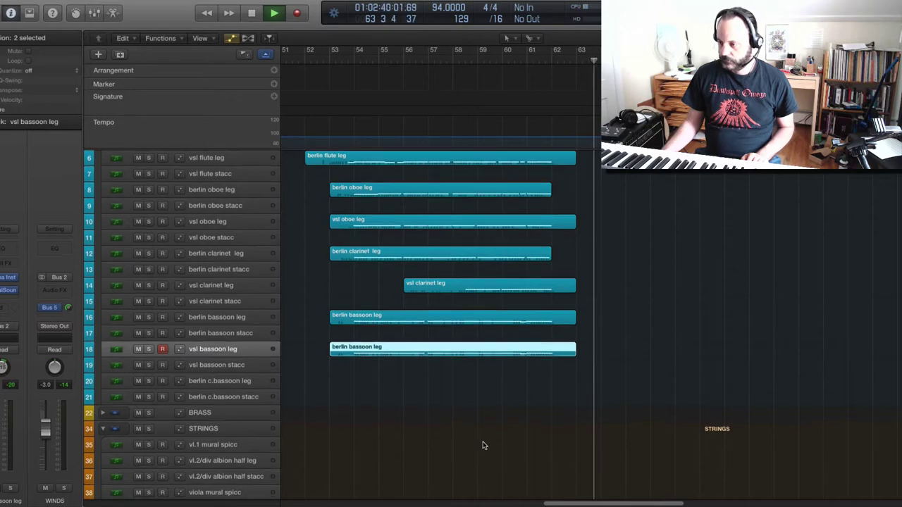
scroll(482, 444, "down", 10)
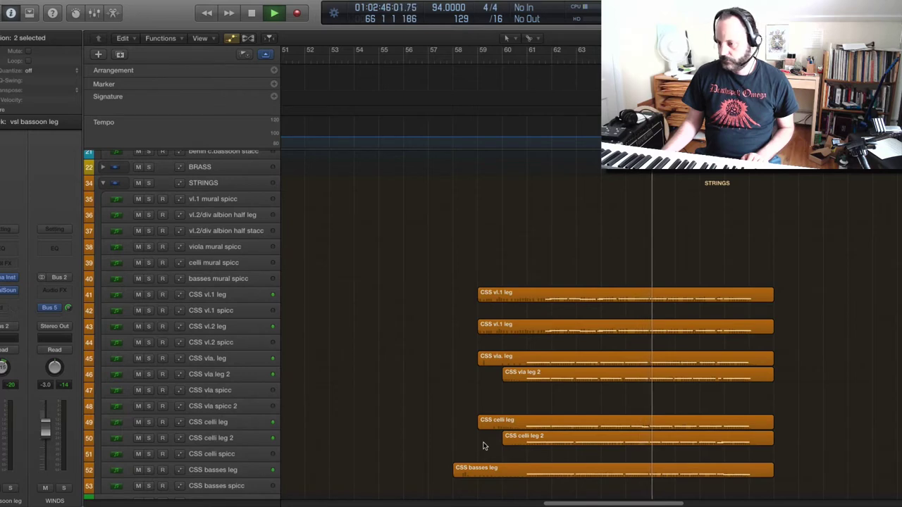
scroll(484, 446, "down", 3)
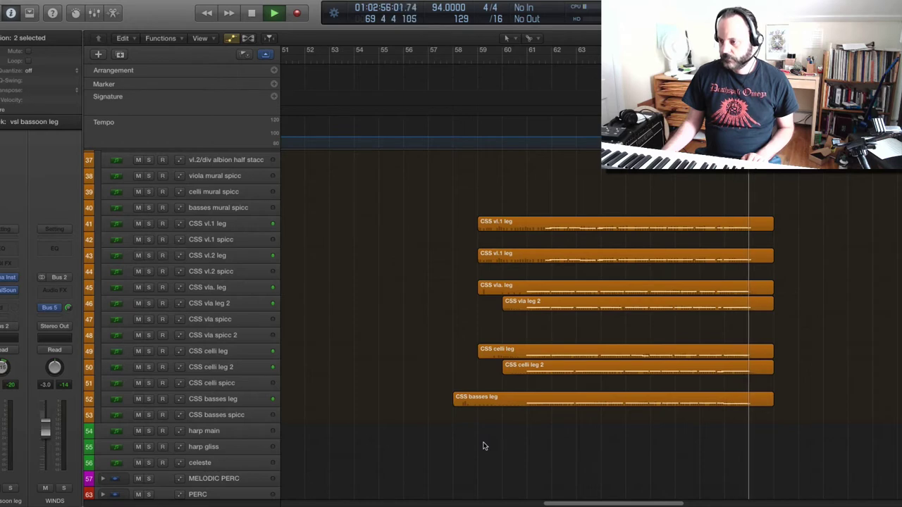
key("space")
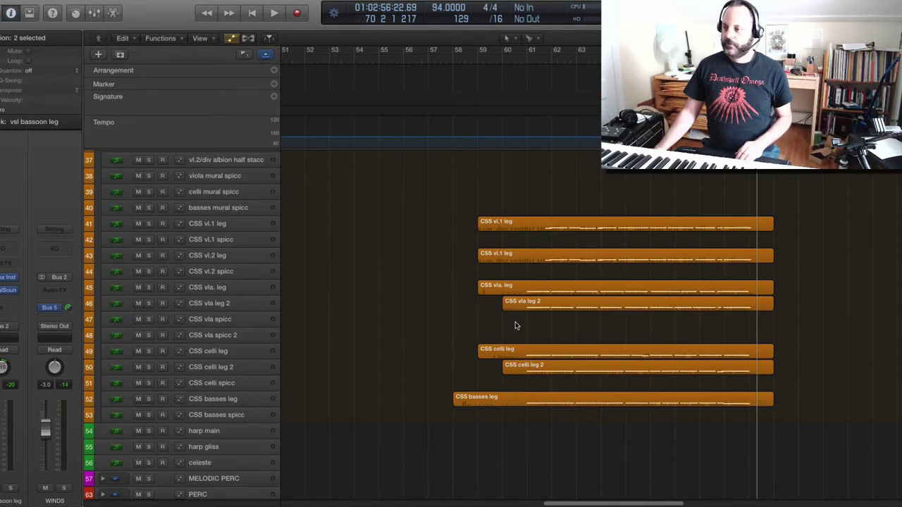
- Split the berlin flute leg regions at bar 58 on both the berlin flute leg and vsl flute leg tracks
scroll(562, 356, "up", 10)
scroll(562, 356, "up", 2)
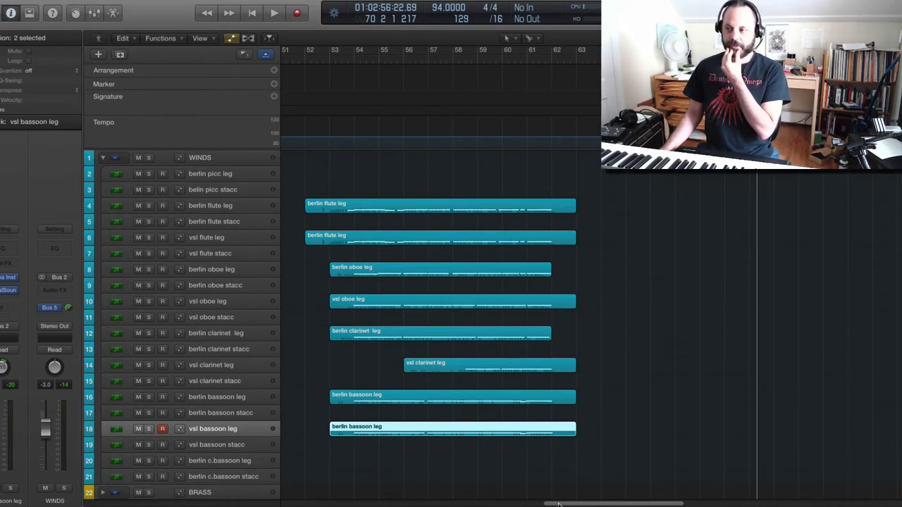
scroll(562, 492, "down", 6)
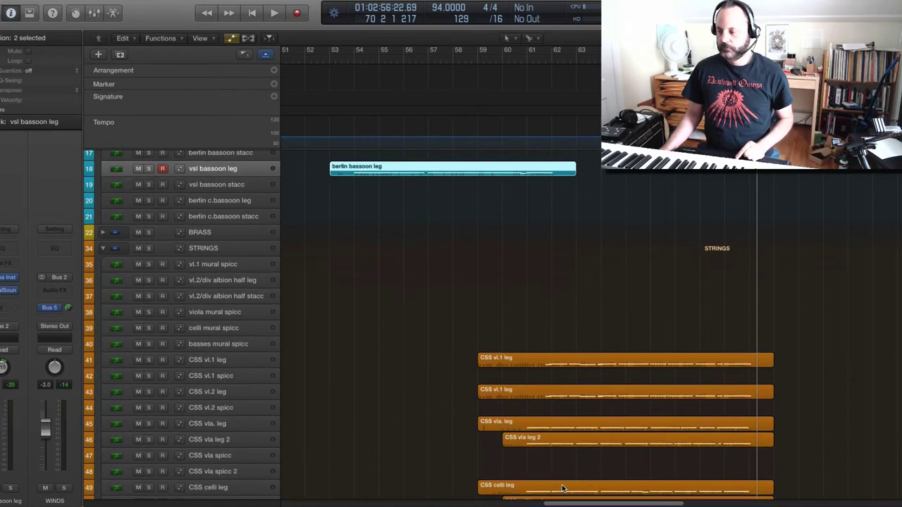
scroll(563, 488, "down", 2)
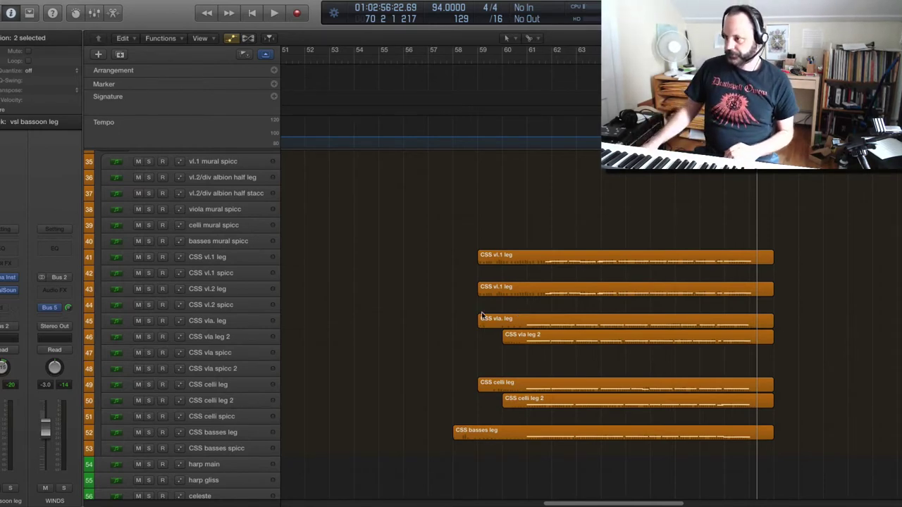
scroll(560, 405, "up", 15)
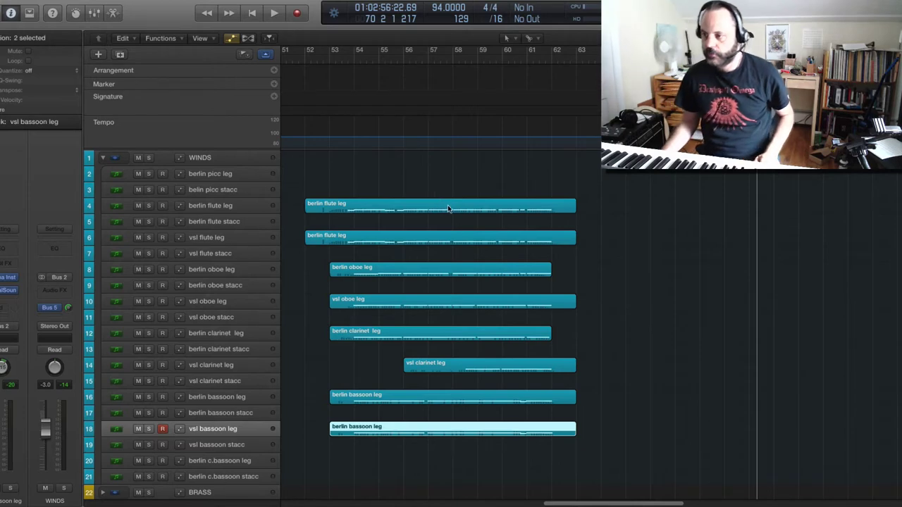
left_click(529, 39)
left_click(464, 41)
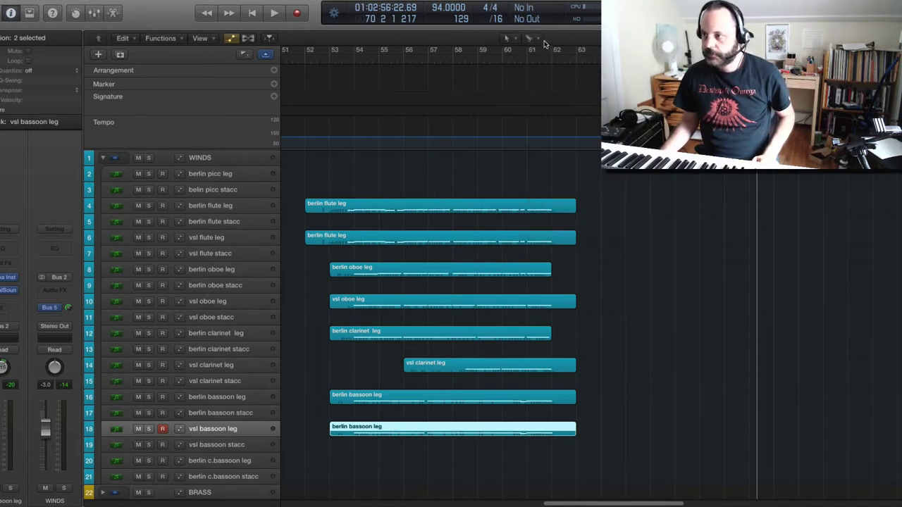
left_click(454, 214, "super")
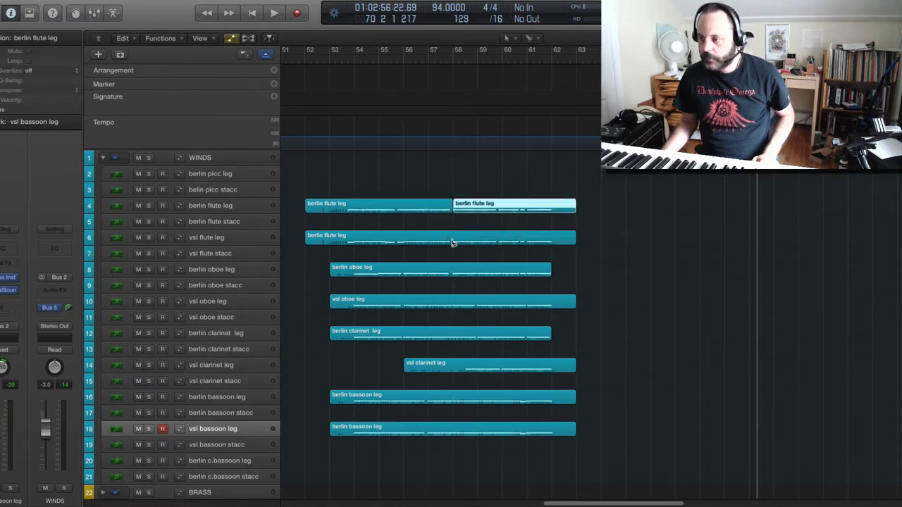
left_click(453, 242, "super")
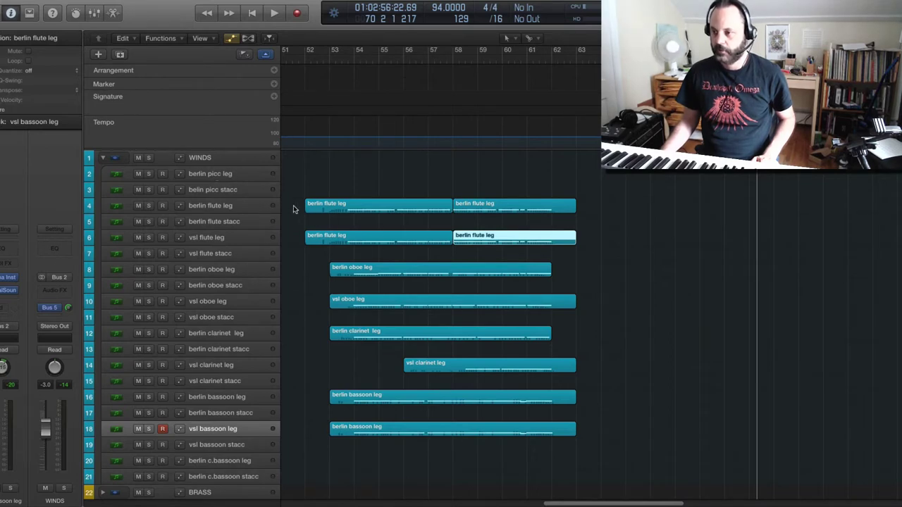
- Copy the first halves of the two split flute regions to bar 68 and play the arrangement from bar 70 into bar 74
left_click_drag(290, 205, 394, 250)
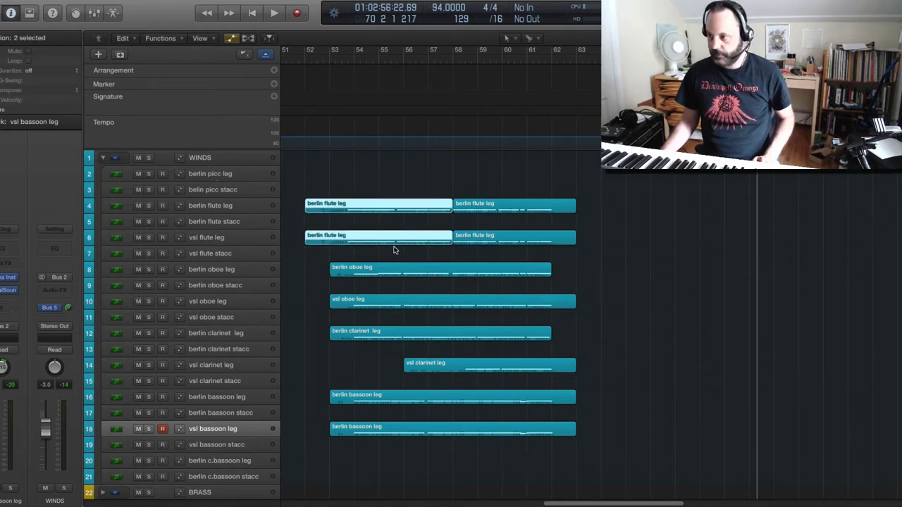
scroll(381, 226, "down", 3)
key("super+Right")
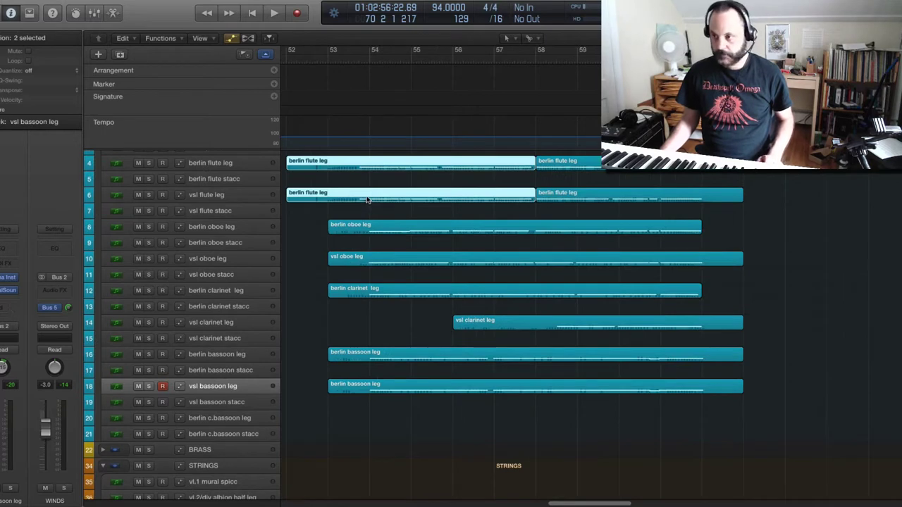
left_click_drag(366, 200, 727, 206)
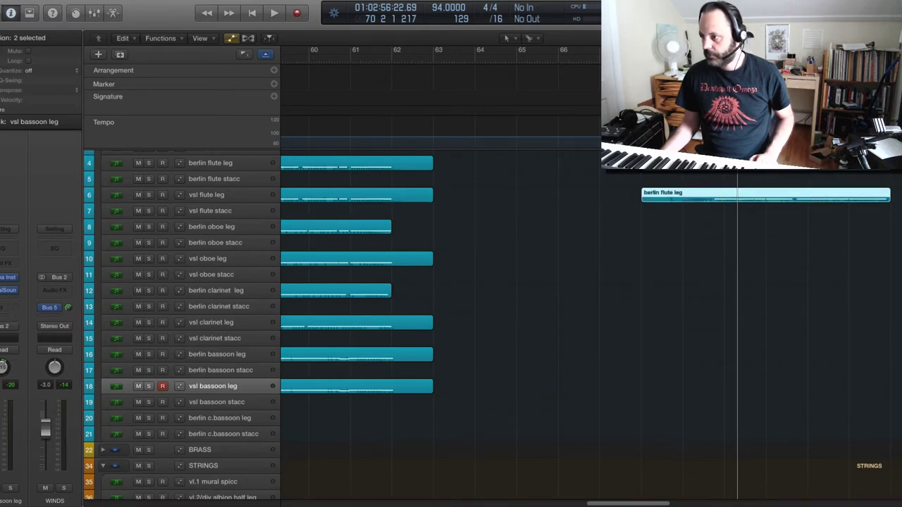
key("space")
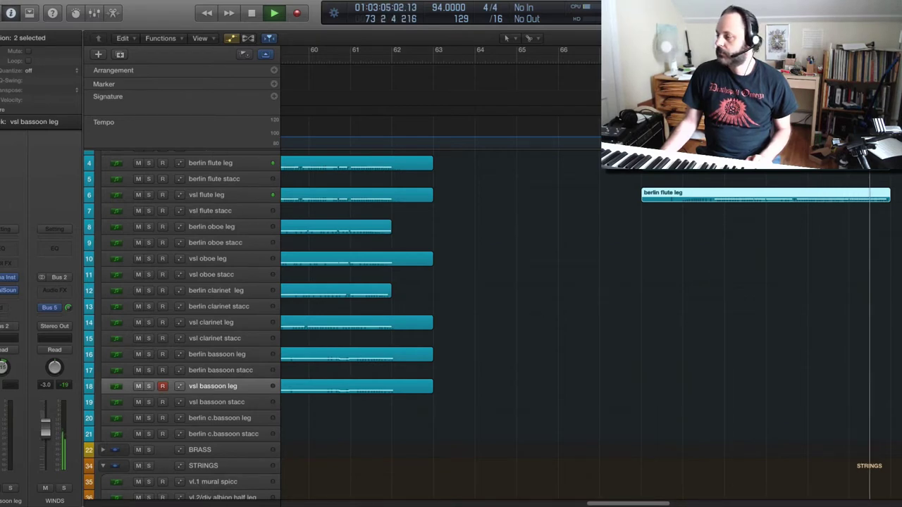
key("space")
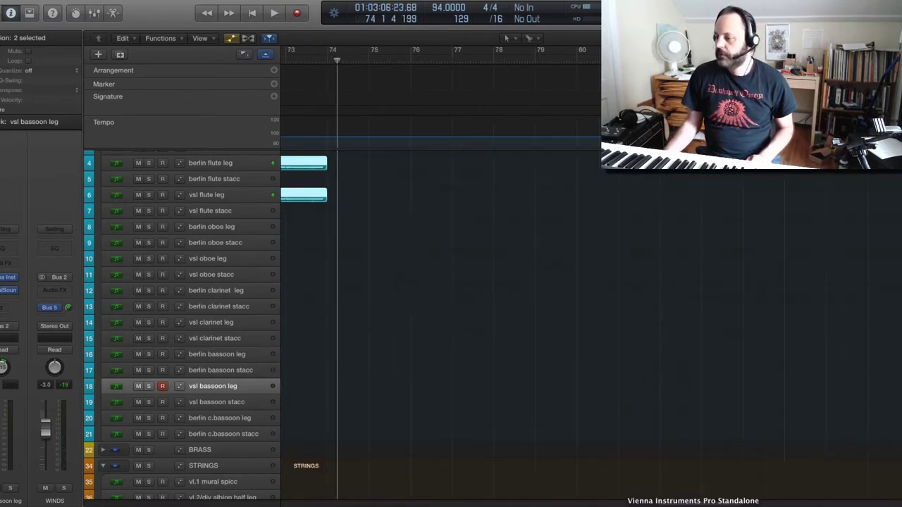
- Examine the notes and modulation of the two copied flute regions at bar 68 in the Piano Roll, and close the editor
left_click_drag(683, 504, 641, 504)
scroll(358, 310, "up", 3)
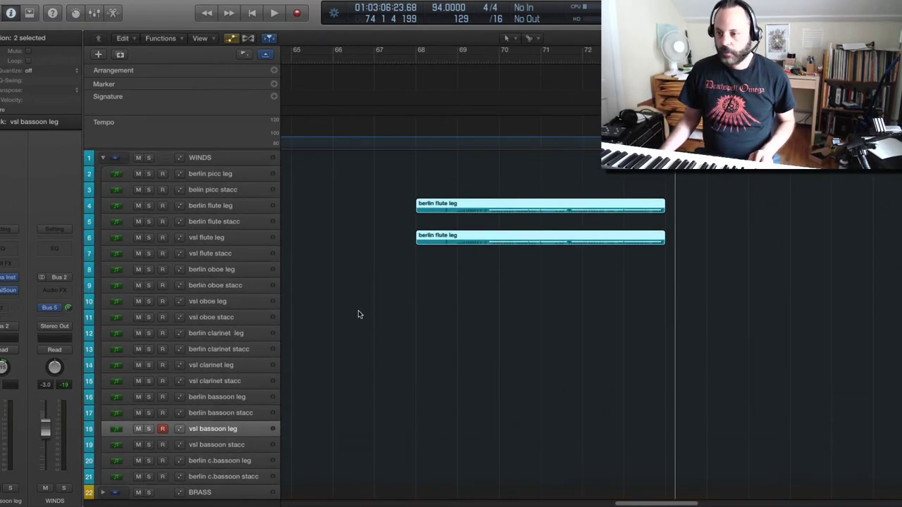
left_click(360, 309)
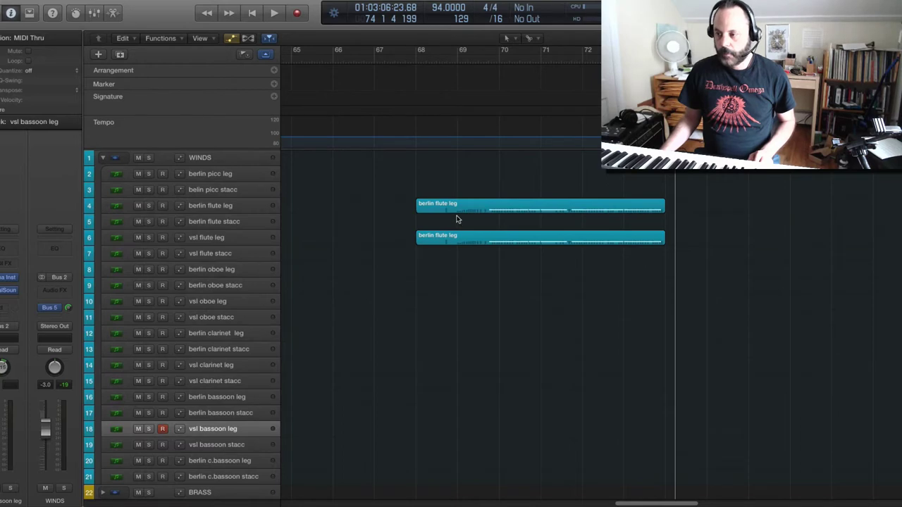
left_click(481, 214)
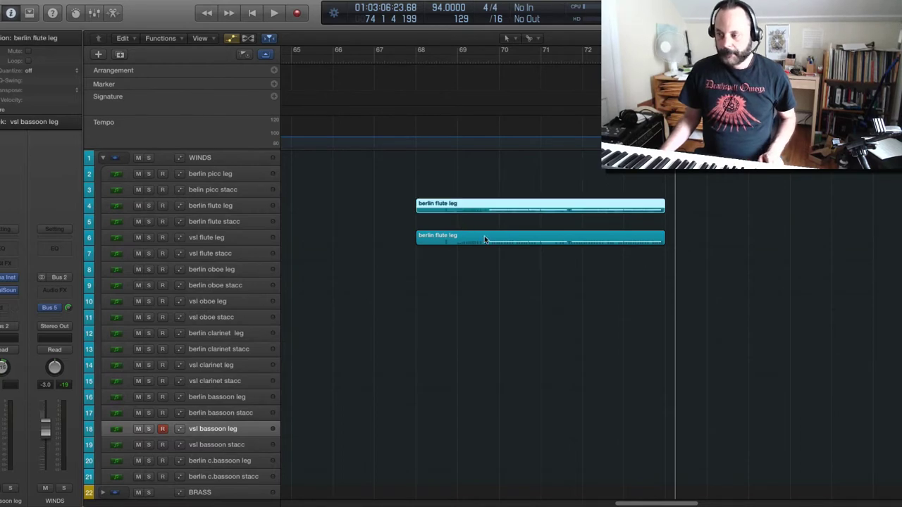
left_click(485, 238, "shift")
double_click(484, 240)
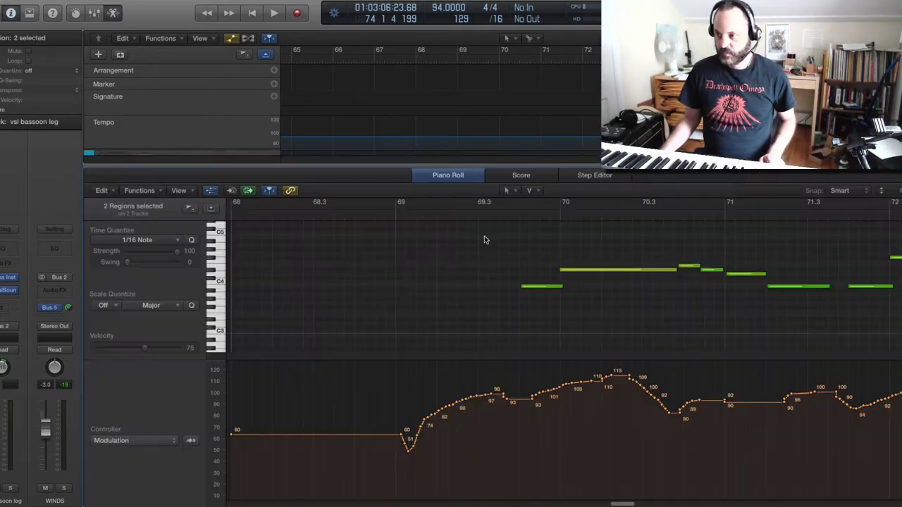
scroll(524, 263, "up", 5)
scroll(525, 265, "down", 8)
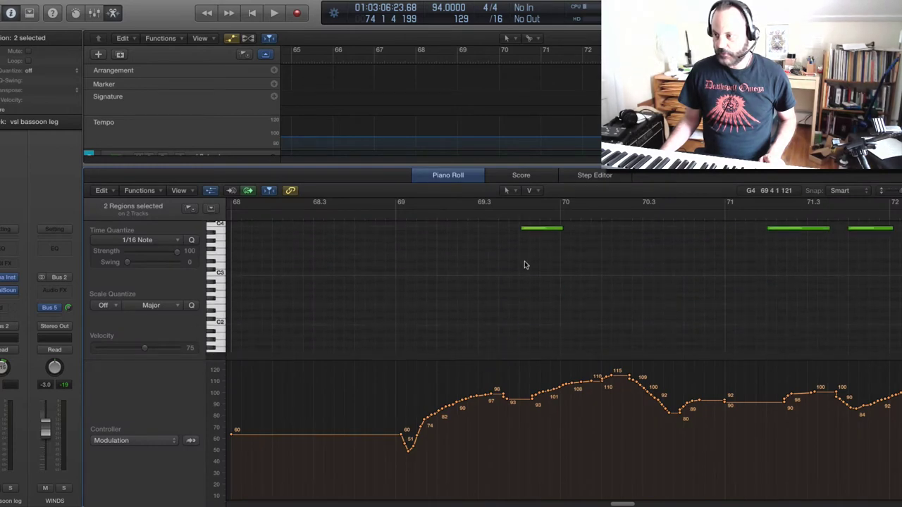
scroll(524, 264, "up", 4)
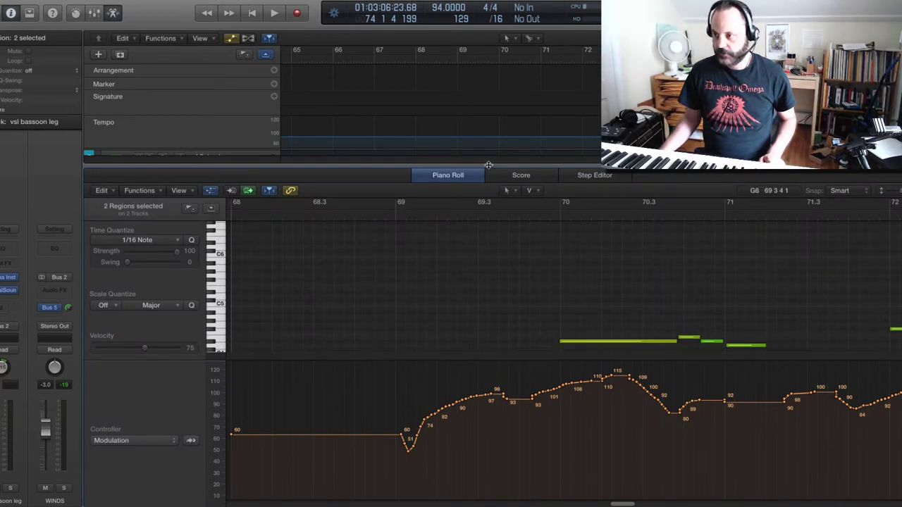
key("p")
left_click(361, 231)
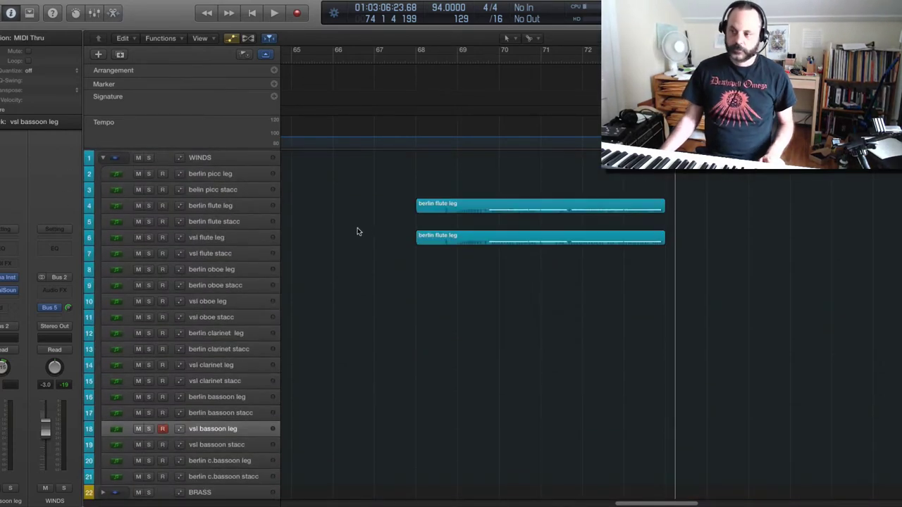
- Copy the bar 68 flute region onto the berlin oboe leg and vsl oboe leg tracks and play the woodwinds from bar 69 into bar 74
left_click(518, 213)
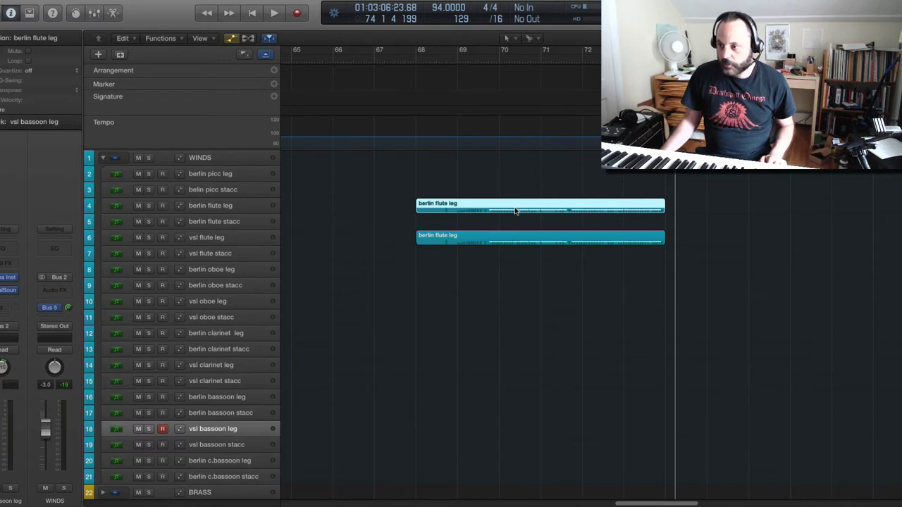
left_click_drag(515, 211, 513, 288)
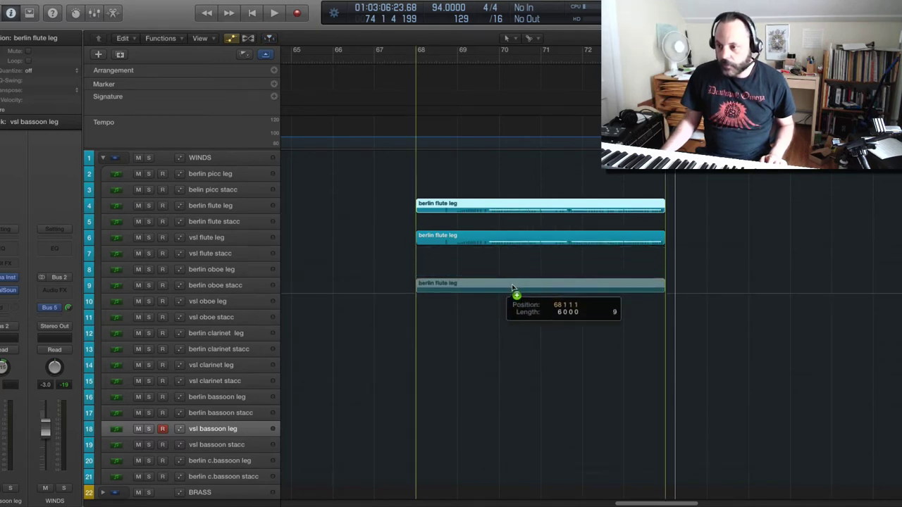
left_click_drag(513, 288, 517, 316)
left_click(479, 61)
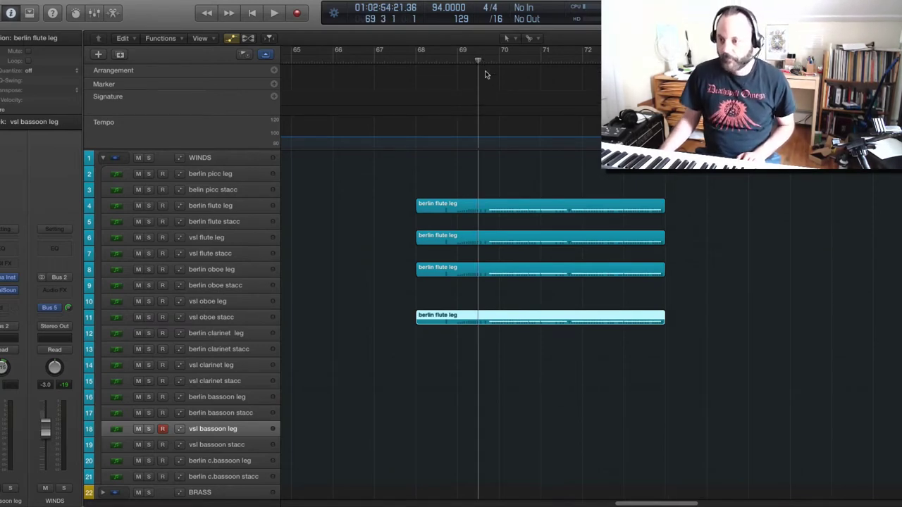
left_click_drag(499, 315, 499, 299)
key("space")
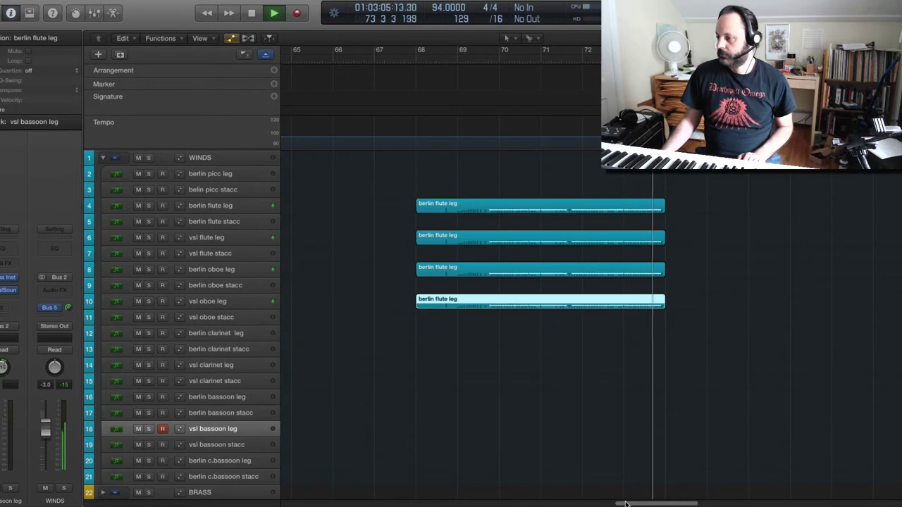
key("space")
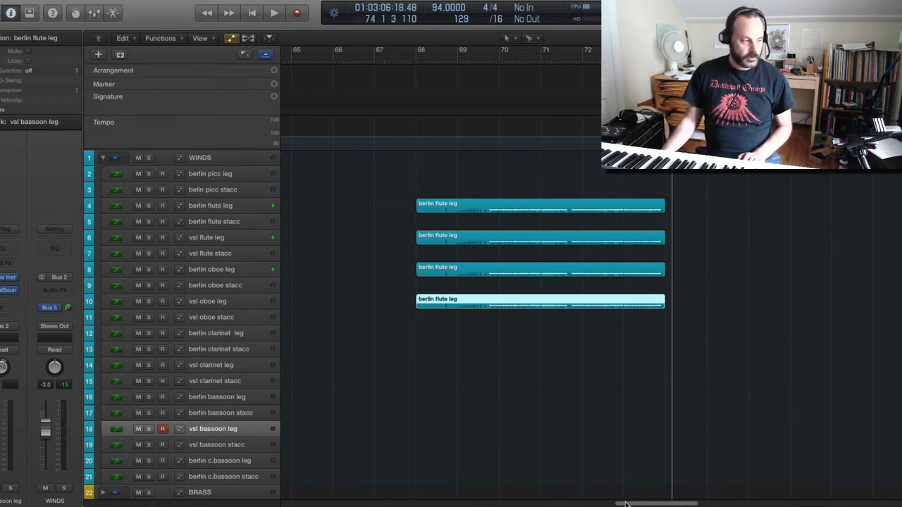
- Review the string legato regions between bars 58 and 71, from CSS vl.1 leg to CSS basses leg
left_click_drag(625, 504, 636, 504)
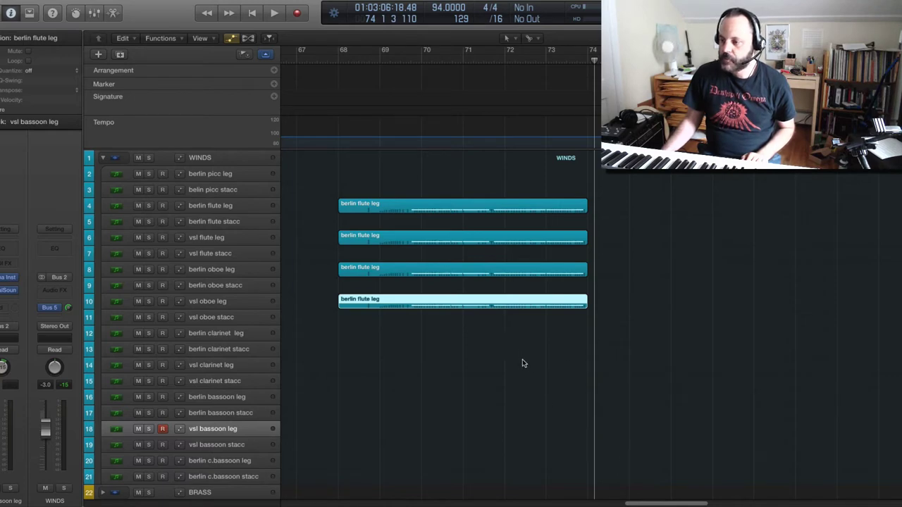
scroll(537, 373, "down", 1)
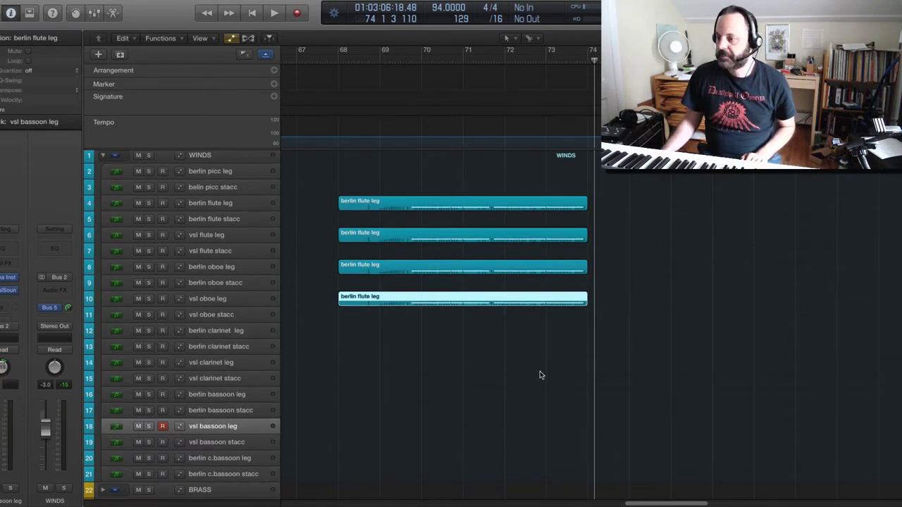
scroll(540, 375, "down", 5)
scroll(542, 379, "down", 10)
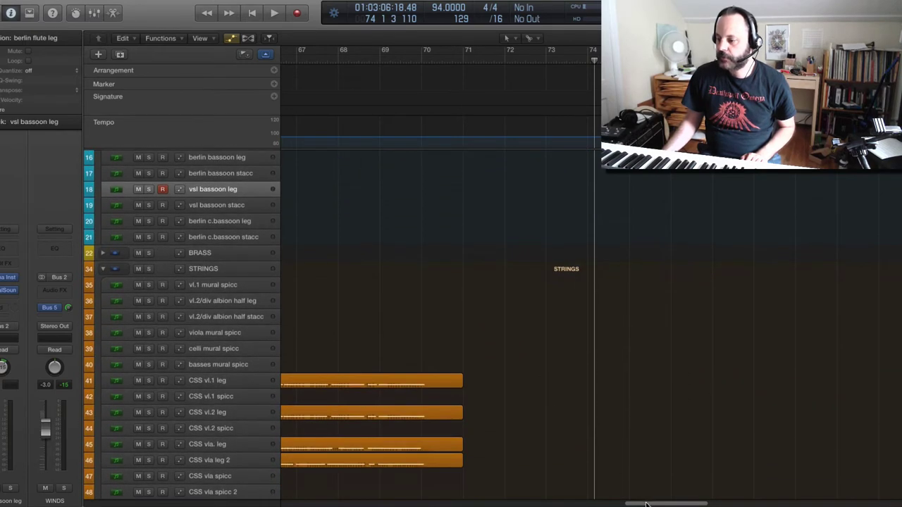
left_click_drag(646, 505, 603, 503)
scroll(605, 487, "down", 5)
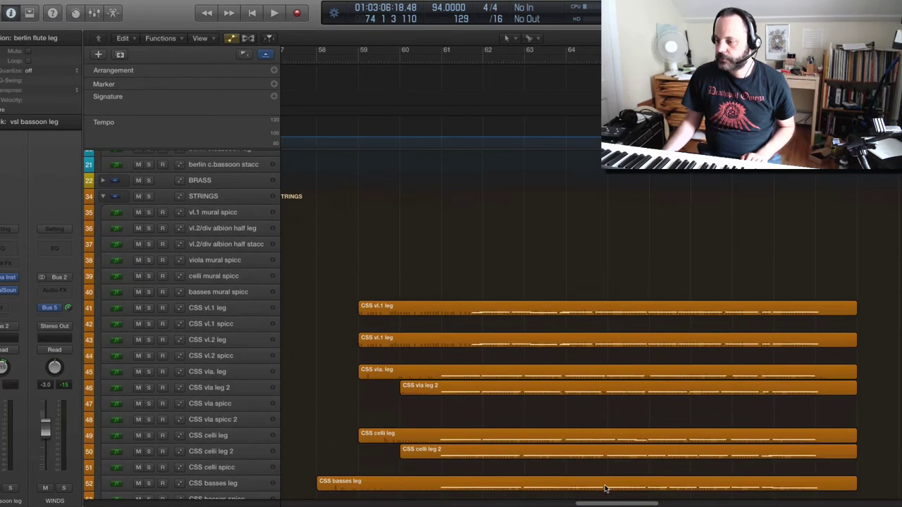
scroll(605, 488, "down", 1)
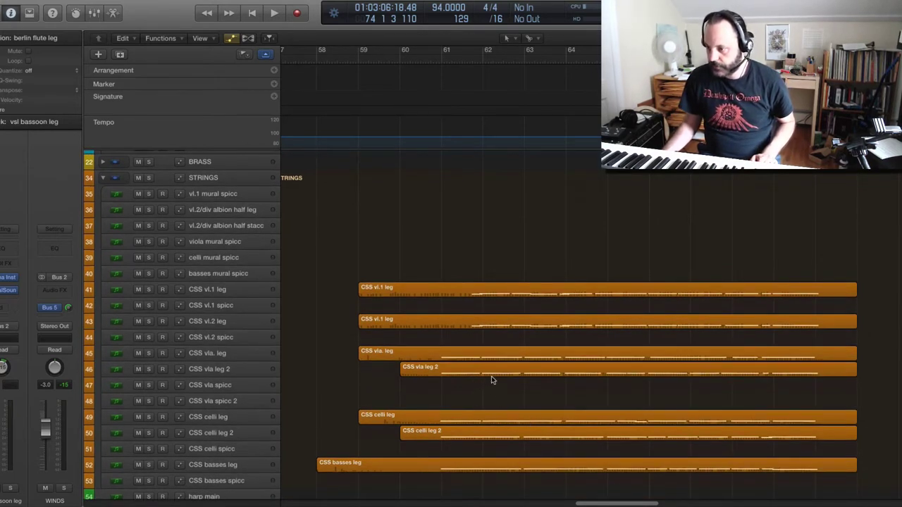
- Join the two overlapping CSS basses leg regions that start at bar 23 in the earlier string passage
left_click_drag(605, 505, 487, 504)
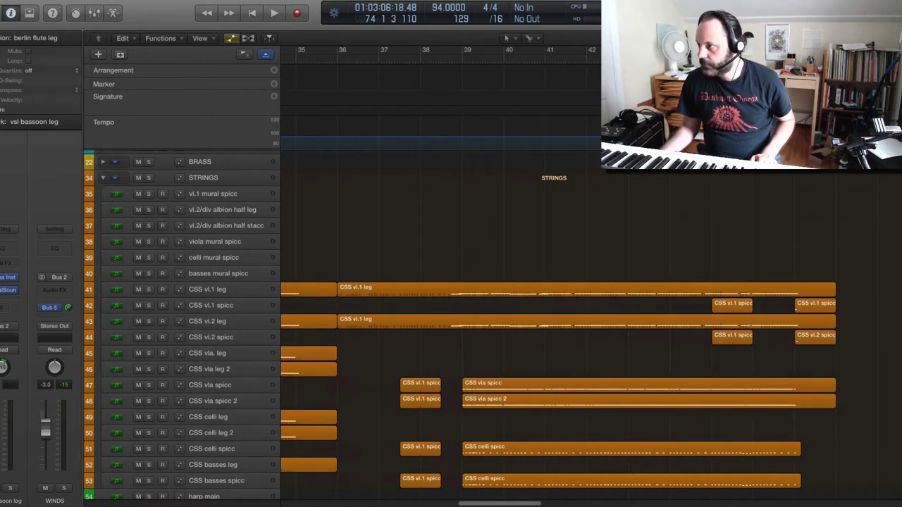
key("super+Left")
key("super+Left")
scroll(644, 233, "down", 3)
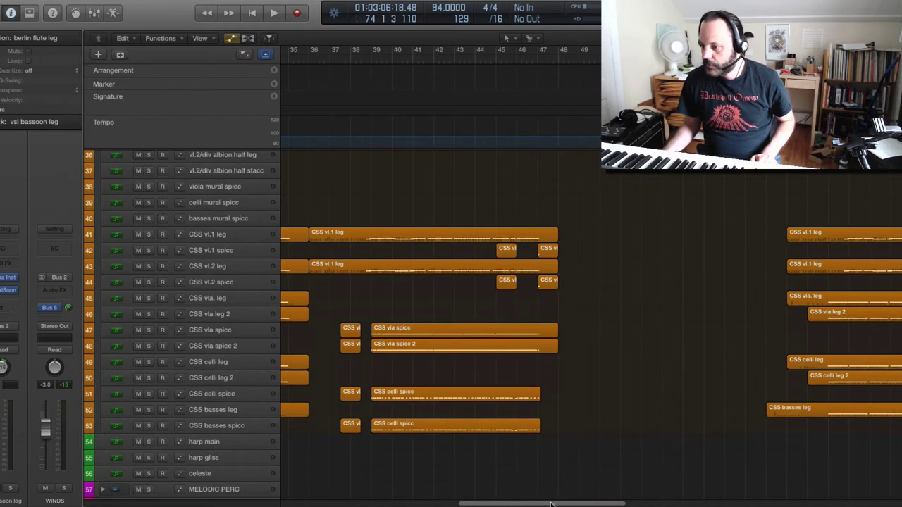
left_click_drag(549, 505, 471, 505)
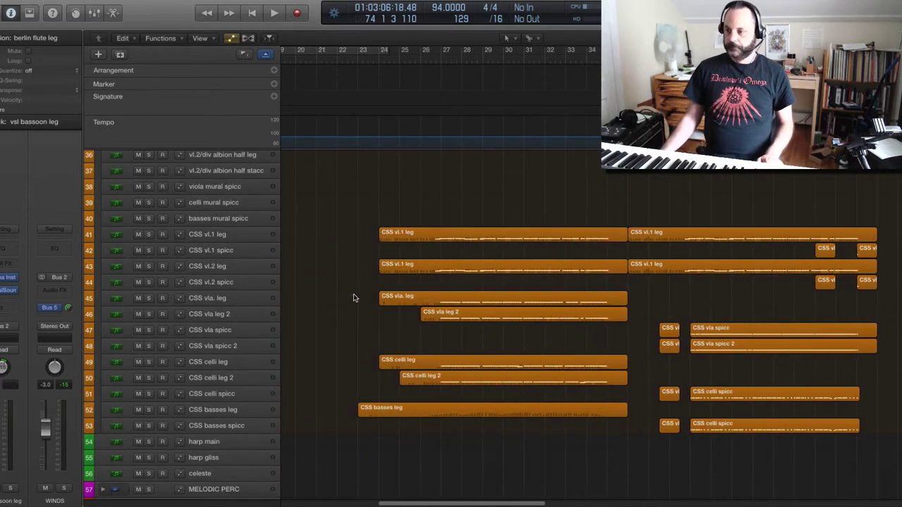
left_click_drag(354, 298, 503, 407)
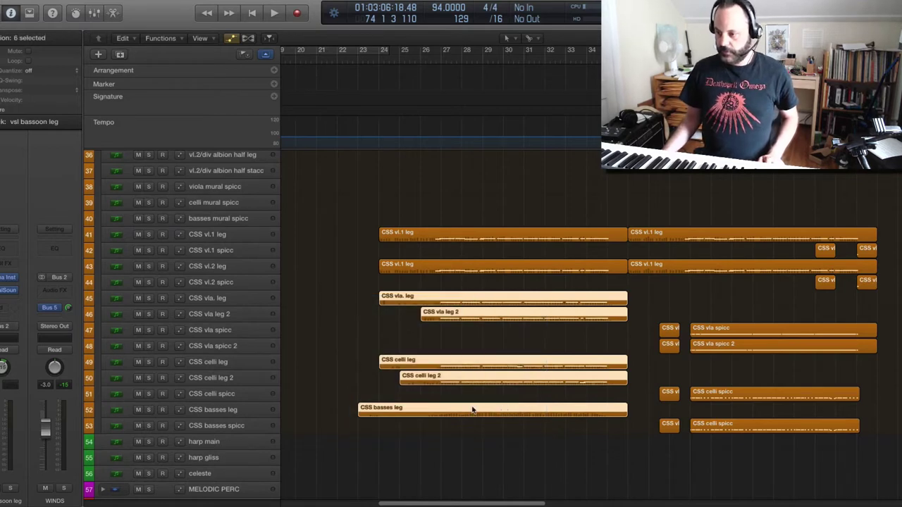
left_click_drag(358, 393, 487, 432)
right_click(479, 413)
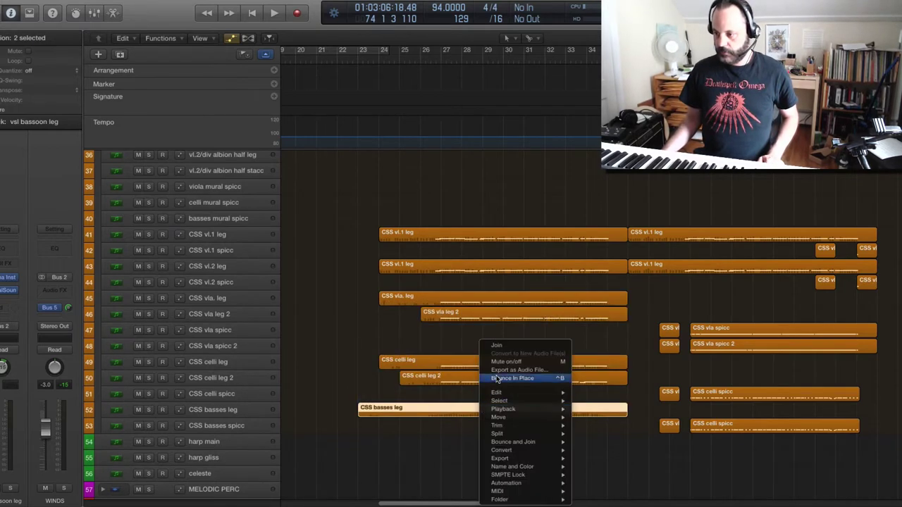
left_click(471, 385)
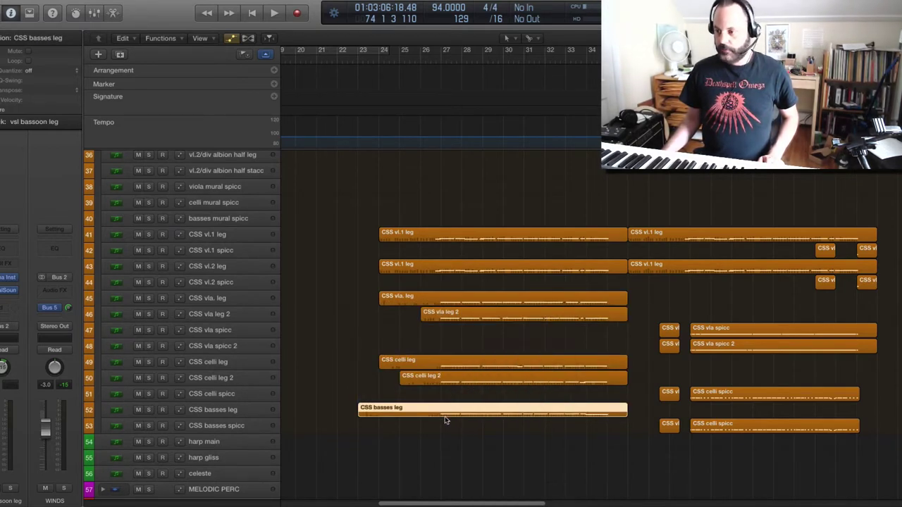
- Copy the five CSS viola, celli and basses legato regions of the earlier passage to the end of the piece, around bar 79
left_click_drag(445, 416, 483, 428)
key("BackSpace")
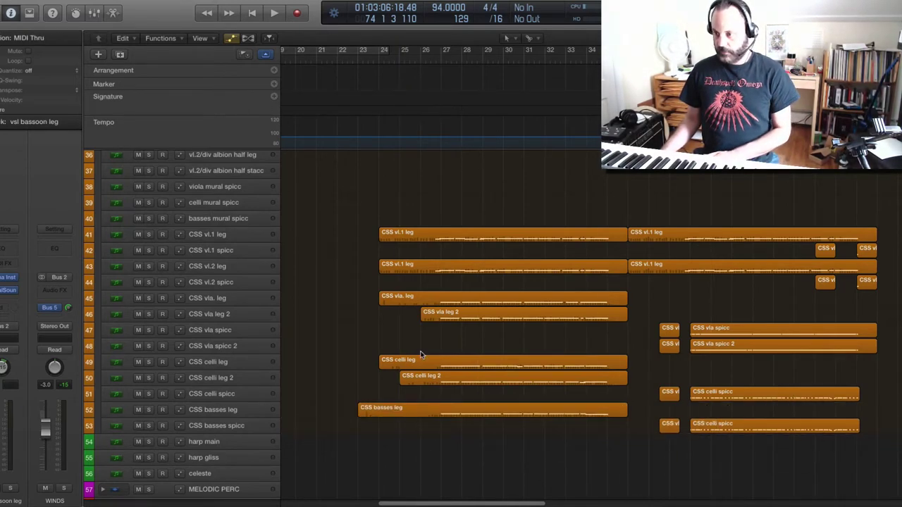
left_click_drag(360, 303, 731, 406)
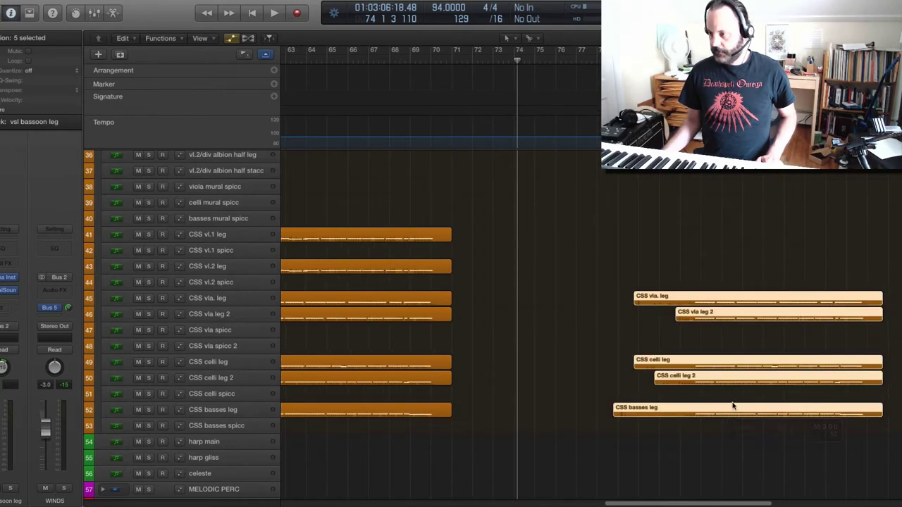
- Move the four woodwind regions on the berlin and vsl flute and oboe legato tracks from bar 68 to bar 75
scroll(697, 272, "up", 15)
scroll(697, 274, "down", 8)
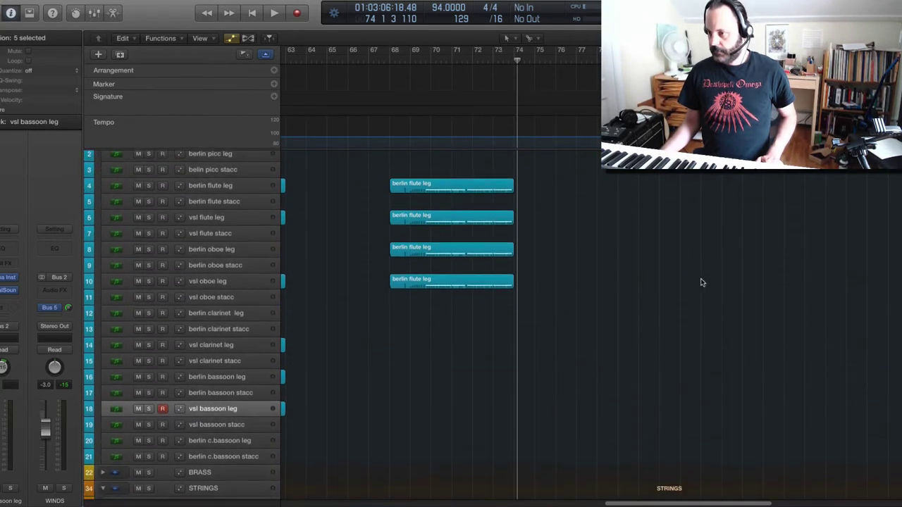
scroll(702, 285, "up", 8)
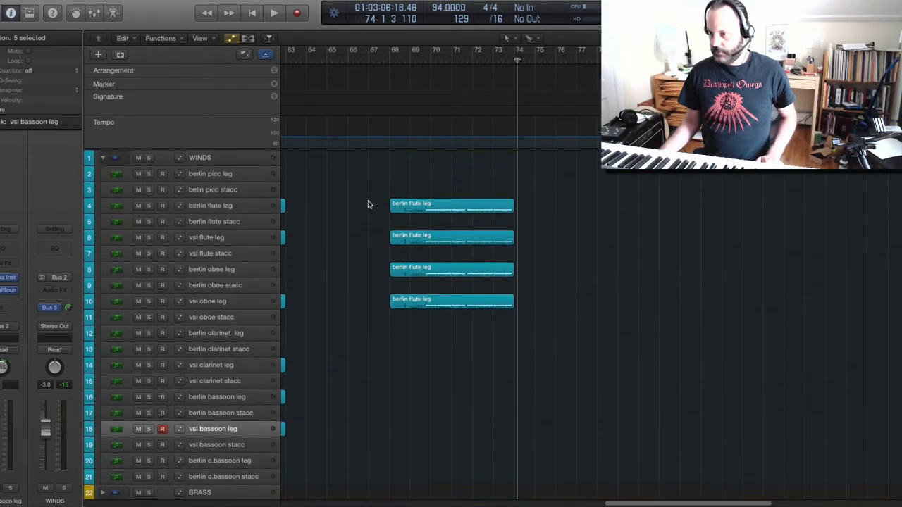
left_click_drag(356, 192, 629, 309)
scroll(629, 310, "down", 1)
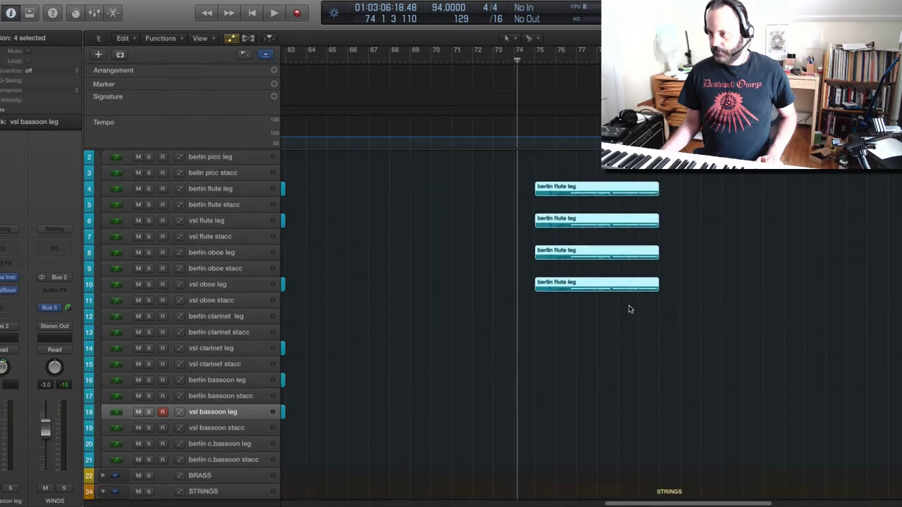
- Move the five copied low string regions earlier so CSS vla. leg and CSS celli leg start at bar 74
scroll(629, 310, "down", 10)
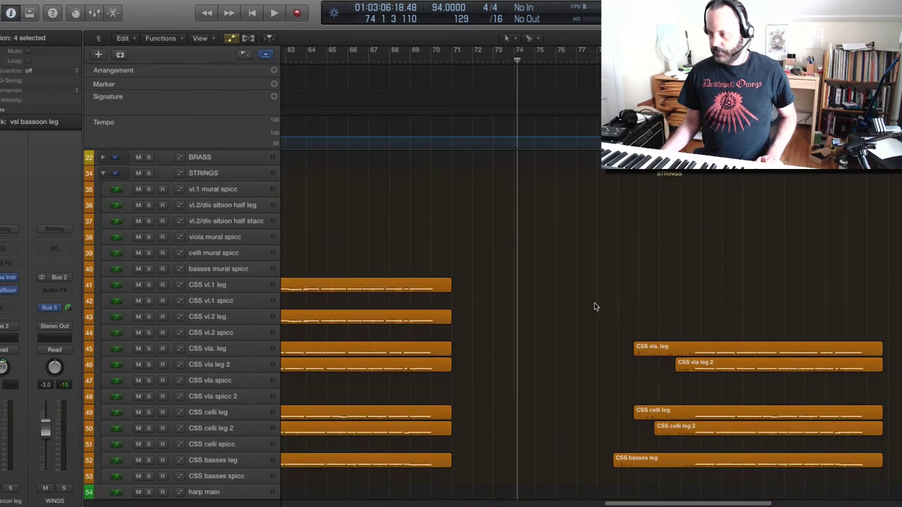
left_click_drag(594, 307, 614, 463)
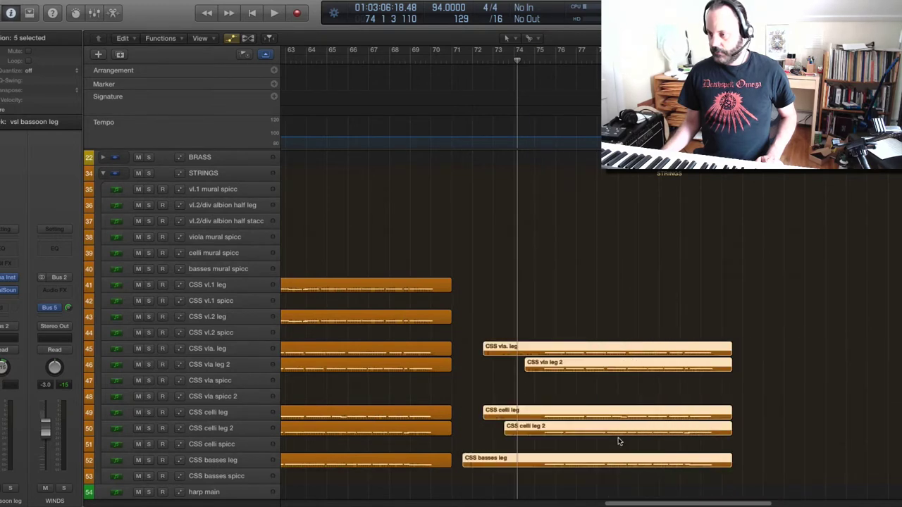
scroll(622, 434, "up", 10)
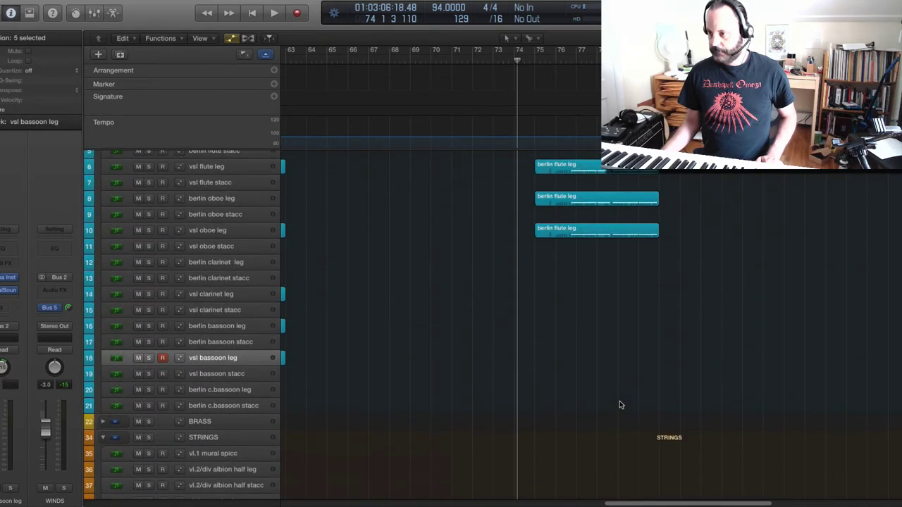
scroll(620, 401, "down", 8)
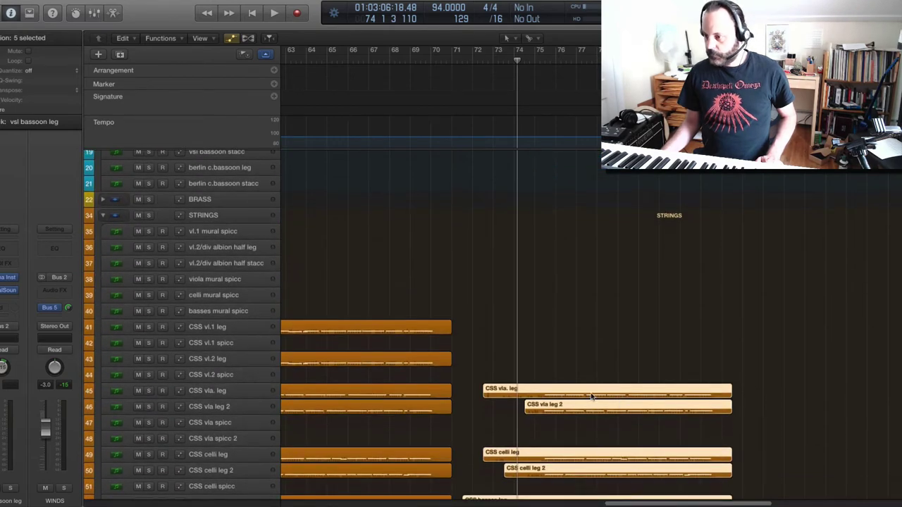
left_click_drag(597, 396, 624, 397)
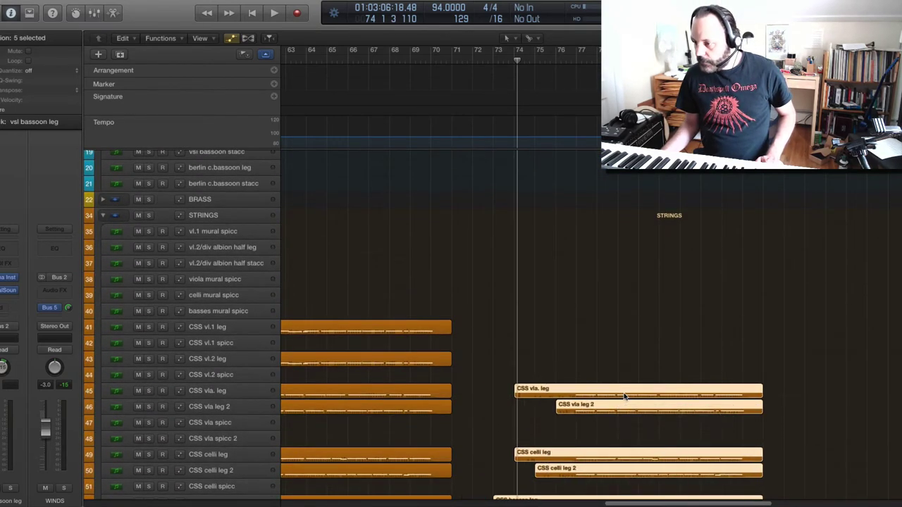
- Play the woodwinds with the copied strings from bar 74 into bar 81
key("space")
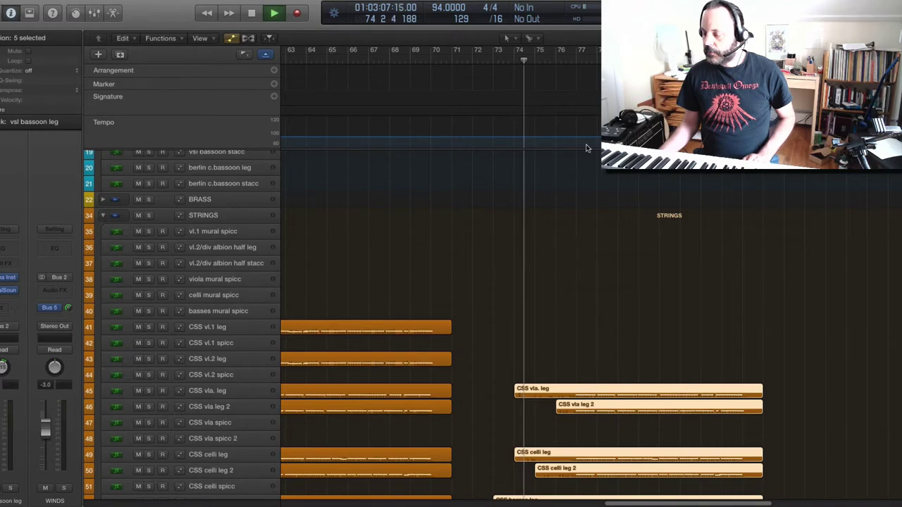
scroll(592, 169, "down", 5)
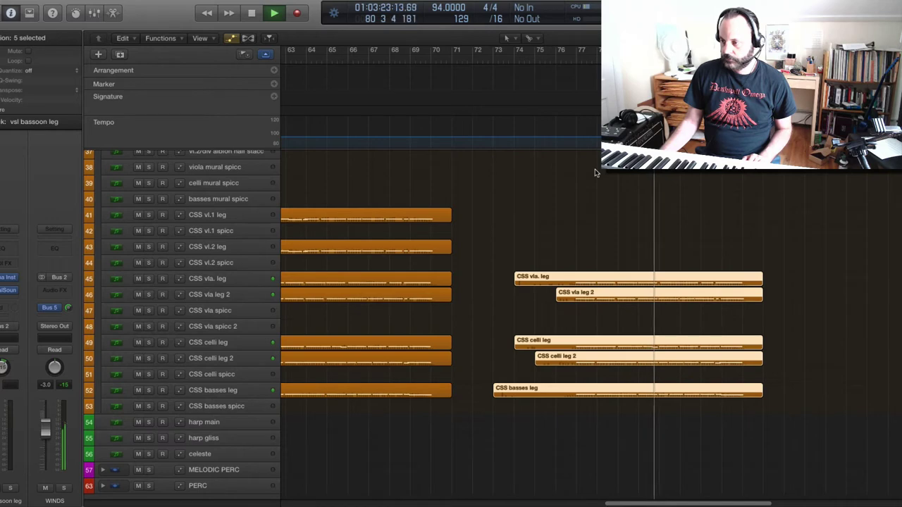
key("space")
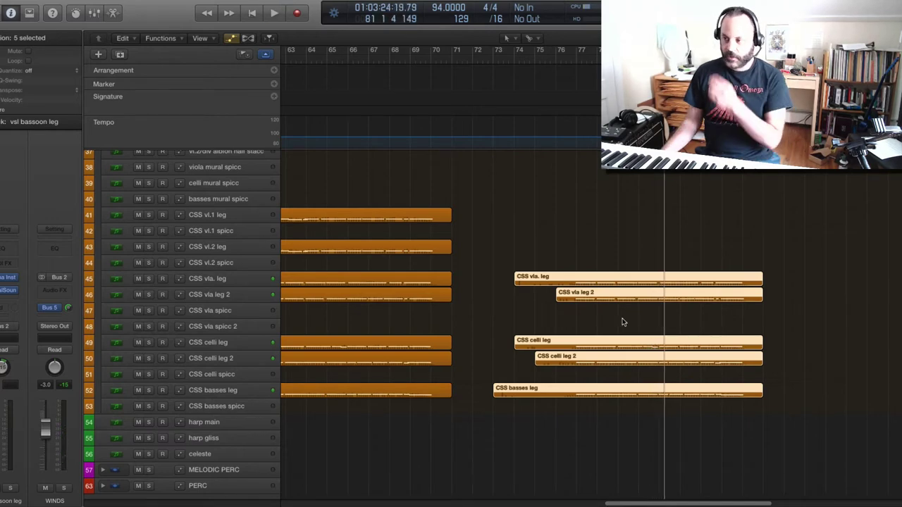
scroll(595, 482, "up", 2)
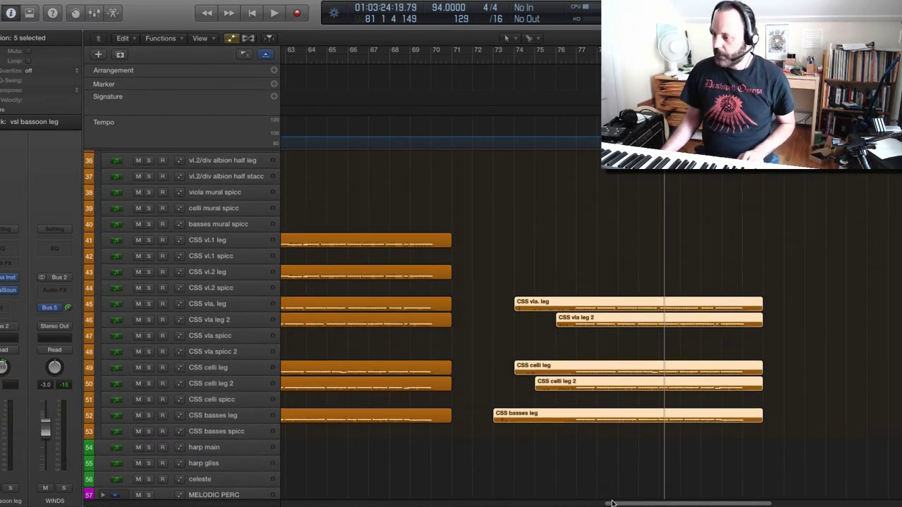
- In the CSS vl.1 leg and CSS vl.2 leg regions at bar 59, trim the starts of both bar 66 notes to 66 1 1 1
left_click_drag(623, 505, 599, 505)
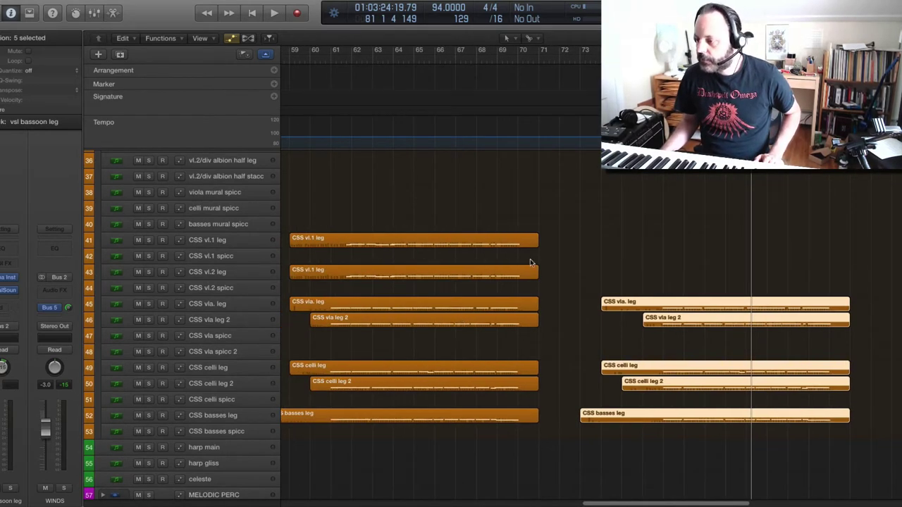
left_click(444, 244)
left_click(444, 280, "shift")
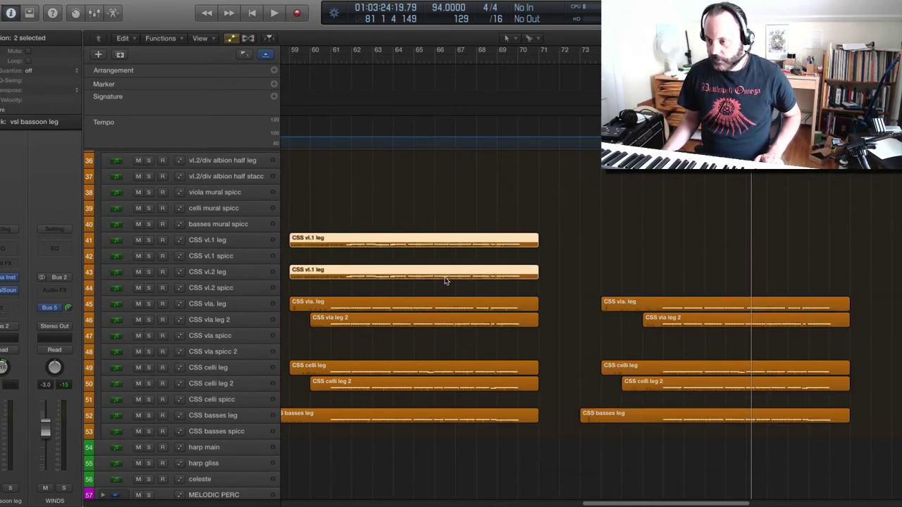
double_click(444, 281)
left_click_drag(616, 504, 598, 504)
scroll(534, 403, "up", 3)
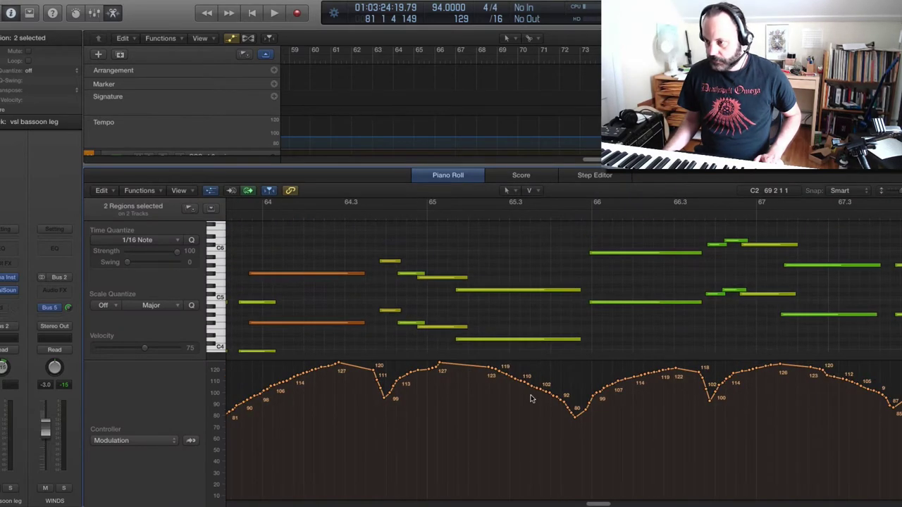
left_click(591, 253)
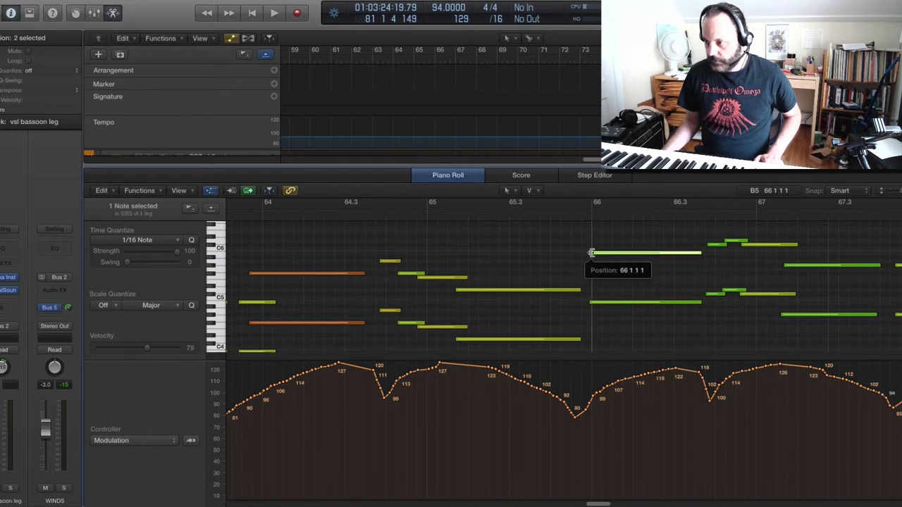
left_click(591, 303)
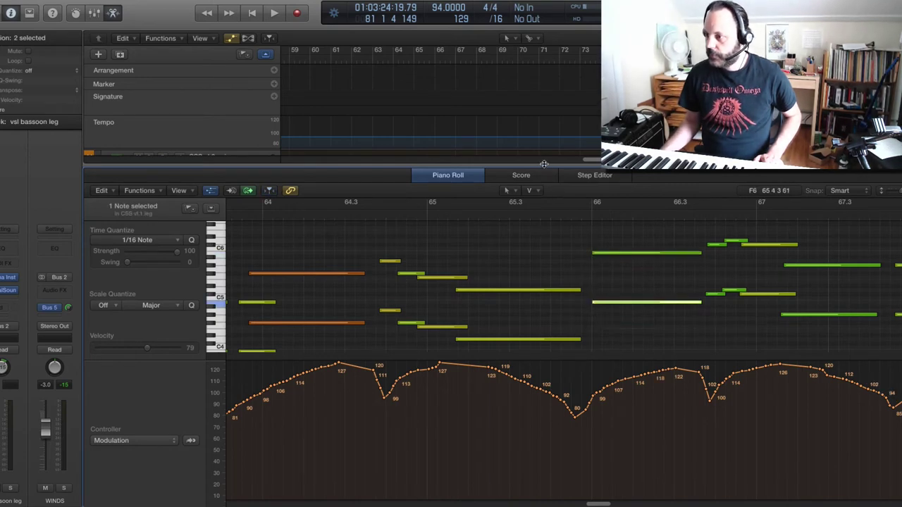
key("p")
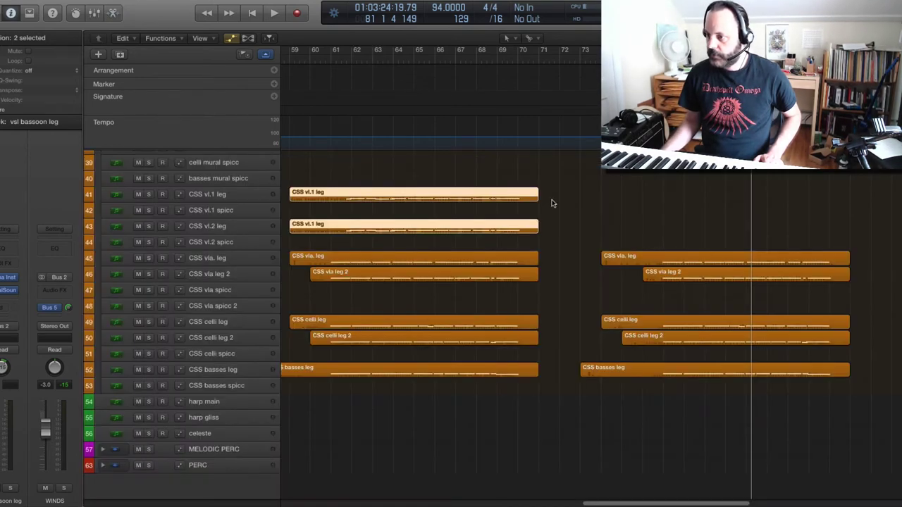
- Split the CSS vl.1 leg and CSS vl.2 leg regions at bar 66 and copy the two second parts to bar 81
left_click(434, 203)
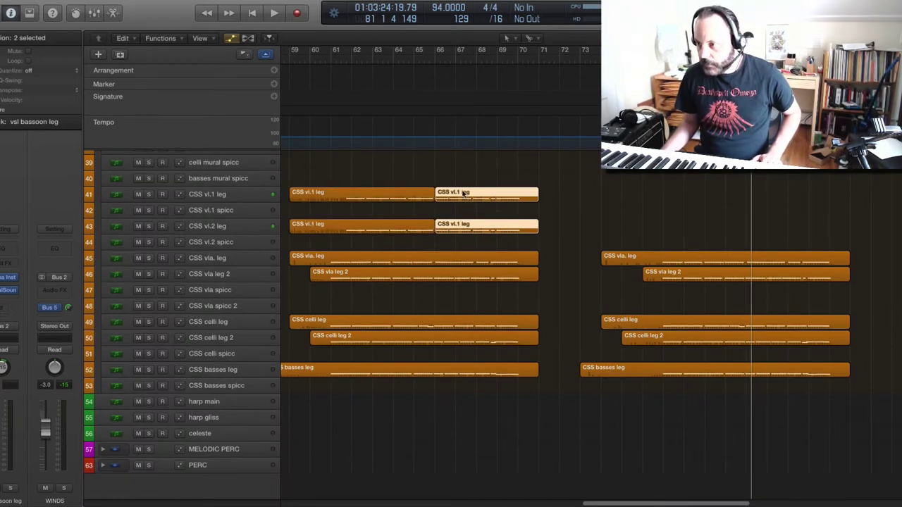
left_click(459, 171)
left_click(458, 199)
left_click(469, 227, "shift")
key("space")
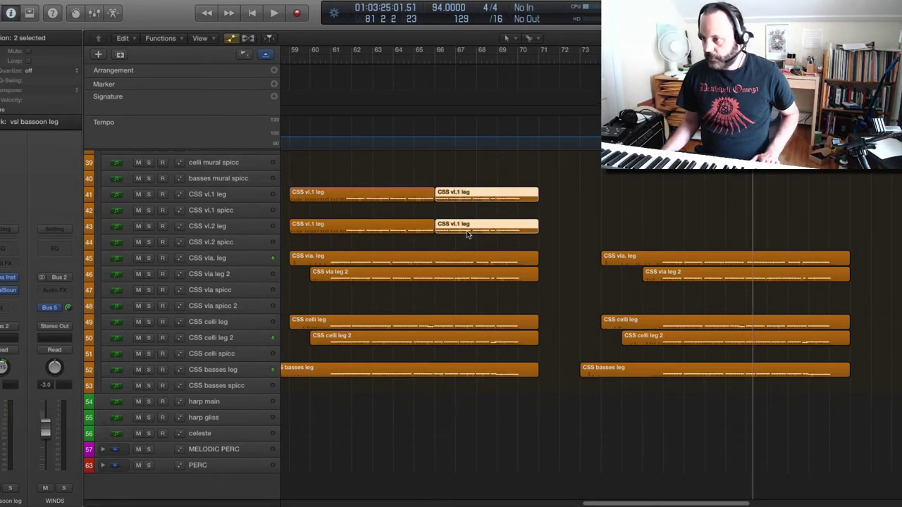
left_click_drag(466, 235, 770, 235)
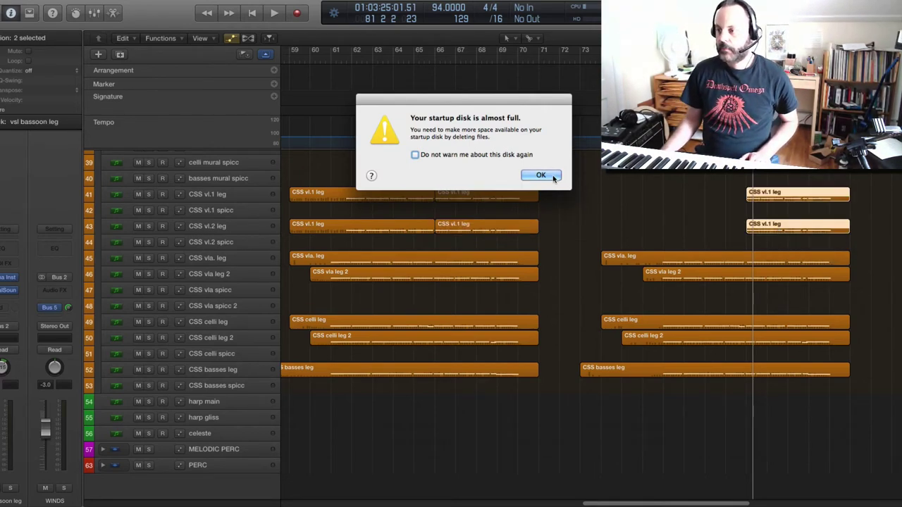
left_click(540, 176)
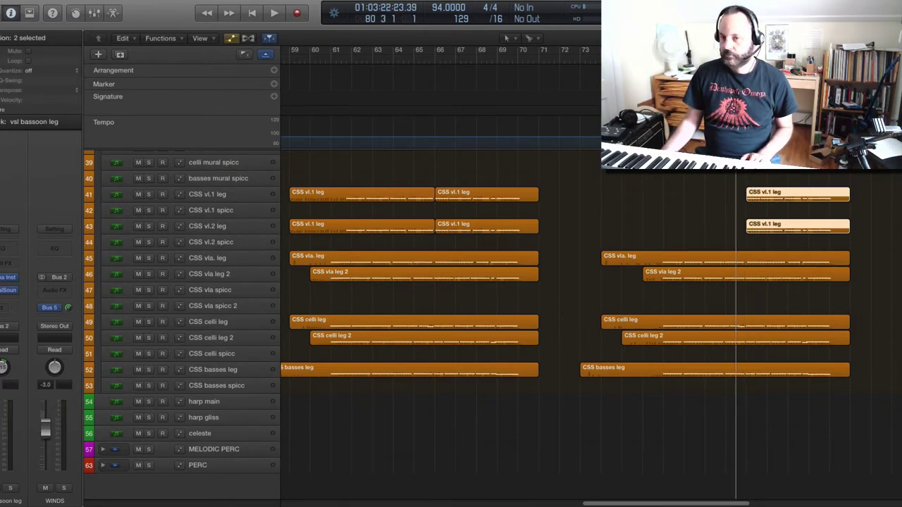
- Play the extended passage through the copied violin entry at bar 81 and on into bar 84
key("space")
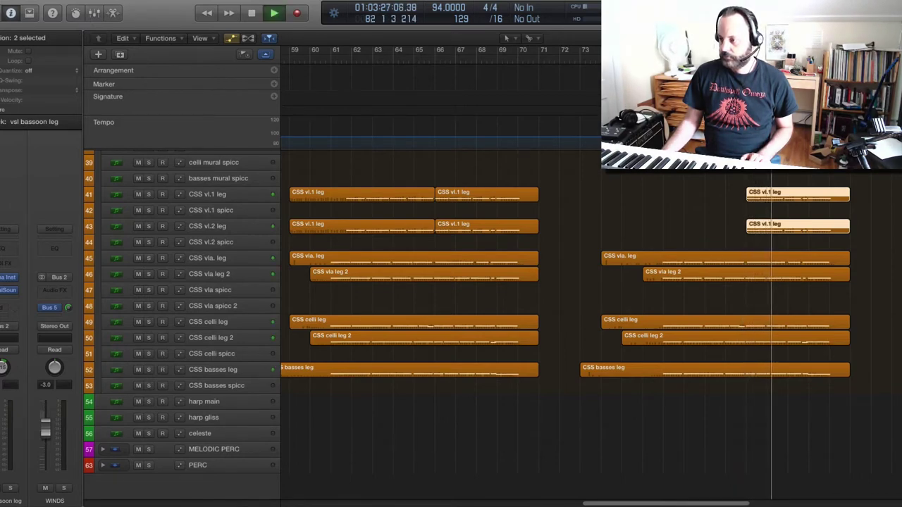
key("space")
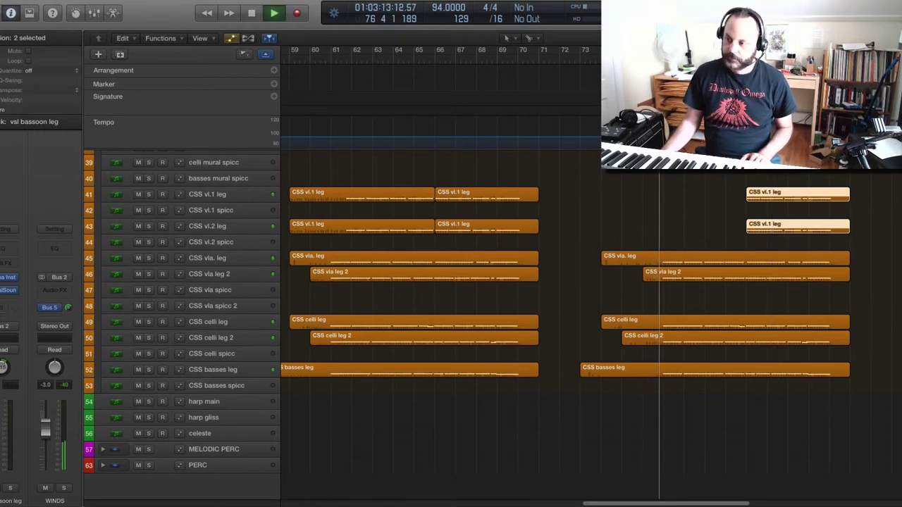
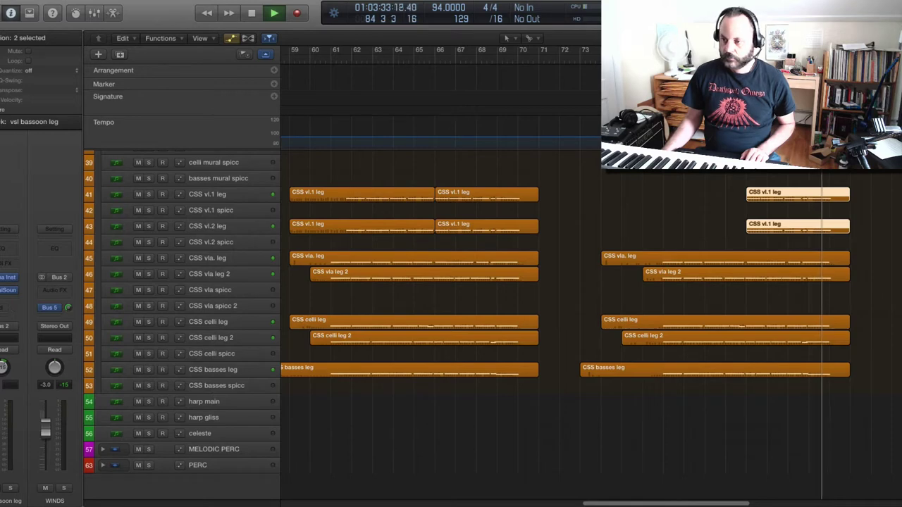
key("space")
- Check the berlin flute leg and vsl flute leg tracks in turn, ending with berlin flute leg selected
scroll(676, 207, "up", 10)
scroll(676, 207, "up", 5)
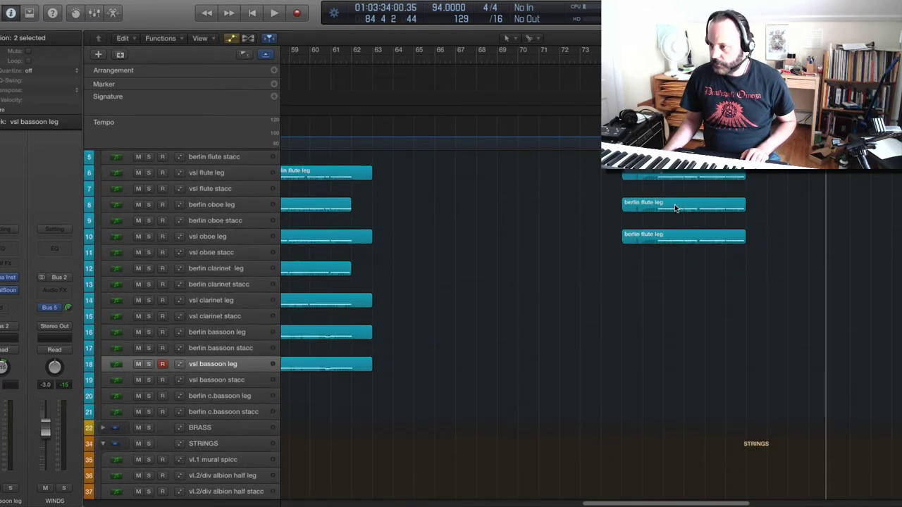
left_click(249, 174)
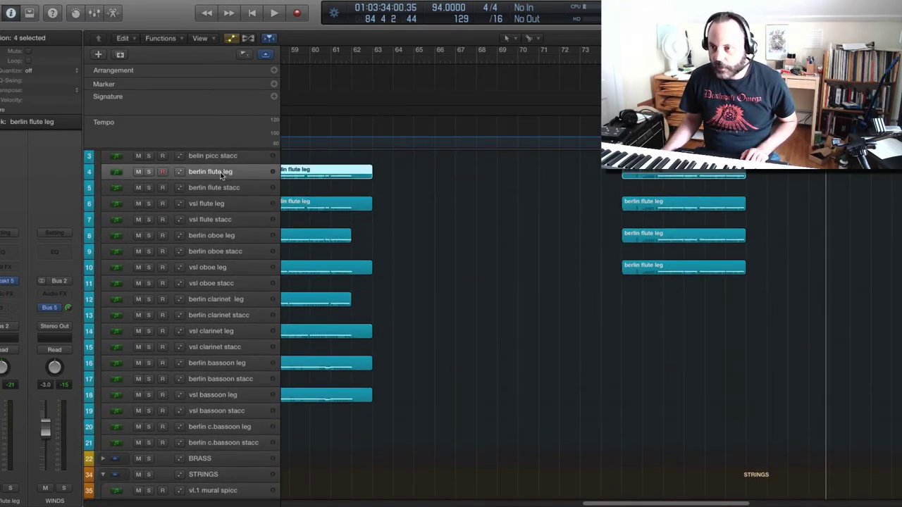
left_click(229, 208)
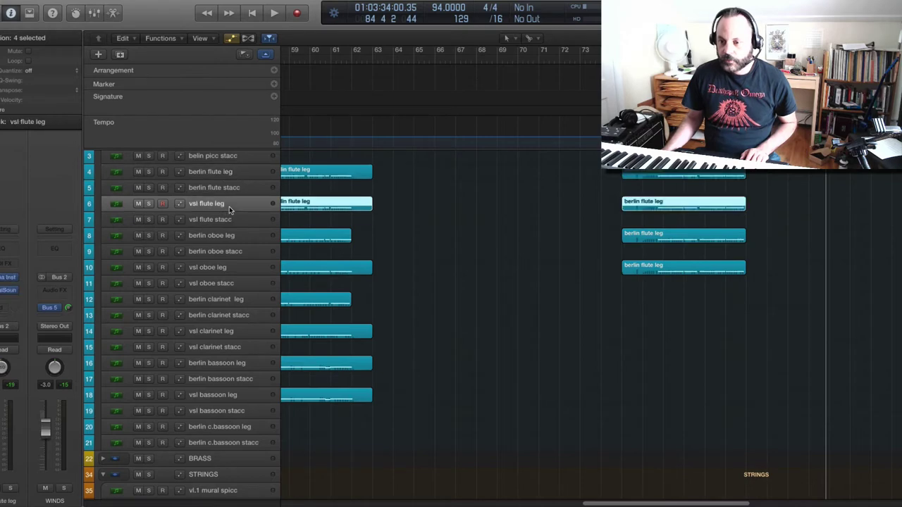
left_click(228, 175)
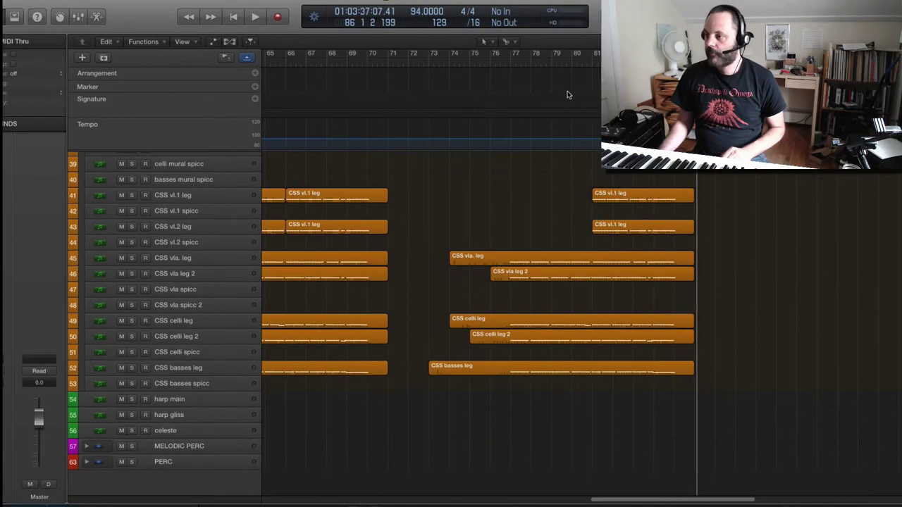
- Play from bar 76 beat 3 into bar 84 and review the woodwind regions that start at bar 75
left_click(570, 62)
left_click(499, 64)
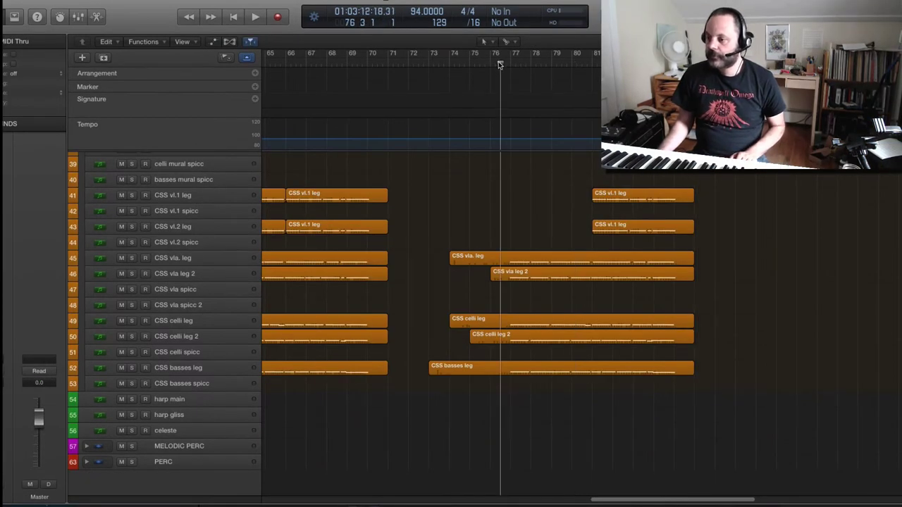
key("space")
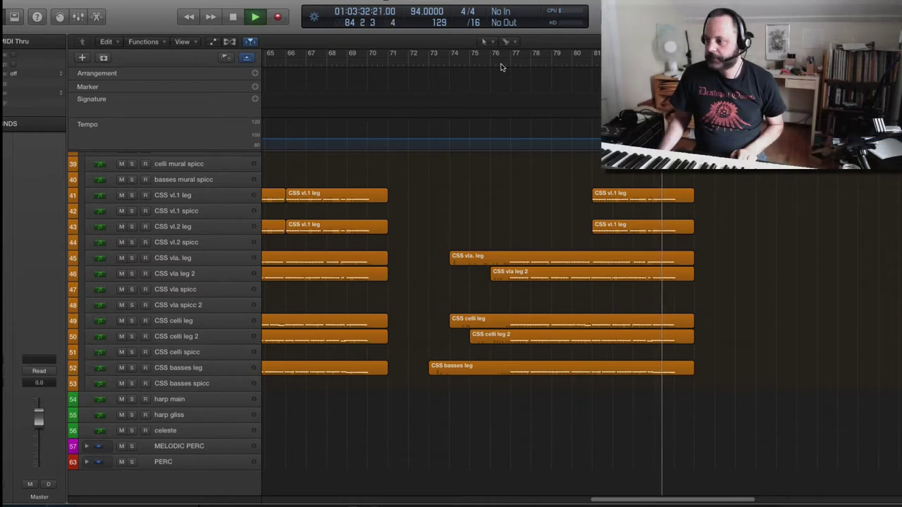
key("space")
left_click_drag(624, 502, 632, 499)
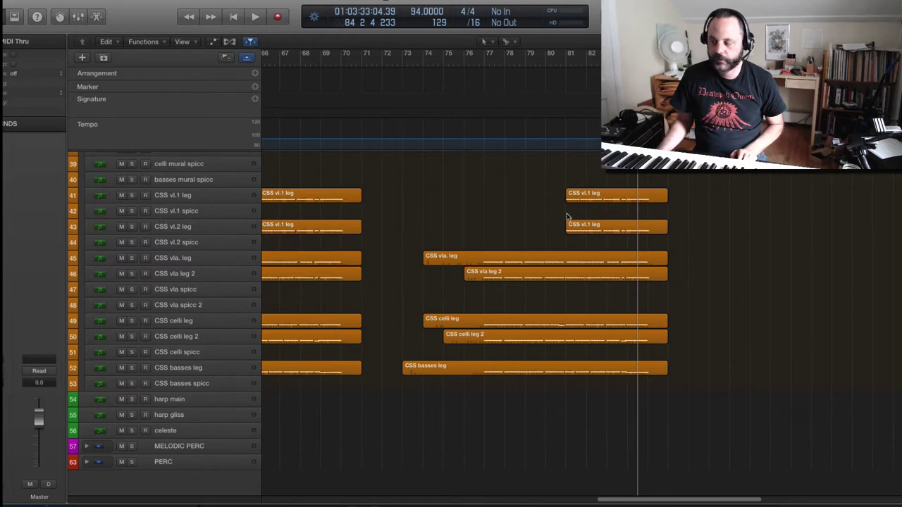
scroll(547, 236, "up", 12)
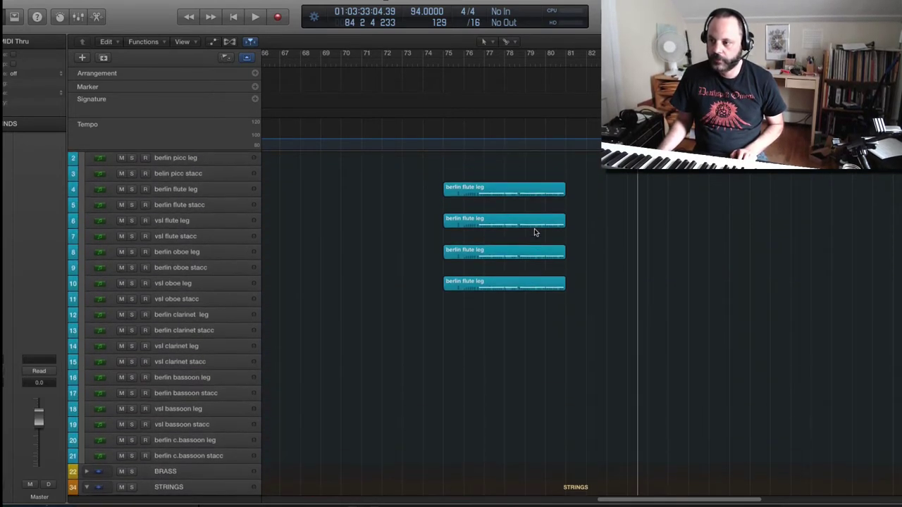
- Copy the berlin flute leg region at bar 75 onto the berlin picc leg track at the same position
scroll(534, 230, "up", 1)
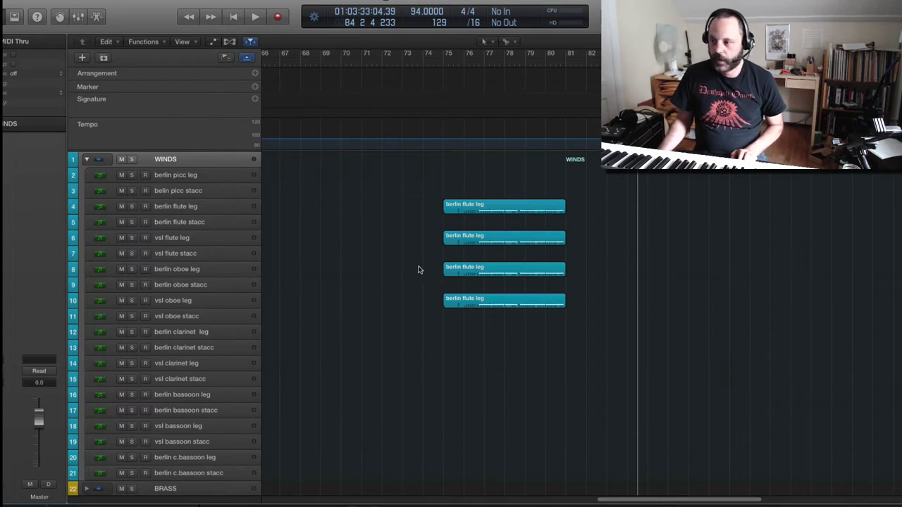
left_click(488, 212)
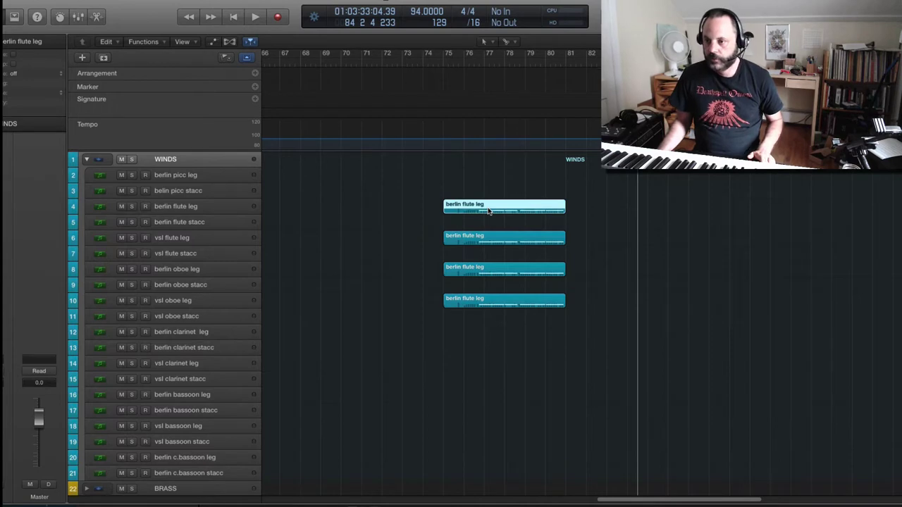
left_click_drag(488, 212, 490, 182)
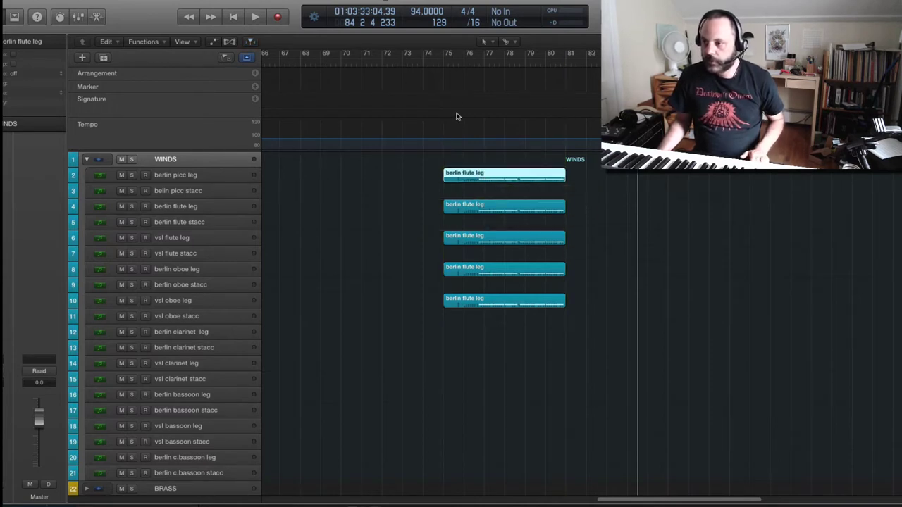
- Solo the berlin picc leg track and play its copied region from bar 76
left_click(468, 65)
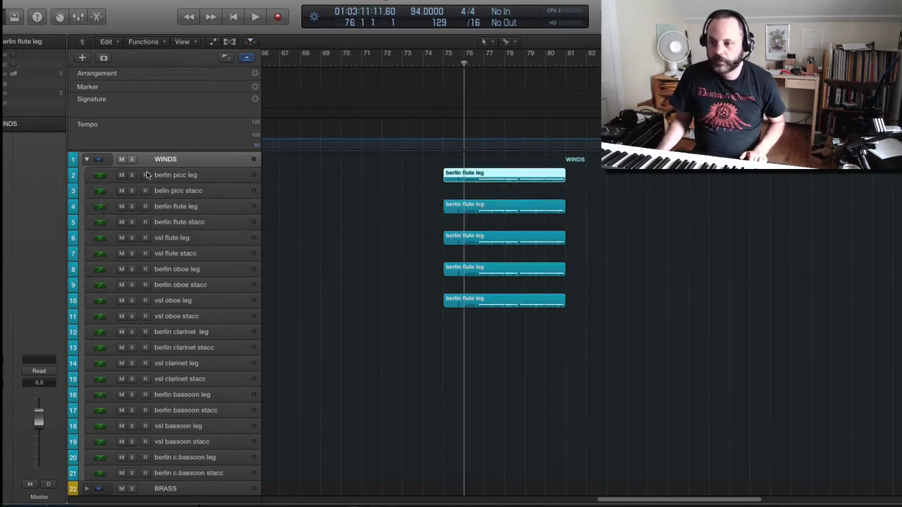
left_click(132, 175)
key("space")
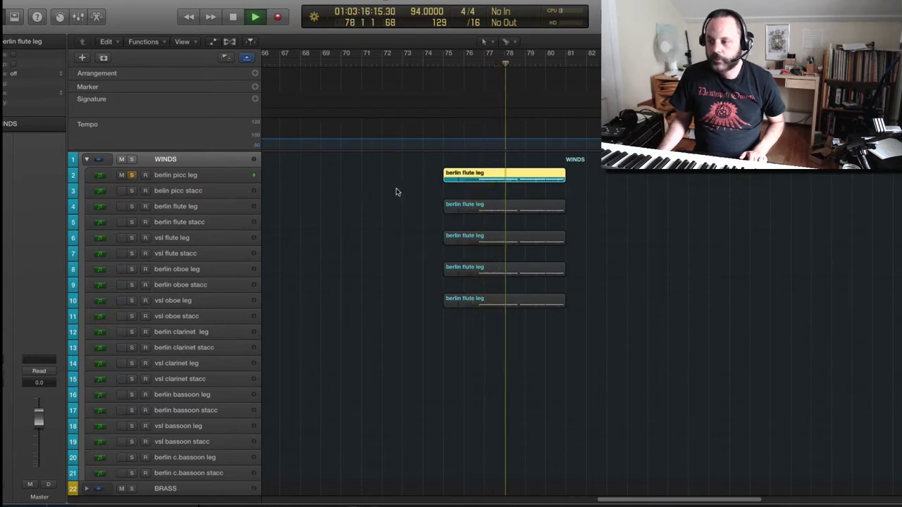
- Transpose all notes in the berlin picc leg track's bar 75 region up one octave
double_click(486, 176)
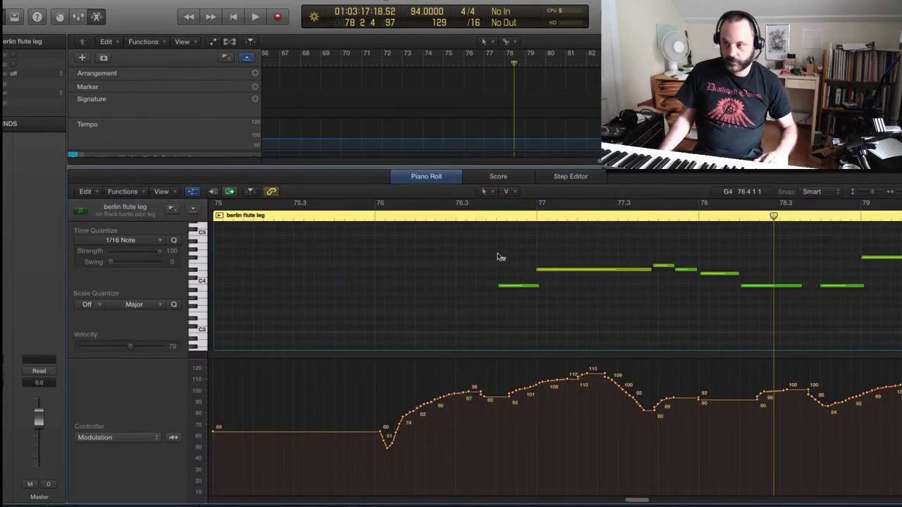
key("super+a")
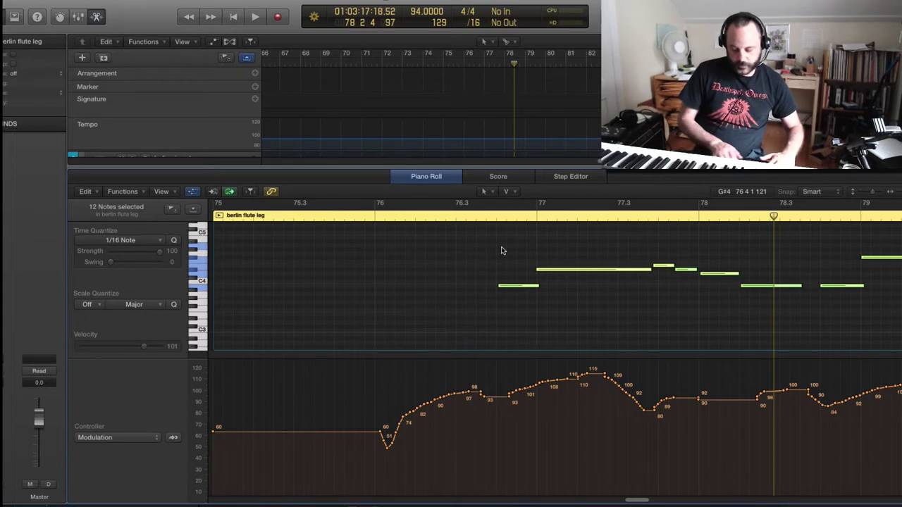
key("shift+alt+Up")
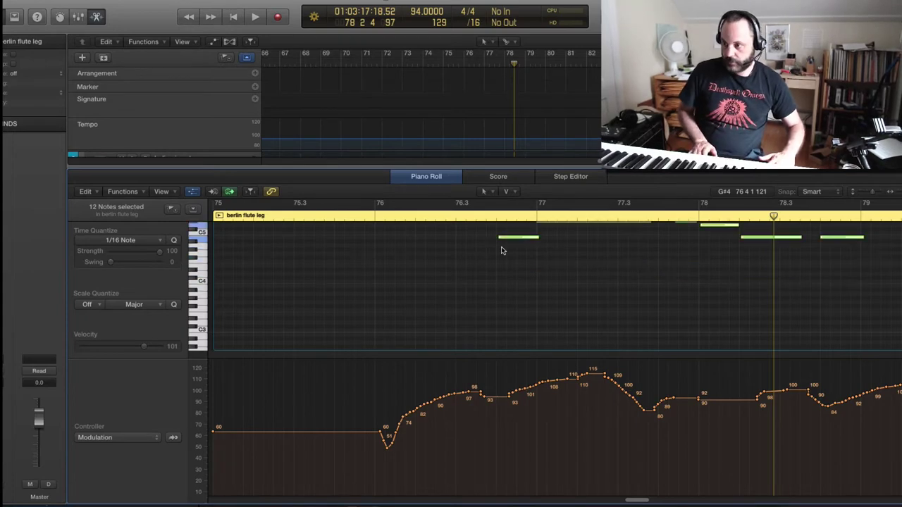
- Audition the raised piccolo line into bar 85, unsolo the berlin picc leg track and return the playhead to bar 76
left_click(495, 204)
key("space")
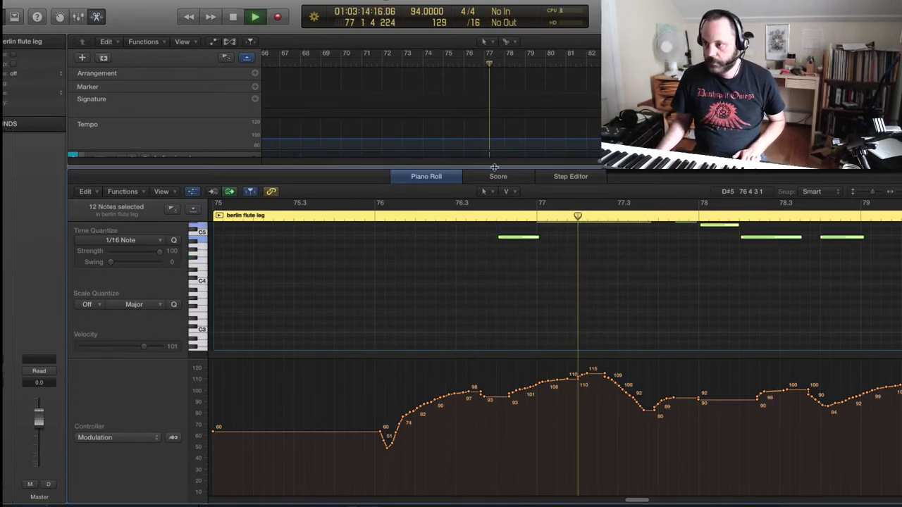
key("p")
left_click(131, 175)
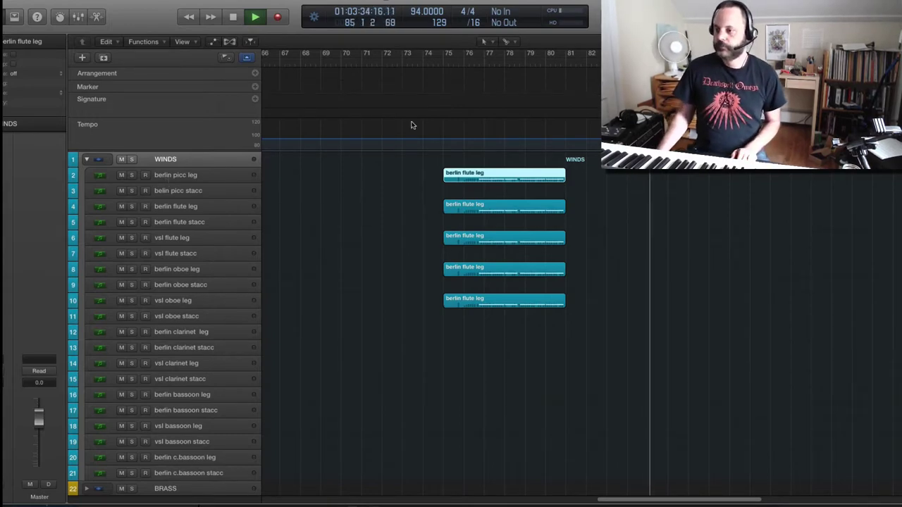
left_click(464, 66)
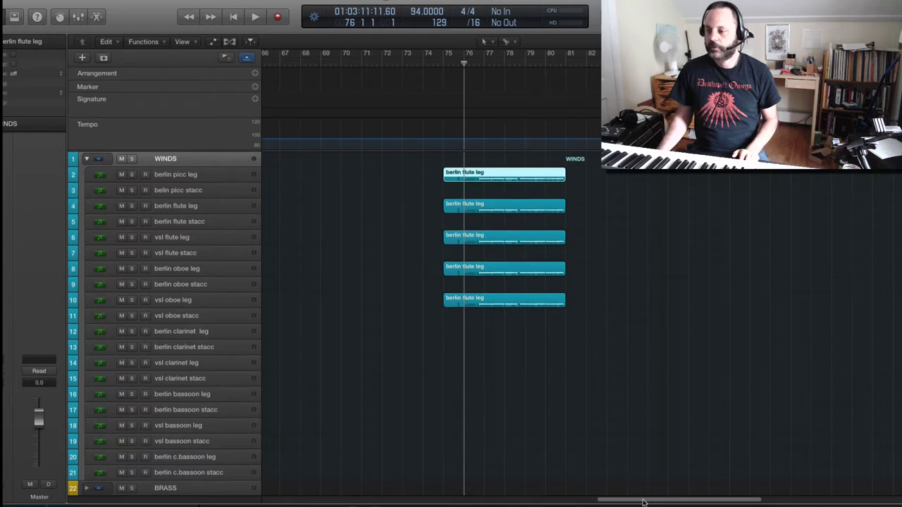
- Split the berlin oboe, vsl oboe, berlin clarinet and both bassoon legato regions at bar 58, choosing Split for overlapping notes
scroll(642, 503, "left", 1)
scroll(592, 450, "down", 10)
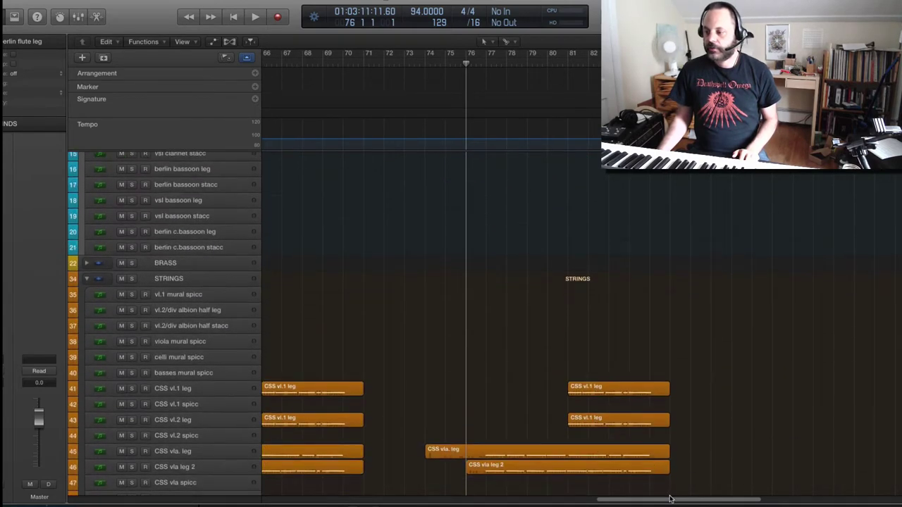
left_click_drag(669, 503, 572, 501)
scroll(578, 481, "up", 9)
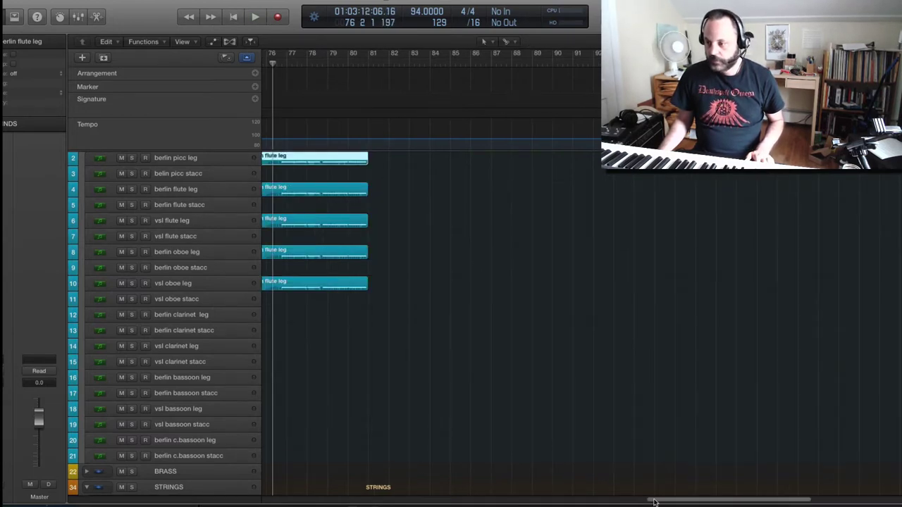
left_click_drag(654, 502, 514, 502)
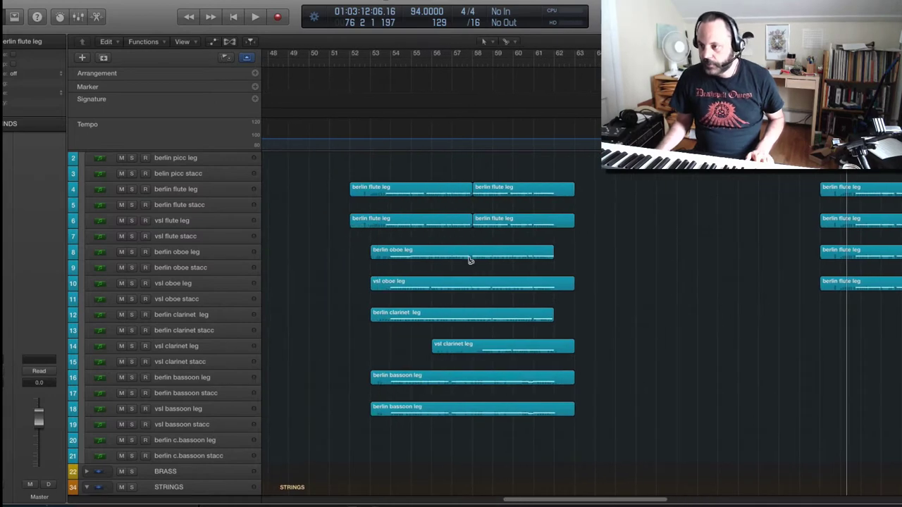
left_click_drag(472, 258, 485, 226)
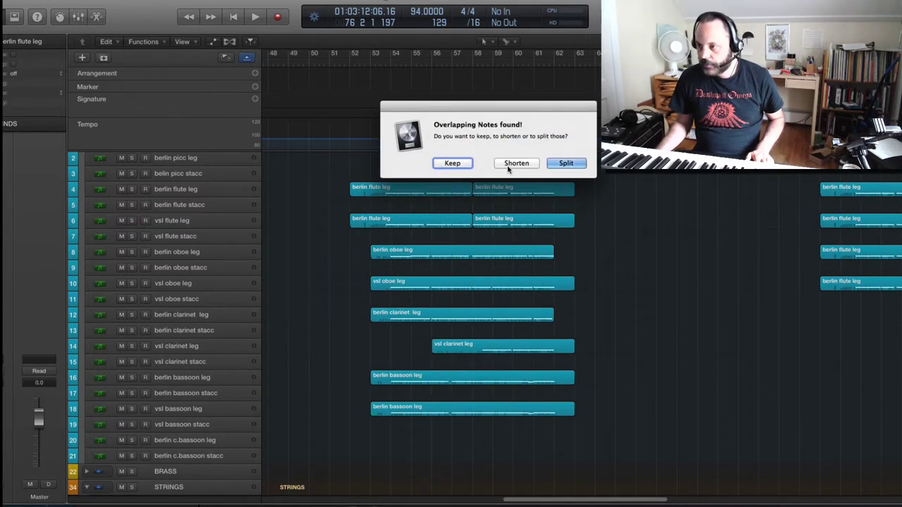
left_click(567, 163)
left_click(515, 375)
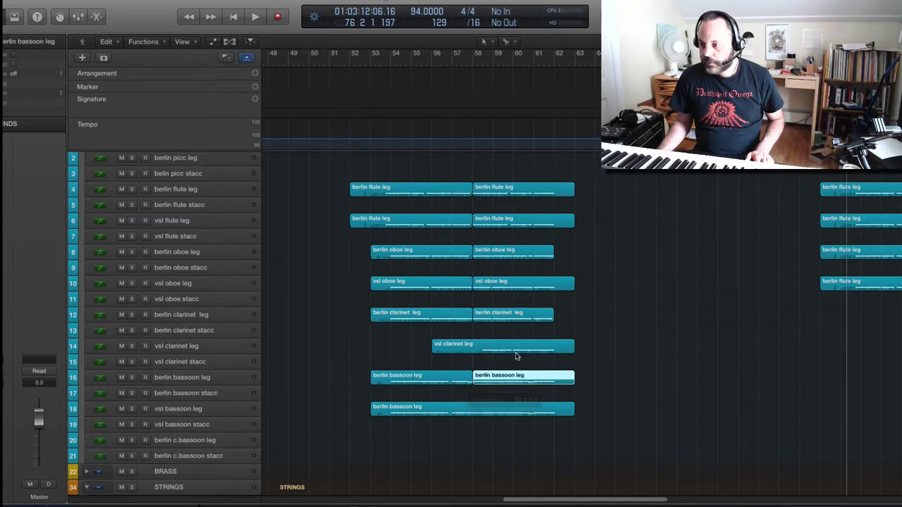
left_click(473, 418)
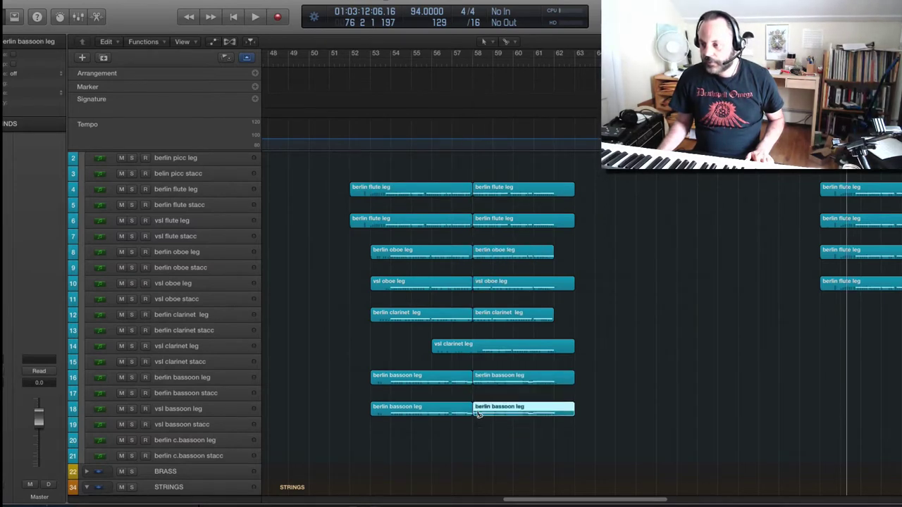
- Copy the wind regions starting at bar 58 to bar 81, together with the whole vsl clarinet leg region
left_click_drag(525, 451, 505, 183)
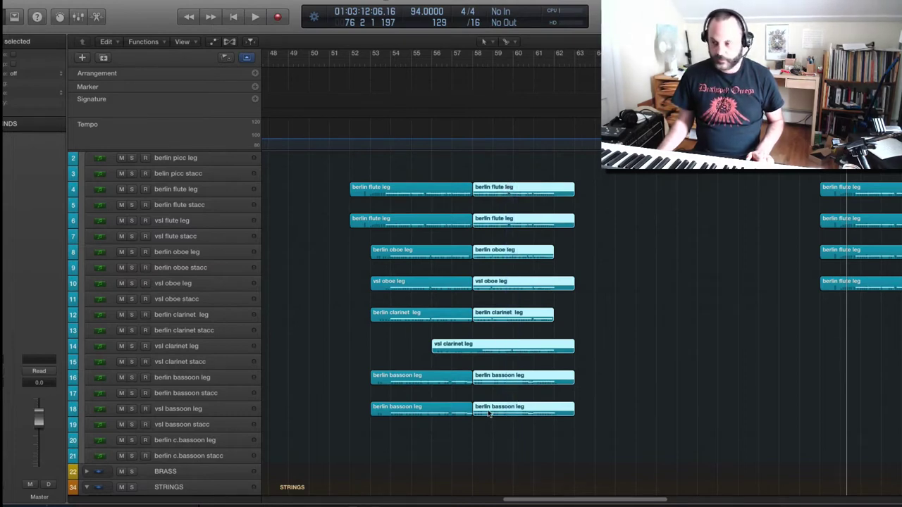
left_click_drag(505, 415, 730, 412)
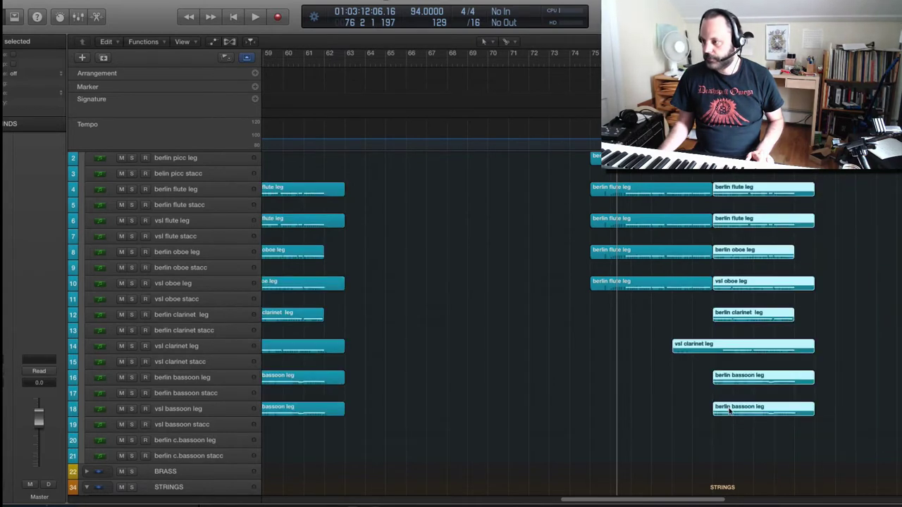
- Copy the berlin flute leg region at bar 81 to the berlin picc leg track and raise all its notes one octave
scroll(705, 238, "up", 1)
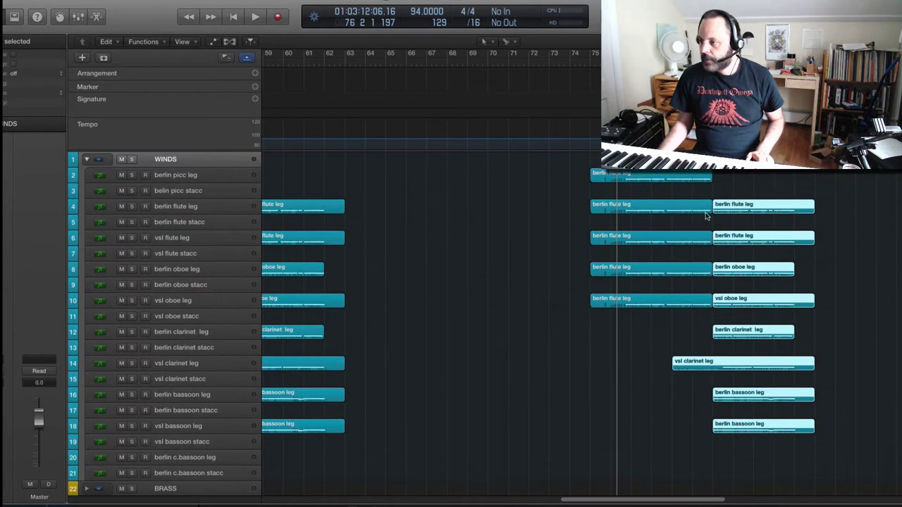
left_click(751, 203)
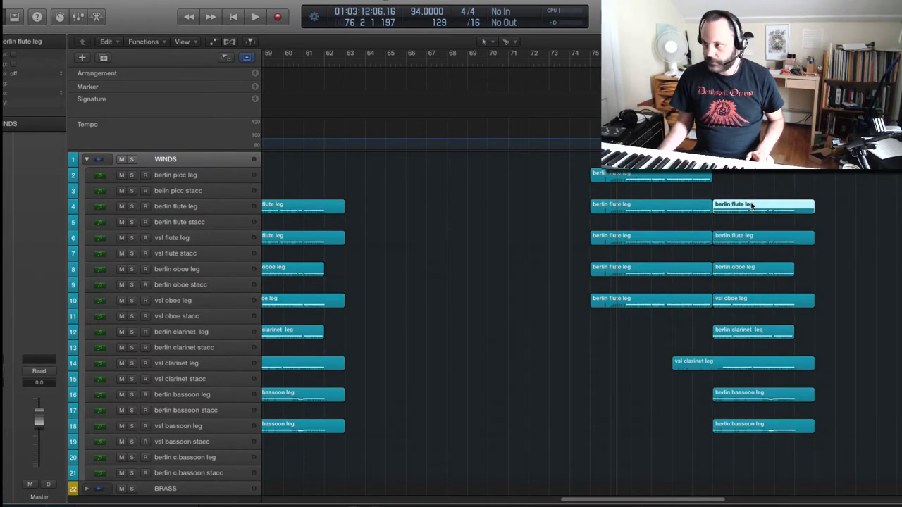
double_click(752, 204)
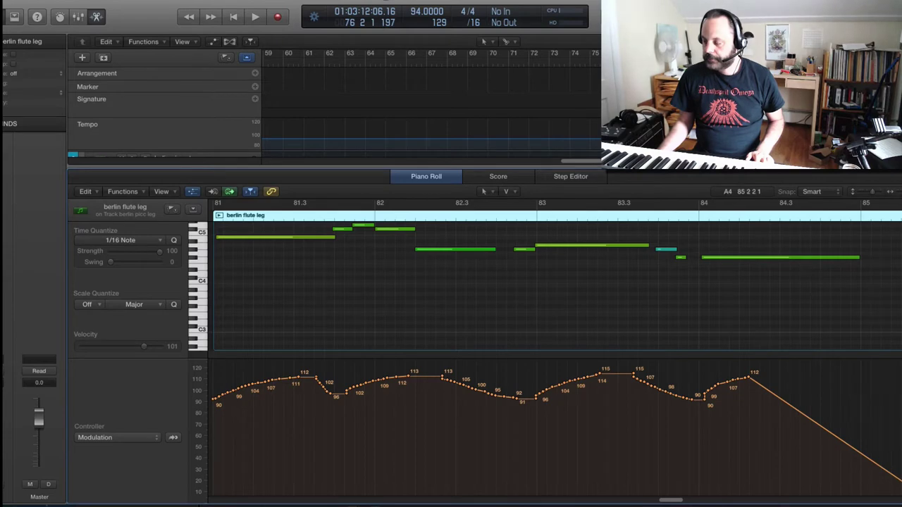
scroll(557, 286, "up", 1)
scroll(258, 296, "left", 5)
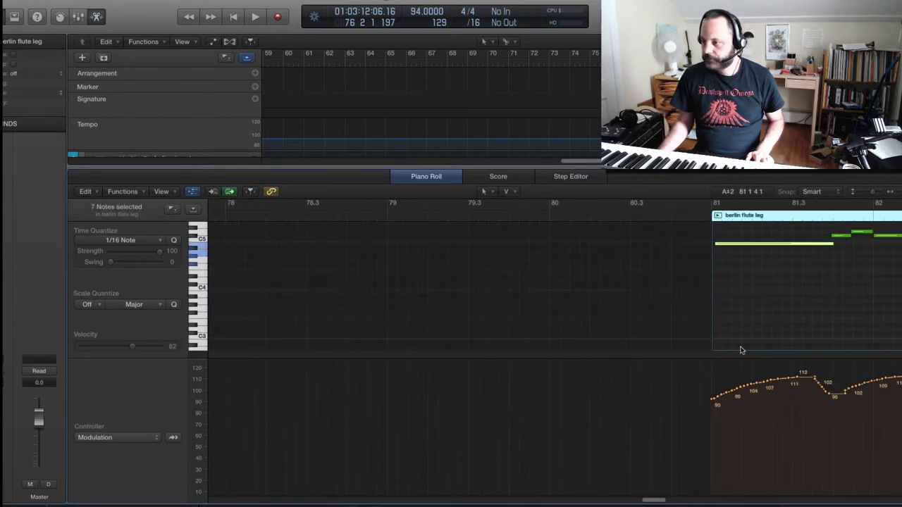
scroll(614, 423, "right", 5)
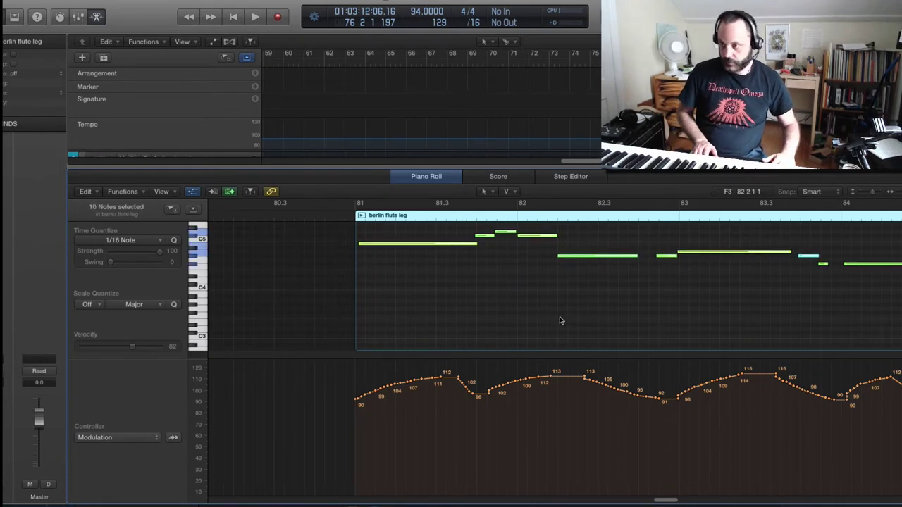
key("Delete")
key("p")
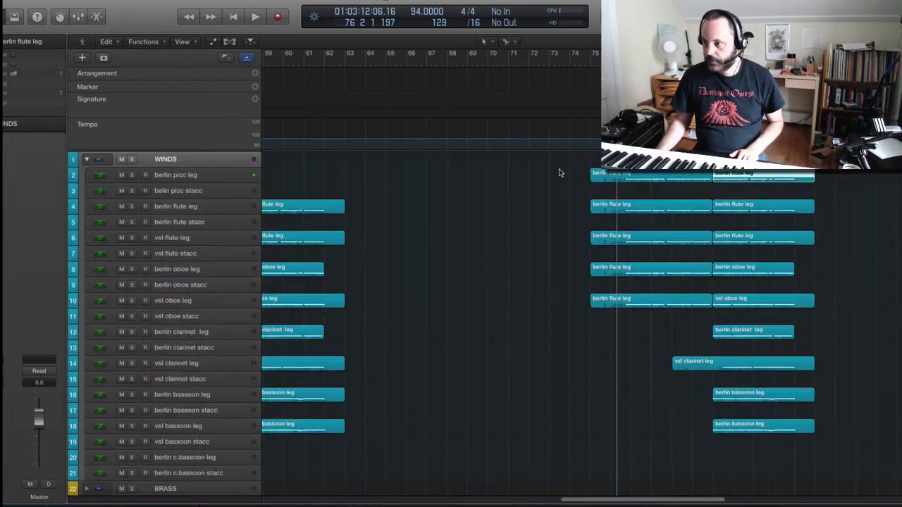
- Play the passage with the copied winds from bar 76 beat 2 into bar 84
key("space")
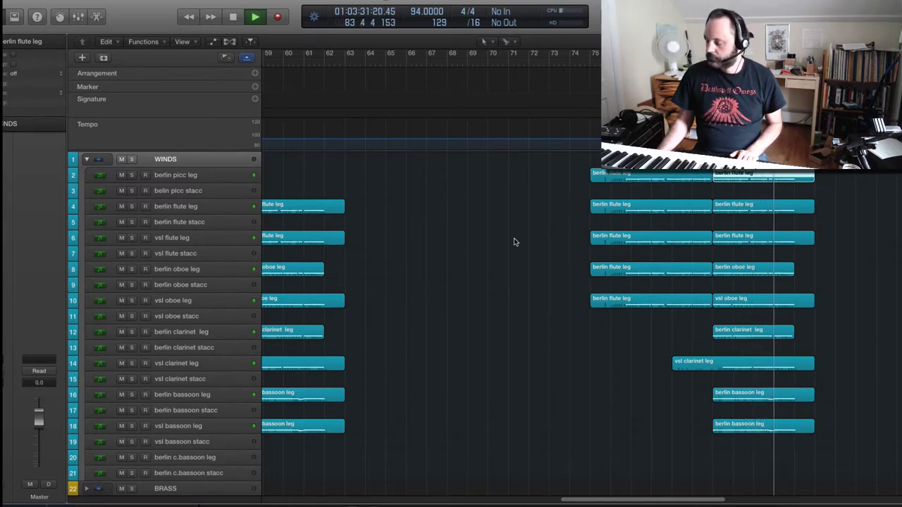
key("space")
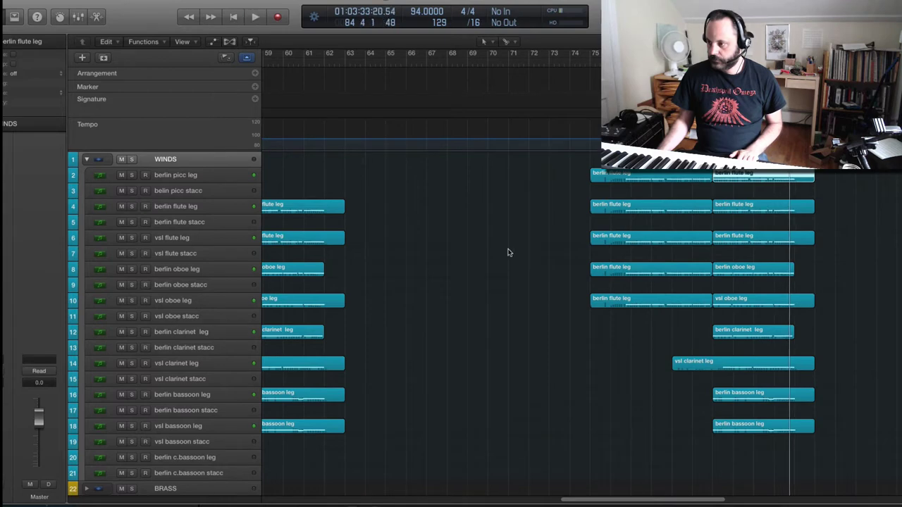
left_click(495, 330)
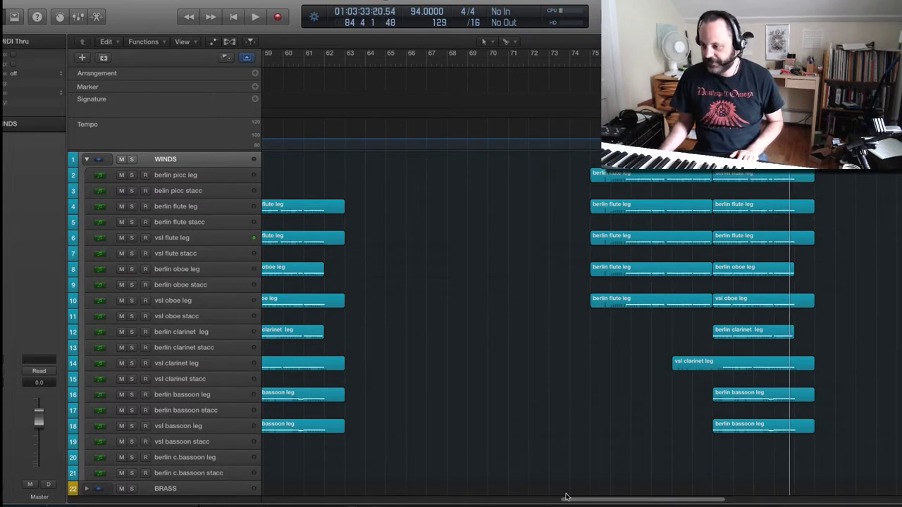
- Open the copied wind regions together in the Piano Roll and lower the berlin oboe leg D4 held from bar 84 by one semitone
left_click_drag(565, 497, 620, 498)
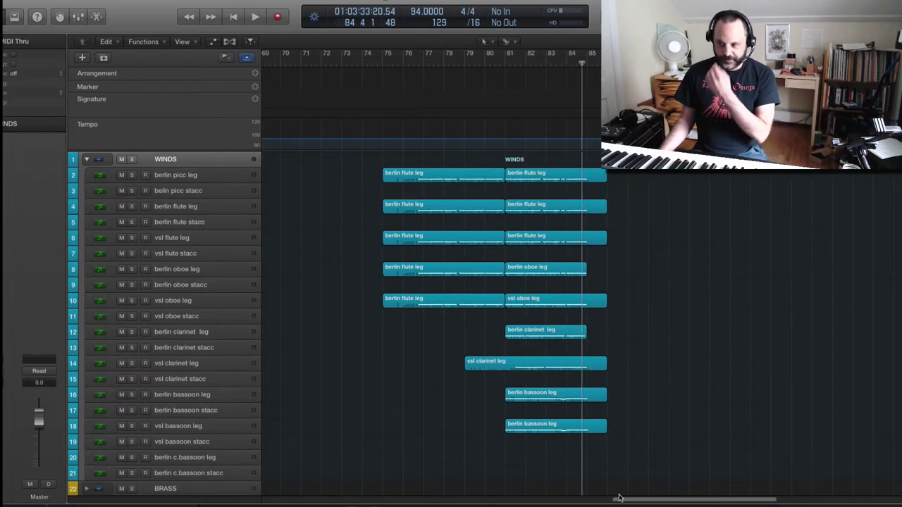
left_click_drag(618, 175, 567, 430)
double_click(569, 431)
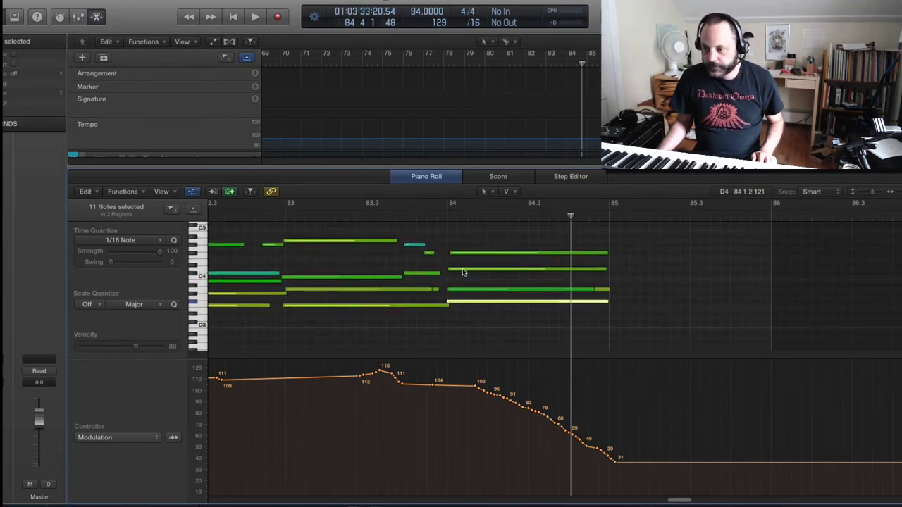
left_click(464, 270)
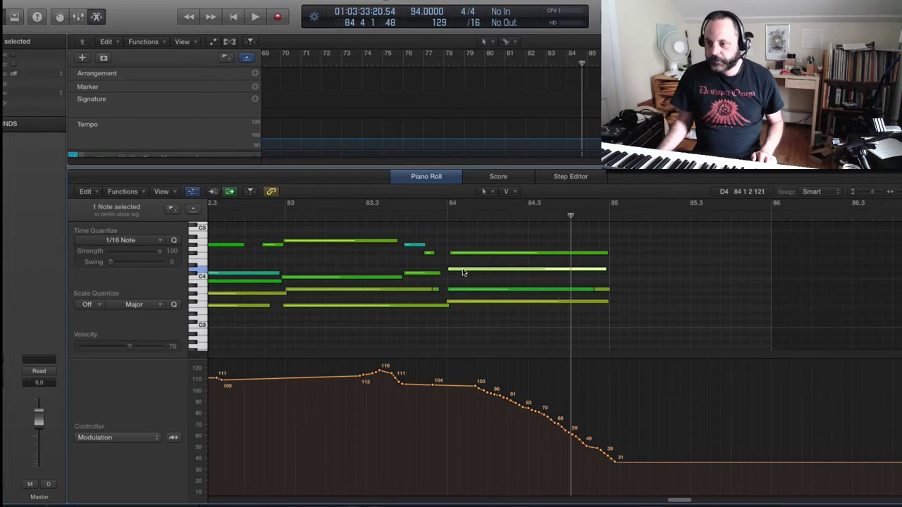
mouse_move(464, 273)
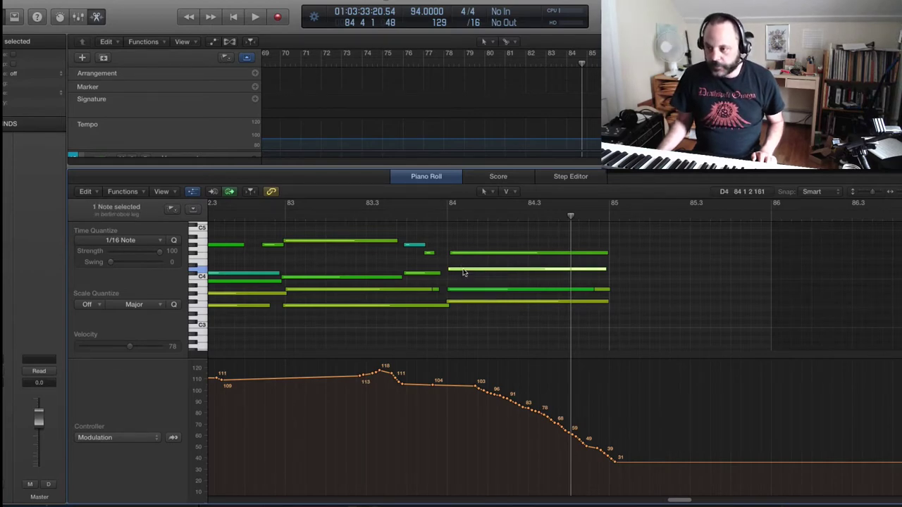
left_click_drag(464, 271, 463, 276)
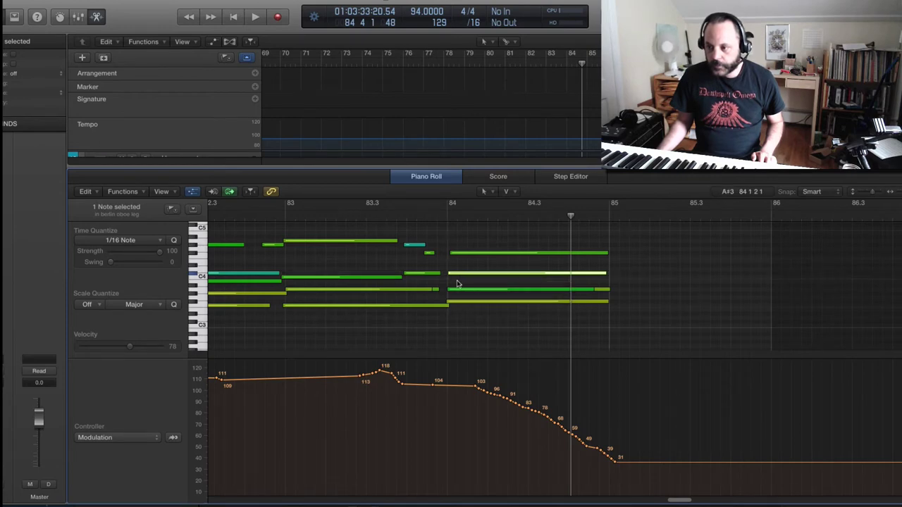
- Check the berlin flute leg note held from bar 84 and the lowest wind notes beneath it
left_click(458, 253)
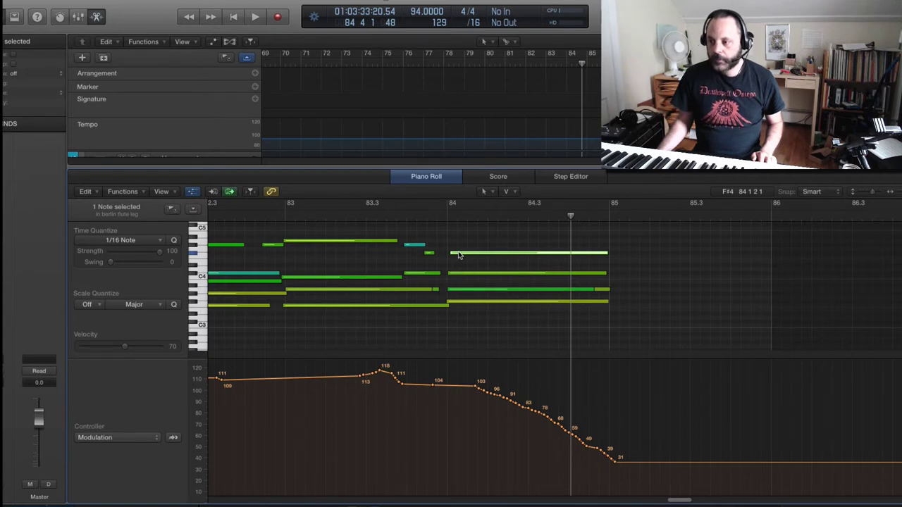
scroll(466, 262, "down", 6)
scroll(467, 266, "down", 2)
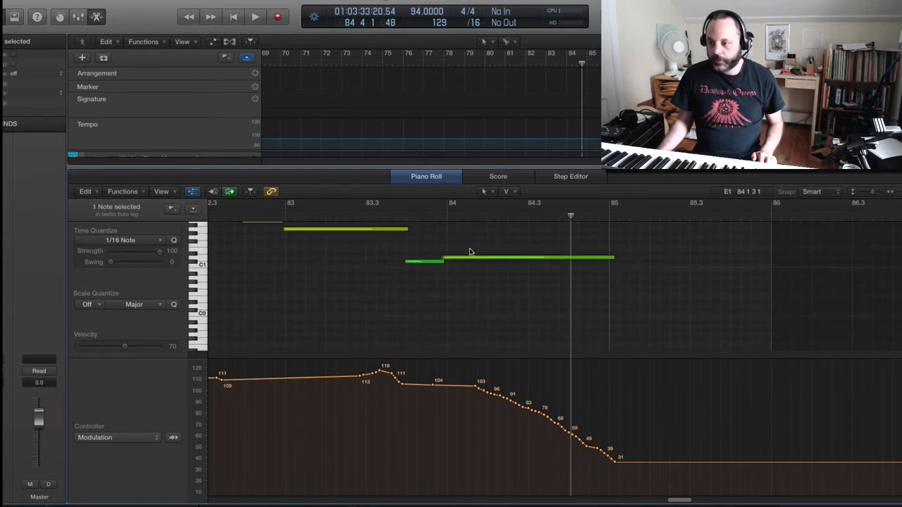
- Raise the two lowest wind notes held from bar 84 by four semitones and play the change from bar 83 beat 3
left_click_drag(475, 262, 471, 243)
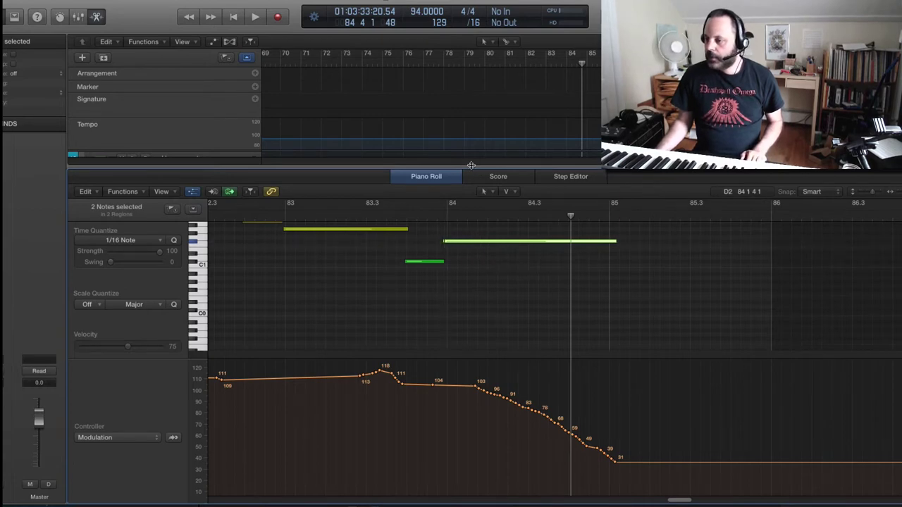
key("p")
left_click(556, 63)
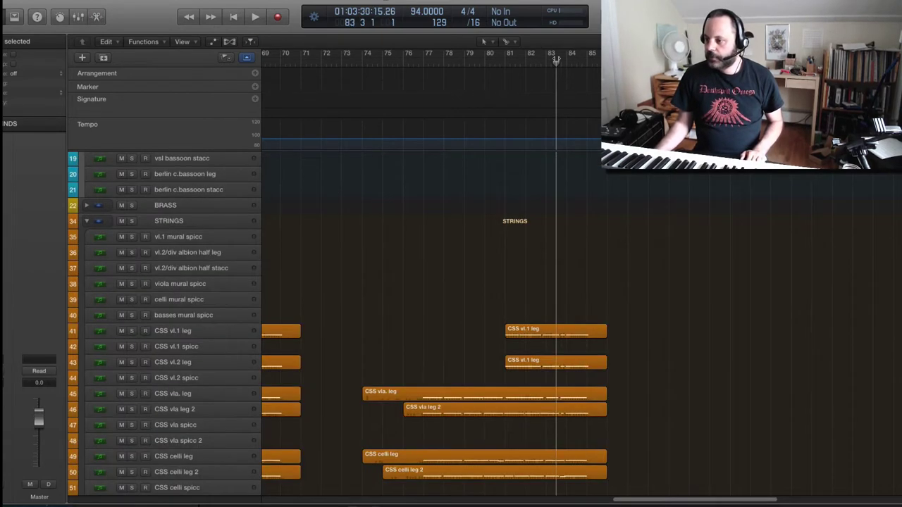
key("space")
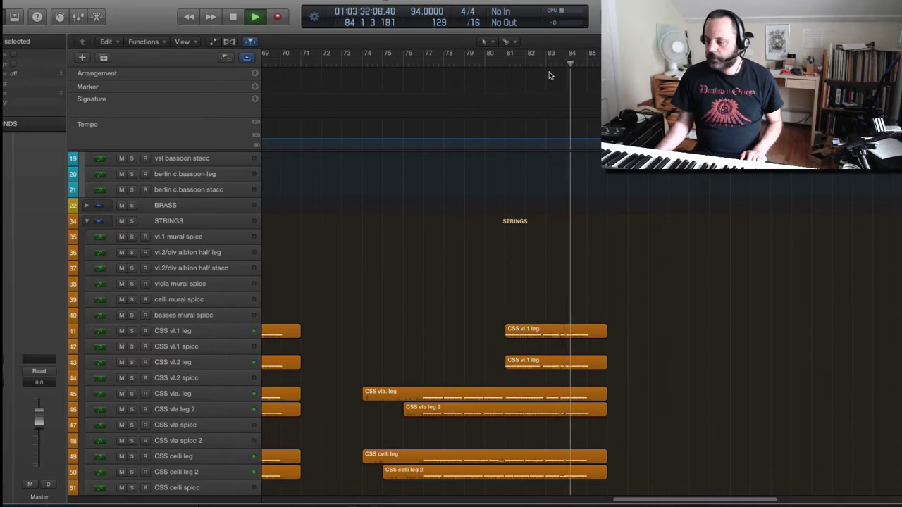
key("space")
- Play the extended wind and string passage from bar 76 to the end of bar 85
left_click(414, 64)
key("space")
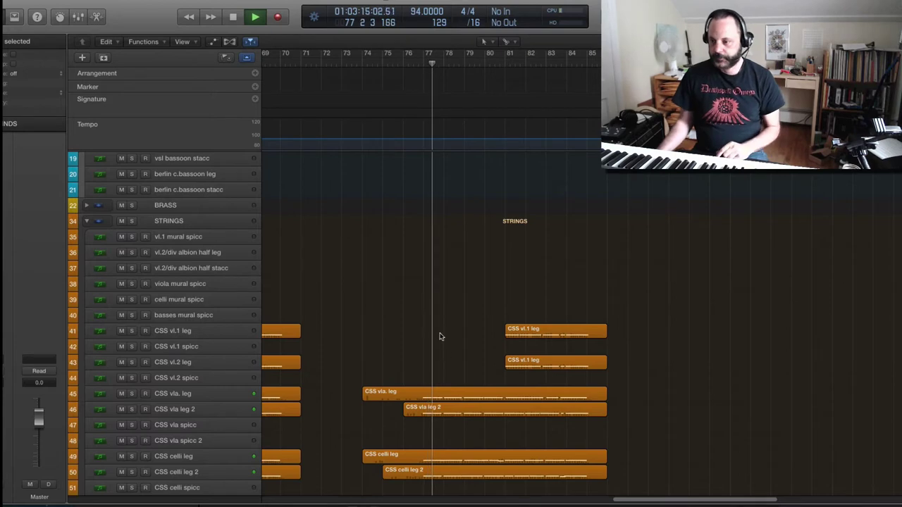
scroll(441, 336, "down", 3)
scroll(437, 325, "up", 3)
scroll(437, 327, "up", 5)
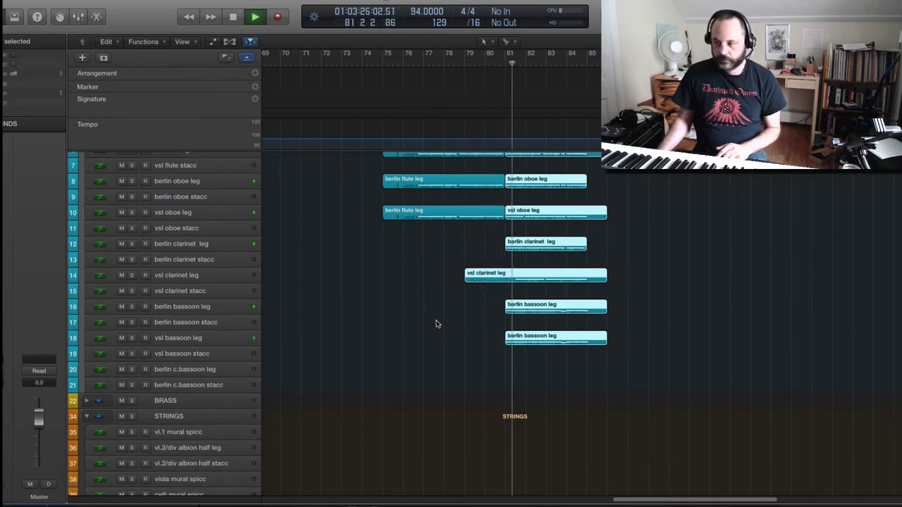
scroll(436, 325, "up", 3)
scroll(437, 325, "up", 2)
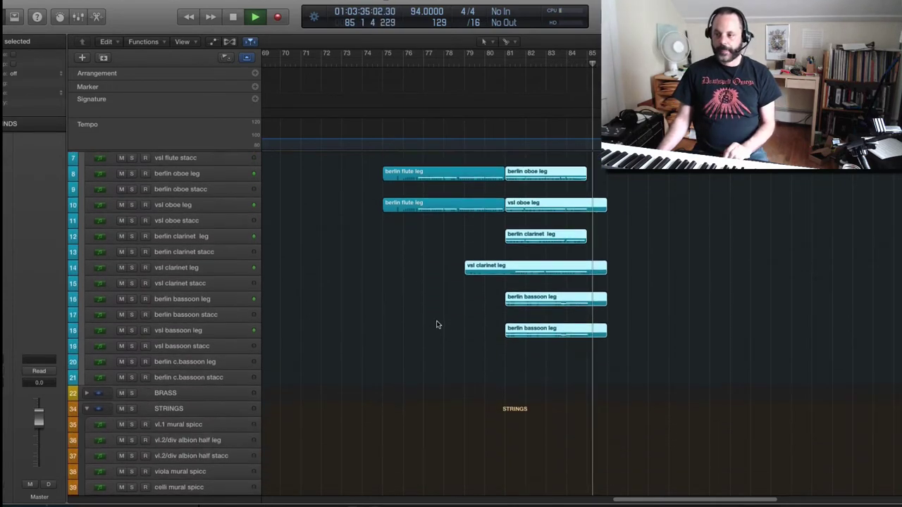
key("space")
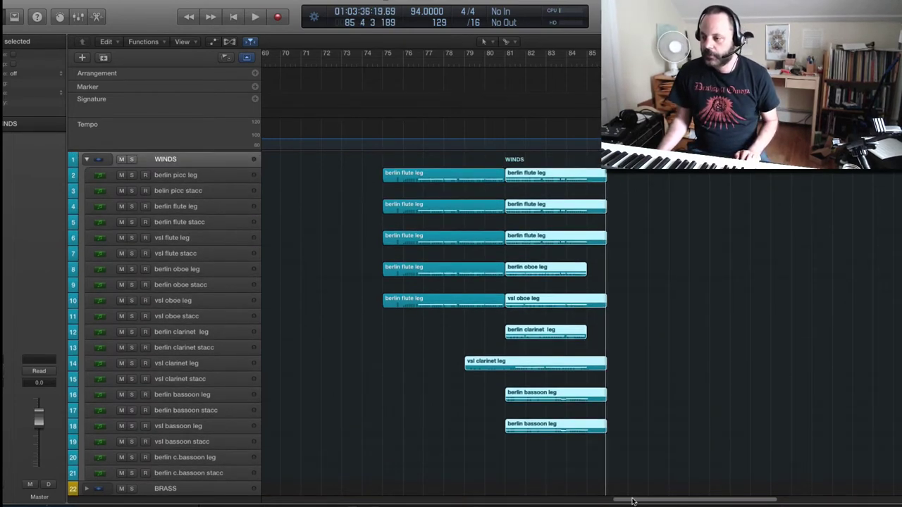
- Review the legato string regions before bar 86 and the empty bars following them in the arrangement
left_click_drag(633, 501, 662, 499)
scroll(637, 437, "down", 5)
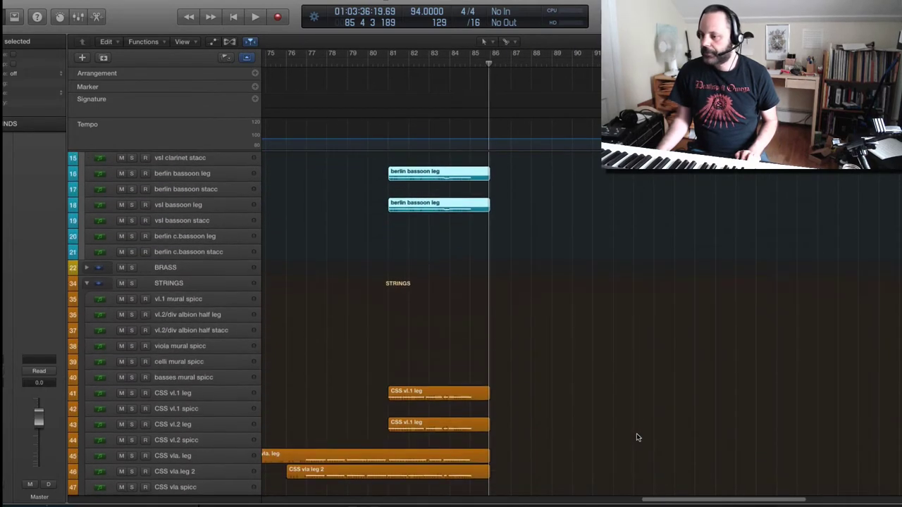
scroll(636, 435, "down", 5)
scroll(649, 436, "left", 3)
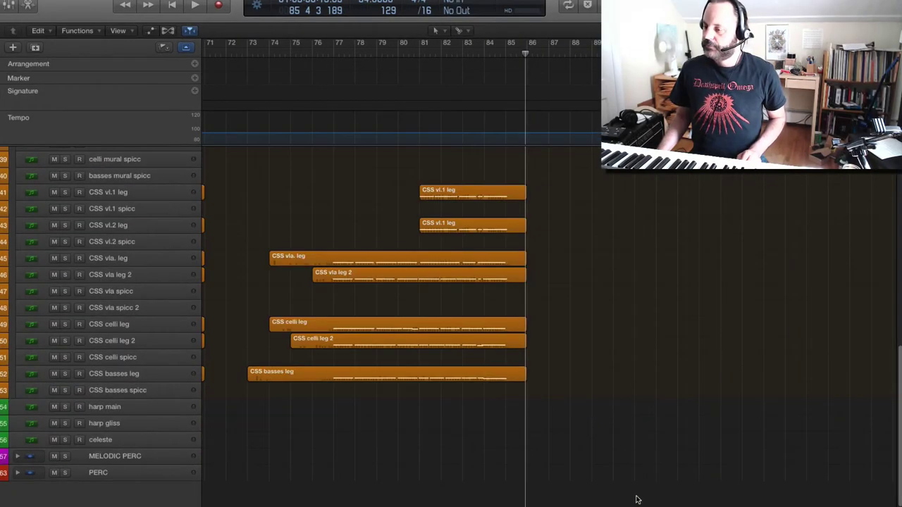
scroll(648, 436, "left", 8)
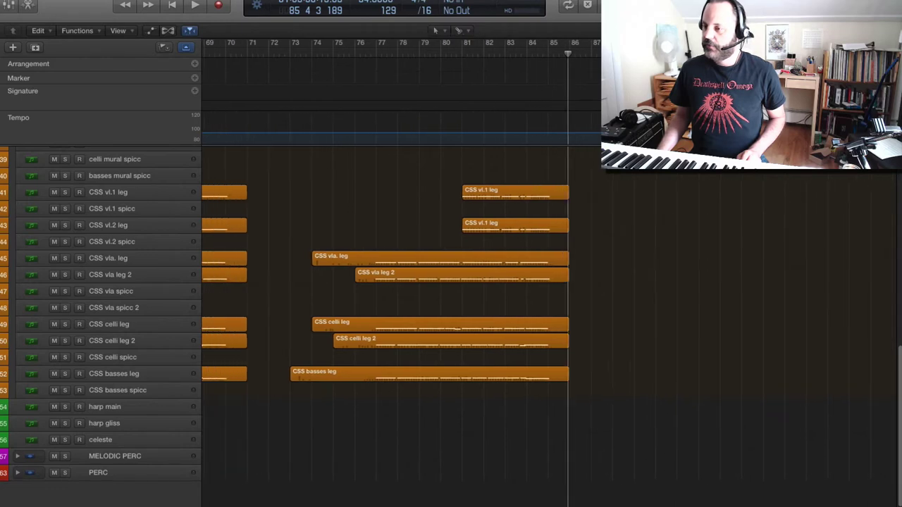
scroll(591, 504, "left", 4)
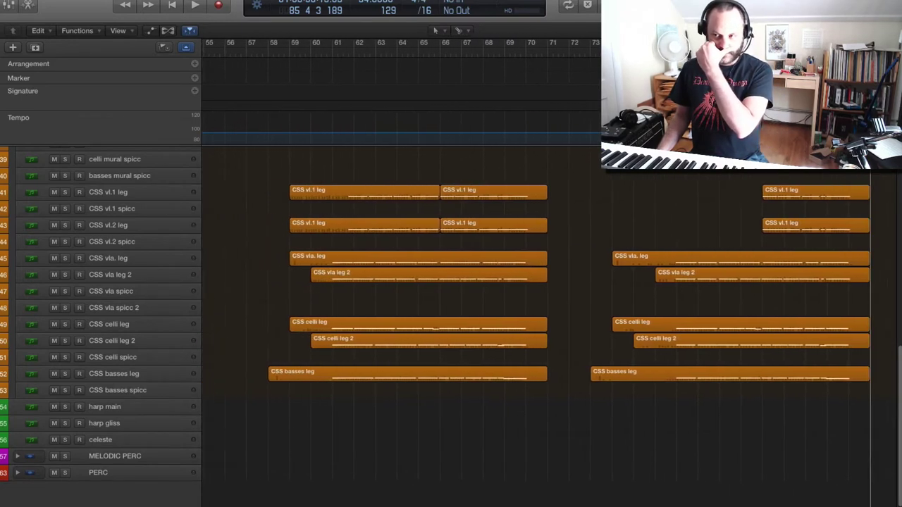
scroll(590, 504, "right", 7)
scroll(591, 504, "right", 6)
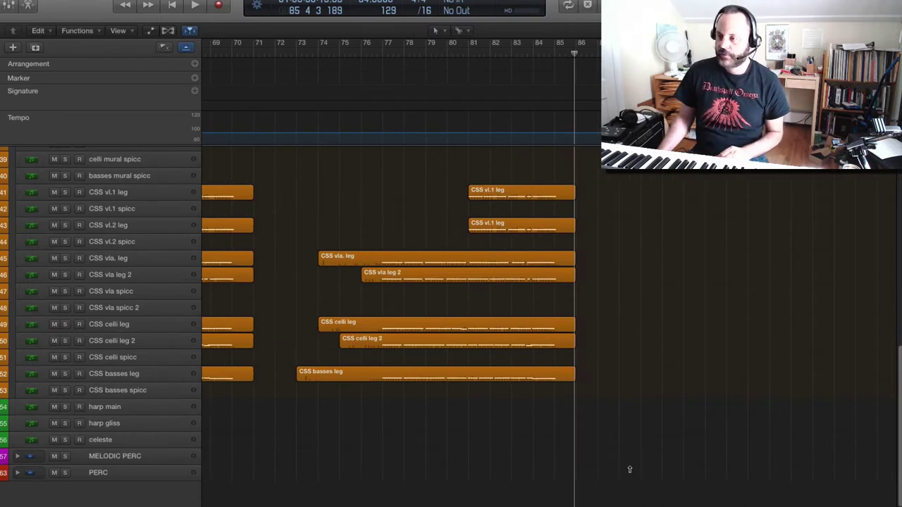
scroll(627, 486, "up", 1)
scroll(390, 273, "right", 1)
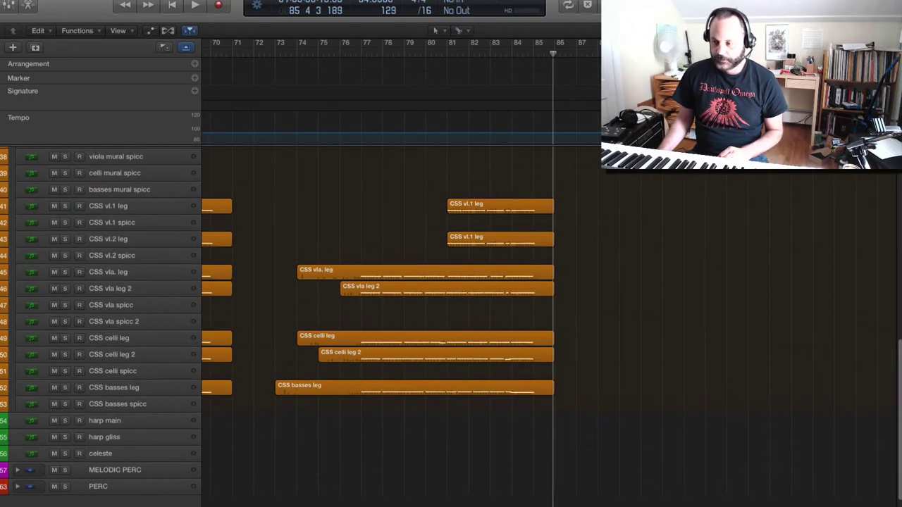
scroll(513, 274, "left", 1)
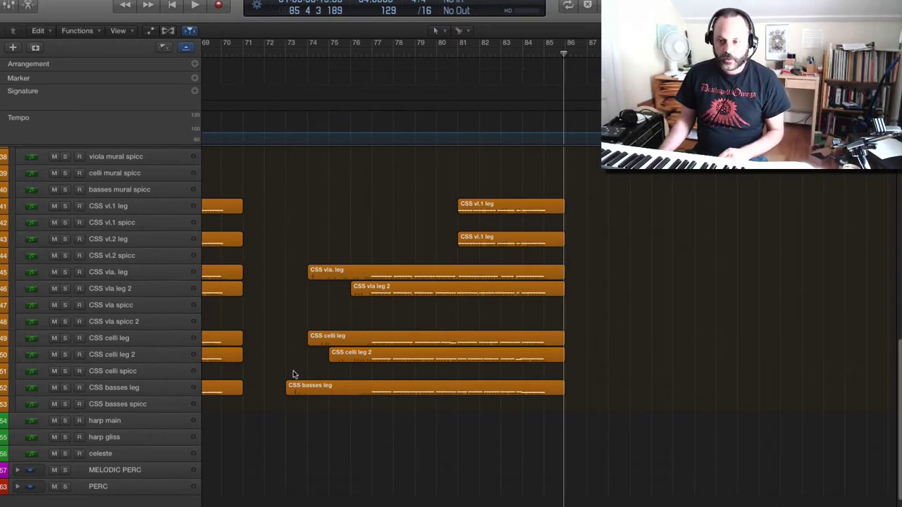
- Expand the BRASS track stack and select horn 1 as the record-enabled track
scroll(294, 374, "up", 5)
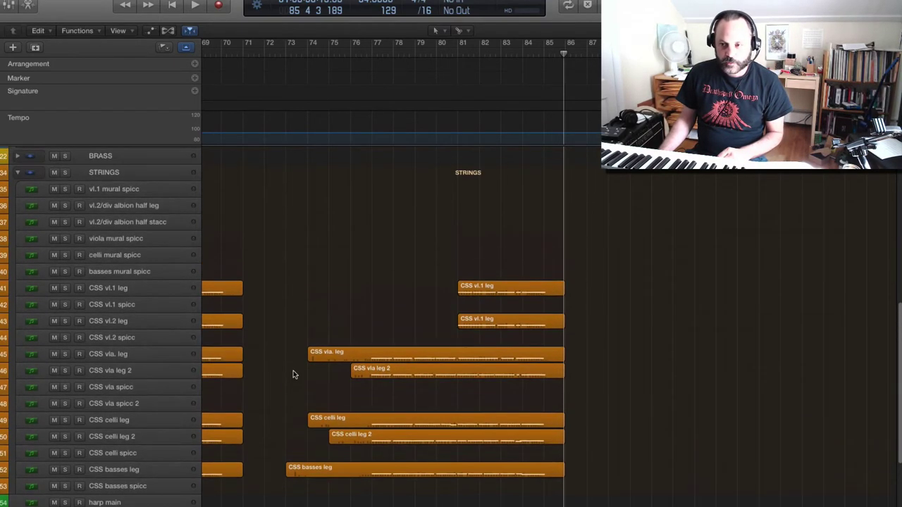
scroll(294, 374, "up", 1)
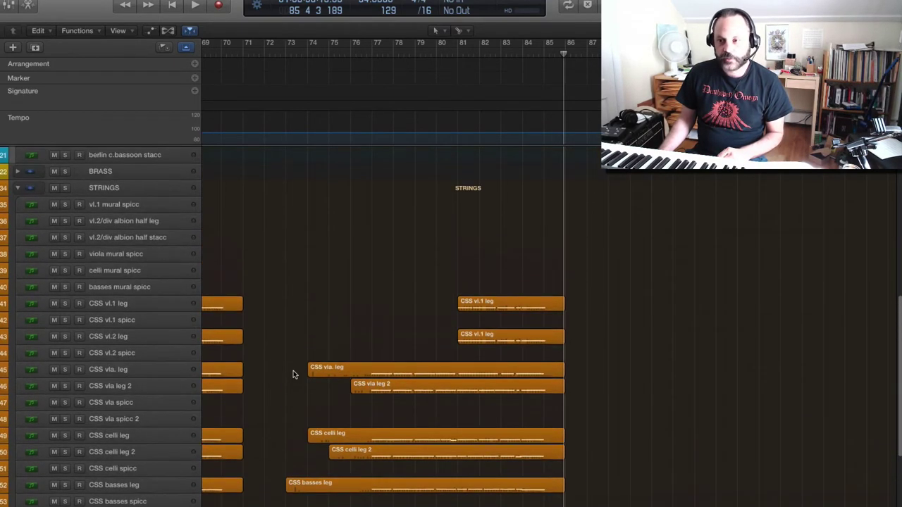
left_click(17, 172)
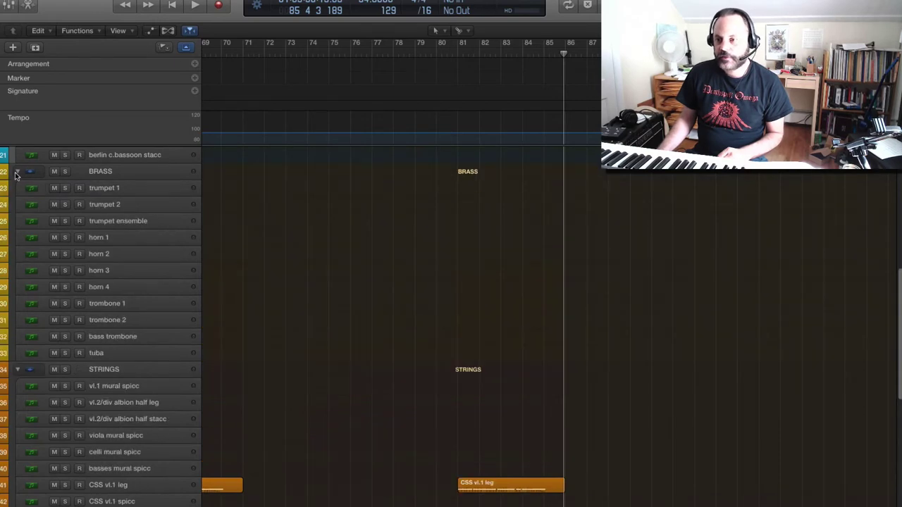
left_click(128, 242)
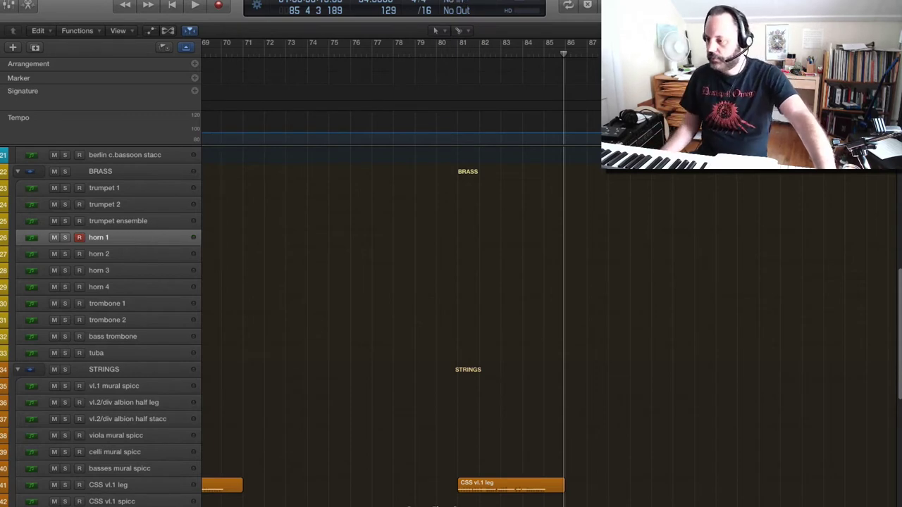
scroll(560, 477, "down", 6)
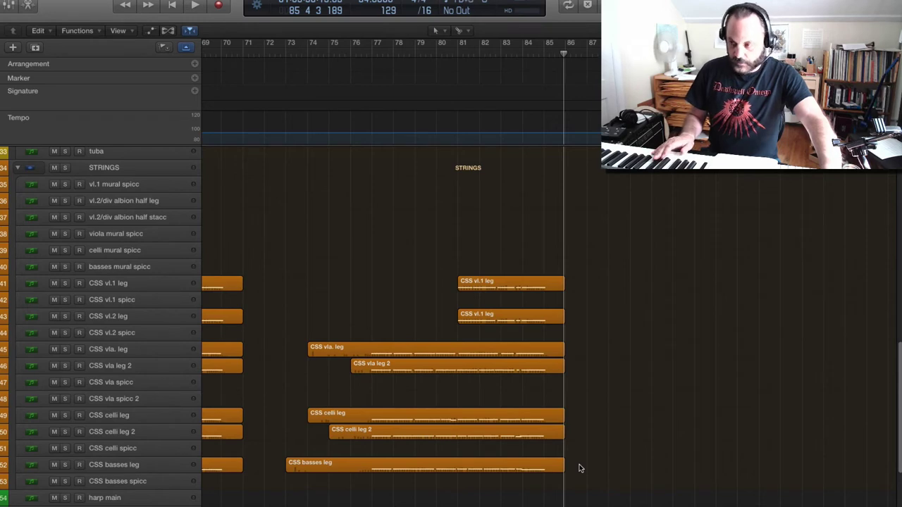
- Record a horn 1 melody from bar 86 to about bar 92
key("r")
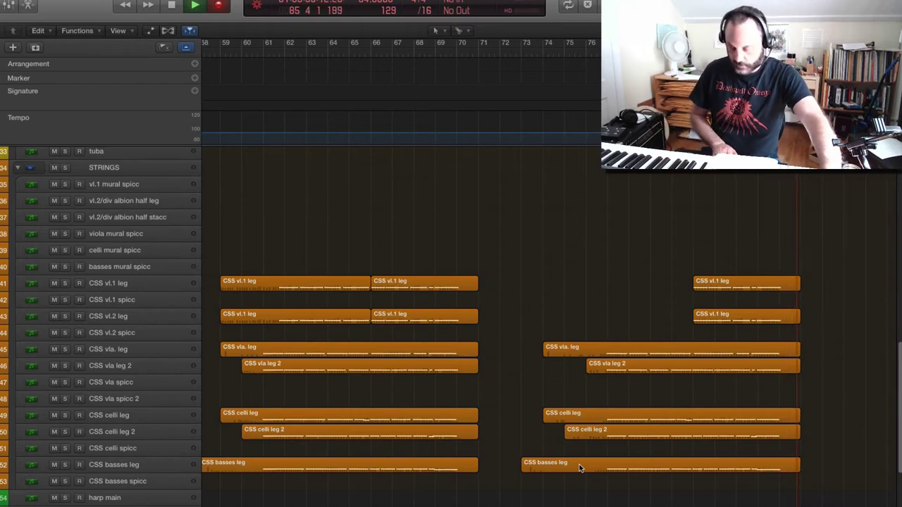
key("space")
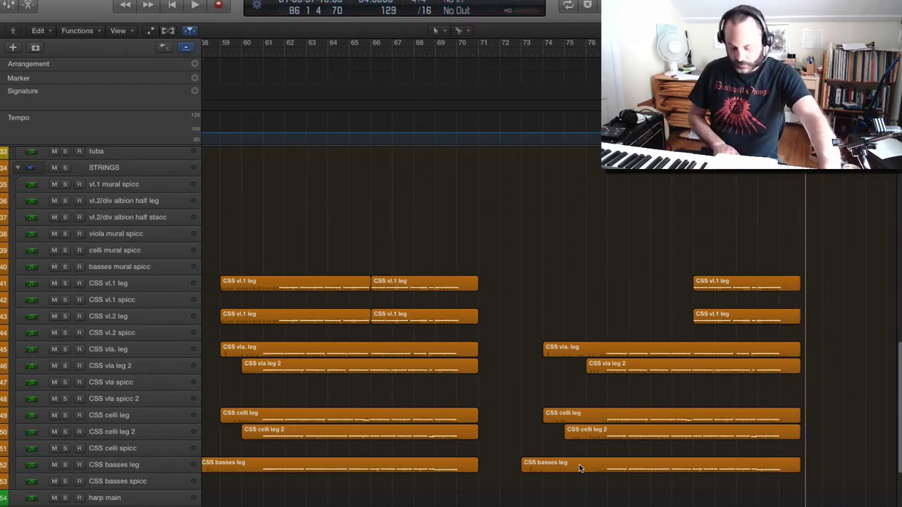
key("r")
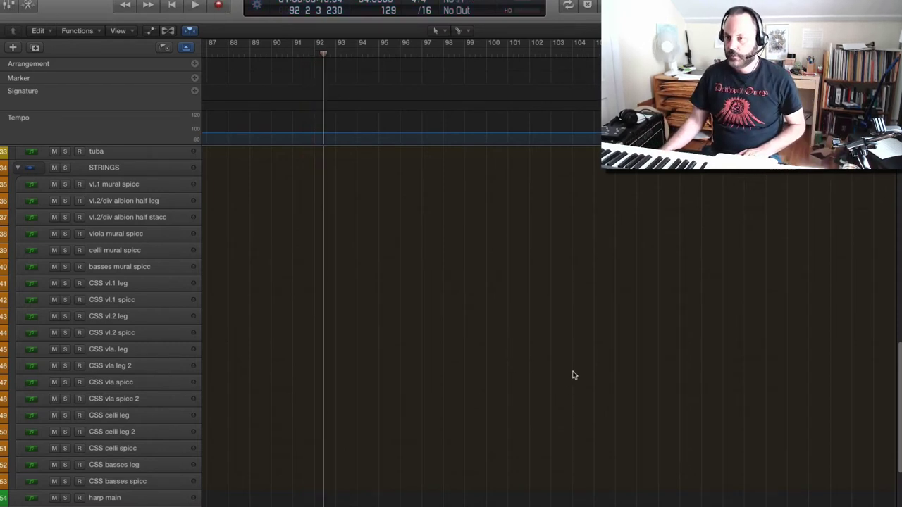
key("space")
scroll(621, 422, "up", 1)
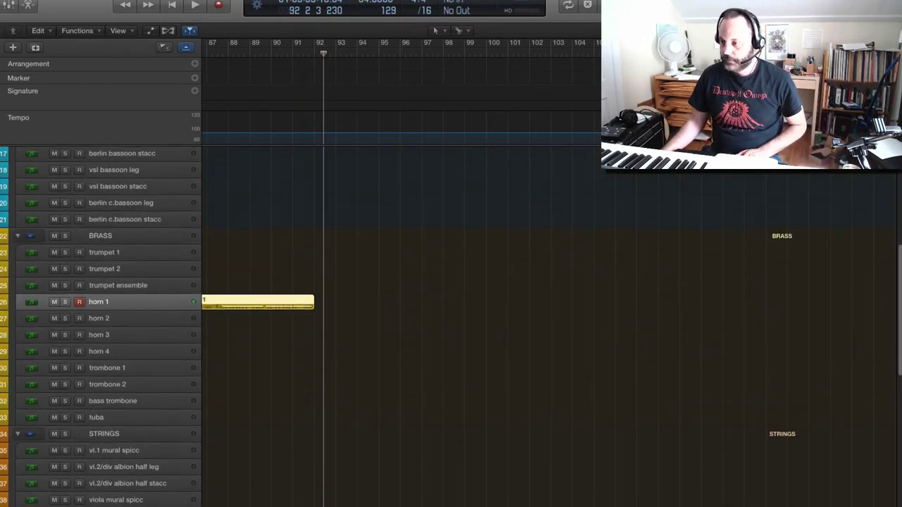
scroll(594, 308, "left", 5)
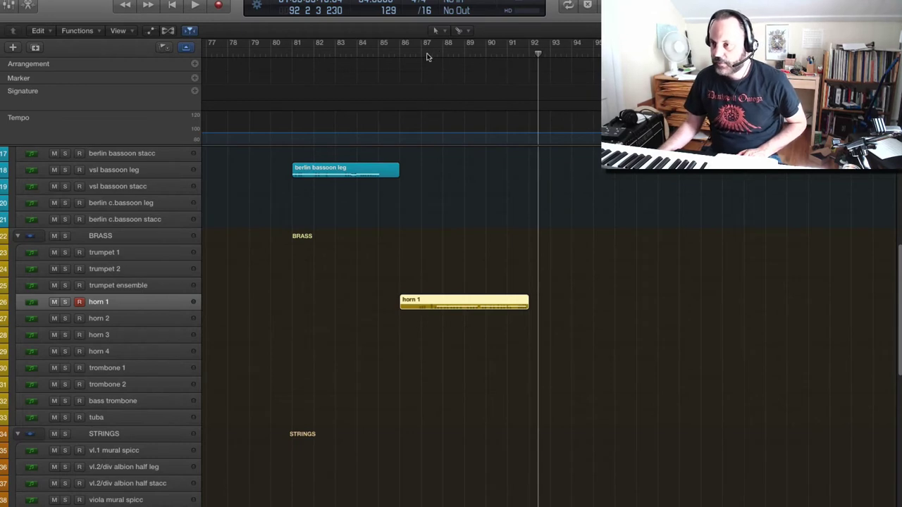
- Play the recorded horn 1 line from bar 87 into bar 90
left_click(428, 54)
key("space")
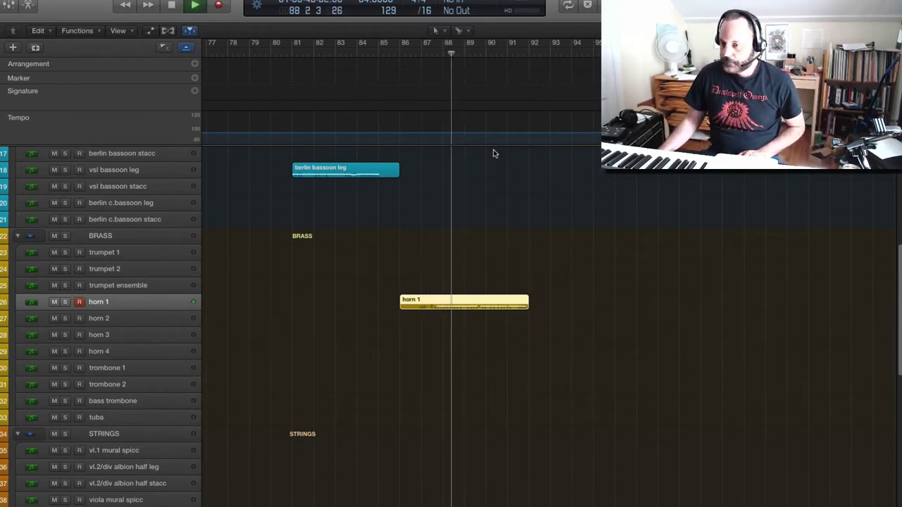
scroll(493, 154, "down", 4)
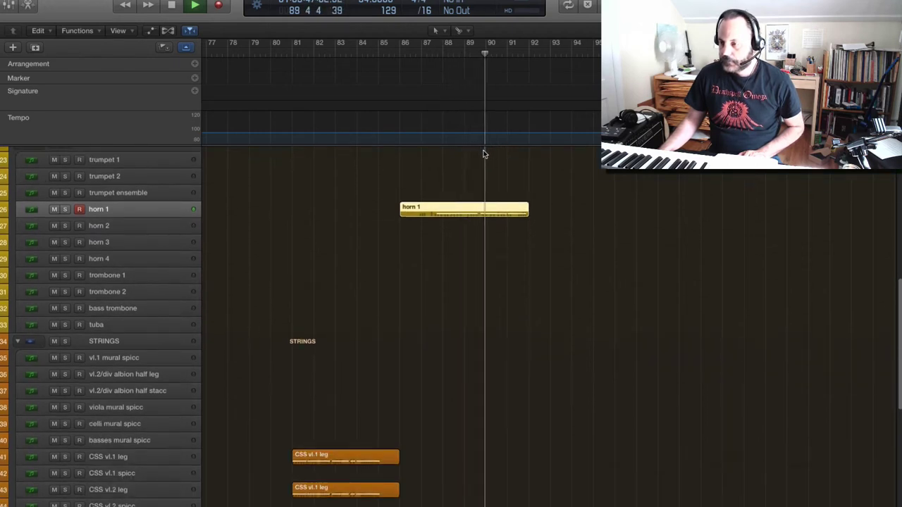
key("space")
- Open the horn 1 region in the Piano Roll and extend the start of bar 89's first B2 note back to 89 1 4 81
left_click(522, 176)
double_click(485, 208)
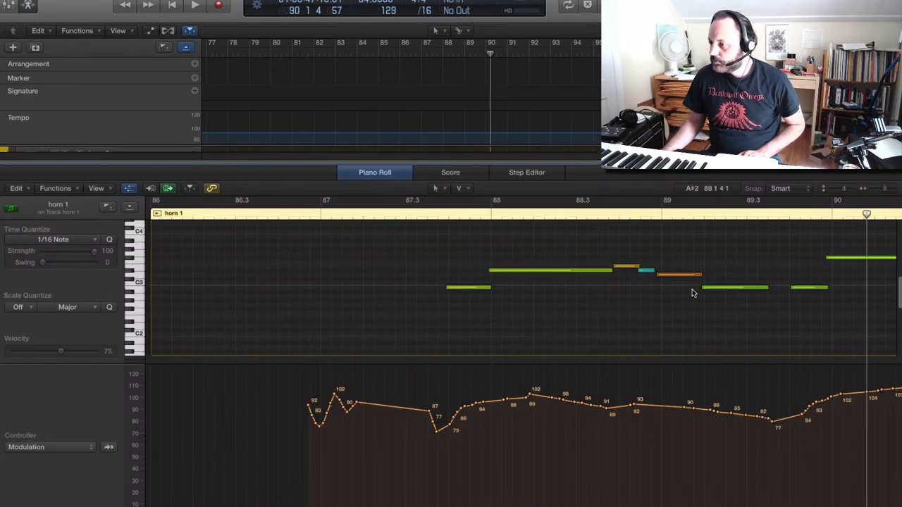
left_click_drag(703, 286, 698, 290)
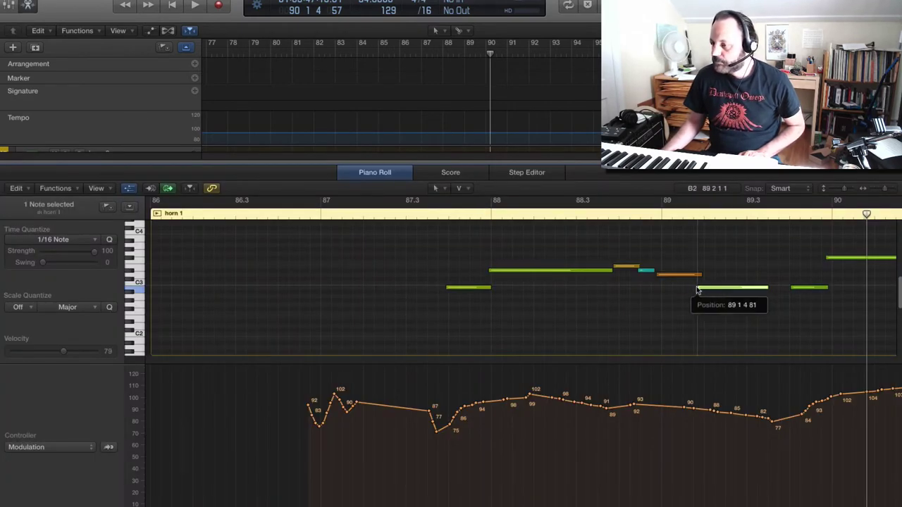
scroll(522, 352, "right", 10)
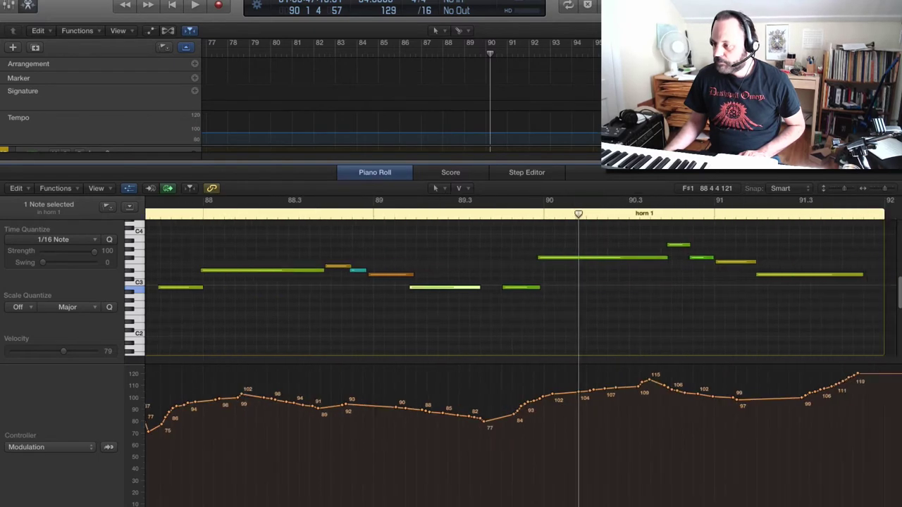
scroll(438, 355, "left", 4)
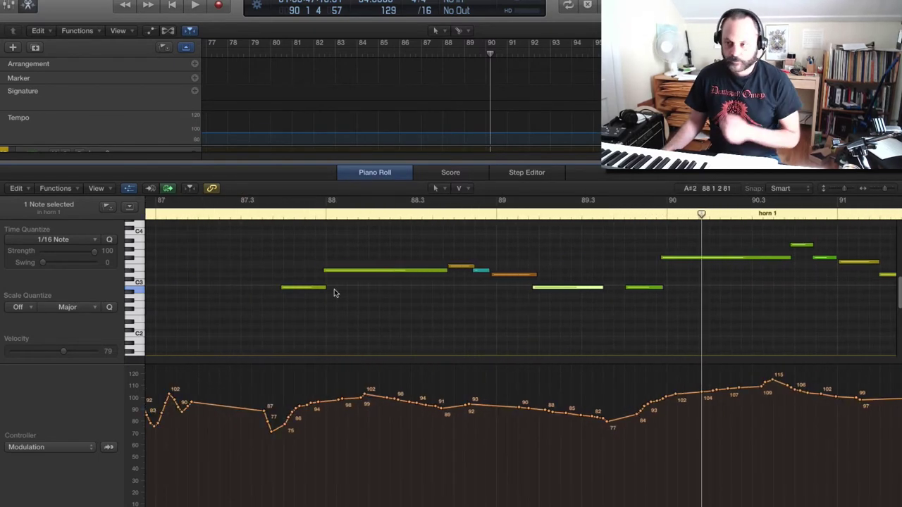
- Play the horn line from bar 87 beat 3, shorten the long D#3 at bar 88 and start it slightly earlier
left_click(274, 215)
key("space")
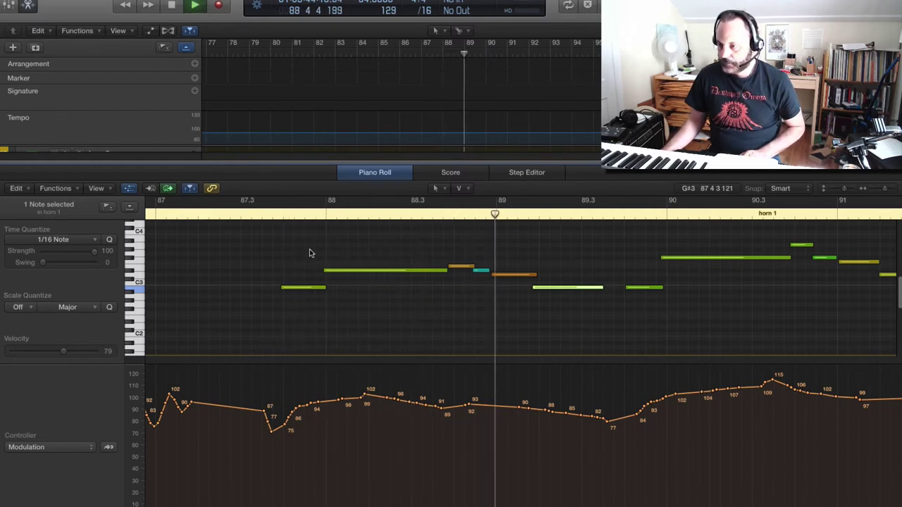
key("space")
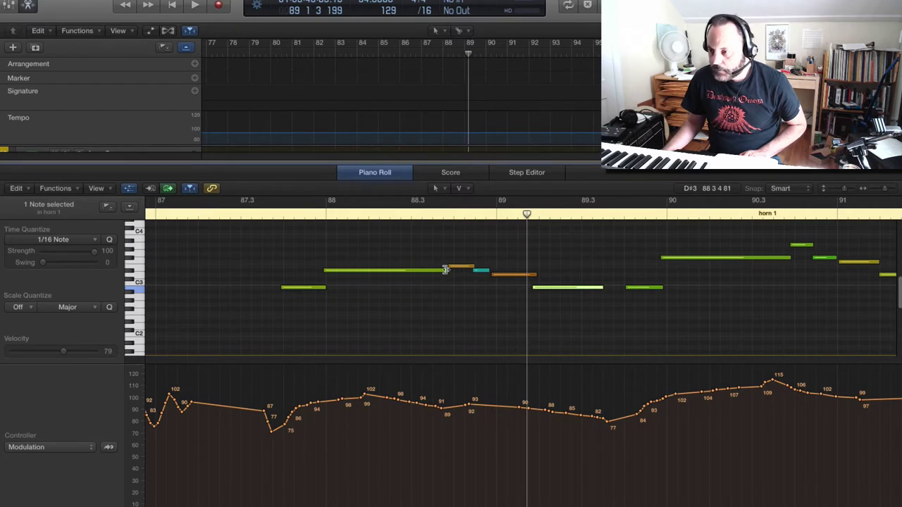
left_click_drag(446, 270, 435, 274)
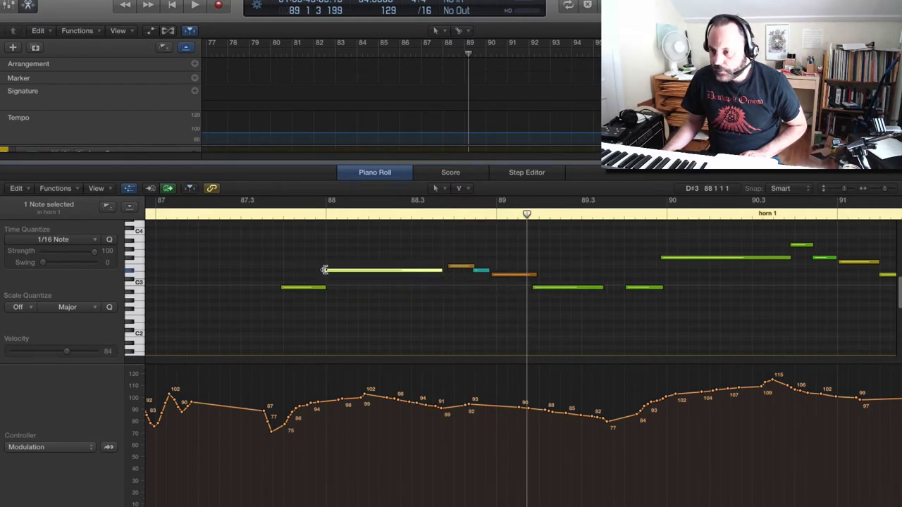
left_click(324, 270)
- Replay the horn line through bar 90 and shorten the long F#3 note at bar 90 to a length of 0 2 3 149
left_click(263, 216)
key("space")
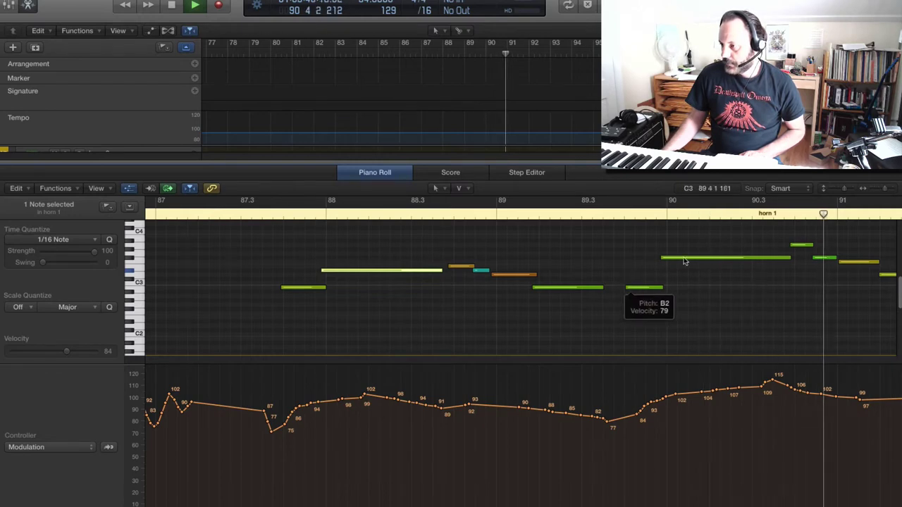
key("space")
left_click_drag(271, 258, 267, 258)
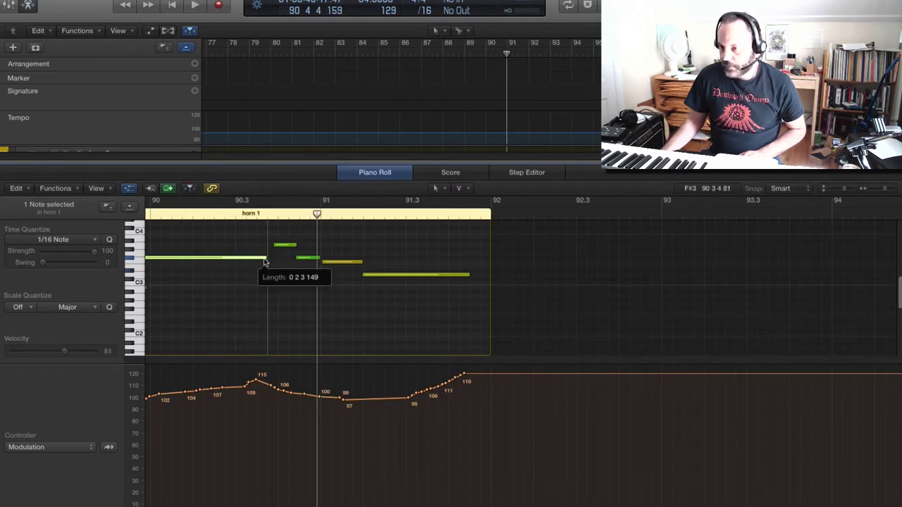
- Play the horn line from bar 90 beat 4, start its last two notes, F3 and D#3, slightly earlier, and close the Piano Roll
double_click(267, 214)
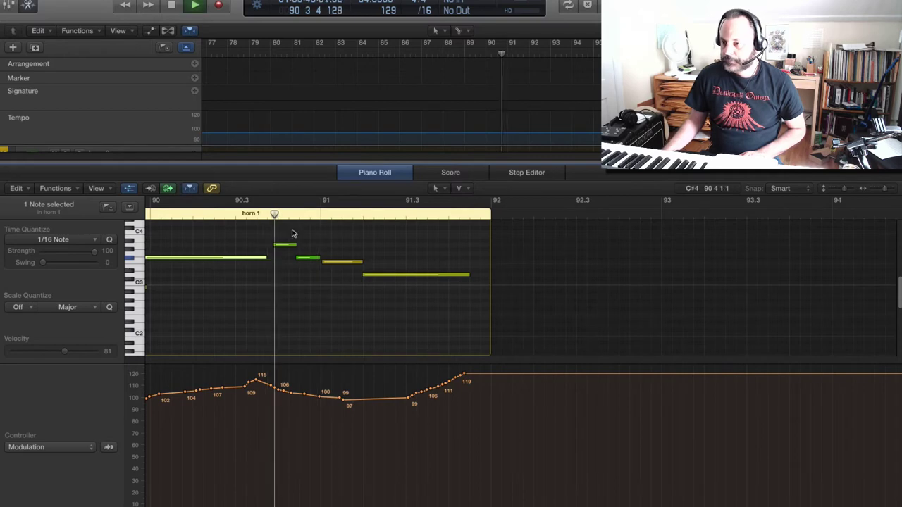
key("space")
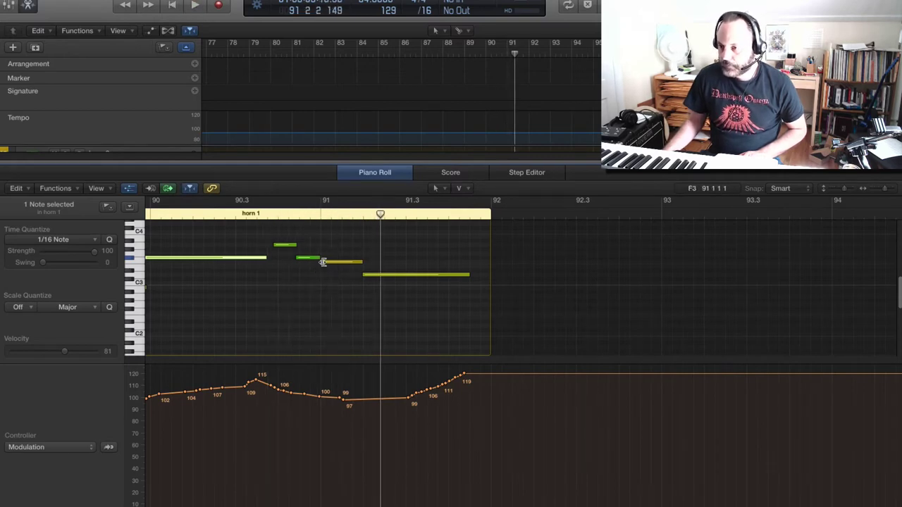
left_click_drag(322, 262, 359, 274)
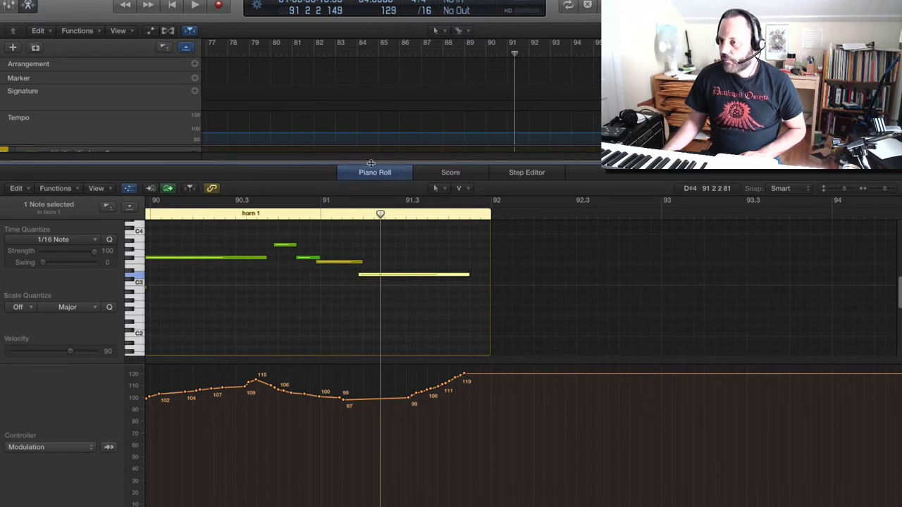
key("p")
- Copy the cleaned-up horn 1 region to the horn 2 track at the same position and play both from bar 87 into bar 92
scroll(515, 244, "up", 5)
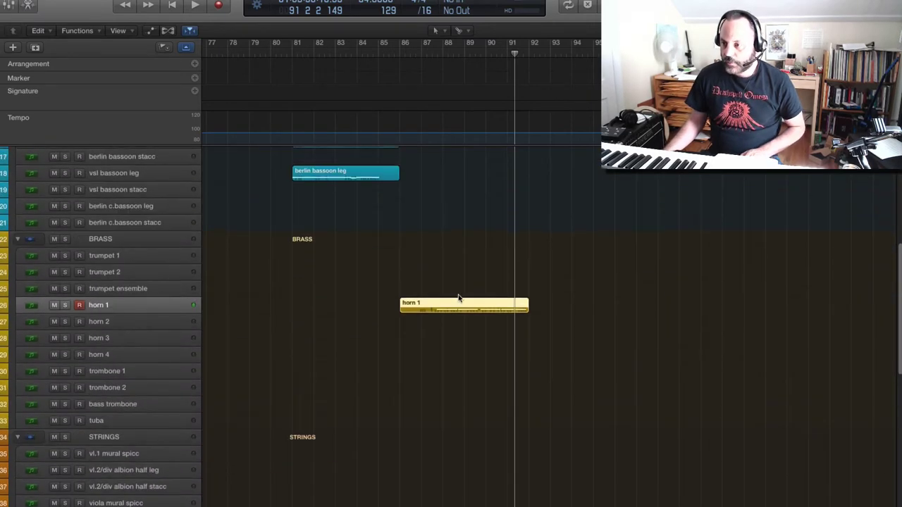
left_click_drag(455, 307, 455, 324)
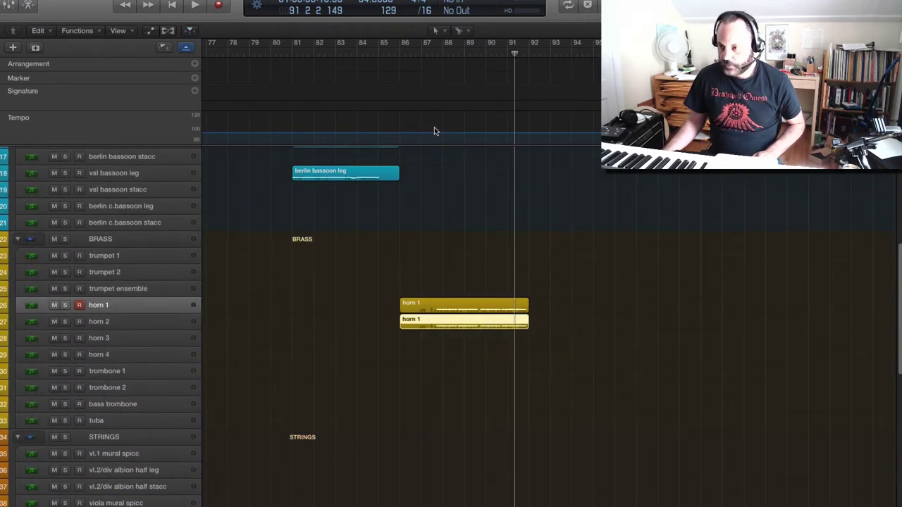
double_click(421, 55)
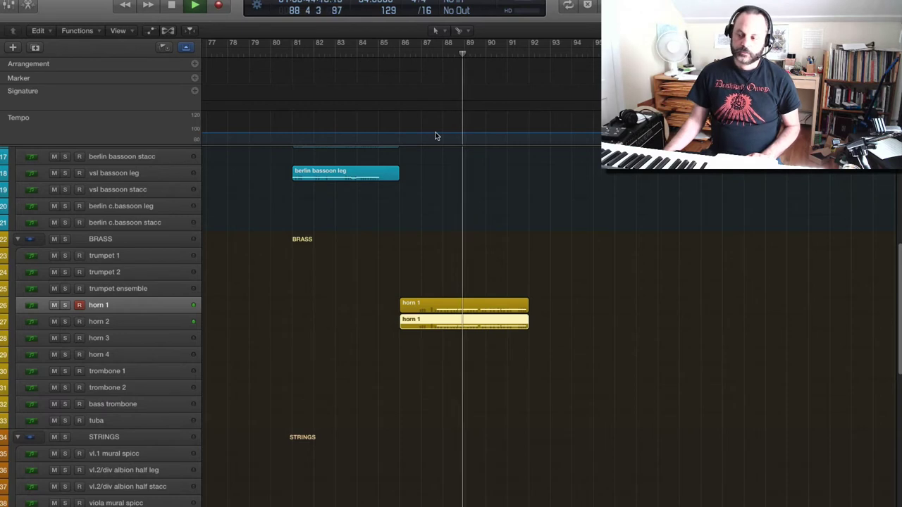
scroll(437, 138, "down", 5)
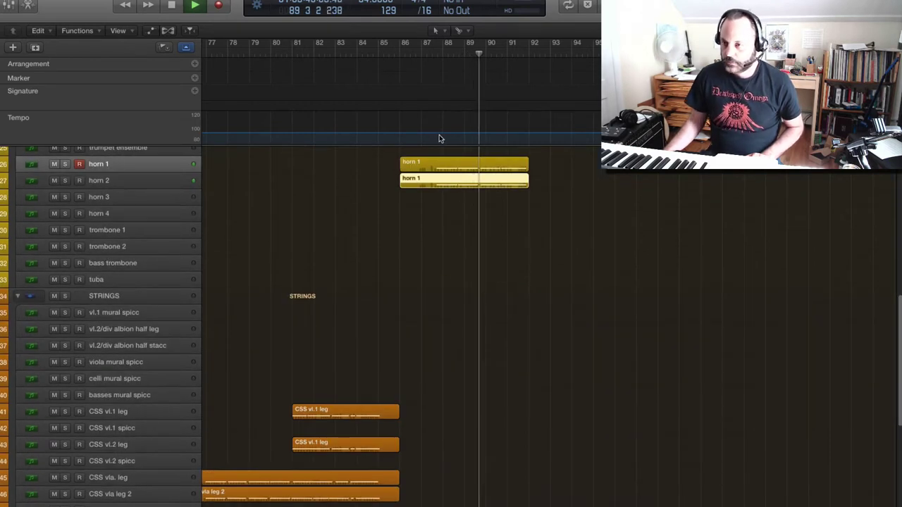
scroll(451, 210, "up", 2)
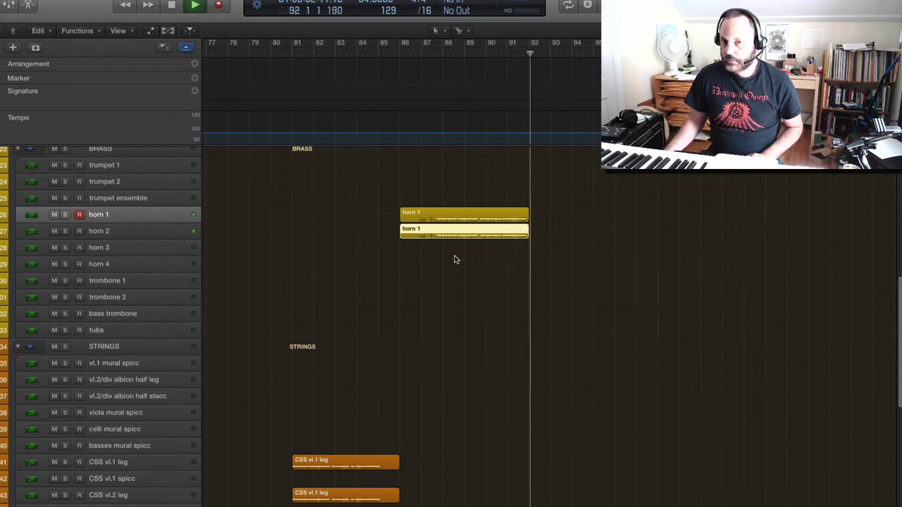
key("space")
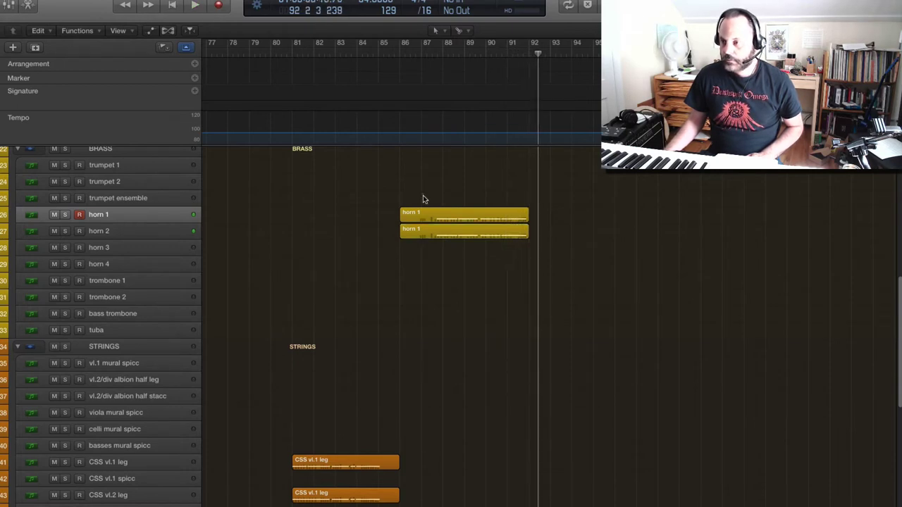
- Copy both horn regions to the horn 3 and horn 4 tracks at the same position and play all four from bar 87
left_click_drag(423, 197, 440, 263)
double_click(421, 51)
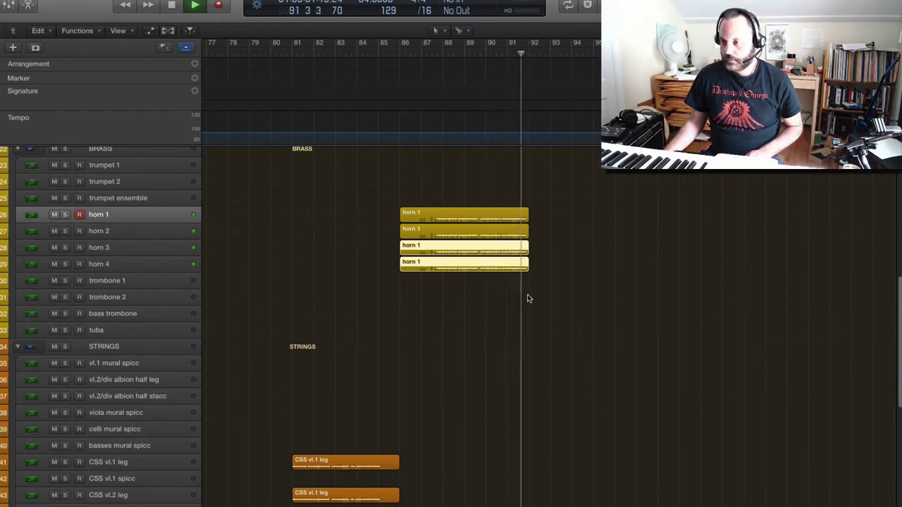
key("space")
- Remove the copied region from the horn 3 track and play the remaining three horn parts from bar 86 into bar 92
left_click_drag(552, 260, 492, 266)
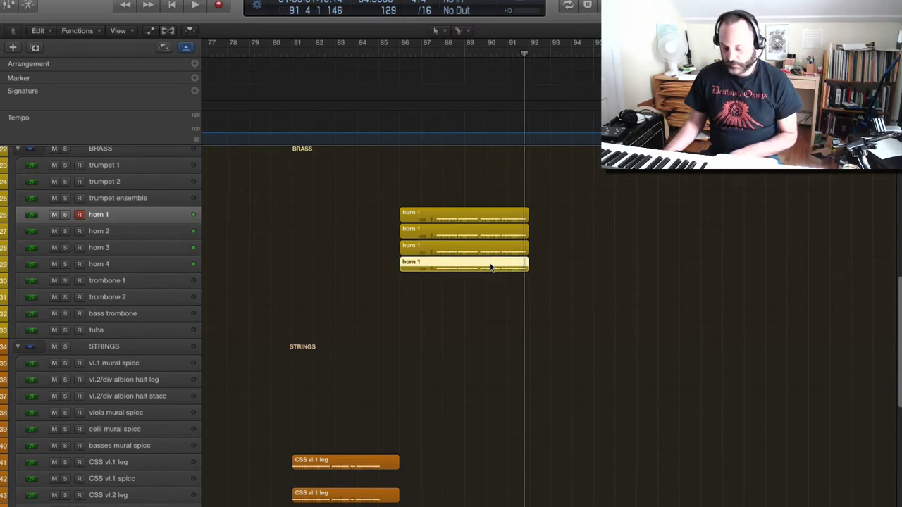
left_click(491, 176)
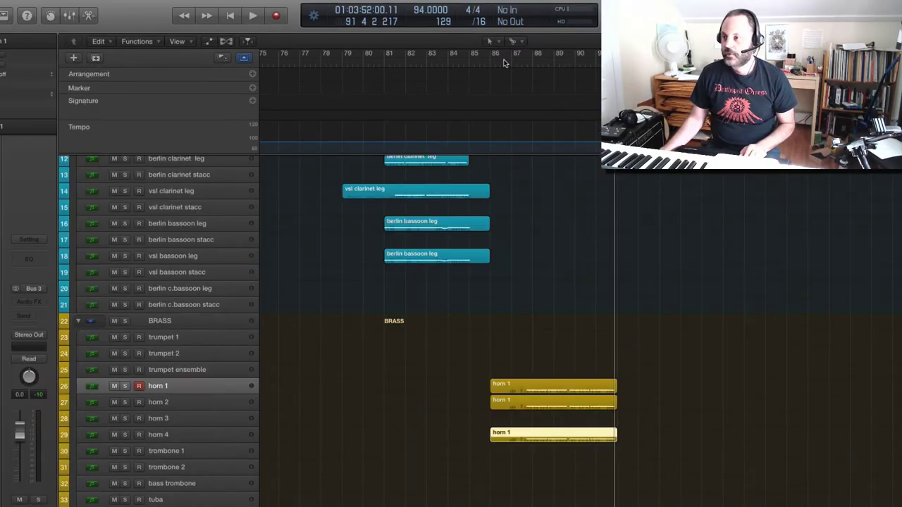
left_click(503, 65)
key("space")
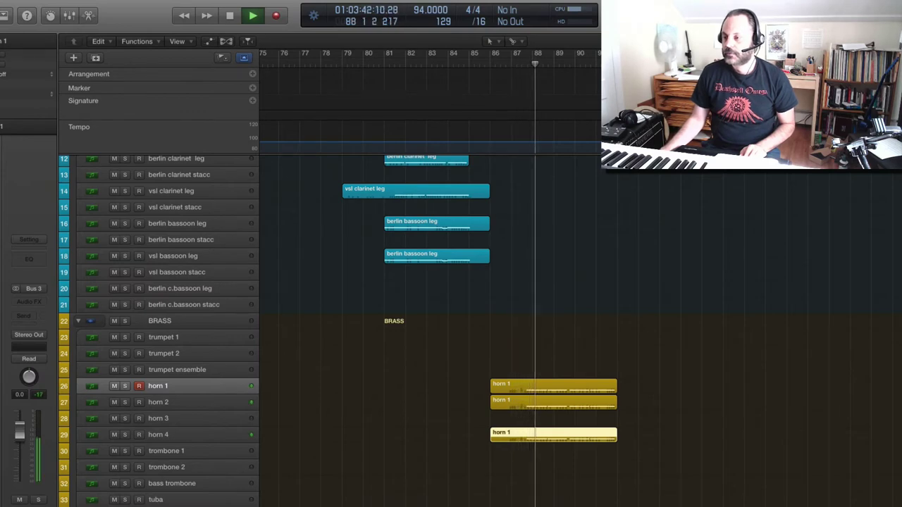
scroll(666, 265, "down", 6)
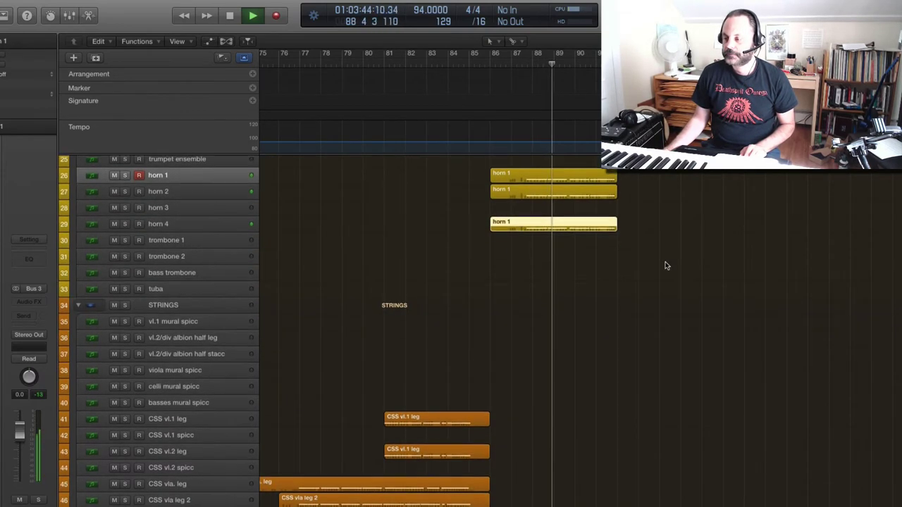
scroll(666, 266, "down", 5)
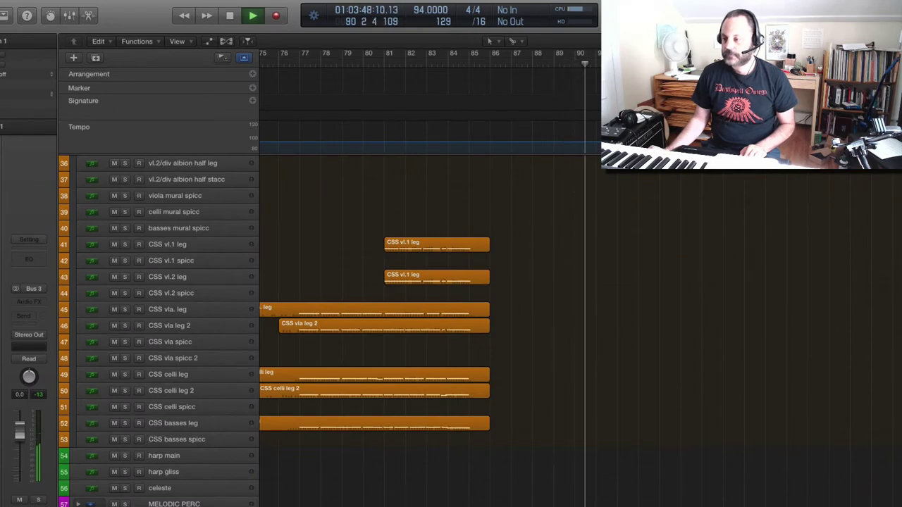
scroll(430, 317, "left", 4)
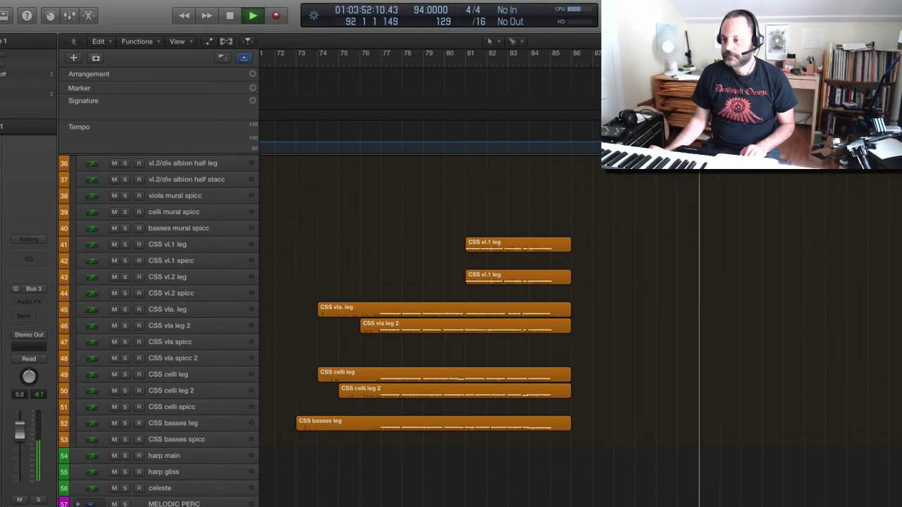
key("space")
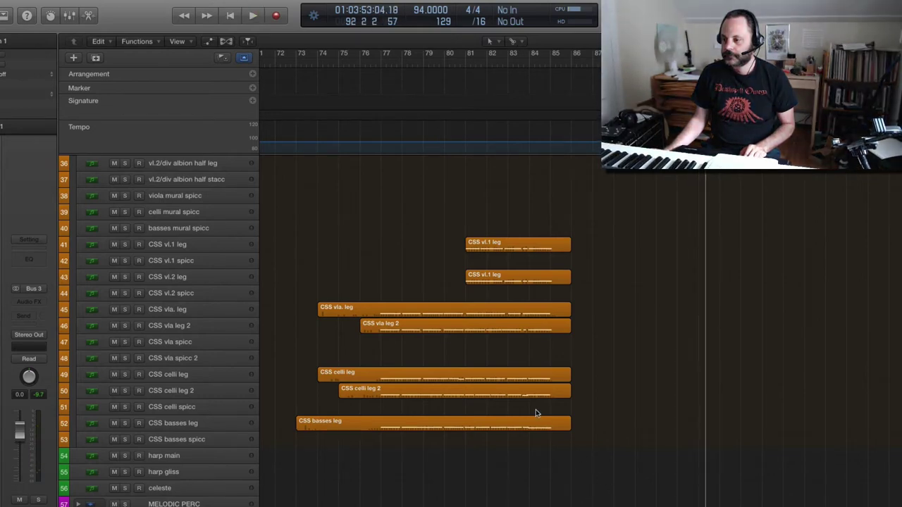
- Copy the CSS viola, celli and basses legato regions, both viola and both celli parts included, 11 bars later on their own tracks
left_click_drag(369, 296, 445, 451)
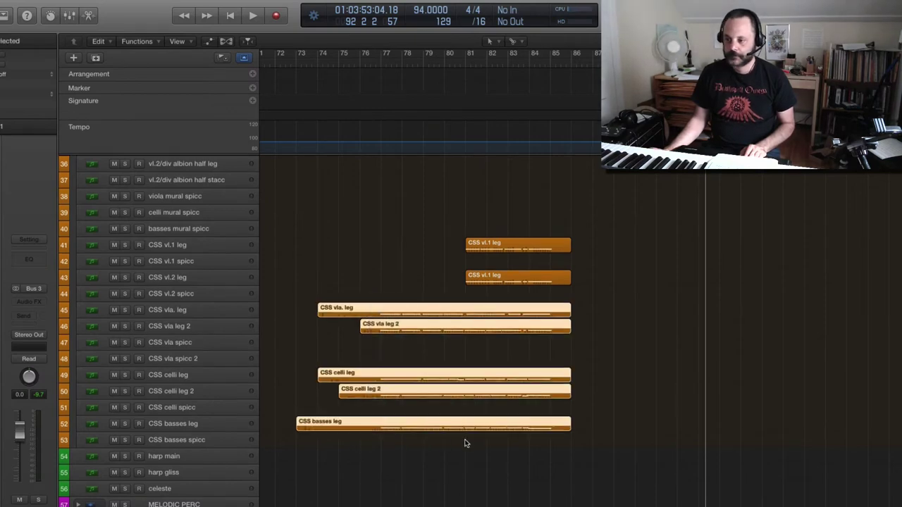
scroll(462, 441, "up", 3)
scroll(462, 434, "down", 5)
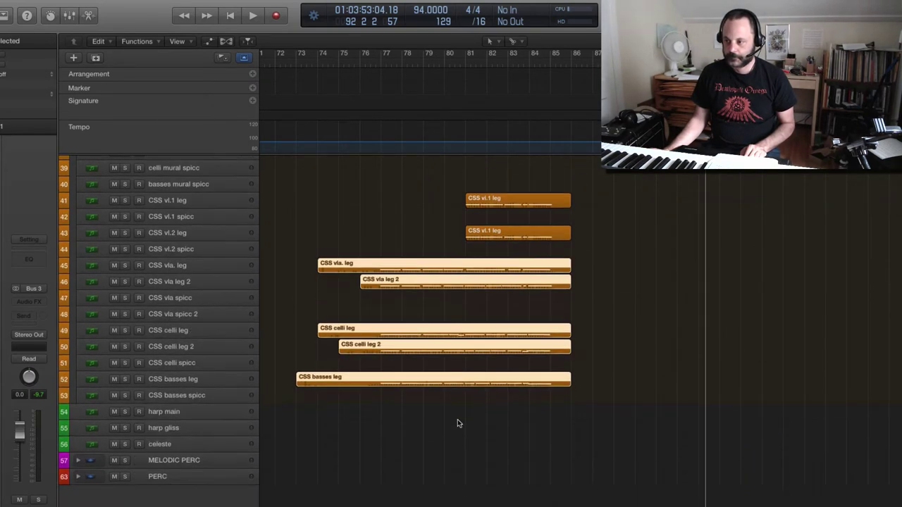
left_click(324, 288)
left_click_drag(324, 250, 406, 392)
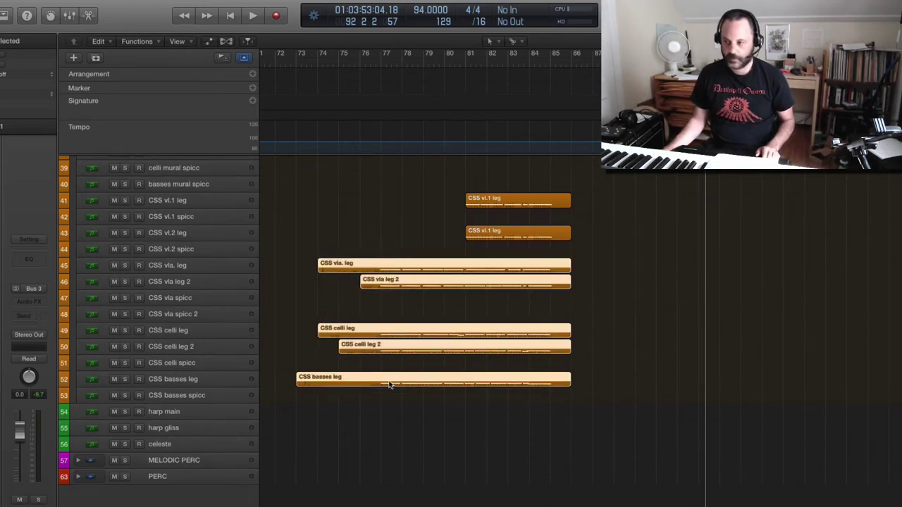
scroll(464, 395, "up", 6)
scroll(464, 395, "down", 2)
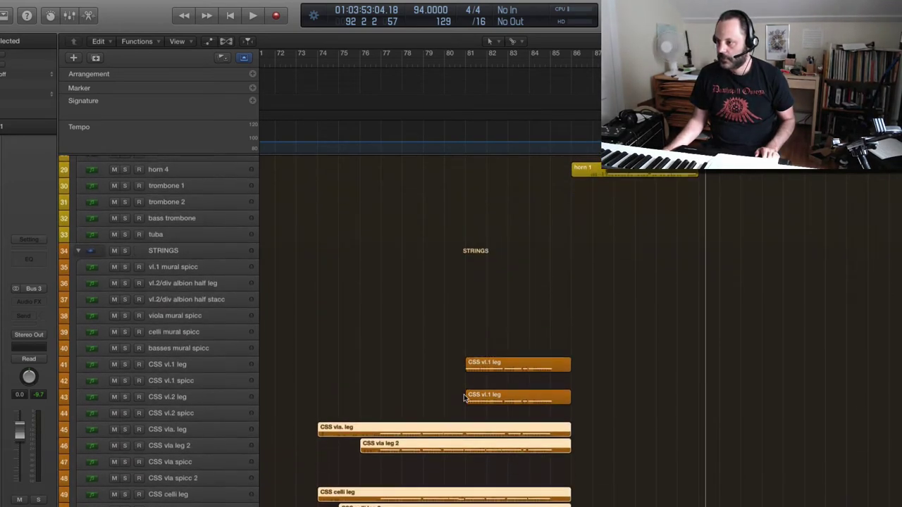
scroll(447, 409, "down", 2)
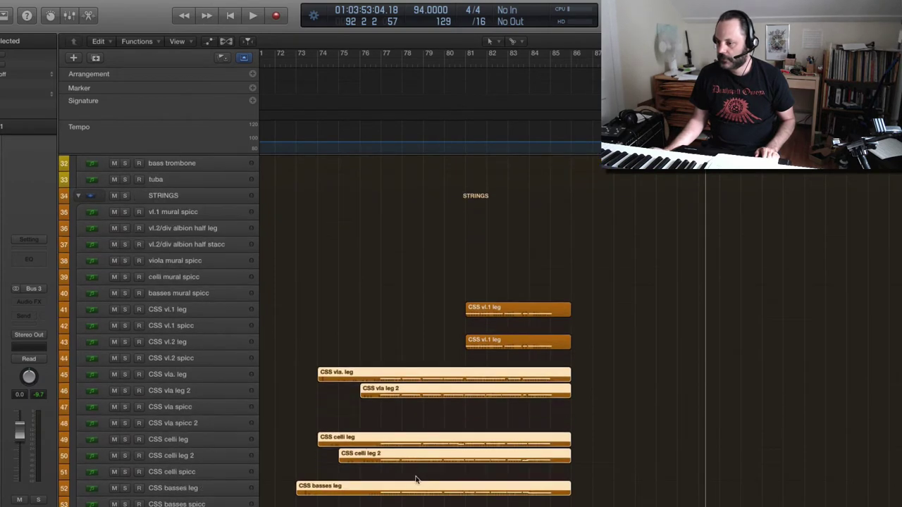
left_click_drag(411, 492, 644, 493)
scroll(635, 462, "up", 3)
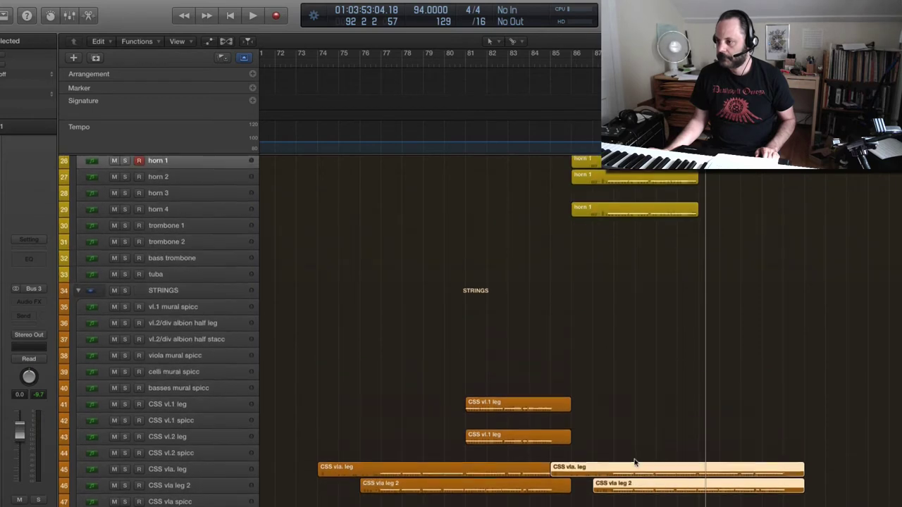
scroll(634, 461, "down", 2)
scroll(633, 462, "down", 4)
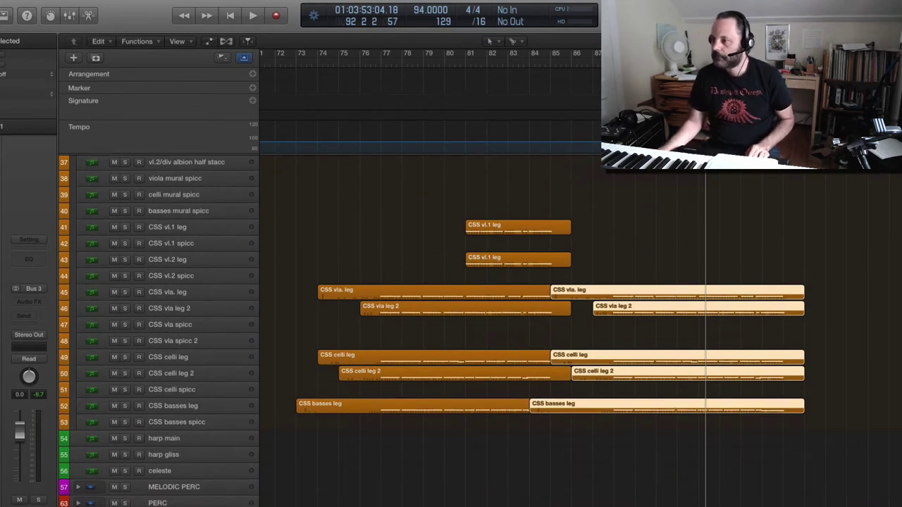
- Play the horns together with the copied low strings from bar 87 into bar 93, and replay the passage from bar 87 into bar 90
key("space")
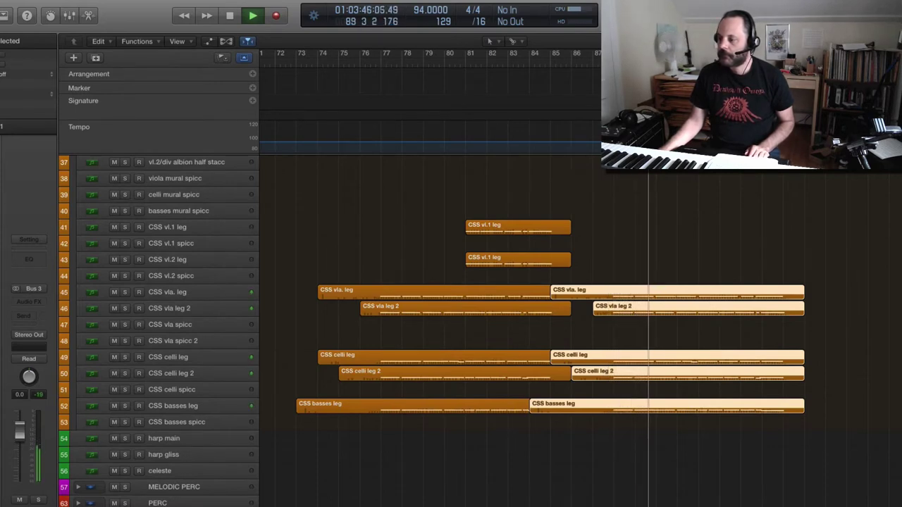
scroll(571, 191, "up", 5)
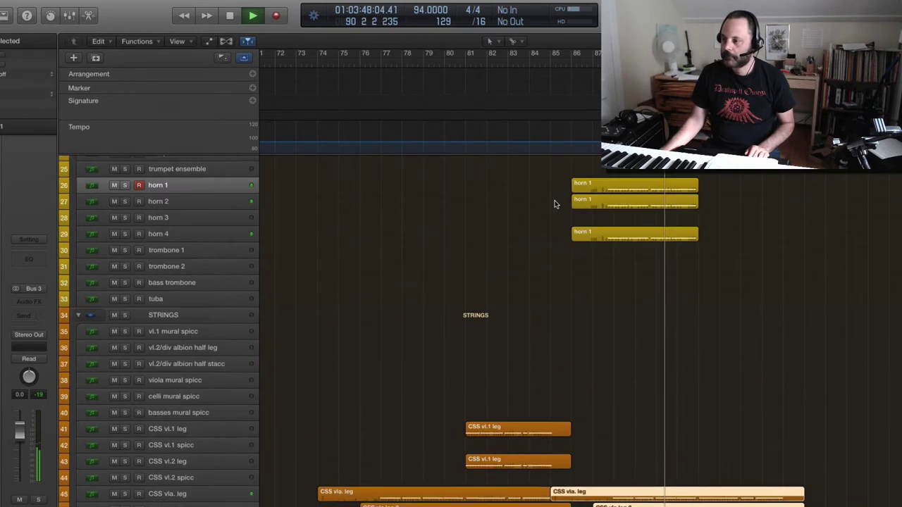
scroll(555, 205, "down", 1)
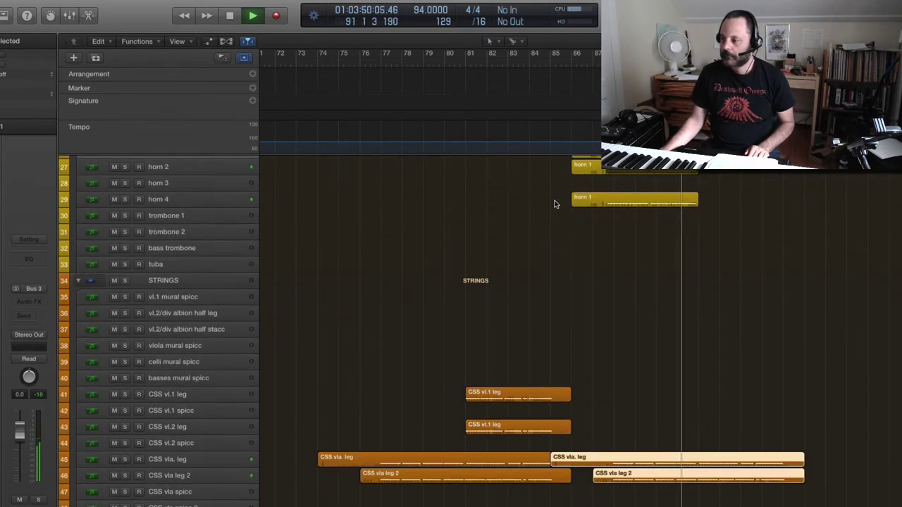
scroll(554, 204, "down", 3)
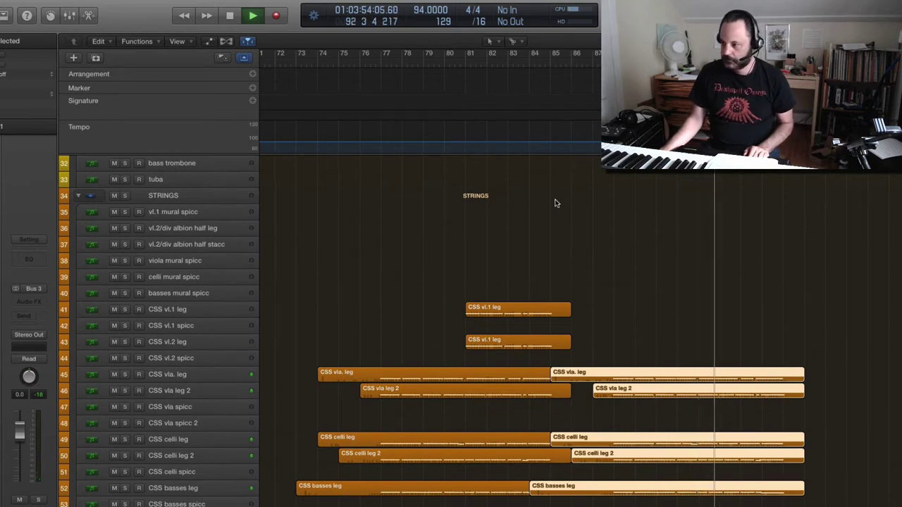
scroll(556, 204, "up", 1)
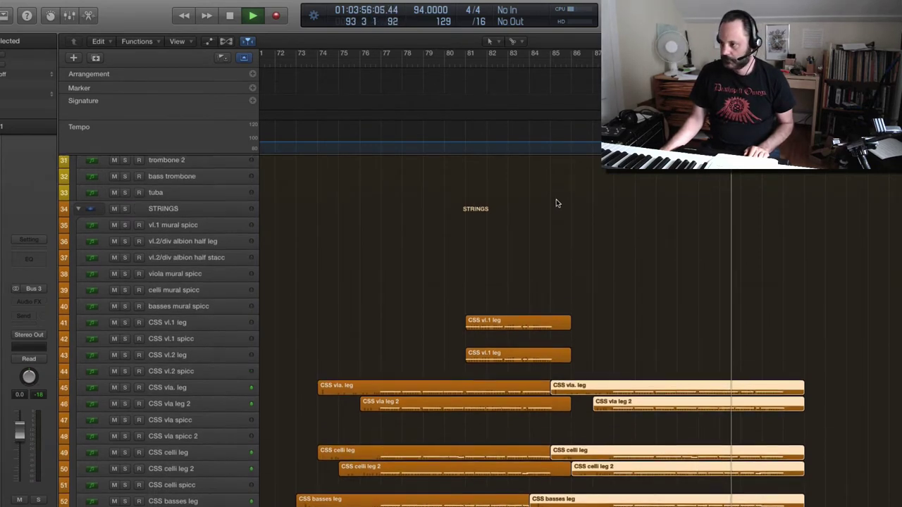
scroll(564, 197, "up", 6)
key("space")
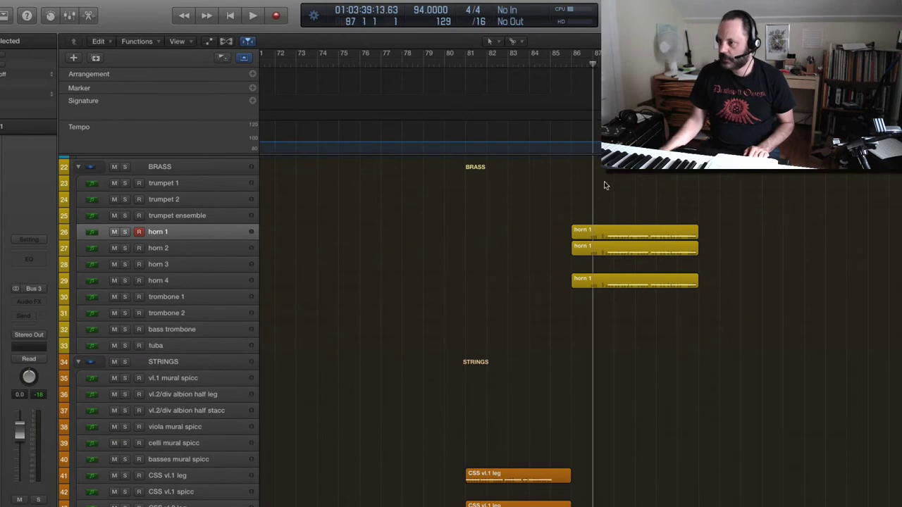
scroll(605, 194, "down", 4)
key("space")
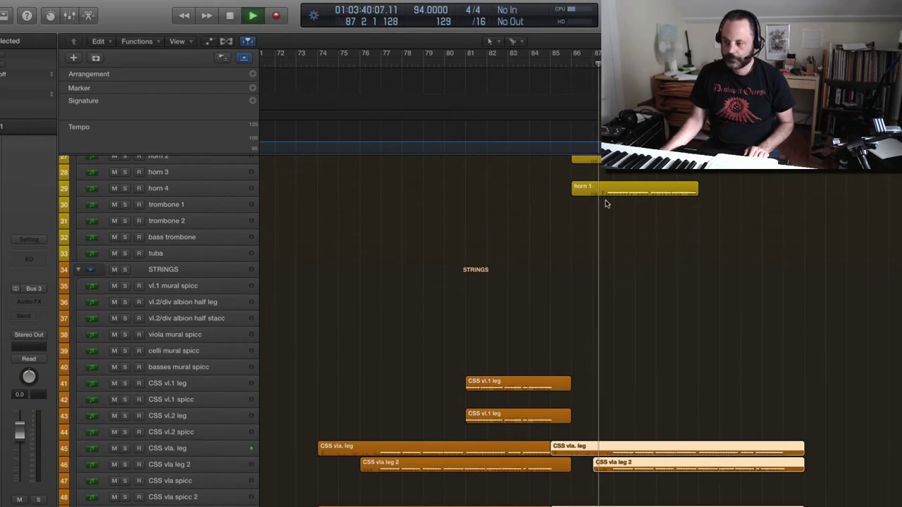
scroll(605, 204, "down", 5)
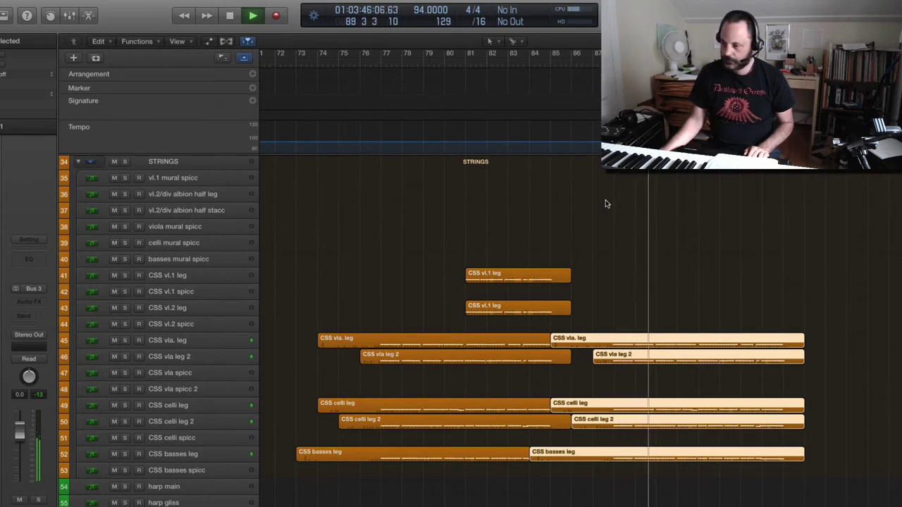
key("space")
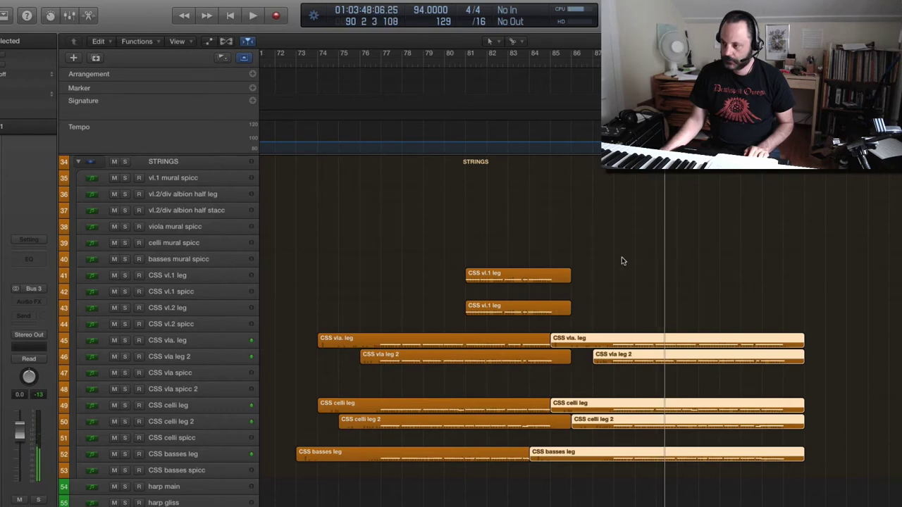
- Copy the horn 2 region to the empty horn 3 track at the same position, so all four horn tracks carry the melody
left_click(625, 273)
scroll(609, 300, "up", 5)
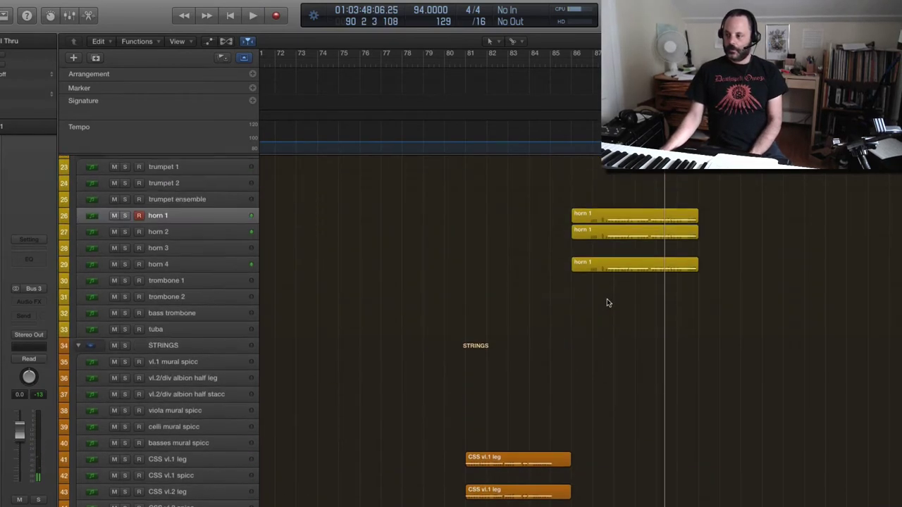
scroll(609, 303, "up", 1)
left_click(622, 261)
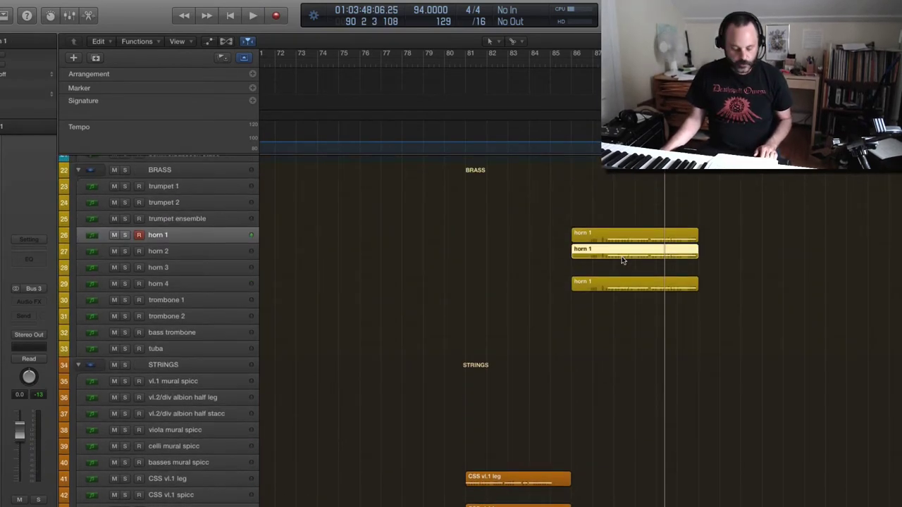
left_click_drag(623, 261, 623, 277)
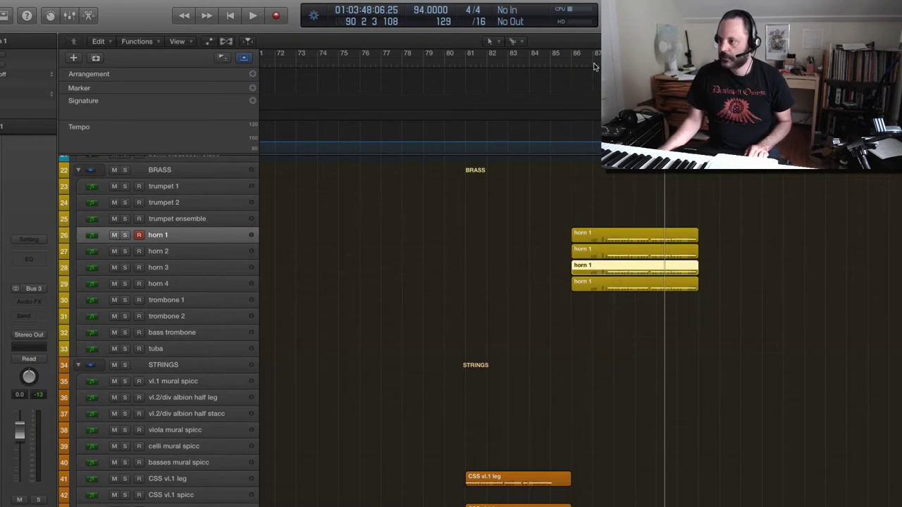
- Play all four horns with the copied low strings from bar 87 into bar 92, reviewing the string regions during playback
key("space")
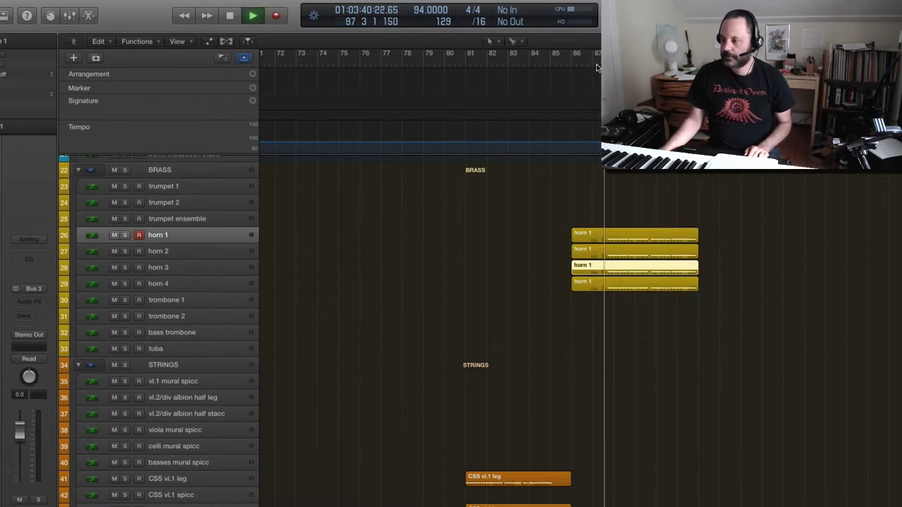
scroll(658, 291, "down", 8)
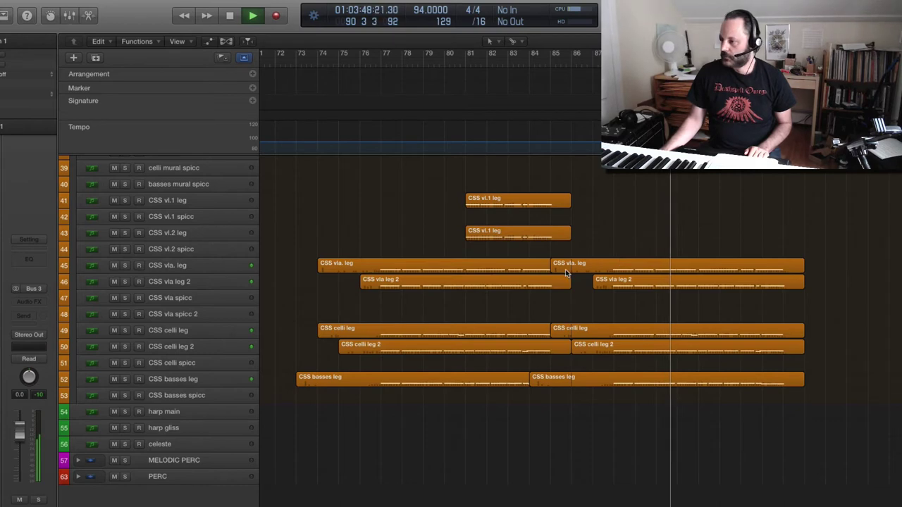
scroll(565, 272, "up", 3)
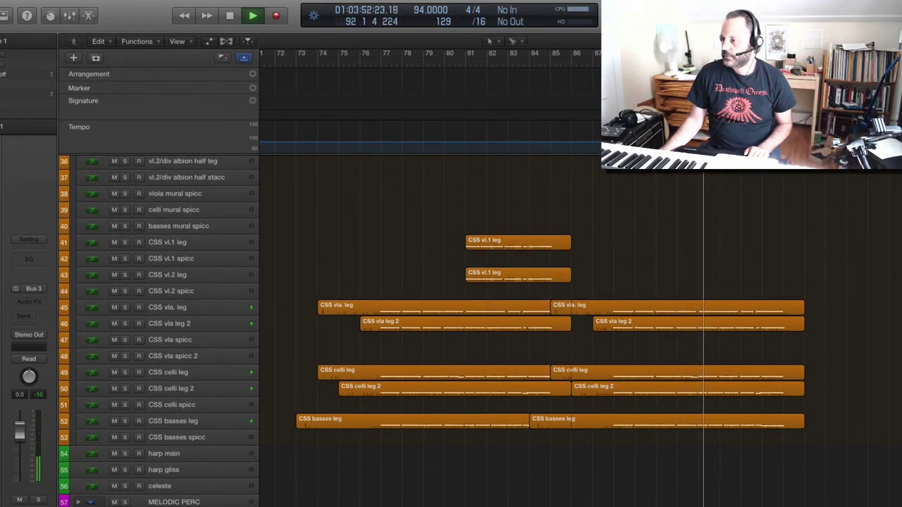
scroll(550, 332, "up", 1)
key("space")
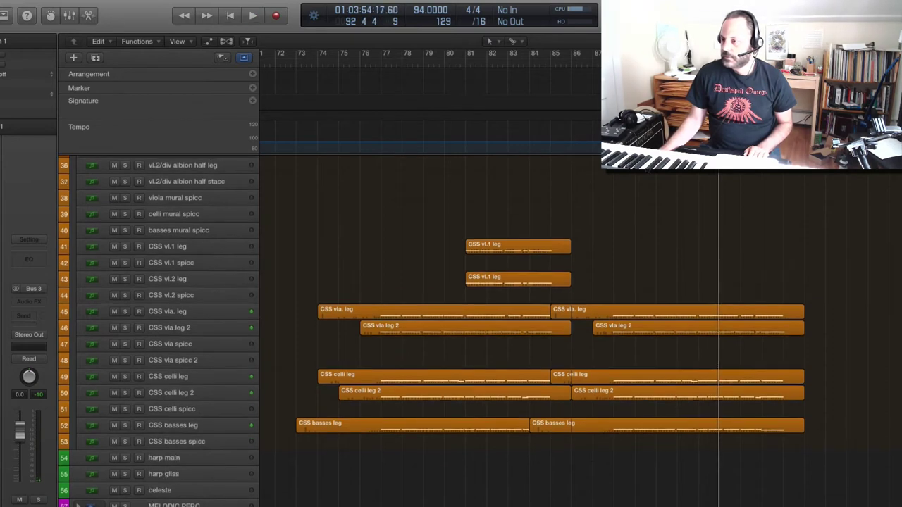
- Open the copied CSS vla. leg region, the one starting at bar 85, in the Piano Roll
double_click(653, 317)
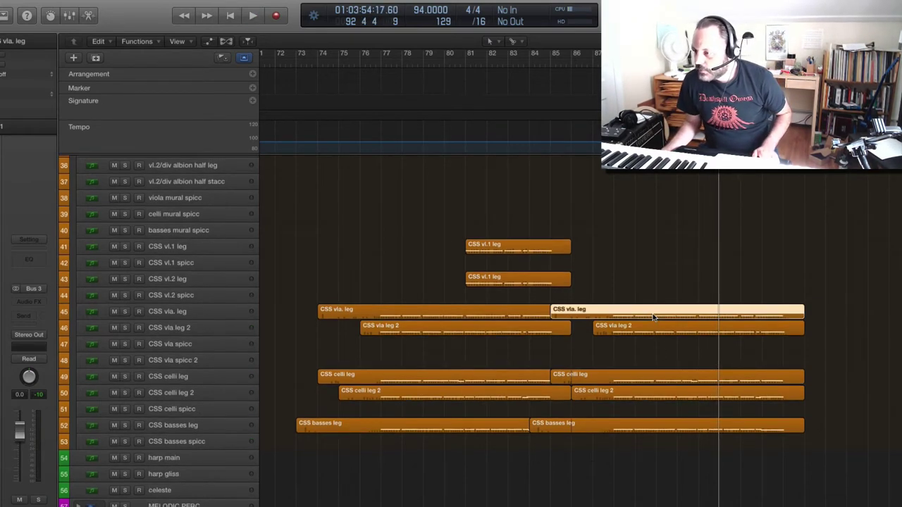
scroll(627, 304, "down", 10)
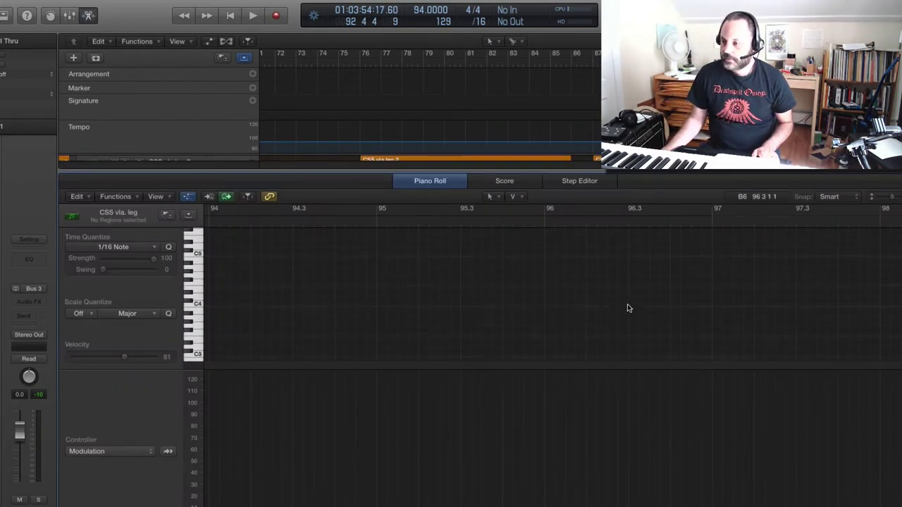
- Open the second CSS vla. leg region in the Piano Roll, showing its notes around bar 88
key("e")
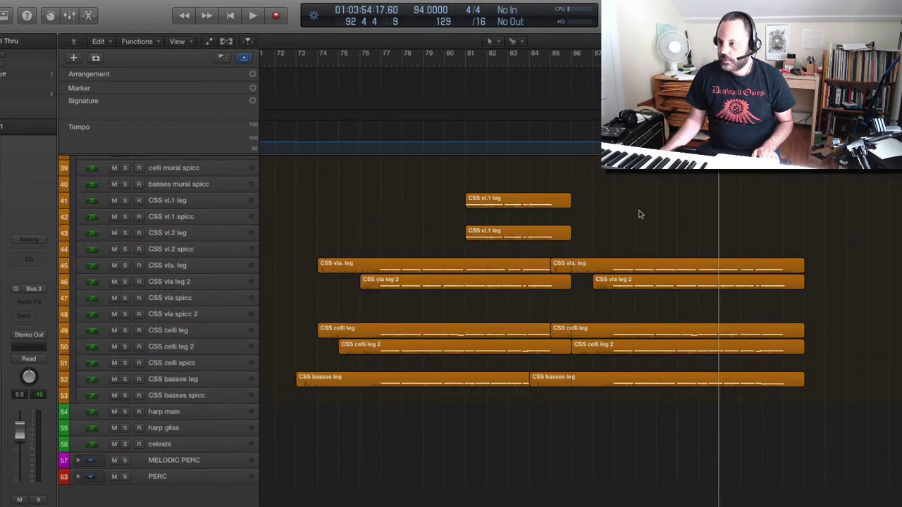
double_click(672, 291)
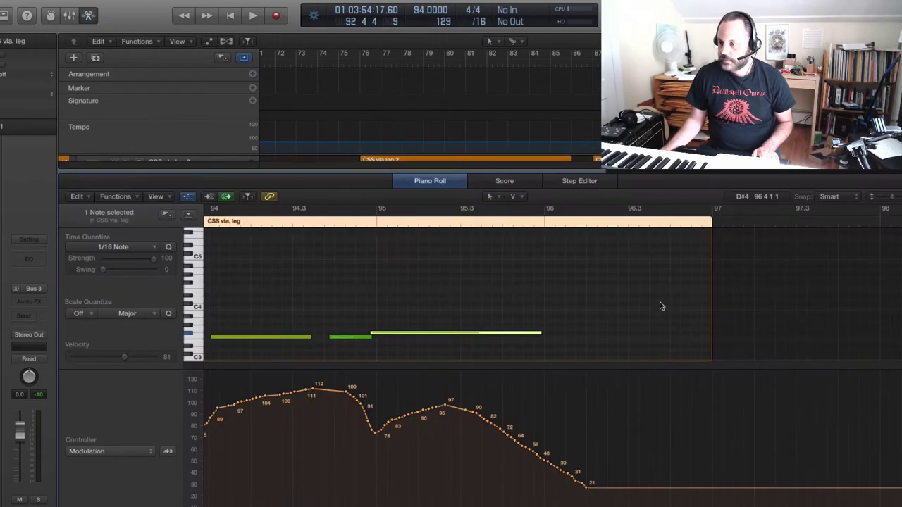
scroll(554, 352, "left", 15)
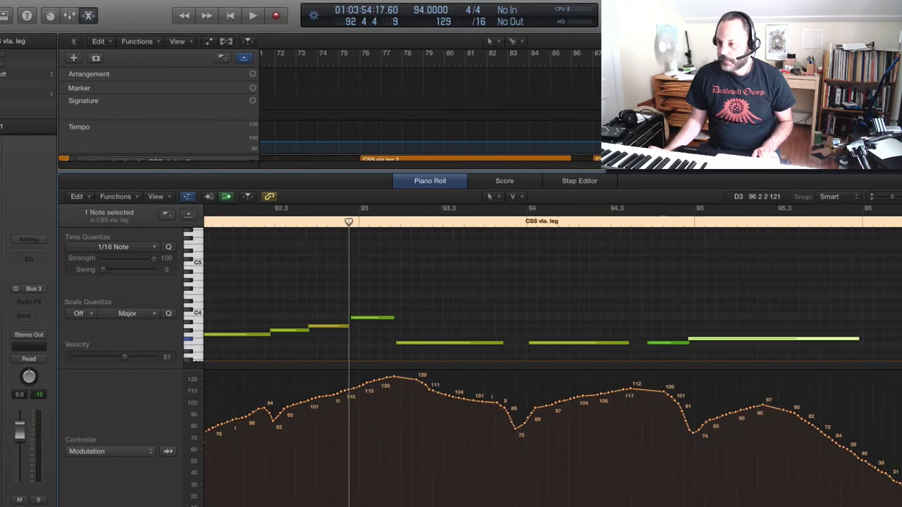
scroll(466, 278, "right", 2)
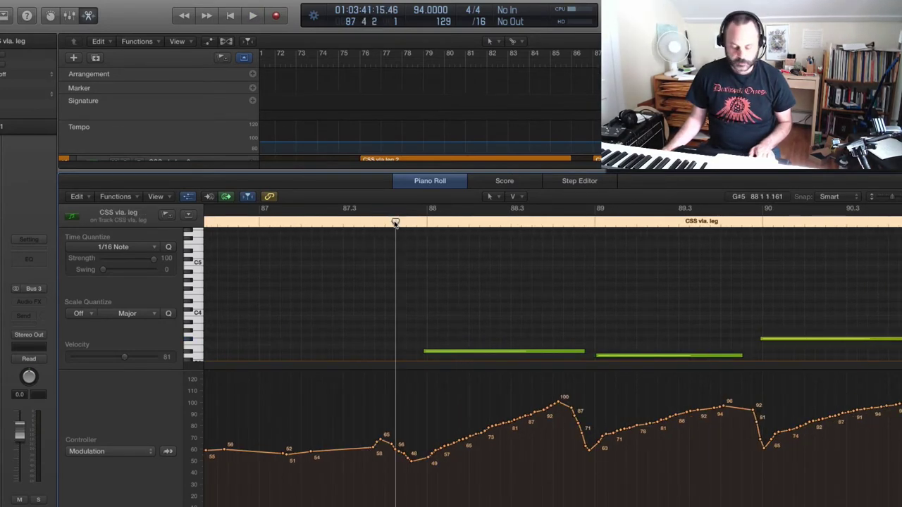
- Audition the soloed viola region from just before bar 88 and lengthen the notes at bars 88 and 89 almost to the following notes
key("space")
scroll(508, 250, "down", 5)
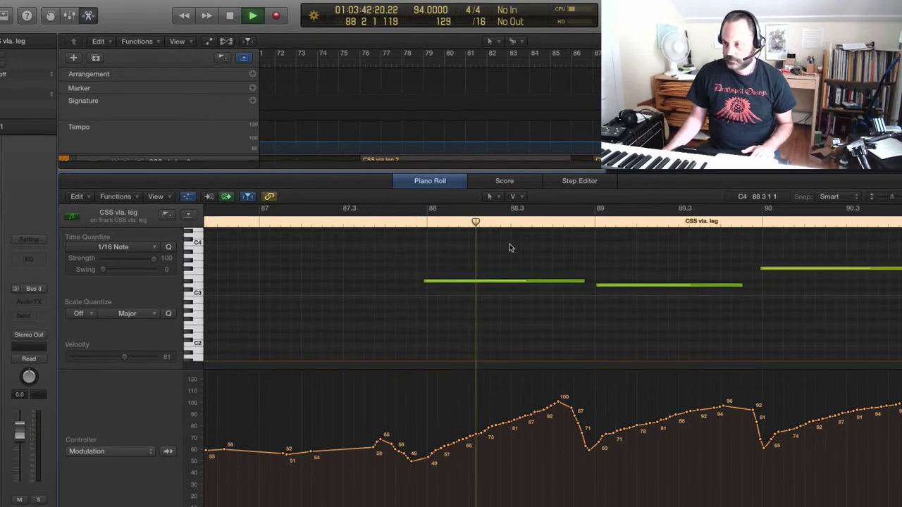
scroll(510, 248, "up", 1)
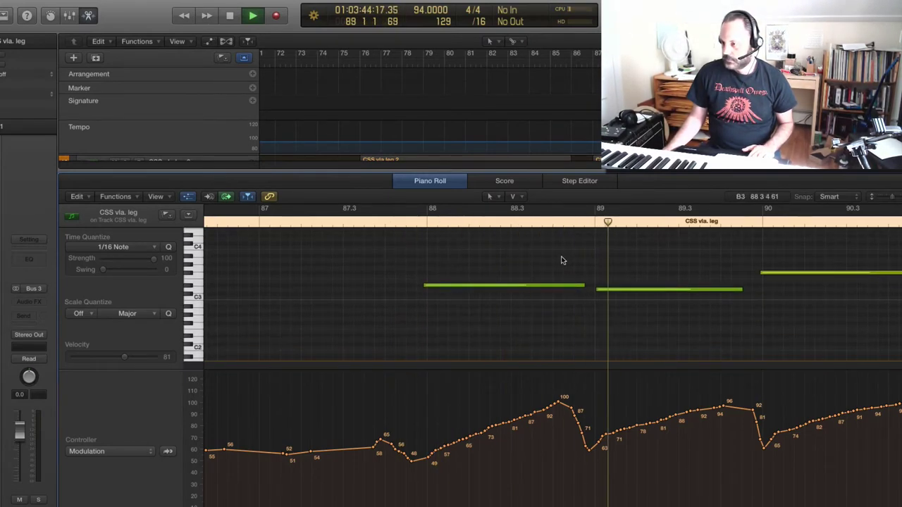
key("space")
left_click_drag(583, 286, 594, 289)
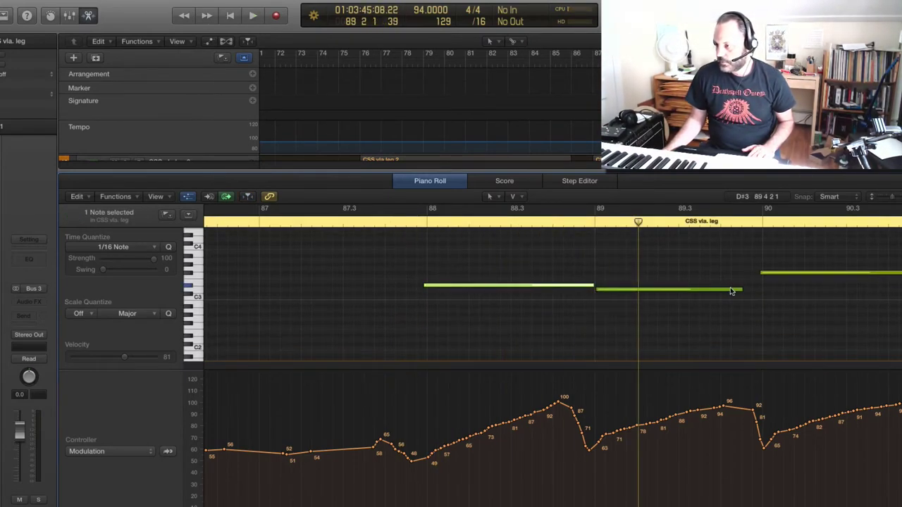
left_click_drag(741, 290, 758, 294)
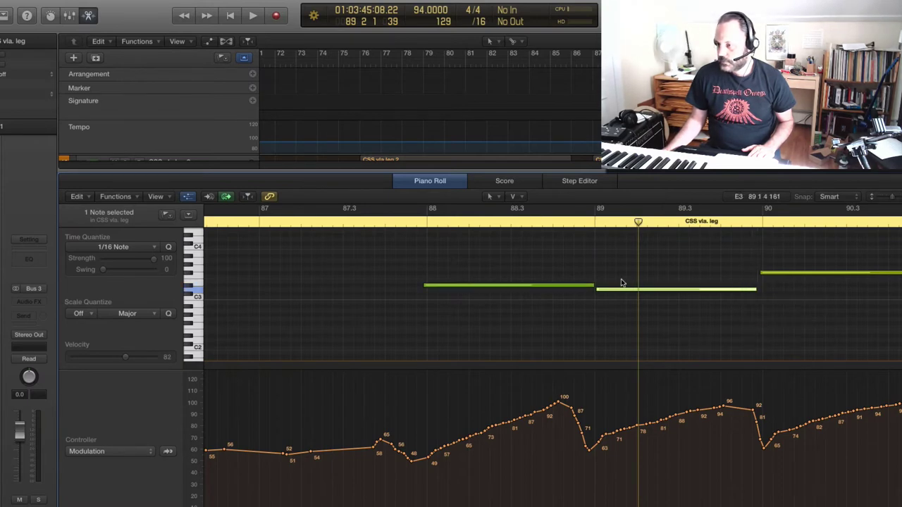
- Replace the modulation dip at bar 89 with a flat stretch at about 76, auditioning the transition before and after
left_click(409, 223)
key("space")
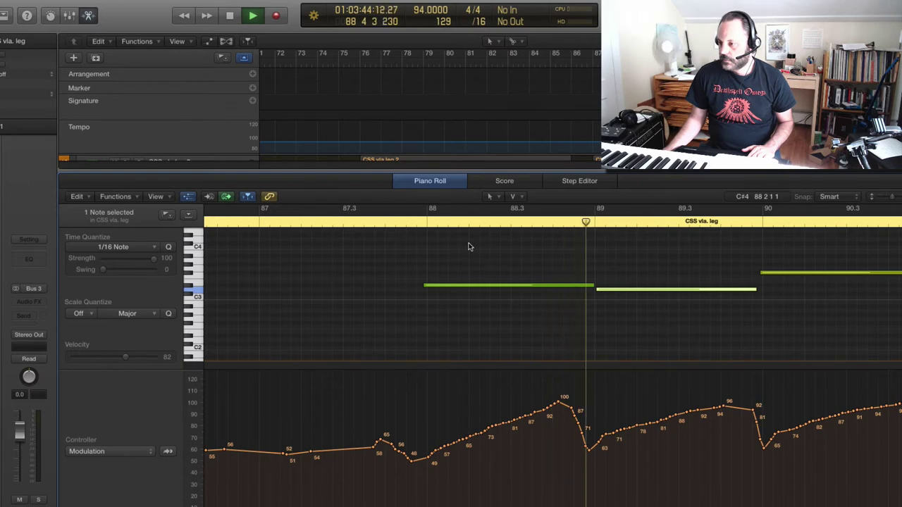
key("space")
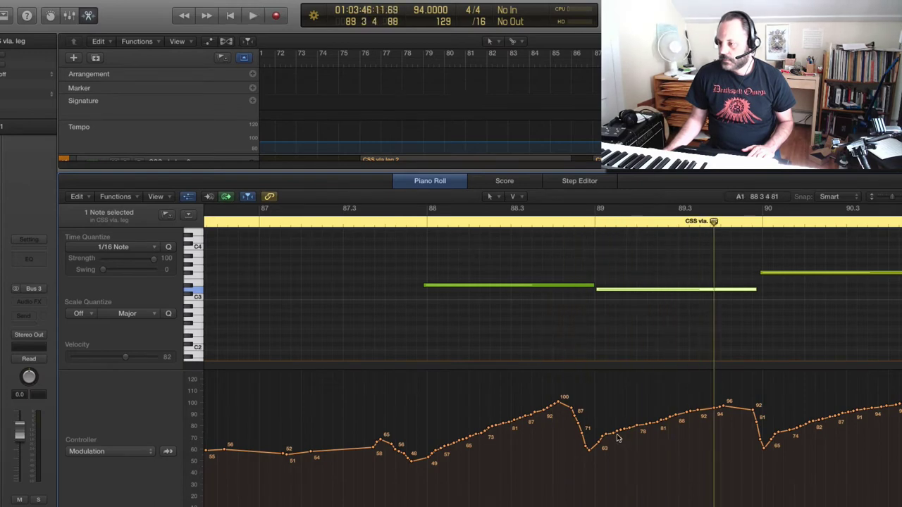
left_click_drag(626, 434, 576, 426)
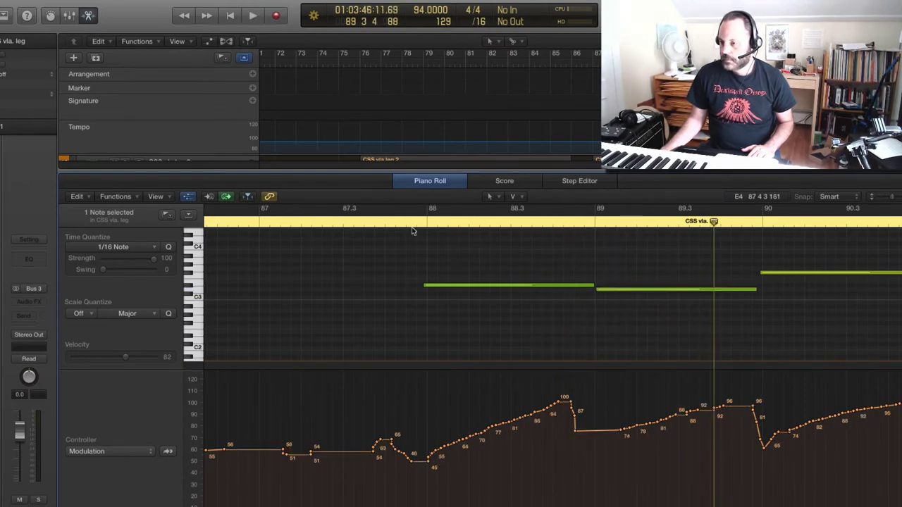
key("space")
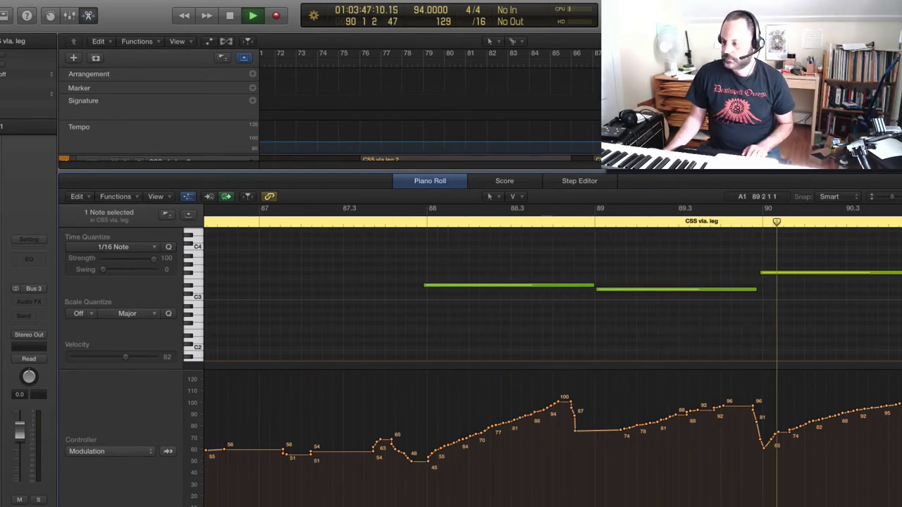
key("space")
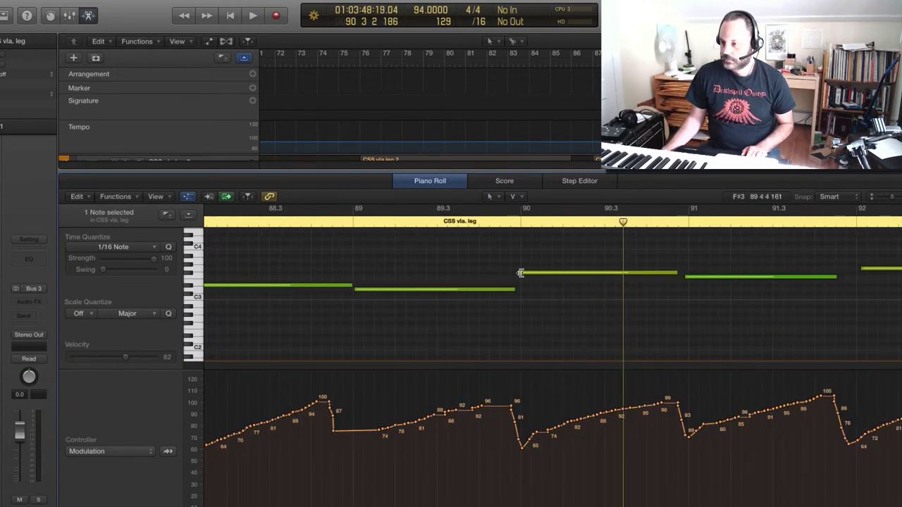
- Start the bar 90 note slightly earlier and extend the ends of the bar 90 and 91 notes toward the notes that follow
left_click_drag(520, 273, 518, 273)
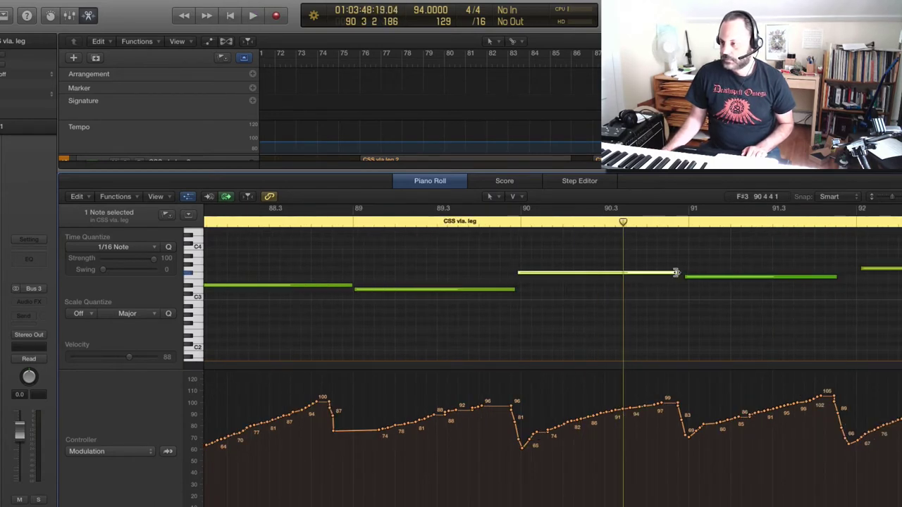
left_click_drag(676, 273, 682, 273)
key("space")
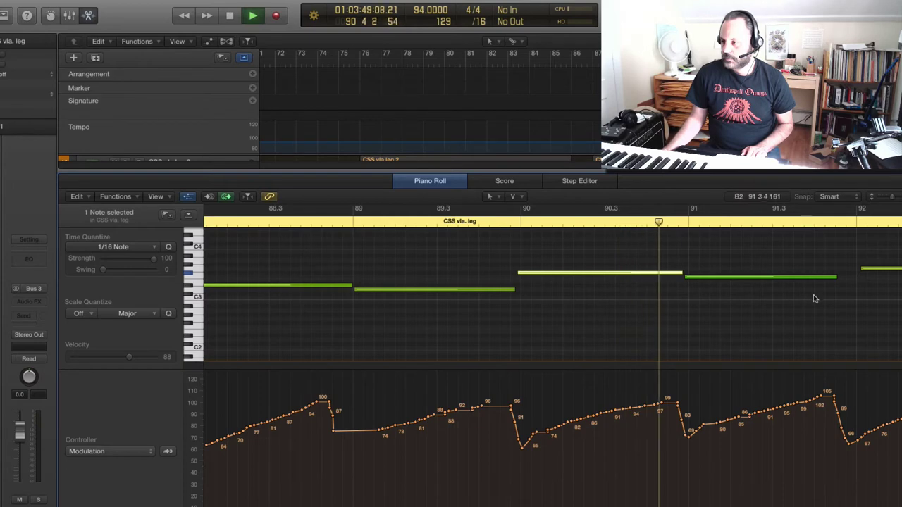
key("space")
left_click_drag(834, 275, 851, 280)
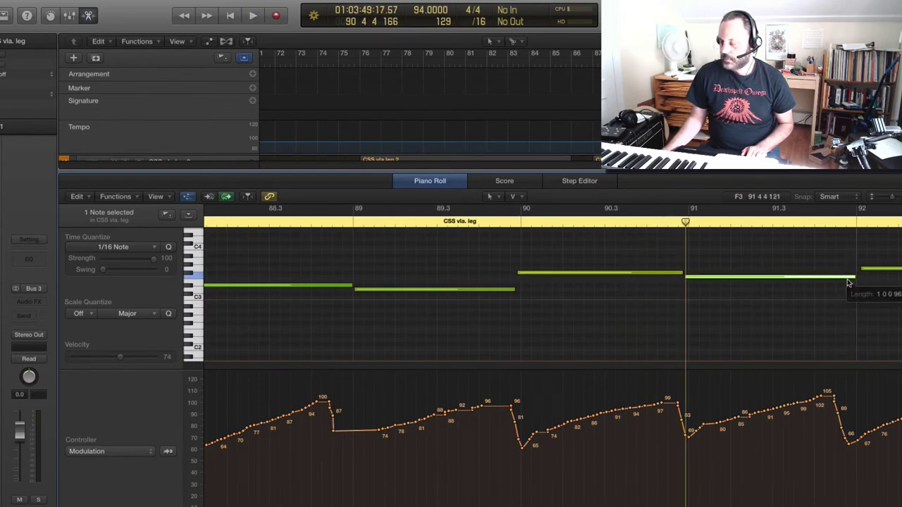
- Audition bars 91 to 93 and lengthen the short note just before bar 93 to 0 1 0 138
scroll(705, 465, "right", 10)
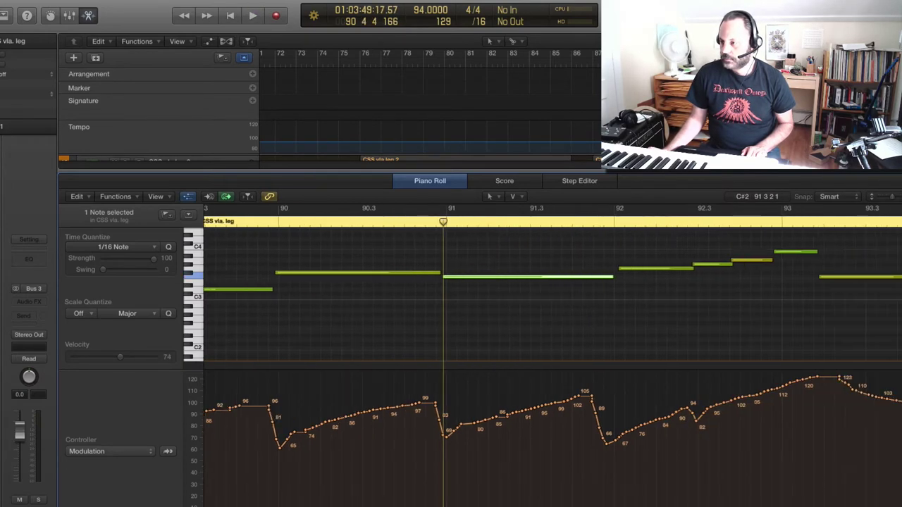
key("space")
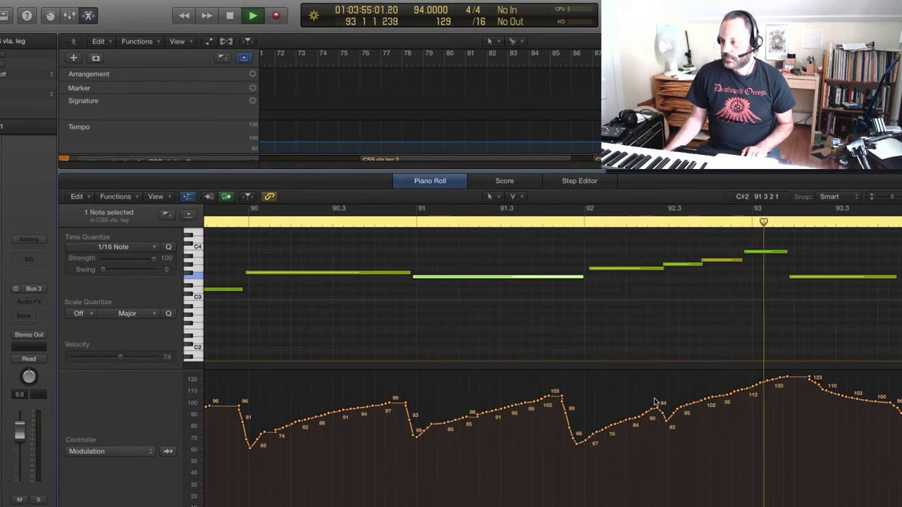
scroll(659, 402, "up", 2)
key("space")
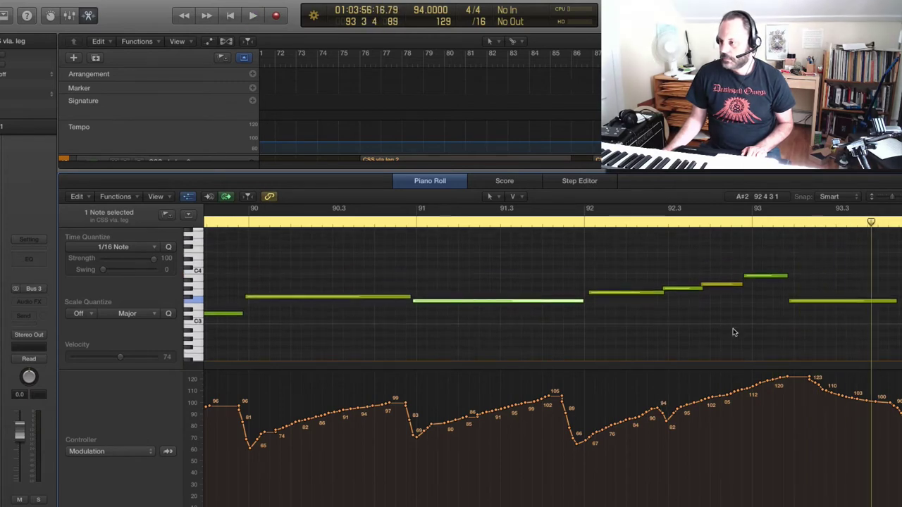
left_click(739, 285)
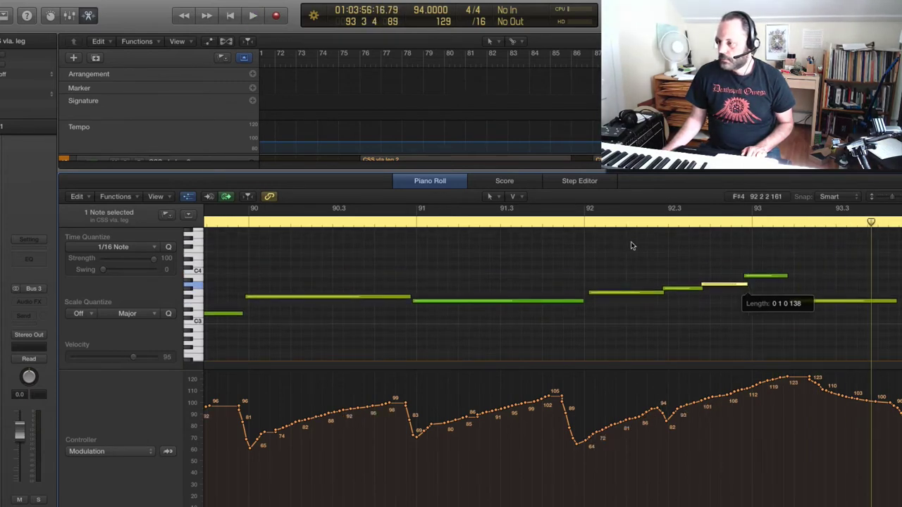
key("space")
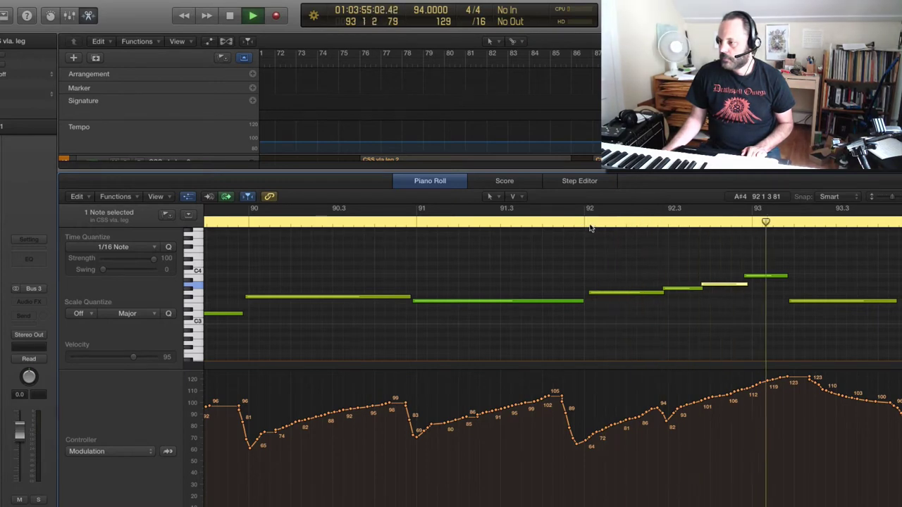
key("space")
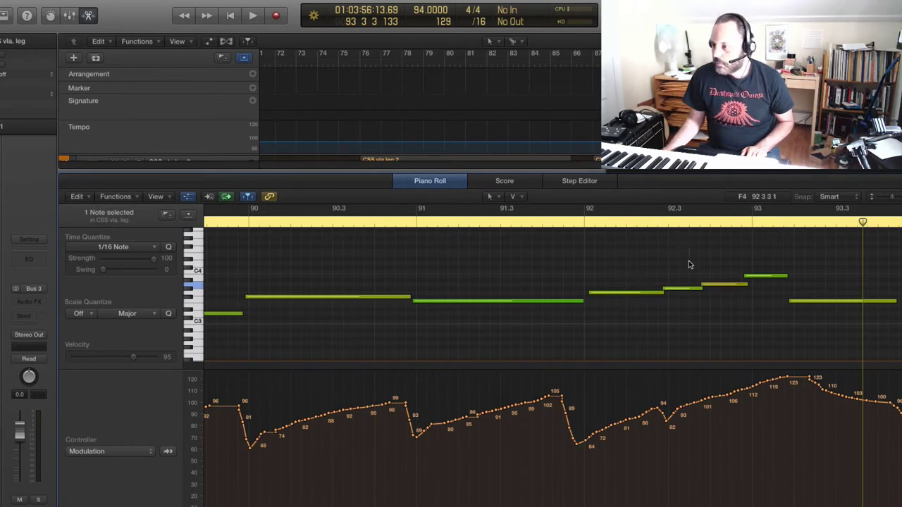
- Shift the three rising short notes around bar 93 slightly earlier, start the following long note earlier to match, and play back the passage
left_click_drag(689, 250, 726, 289)
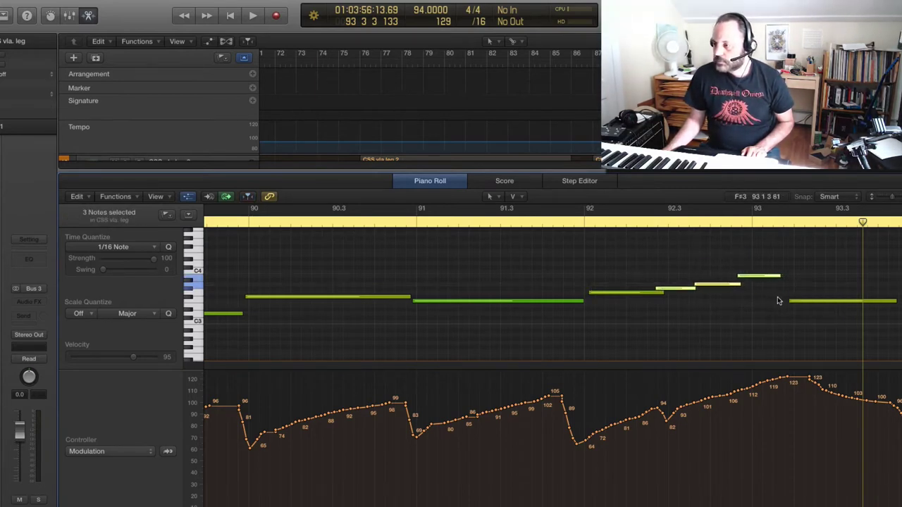
left_click(787, 302)
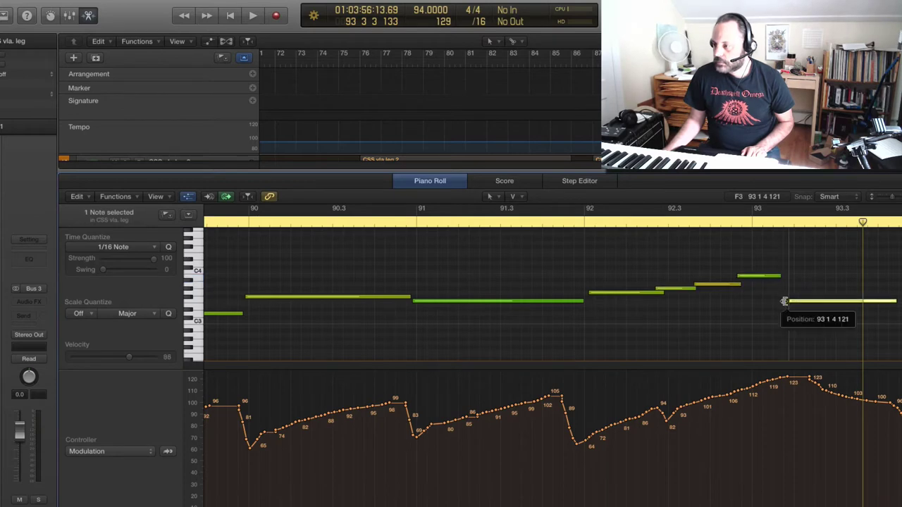
left_click(576, 225)
key("space")
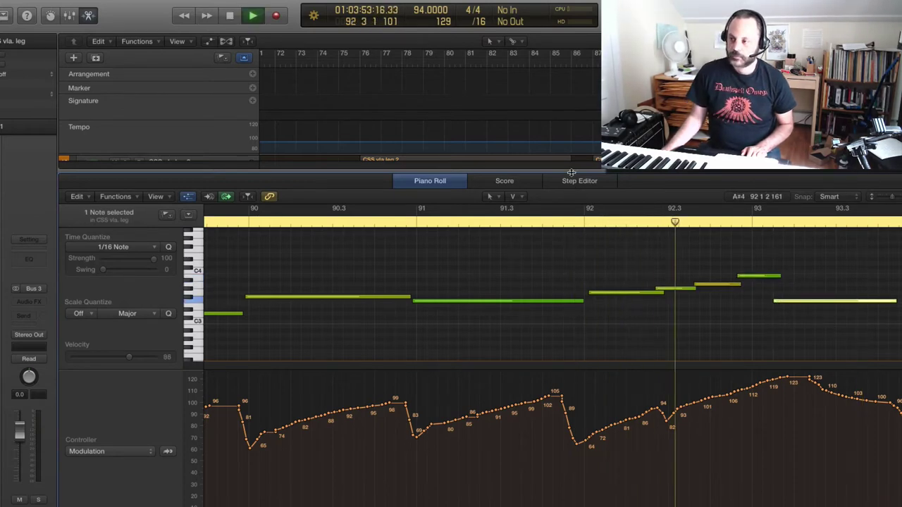
key("p")
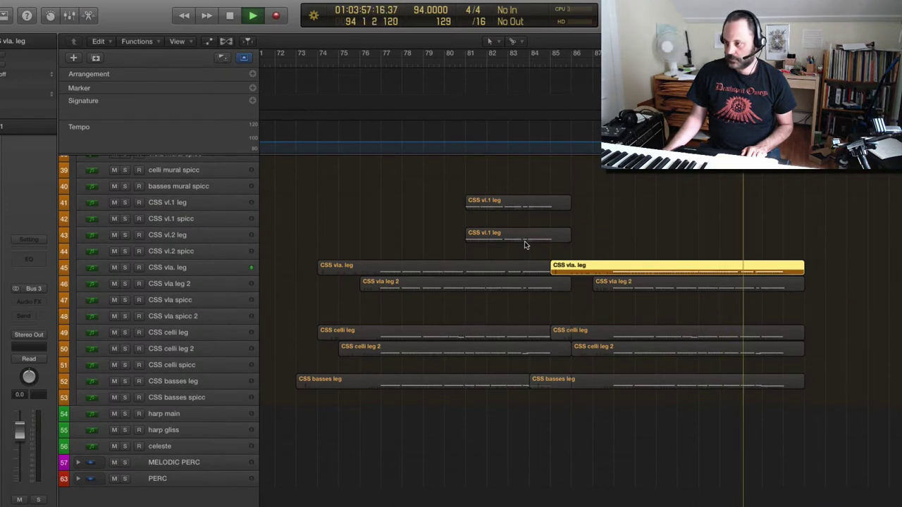
- Lengthen the long notes in bars 93 and 94 of the CSS vla. leg region, start the bar 95 note earlier, and audition the ending
double_click(712, 270)
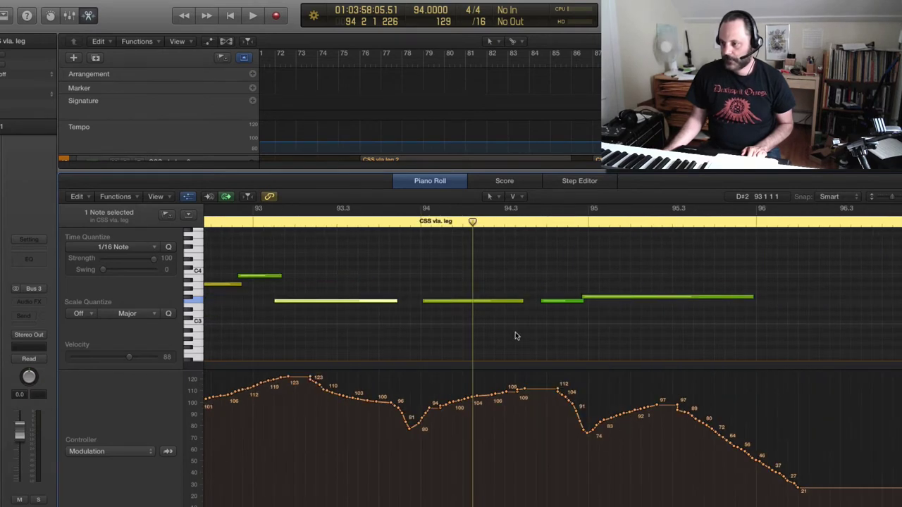
left_click_drag(398, 300, 416, 301)
left_click_drag(520, 301, 575, 296)
key("space")
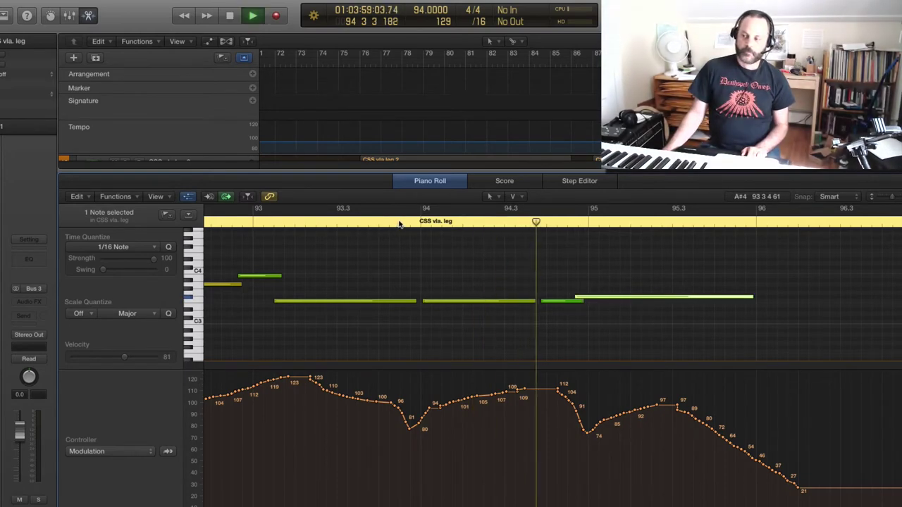
key("p")
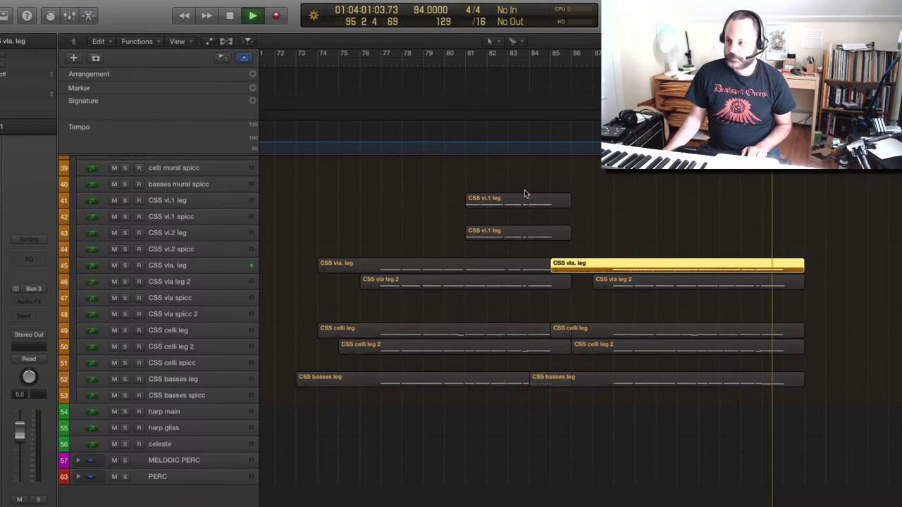
key("space")
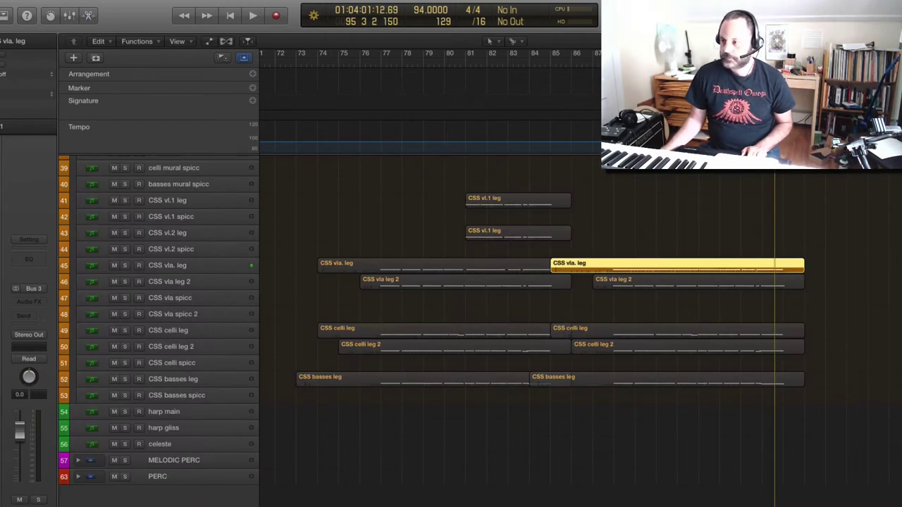
- Play back all the string tracks together without solo from bar 87 beat 3
left_click(603, 54)
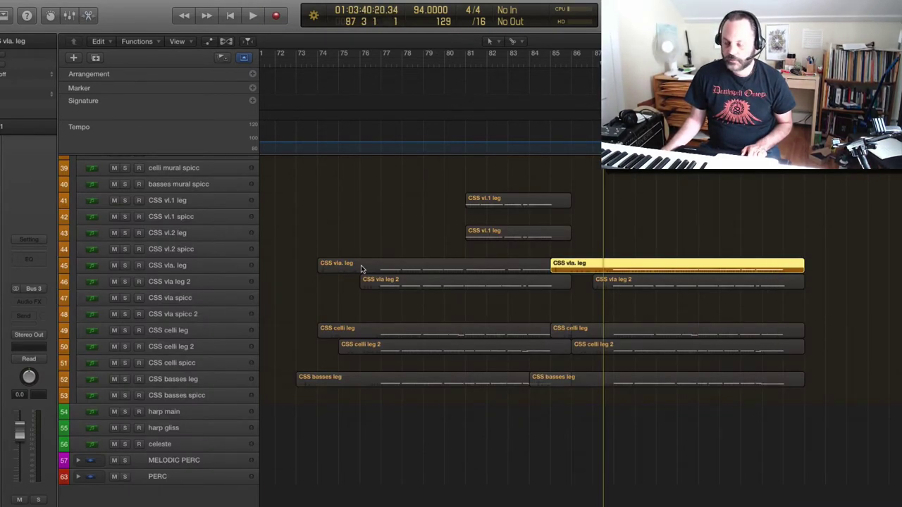
key("space")
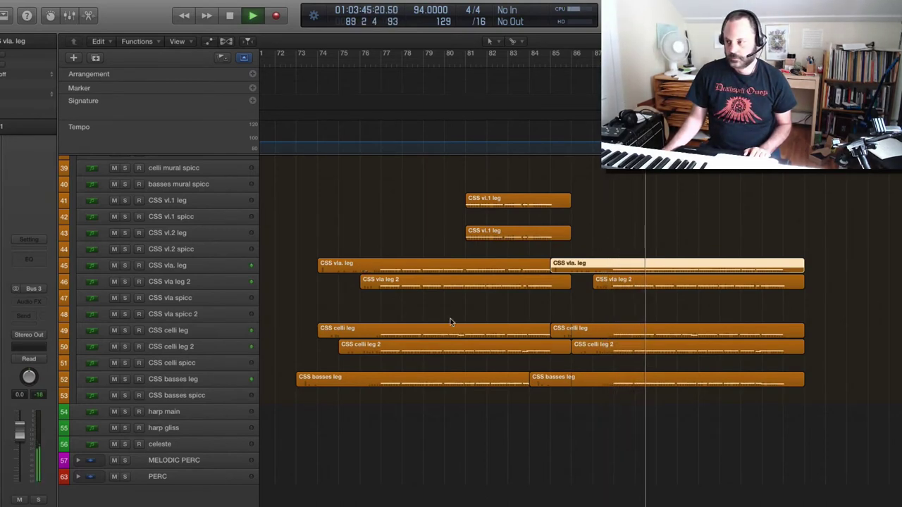
key("space")
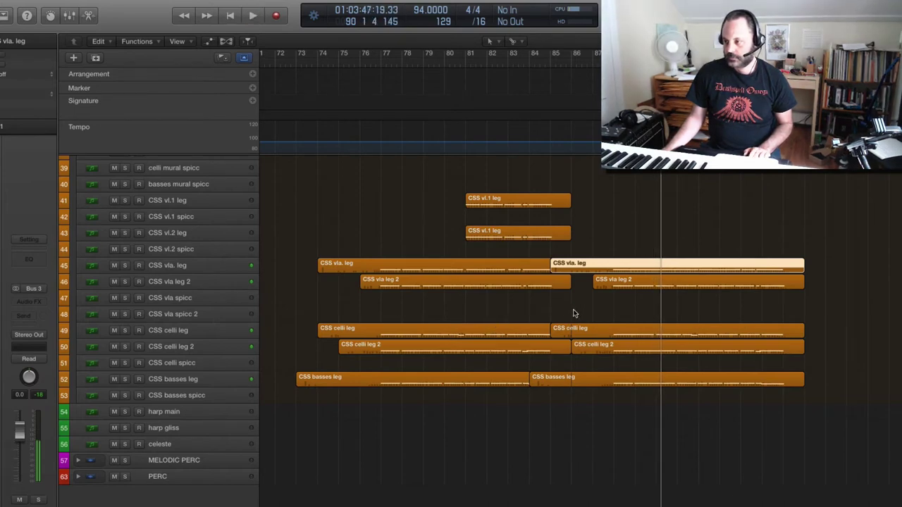
- Open the second CSS vla leg 2 region in the Piano Roll at its first notes near bar 88
left_click(633, 297)
double_click(635, 284)
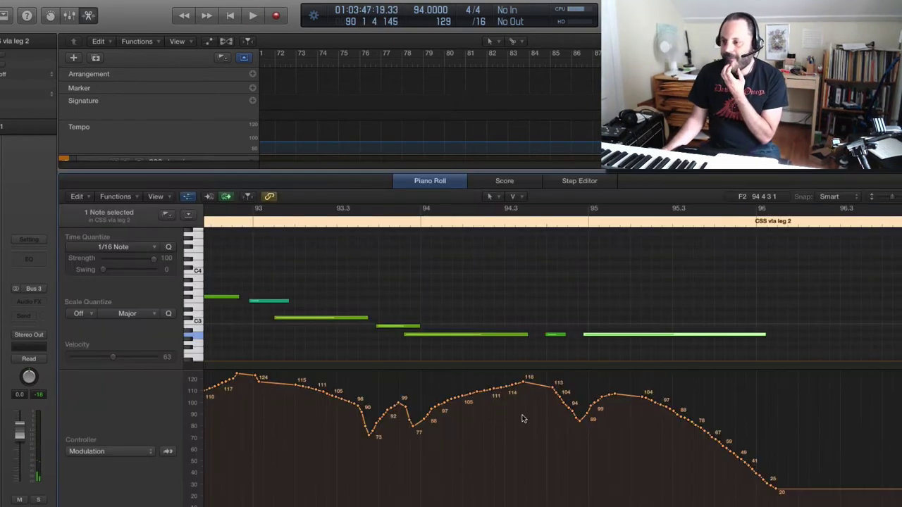
scroll(553, 297, "left", 15)
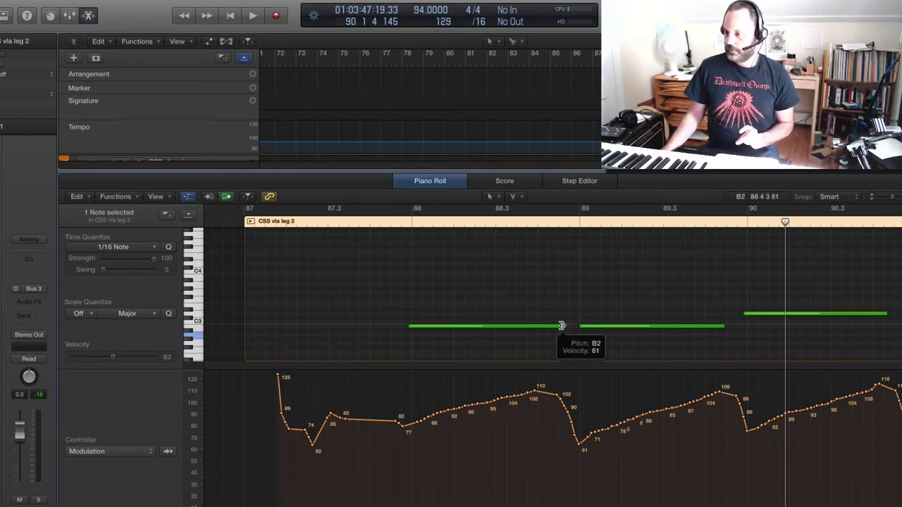
- Lengthen the notes in bars 88 to 91 of the CSS vla leg 2 region so each nearly reaches or meets the following note
left_click_drag(562, 325, 566, 328)
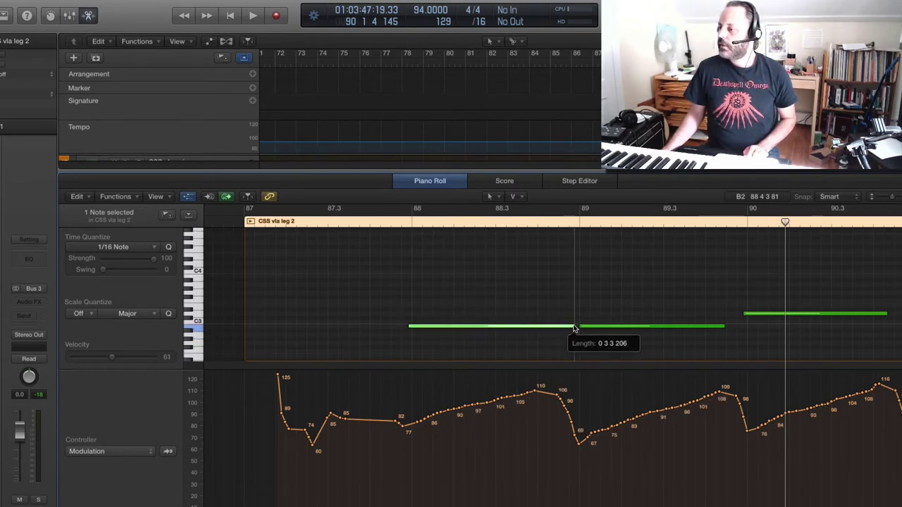
left_click_drag(574, 329, 574, 329)
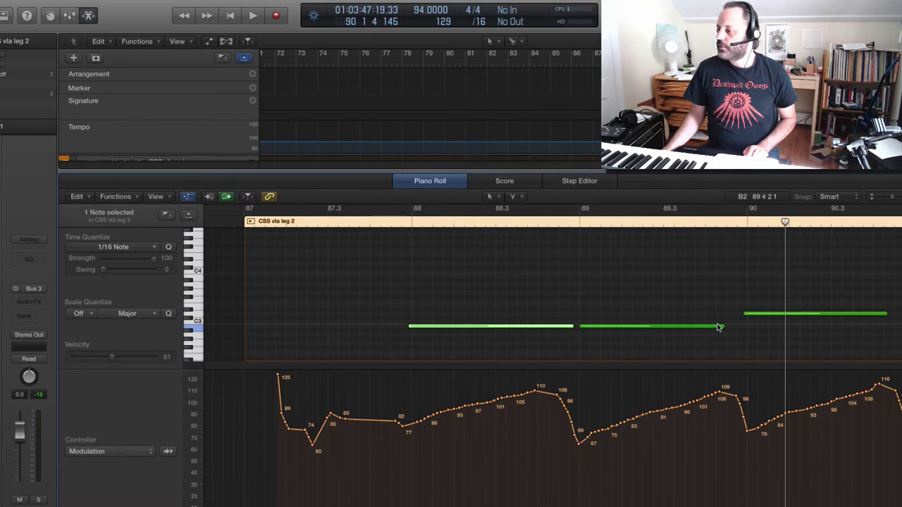
left_click_drag(720, 326, 740, 328)
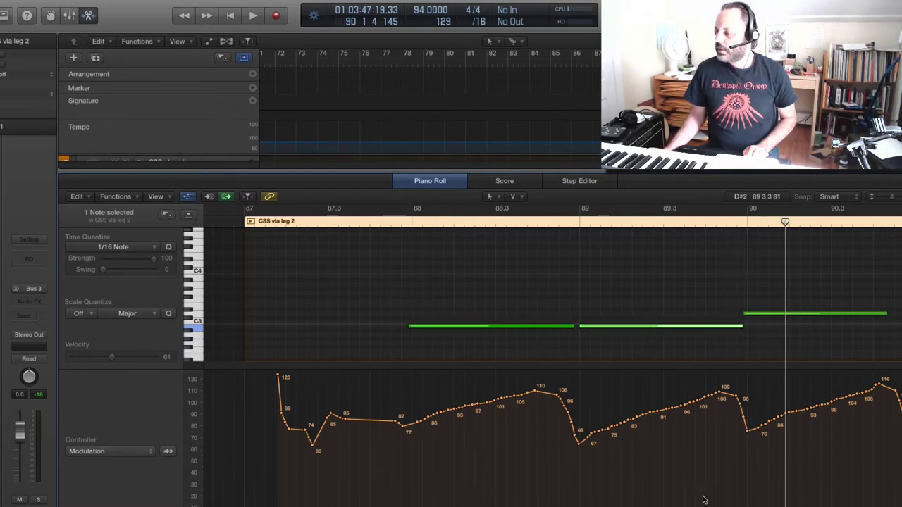
scroll(703, 500, "right", 5)
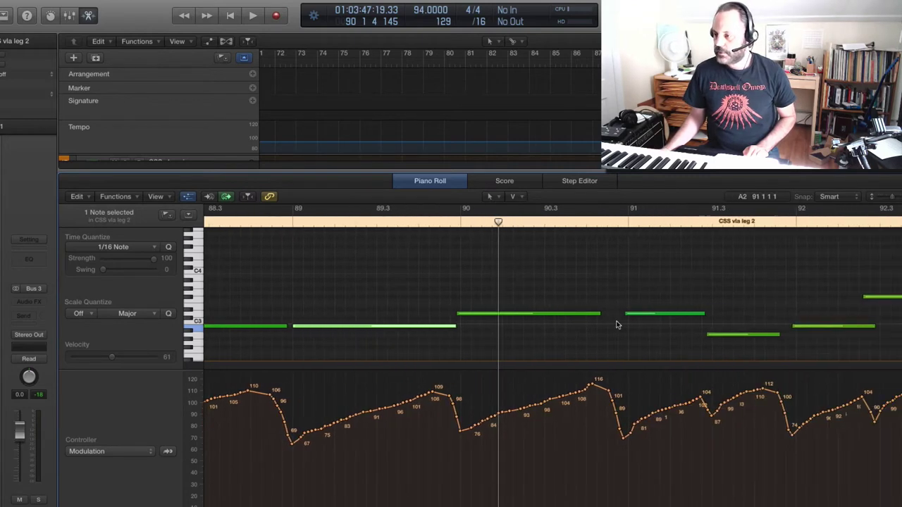
left_click_drag(602, 315, 615, 322)
left_click_drag(703, 314, 709, 316)
left_click_drag(778, 334, 784, 334)
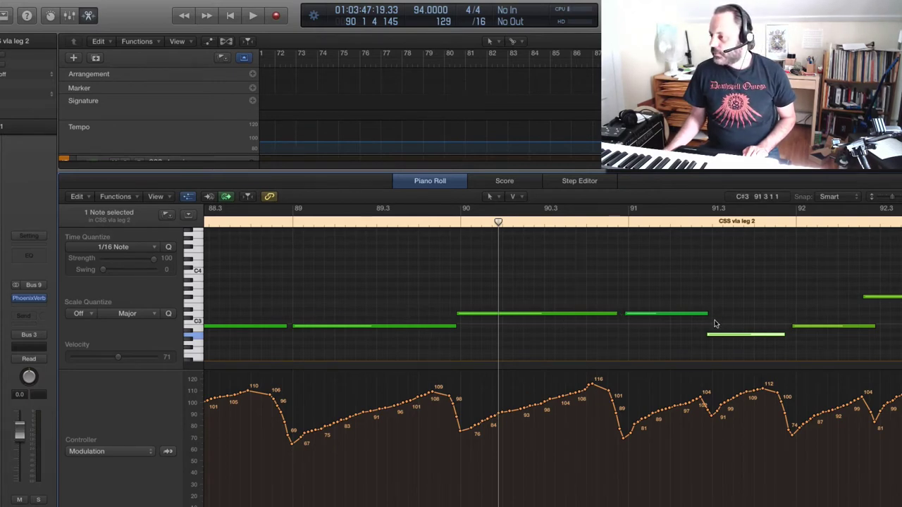
- Close the Piano Roll and play back the full arrangement from bar 87
key("space")
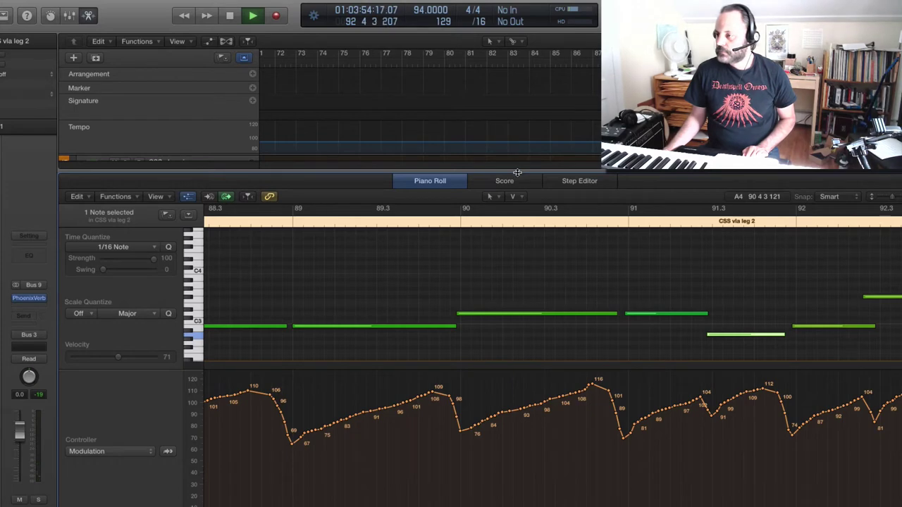
key("e")
key("space")
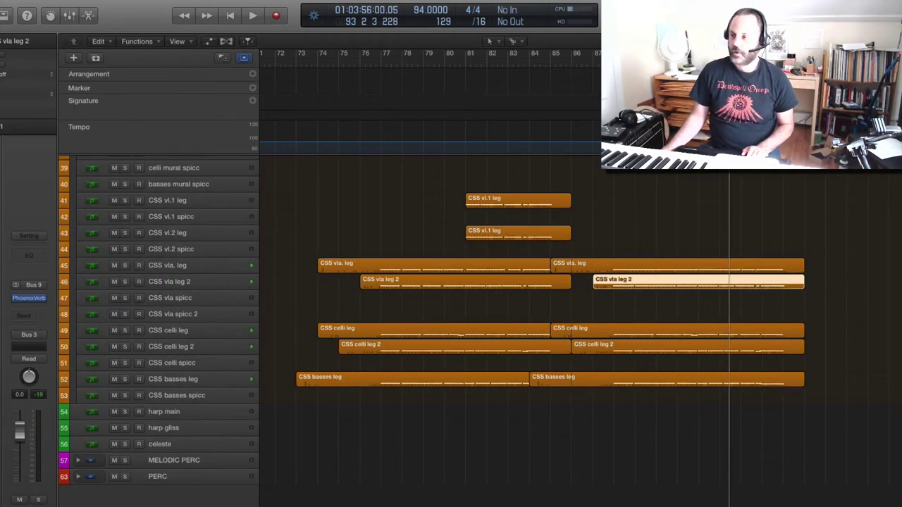
left_click(594, 66)
key("space")
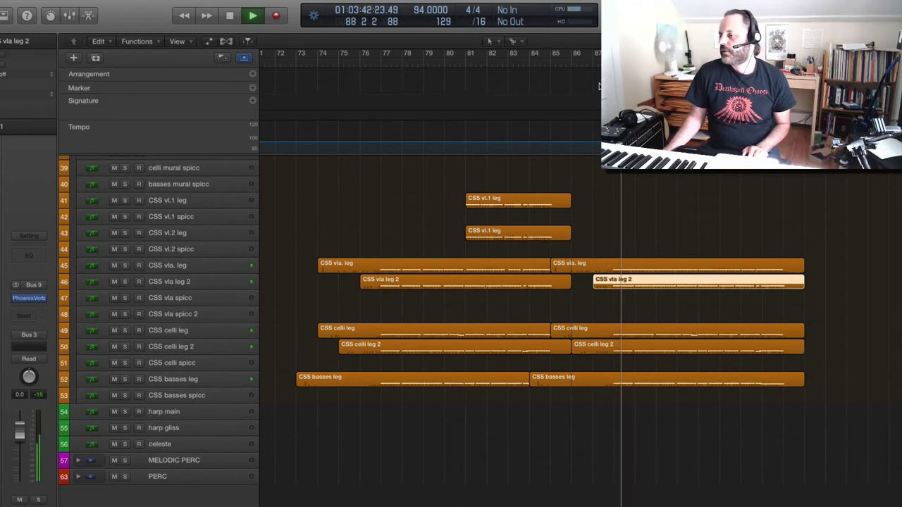
scroll(671, 222, "up", 3)
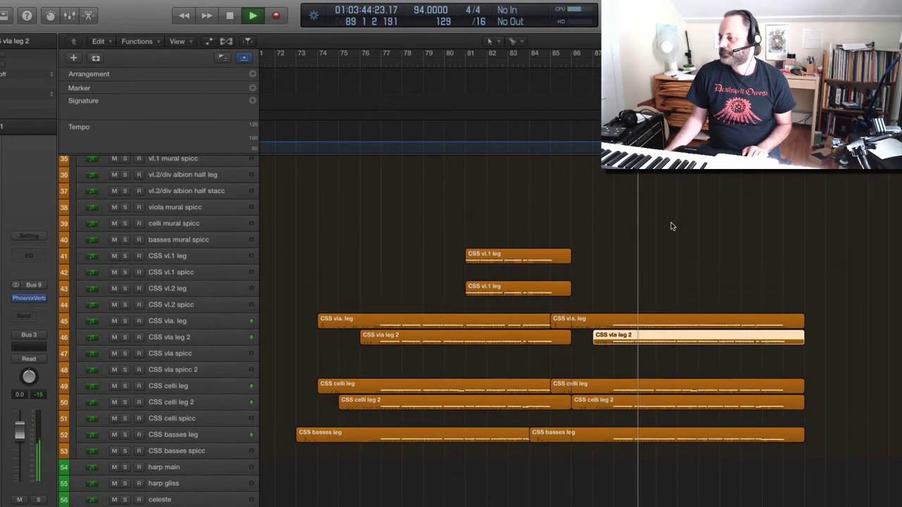
scroll(671, 227, "up", 4)
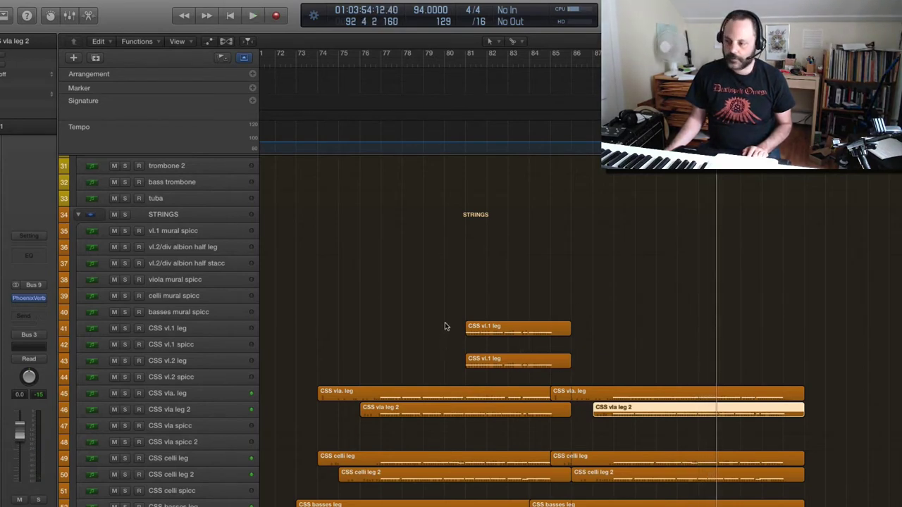
- Copy the regions on the CSS vl.1 leg and CSS vl.2 leg tracks to bar 92 and play back the result
left_click_drag(445, 325, 766, 364)
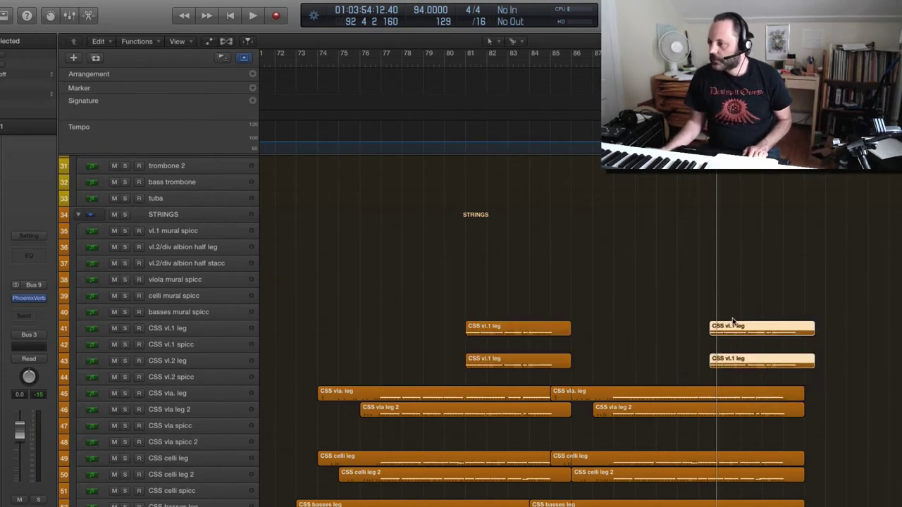
mouse_move(742, 327)
left_mouse_down()
mouse_move(753, 327)
mouse_move(731, 330)
left_mouse_up()
key("space")
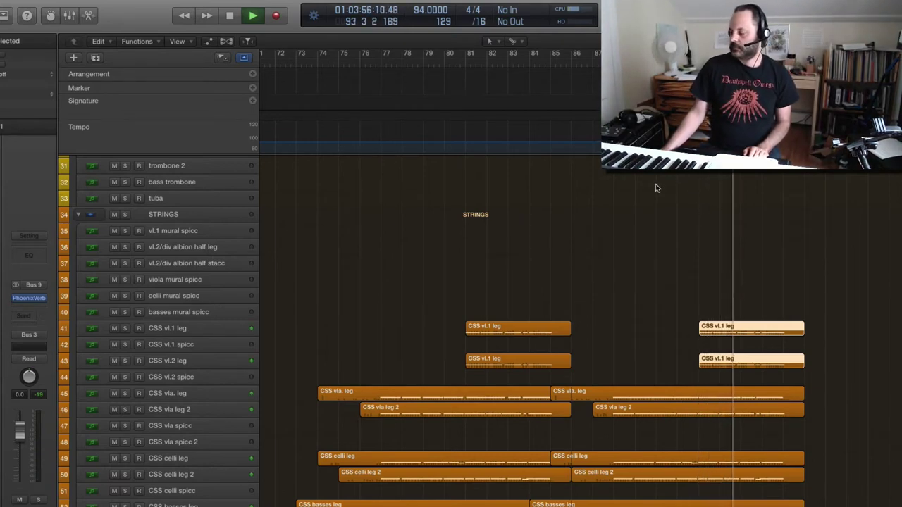
key("space")
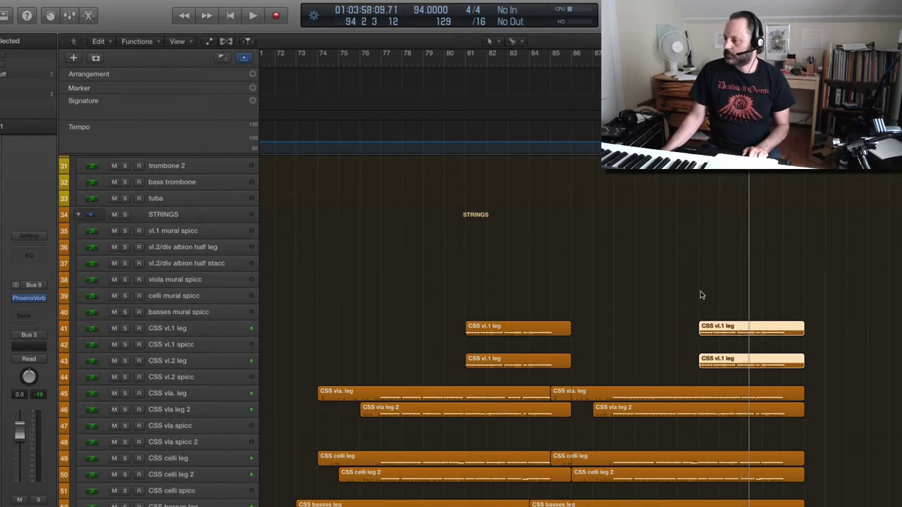
- Mute the copied region on the CSS vl.1 leg track at bar 92 and audition the passage without it
left_click(682, 289)
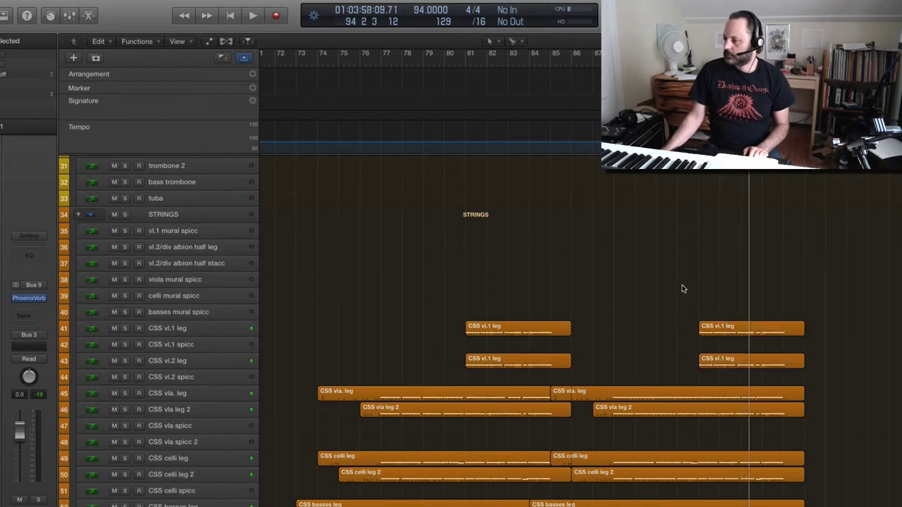
left_click(735, 331)
key("ctrl+m")
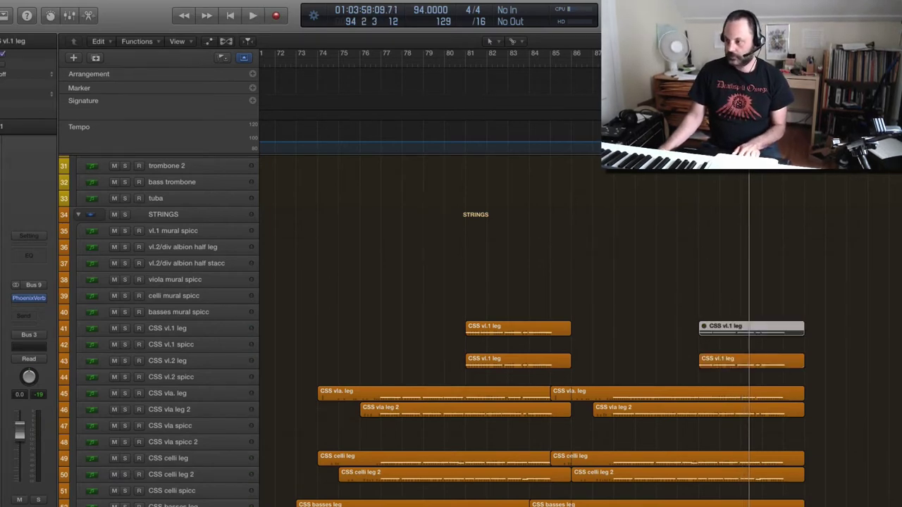
key("shift+space")
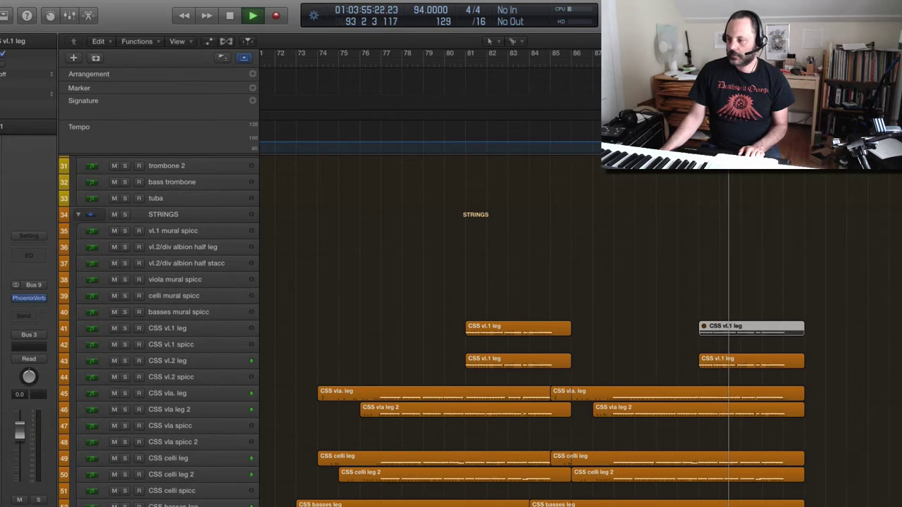
key("space")
- Copy the vsl oboe leg region from bar 81 to the berlin clarinet leg track at bar 92
left_click(593, 65)
scroll(423, 332, "up", 10)
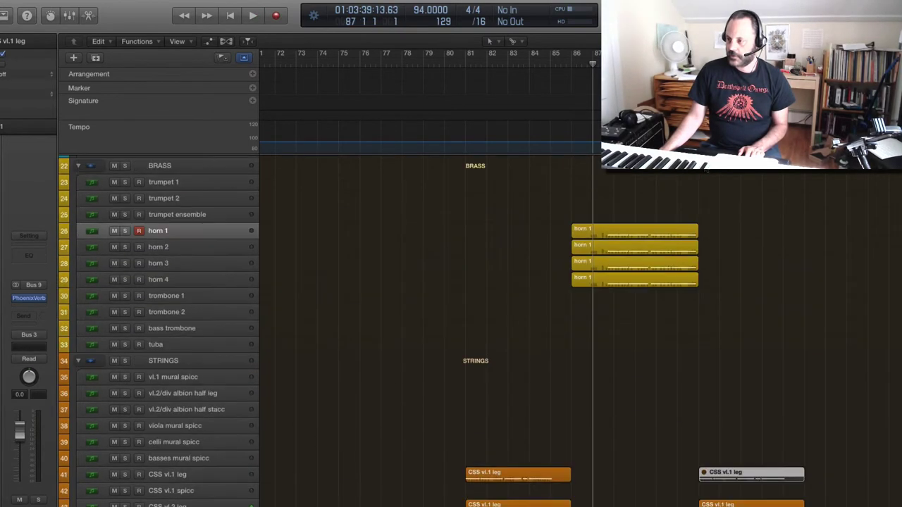
scroll(695, 174, "up", 3)
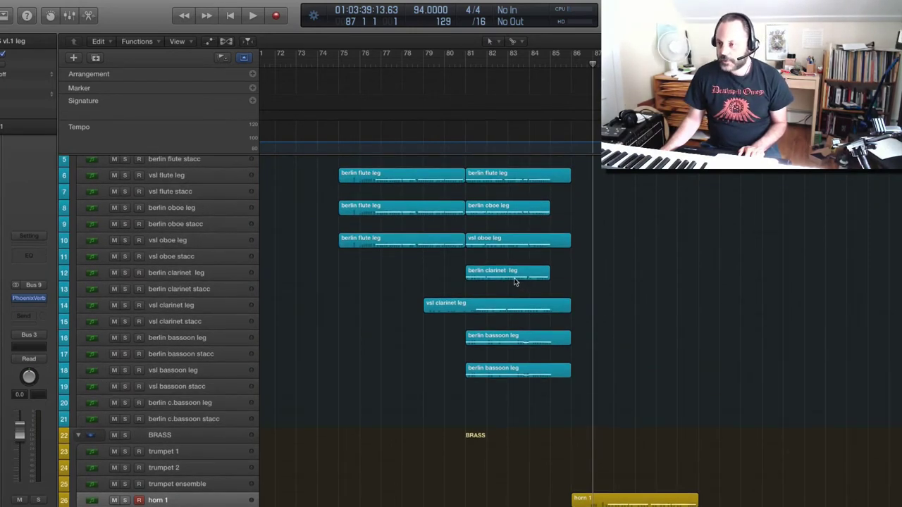
left_click(507, 241)
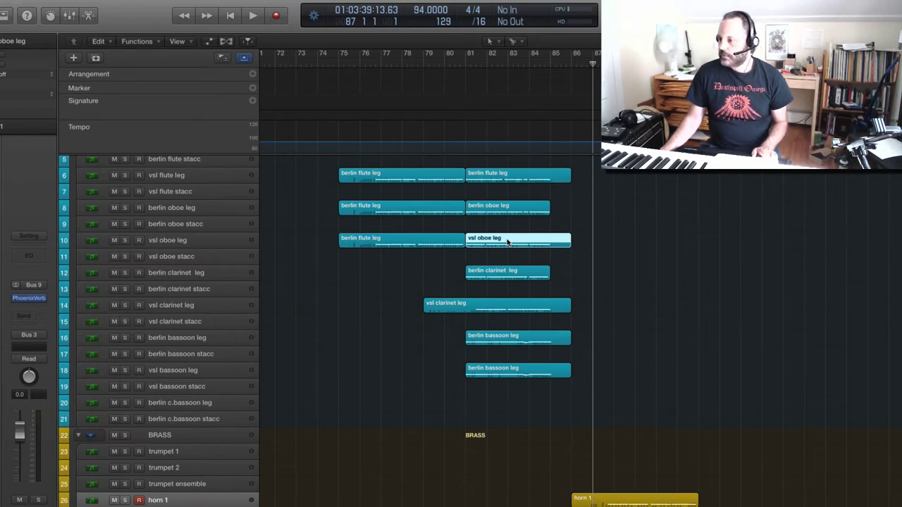
left_click_drag(507, 241, 740, 286)
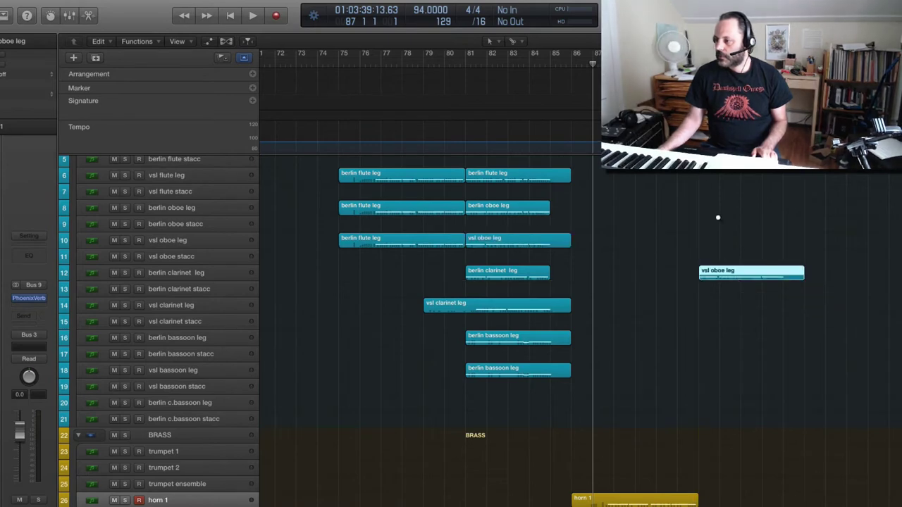
- Play back the passage around bar 92, switching solo on and off for the berlin clarinet leg track to compare
key("space")
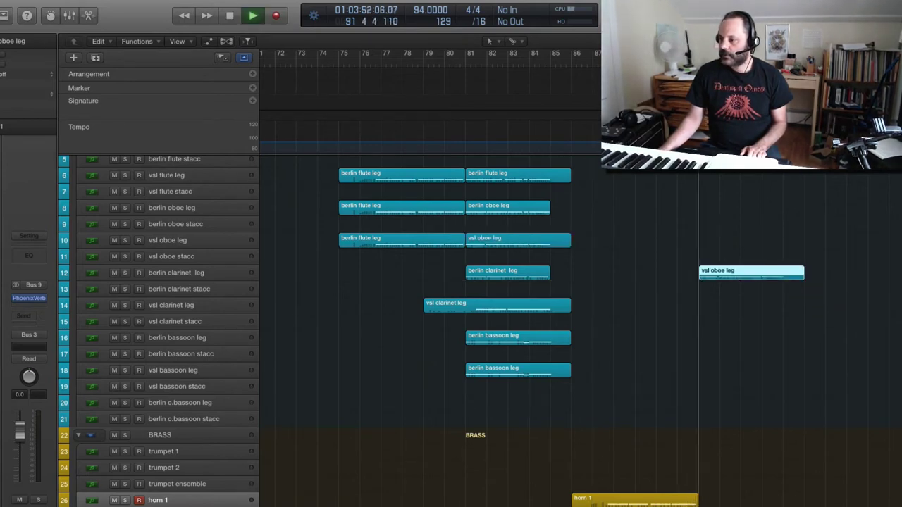
left_click(125, 273)
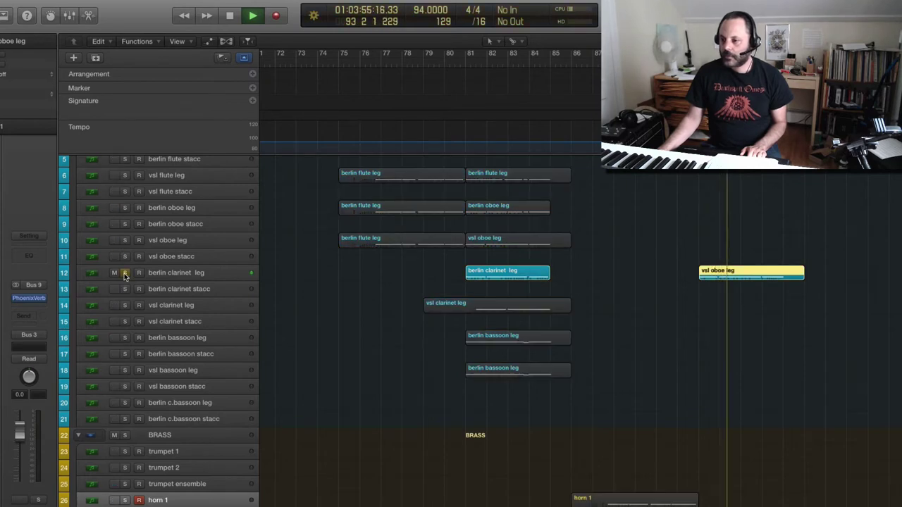
left_click(125, 274)
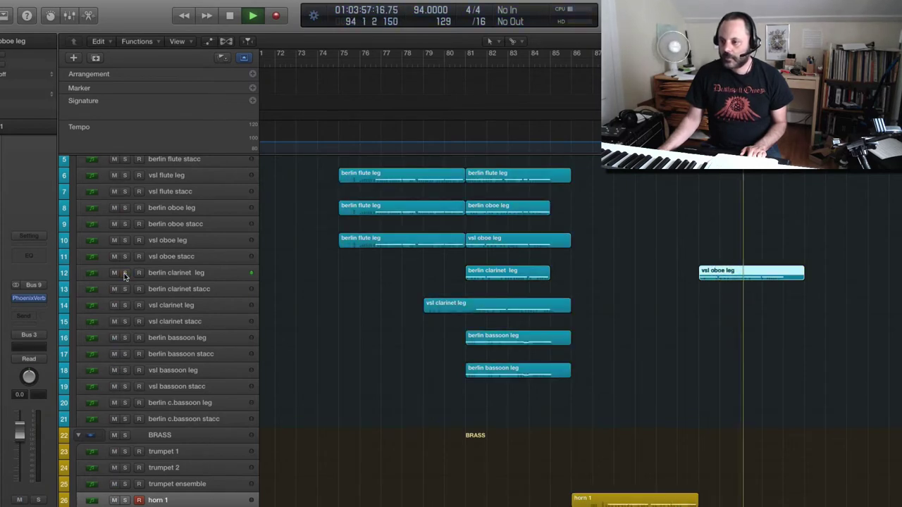
left_click(125, 273)
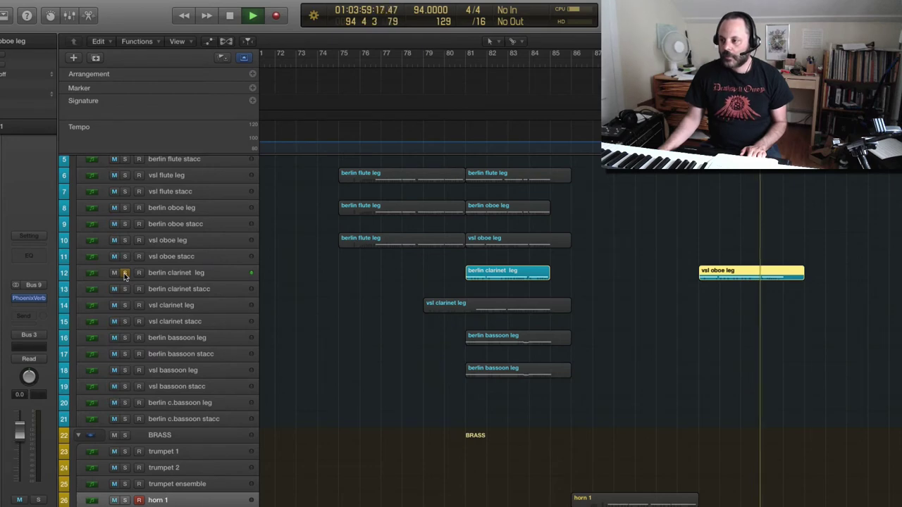
key("space")
left_click(125, 273)
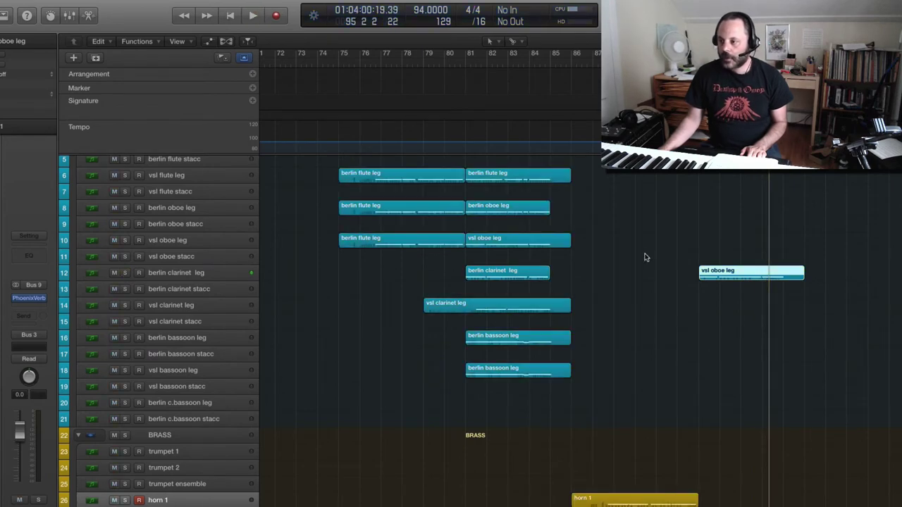
- Delete the copied vsl oboe leg region from the berlin clarinet leg track
left_click(672, 258)
left_click(710, 273)
key("Delete")
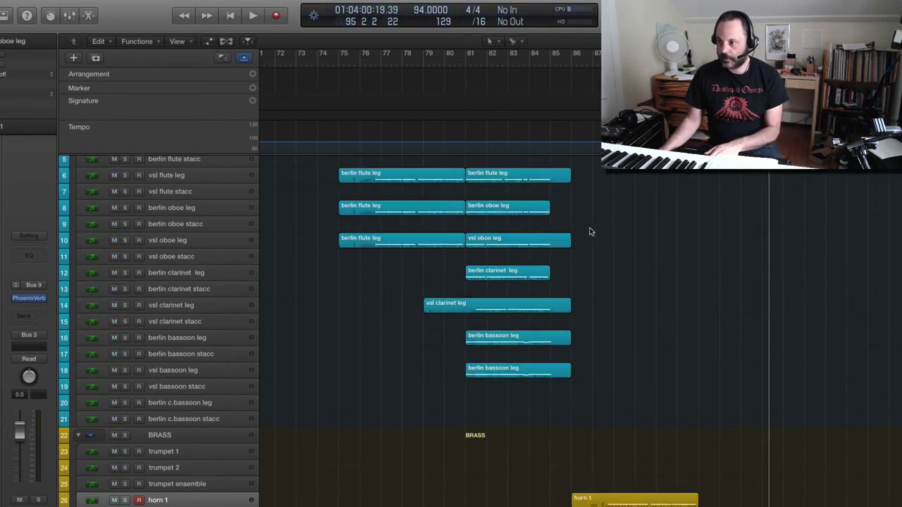
- Play the wind section from bar 80 beat 3 and briefly solo the berlin flute leg track to hear its line
scroll(588, 212, "up", 4)
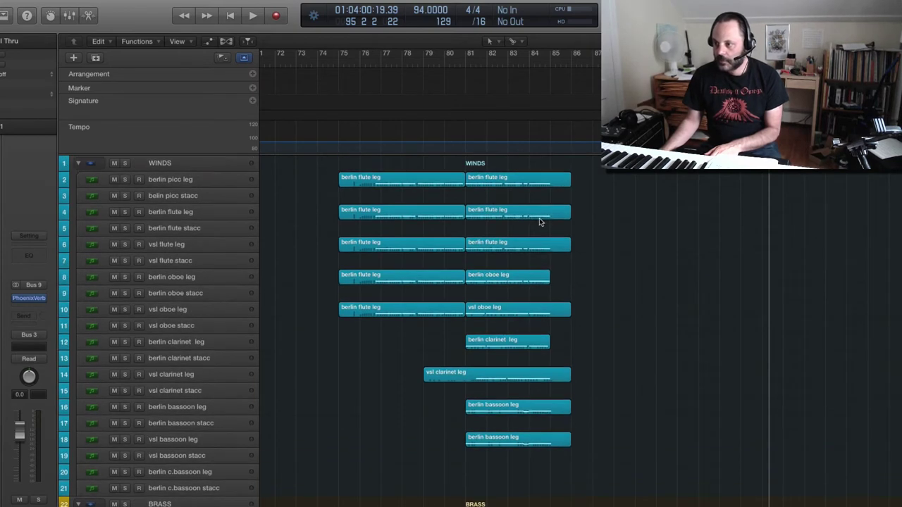
left_click(455, 66)
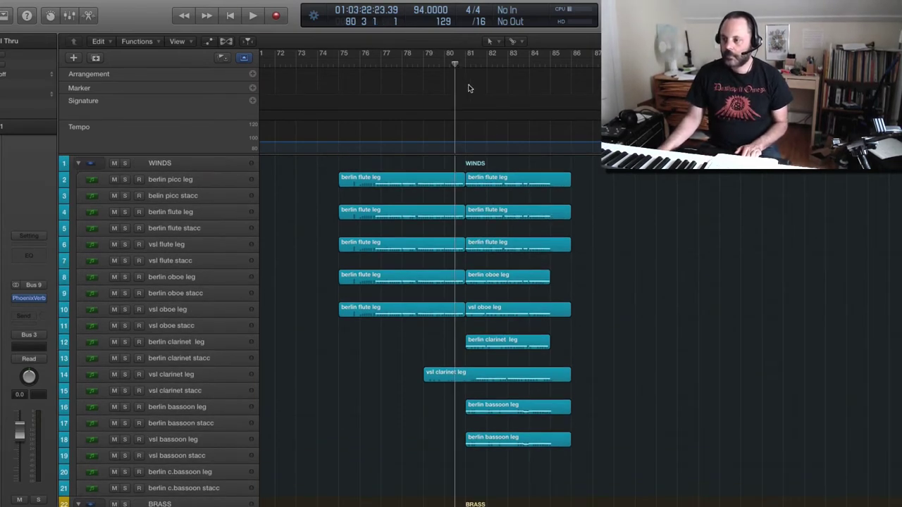
key("space")
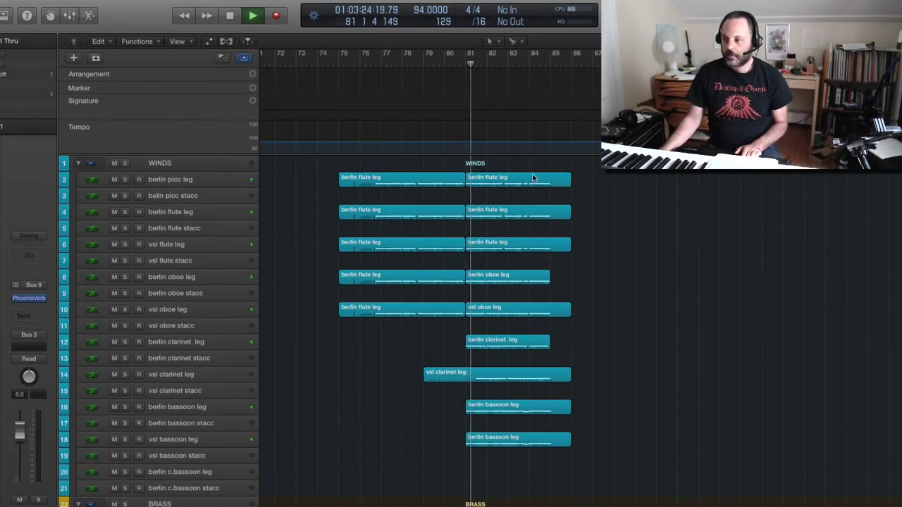
scroll(599, 208, "down", 1)
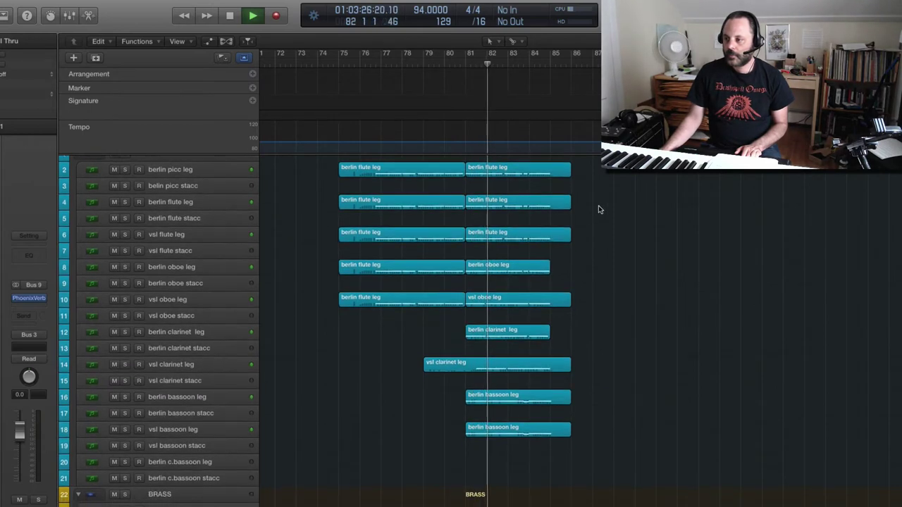
left_click(126, 203)
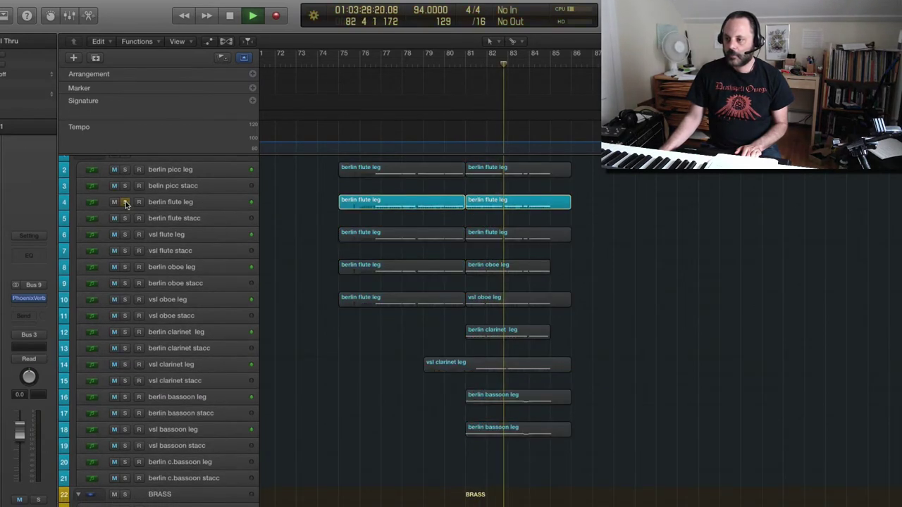
left_click(125, 203)
key("space")
- Copy the berlin flute leg region from bar 81 to the berlin clarinet leg track at bar 92 and audition it soloed
left_click(496, 205)
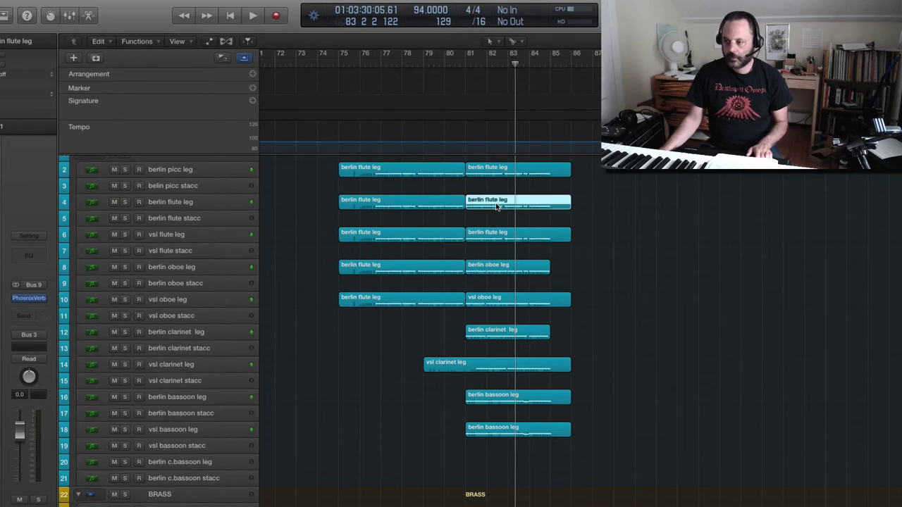
left_click_drag(497, 204, 770, 327)
scroll(773, 305, "down", 5)
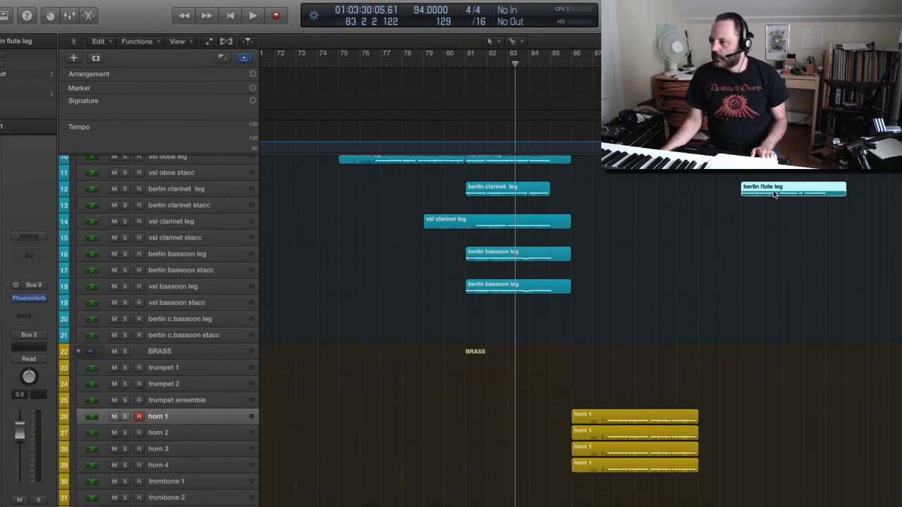
left_click_drag(774, 194, 732, 191)
key("shift+space")
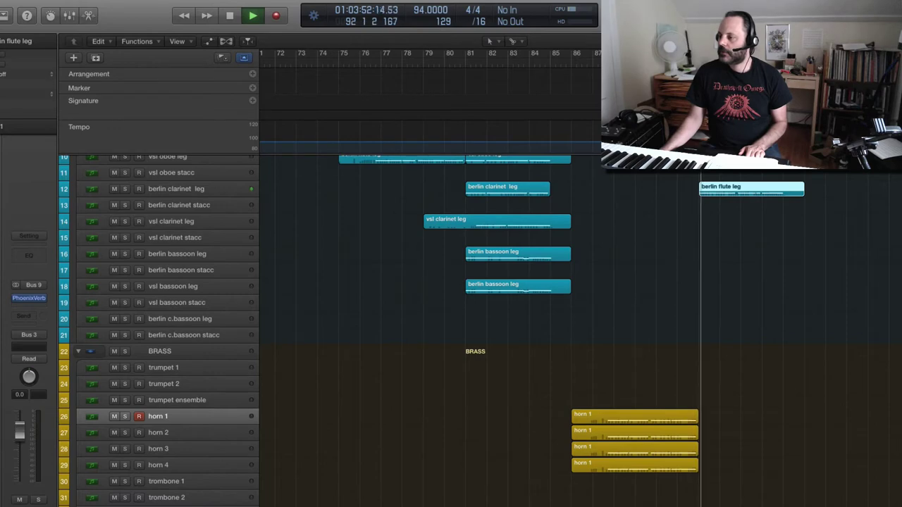
left_click(125, 189)
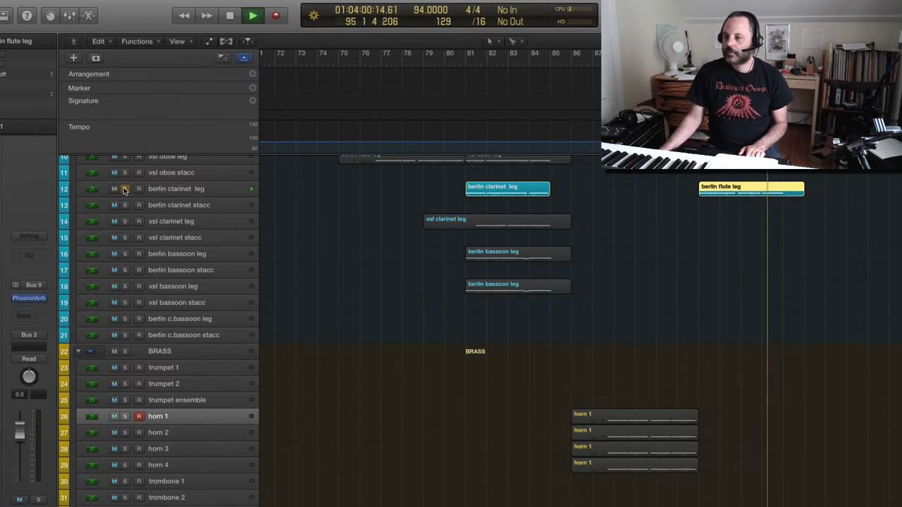
- Turn off solo on the berlin clarinet leg track and play the full ensemble from around bar 91
left_click(124, 189)
key("comma")
key("comma")
key("comma")
key("comma")
key("comma")
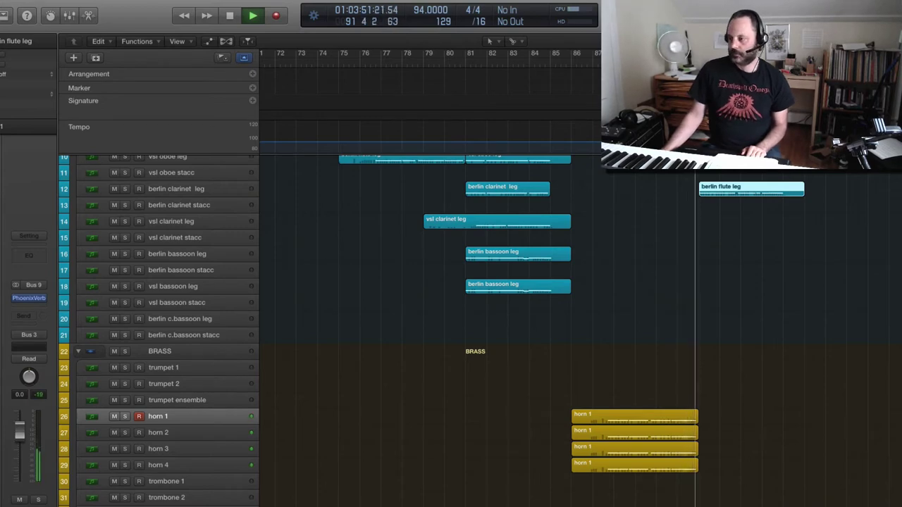
- Copy the berlin flute leg region at bar 92 to the vsl clarinet leg, berlin oboe leg and vsl oboe leg tracks and audition it
scroll(709, 203, "up", 3)
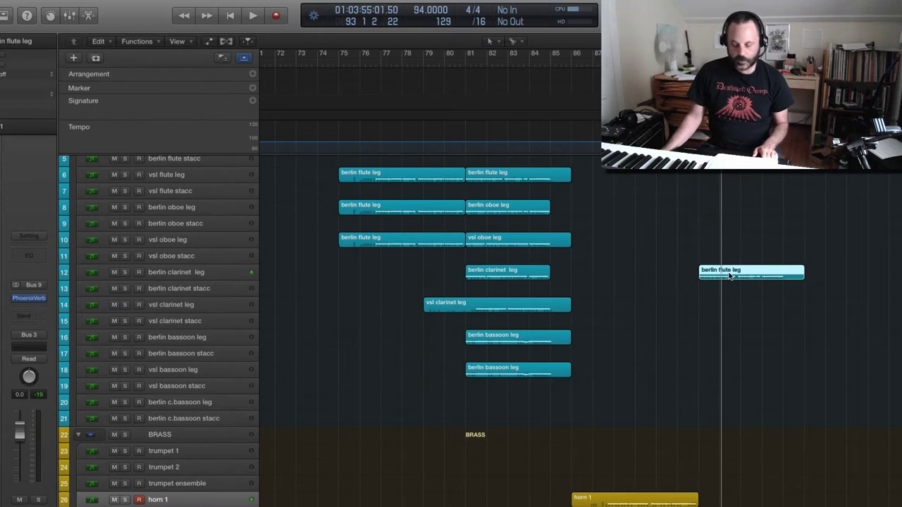
left_click_drag(731, 276, 732, 208)
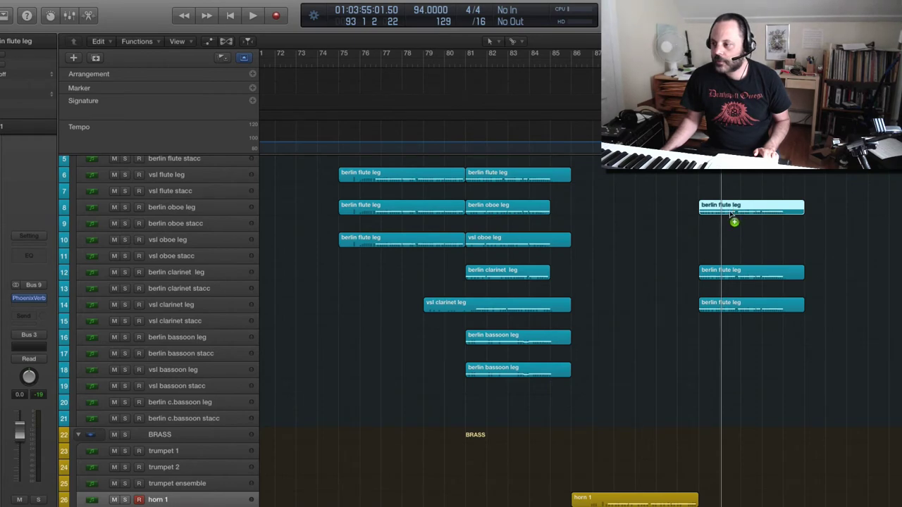
left_click_drag(732, 213, 731, 242, "alt")
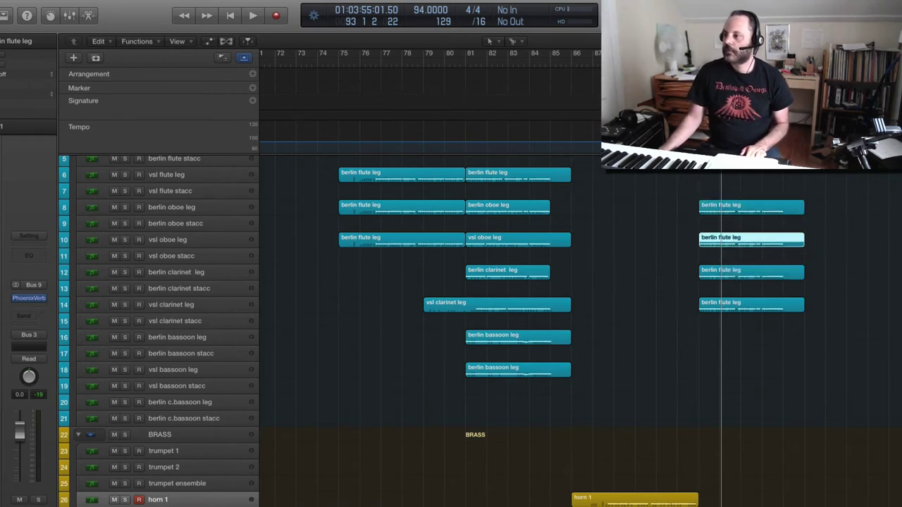
key("space")
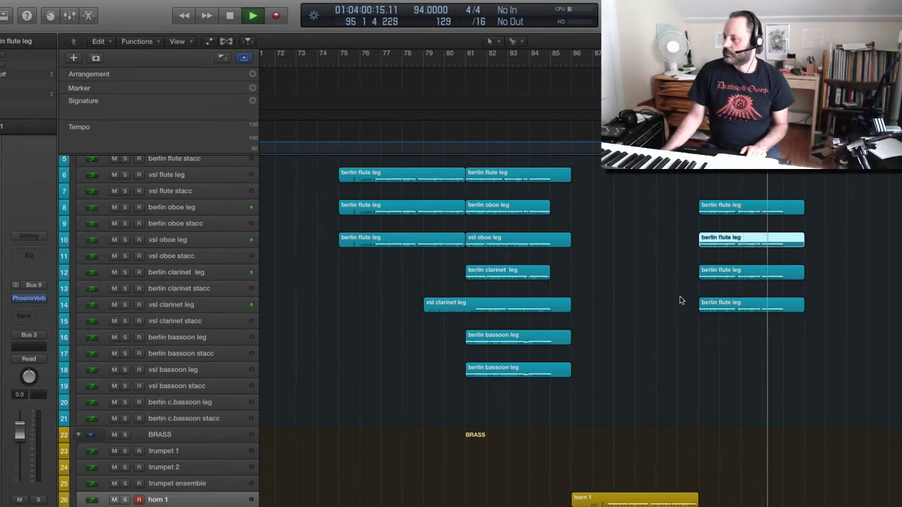
key("space")
- Transpose all notes of the bar 92 region on the berlin clarinet leg track down one octave and play it back
double_click(724, 277)
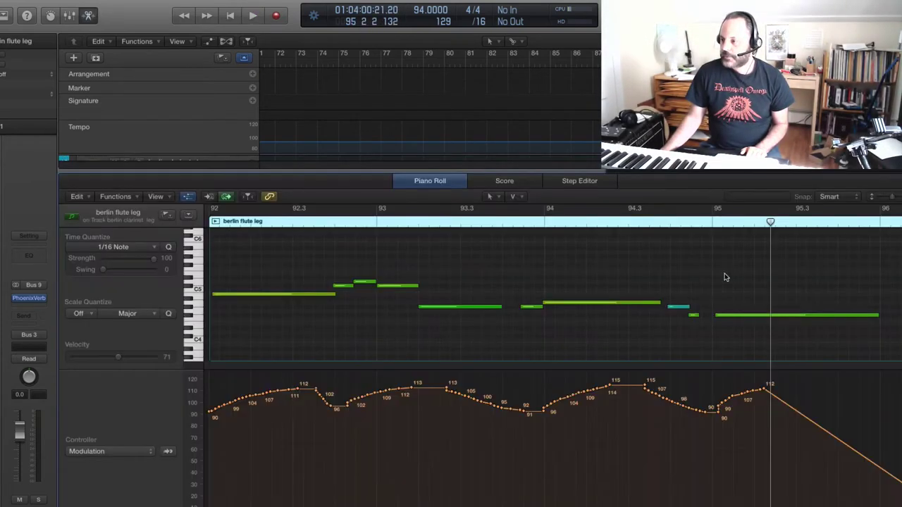
left_click_drag(783, 277, 211, 363)
scroll(219, 358, "left", 3)
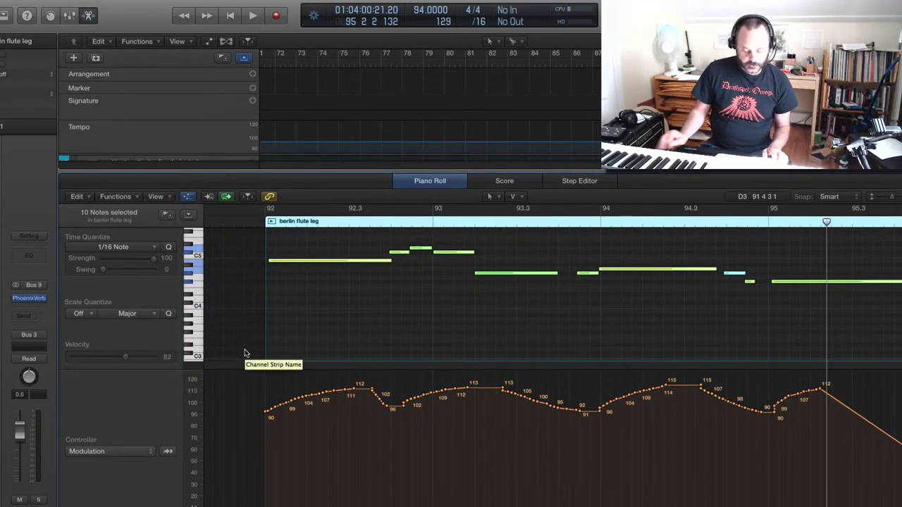
key("alt+shift+Down")
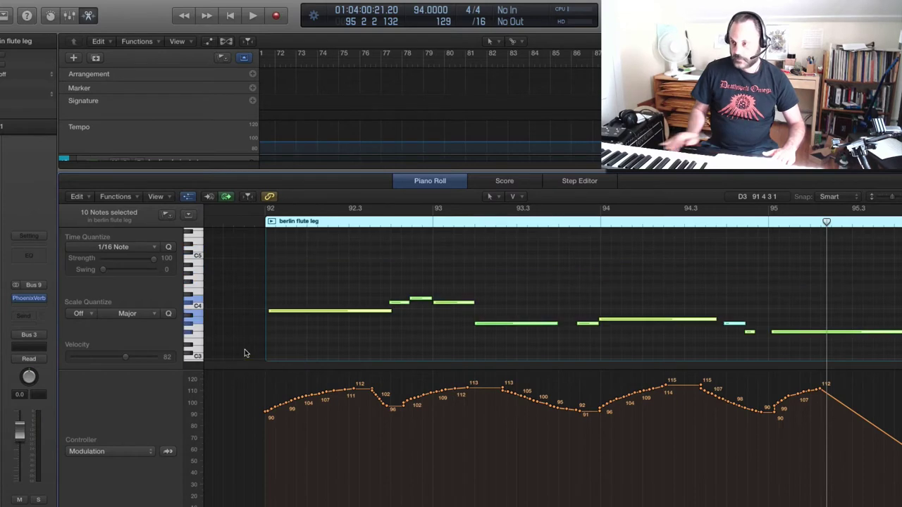
key("space")
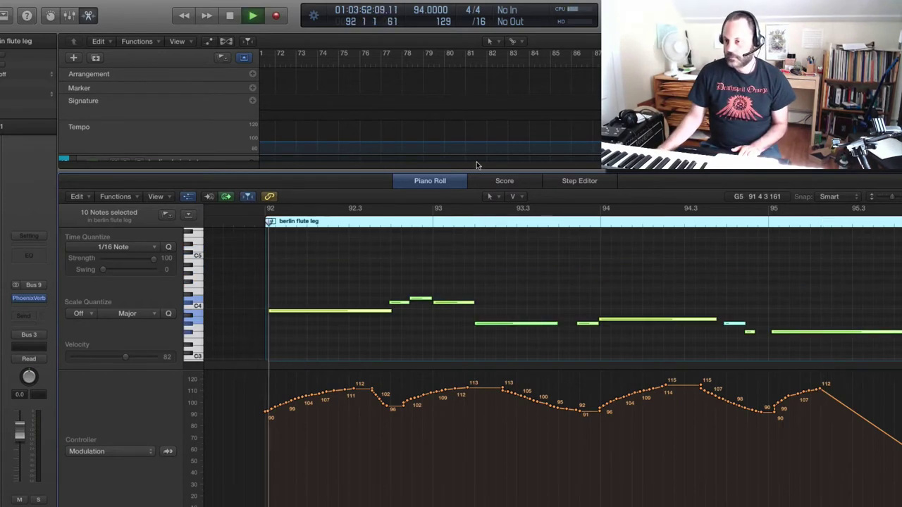
key("e")
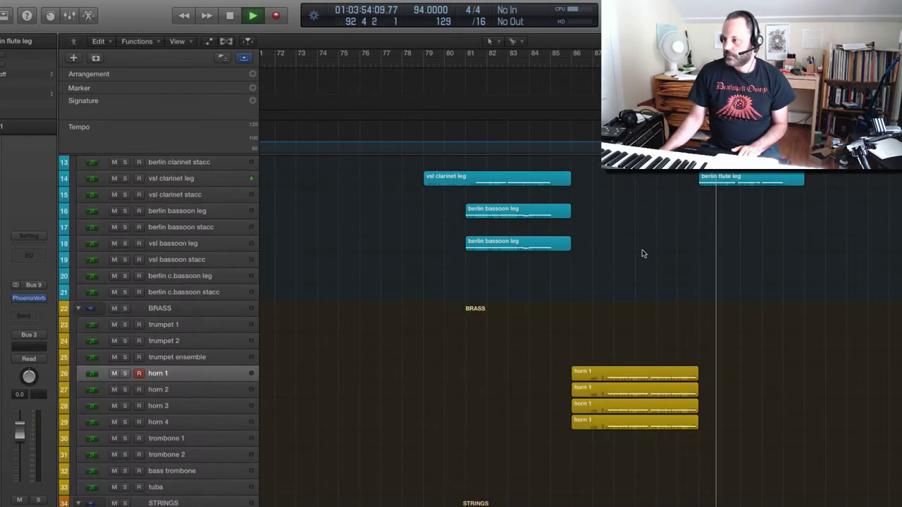
scroll(713, 263, "up", 3)
key("space")
- Transpose all notes of the bar 92 region on the vsl clarinet leg track down one octave
left_click(740, 280)
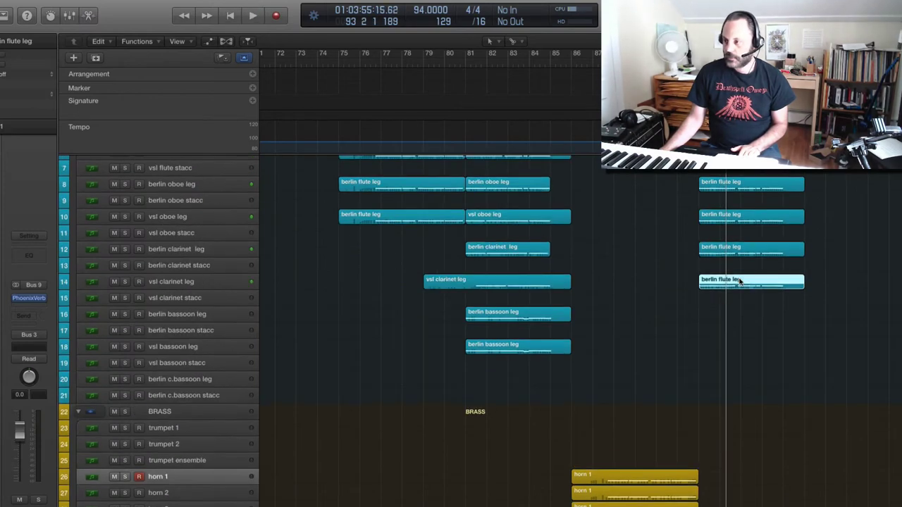
key("e")
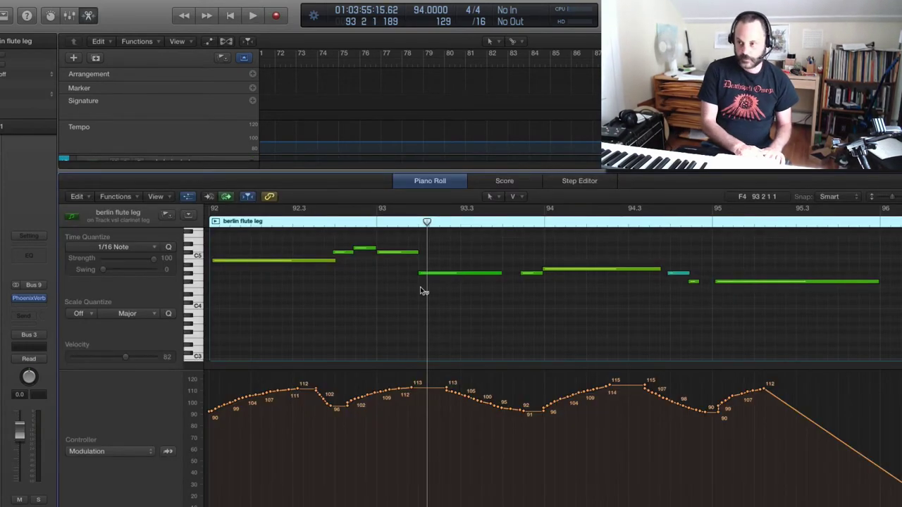
key("super+a")
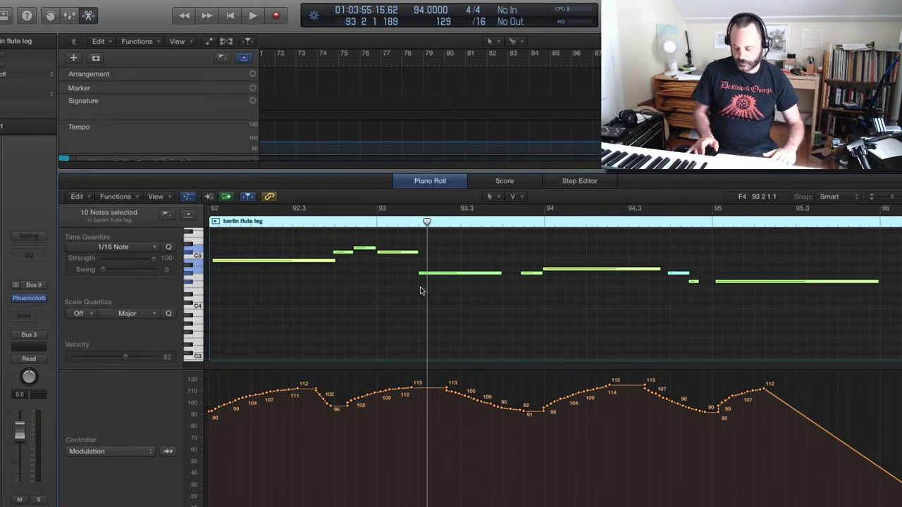
key("alt+shift+Down")
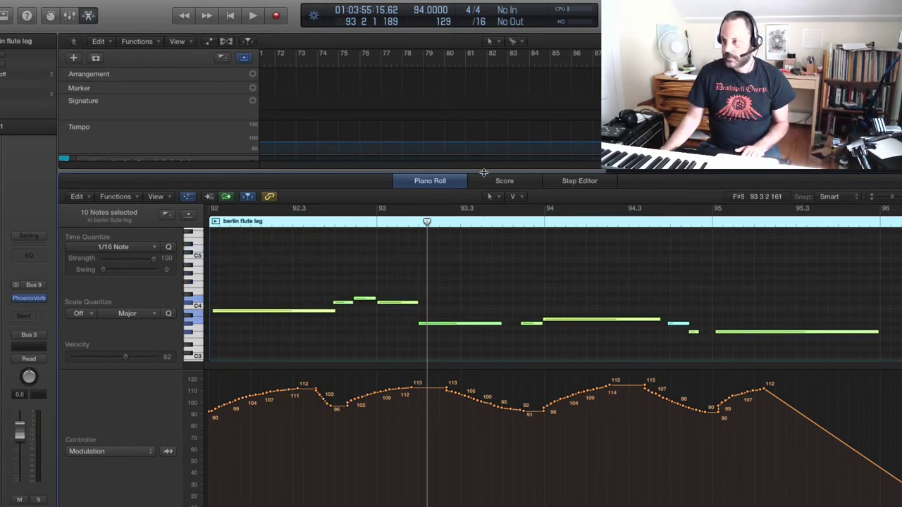
key("e")
- Play from around bar 91 with the oboe leg tracks soloed, add both clarinet leg tracks, and turn all four solos off again
scroll(479, 331, "up", 5)
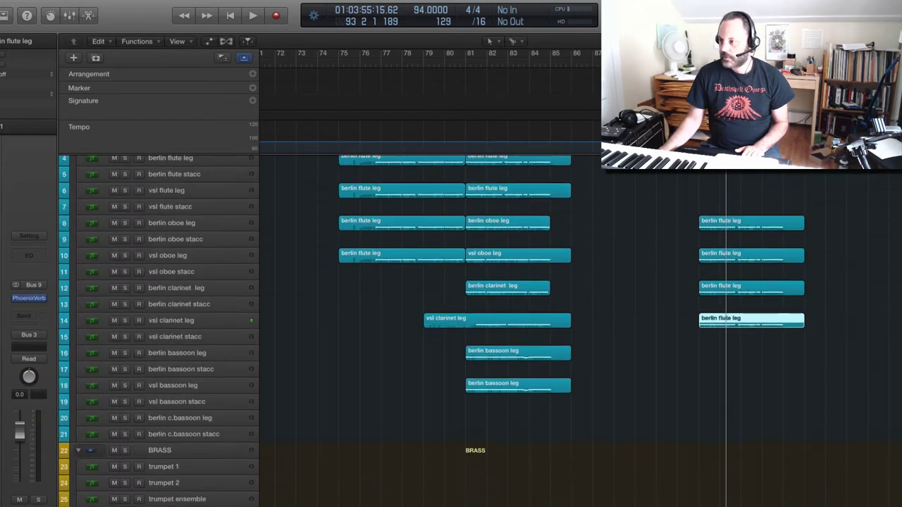
key("space")
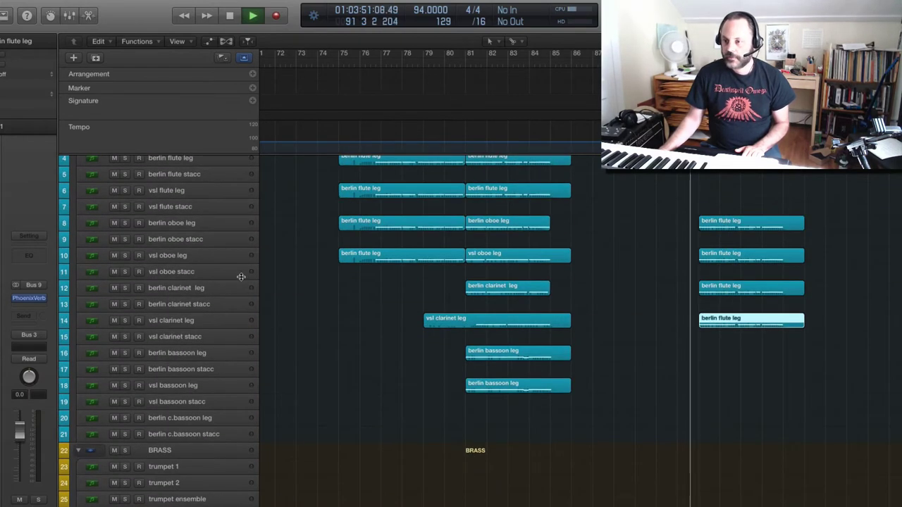
left_click(124, 224)
left_click(125, 255)
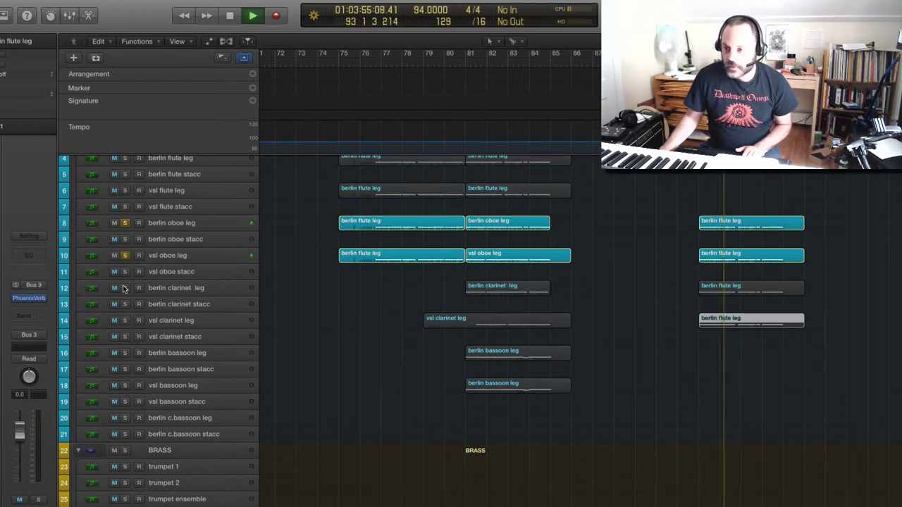
left_click(124, 288)
left_click(125, 322)
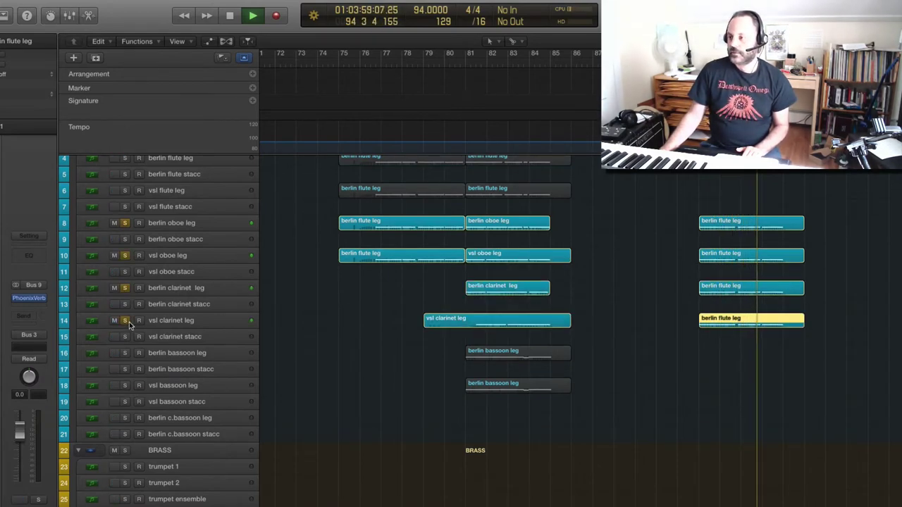
left_click(128, 322)
left_click(125, 288)
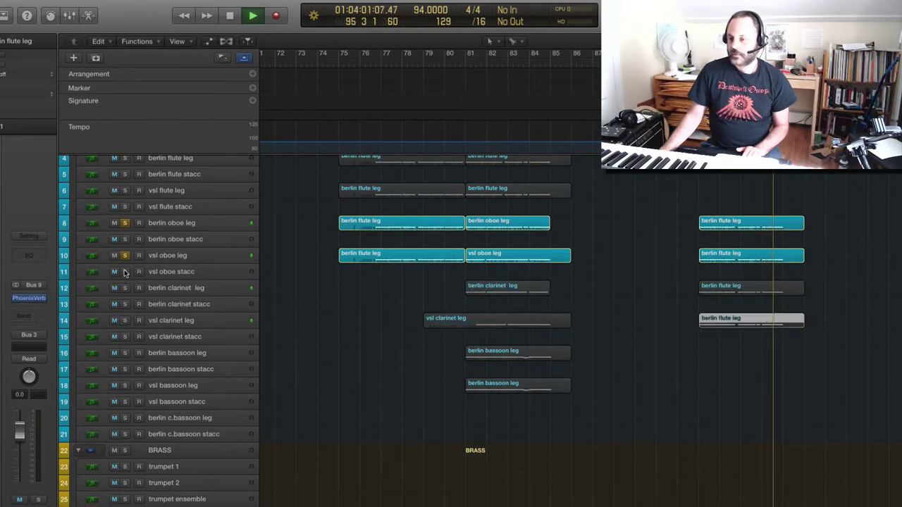
left_click(125, 255)
left_click(125, 225)
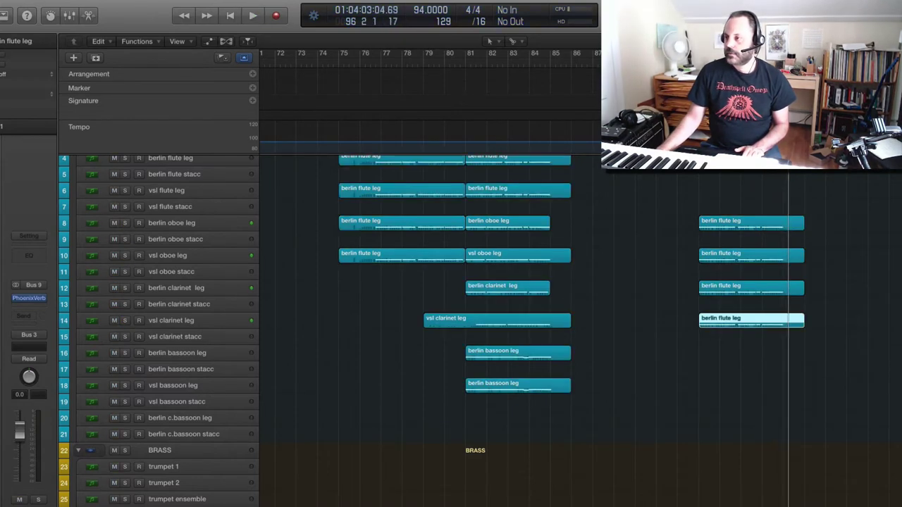
- Play the passage from around bar 91 with all tracks while checking the brass and woodwind regions
key("space")
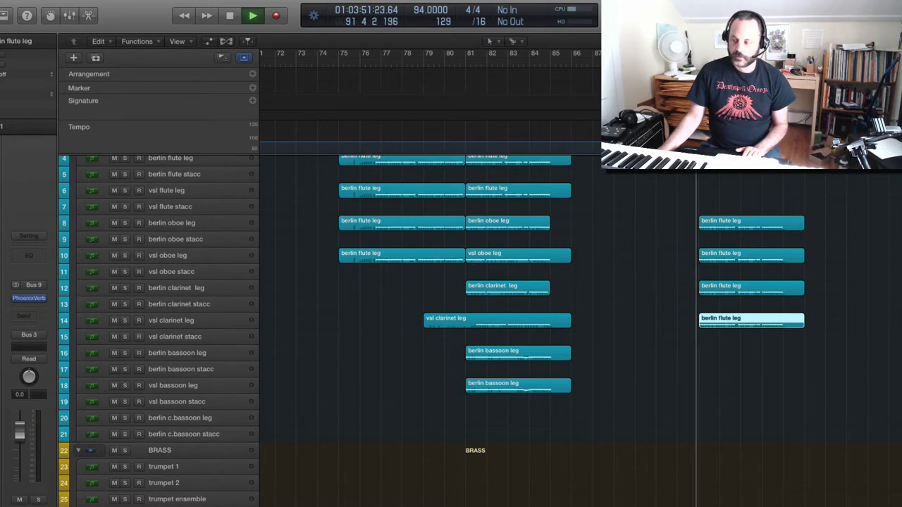
scroll(430, 331, "down", 3)
scroll(430, 331, "down", 2)
scroll(430, 331, "down", 7)
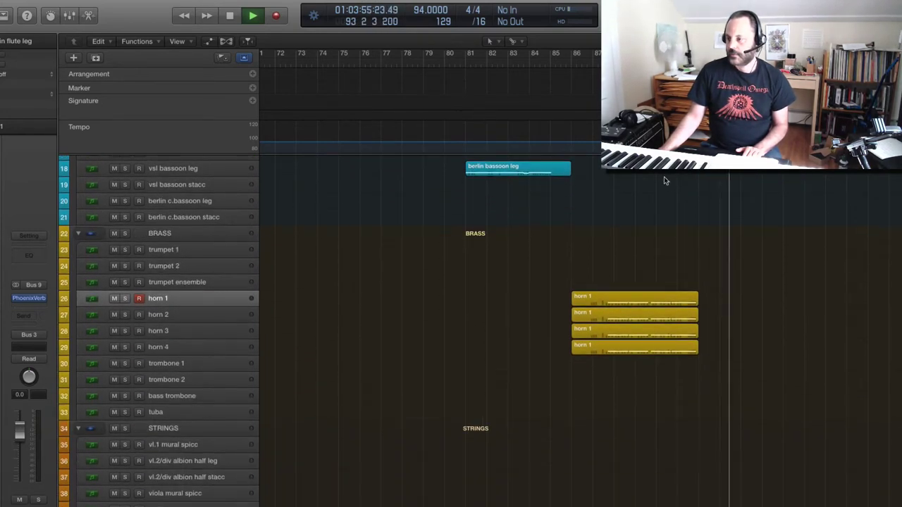
scroll(666, 183, "up", 15)
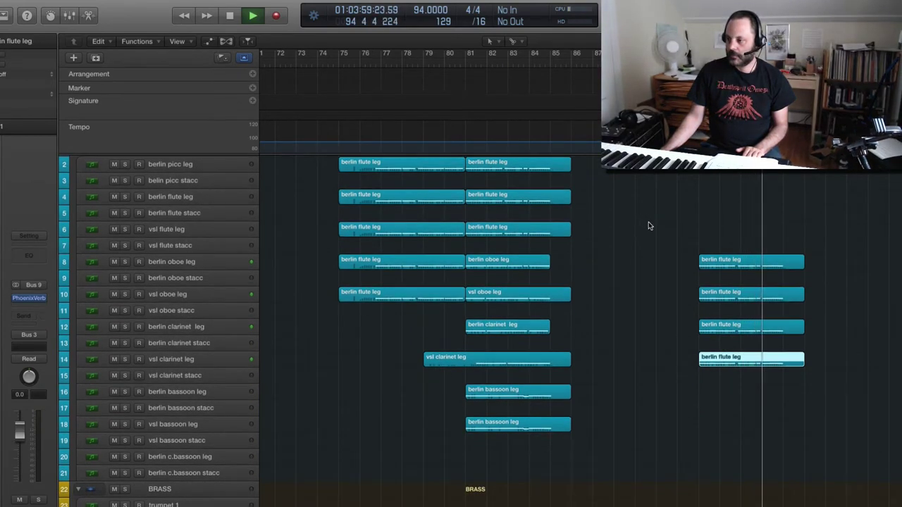
key("space")
- Play from bar 91 beat 3 with the berlin and vsl oboe leg tracks muted, and unmute them during playback to compare
left_click(688, 52)
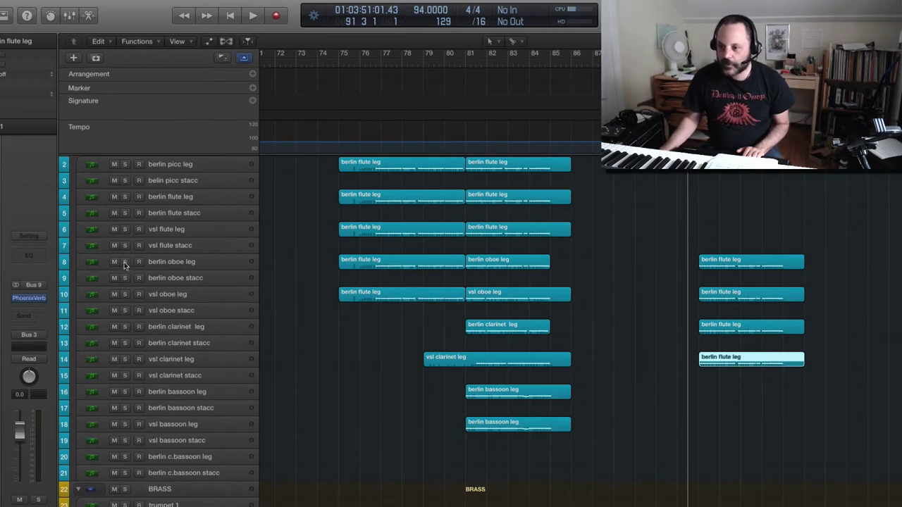
left_click(115, 262)
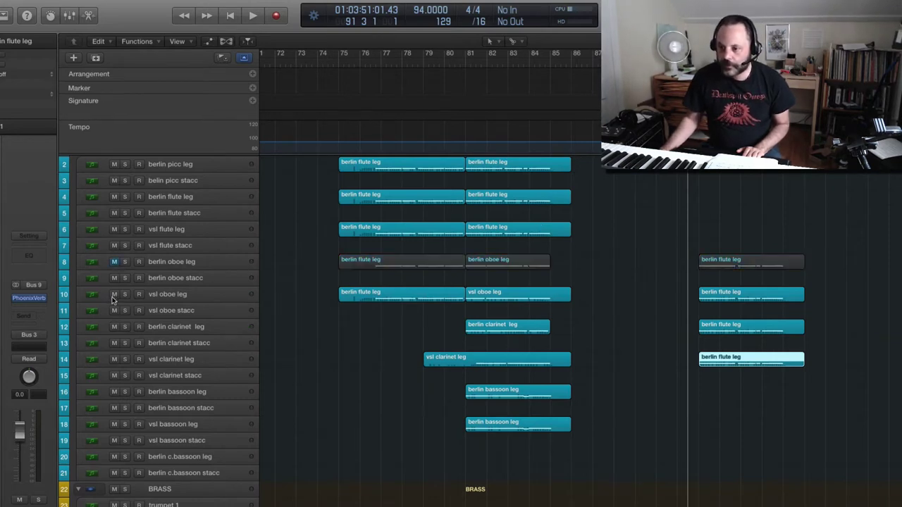
left_click(114, 295)
key("space")
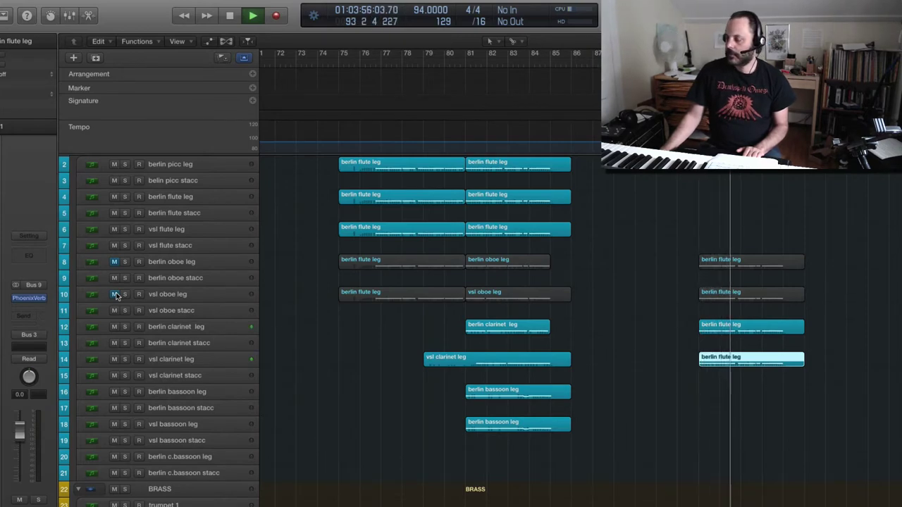
left_click(114, 294)
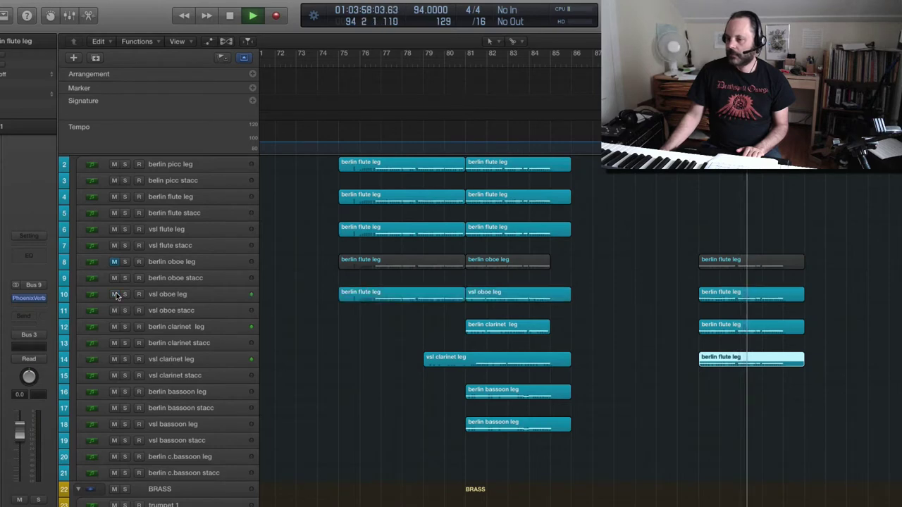
left_click(114, 262)
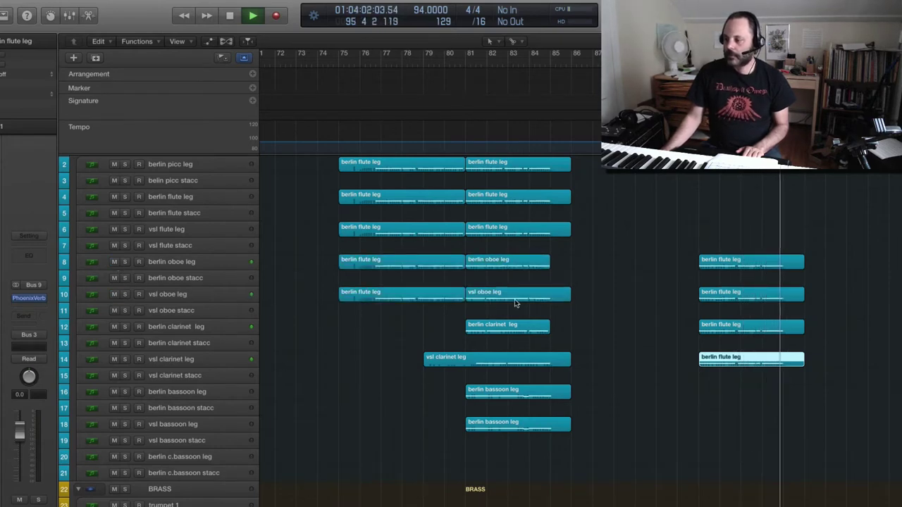
key("space")
left_click(623, 295)
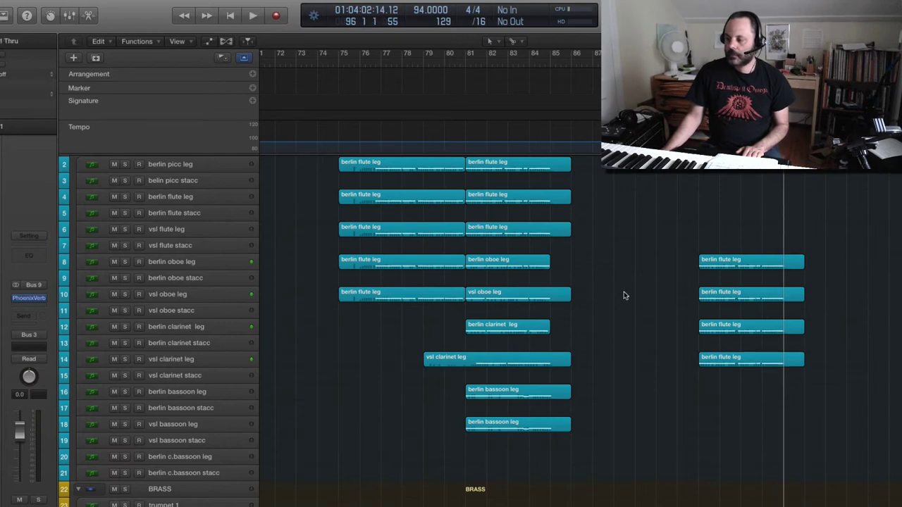
left_click(730, 301)
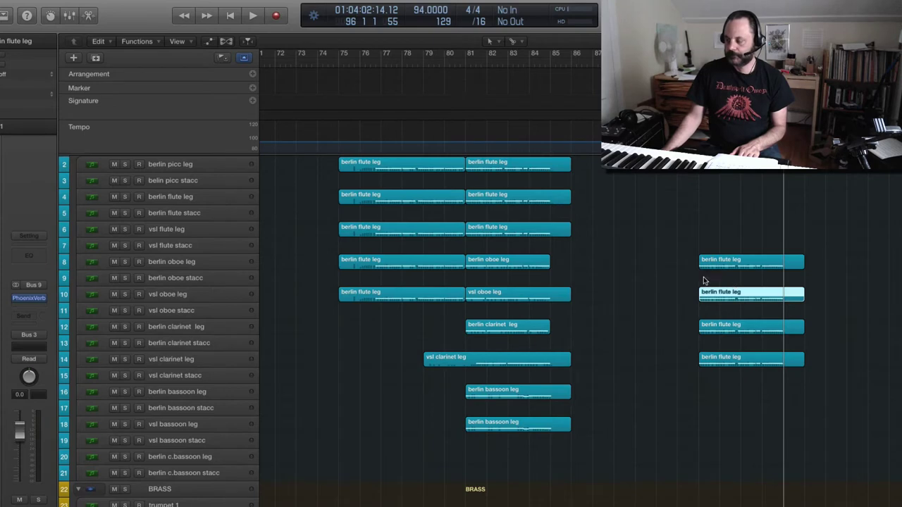
left_click_drag(678, 252, 721, 298)
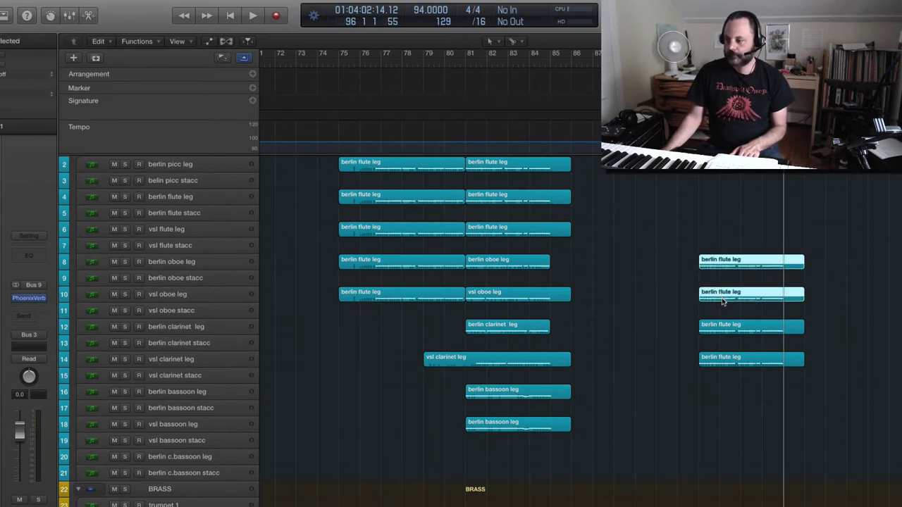
- Put an unmuted CSS vl.1 leg region at bar 92 on the CSS vl.1 leg track in place of the muted one and play the passage
scroll(721, 297, "down", 15)
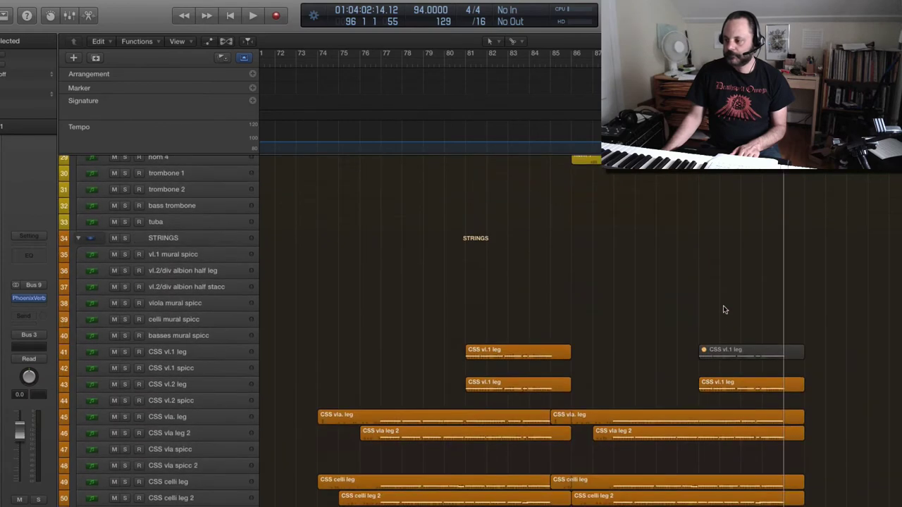
left_click_drag(730, 386, 730, 352)
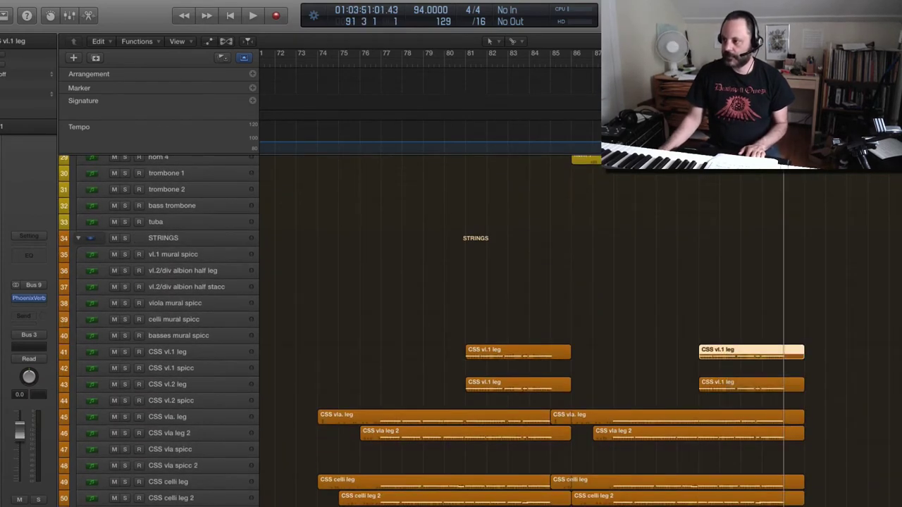
key("space")
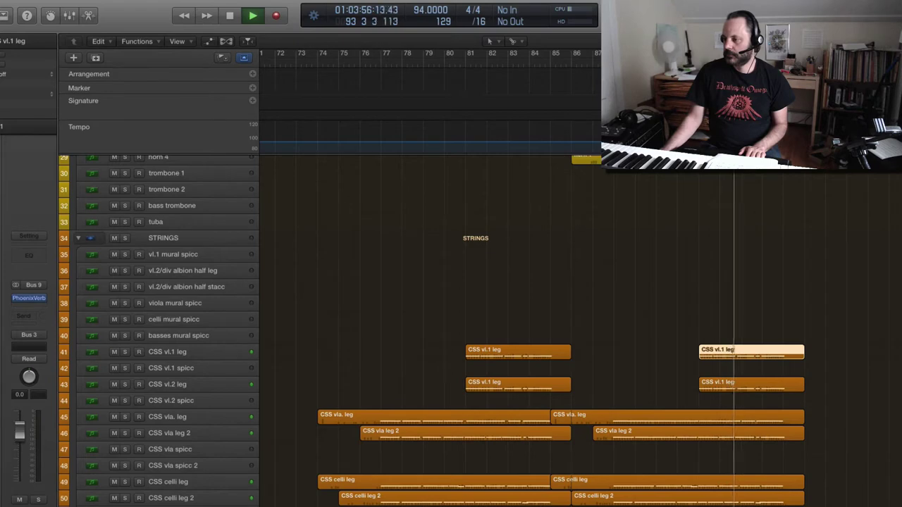
scroll(634, 243, "up", 10)
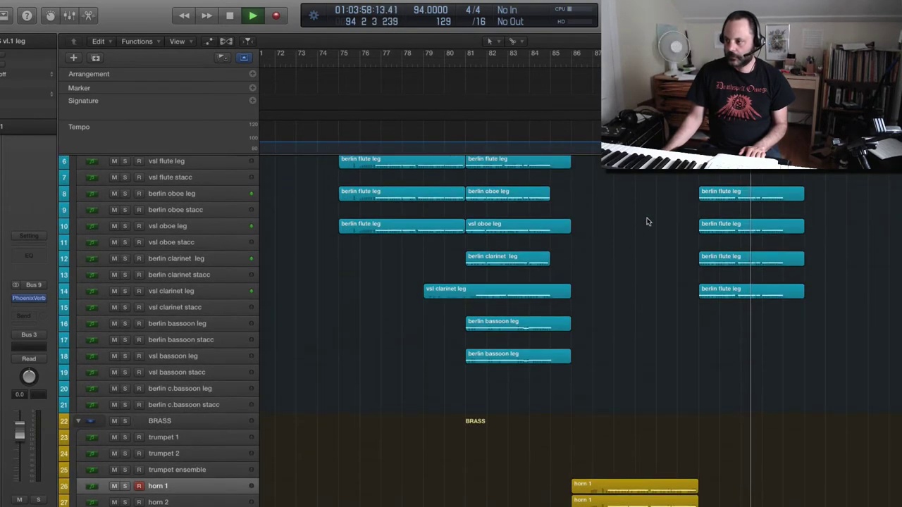
- Move the two berlin flute leg regions at bar 92 from the oboe leg tracks to the berlin flute leg and vsl flute leg tracks
scroll(649, 211, "up", 3)
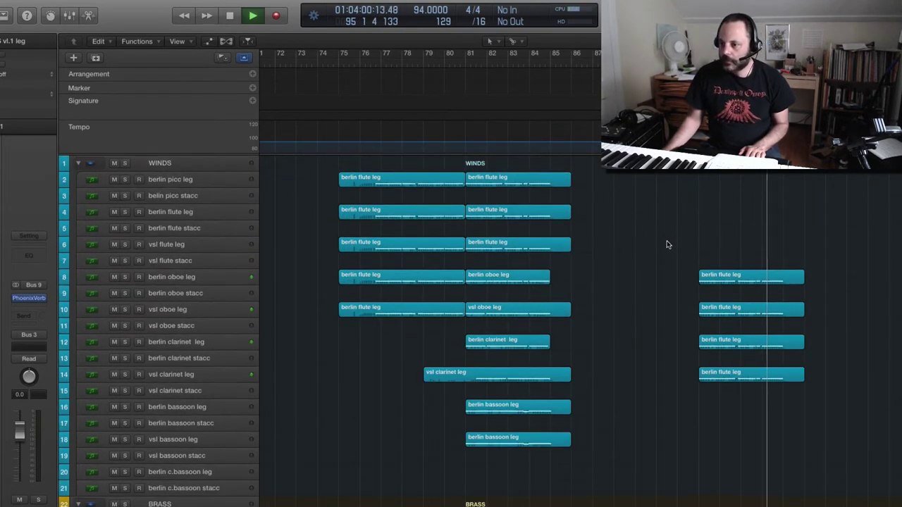
key("space")
left_click_drag(689, 273, 718, 256)
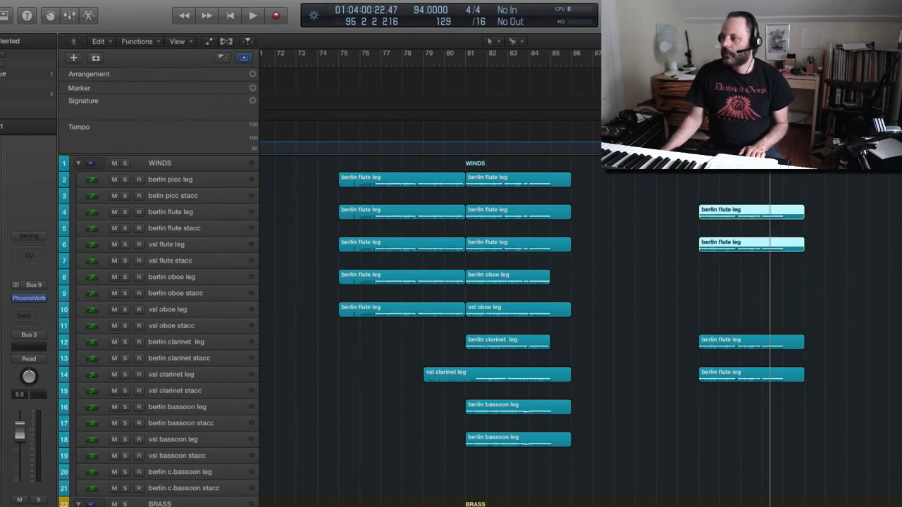
- Play the passage from bar 91 beat 3 with the melody on the flute and clarinet leg tracks
key("space")
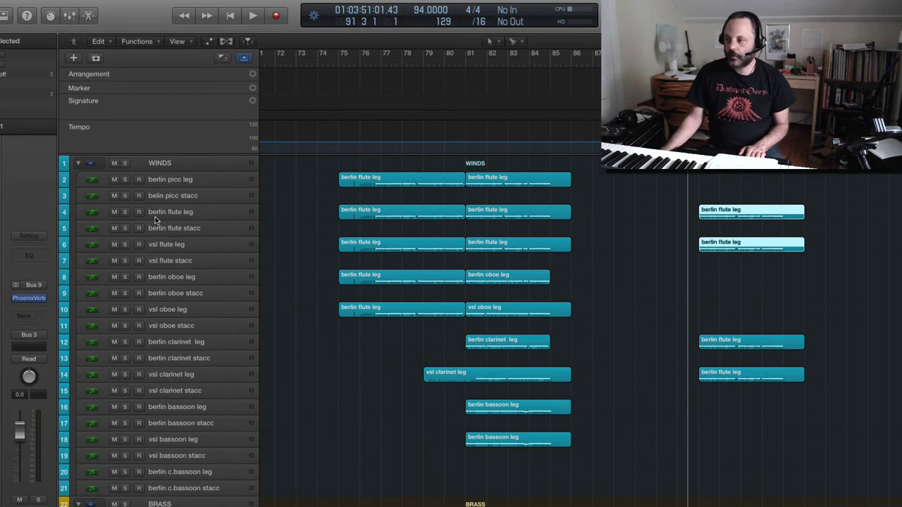
key("space")
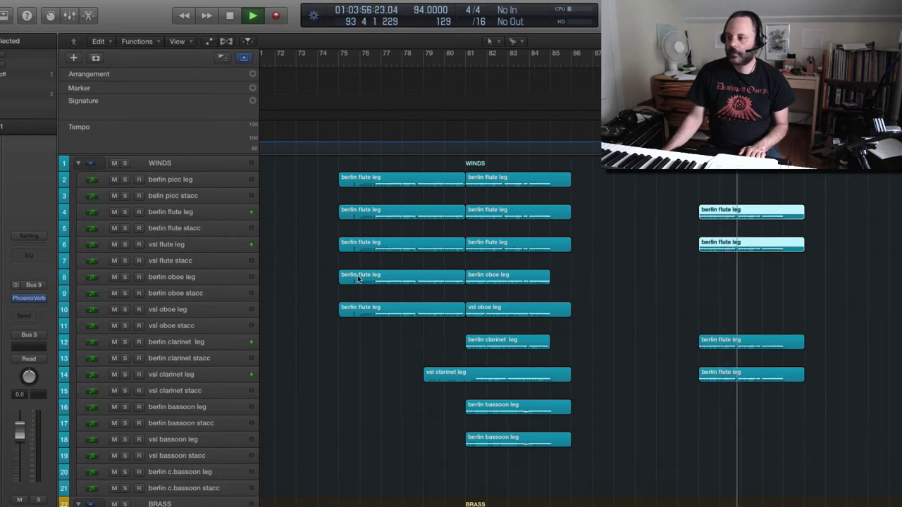
scroll(503, 264, "down", 6)
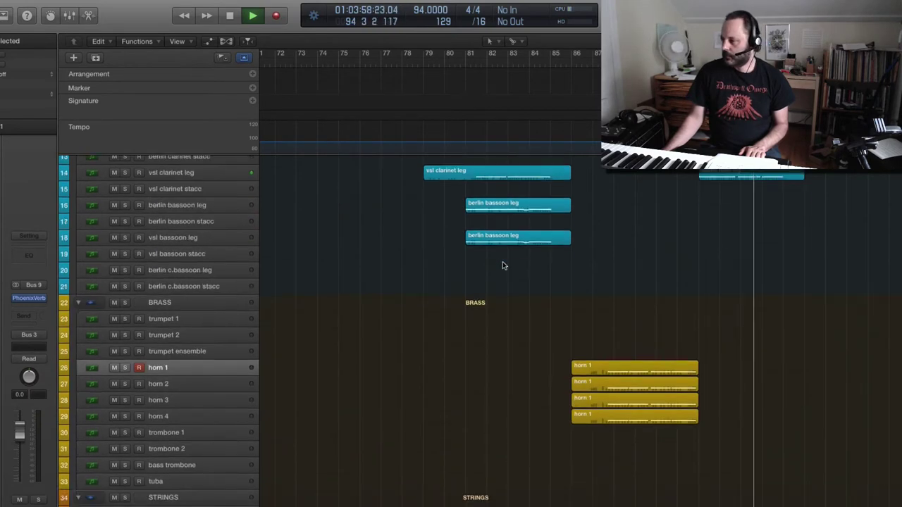
key("space")
left_click(592, 64)
key("space")
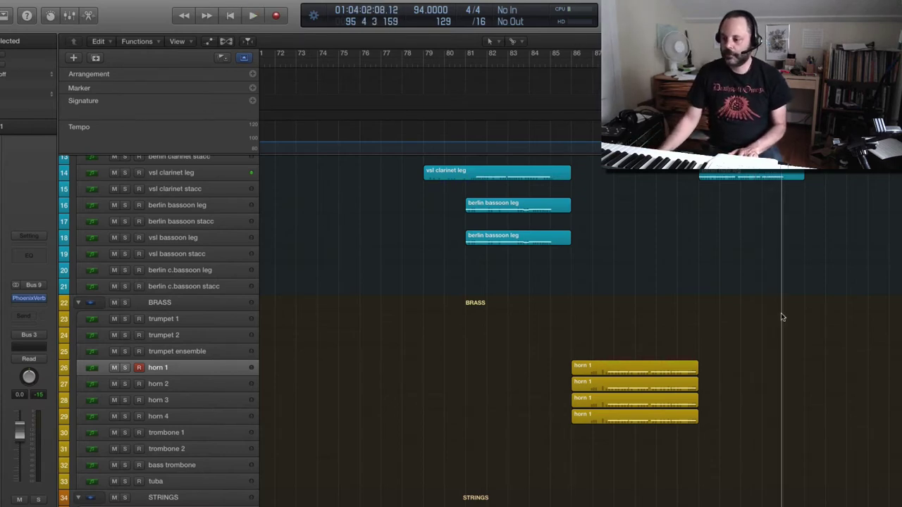
- Split the horn, trombone, bass trombone and tuba regions at bar 19, splitting their overlapping notes as well
scroll(571, 324, "left", 10)
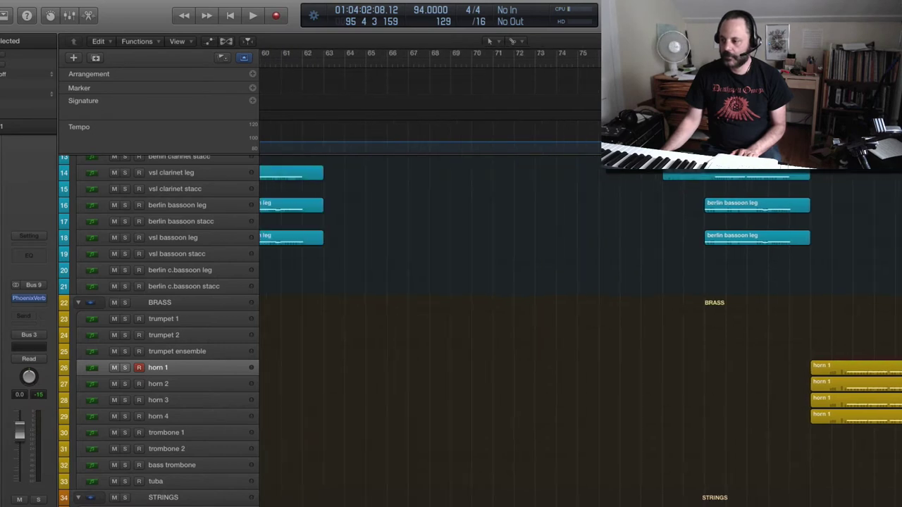
scroll(470, 504, "left", 10)
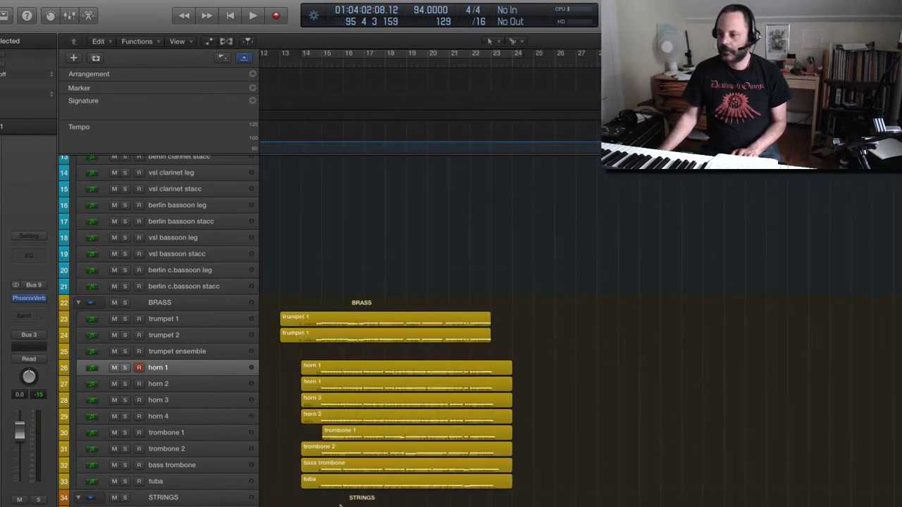
scroll(331, 505, "left", 1)
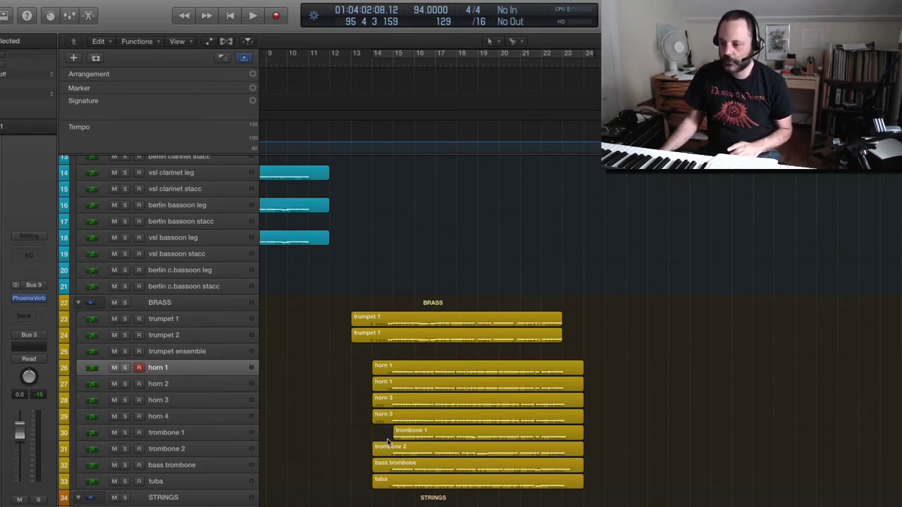
left_click(478, 373)
key("super+j")
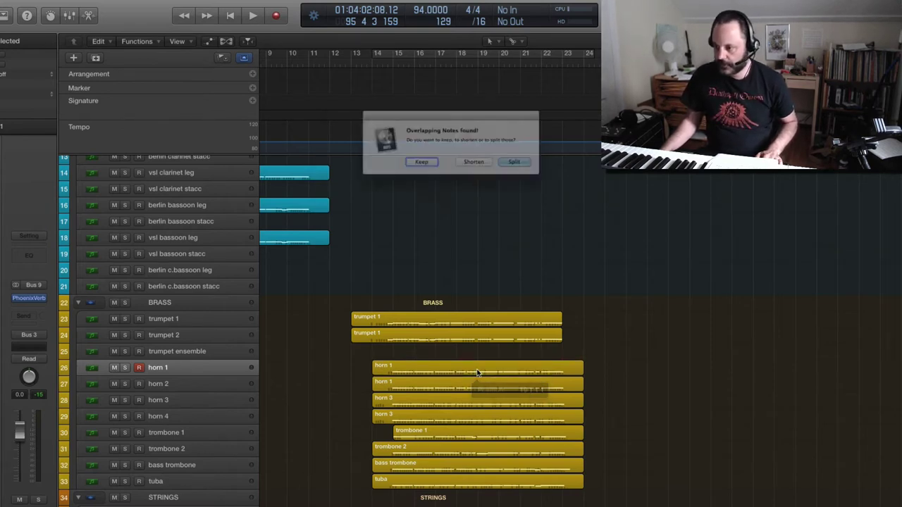
left_click(526, 168)
left_click(484, 392)
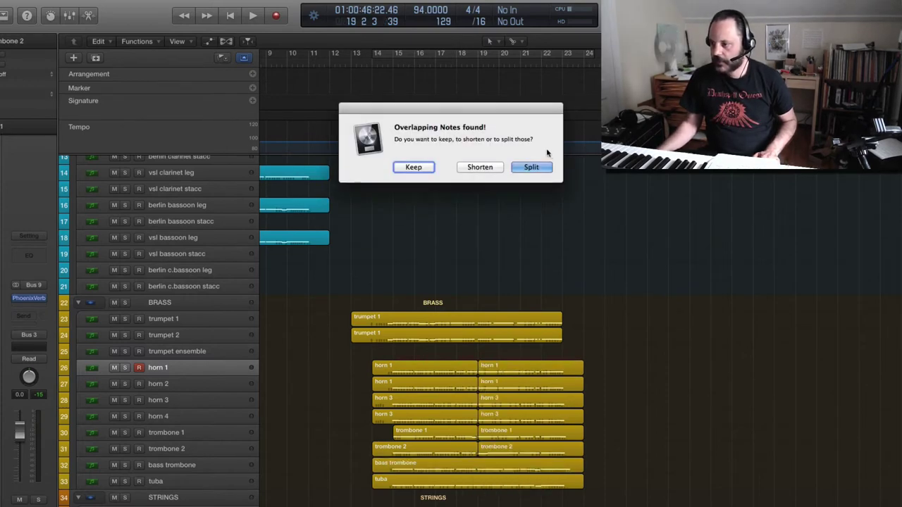
left_click(527, 168)
left_click(481, 463)
left_click(477, 492)
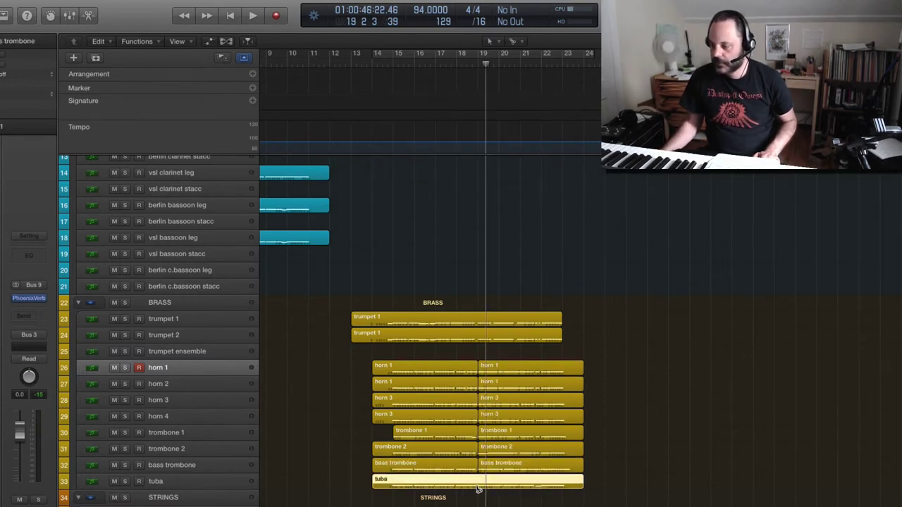
left_click(527, 168)
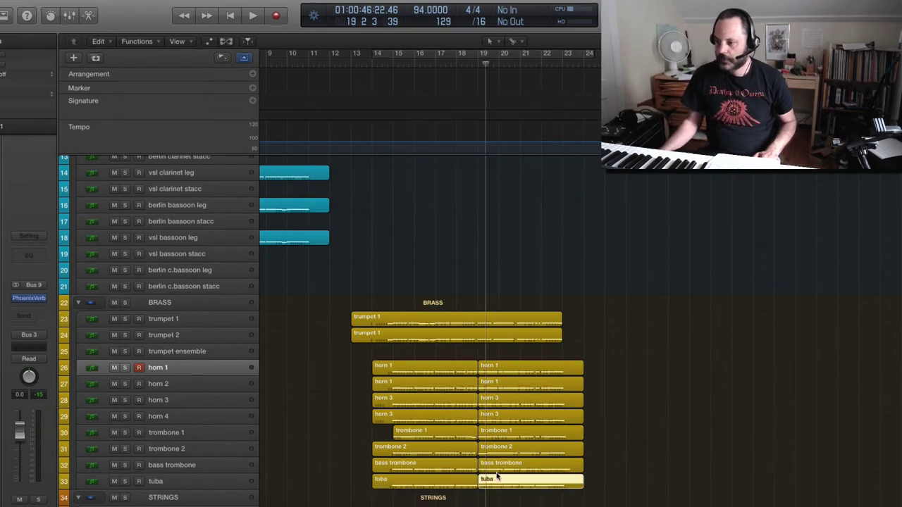
- Copy the eight brass regions from bar 19, horn 1 through tuba, and paste them at bar 92
scroll(488, 481, "down", 5)
left_click_drag(499, 448, 524, 275)
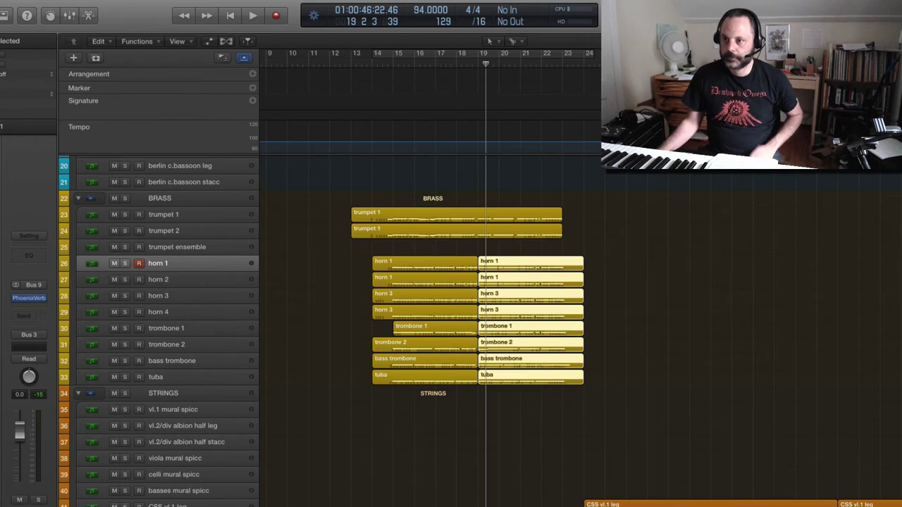
left_click(60, 2)
left_click(85, 52)
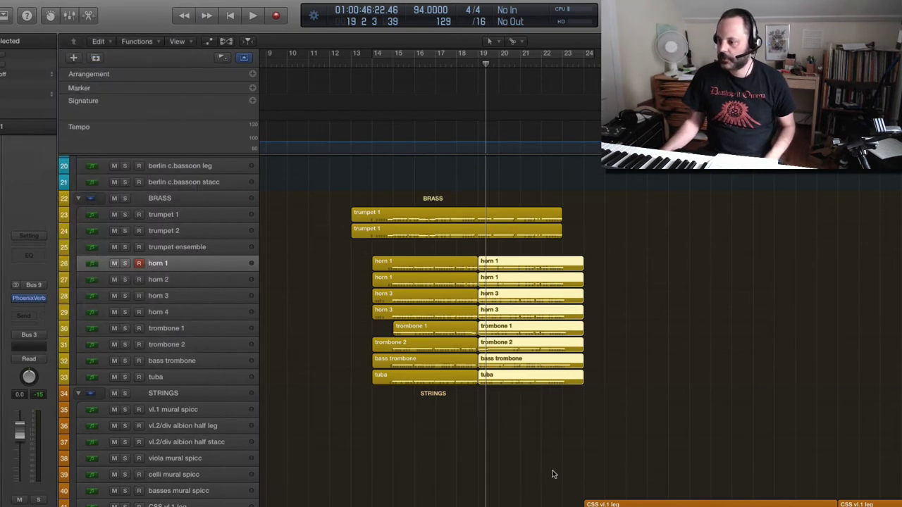
scroll(704, 503, "right", 15)
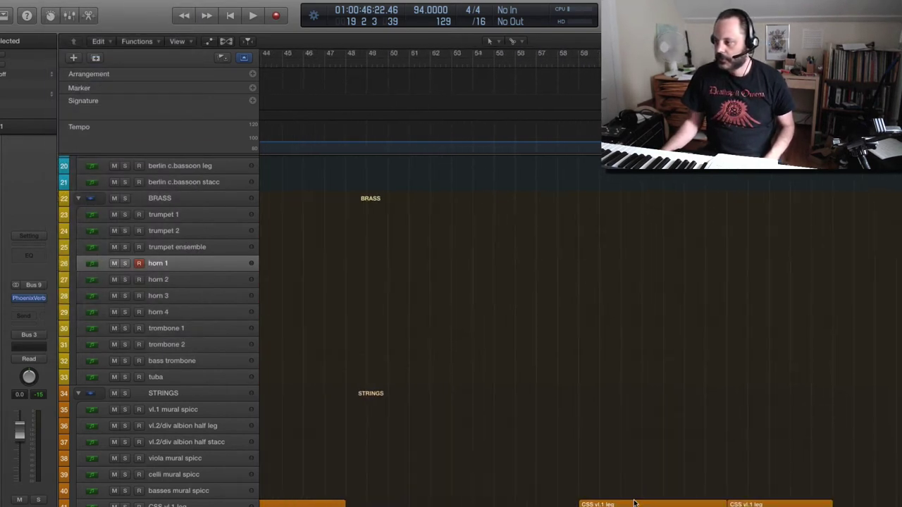
scroll(704, 503, "right", 5)
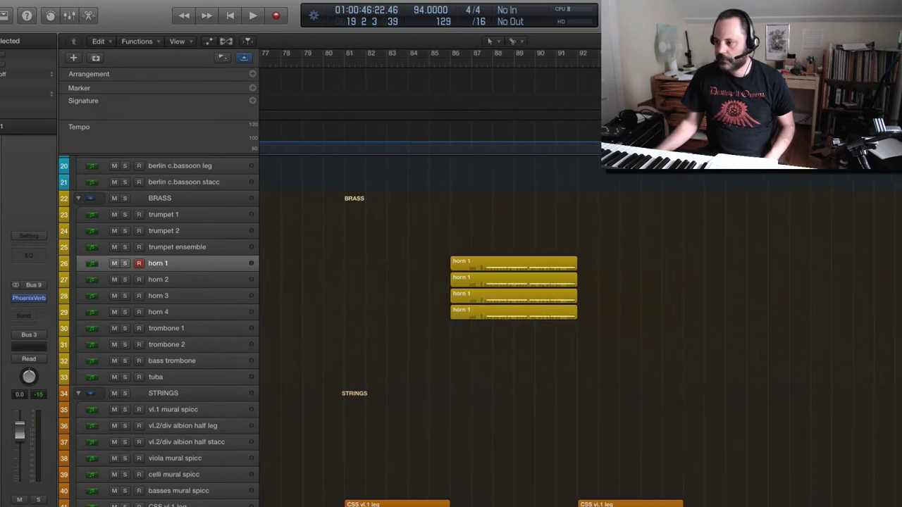
left_click(576, 63)
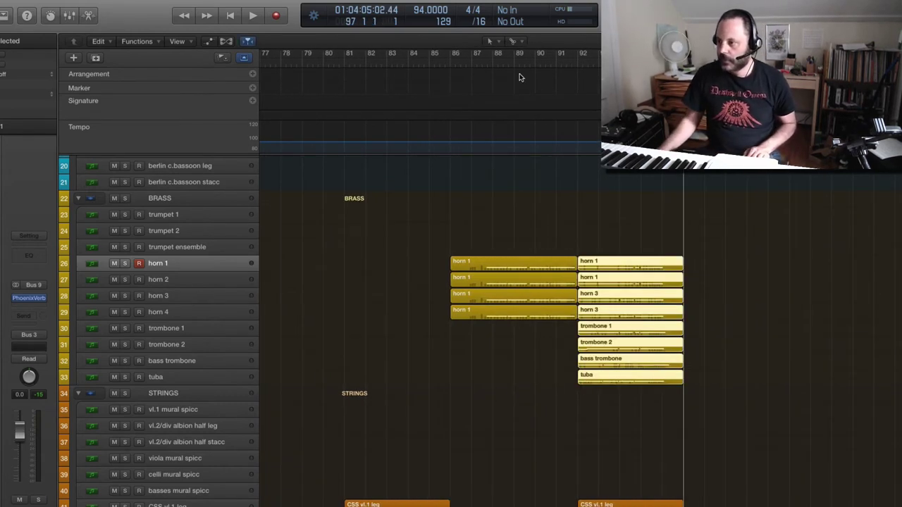
- Play from bar 86 beat 4 with the BRASS tracks soloed, and turn the solo off again
left_click(566, 65)
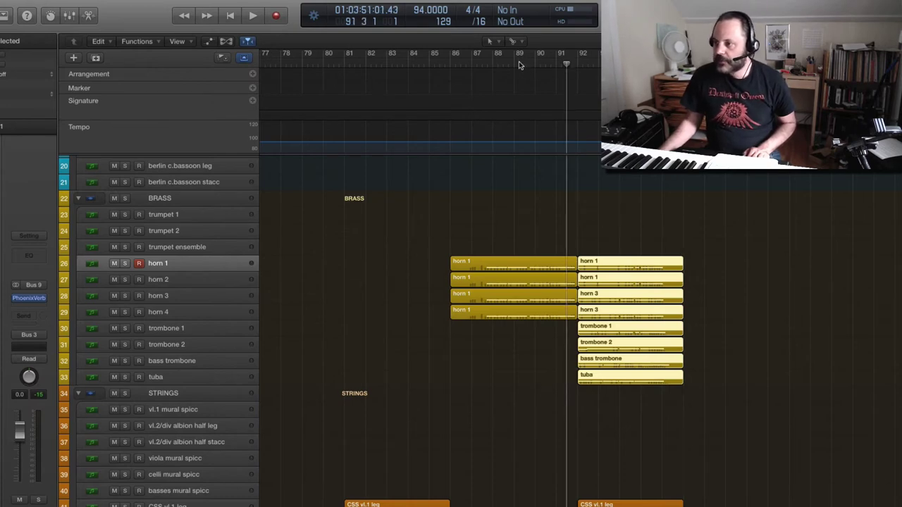
left_click(465, 66)
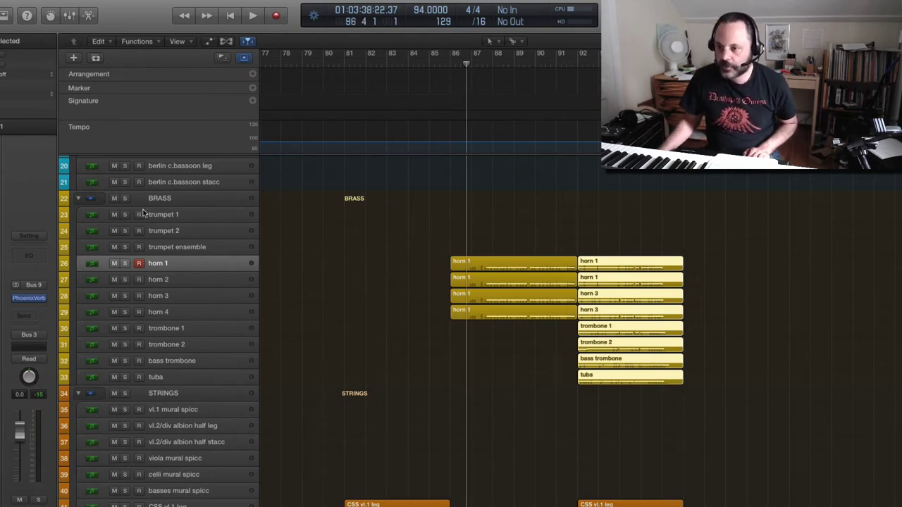
left_click(124, 199)
key("space")
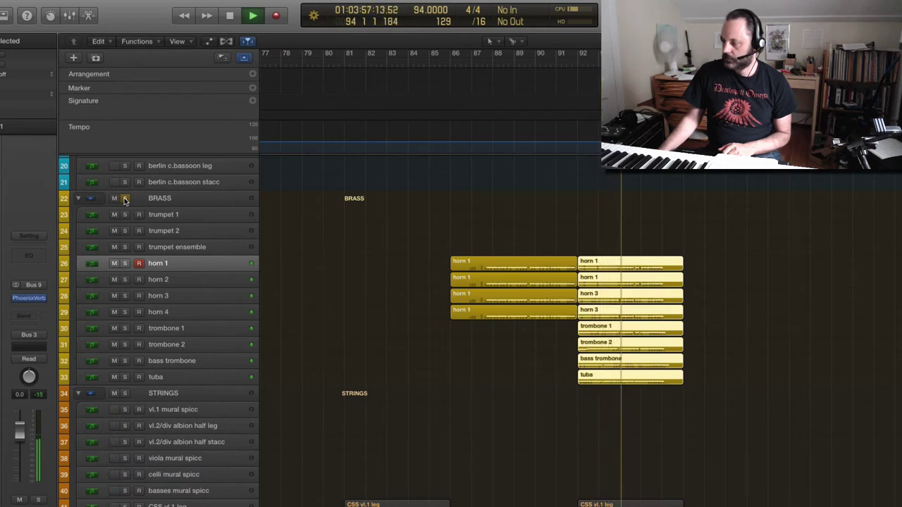
left_click(125, 199)
scroll(177, 211, "down", 1)
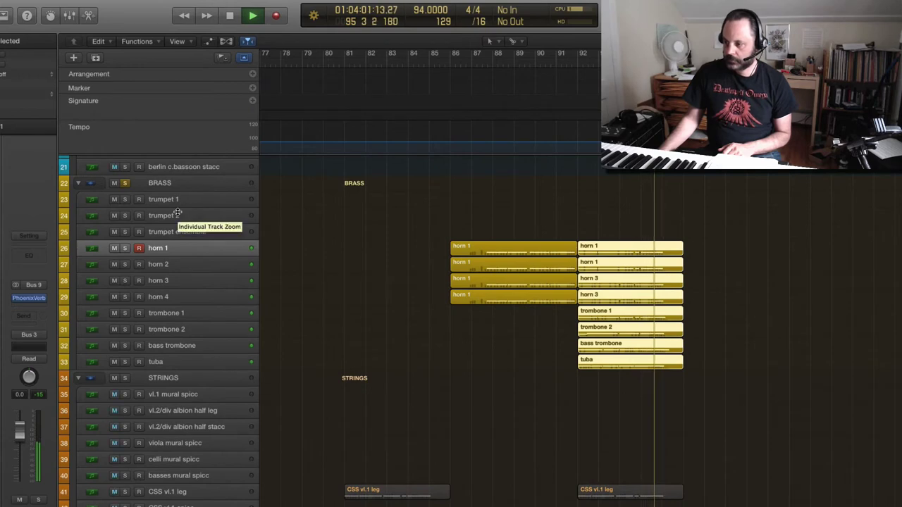
scroll(423, 121, "up", 5)
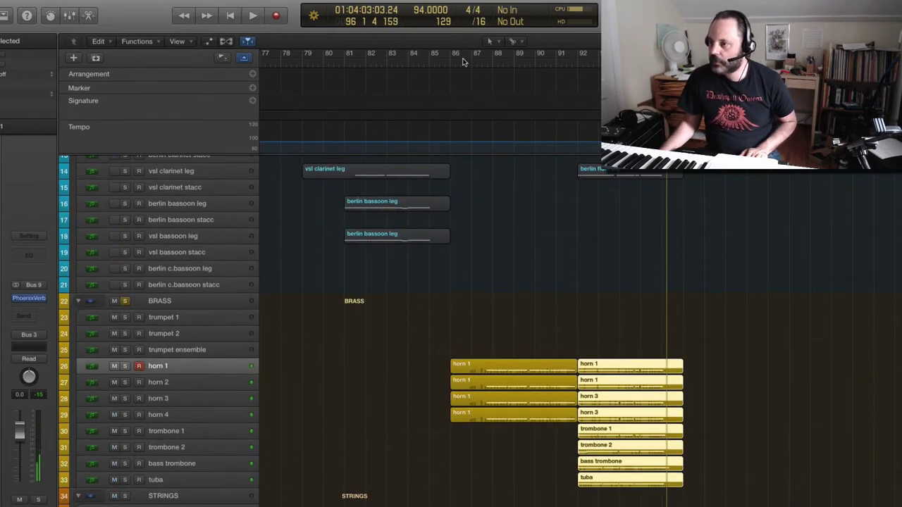
left_click(465, 63)
left_click(126, 301)
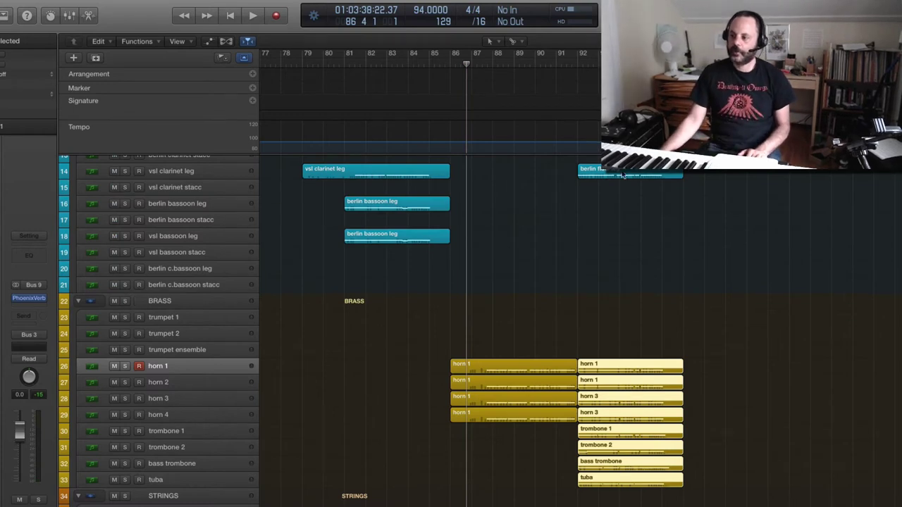
- Check the wind and brass regions at bar 92 and play the passage from bar 86 beat 4 with all tracks
scroll(638, 253, "up", 3)
scroll(619, 222, "up", 4)
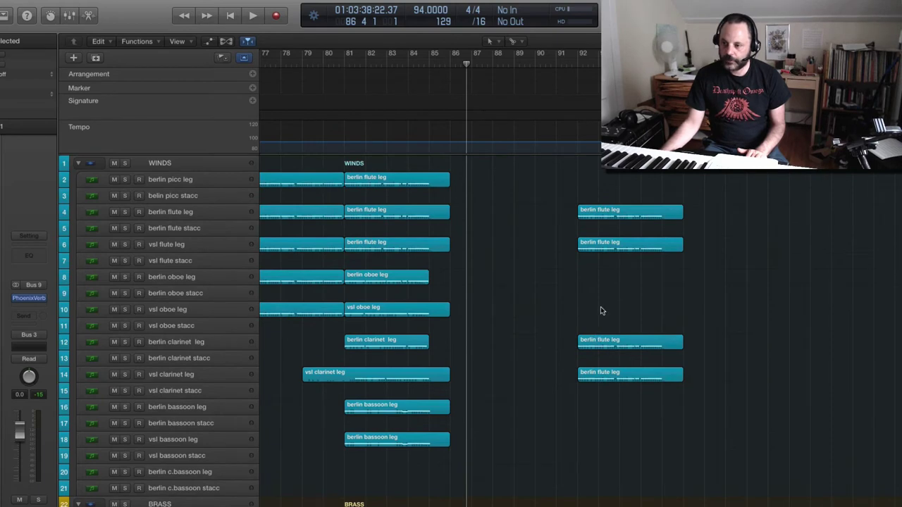
scroll(592, 346, "down", 8)
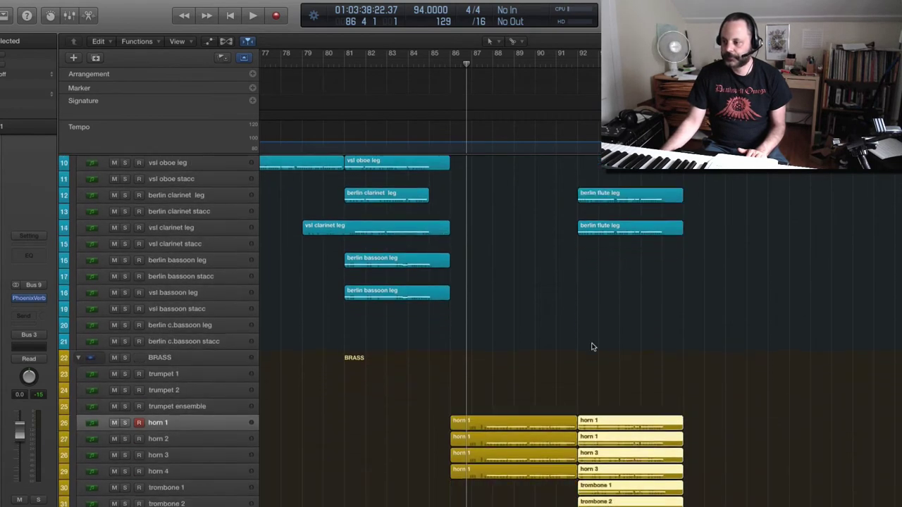
scroll(591, 347, "down", 2)
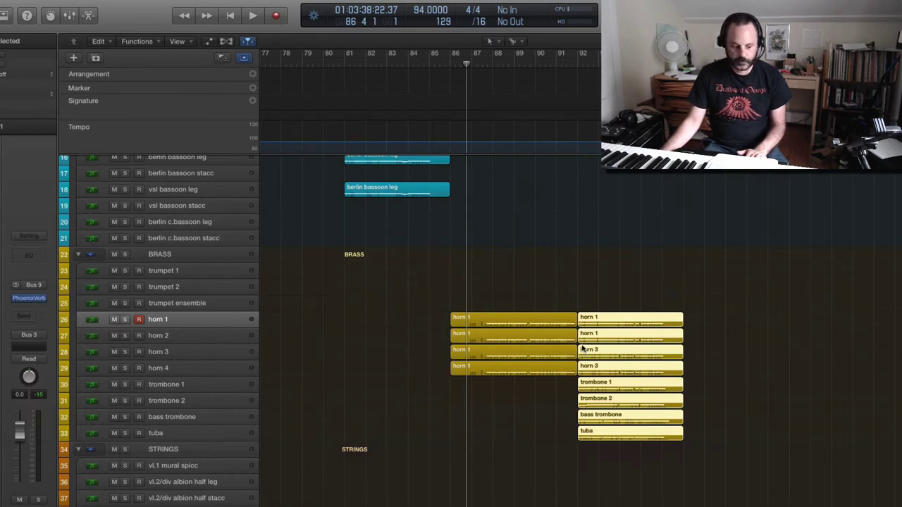
key("space")
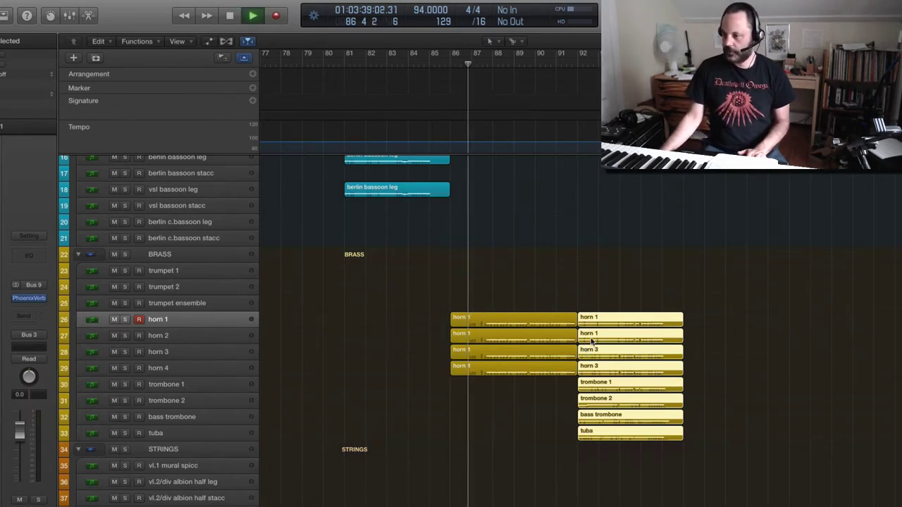
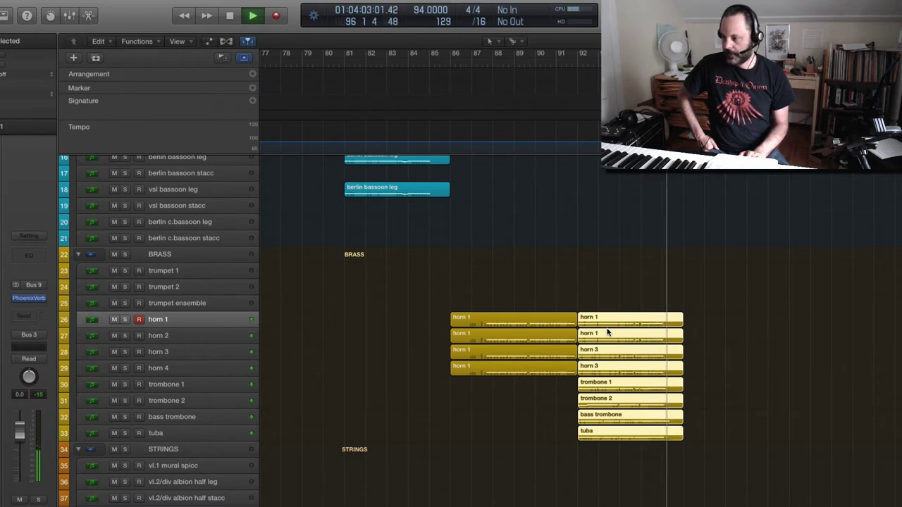
key("space")
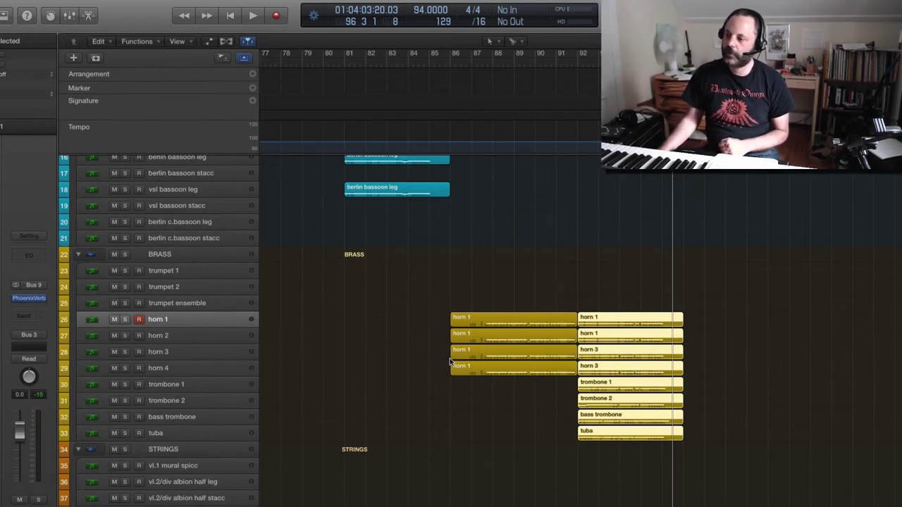
- Replay the opening of the horn passage from bar 86 beat 4 and look over the brass and woodwind regions up to bar 96
left_click(464, 65)
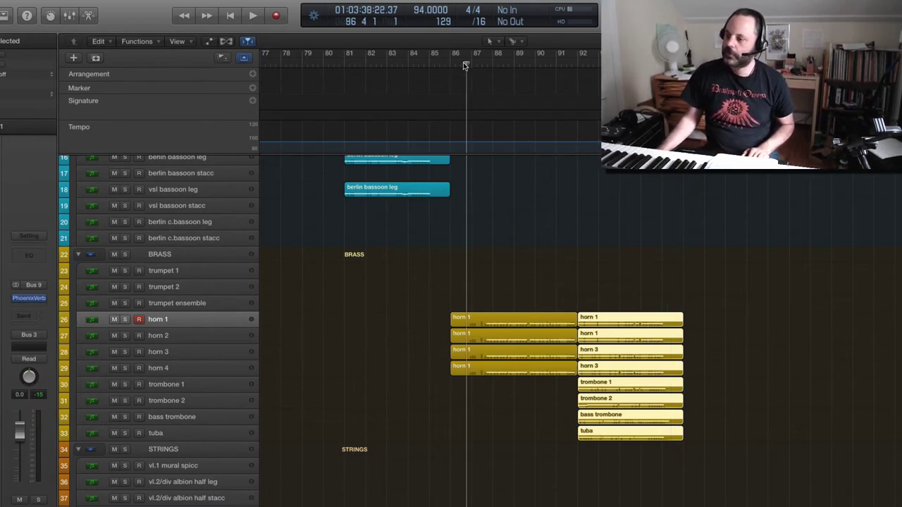
key("space")
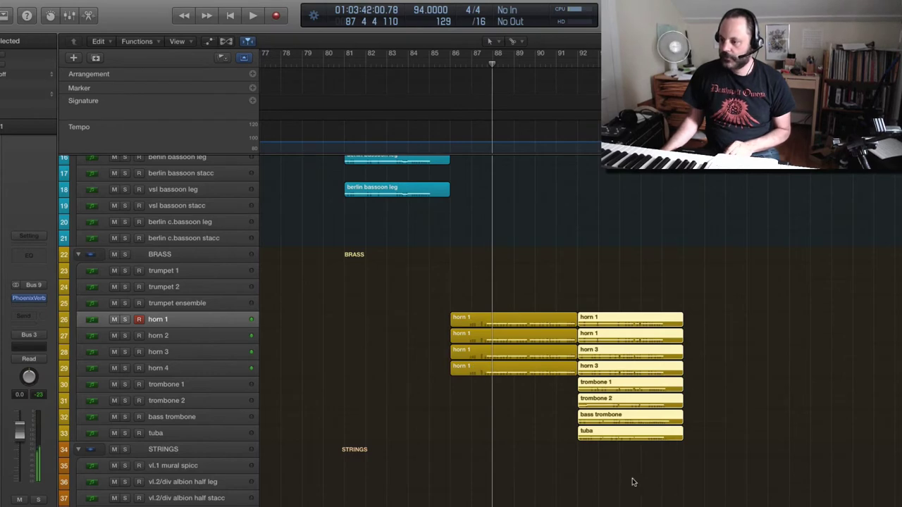
scroll(430, 317, "right", 3)
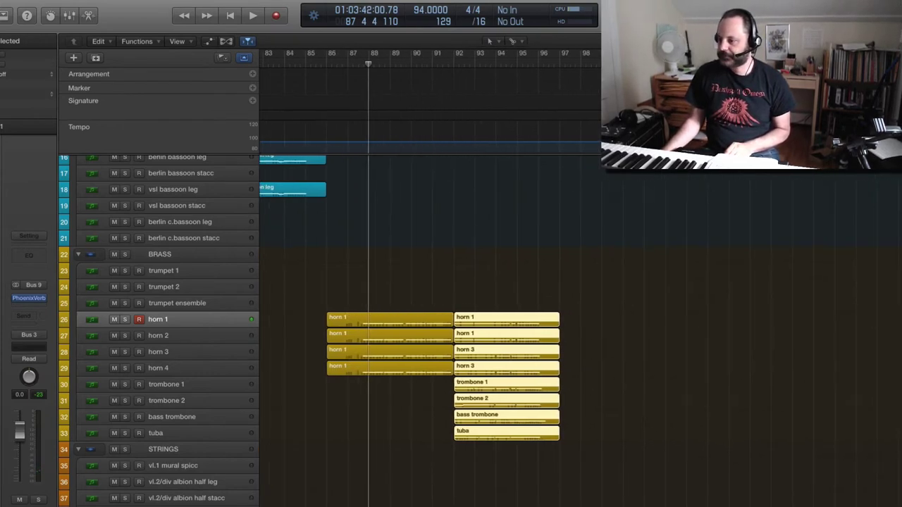
scroll(712, 506, "left", 2)
scroll(712, 506, "right", 3)
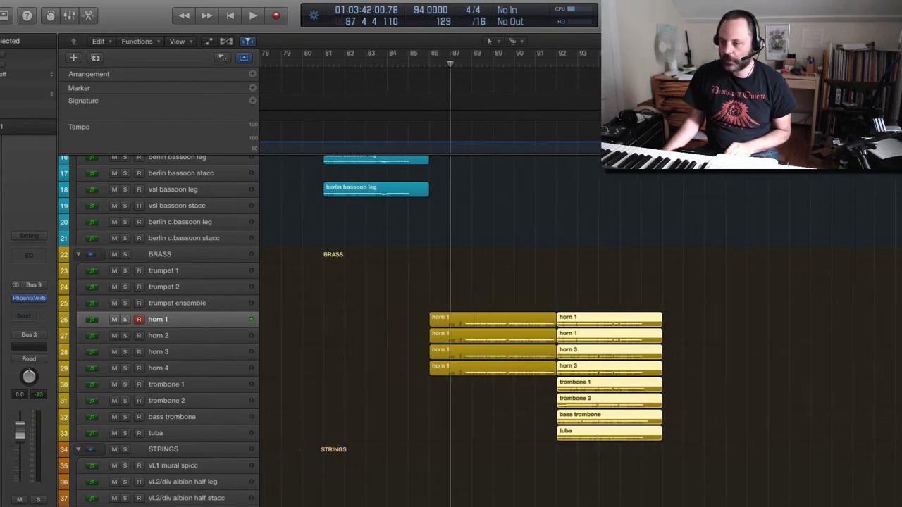
scroll(674, 477, "up", 5)
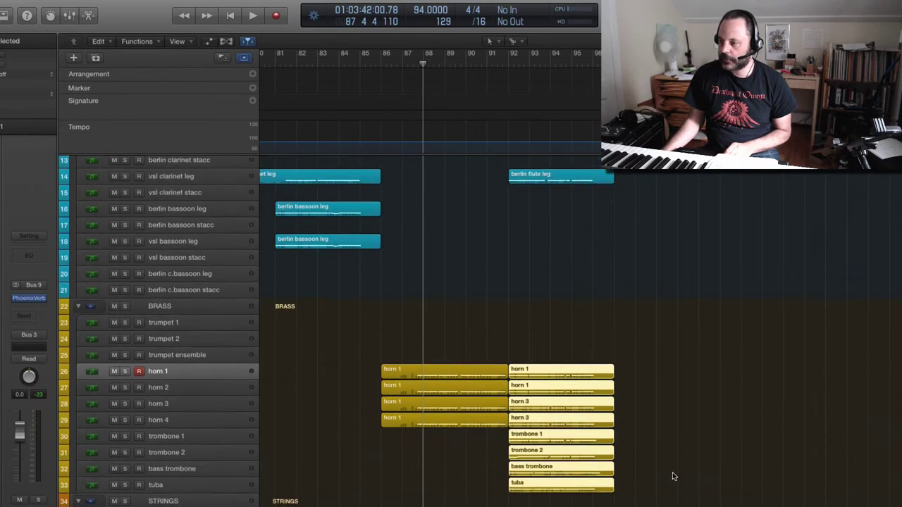
- Review the woodwind and brass regions around bars 81 to 96 and the opening arrangement from bar 1 to 23
scroll(672, 477, "up", 2)
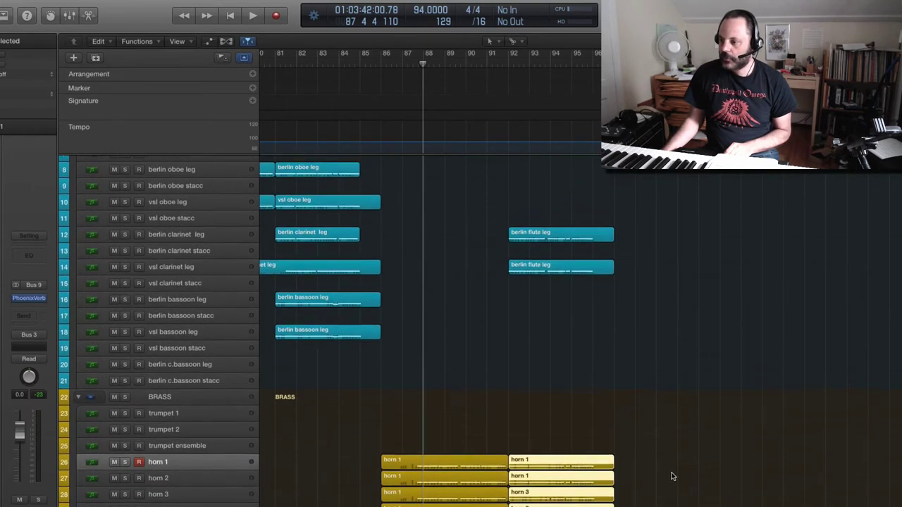
scroll(671, 477, "up", 5)
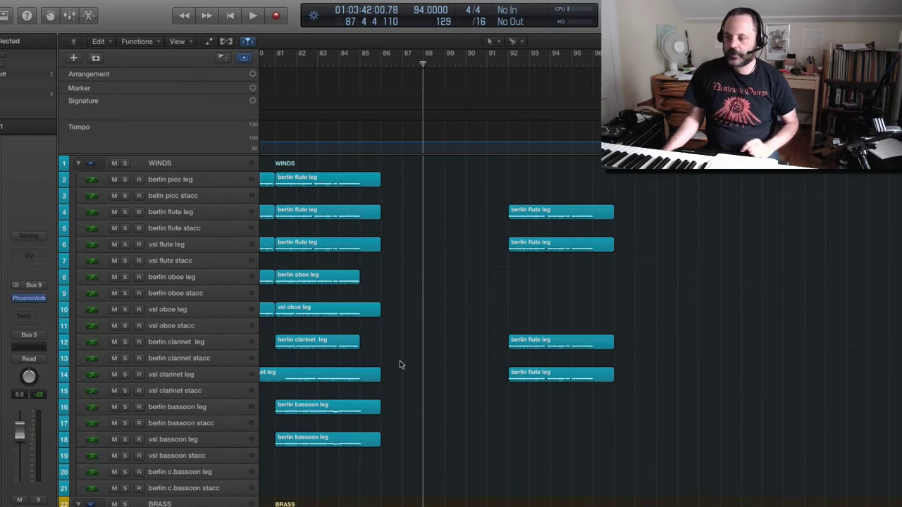
scroll(400, 365, "down", 2)
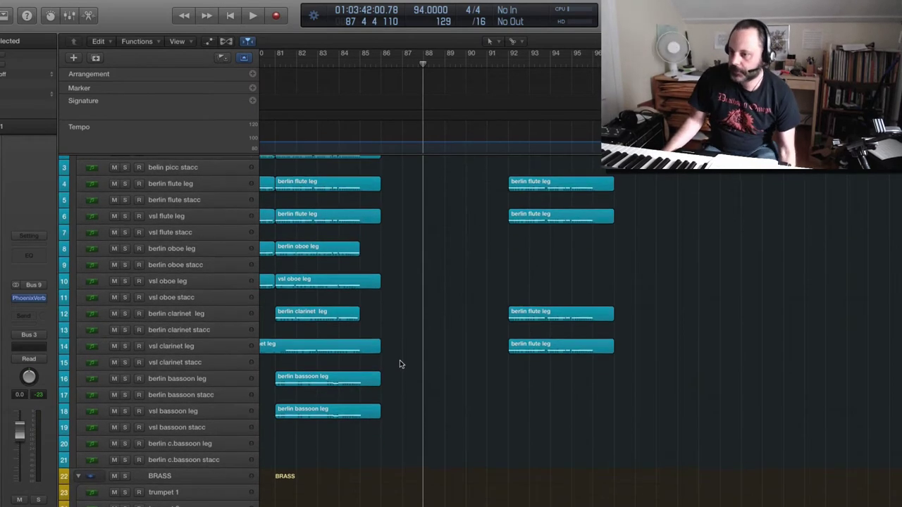
scroll(400, 363, "up", 2)
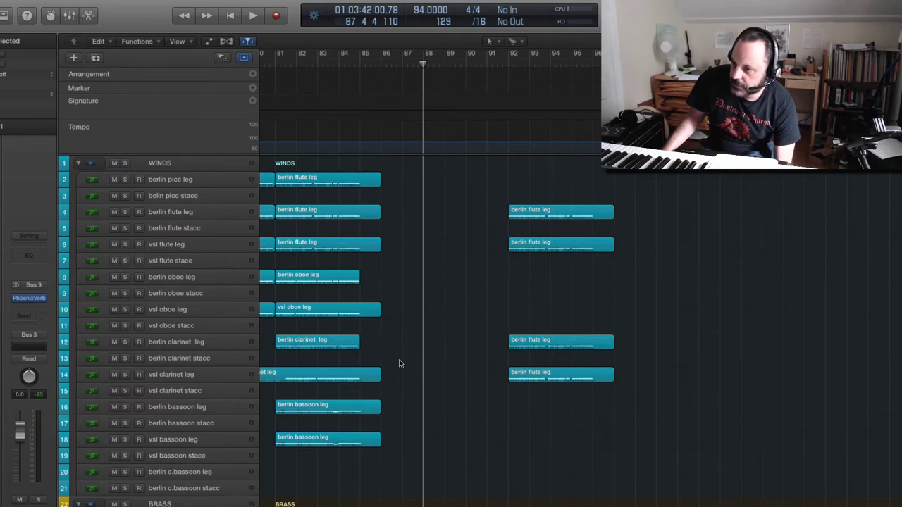
scroll(399, 364, "down", 15)
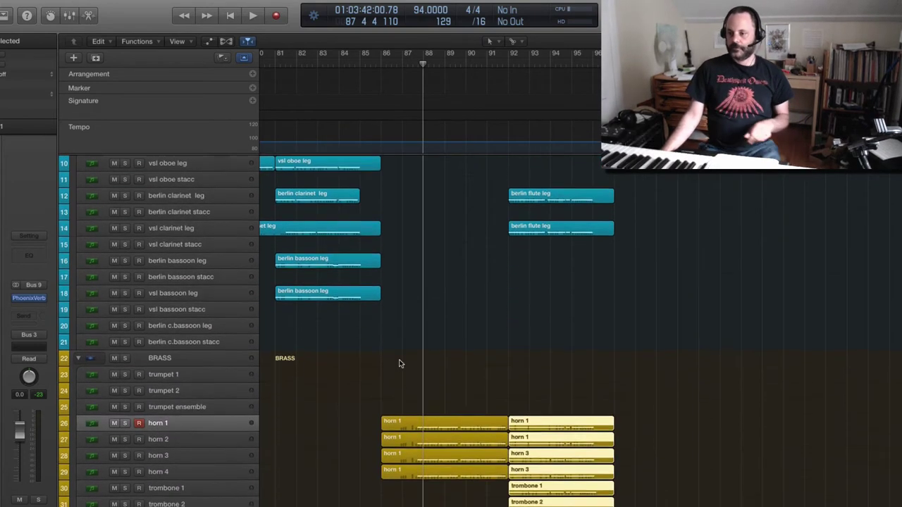
scroll(293, 503, "left", 10)
scroll(278, 501, "left", 3)
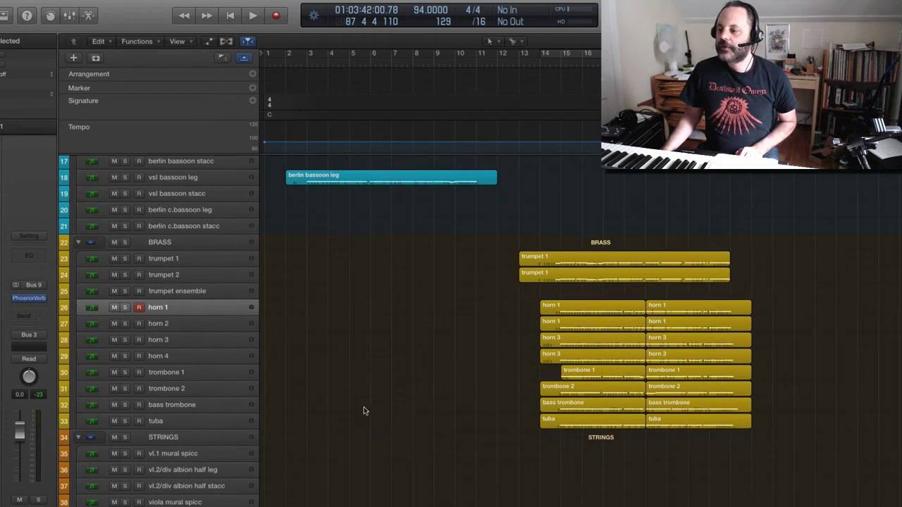
scroll(363, 411, "up", 15)
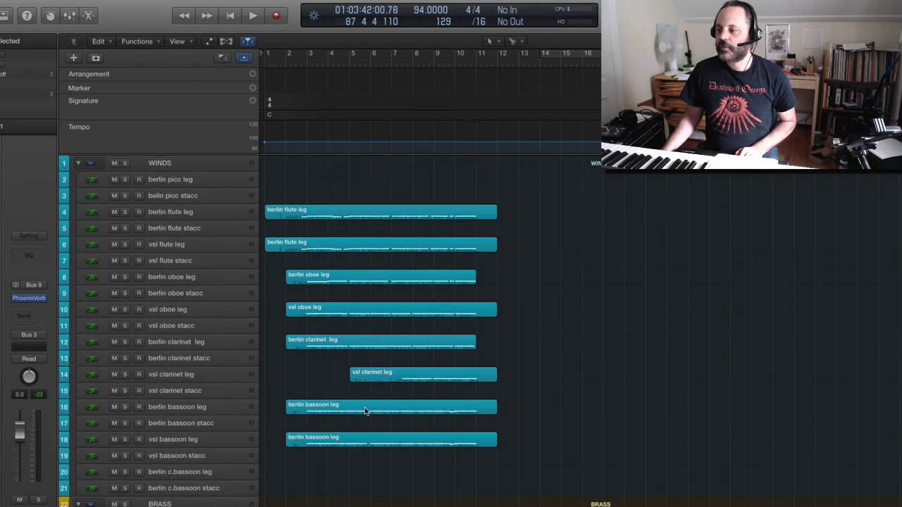
scroll(427, 455, "down", 15)
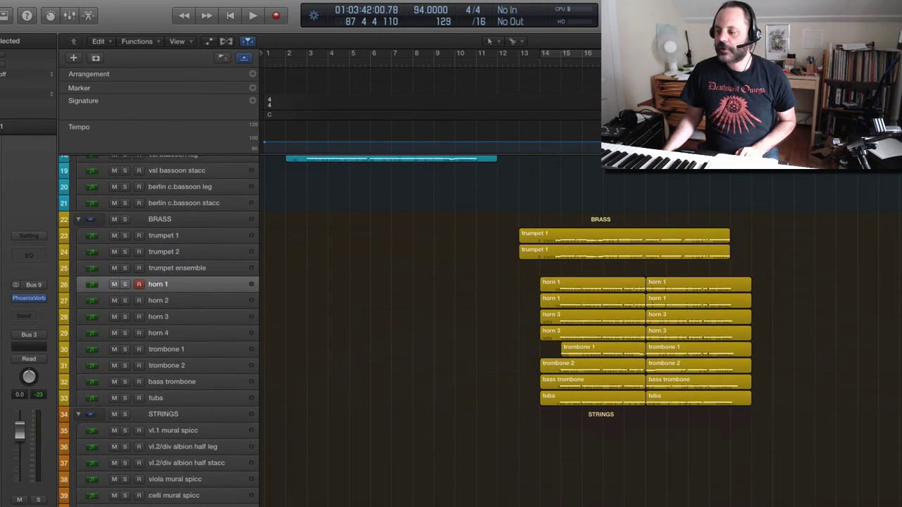
- Play the string passage from about bar 38 and check the wind, brass and string tracks in those bars
scroll(494, 481, "right", 15)
scroll(495, 481, "down", 8)
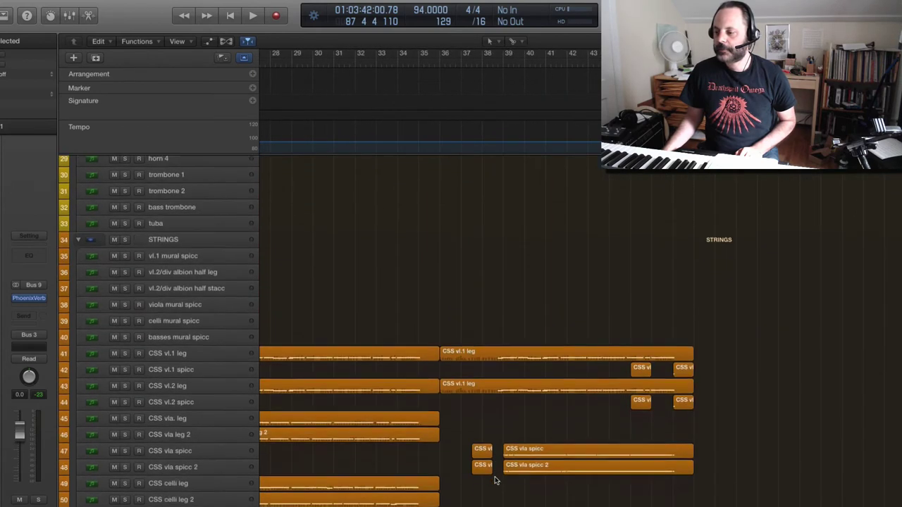
scroll(494, 480, "down", 6)
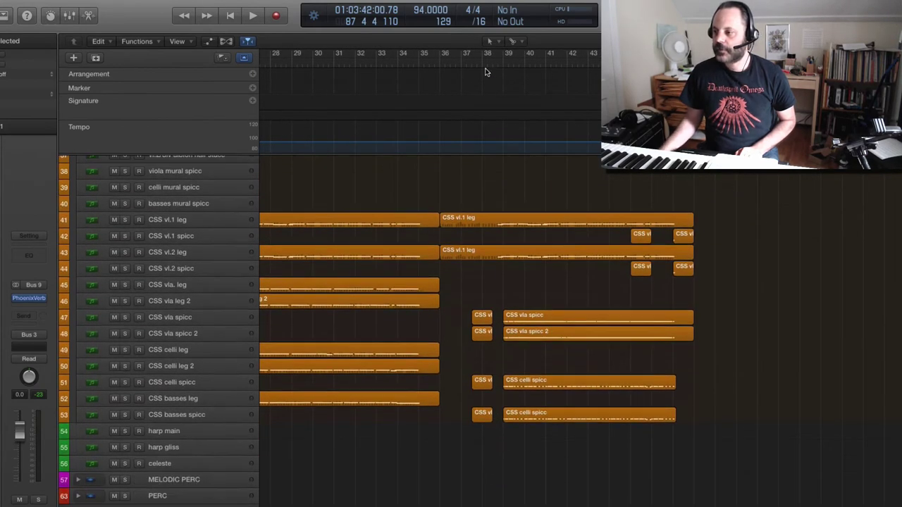
key("space")
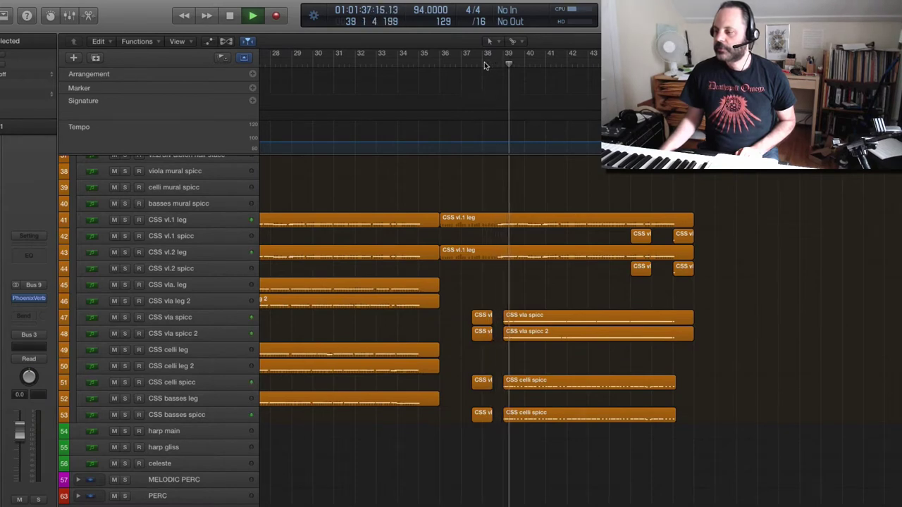
scroll(493, 237, "up", 15)
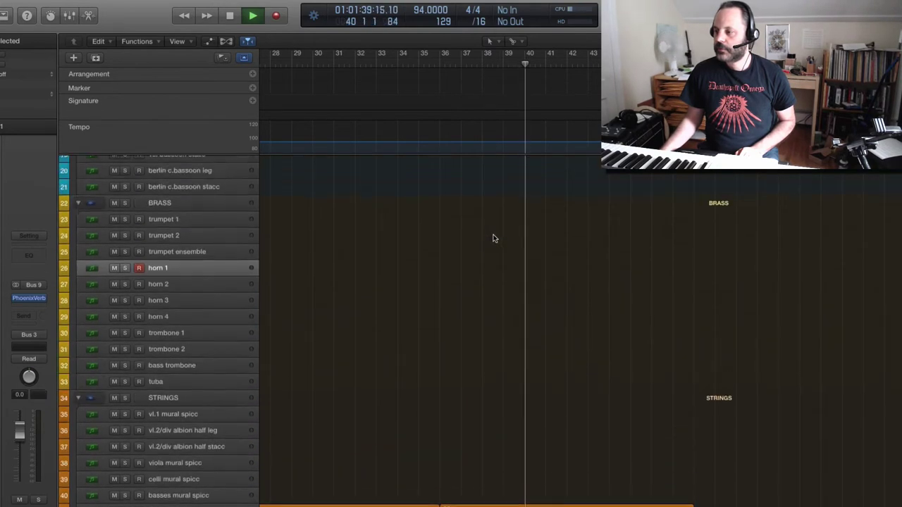
scroll(492, 238, "up", 5)
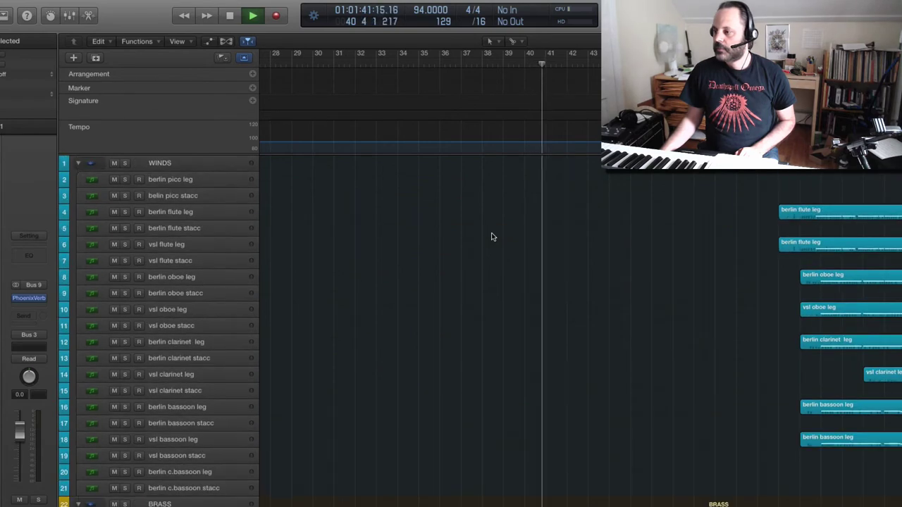
scroll(493, 237, "down", 4)
scroll(492, 237, "down", 12)
scroll(492, 236, "down", 3)
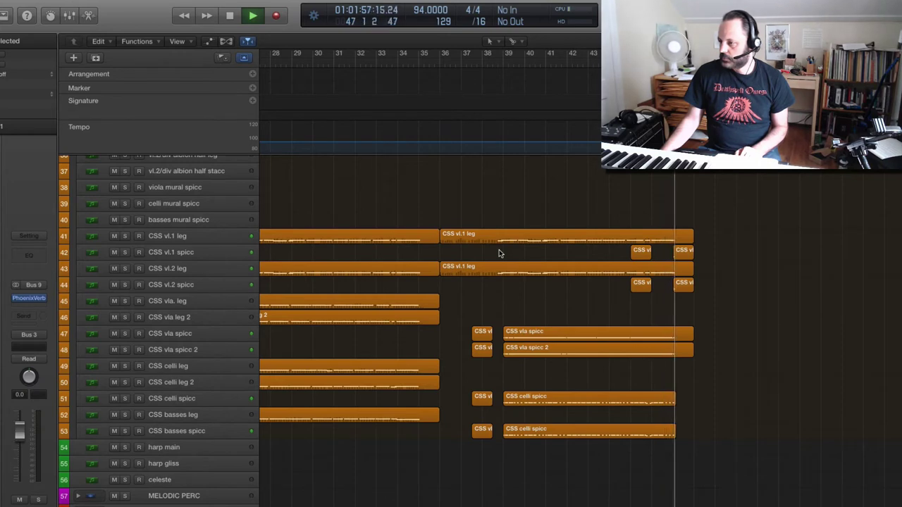
- Copy the violin, viola, cello and bass regions of the passage starting at bar 36 and paste them at bar 101
scroll(459, 422, "up", 5)
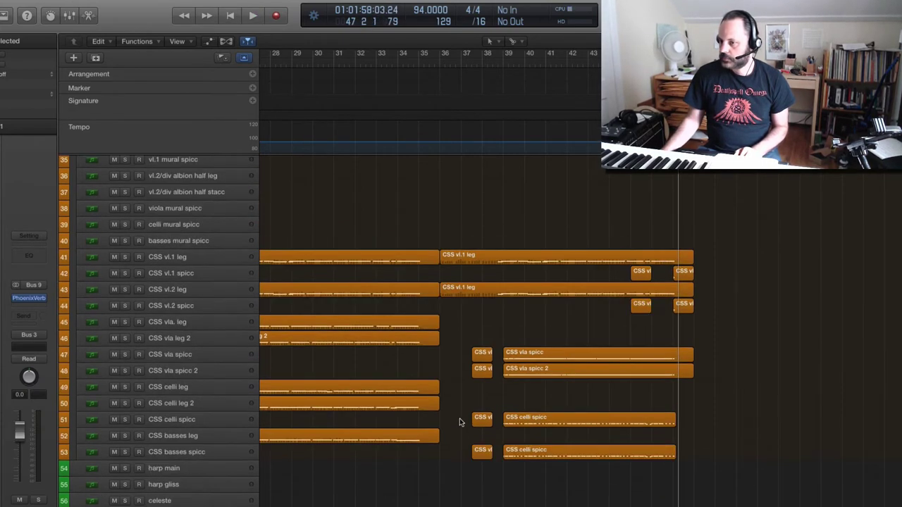
scroll(459, 421, "down", 6)
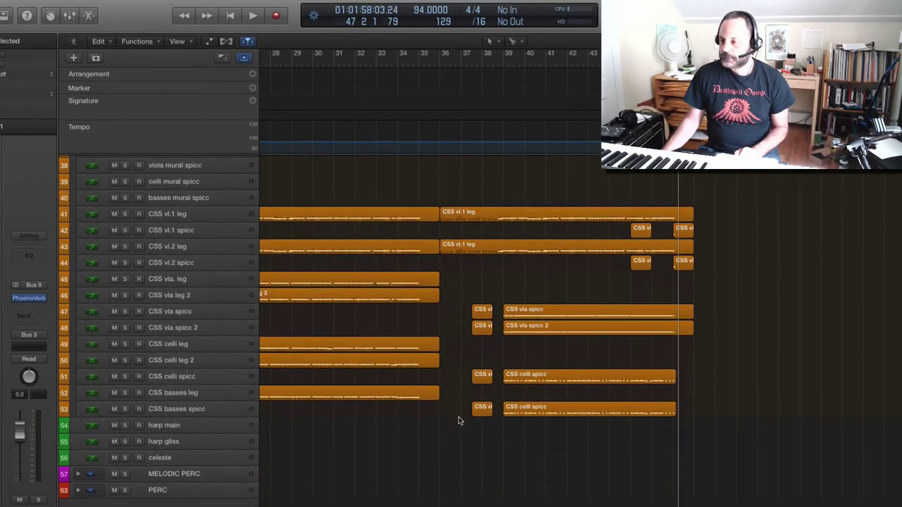
scroll(459, 420, "up", 1)
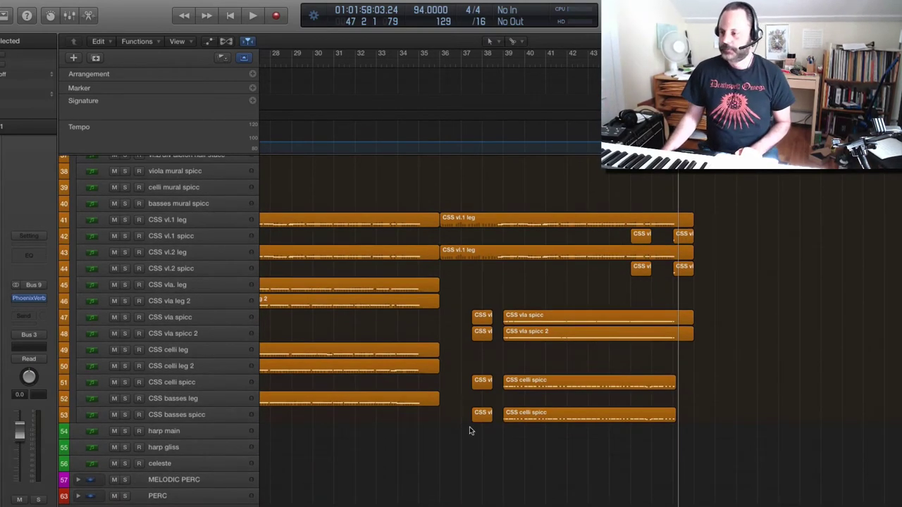
left_click_drag(458, 200, 655, 419)
left_click(67, 1)
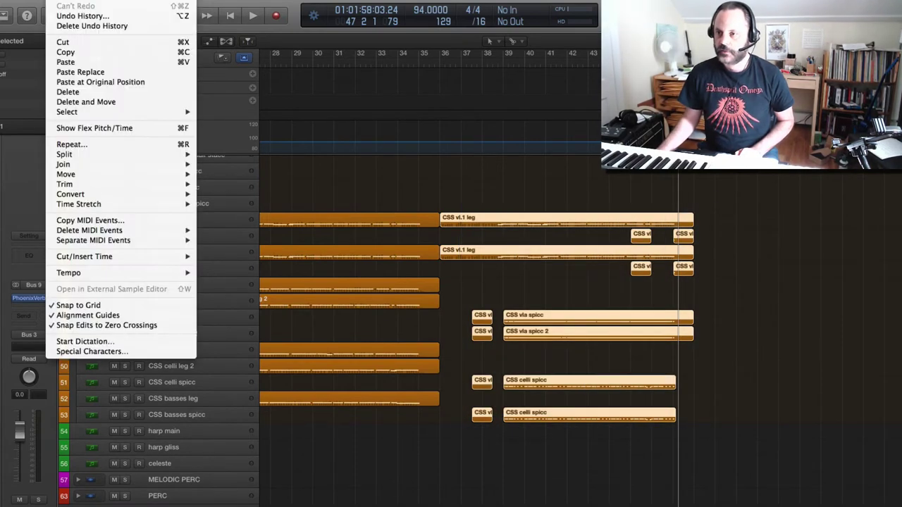
left_click(77, 52)
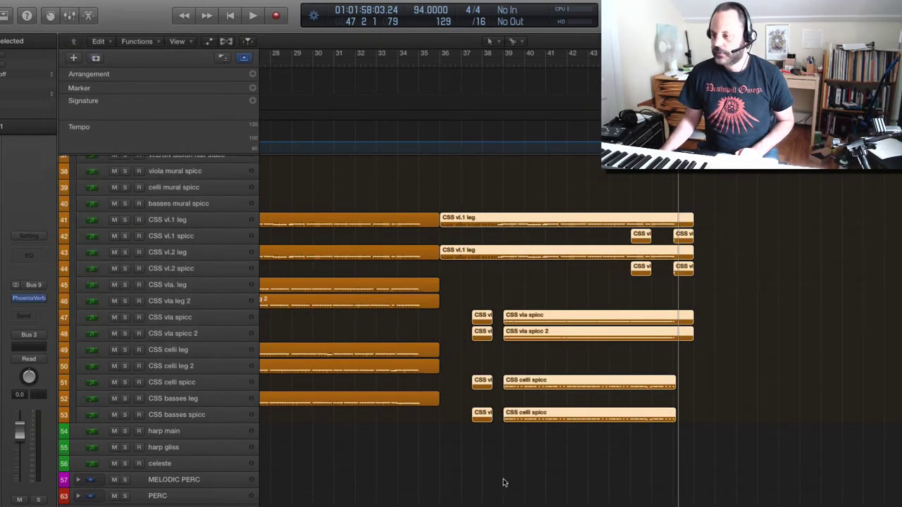
scroll(430, 324, "right", 20)
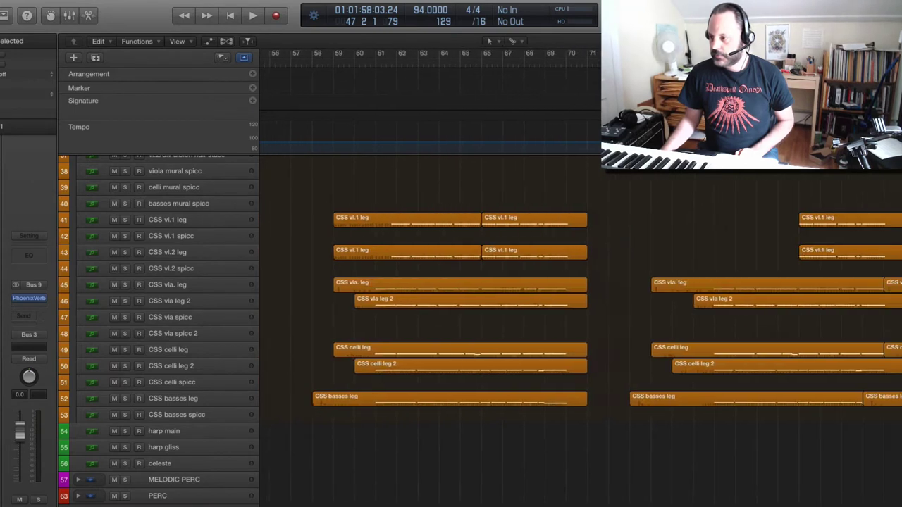
scroll(692, 350, "right", 4)
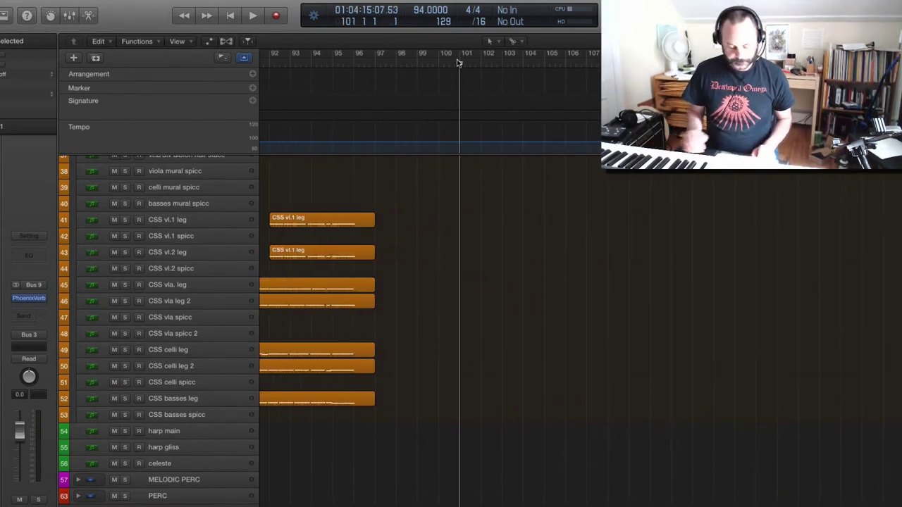
key("super+v")
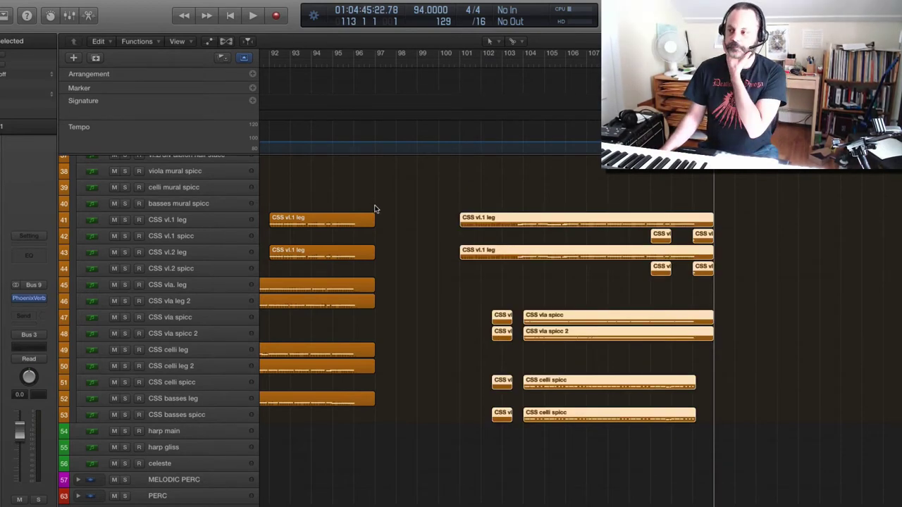
- Play from bar 104 with CSS vla spicc and CSS vla spicc 2 soloed, and turn both solos off again
scroll(376, 209, "up", 1)
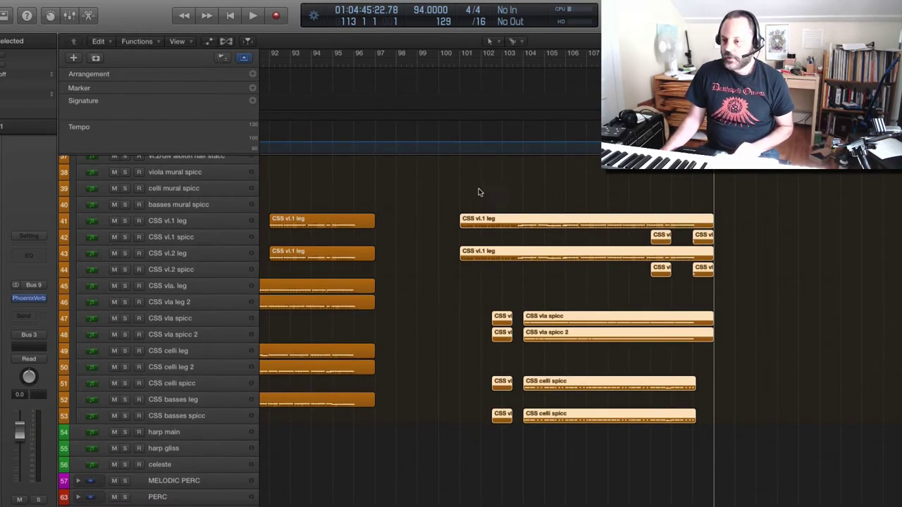
left_click(518, 64)
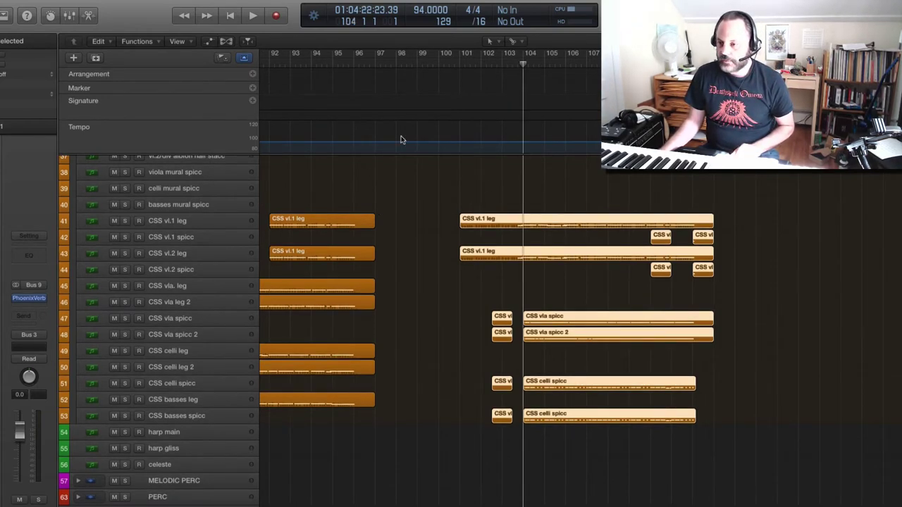
left_click(124, 319)
key("space")
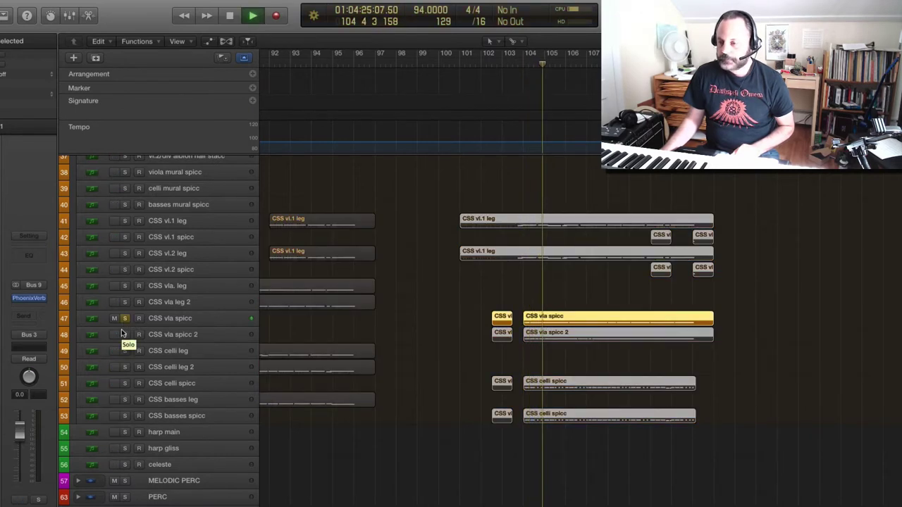
left_click(125, 335)
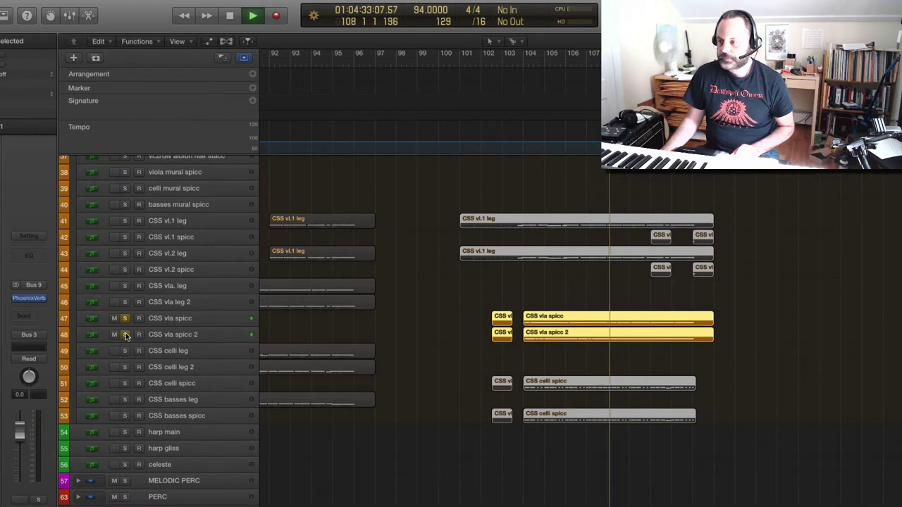
key("space")
left_click(125, 335)
left_click(124, 319)
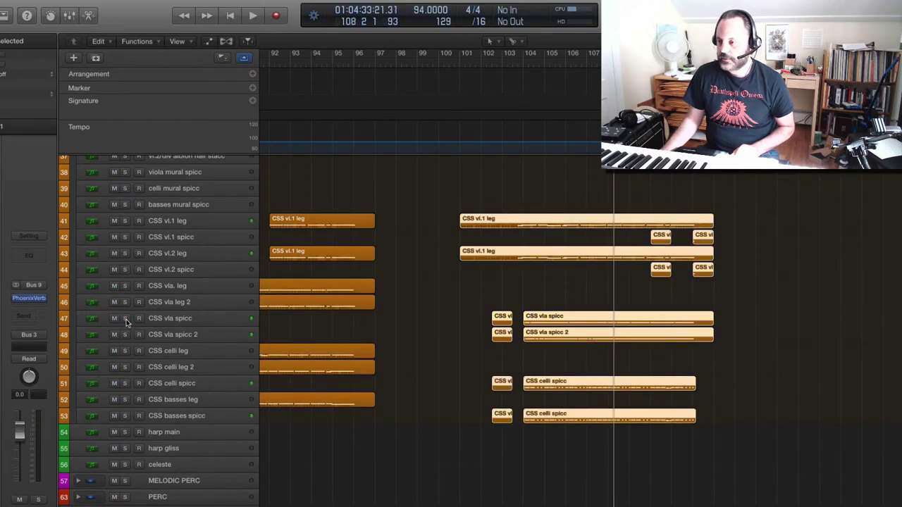
- Copy the two long viola spiccato regions at bar 104 onto the trombone 1 and trombone 2 tracks, starting about half a bar earlier
scroll(405, 342, "up", 5)
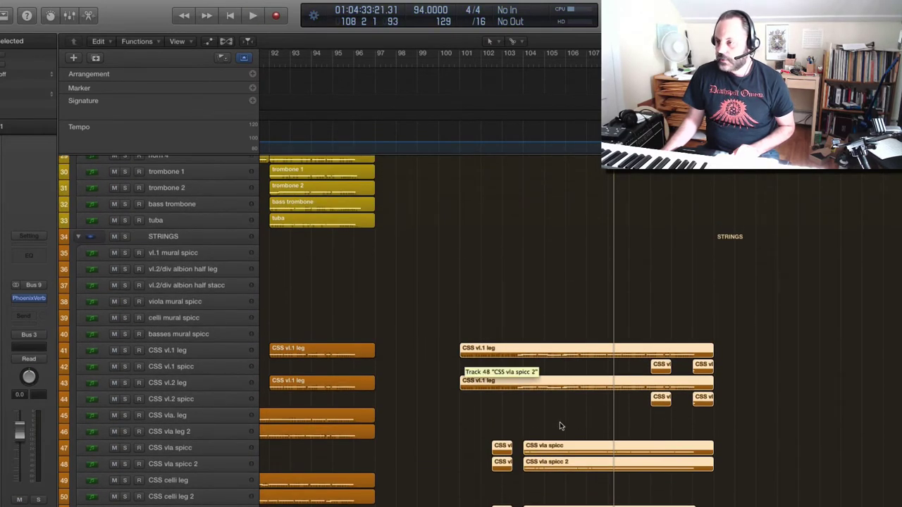
left_click_drag(533, 429, 559, 470)
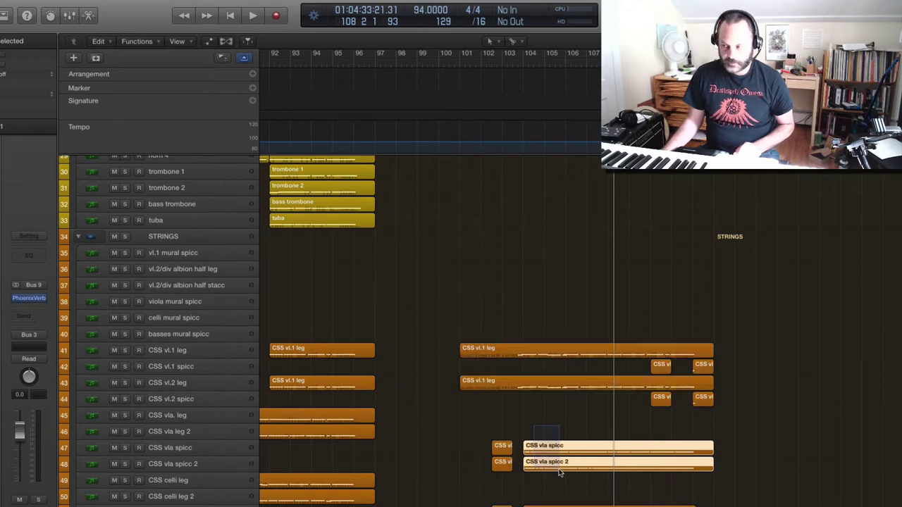
scroll(560, 458, "up", 3)
scroll(559, 455, "down", 4)
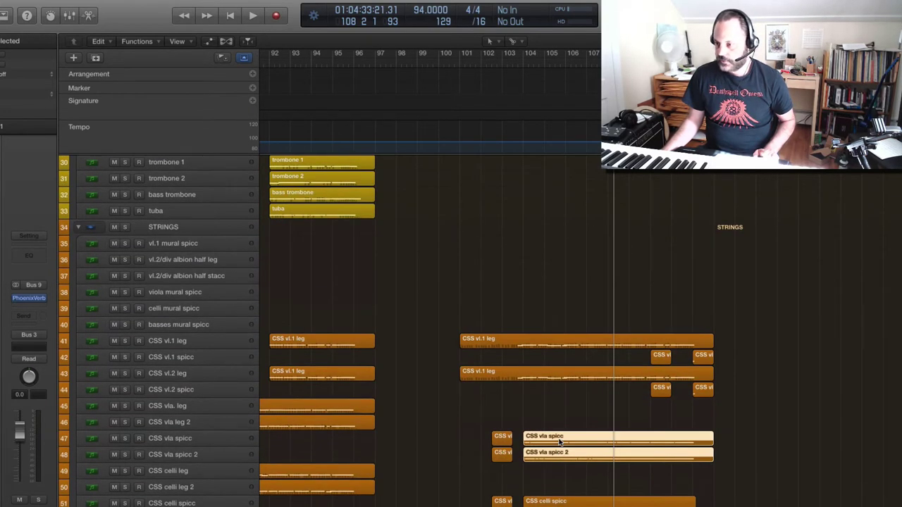
left_click_drag(560, 441, 545, 227)
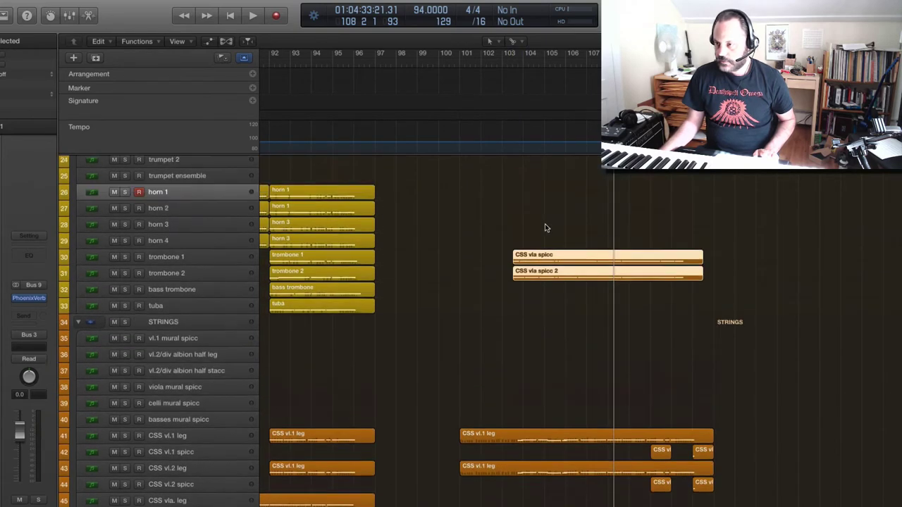
scroll(545, 226, "up", 3)
scroll(546, 229, "down", 5)
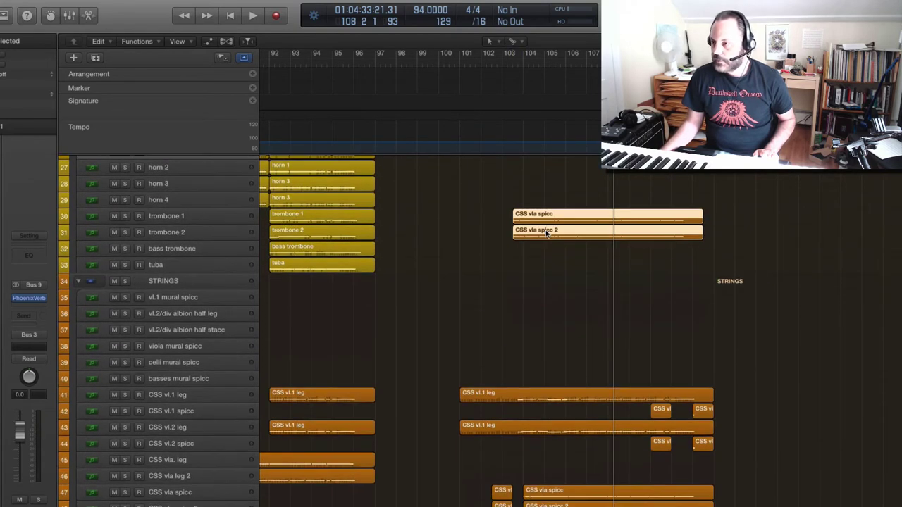
- Move the two viola spiccato copies to bar 103 on the berlin clarinet stacc and vsl clarinet stacc tracks and put the playhead at bar 102
scroll(546, 234, "up", 5)
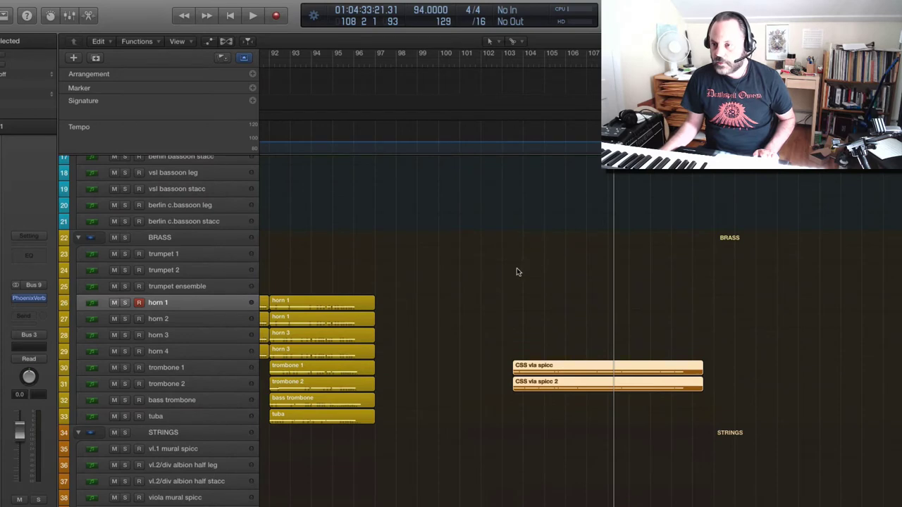
left_click_drag(553, 370, 543, 198)
scroll(551, 241, "up", 5)
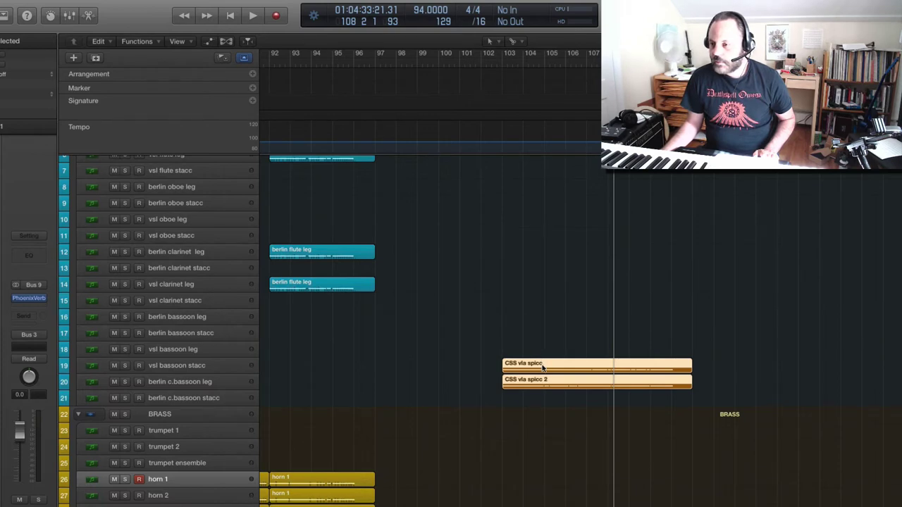
left_click_drag(543, 366, 540, 276)
left_click(528, 270)
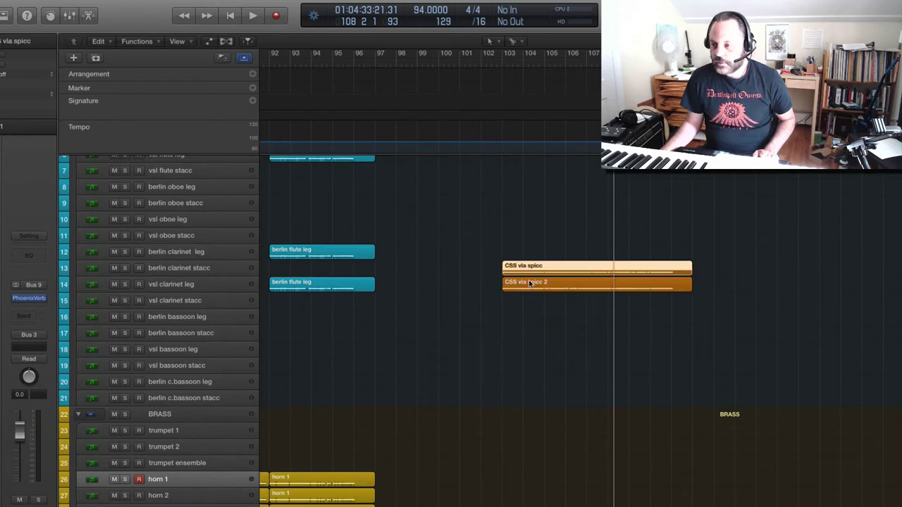
left_click_drag(527, 288, 524, 305)
left_click(492, 64)
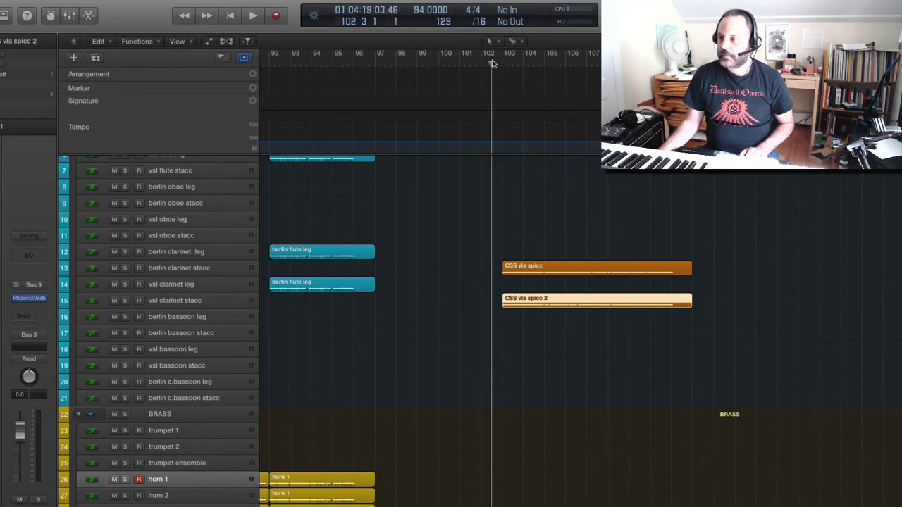
left_click(125, 251)
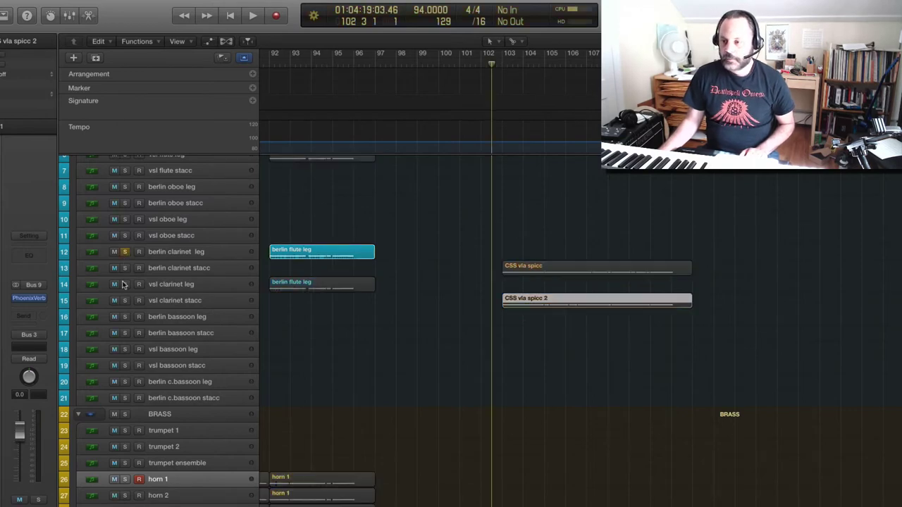
left_click(125, 284)
left_click(125, 284)
left_click(125, 252)
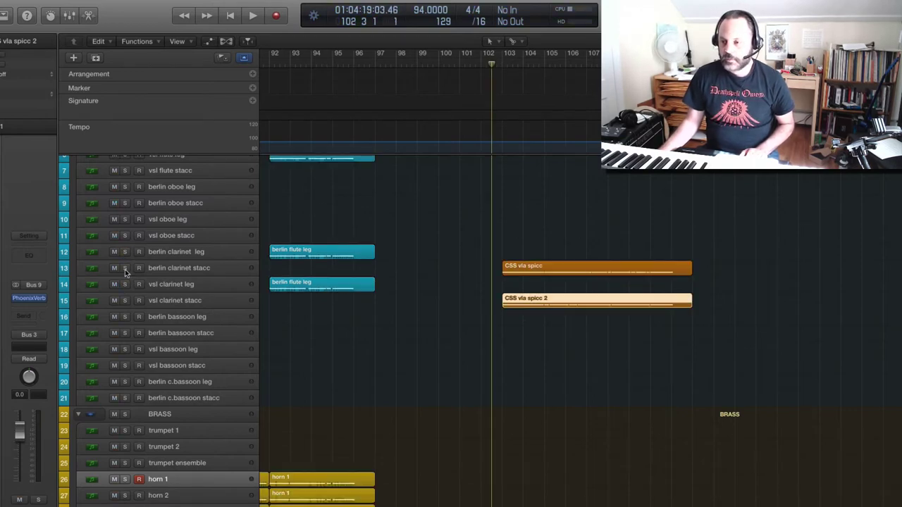
- Solo berlin clarinet stacc and vsl clarinet stacc, play the copied parts from bar 102, and select the berlin clarinet stacc track
left_click(125, 268)
left_click(125, 300)
key("space")
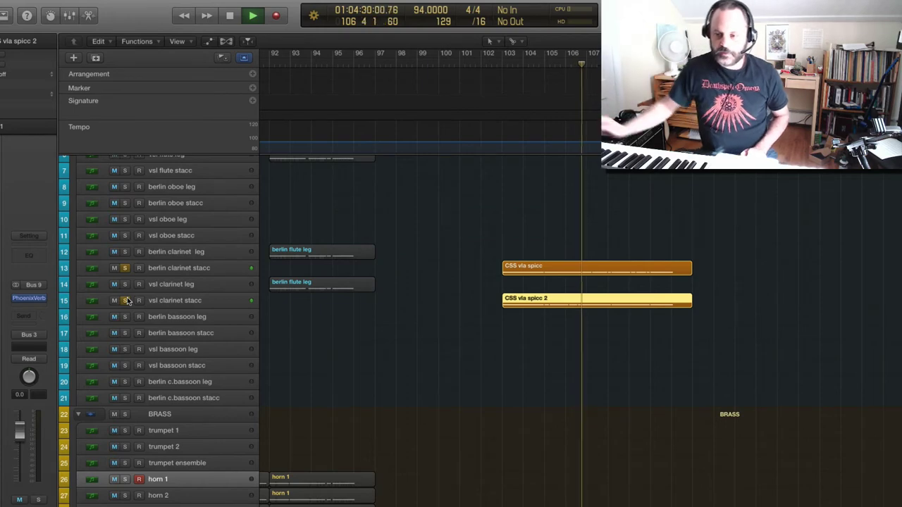
left_click(207, 274)
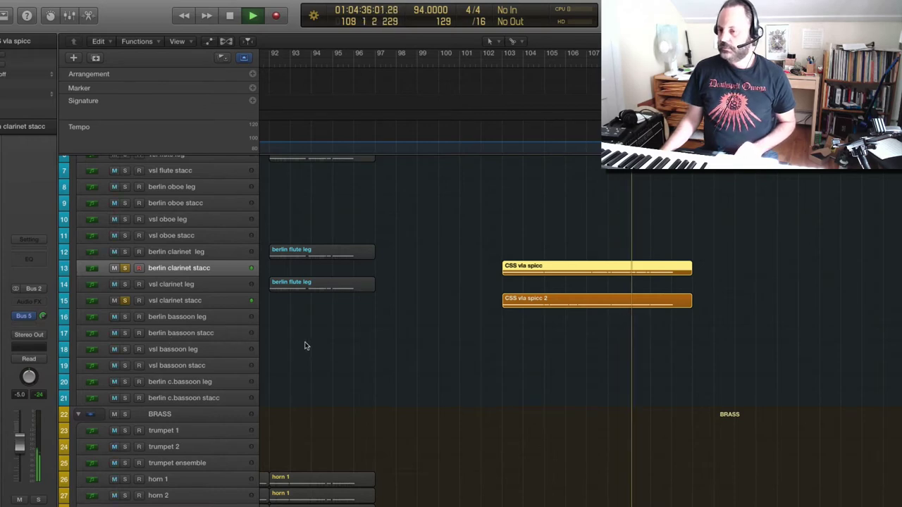
- Also solo CSS vla spicc and CSS vla spicc 2 and play them with the clarinet copies from bar 102
scroll(286, 327, "down", 1)
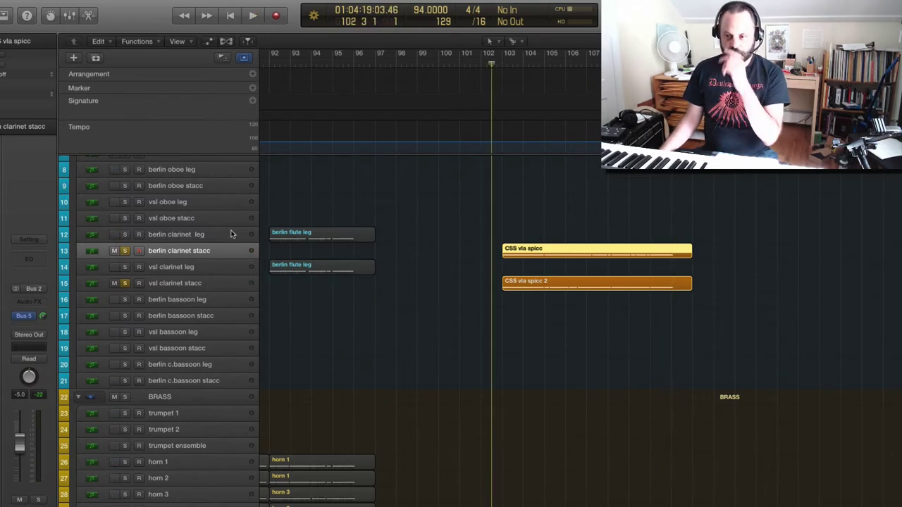
scroll(275, 266, "down", 12)
scroll(274, 266, "down", 14)
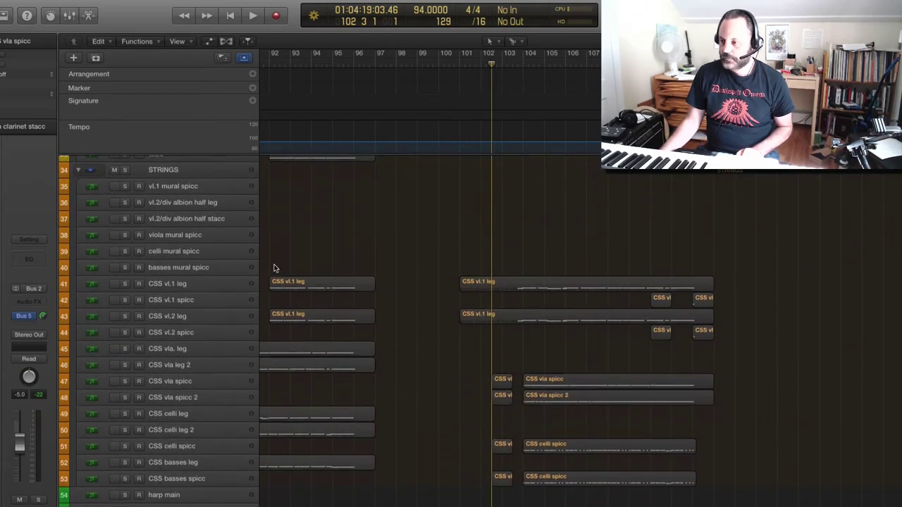
scroll(126, 391, "down", 1)
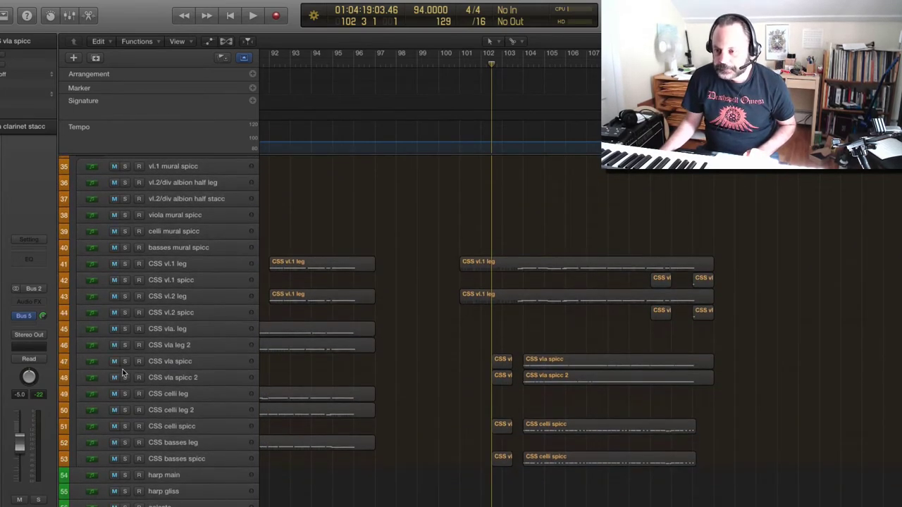
left_click(125, 362)
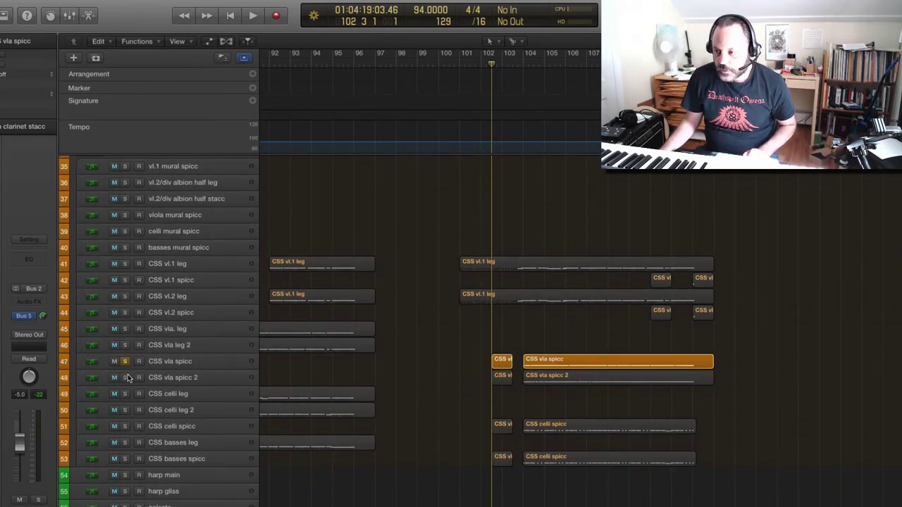
left_click(126, 378)
key("space")
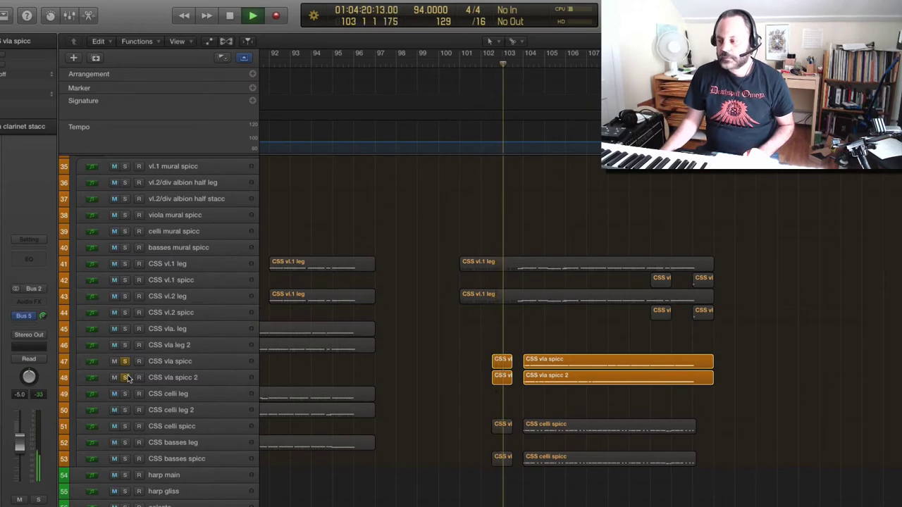
key("space")
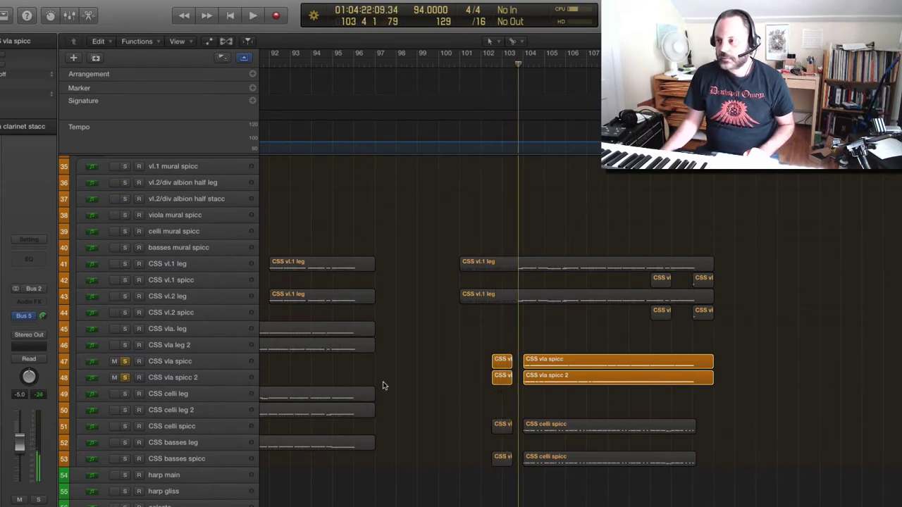
key("space")
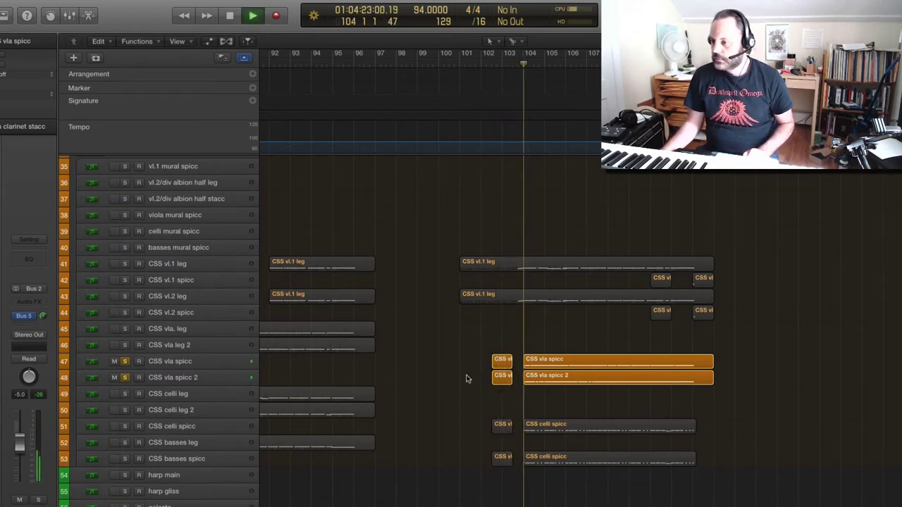
key("space")
- Shift both clarinet copies to start at bar 104, in line with the original viola spiccato regions
scroll(437, 303, "up", 6)
scroll(410, 231, "up", 8)
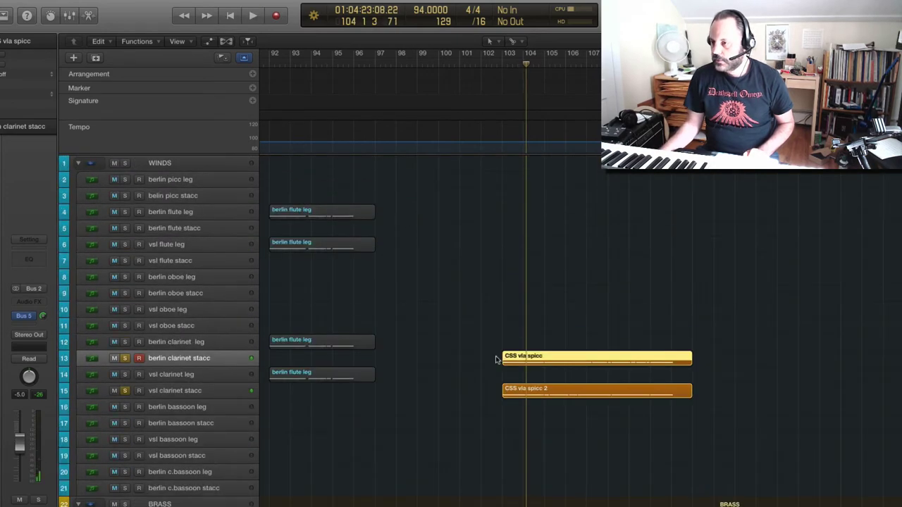
left_click_drag(554, 346, 581, 394)
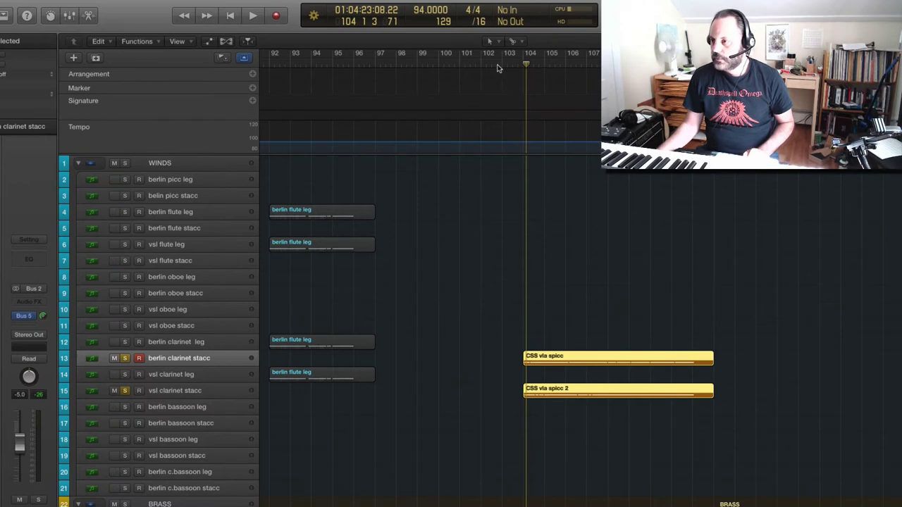
- Play the soloed clarinets and violas together from about bar 103 to check their alignment
left_click(503, 66)
key("space")
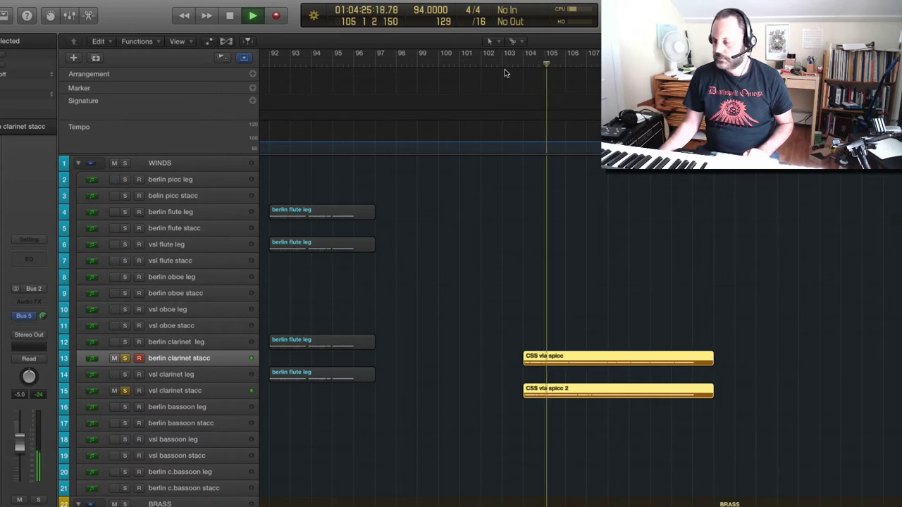
scroll(533, 421, "down", 10)
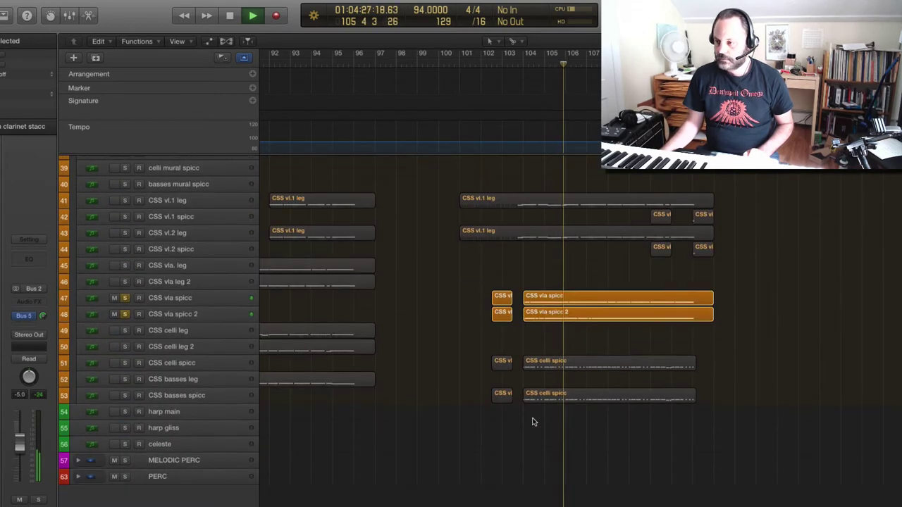
left_click(503, 64)
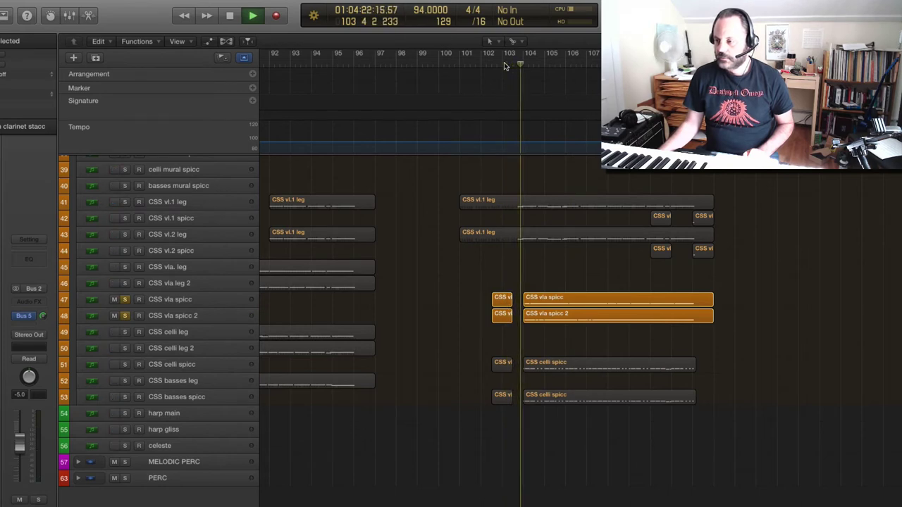
key("space")
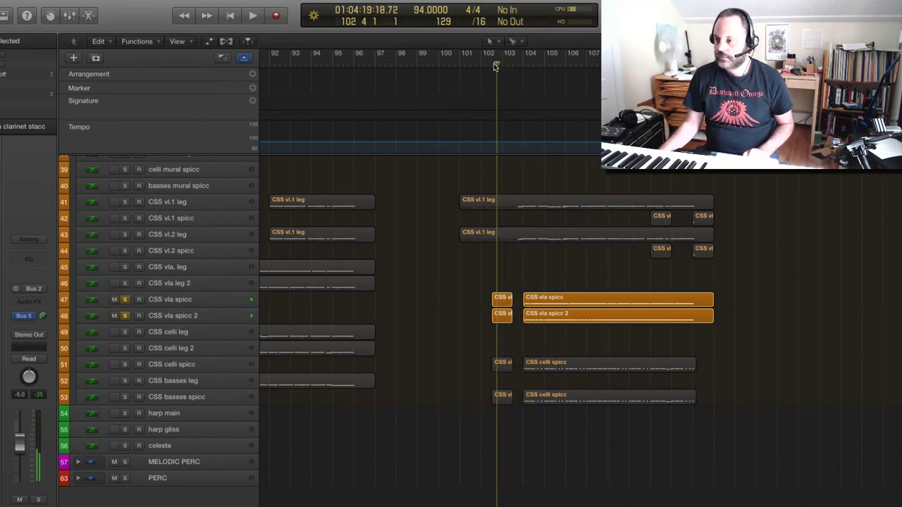
key("space")
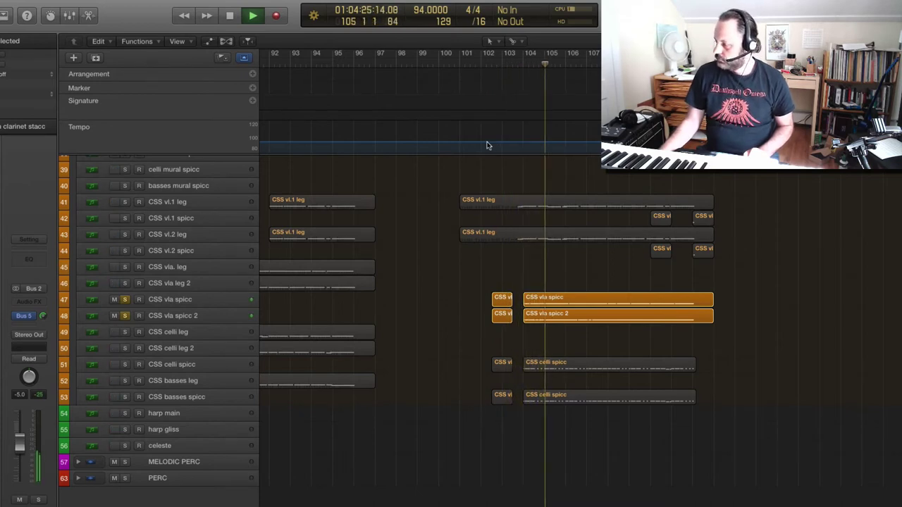
- Compare the violas with and without the doubling by switching both clarinet stacc solos off and on again during playback
scroll(349, 187, "up", 15)
scroll(345, 186, "up", 1)
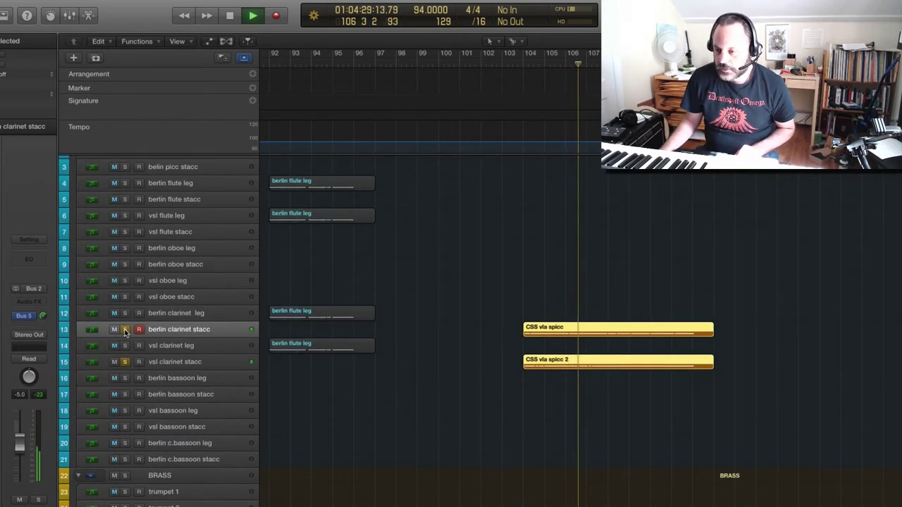
left_click(125, 330)
left_click(124, 362)
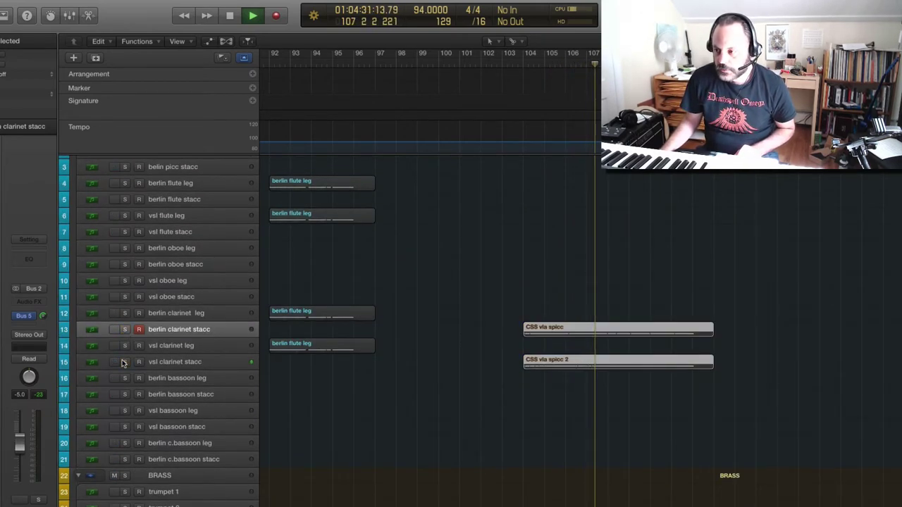
left_click(125, 361)
left_click(125, 330)
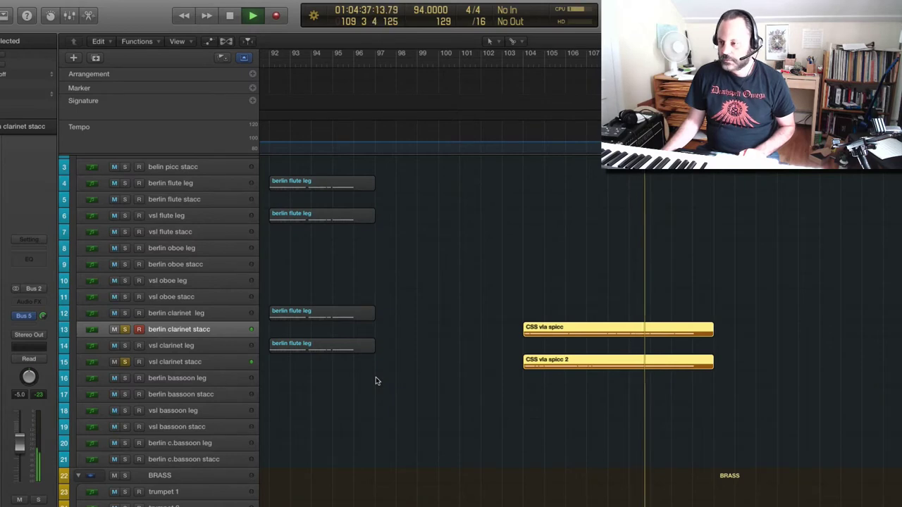
key("space")
- Examine the note velocities of the berlin clarinet stacc region in the Piano Roll while playing from just before bar 108, and close the editor
left_click(530, 335)
double_click(530, 335)
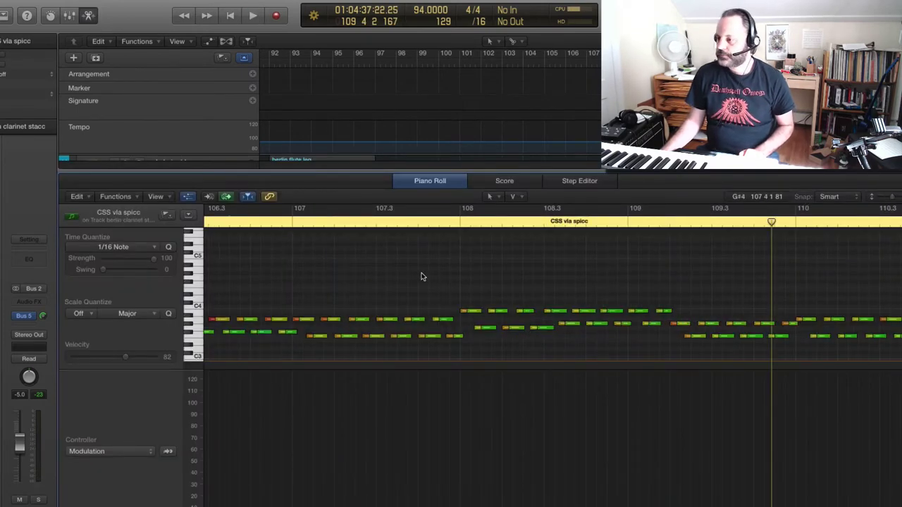
left_click(453, 210)
key("space")
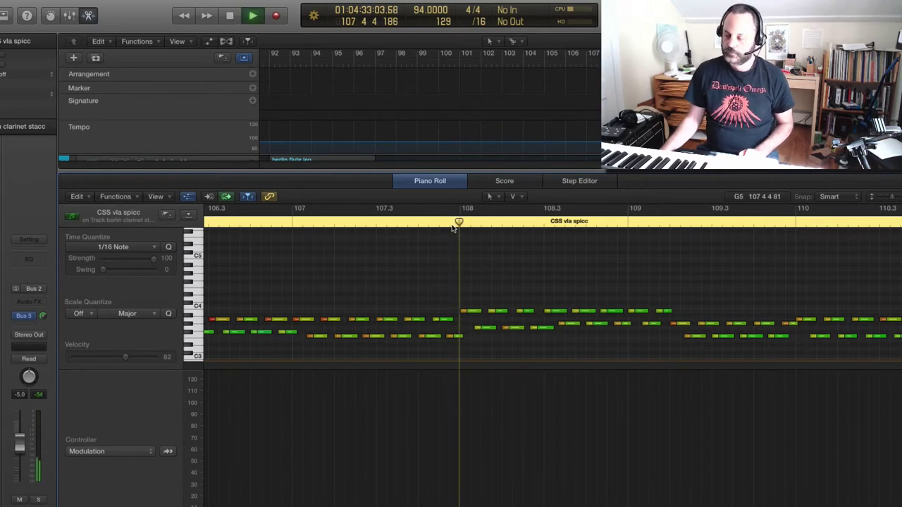
left_click(100, 454)
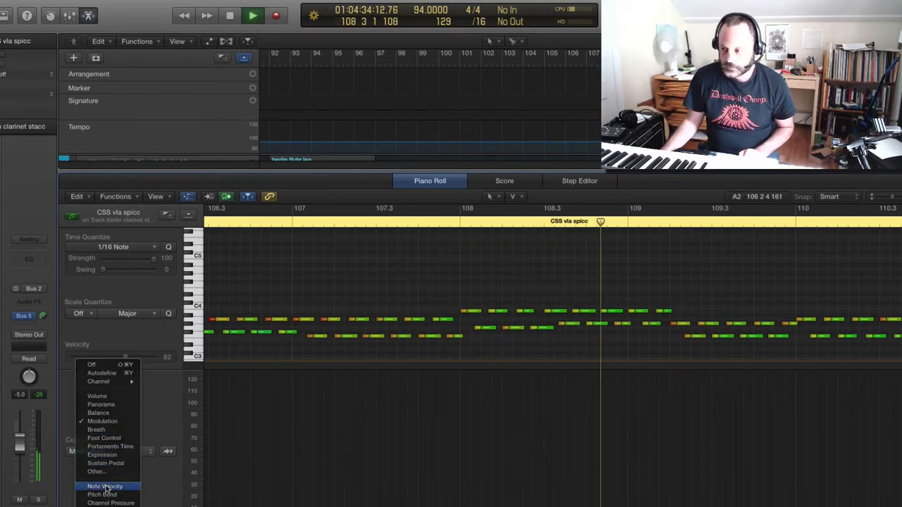
left_click(106, 487)
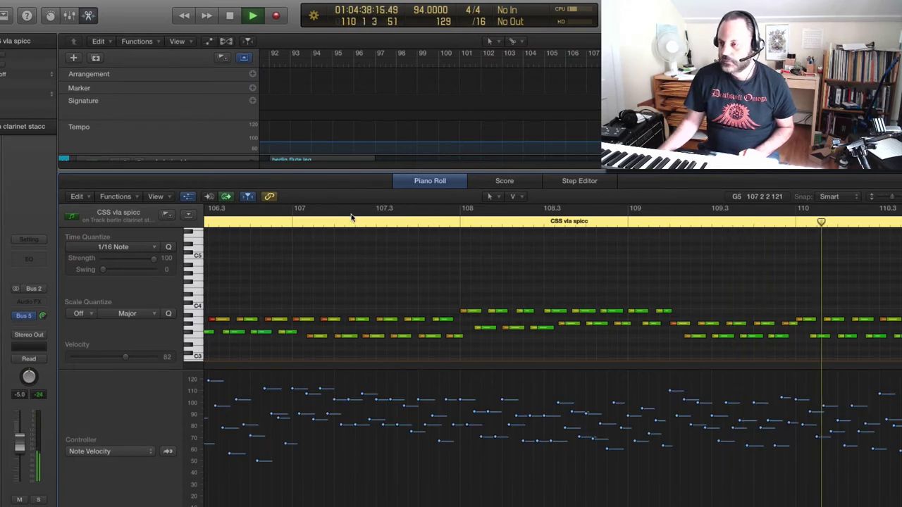
key("space")
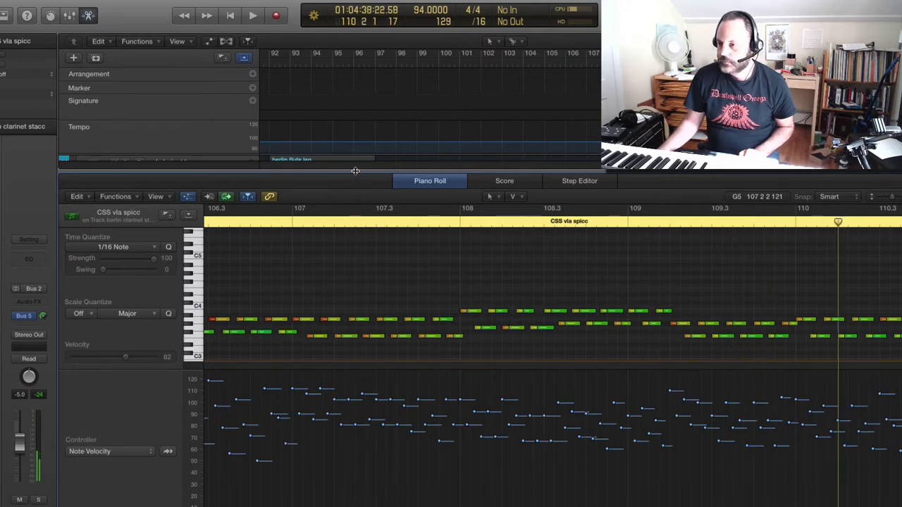
key("p")
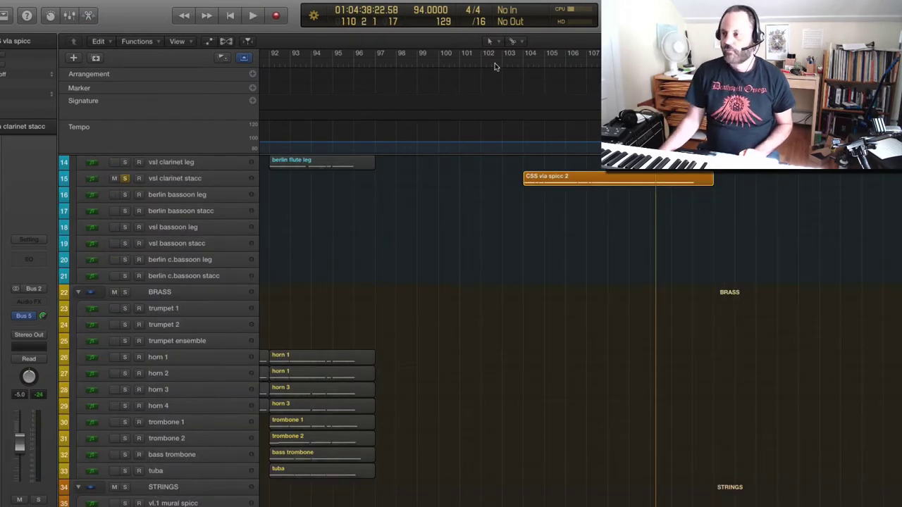
- Set the WINDS bus volume to -4.0 dB in the mixer, close the mixer and resume playback from bar 103
left_click(240, 0)
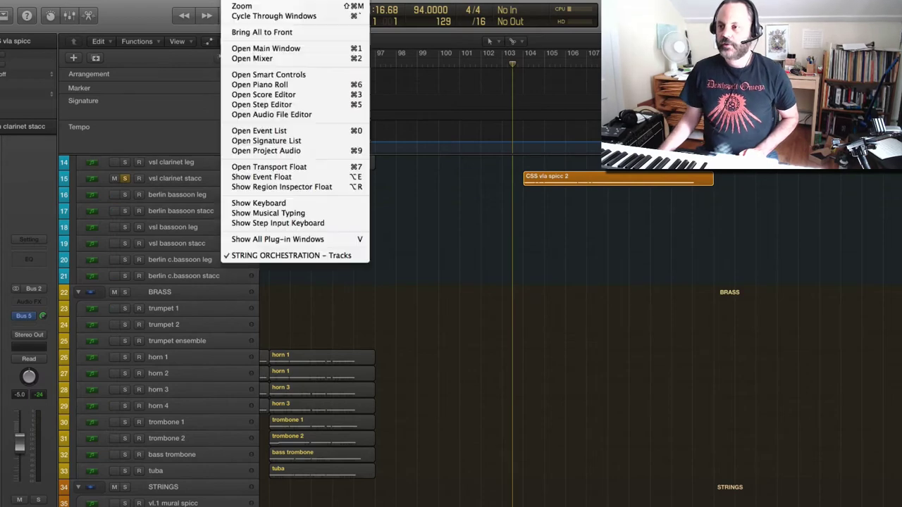
left_click(252, 58)
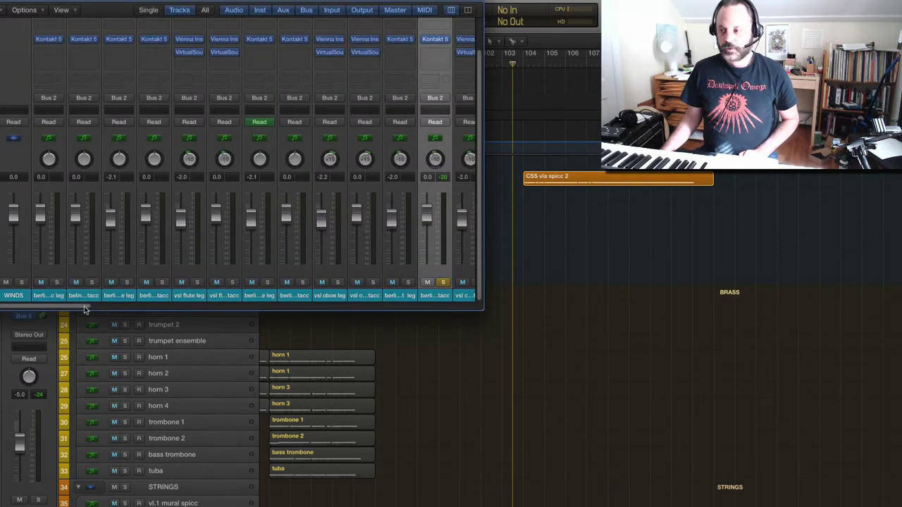
left_click_drag(85, 309, 450, 307)
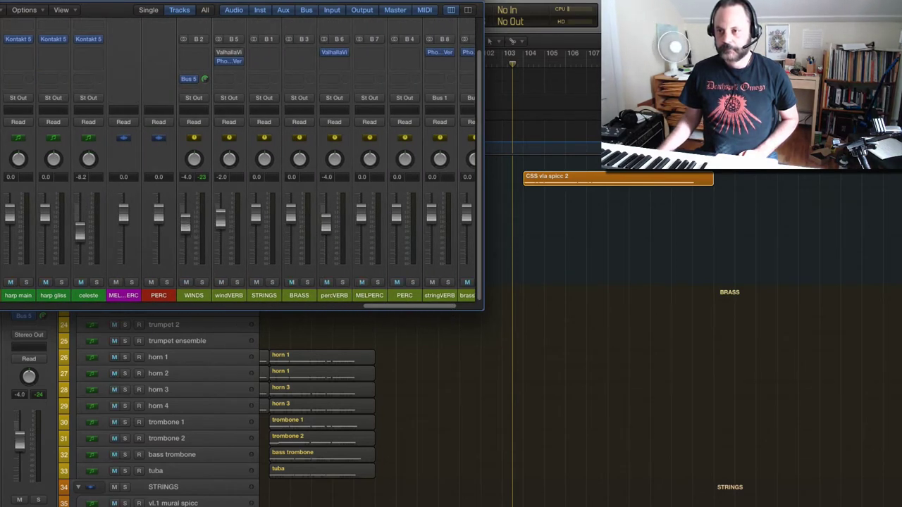
key("x")
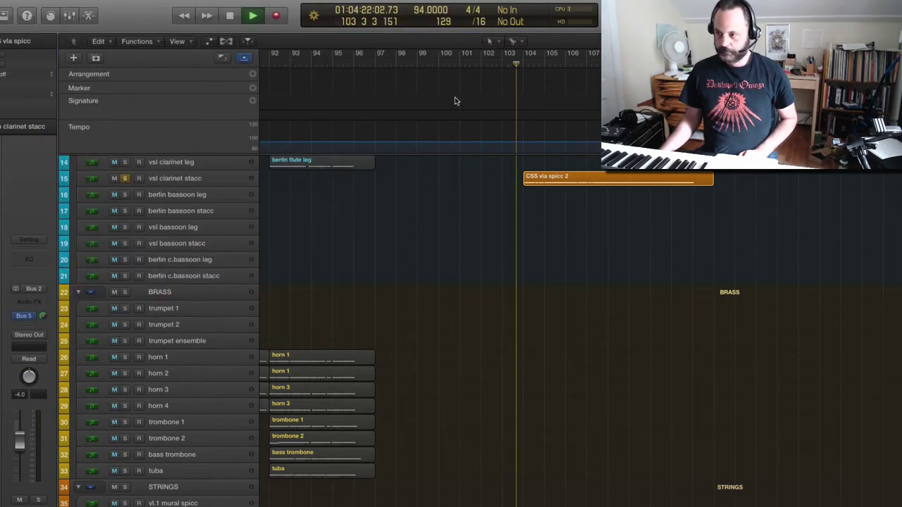
- Turn off the solos on CSS vla spicc, CSS vla spicc 2, berlin clarinet stacc and vsl clarinet stacc
scroll(425, 129, "up", 5)
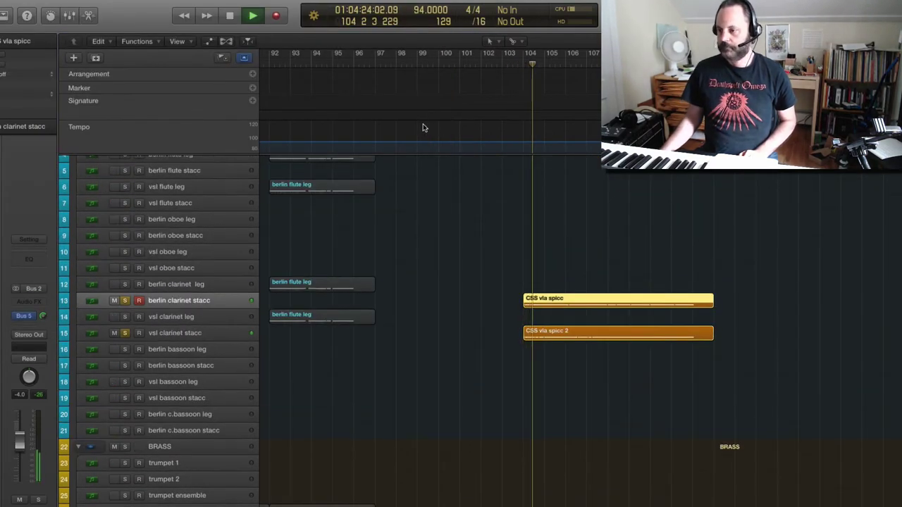
scroll(482, 238, "down", 10)
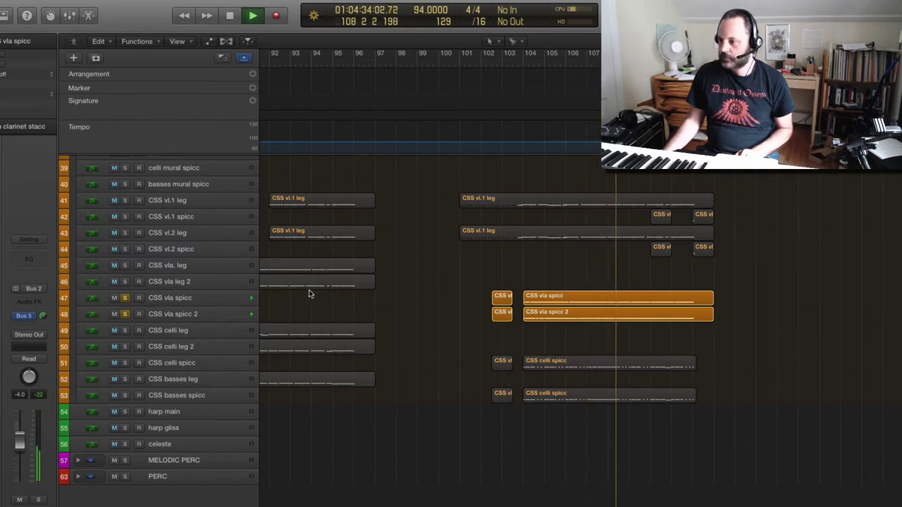
left_click(125, 315)
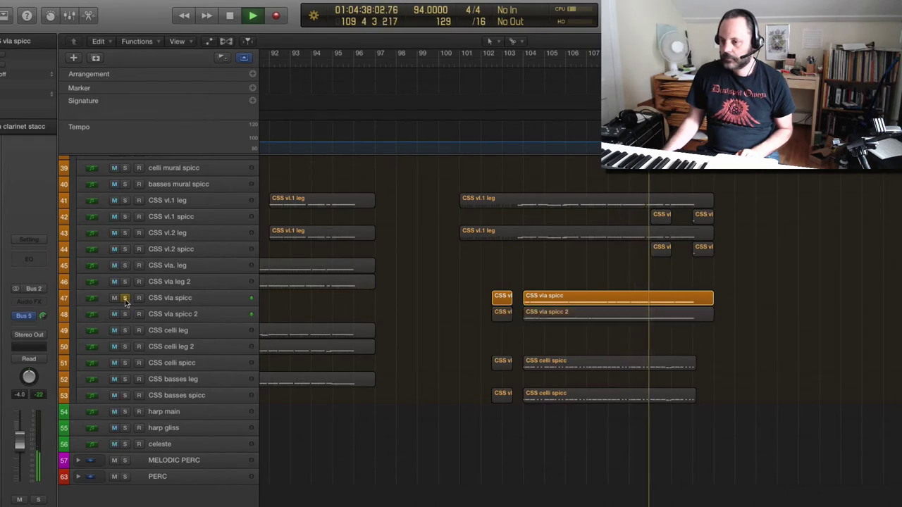
left_click(126, 298)
scroll(417, 267, "up", 20)
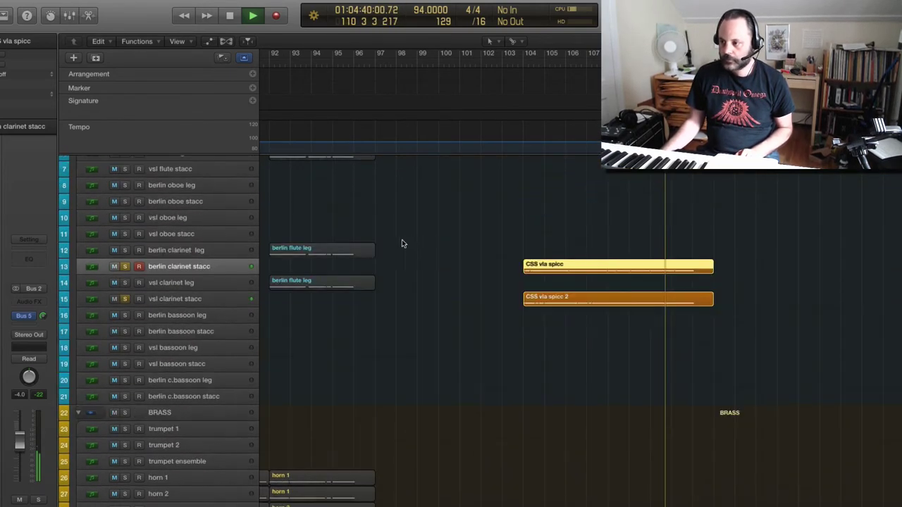
left_click(125, 330)
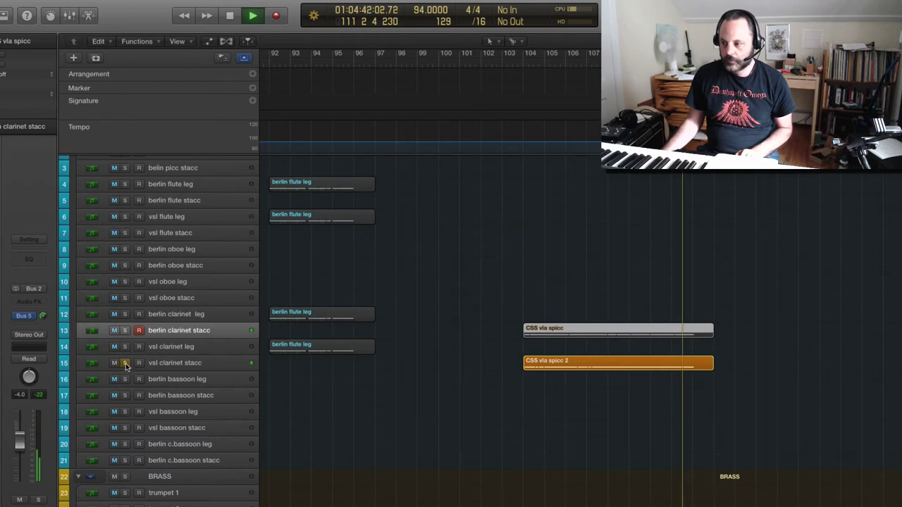
left_click(125, 363)
- Play the full arrangement from bar 102 to judge the clarinet doubling in context with all the strings
double_click(486, 67)
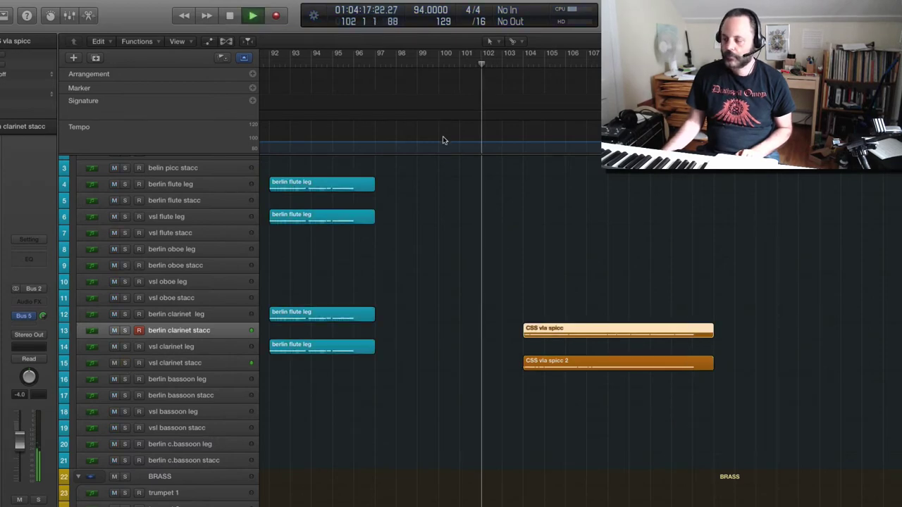
scroll(441, 144, "down", 15)
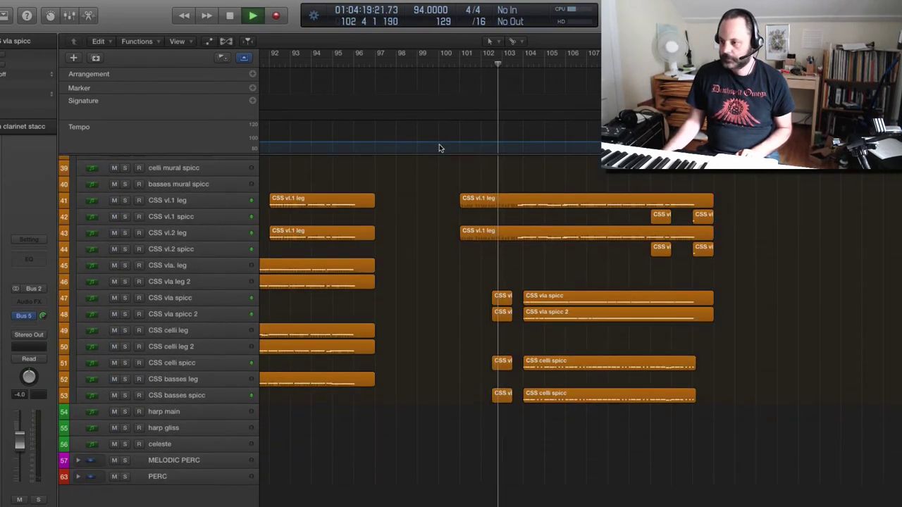
scroll(439, 147, "up", 1)
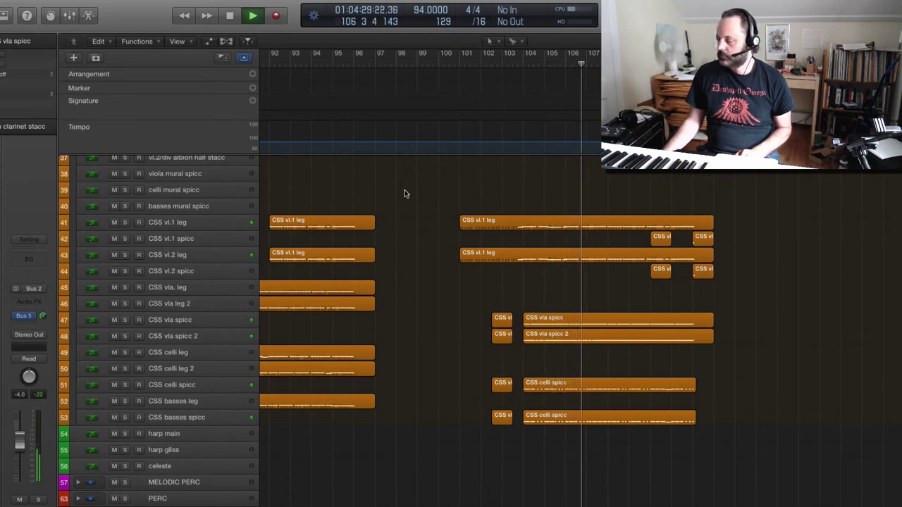
scroll(404, 194, "up", 2)
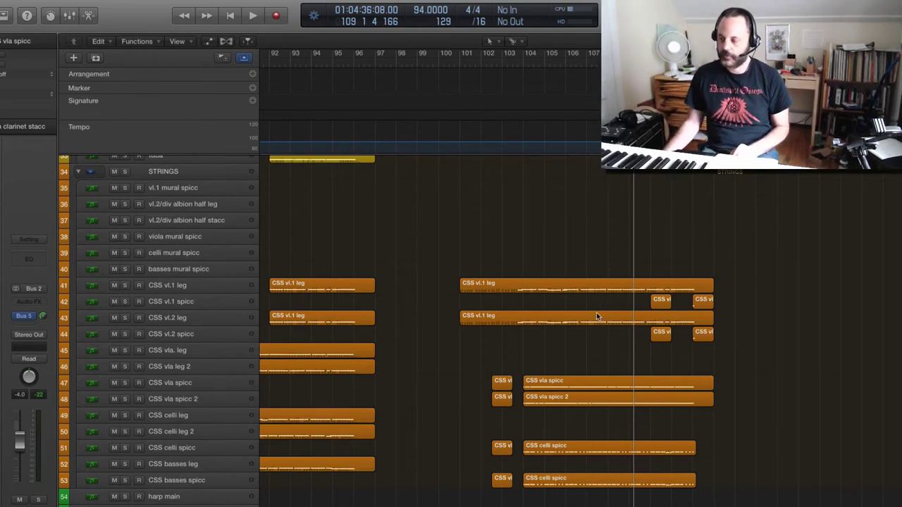
scroll(597, 313, "up", 1)
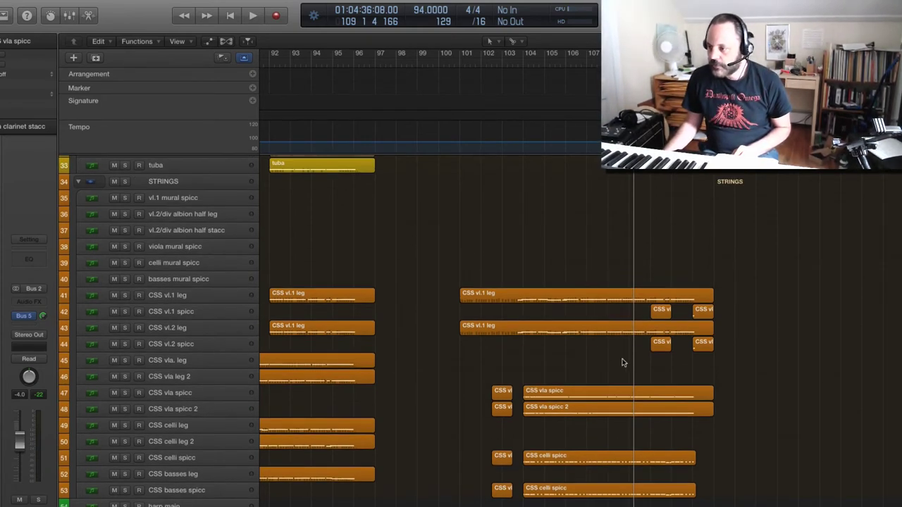
- Find the early trumpet 1 and trumpet 2 regions starting at bar 13 and open both together in the Piano Roll
scroll(575, 331, "left", 10)
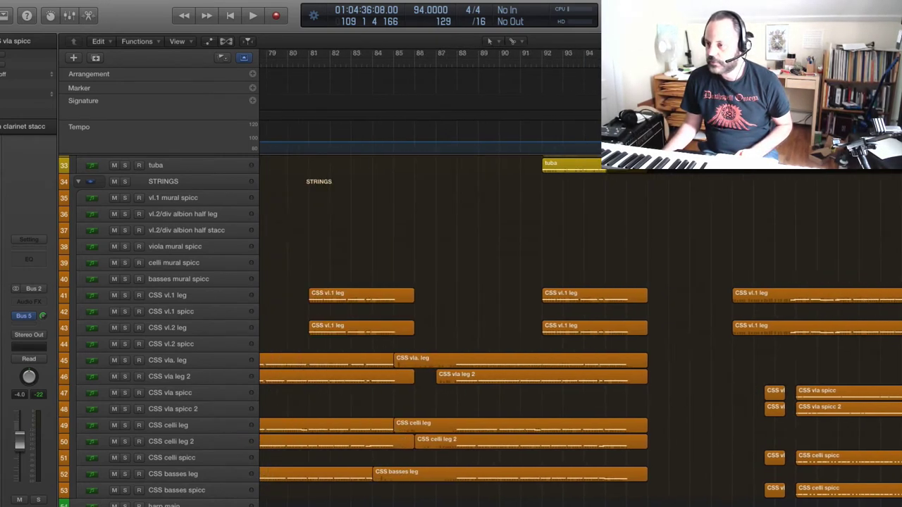
scroll(575, 331, "left", 15)
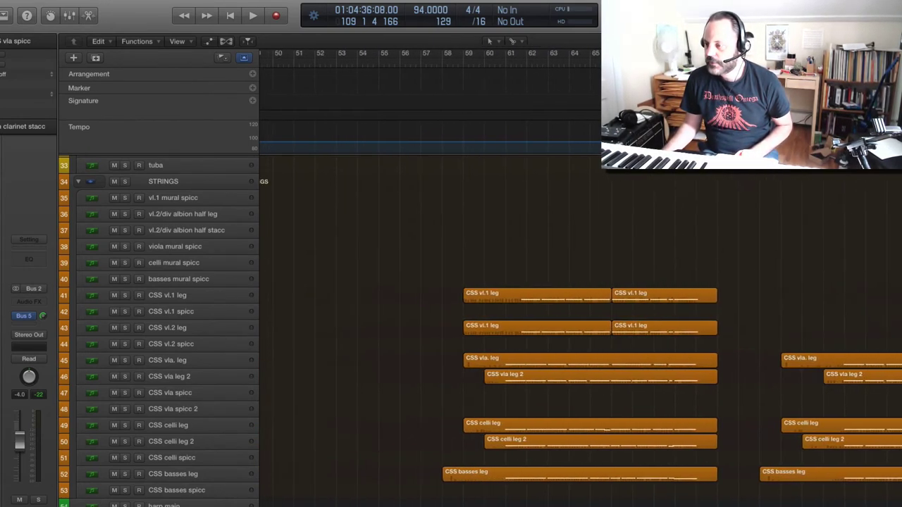
scroll(575, 332, "left", 16)
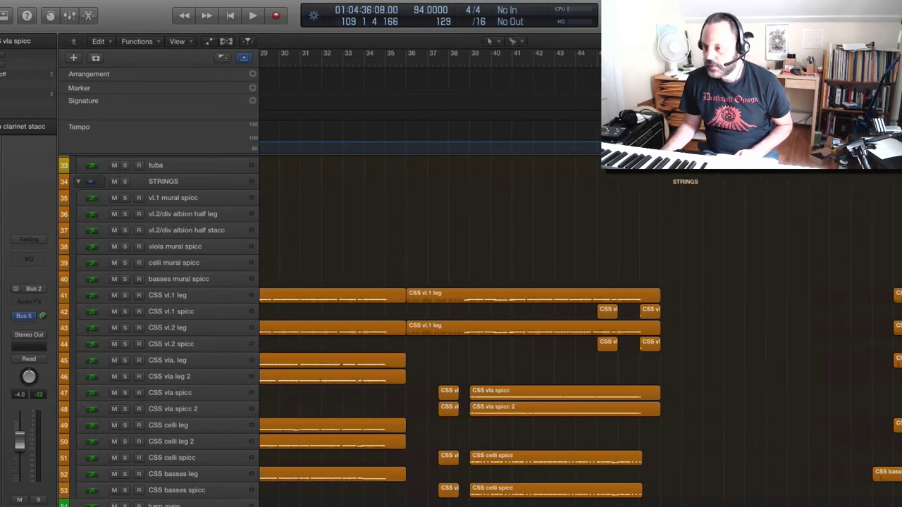
scroll(374, 439, "right", 3)
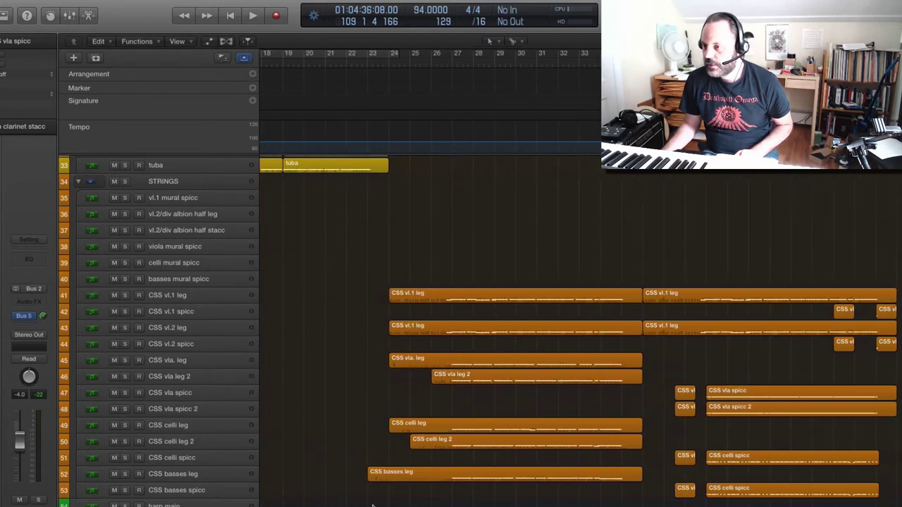
scroll(374, 438, "left", 3)
scroll(374, 439, "up", 5)
scroll(374, 438, "up", 3)
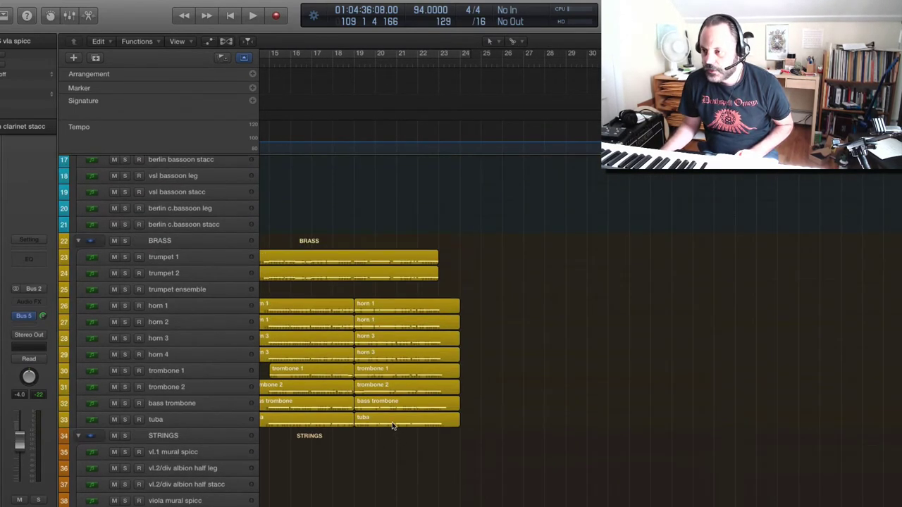
scroll(393, 425, "up", 4)
scroll(393, 425, "left", 4)
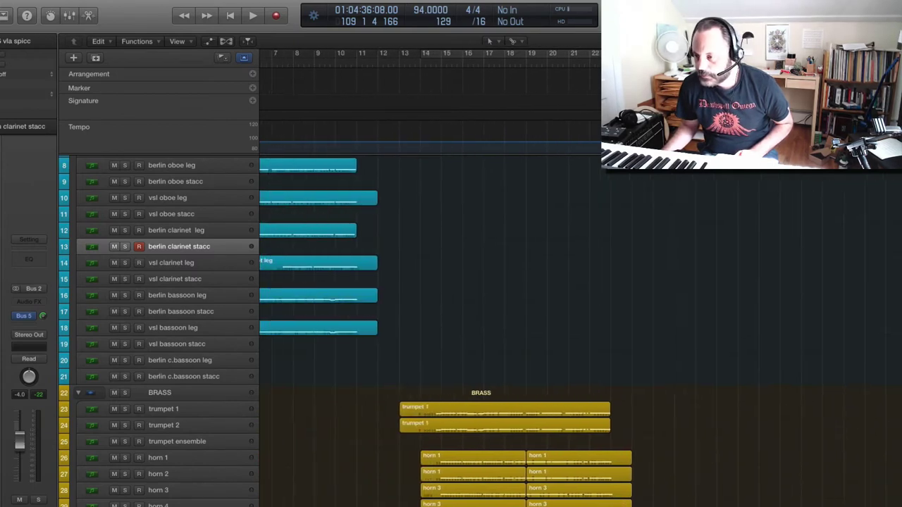
scroll(525, 414, "right", 1)
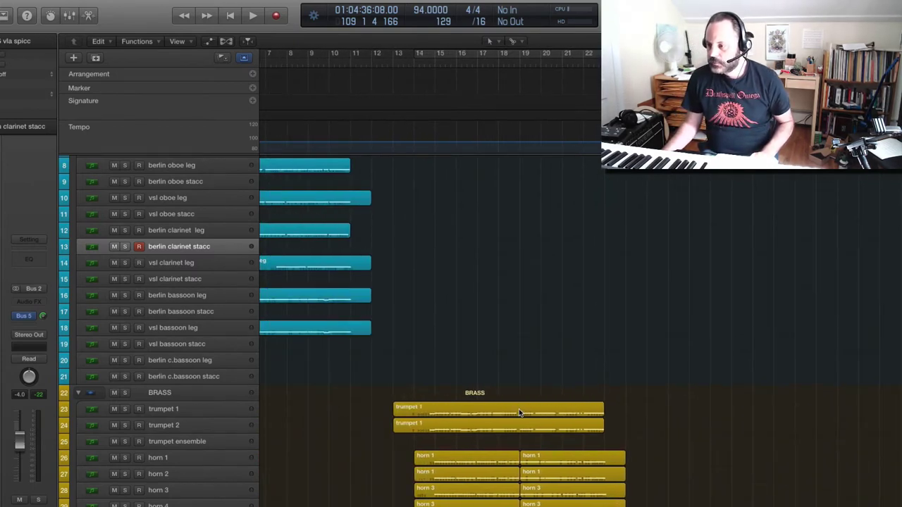
left_click(524, 413)
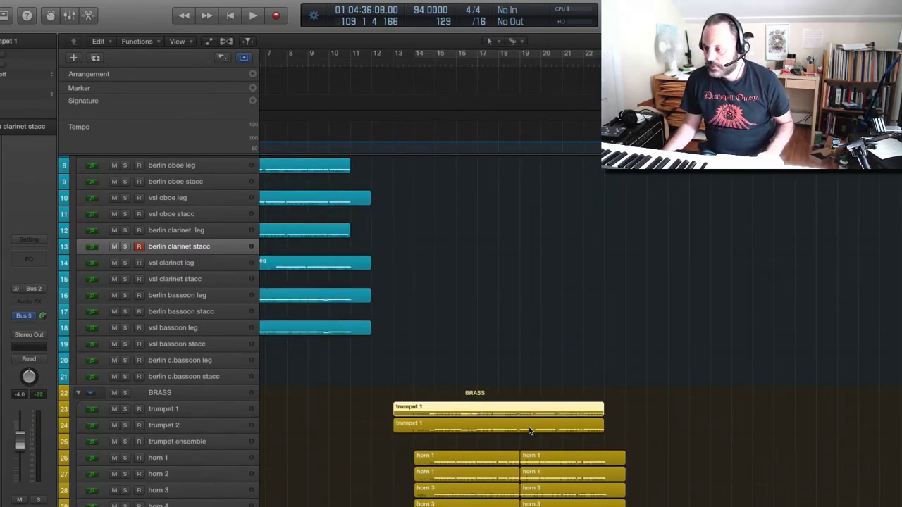
left_click(530, 430, "shift")
double_click(530, 430)
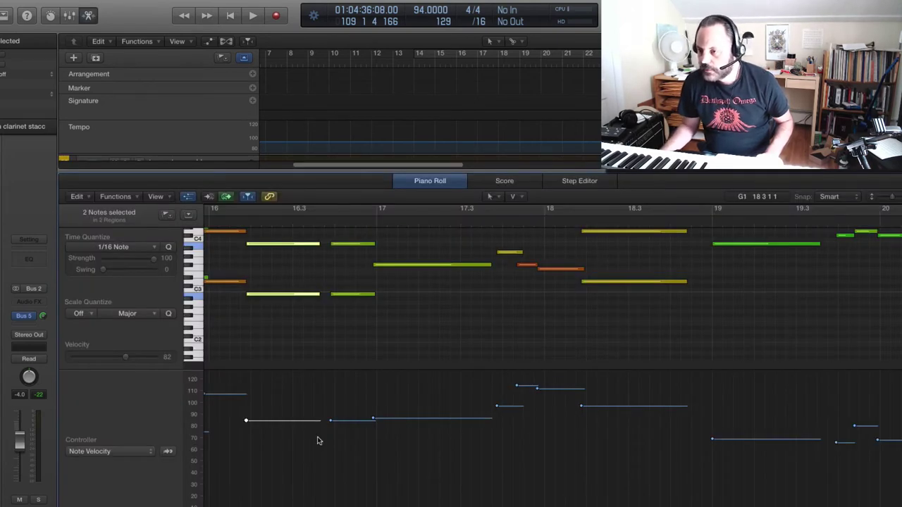
- Trim the start of the two selected trumpet notes after bar 16, place the playhead just after bar 19 and close the Piano Roll
left_click_drag(245, 245, 251, 245)
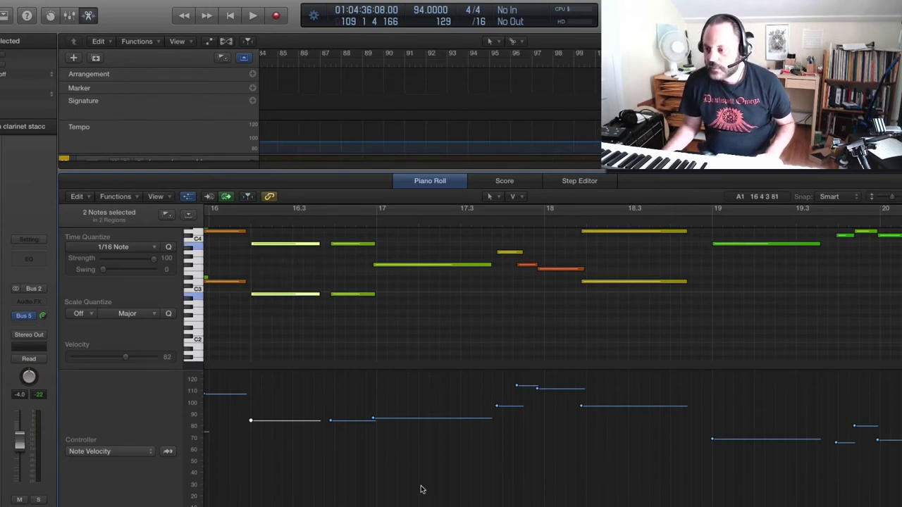
scroll(550, 296, "right", 10)
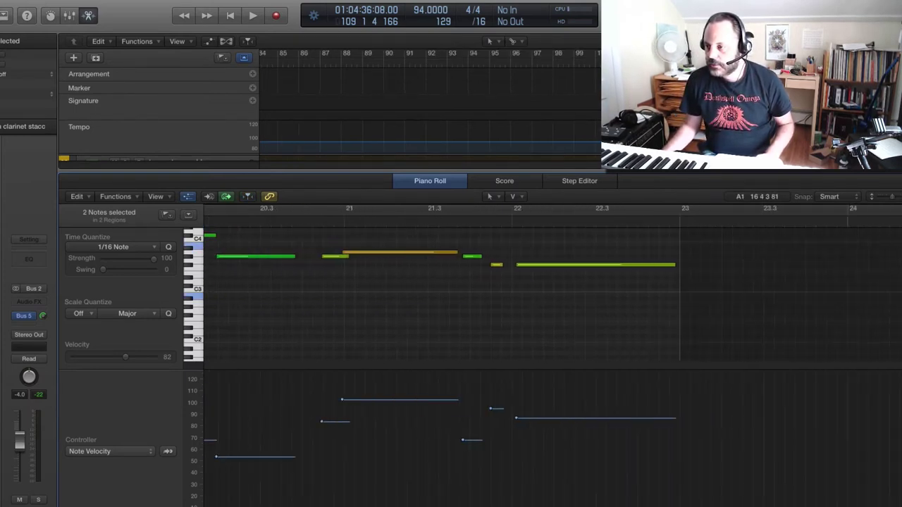
scroll(405, 385, "left", 5)
scroll(404, 385, "up", 3)
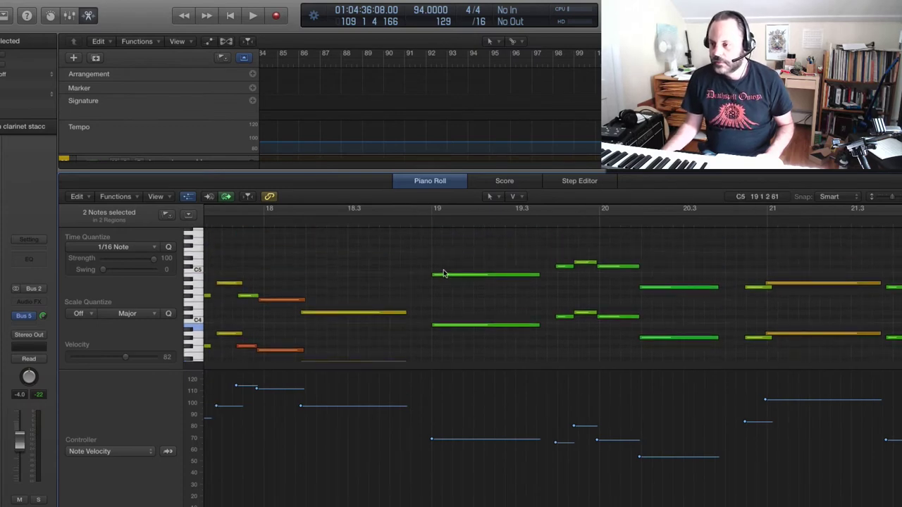
double_click(422, 223)
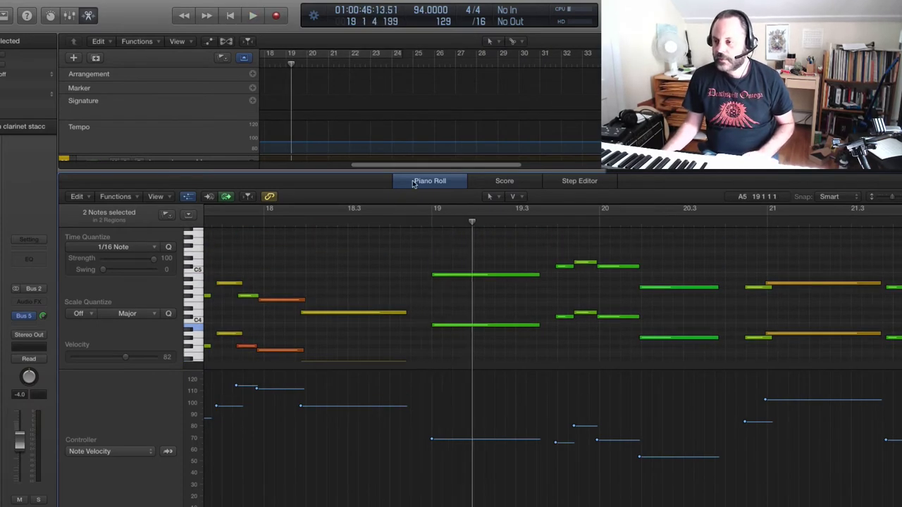
key("p")
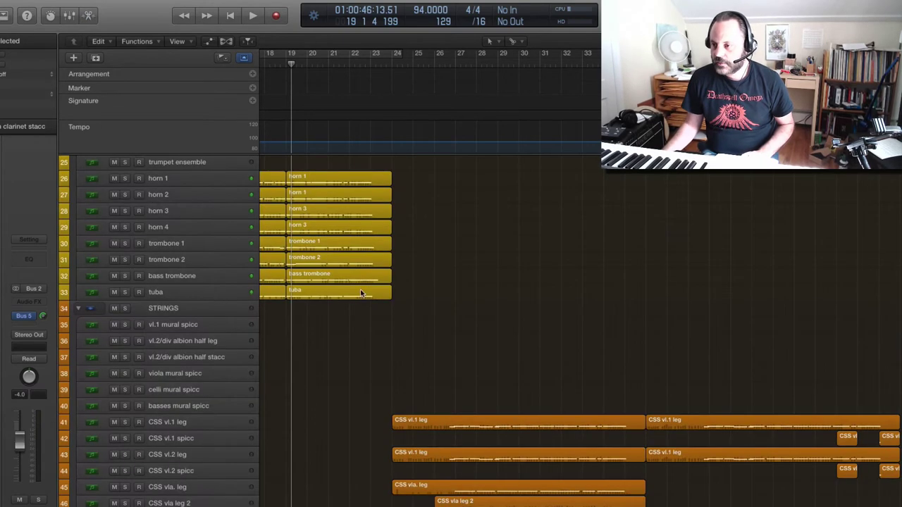
- Split the trumpet 1 and trumpet 2 regions at bar 19, in line with the horn regions below
scroll(301, 203, "up", 3)
left_click(294, 202)
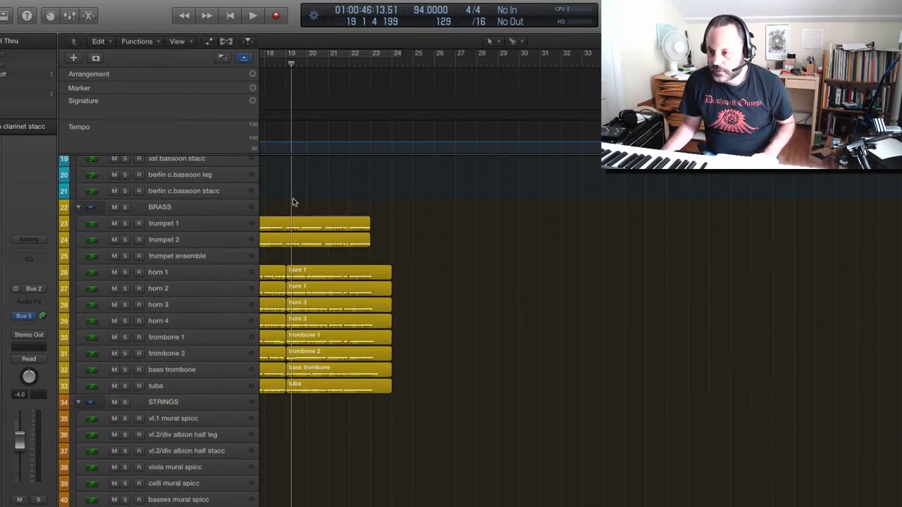
left_click(286, 231)
key("super+t")
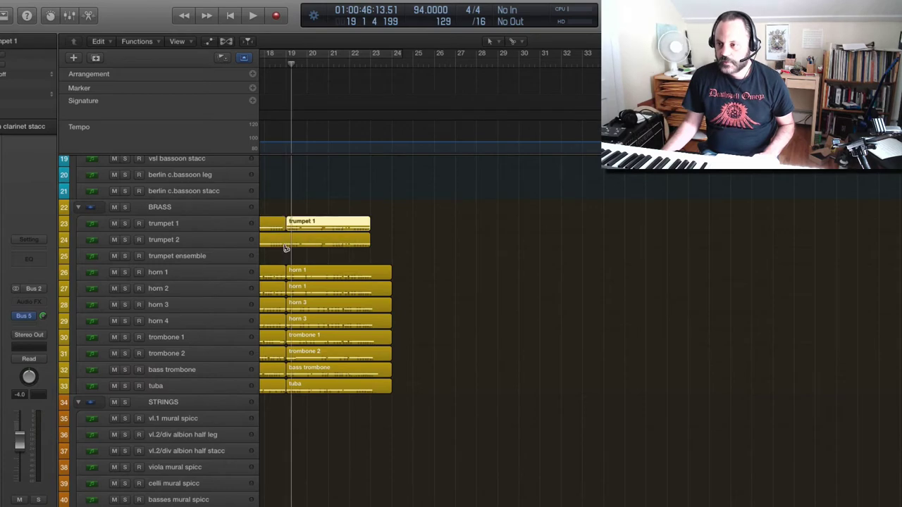
left_click_drag(296, 225, 296, 242)
- Copy the two split-off trumpet regions starting at bar 19 and paste them on the same tracks at bar 108
left_click(302, 223)
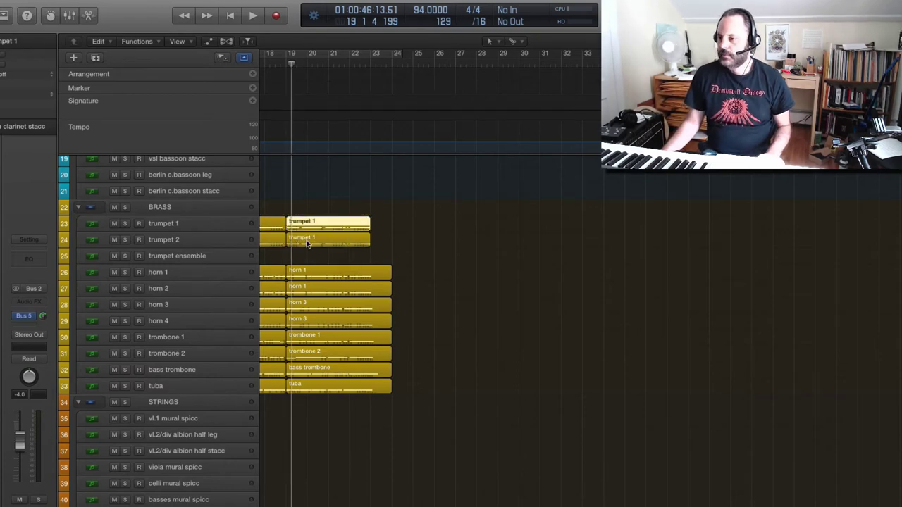
left_click(307, 244, "shift")
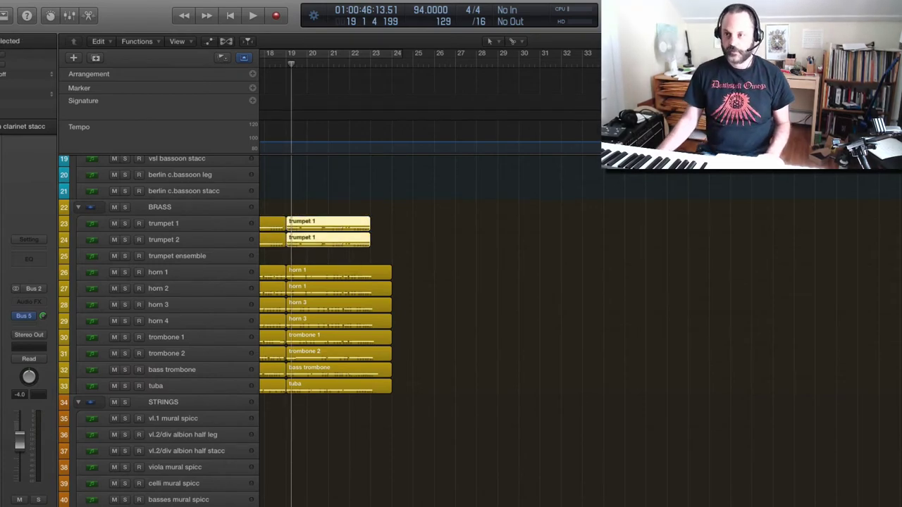
left_click(53, 0)
left_click(67, 55)
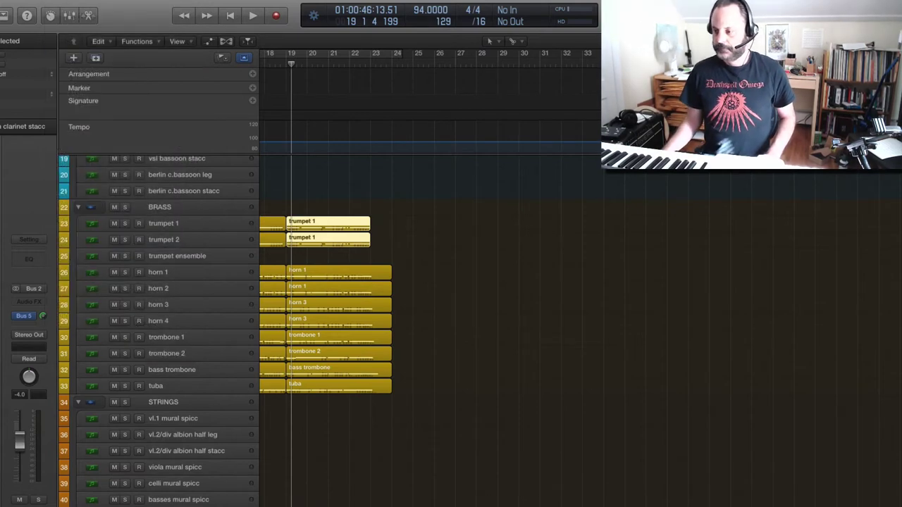
scroll(832, 486, "right", 15)
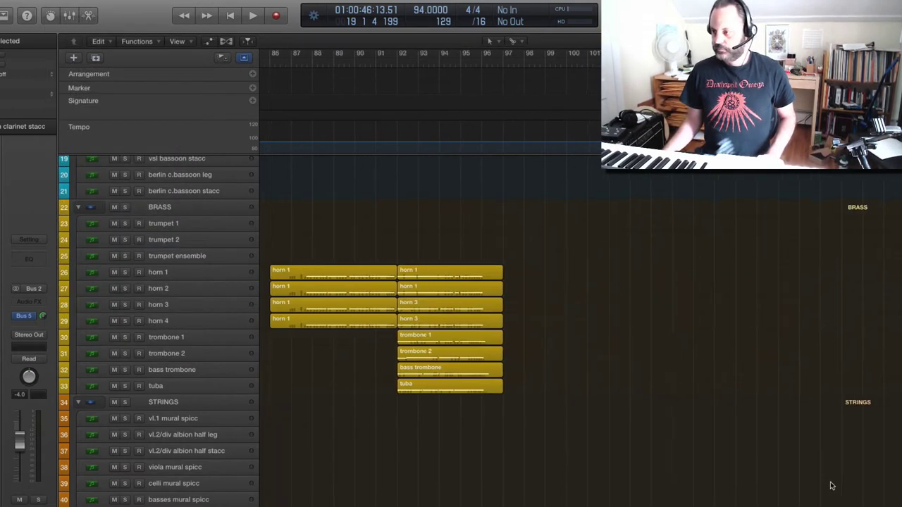
scroll(832, 487, "right", 8)
scroll(832, 487, "left", 4)
scroll(831, 479, "down", 5)
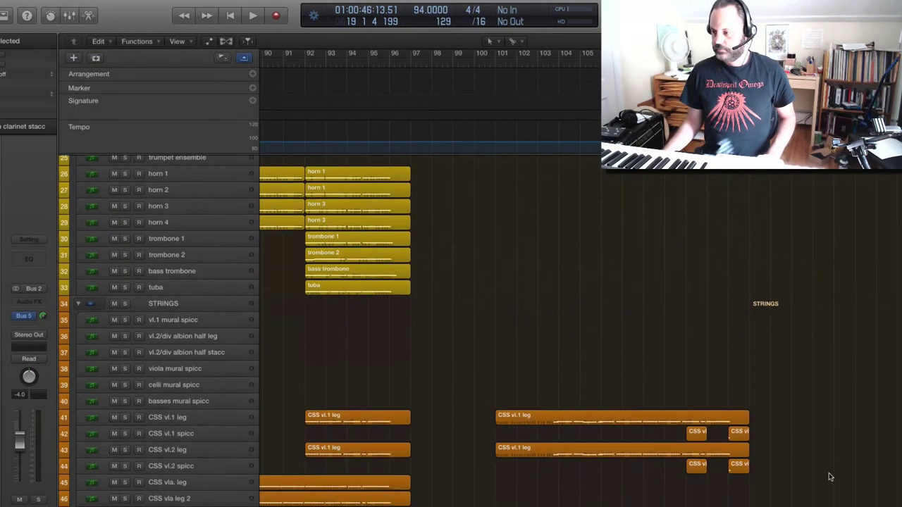
left_click(644, 53)
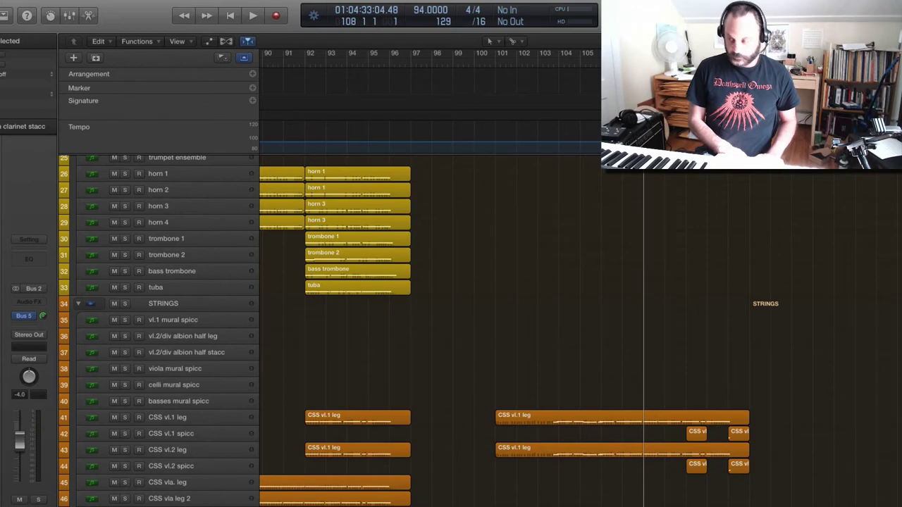
left_click(729, 53)
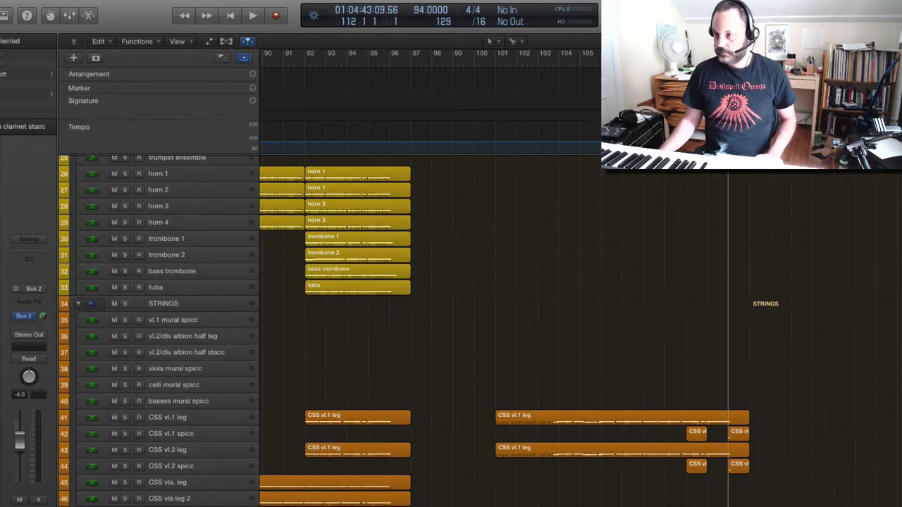
- Play the passage around bar 108 to hear the pasted trumpets against the strings
scroll(493, 331, "up", 4)
key("space")
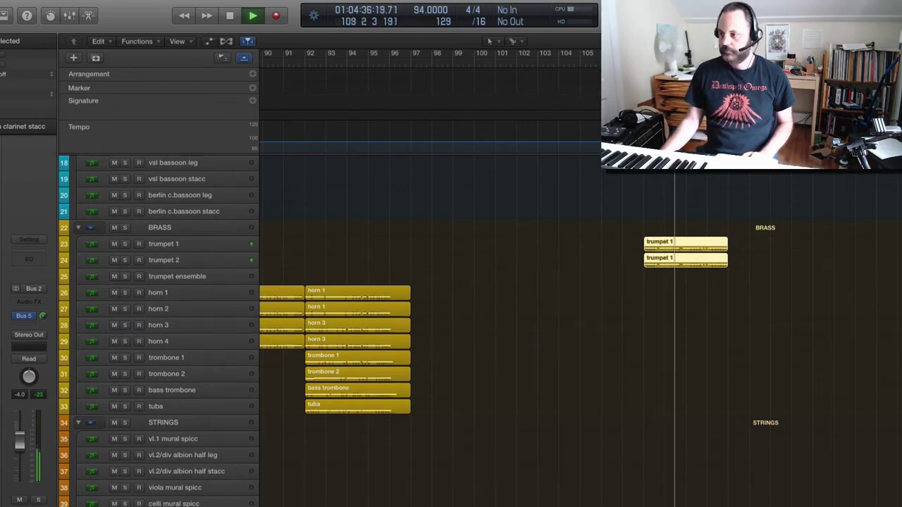
scroll(584, 176, "down", 1)
scroll(584, 175, "down", 7)
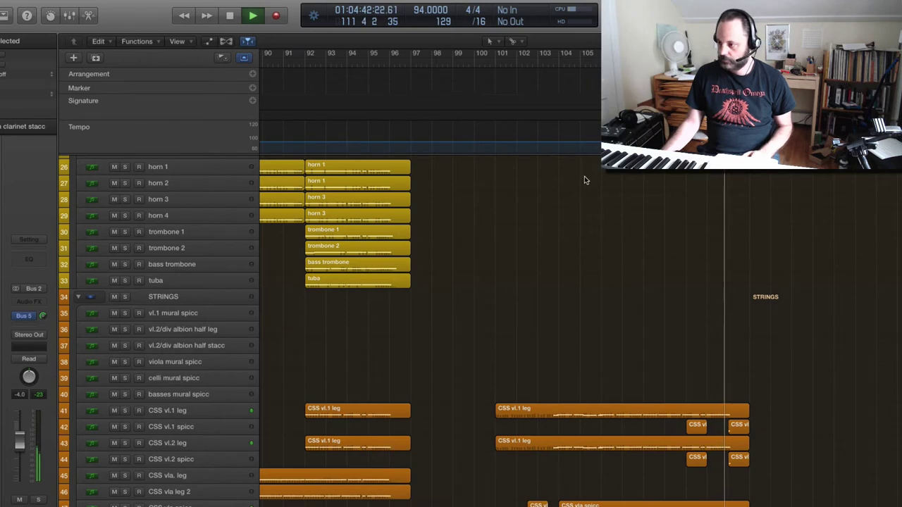
- Play from just before bar 104 to bar 112 to hear the strings, clarinets and pasted trumpets together
key("space")
scroll(589, 189, "down", 7)
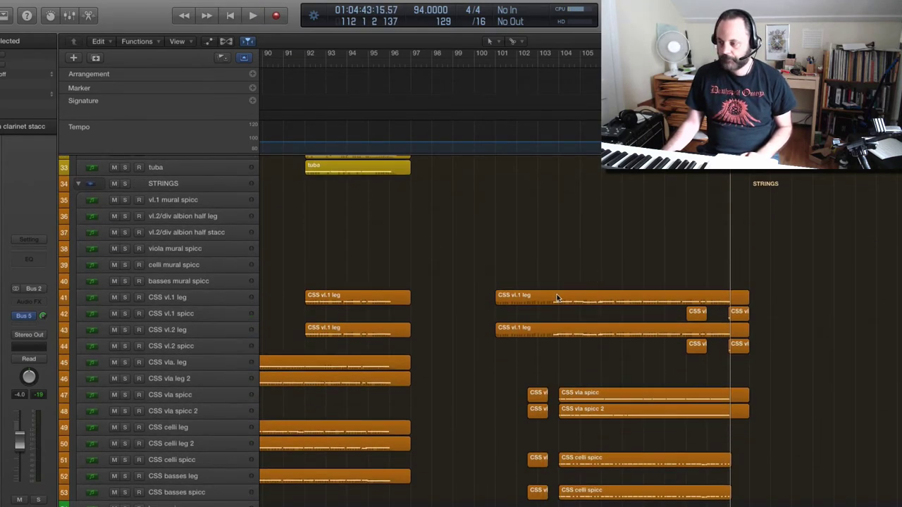
left_click(553, 62)
key("space")
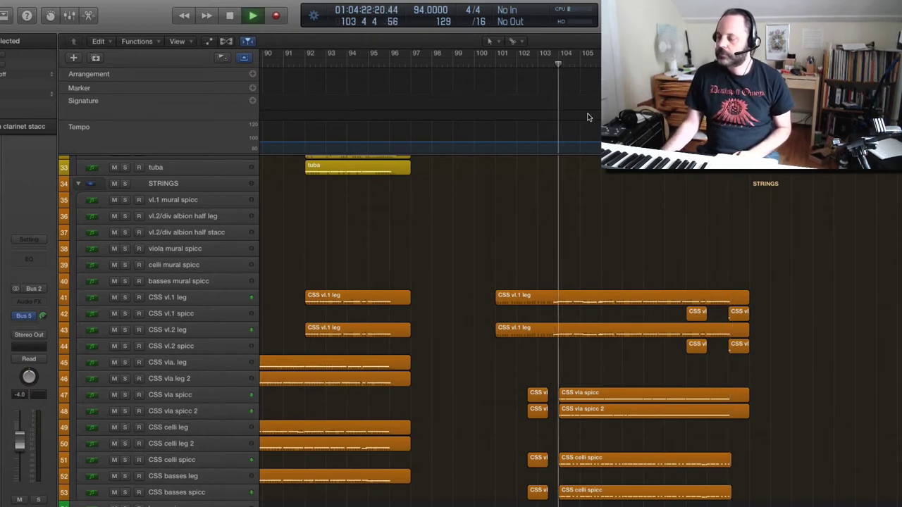
scroll(544, 298, "up", 1)
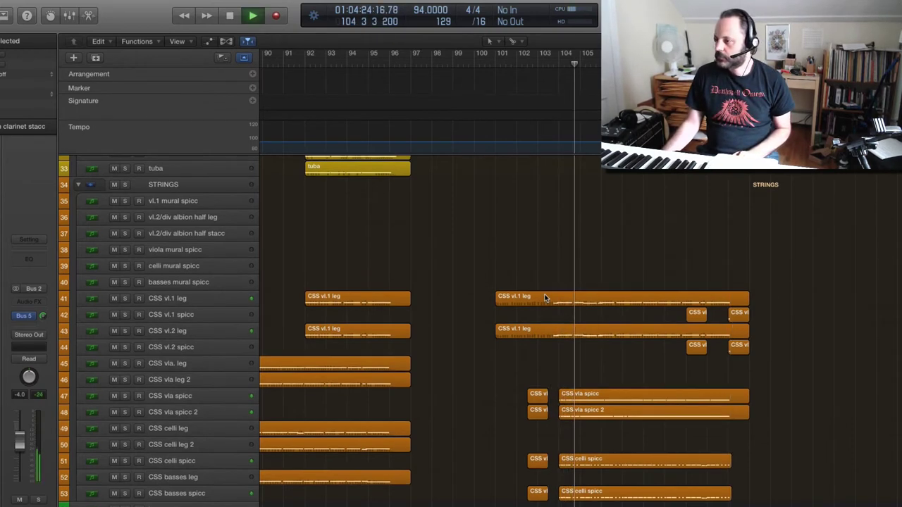
scroll(543, 294, "up", 19)
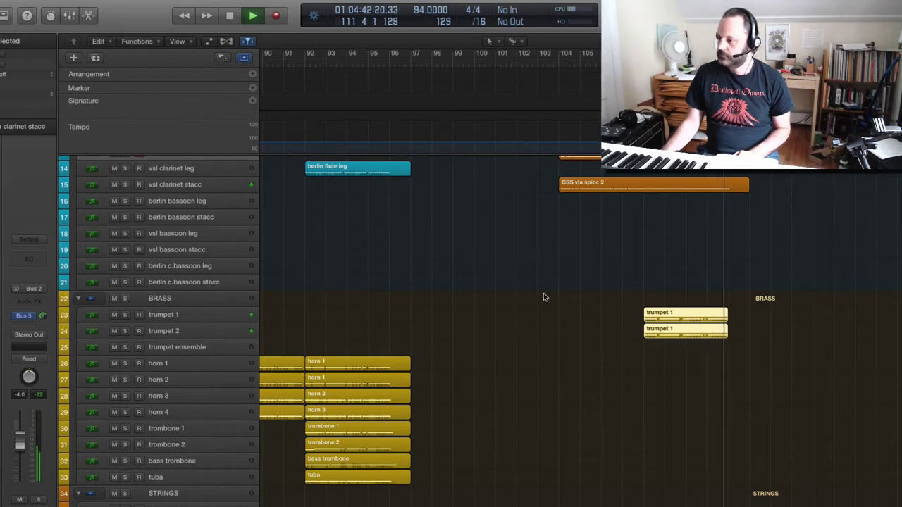
key("space")
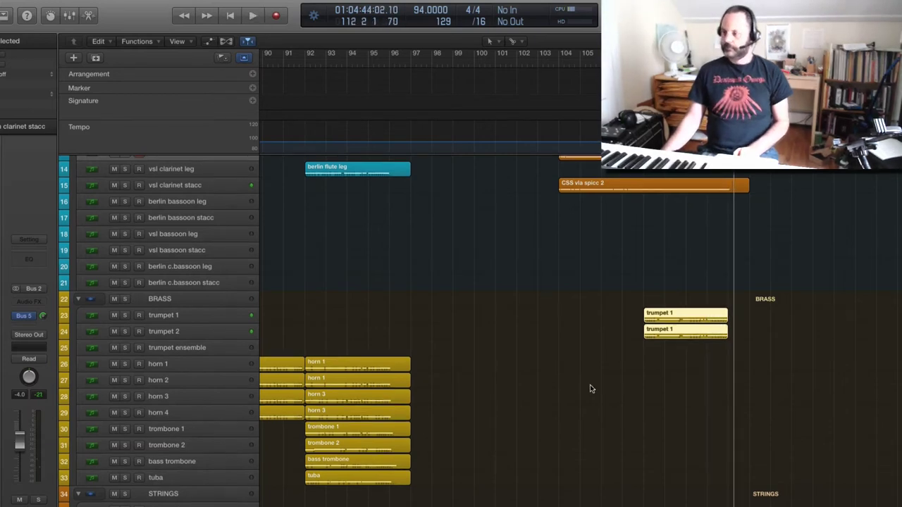
- Replay the passage from bar 103 to bar 105 while reviewing the clarinet, brass and string tracks
scroll(591, 389, "up", 5)
scroll(590, 389, "down", 3)
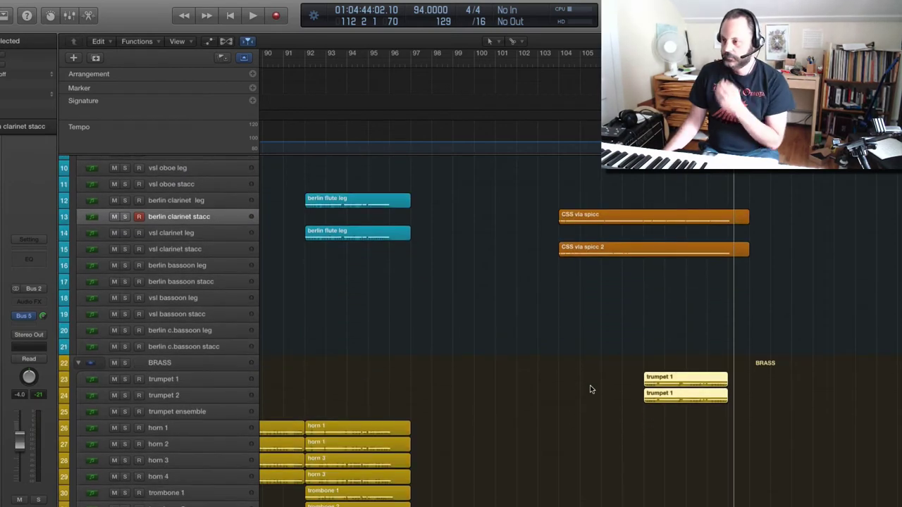
scroll(590, 389, "down", 5)
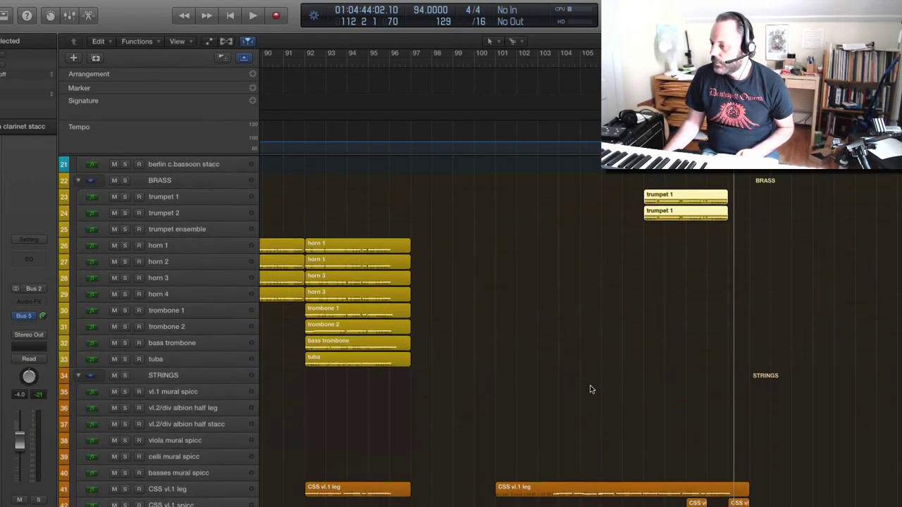
scroll(591, 389, "down", 1)
left_click(535, 64)
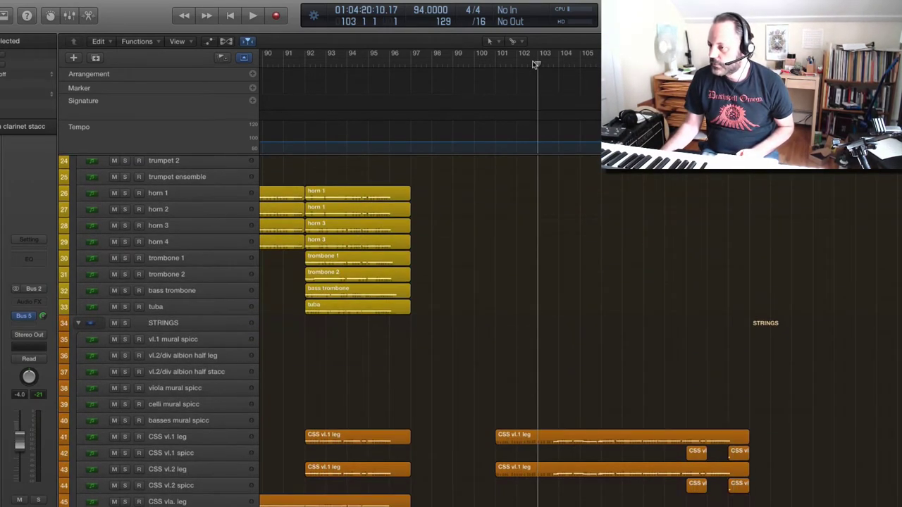
key("space")
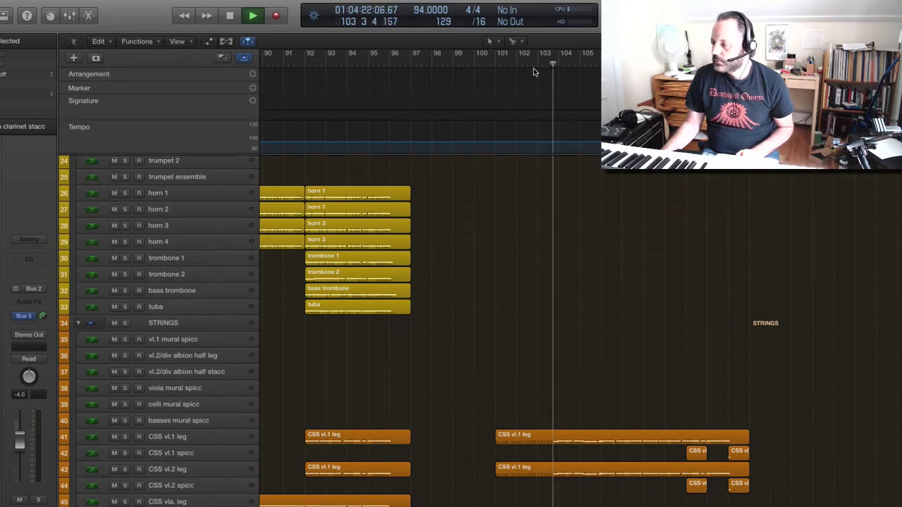
scroll(535, 163, "up", 4)
scroll(534, 163, "up", 1)
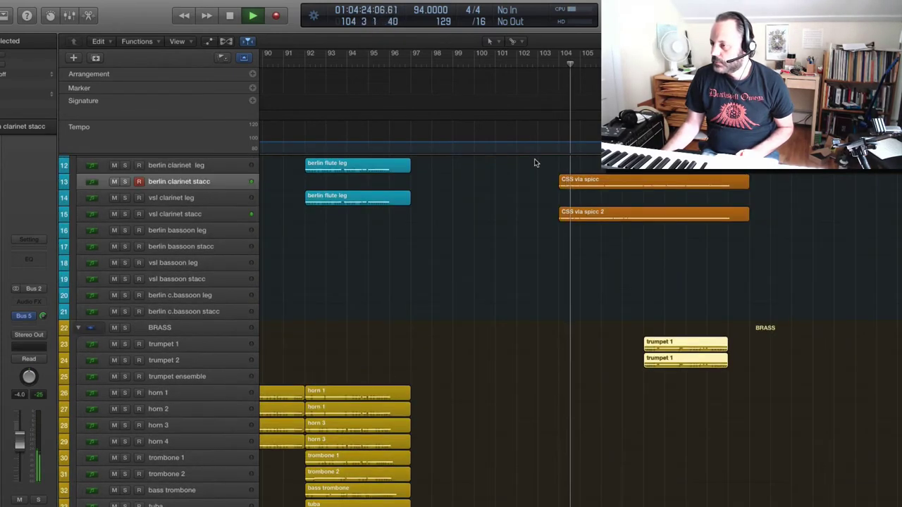
scroll(535, 162, "up", 3)
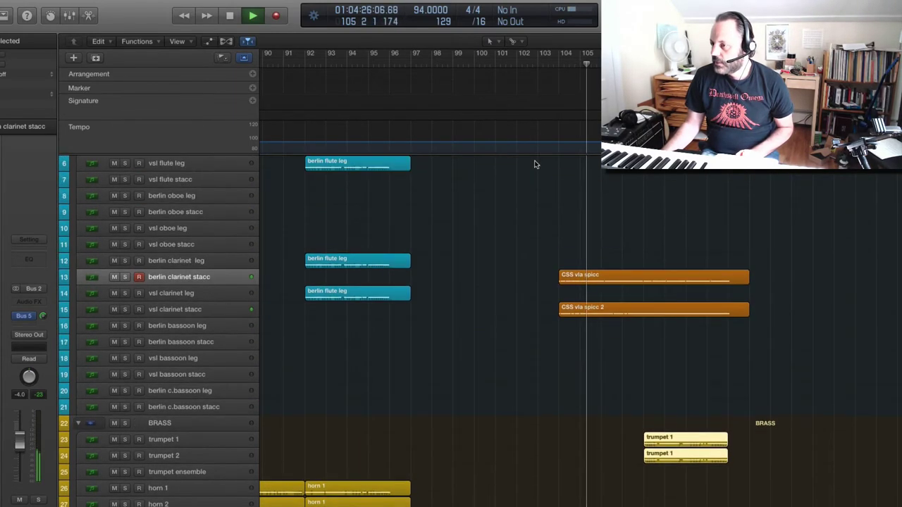
key("space")
scroll(535, 163, "up", 3)
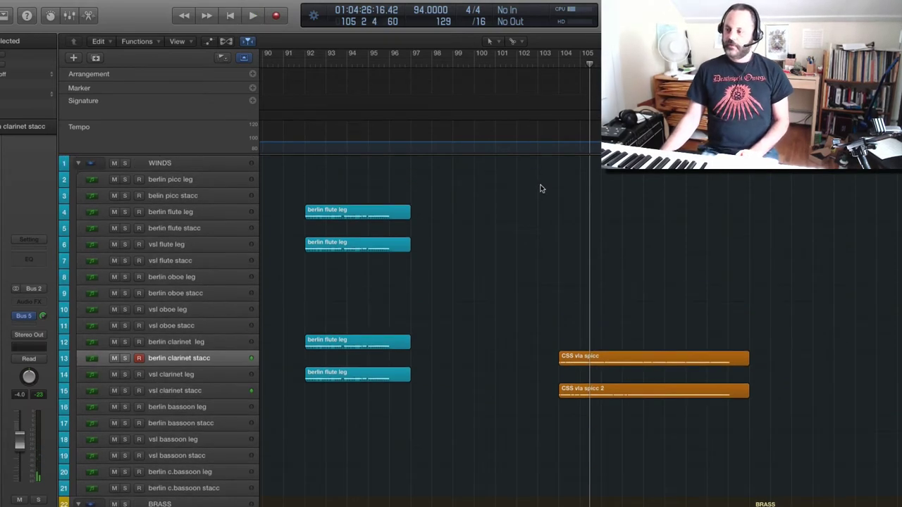
- Examine the earlier woodwind regions around bars 75 to 86 and play them from about bar 76
scroll(595, 414, "down", 1)
scroll(594, 414, "down", 10)
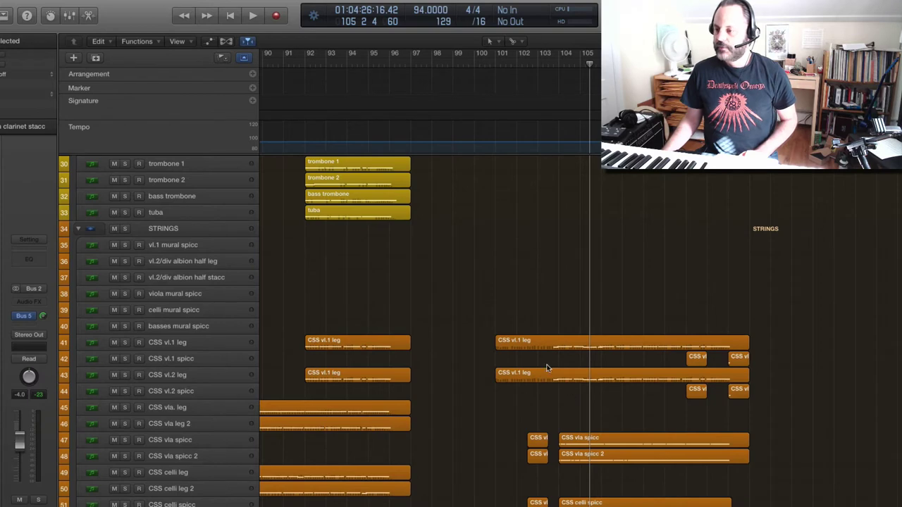
scroll(578, 375, "up", 10)
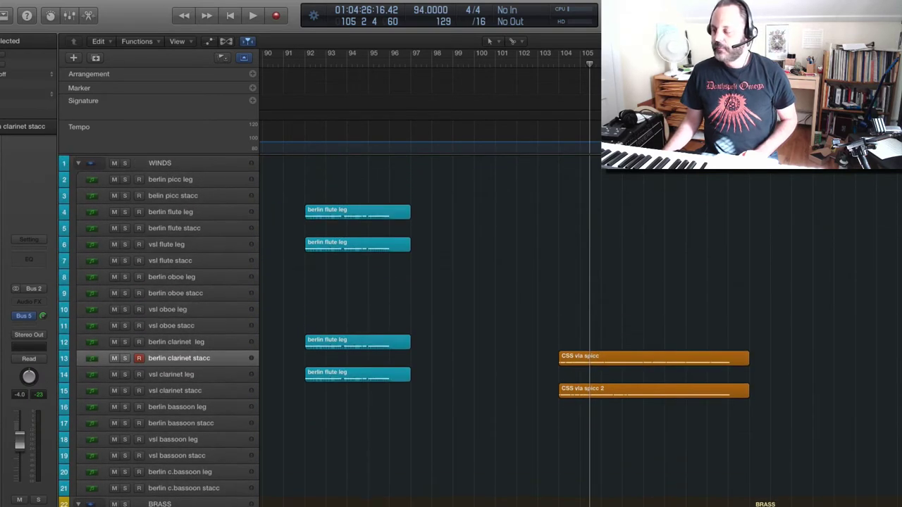
scroll(430, 331, "left", 10)
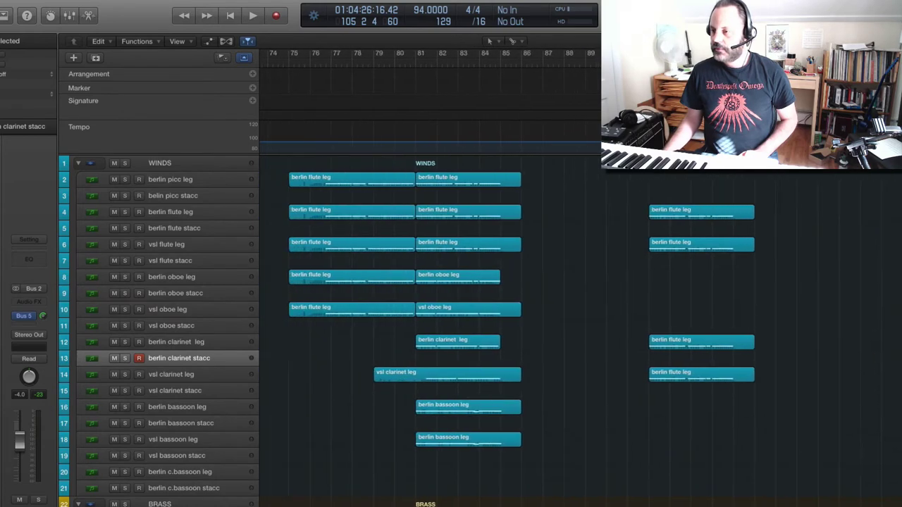
scroll(430, 332, "left", 2)
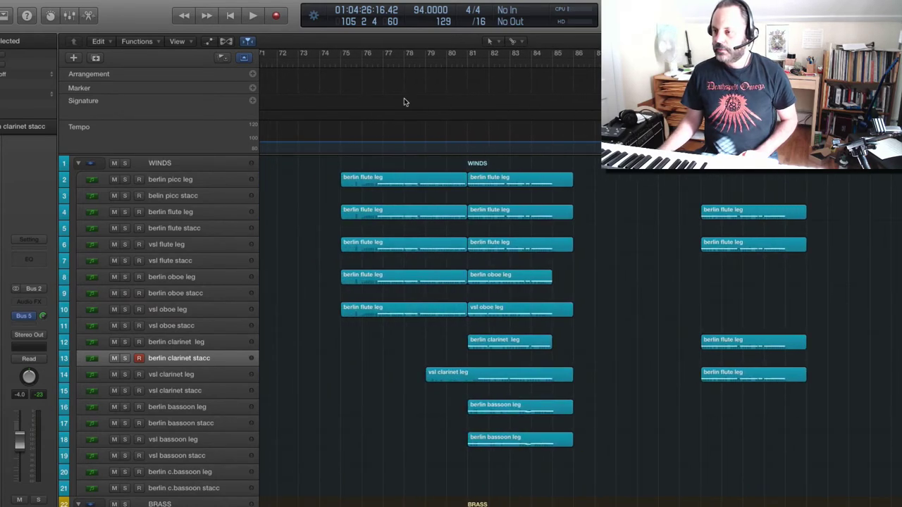
left_click(372, 63)
key("space")
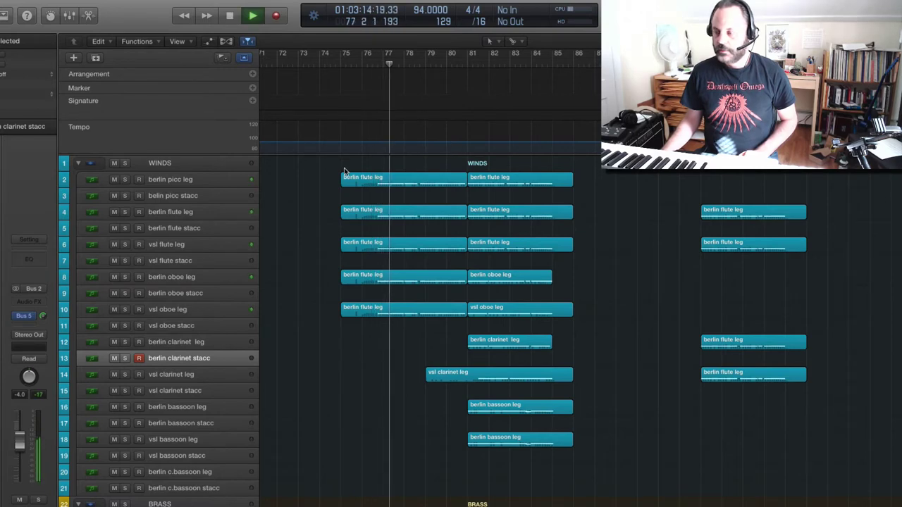
key("space")
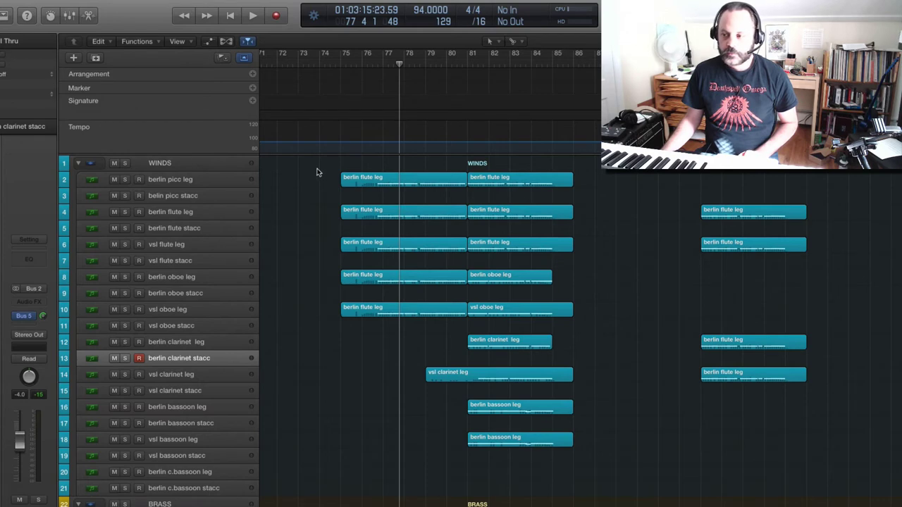
- Copy the piccolo and flute regions from bar 75, plus the vsl flute leg and berlin oboe leg regions from bar 81, so the passage starts at bar 102
left_click_drag(317, 168, 543, 227)
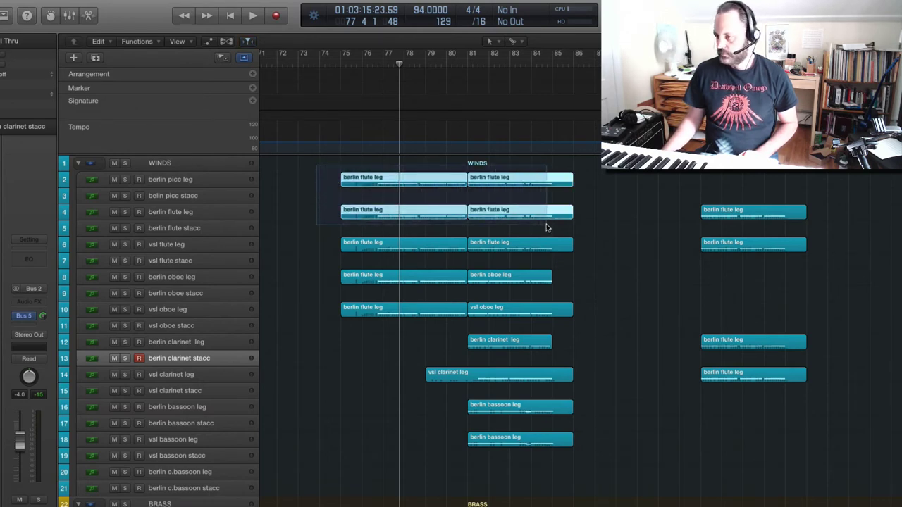
left_click_drag(546, 227, 547, 227)
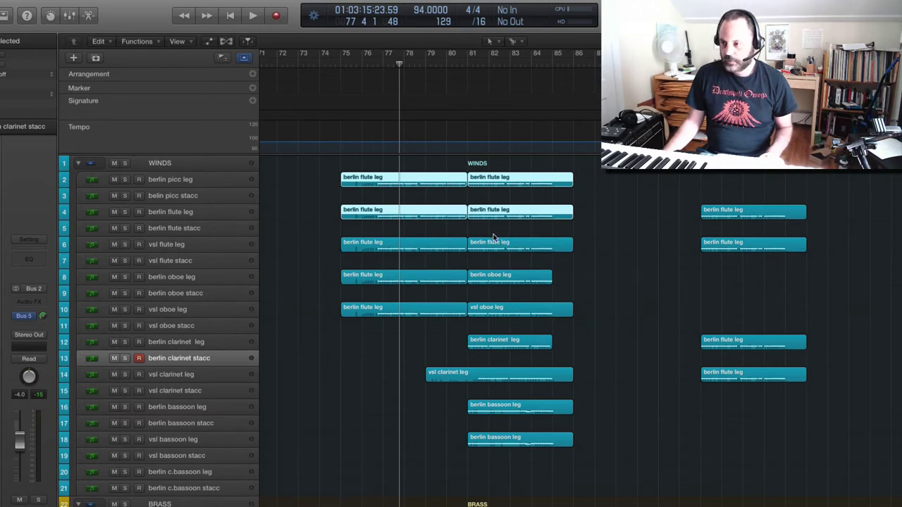
left_click_drag(484, 232, 502, 281)
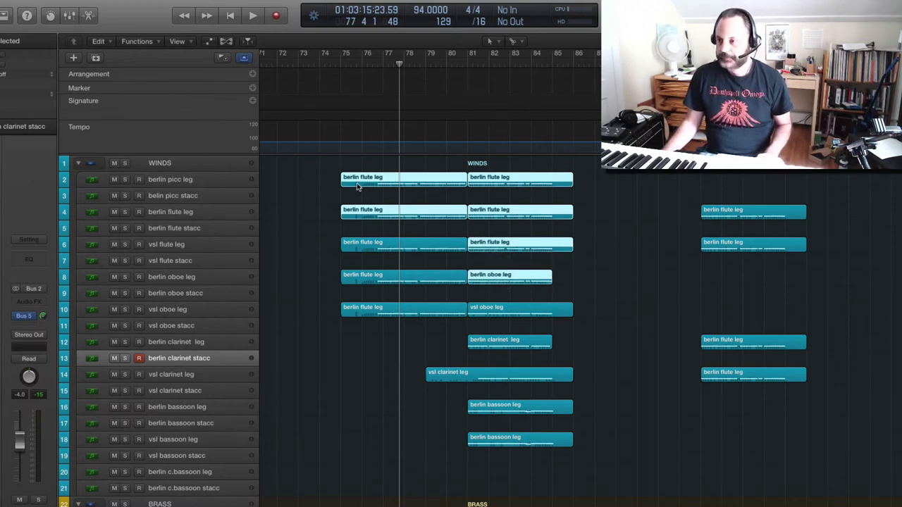
left_click_drag(356, 183, 563, 190)
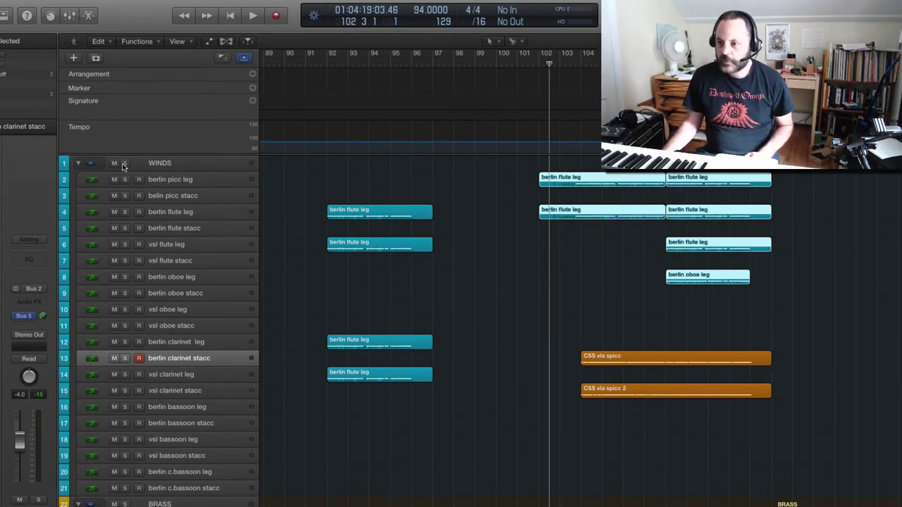
- Solo the WINDS stack, play the copied woodwinds again from just before bar 108, and deselect the regions
key("space")
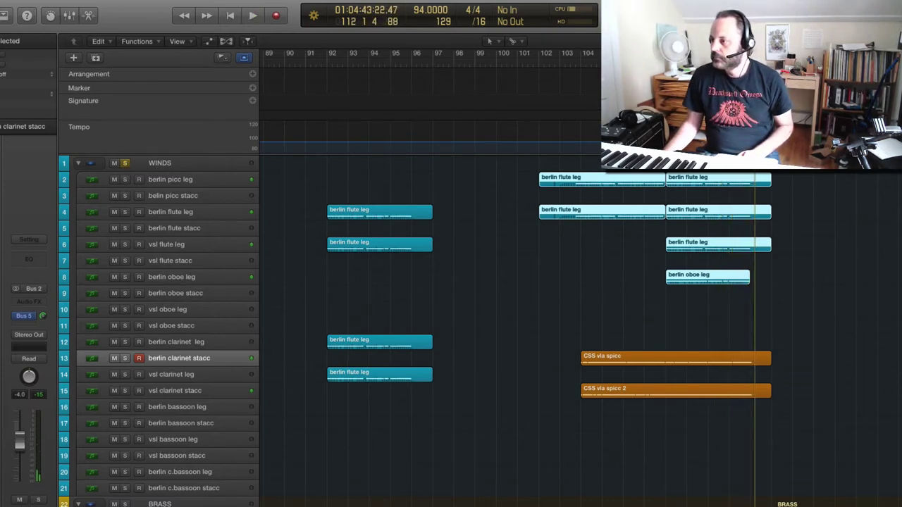
key("space")
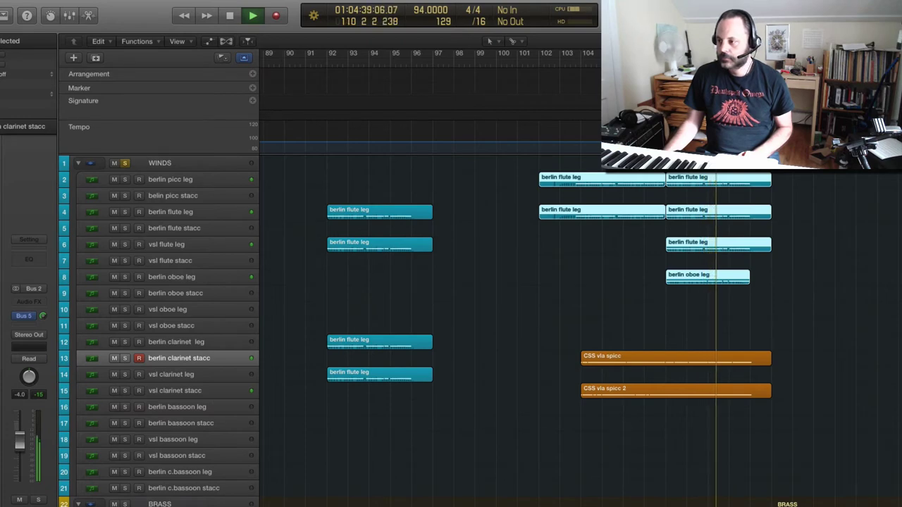
key("comma")
key("comma")
key("comma")
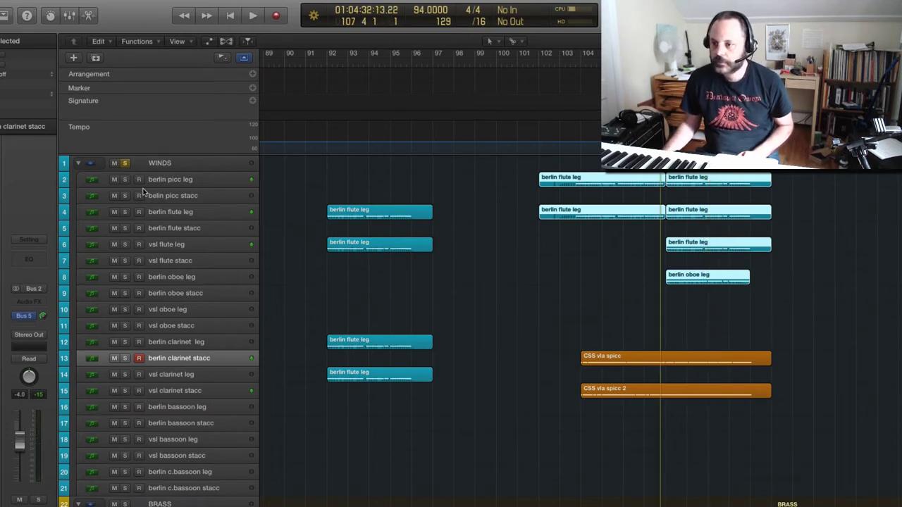
key("space")
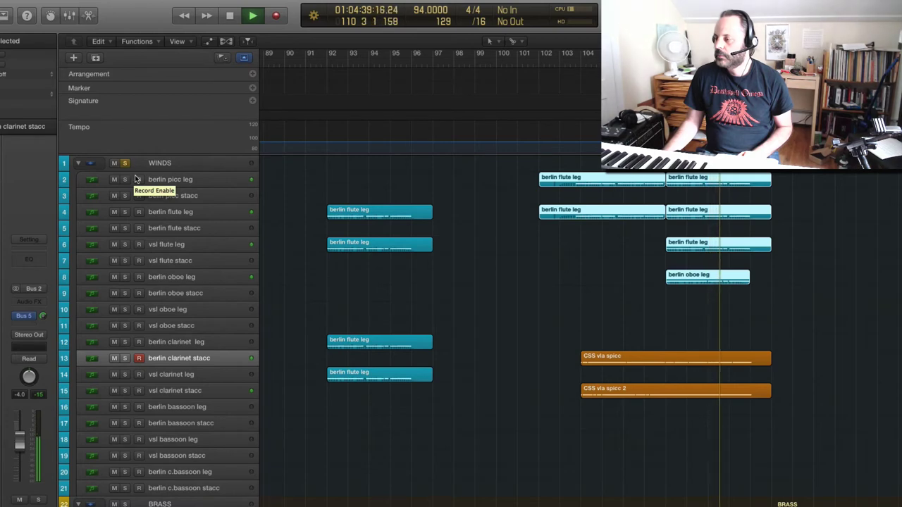
left_click(563, 221)
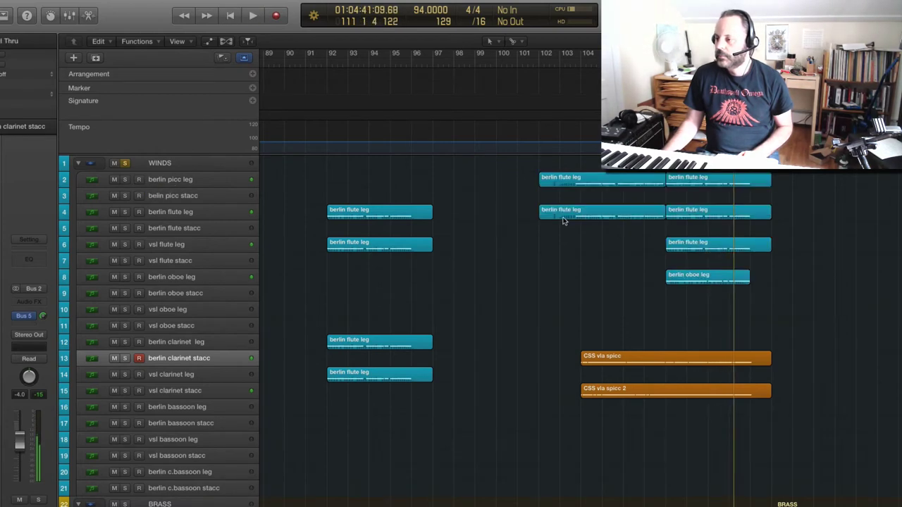
- Open the berlin picc leg region at bar 108 in the Piano Roll, play its opening notes and close the editor
double_click(679, 181)
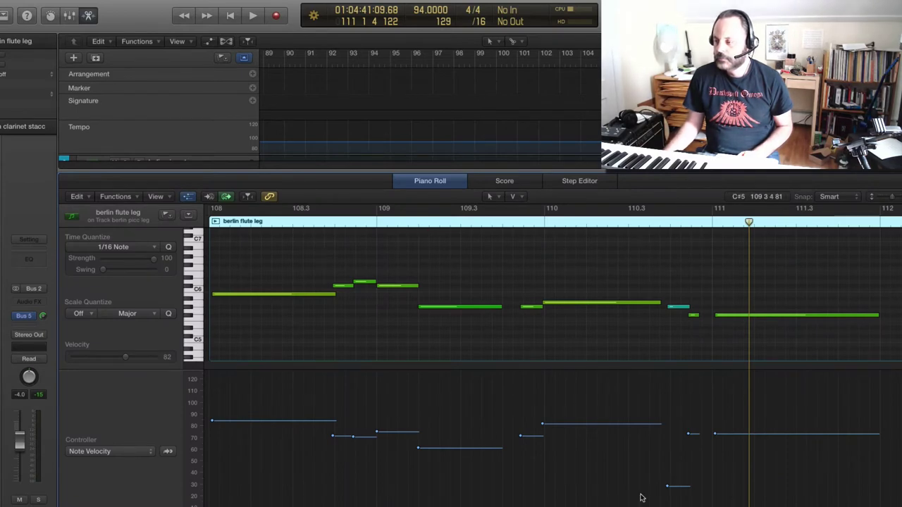
scroll(702, 368, "left", 5)
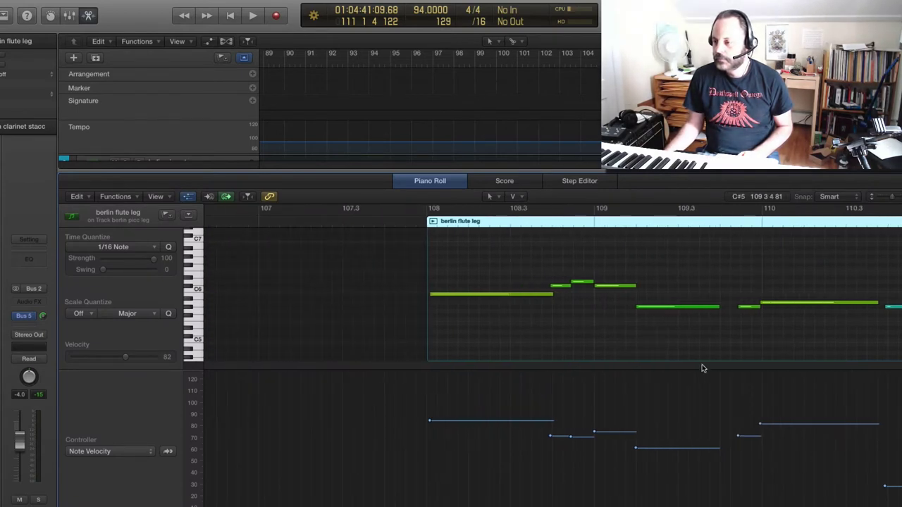
left_click(417, 223)
key("space")
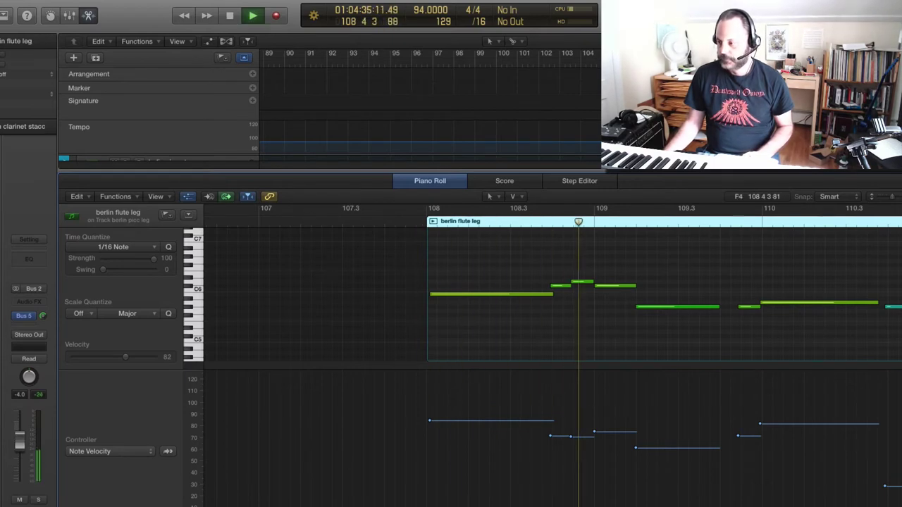
key("space")
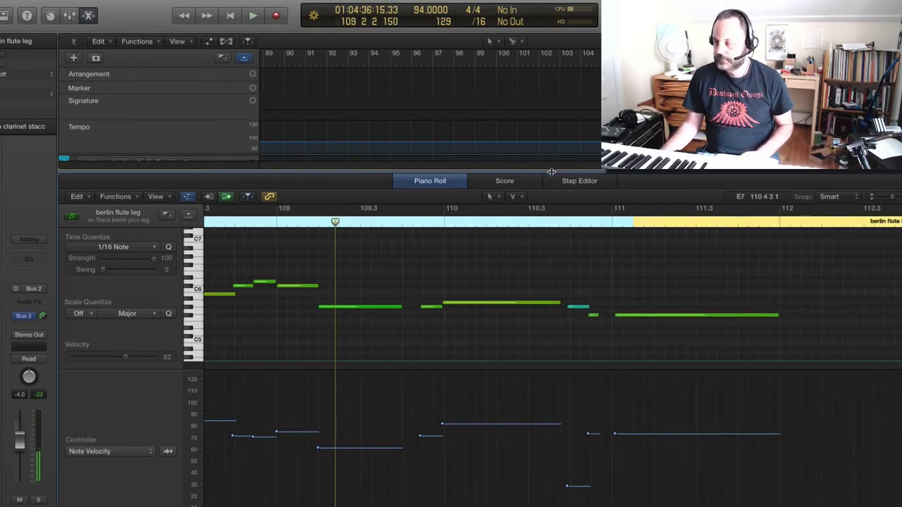
key("e")
- Open the berlin oboe leg region at bar 108 in the Piano Roll and play its notes from bar 109
left_click(645, 244)
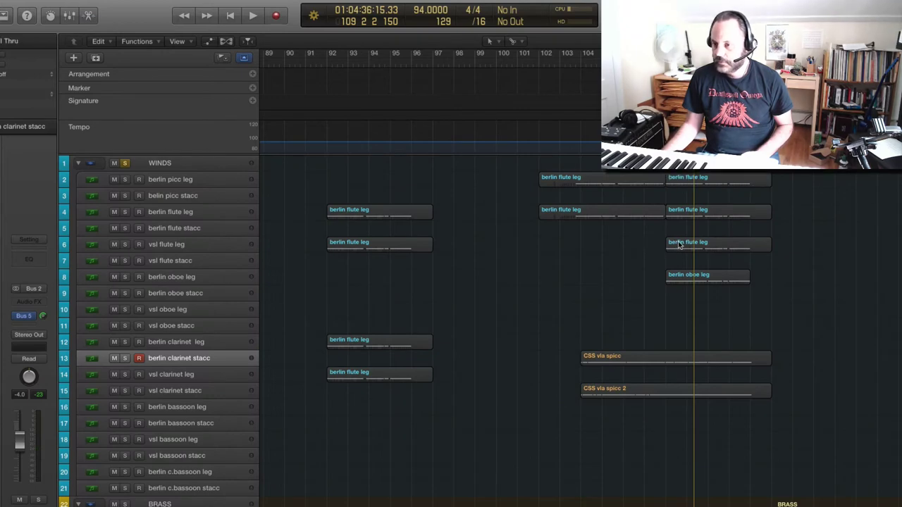
left_click(691, 280)
key("e")
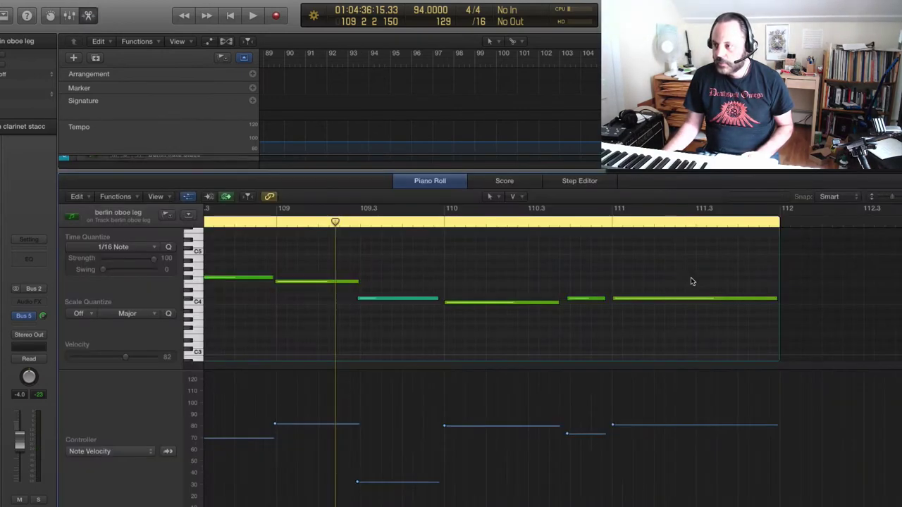
key("space")
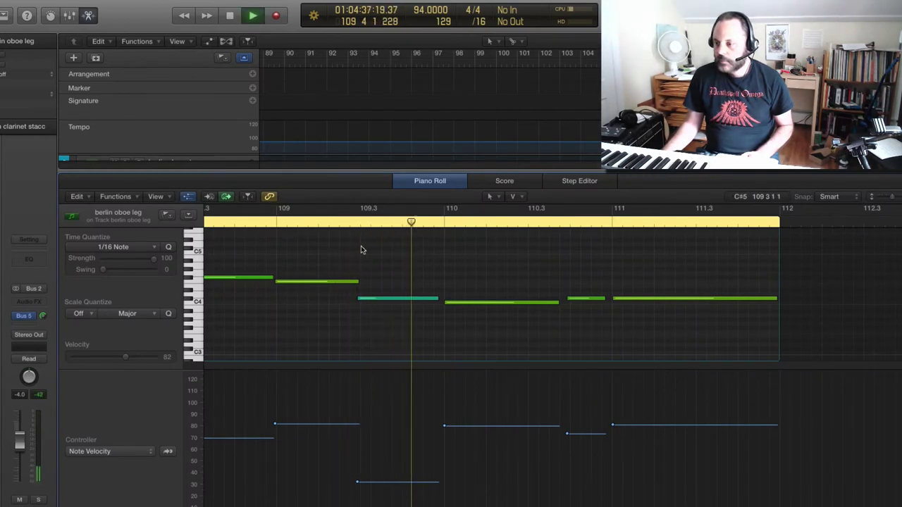
key("space")
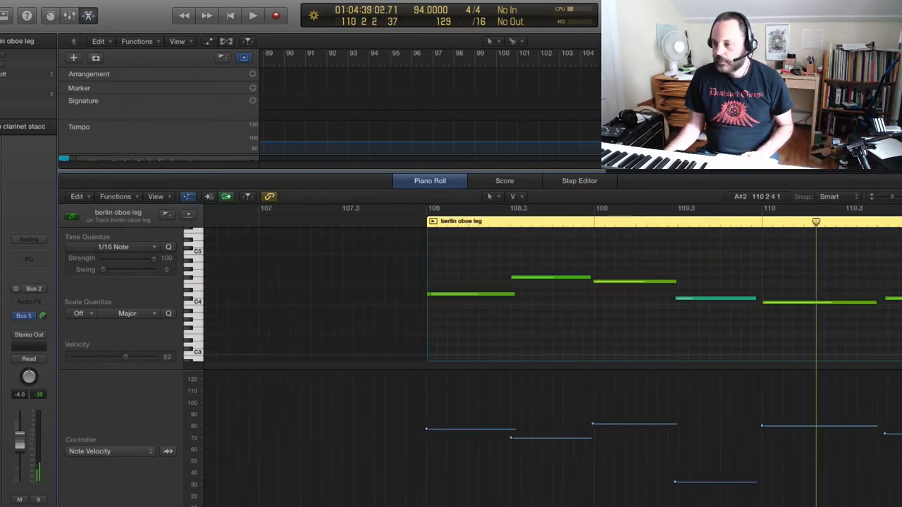
- Move the boundary between the two berlin oboe leg notes in bar 109 earlier to about beat 2, play the passage, and close the editor
key("space")
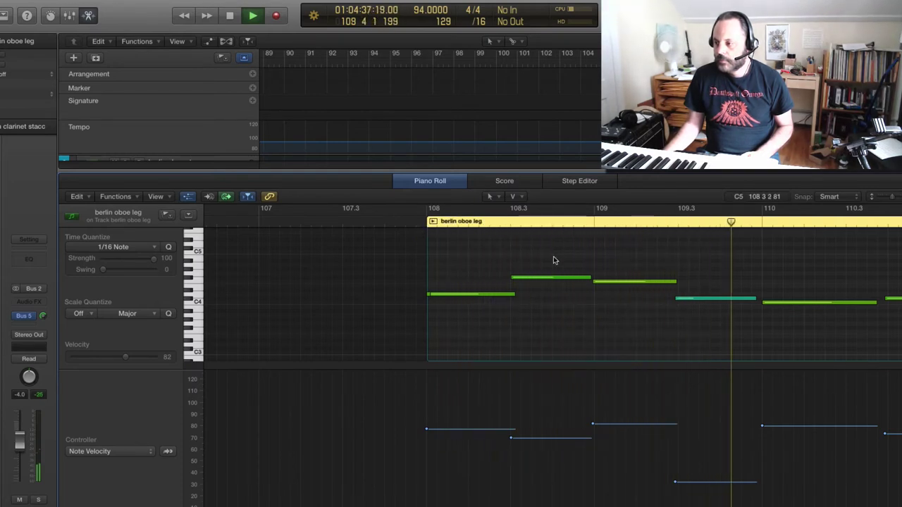
key("space")
left_click_drag(674, 281, 636, 298)
left_click(412, 231)
key("space")
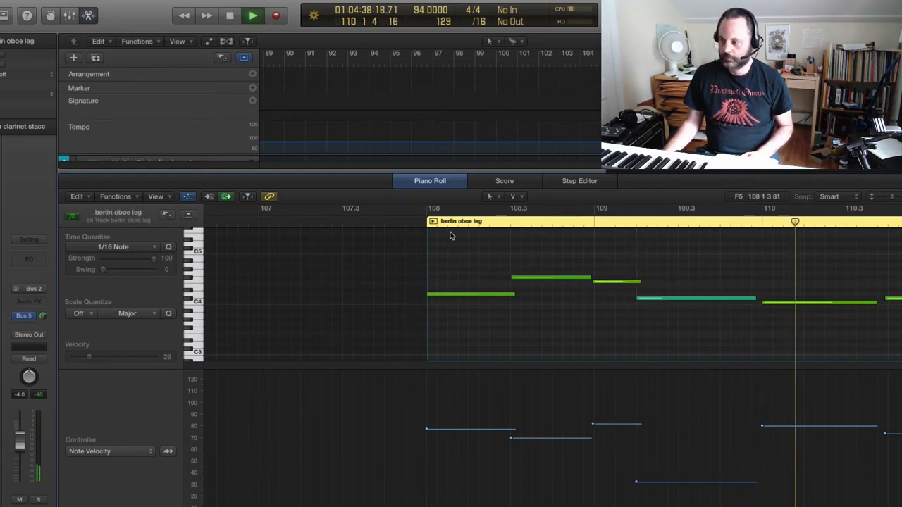
left_click(407, 220)
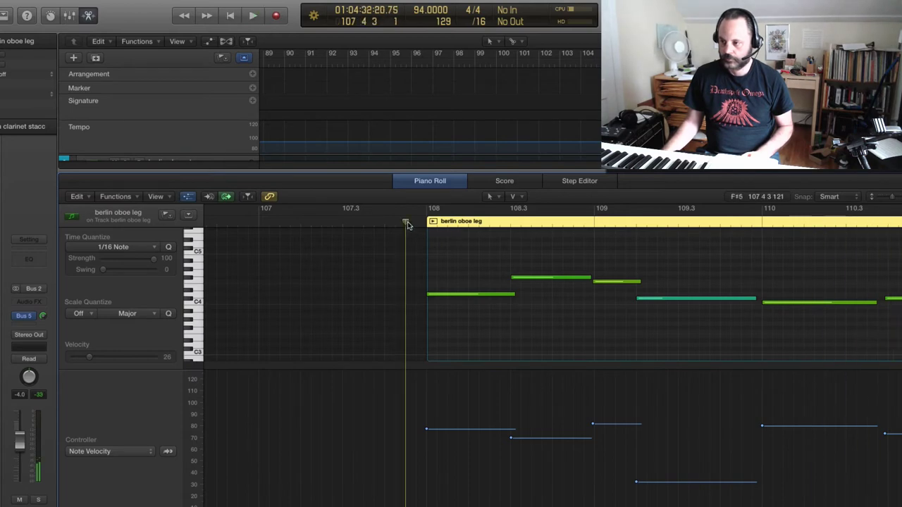
left_click(462, 180)
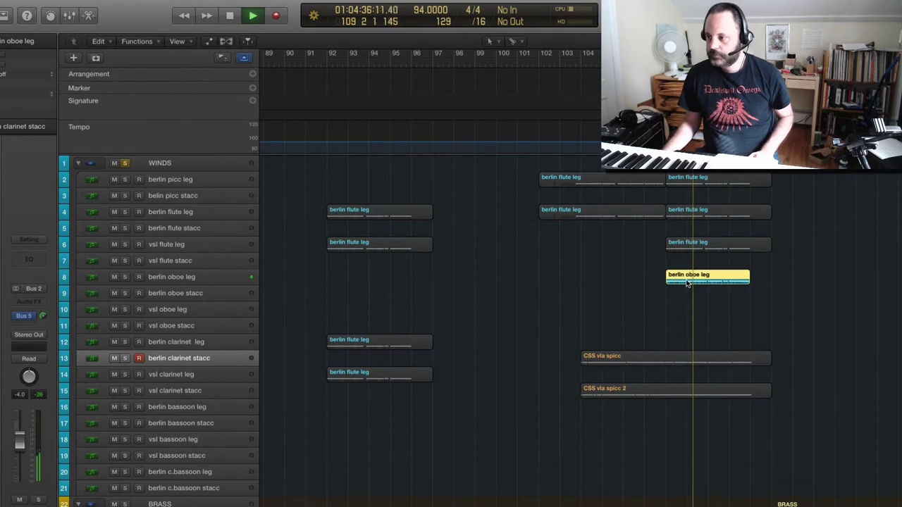
- Copy the berlin oboe leg region at bar 108 to the vsl oboe leg track, play it, and deselect it
left_click_drag(688, 282, 688, 317)
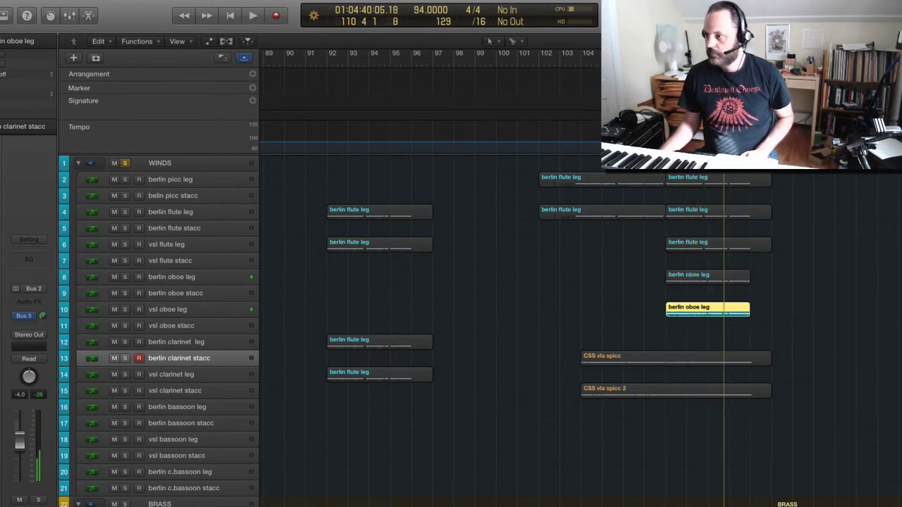
key("space")
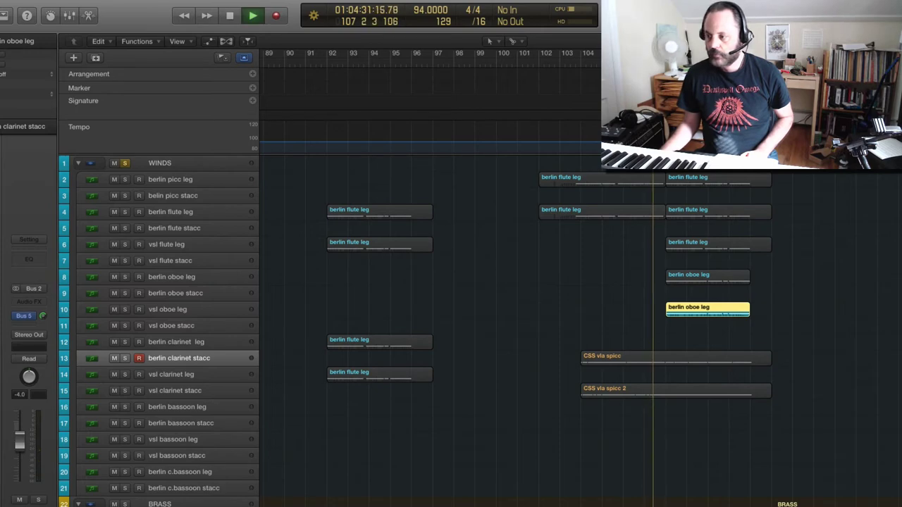
left_click(599, 257)
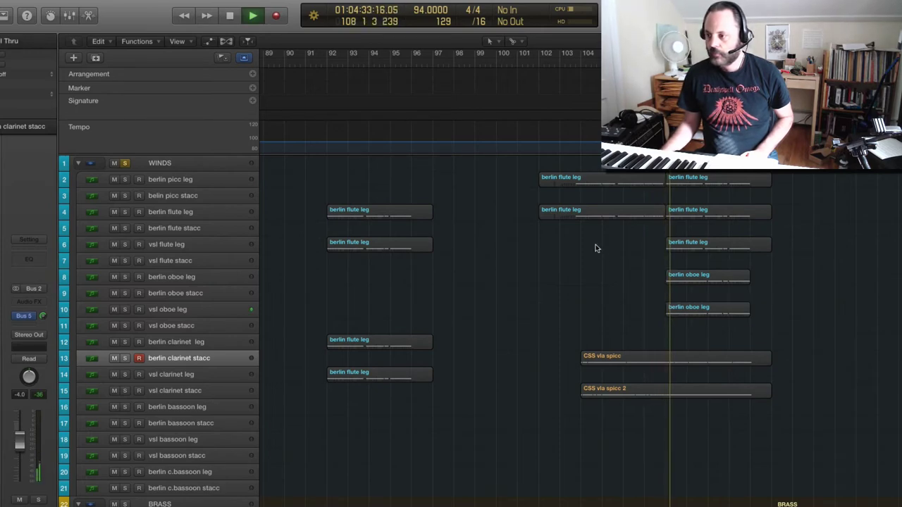
key("space")
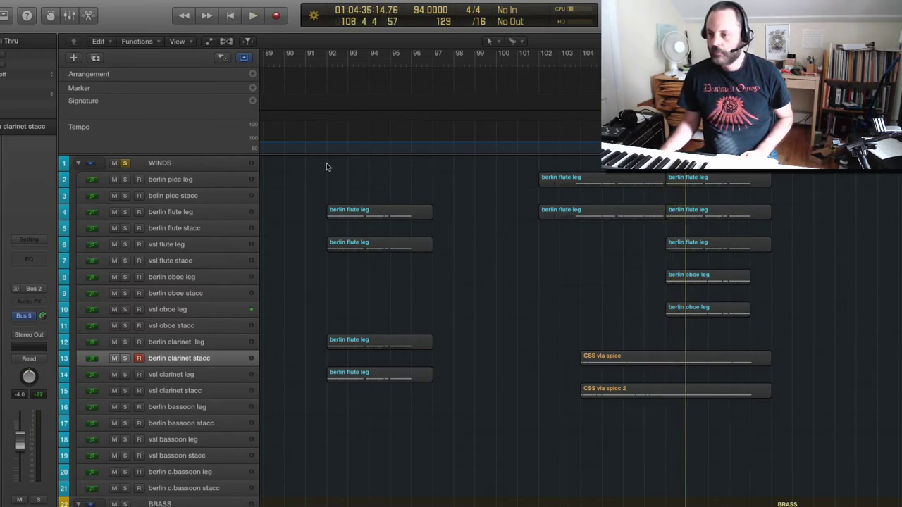
- Copy the berlin flute leg region at bar 102 to the vsl flute leg track and play the winds from bar 103
left_click_drag(546, 188, 759, 394)
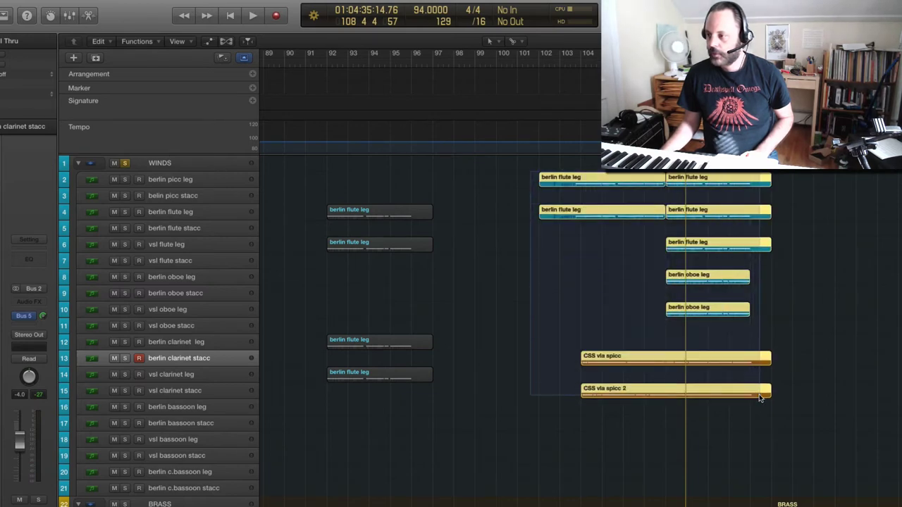
left_click(618, 263)
left_click(614, 219)
left_click_drag(614, 218, 617, 244)
left_click(562, 64)
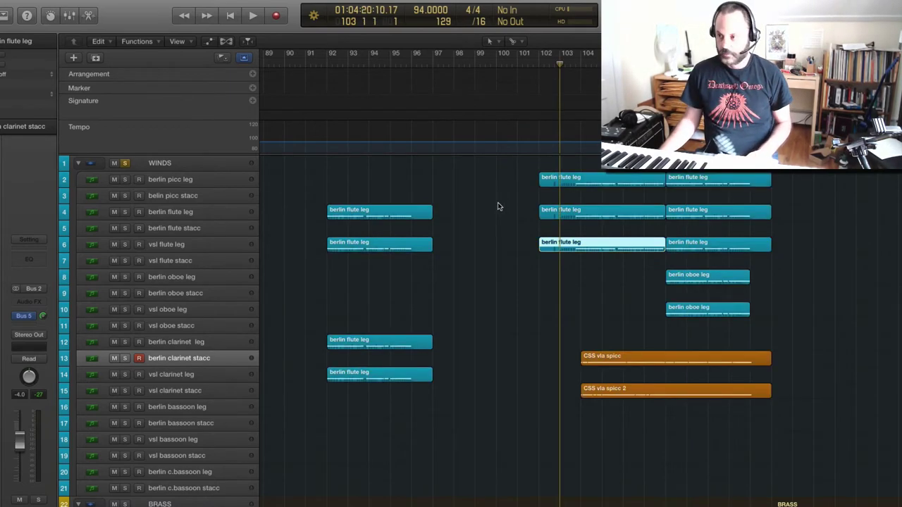
key("space")
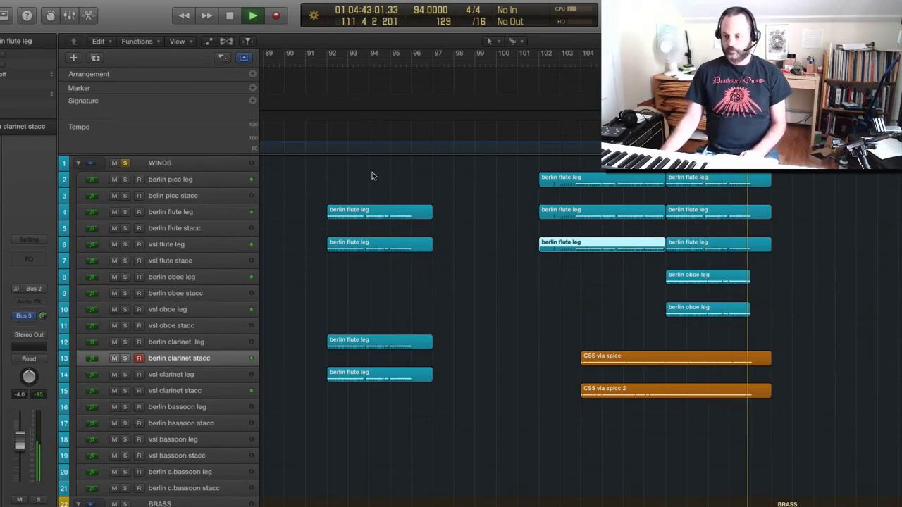
key("space")
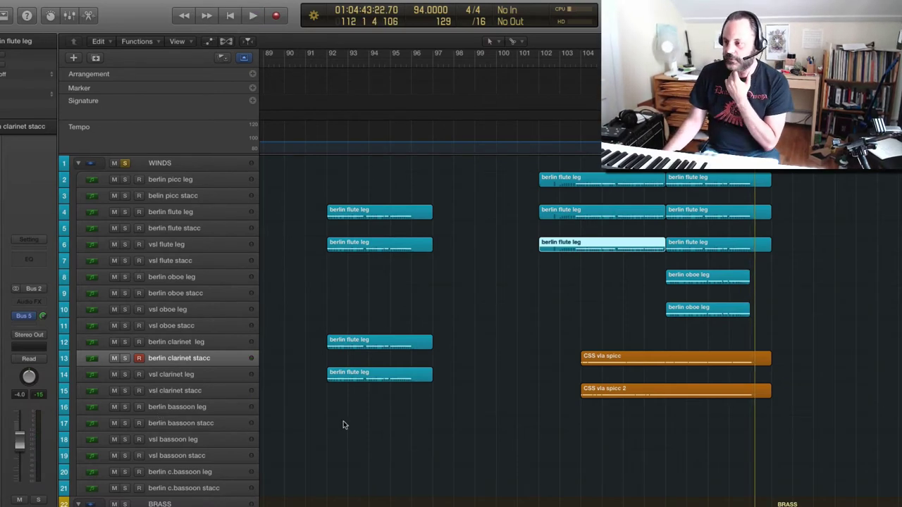
- Copy the berlin and vsl bassoon leg regions from bar 81 to bar 108 on the same tracks and play the passage
scroll(363, 419, "down", 2)
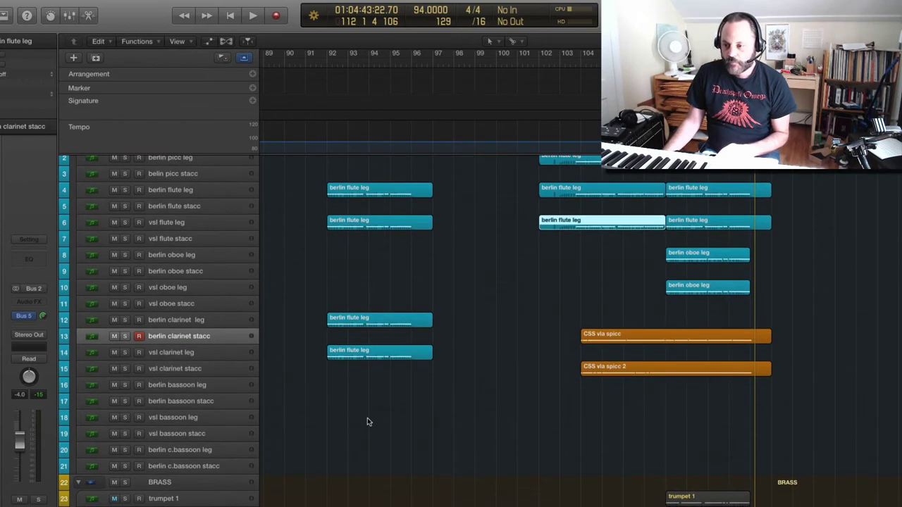
scroll(303, 413, "down", 1)
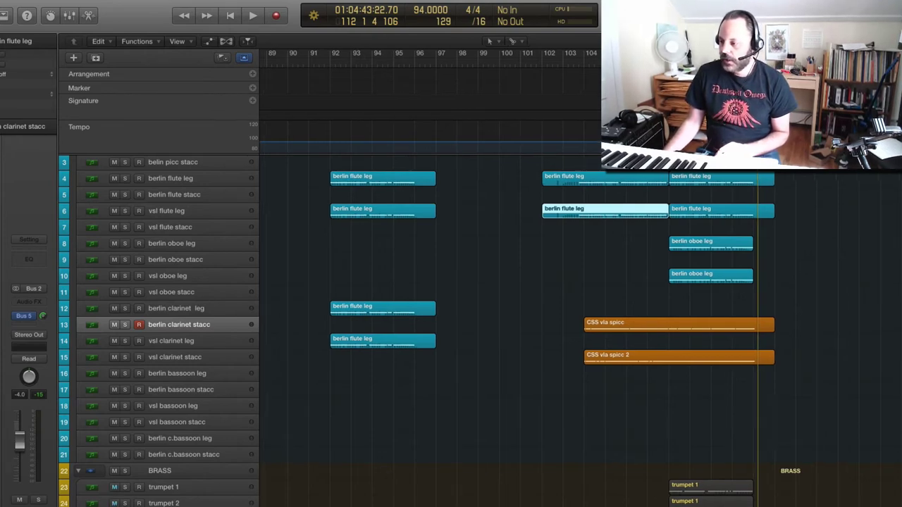
scroll(533, 317, "left", 6)
scroll(533, 317, "right", 2)
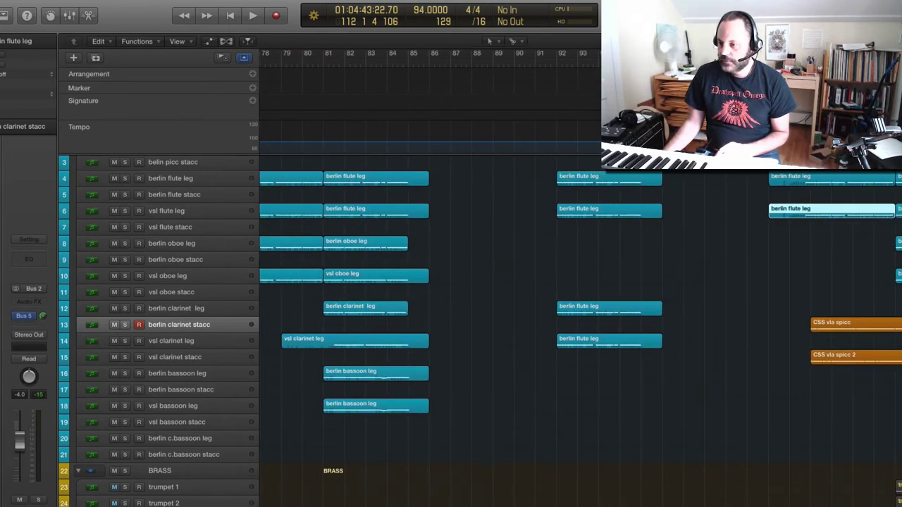
left_click_drag(295, 371, 835, 417)
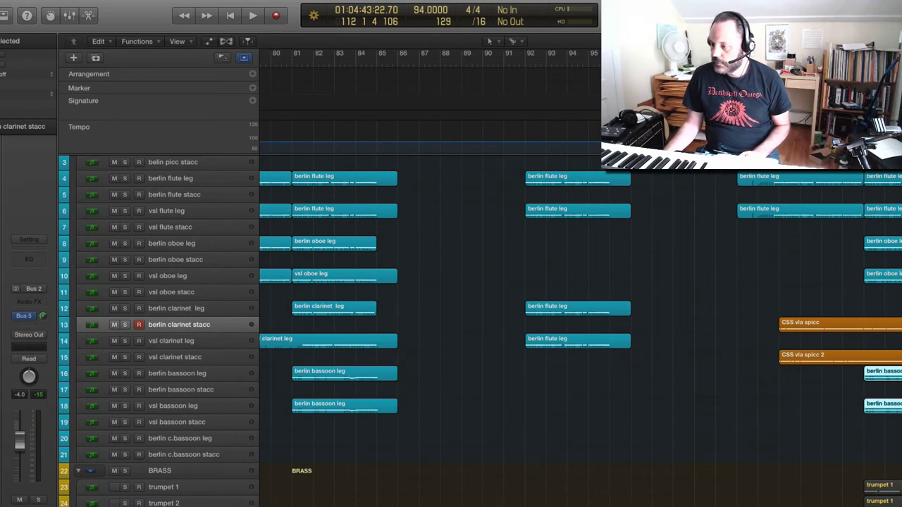
scroll(581, 331, "right", 5)
scroll(581, 332, "left", 2)
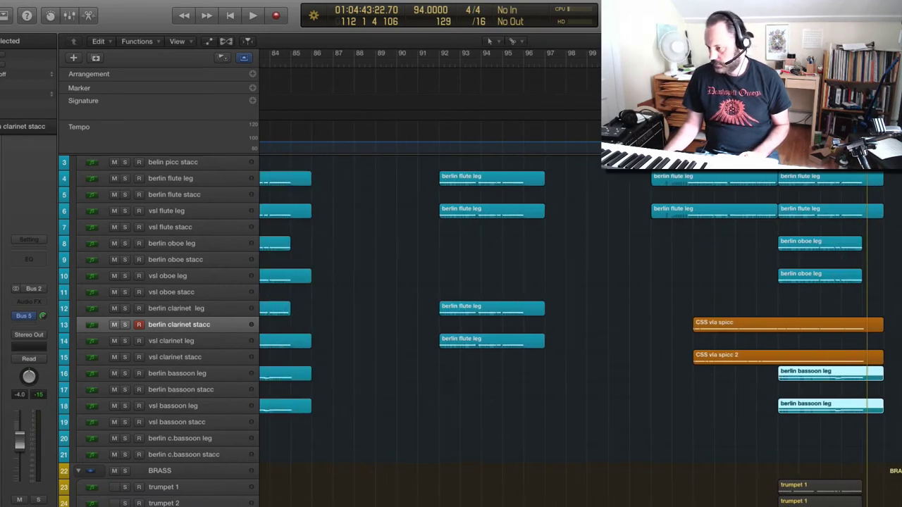
key("space")
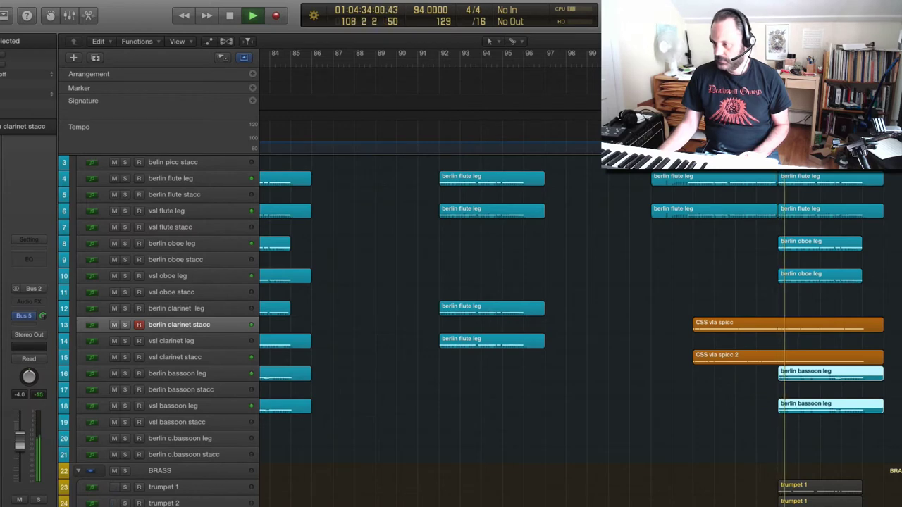
key("space")
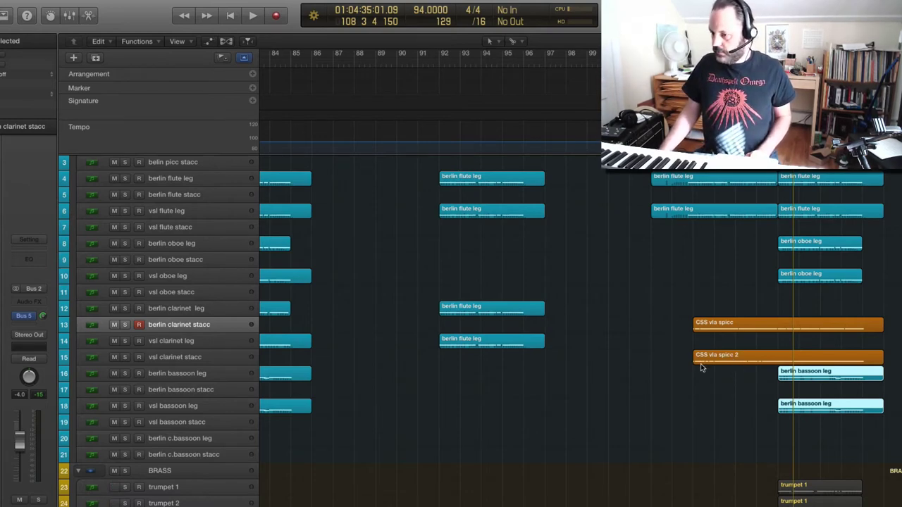
- Copy the vsl bassoon leg region at bar 108 to the berlin c.bassoon leg track
scroll(716, 370, "down", 1)
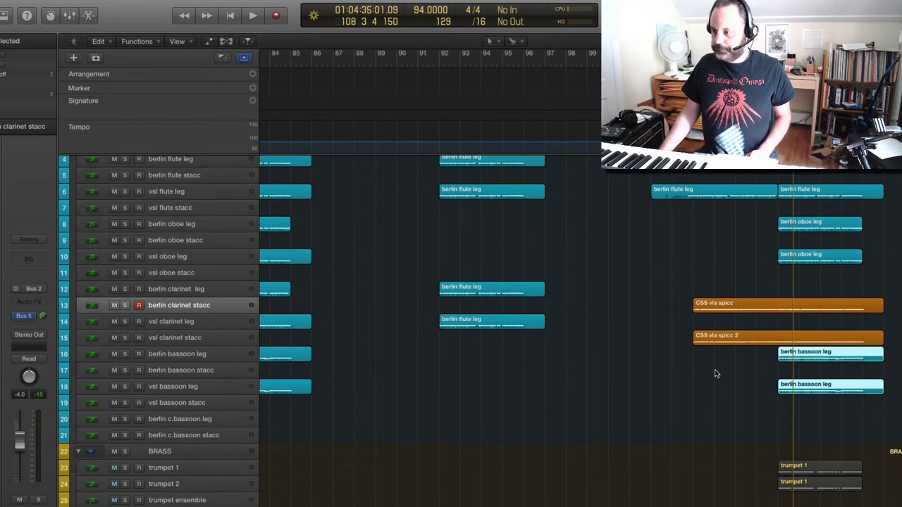
left_click(755, 385)
left_click(797, 395)
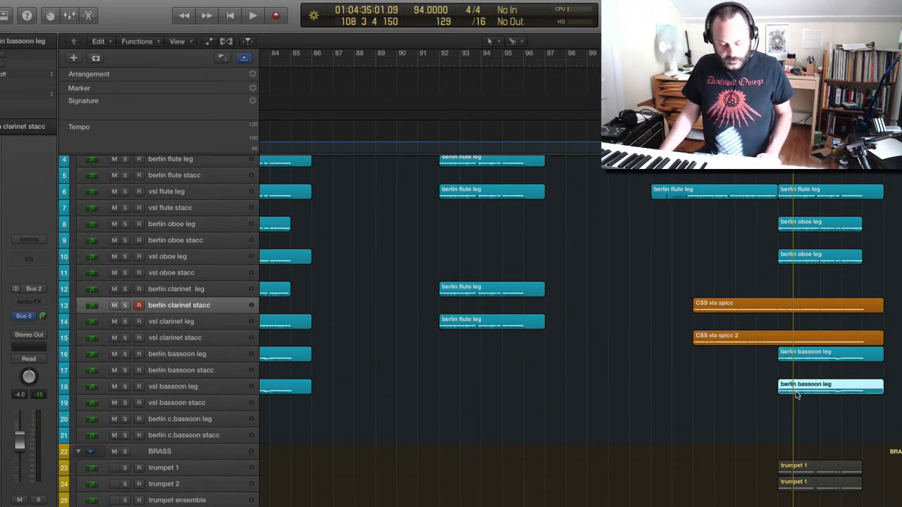
left_click_drag(799, 401, 800, 424)
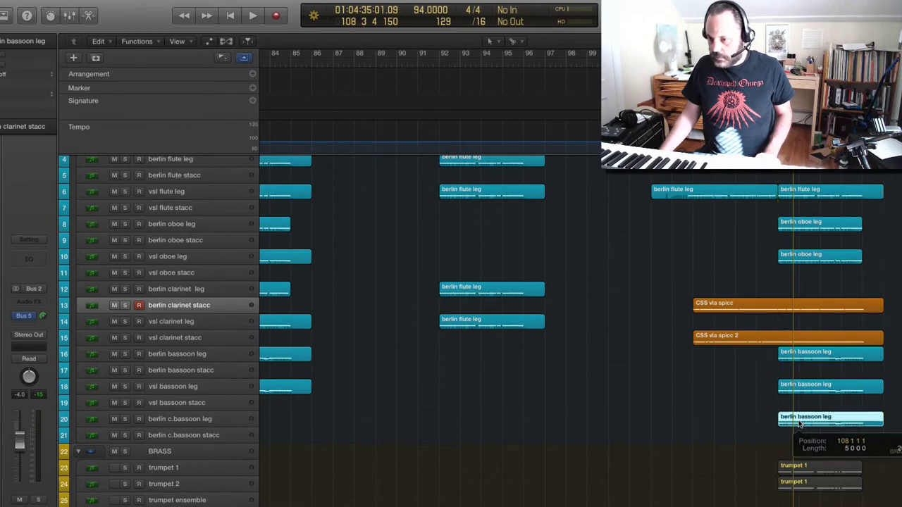
scroll(212, 254, "up", 3)
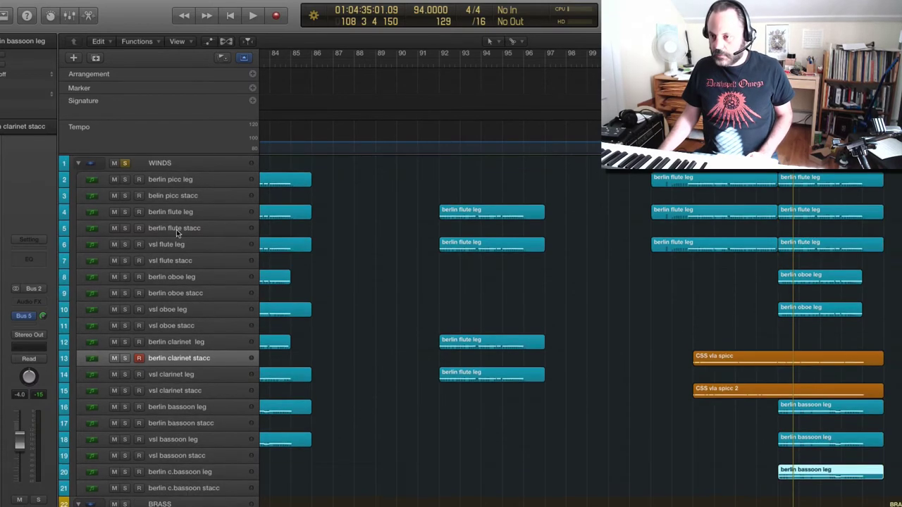
- Solo the berlin c.bassoon leg track, play it from before bar 108, and briefly solo vsl bassoon leg alongside it to compare
left_click(125, 472)
key("space")
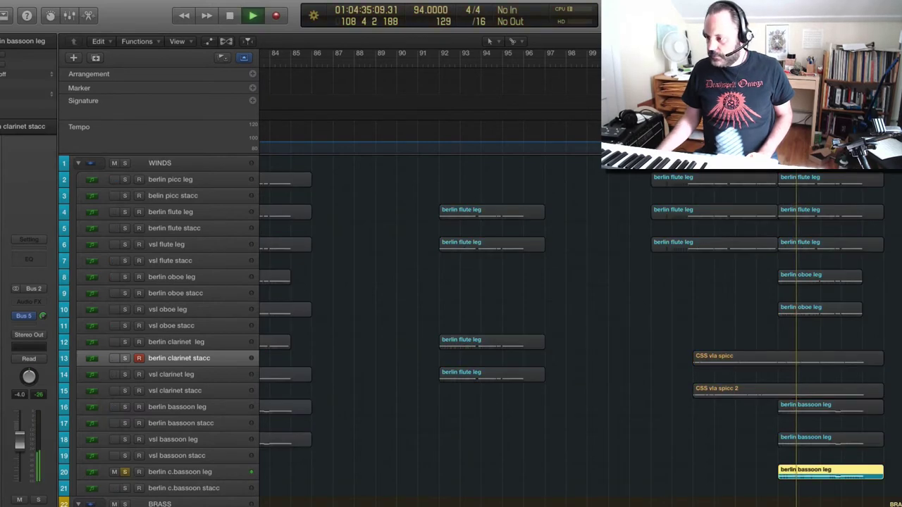
key("space")
key("space")
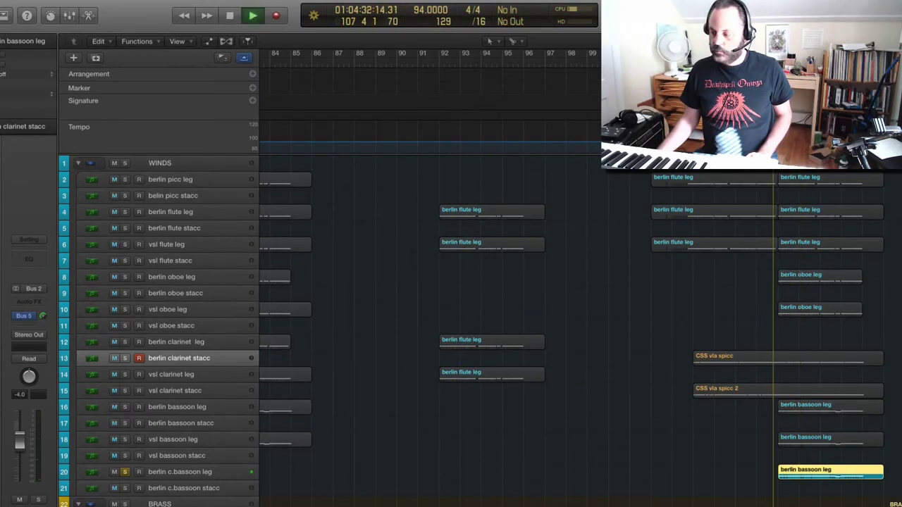
scroll(740, 214, "down", 3)
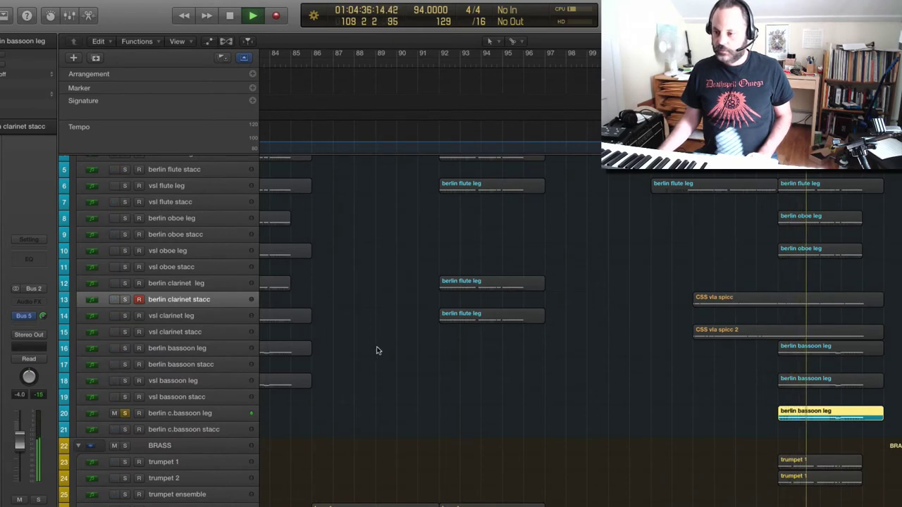
left_click(125, 381)
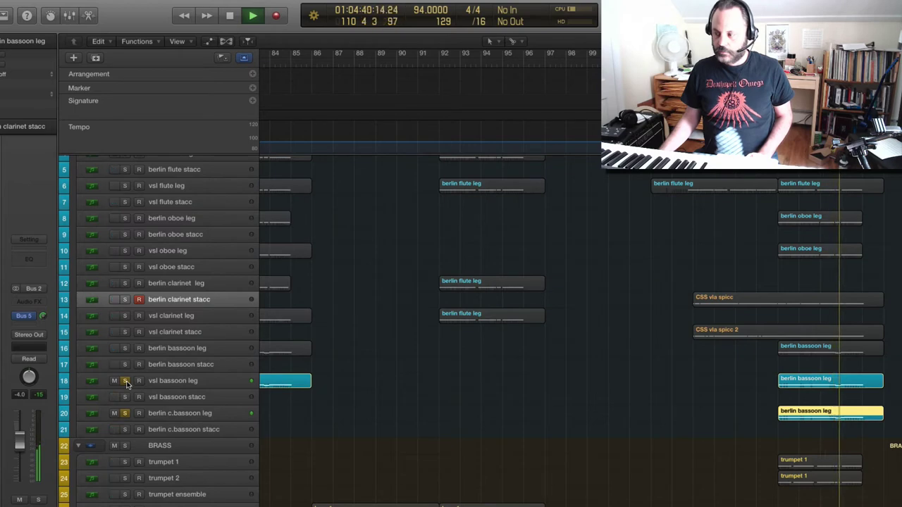
left_click(126, 380)
key("space")
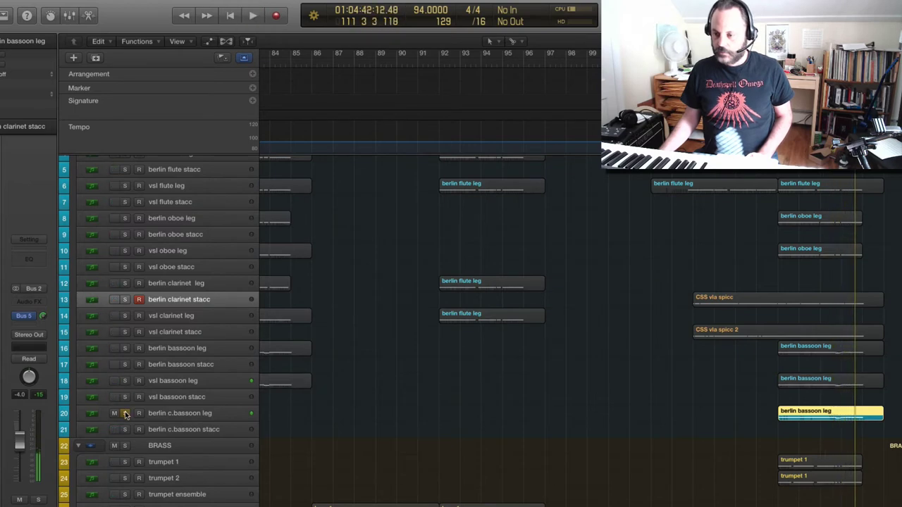
left_click(125, 412)
left_click(125, 413)
- Open the contrabassoon region at bar 108 in the Piano Roll, transpose all its notes down an octave, and close the editor
left_click(797, 426)
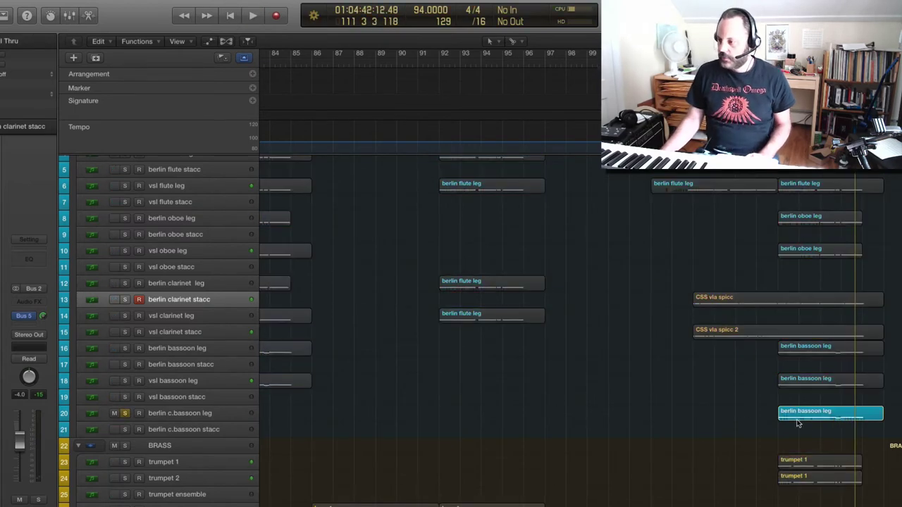
double_click(816, 417)
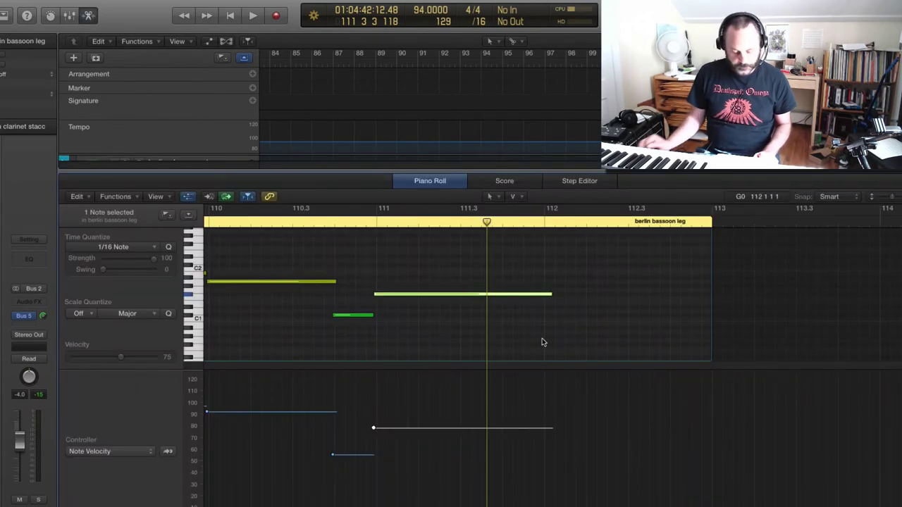
key("super+a")
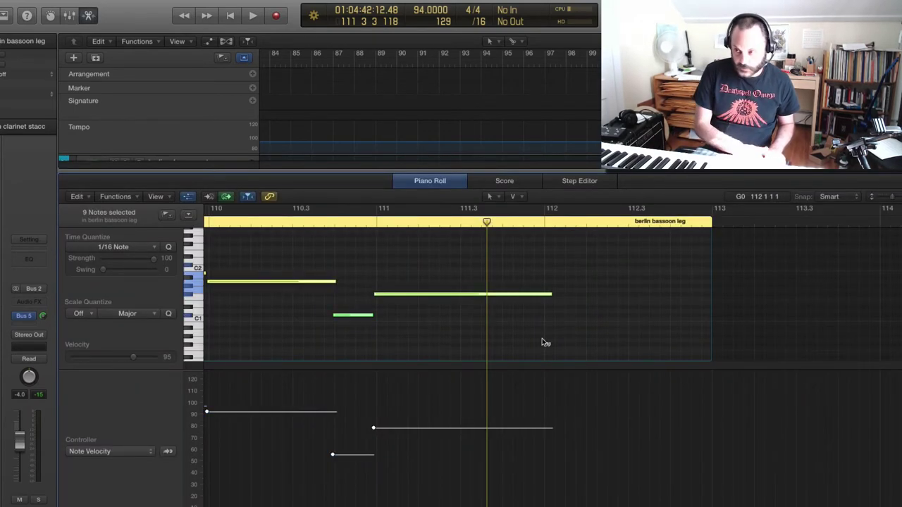
key("alt+shift+Down")
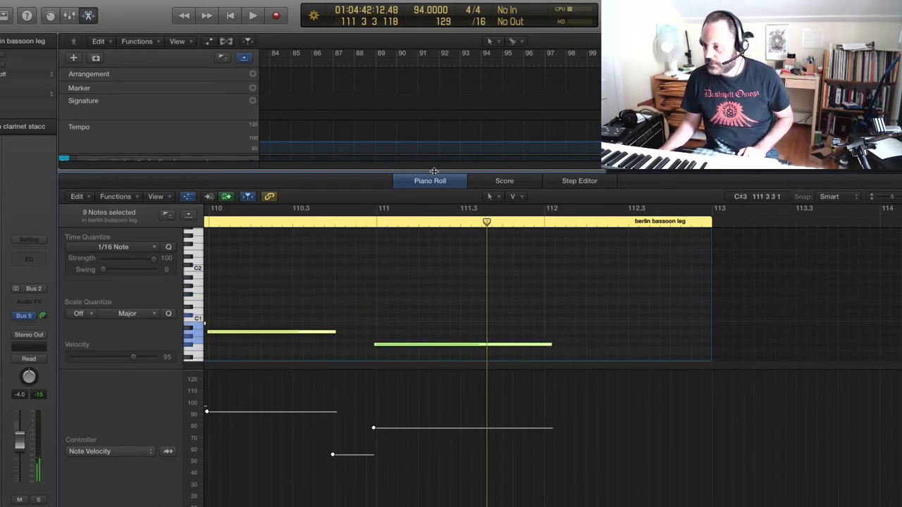
key("p")
scroll(825, 195, "up", 5)
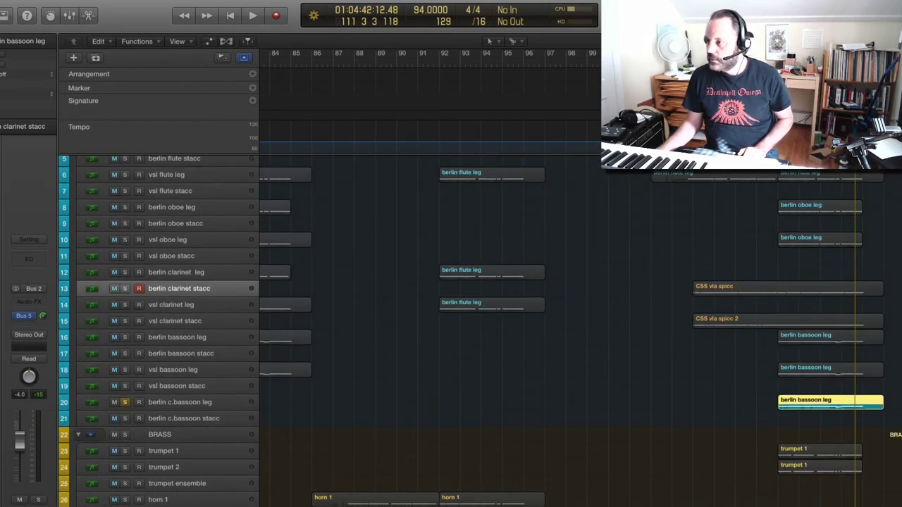
- Play the soloed contrabassoon region from bar 108 and reopen it in the Piano Roll
key("shift+Return")
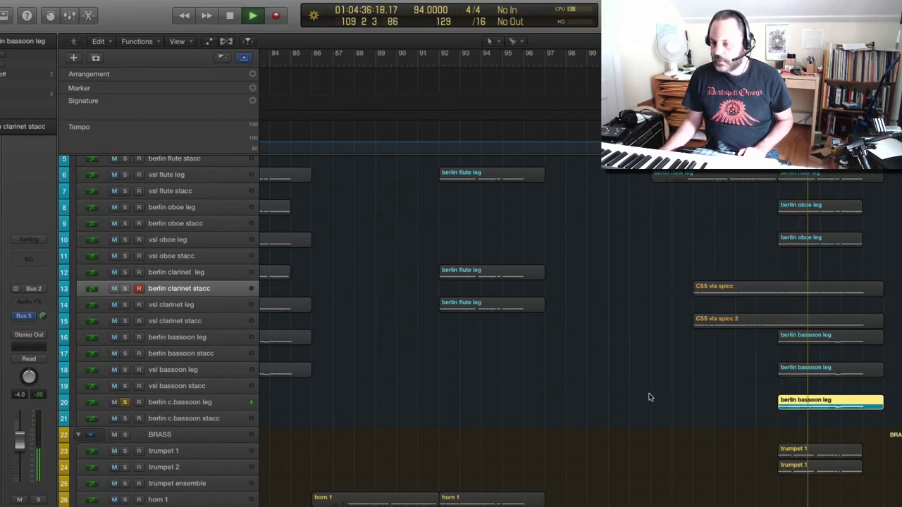
key("space")
left_click(702, 397)
double_click(833, 403)
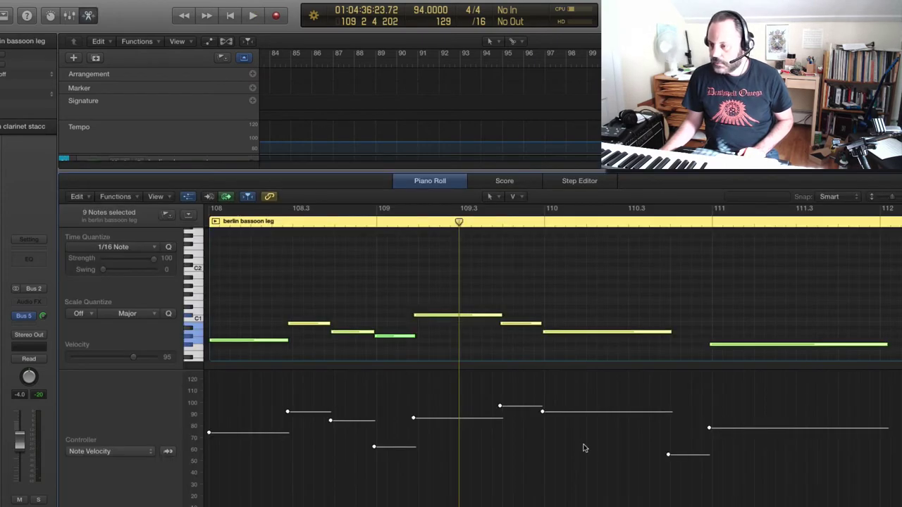
- Display the contrabassoon region's modulation data, move its first point to the start of bar 108 at 95, and play it
left_click(83, 453)
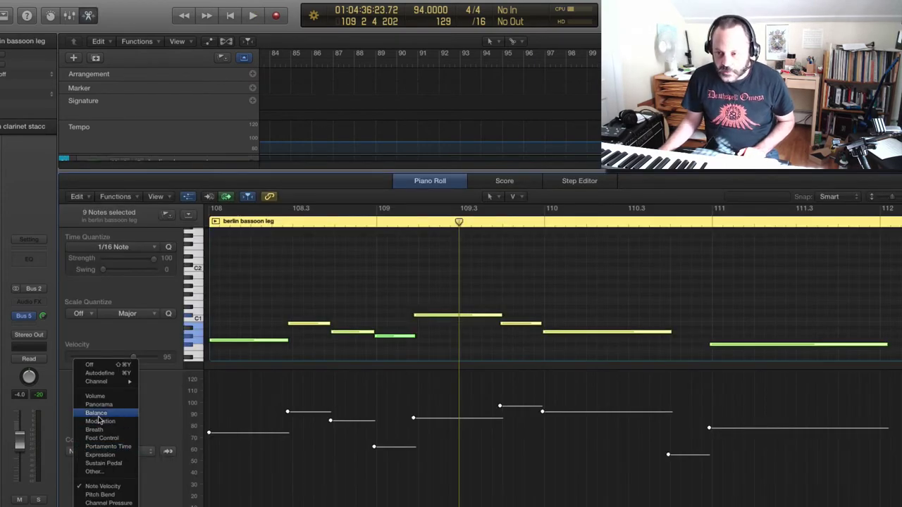
left_click(102, 425)
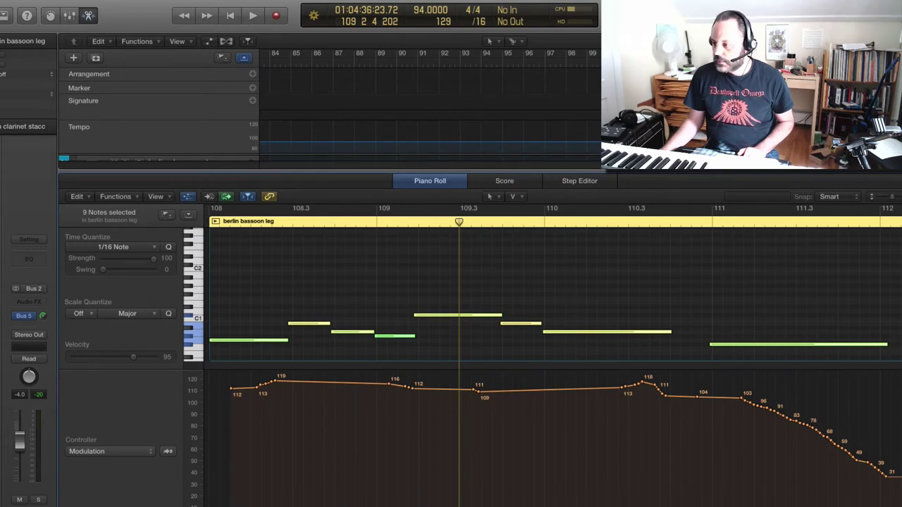
scroll(554, 356, "left", 5)
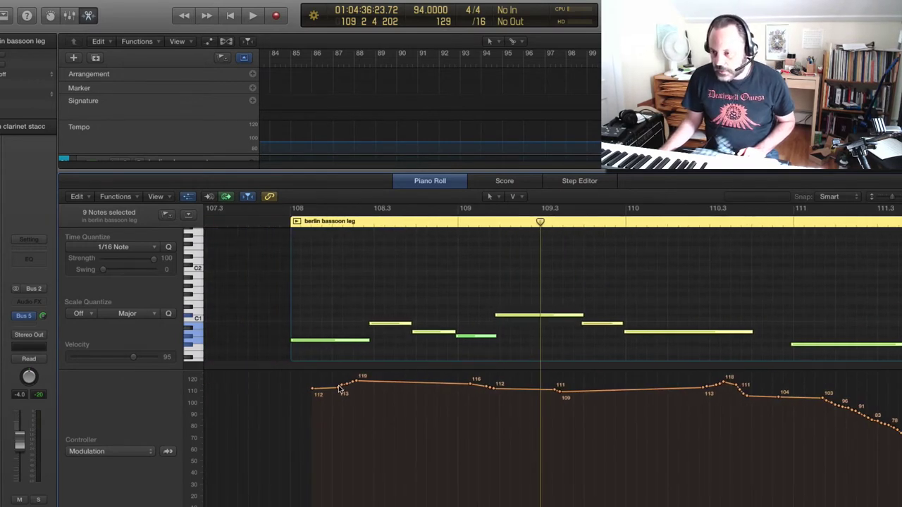
left_click_drag(313, 388, 291, 407)
key("space")
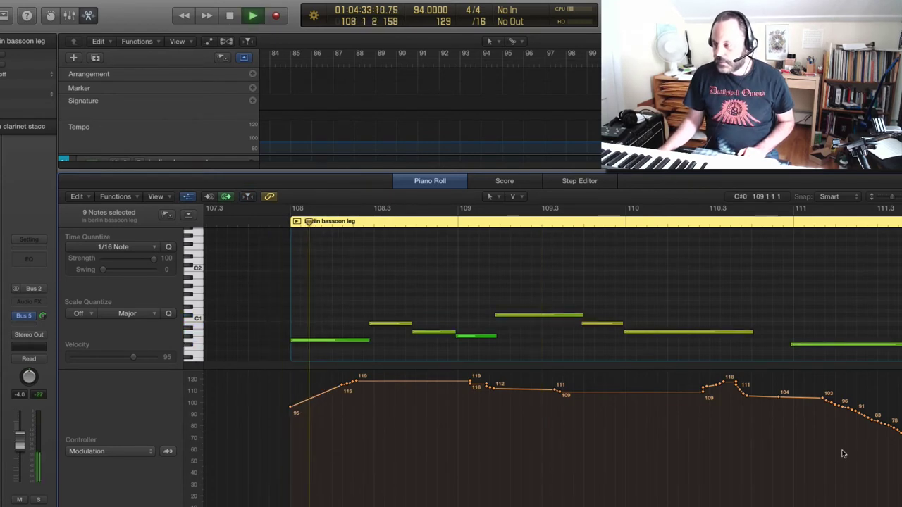
key("space")
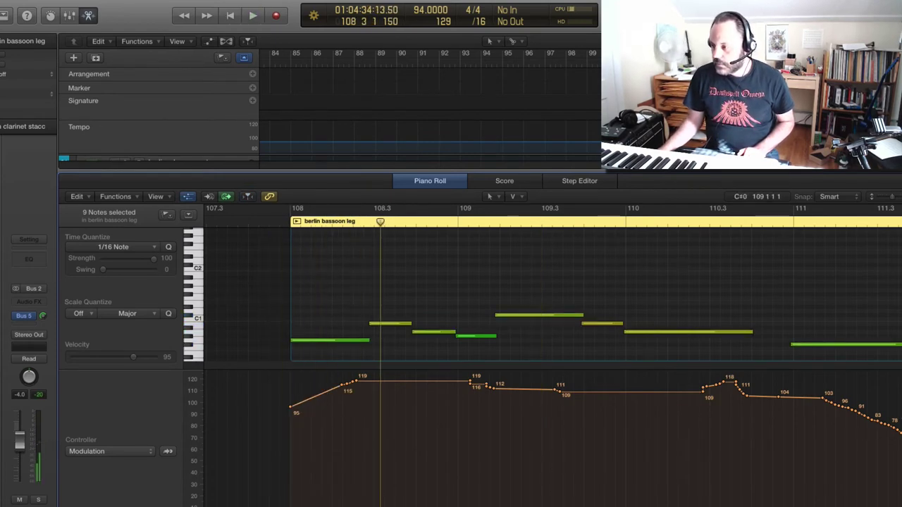
- Lower the contrabassoon region's entire modulation curve so it starts at 79, play it from bar 108, and close the editor
key("super+a")
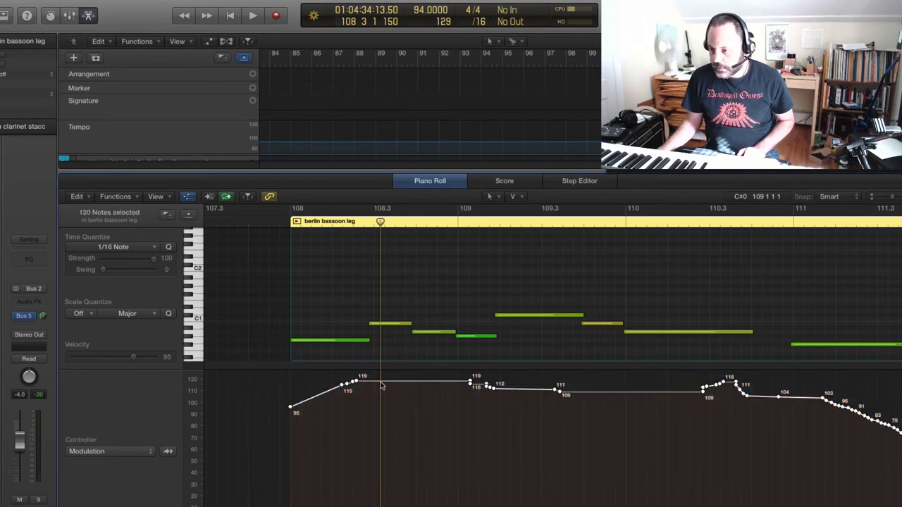
left_click_drag(381, 384, 380, 402)
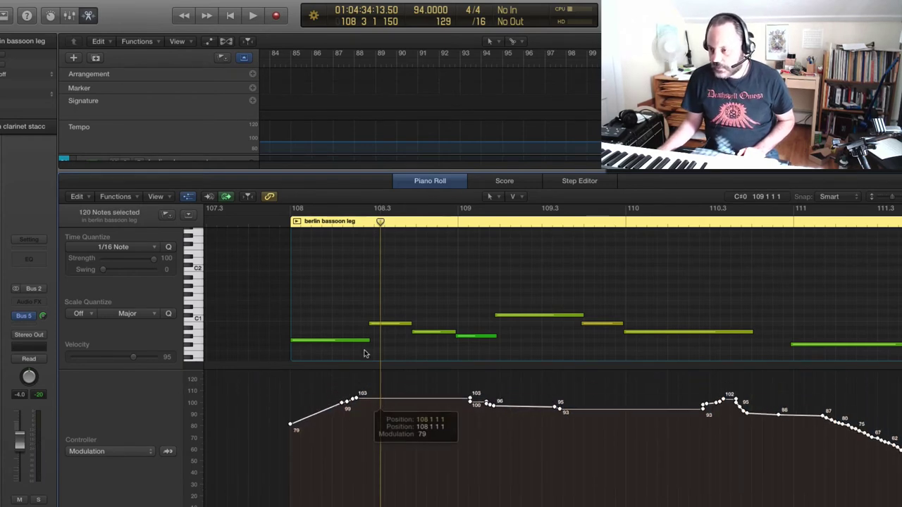
left_click(284, 224)
key("space")
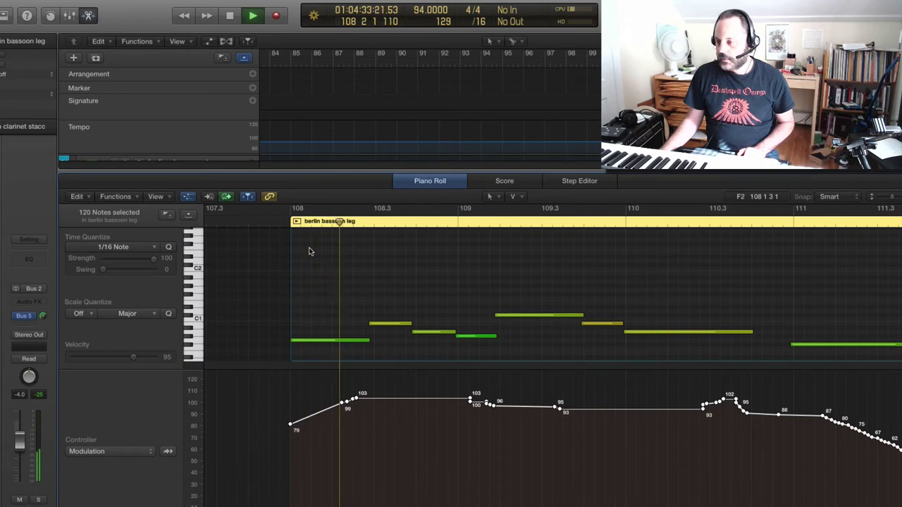
key("e")
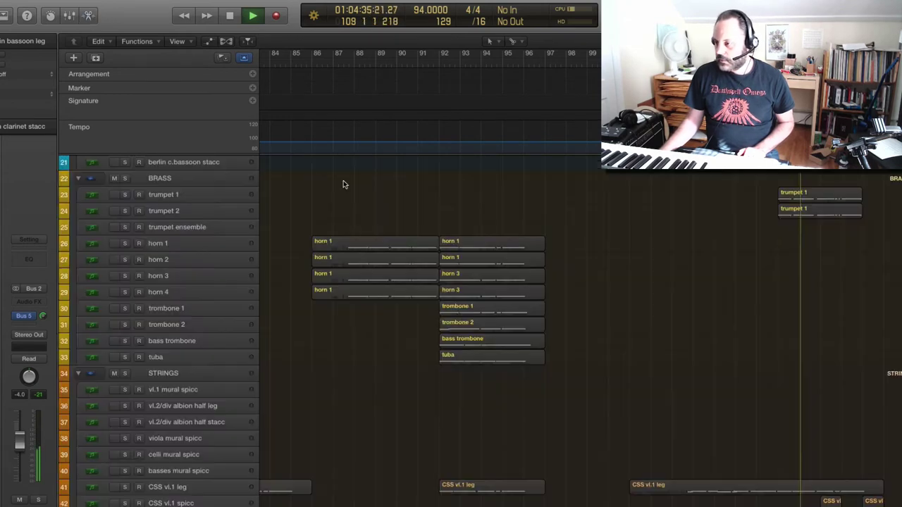
- Solo vsl bassoon leg and berlin bassoon leg alongside the contrabassoon and play the three together from bar 108
scroll(363, 225, "up", 8)
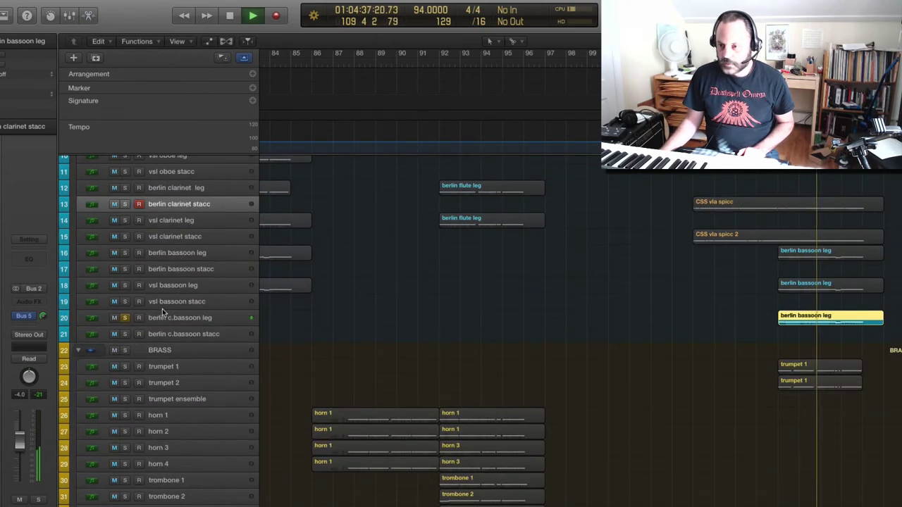
left_click(124, 302)
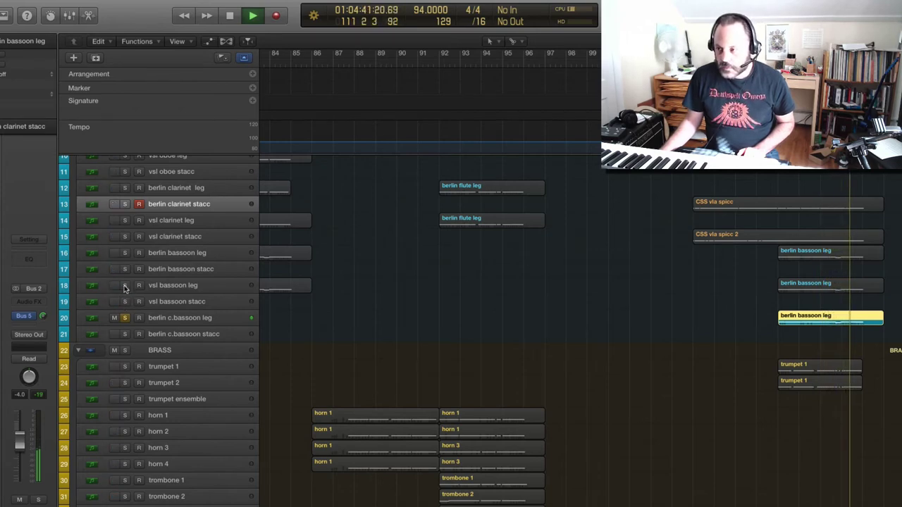
left_click(125, 285)
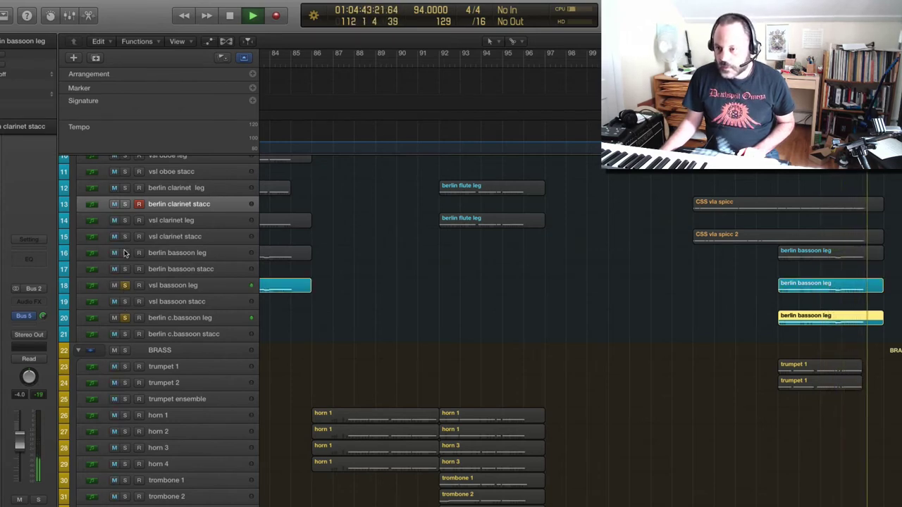
left_click(125, 252)
key("space")
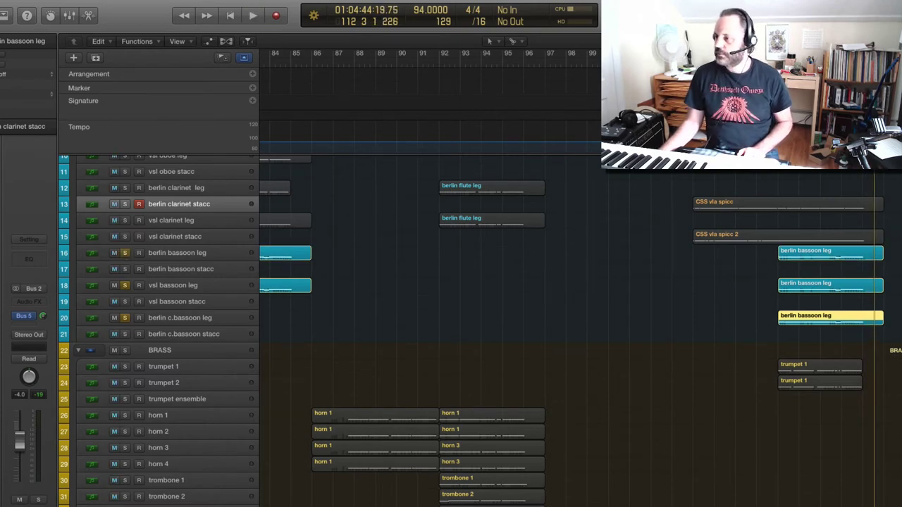
key("space")
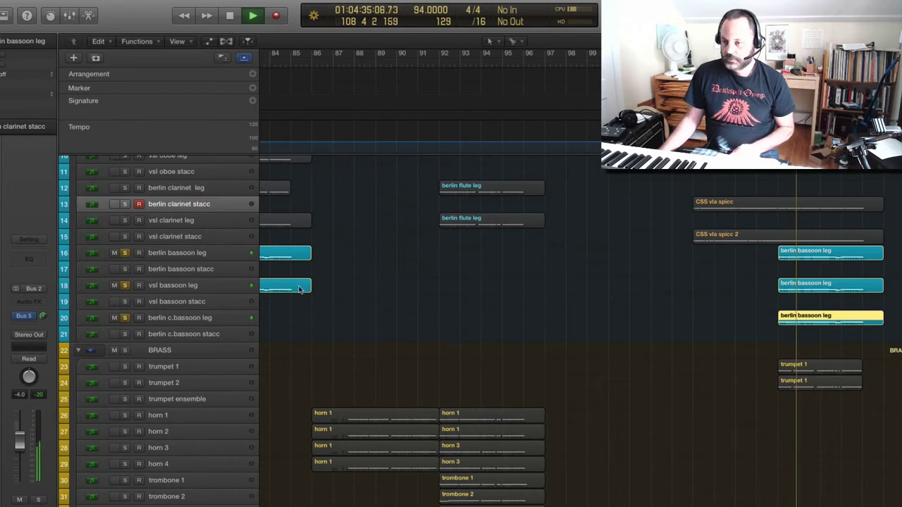
scroll(332, 299, "up", 4)
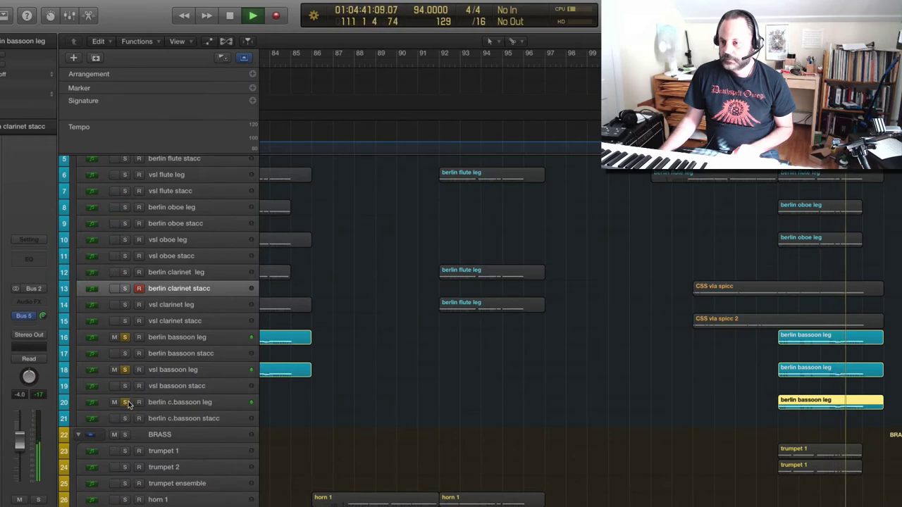
key("space")
- Turn off solo on the berlin c.bassoon leg, vsl bassoon leg and berlin bassoon leg tracks
left_click(126, 402)
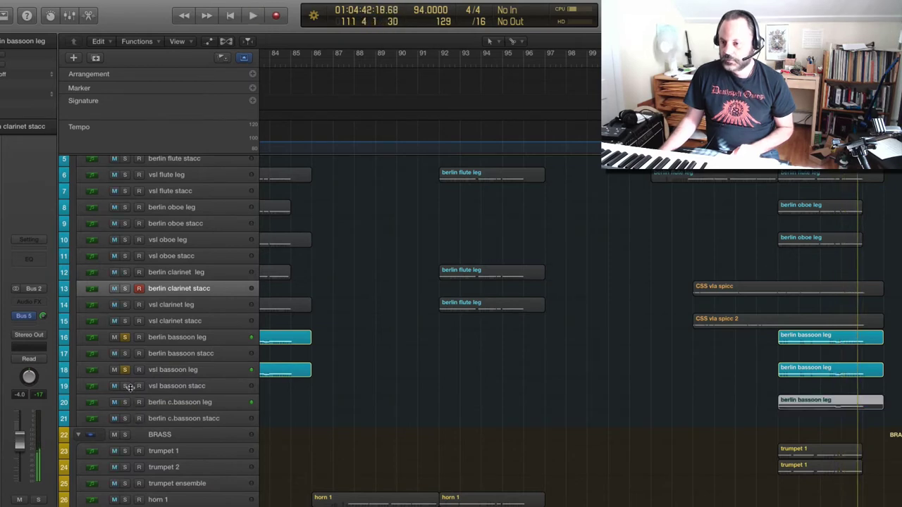
left_click(125, 371)
left_click(124, 338)
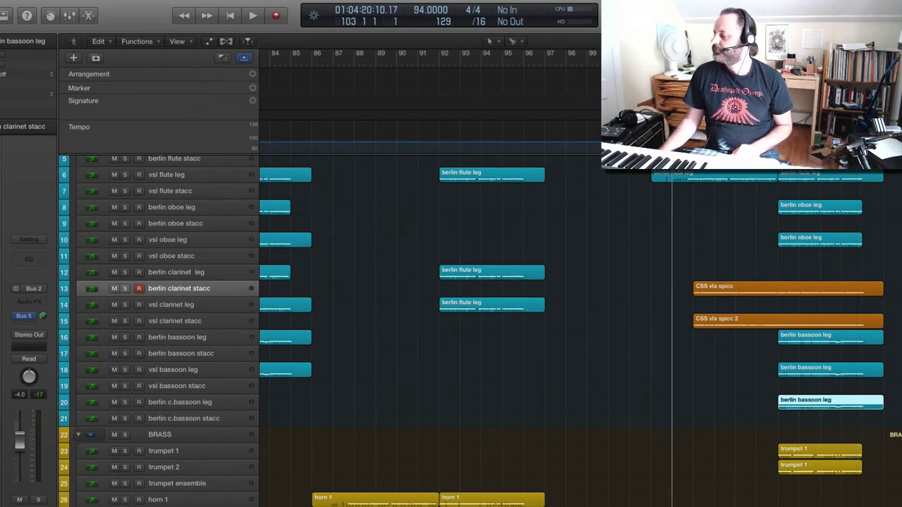
- Play the full arrangement from bar 103 through bar 111 to hear the bassoons and contrabassoon in context
scroll(451, 331, "up", 3)
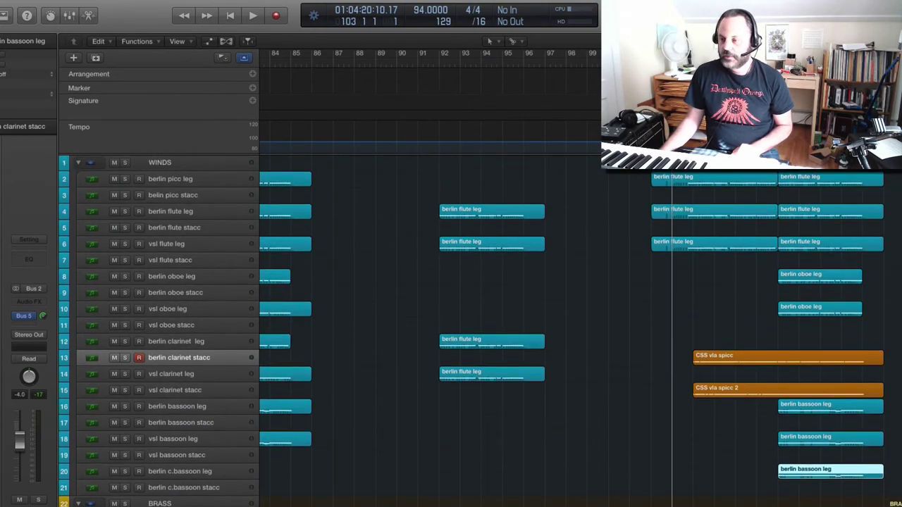
key("space")
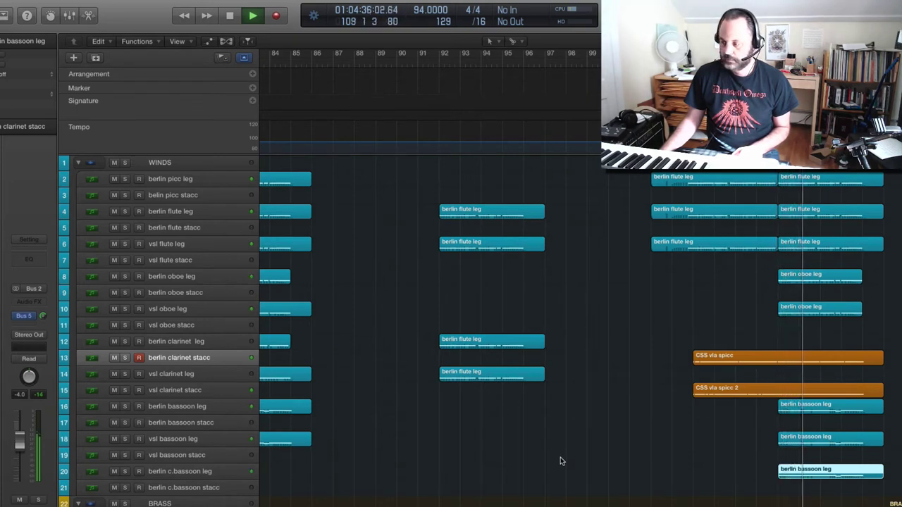
scroll(554, 418, "down", 4)
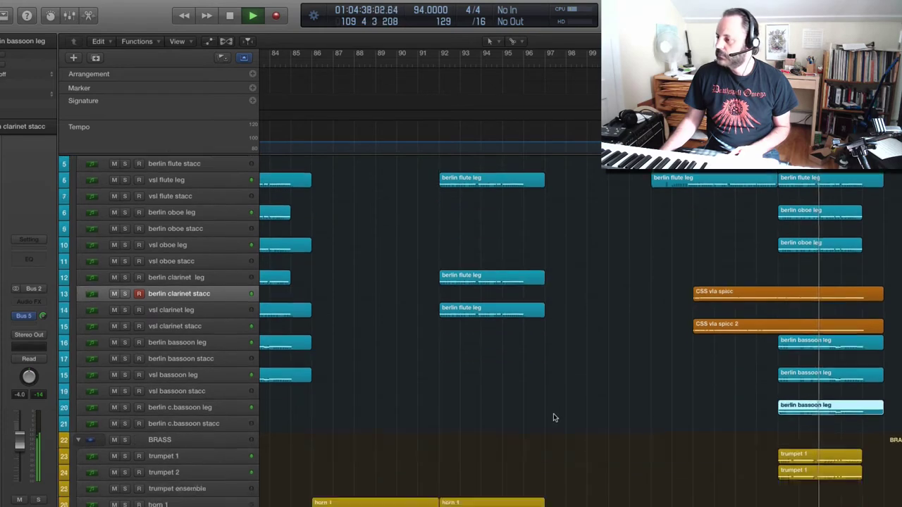
scroll(554, 416, "down", 1)
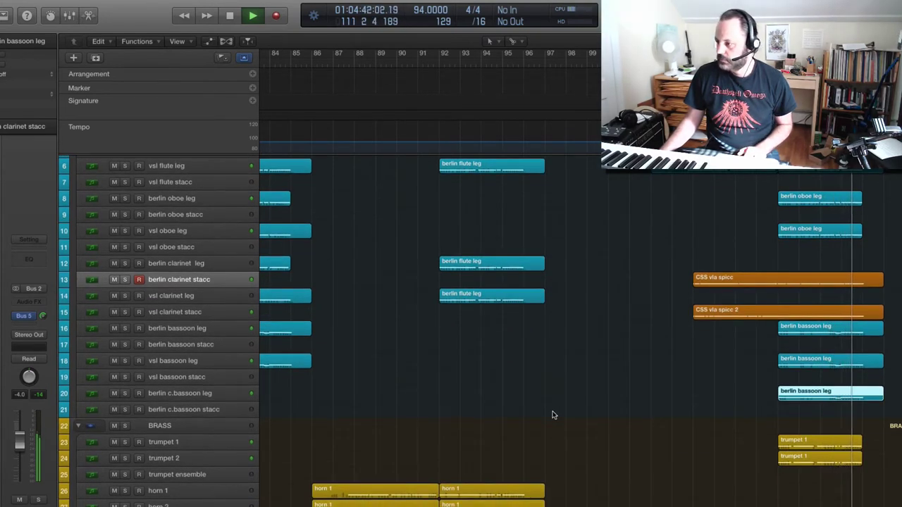
key("space")
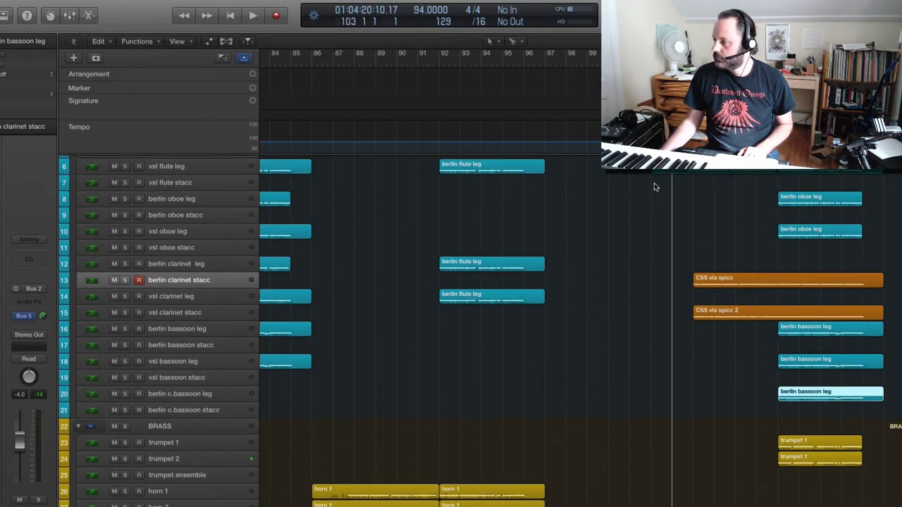
- Replay the arrangement from bar 103 to bar 112 while examining the woodwind, brass and string regions for parts still missing
scroll(654, 183, "up", 5)
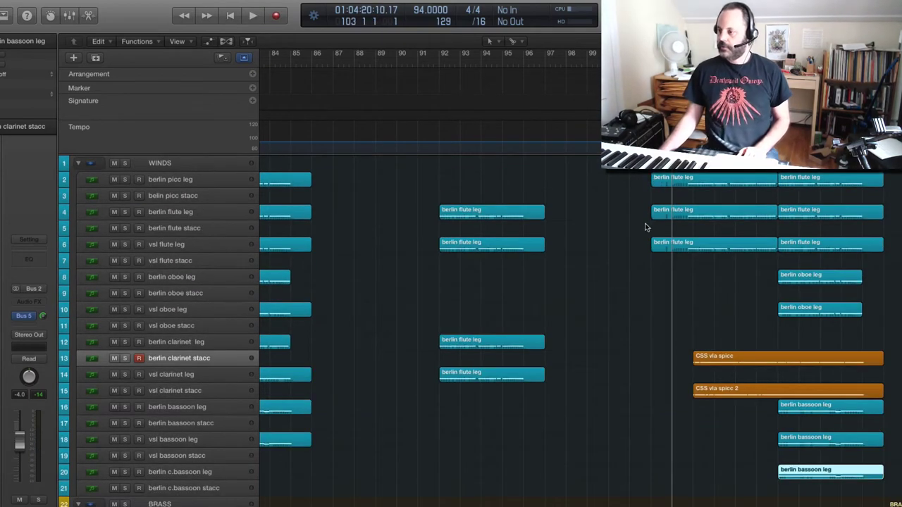
key("space")
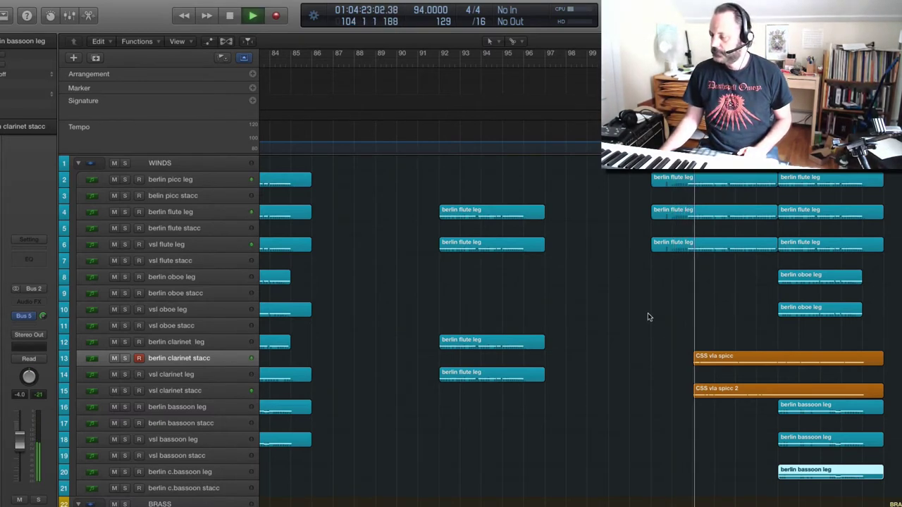
scroll(647, 310, "down", 2)
scroll(647, 306, "down", 4)
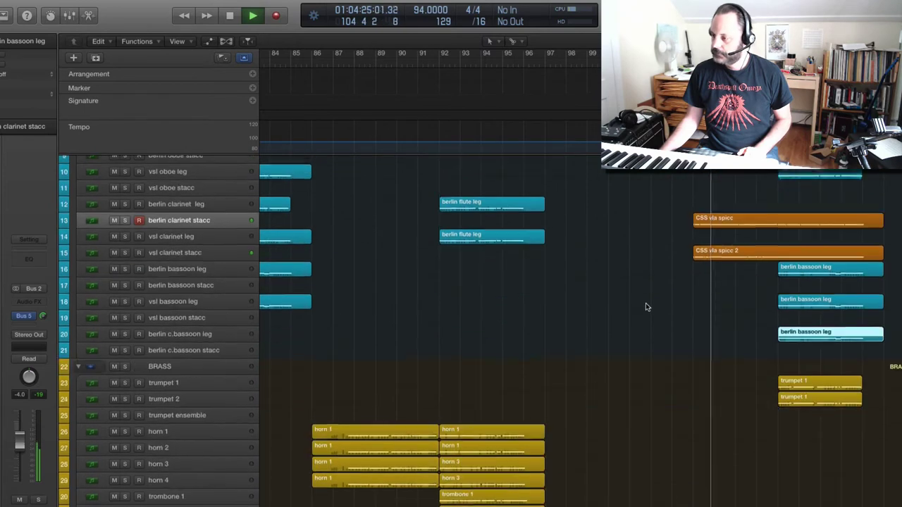
scroll(647, 307, "down", 5)
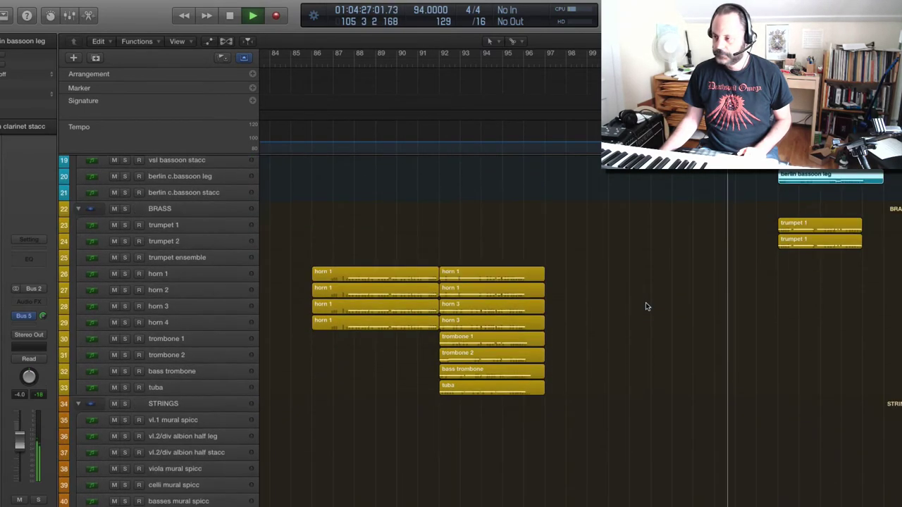
scroll(647, 307, "down", 4)
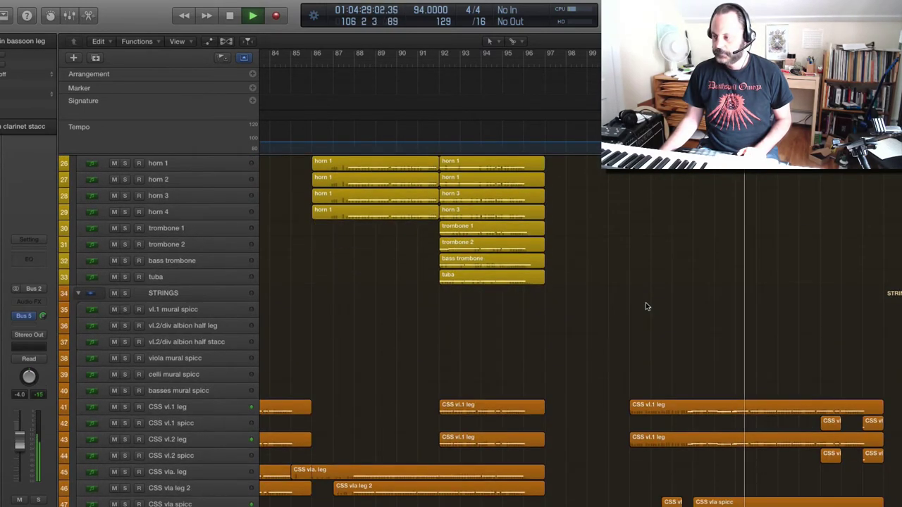
scroll(647, 307, "down", 4)
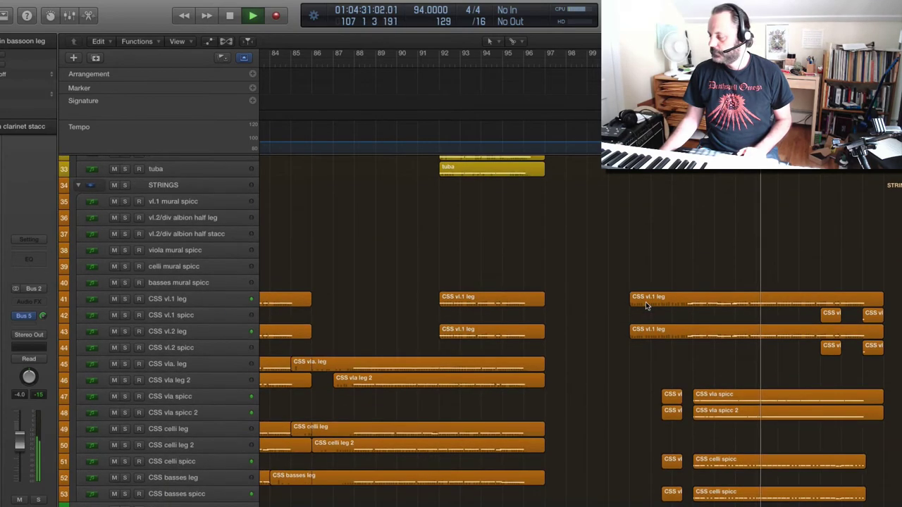
scroll(646, 302, "down", 2)
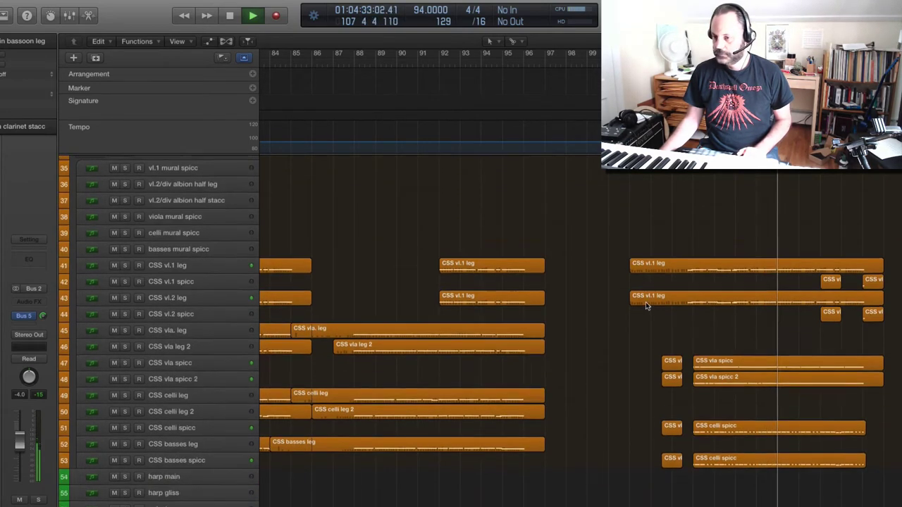
scroll(647, 305, "up", 9)
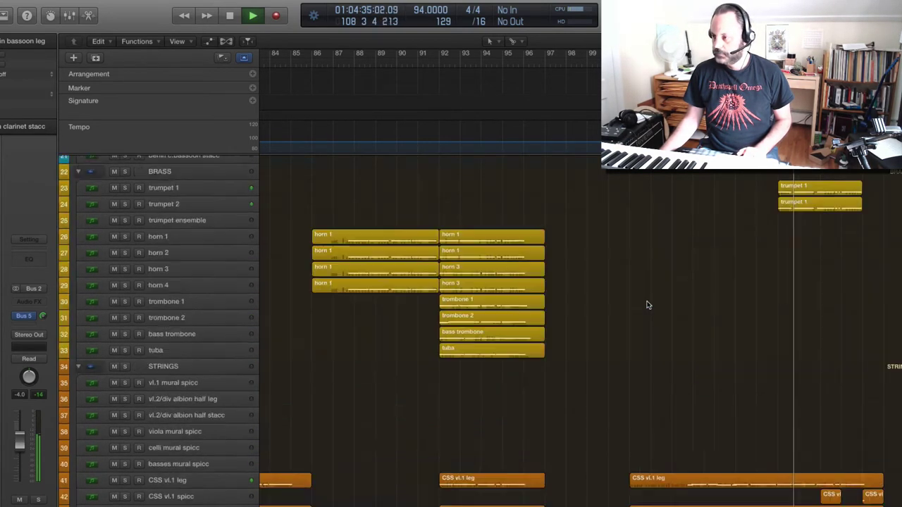
scroll(648, 305, "up", 4)
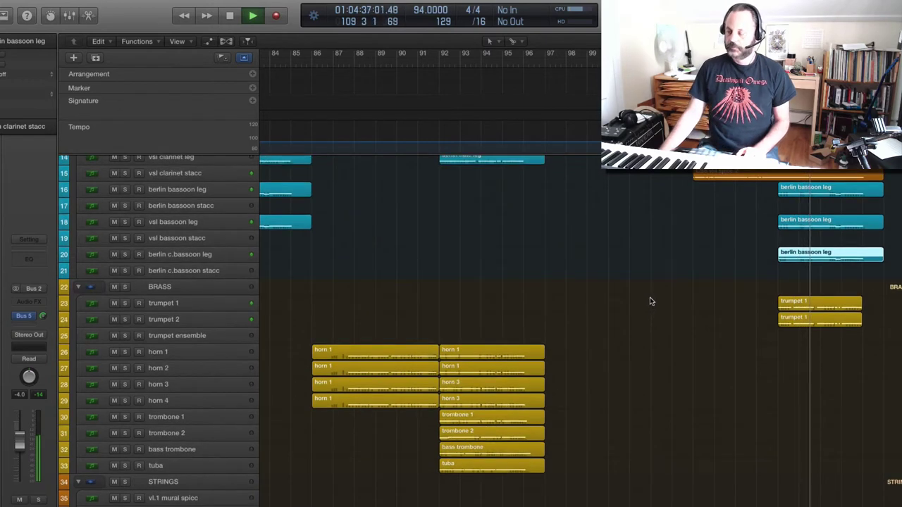
scroll(651, 303, "down", 2)
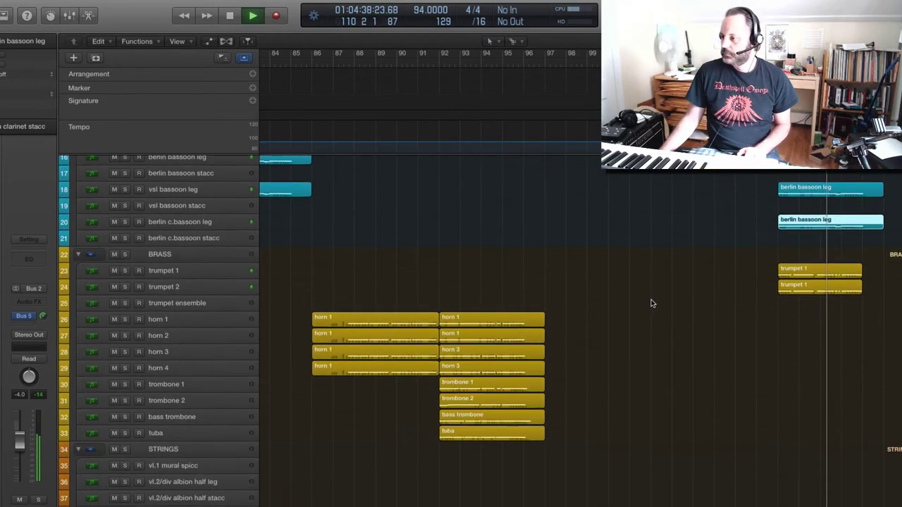
scroll(651, 303, "down", 2)
scroll(651, 303, "up", 5)
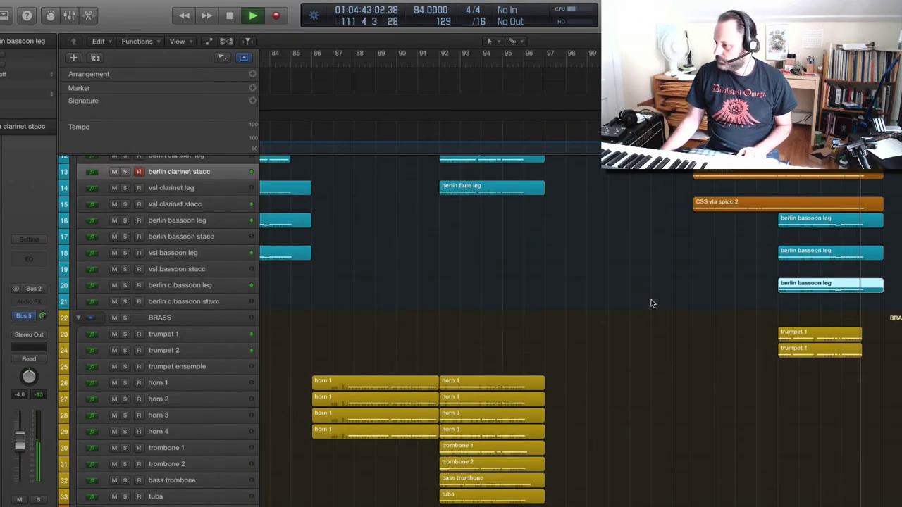
key("space")
scroll(653, 304, "down", 3)
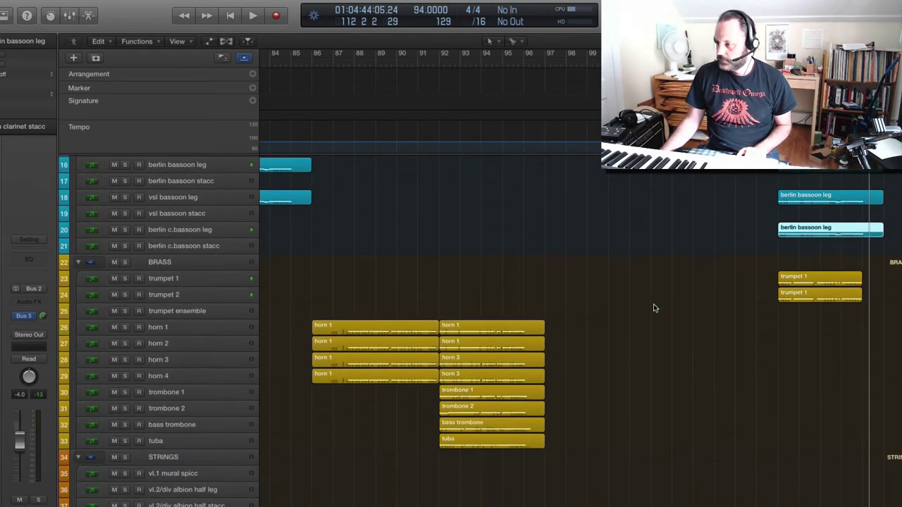
scroll(653, 303, "down", 10)
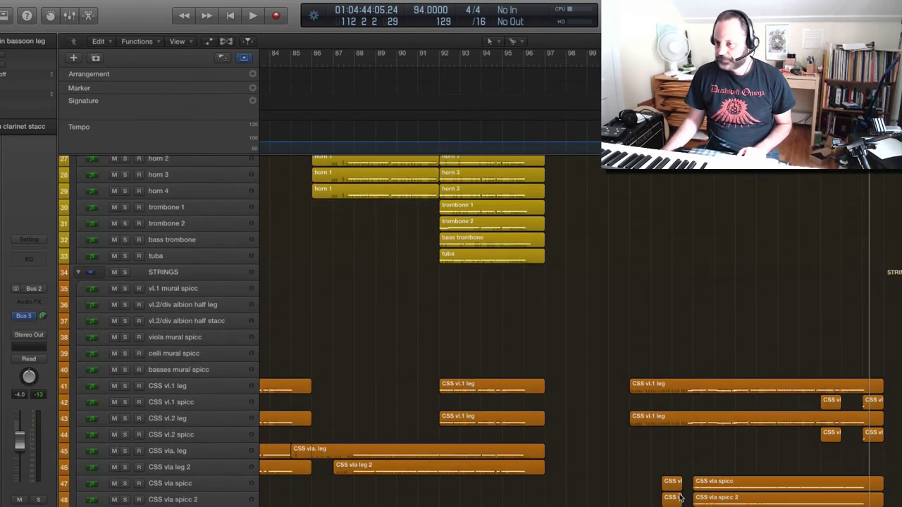
- Copy the horn 1–4, trombone 1–2, bass trombone and tuba regions starting at bar 92 to bar 108 on the same tracks
scroll(678, 495, "up", 1)
scroll(677, 491, "up", 6)
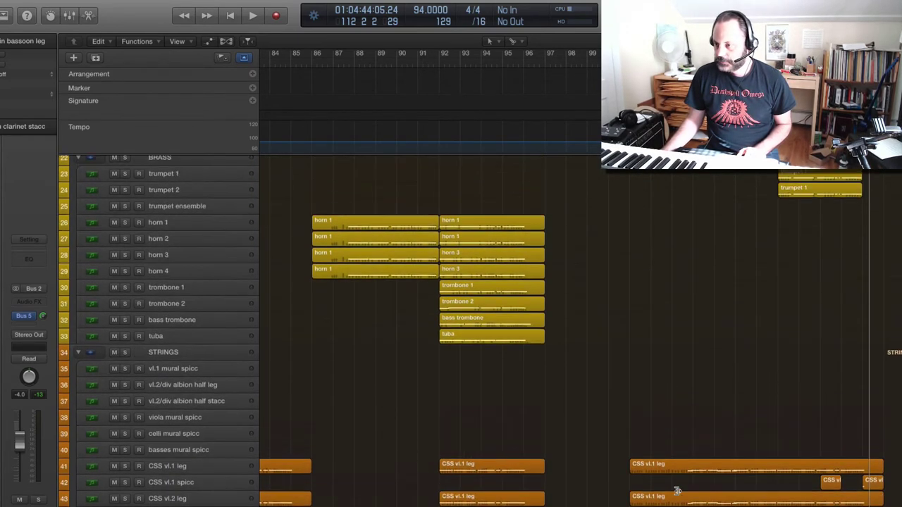
scroll(677, 491, "up", 2)
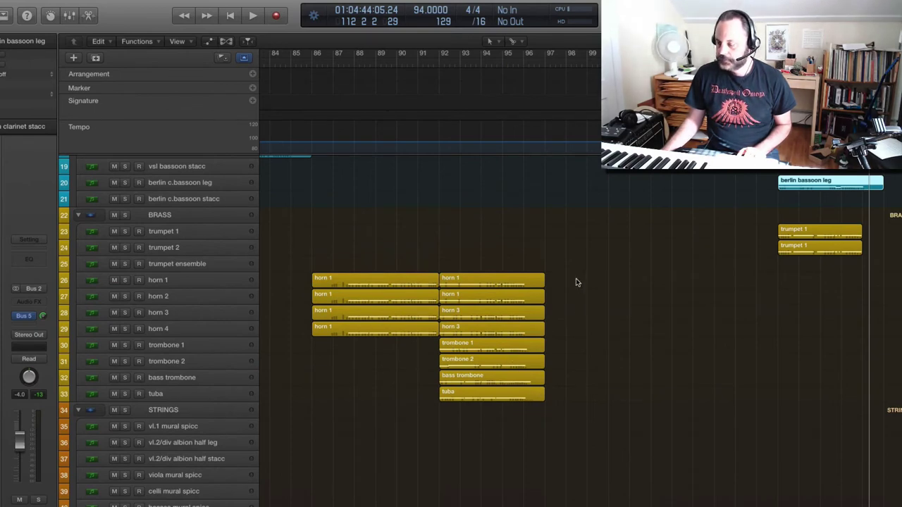
left_click_drag(576, 281, 790, 392)
- Play the arrangement from bar 103 through bar 112 to hear the copied horns, trombones and tuba with the other sections
scroll(423, 331, "up", 5)
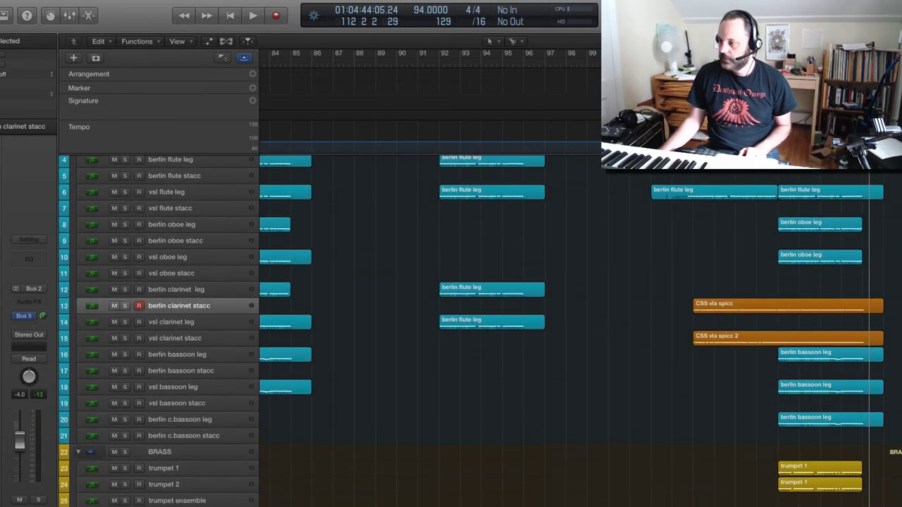
scroll(423, 332, "up", 2)
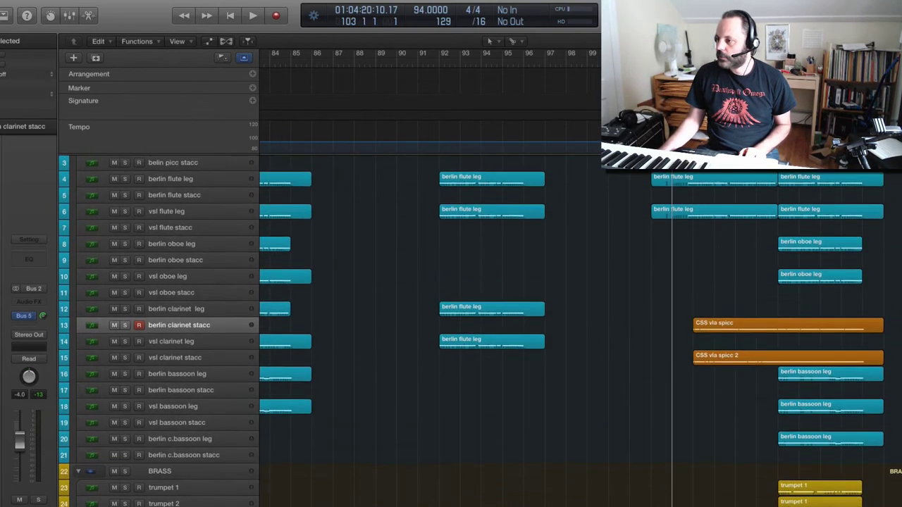
key("space")
scroll(452, 331, "down", 2)
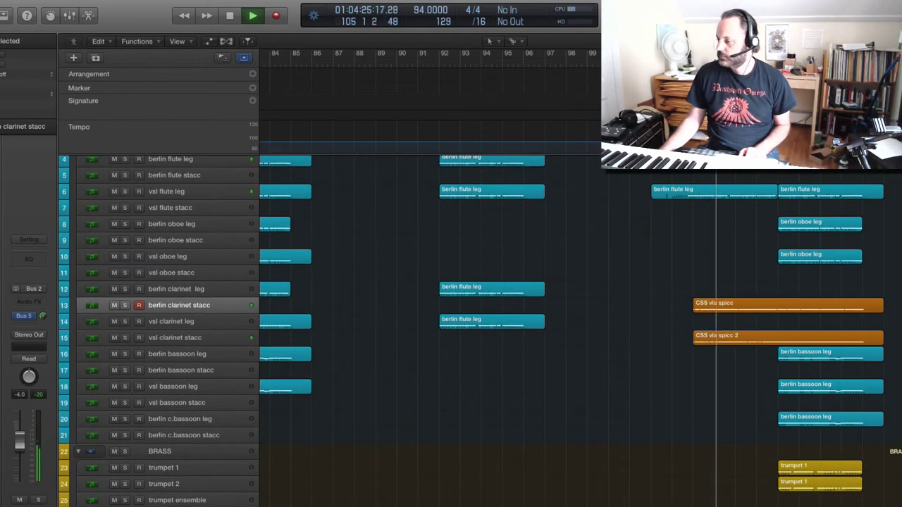
scroll(569, 202, "down", 3)
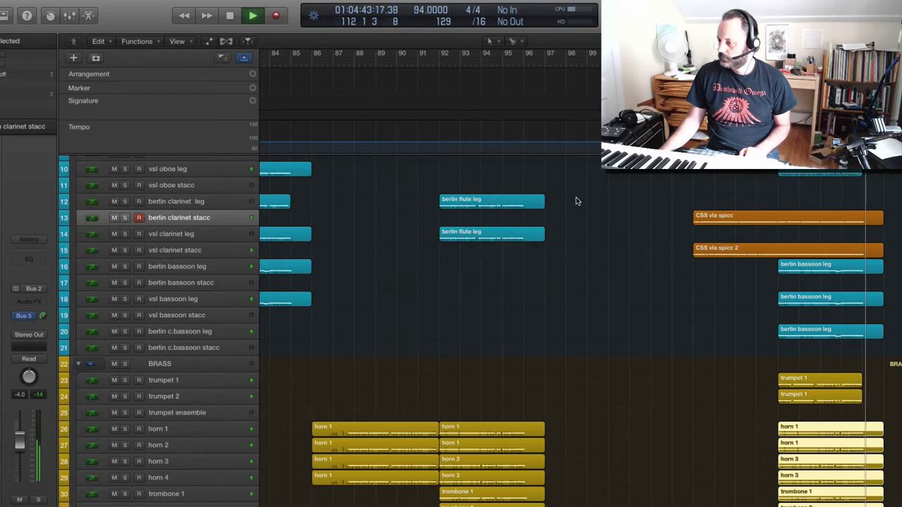
scroll(624, 217, "down", 3)
key("space")
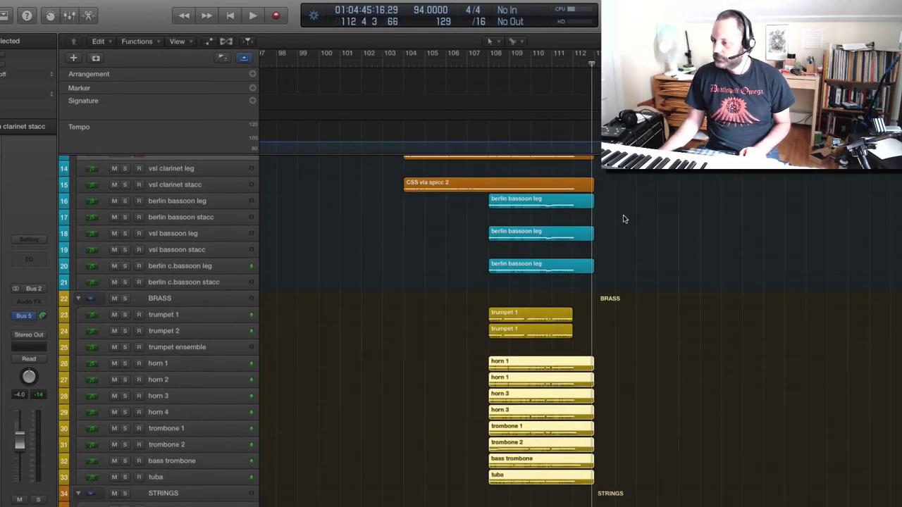
- Look through the brass and string regions around bars 101 to 112, down to the harp, celeste and percussion tracks
scroll(656, 353, "down", 4)
scroll(701, 427, "down", 2)
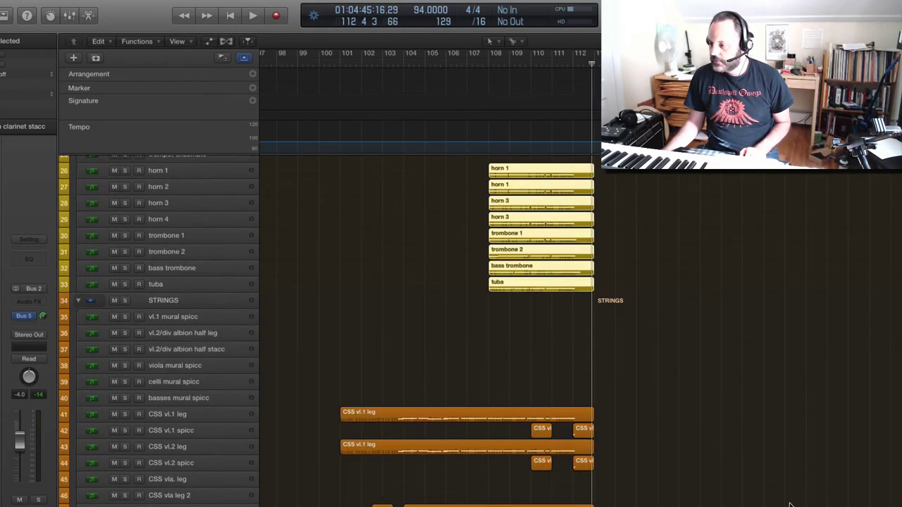
scroll(757, 487, "left", 3)
scroll(712, 409, "down", 3)
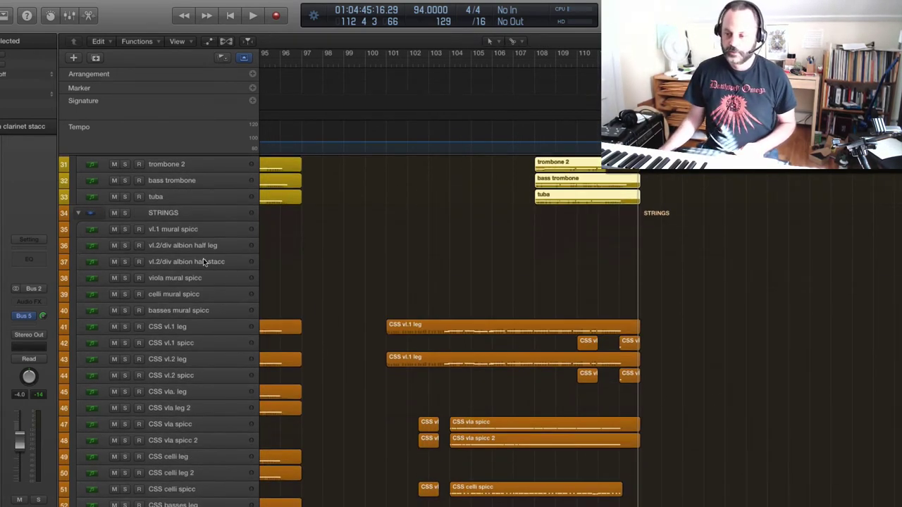
scroll(203, 263, "down", 5)
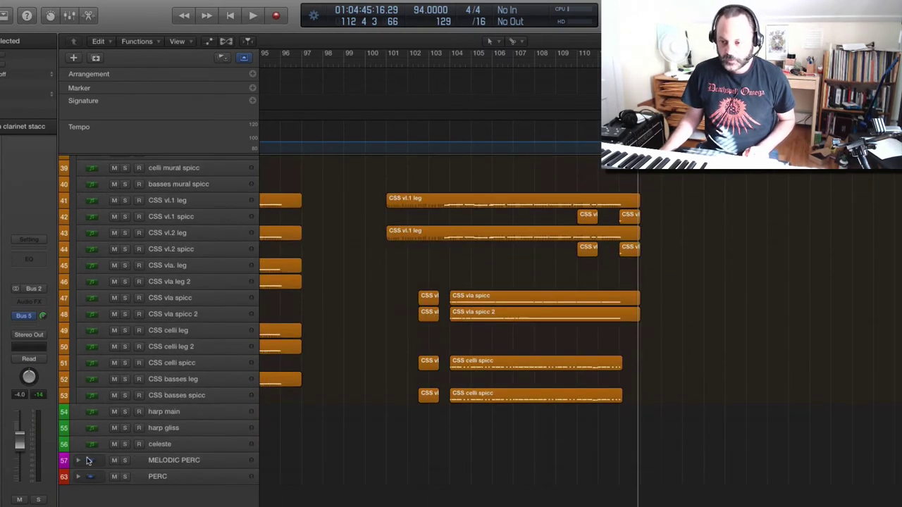
- Expand the PERC stack and record timpani on the HZ timp hits and rolls track: a roll at bar 107 and hits from bar 108
left_click(79, 477)
scroll(319, 320, "down", 5)
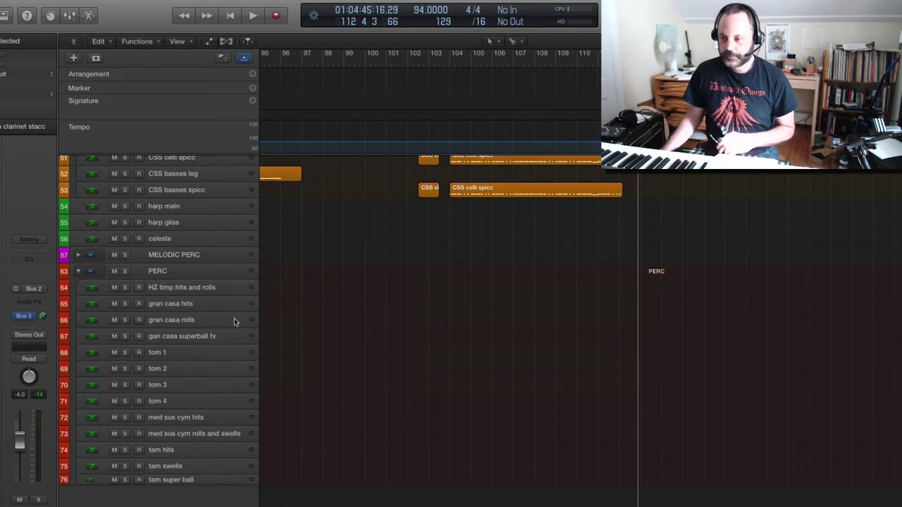
left_click(212, 289)
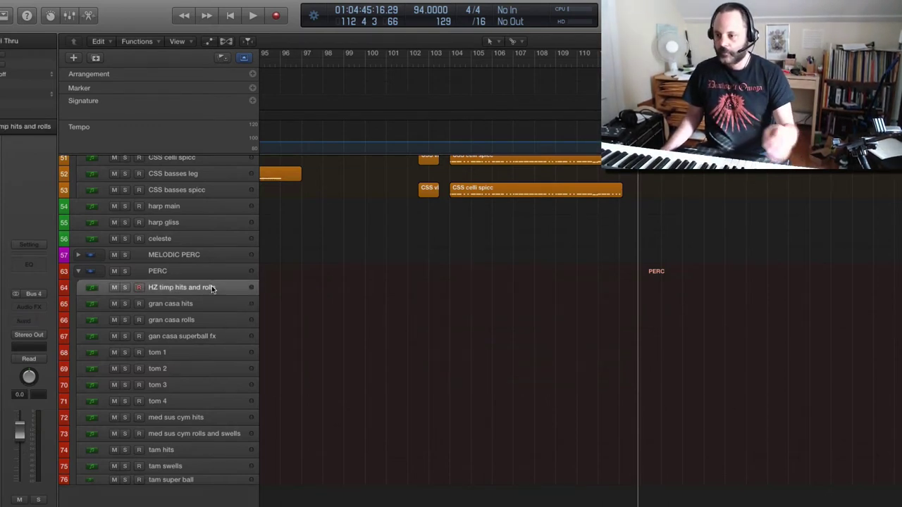
left_click(427, 63)
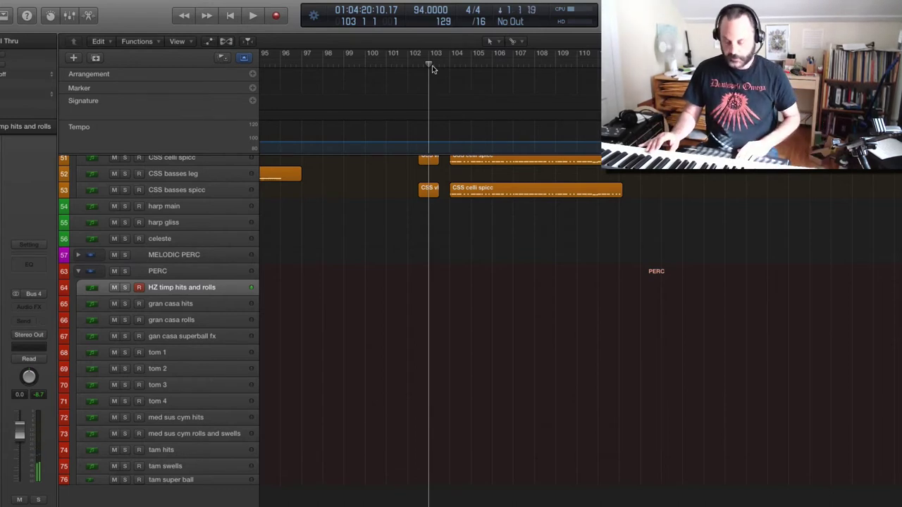
key("space")
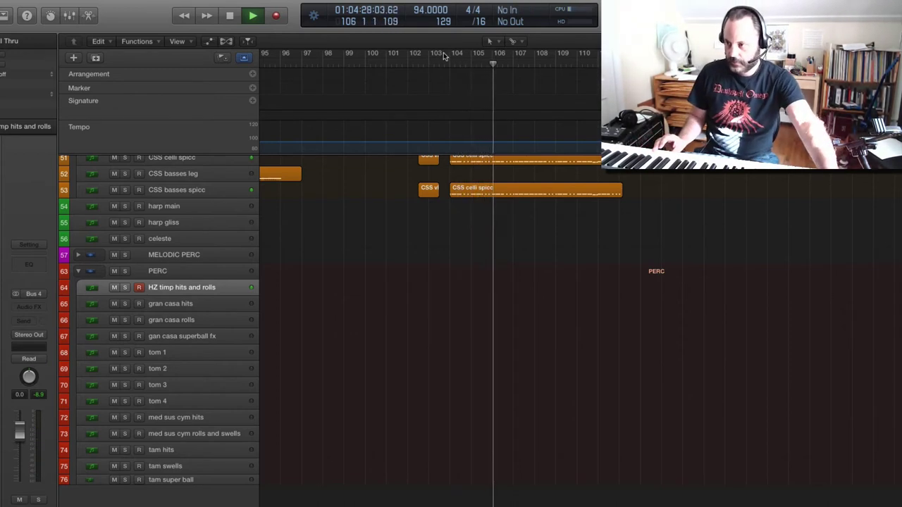
key("r")
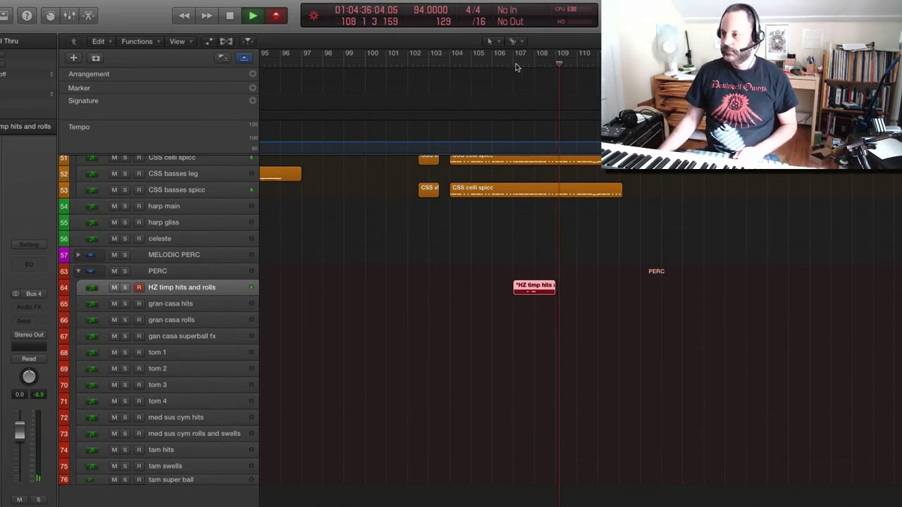
key("space")
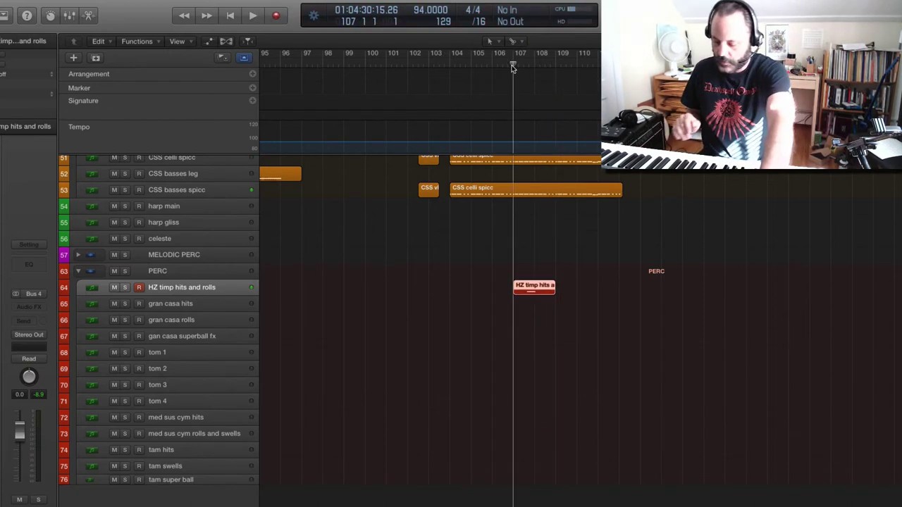
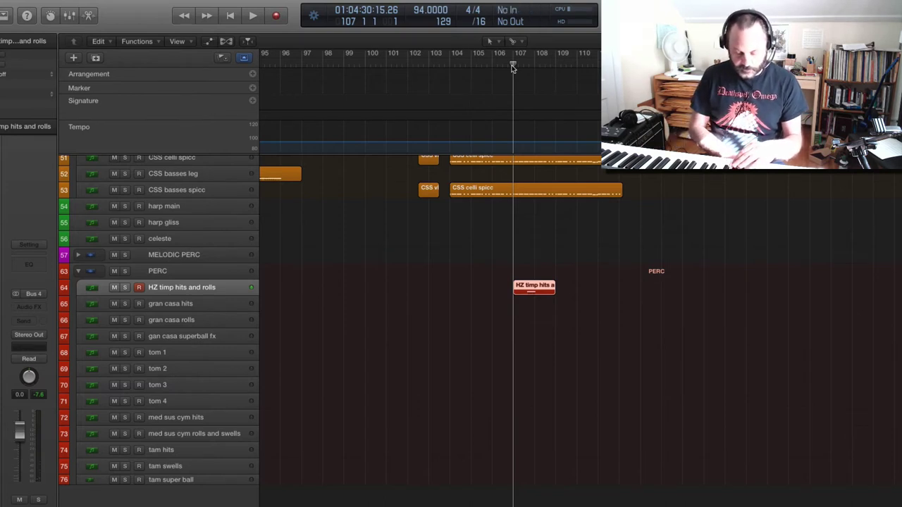
key("r")
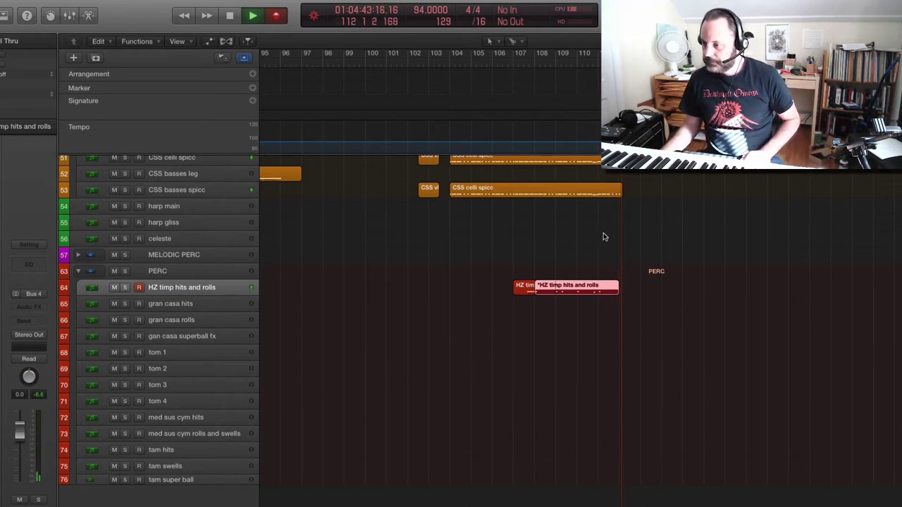
key("space")
- Shift the six recorded timpani hits together slightly earlier so the first lands at bar 108, and play the passage back
left_click_drag(670, 273, 576, 291)
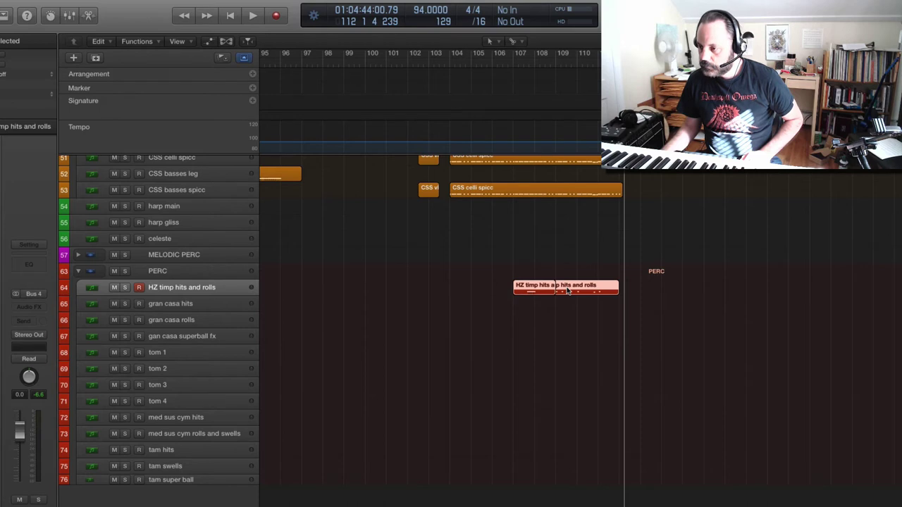
double_click(568, 290)
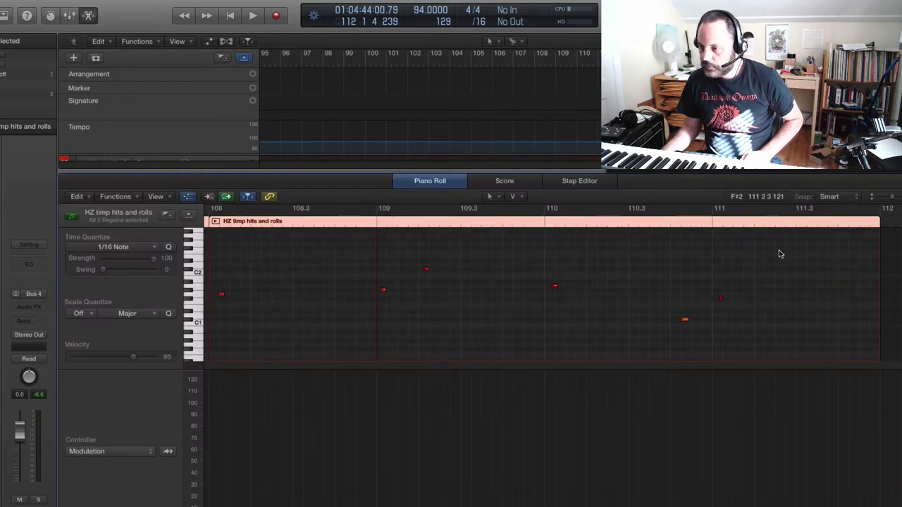
left_click_drag(780, 249, 256, 350)
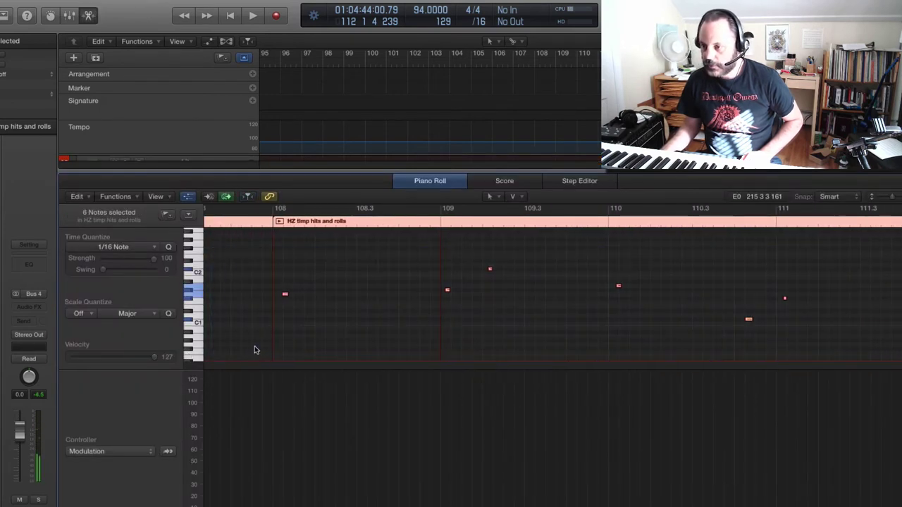
left_click(285, 295)
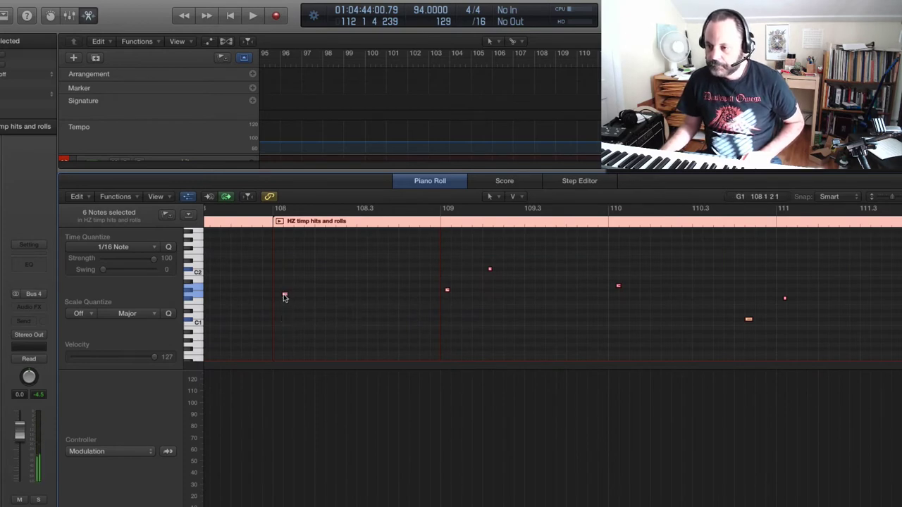
left_click_drag(285, 296, 277, 297)
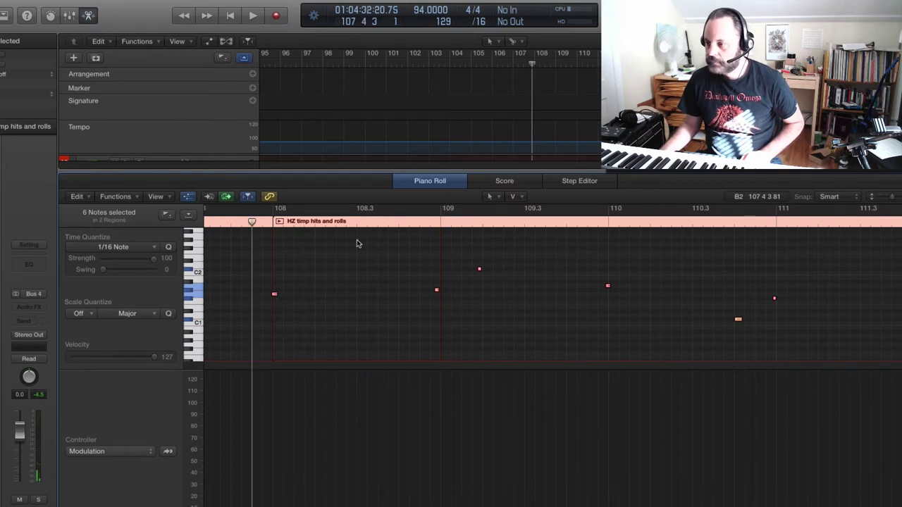
key("space")
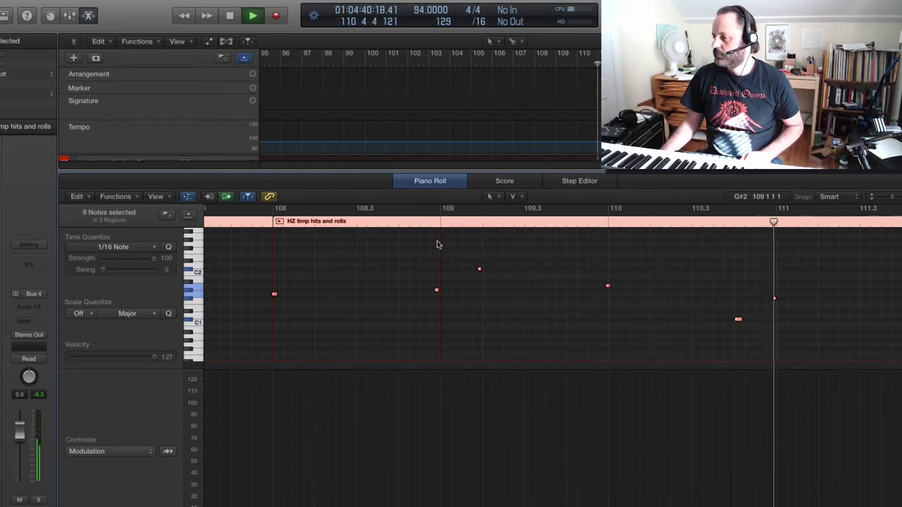
key("space")
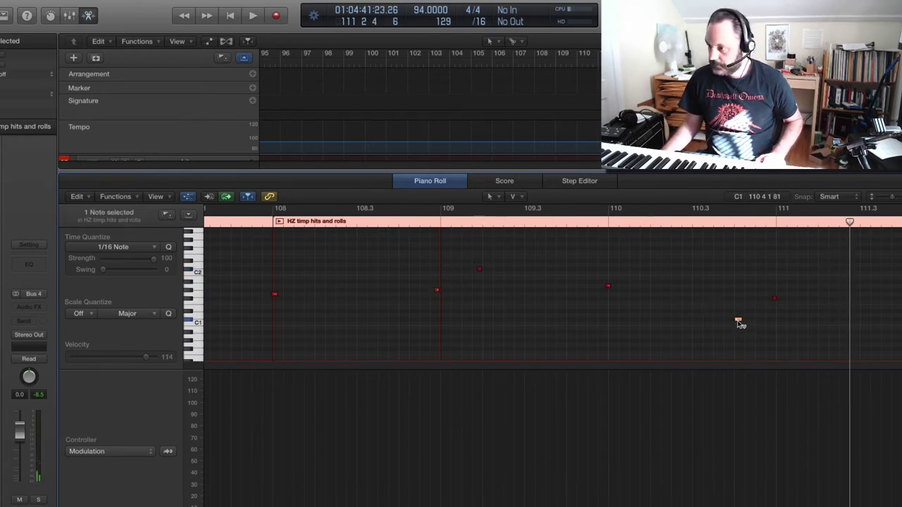
- Raise the velocity of the lowest timpani hit just before bar 111 to 127 and return to the arrangement at bar 107
left_click_drag(739, 323, 735, 285)
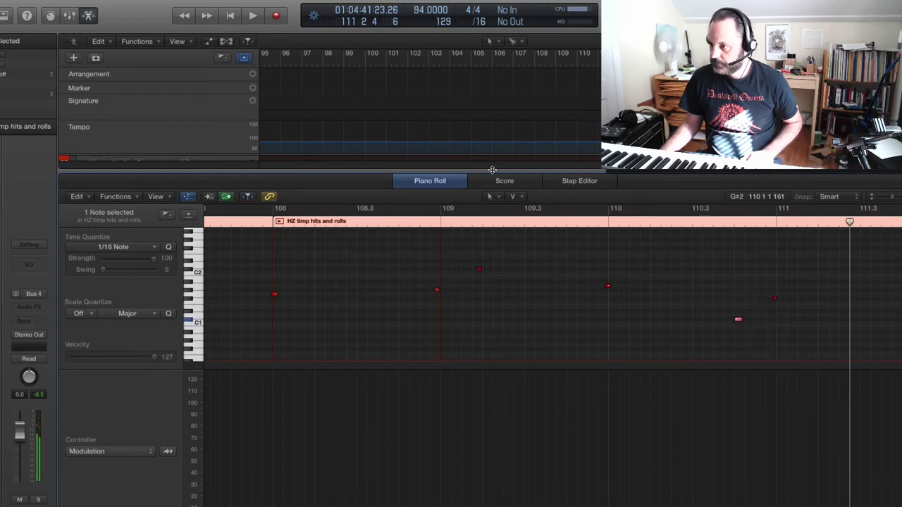
key("p")
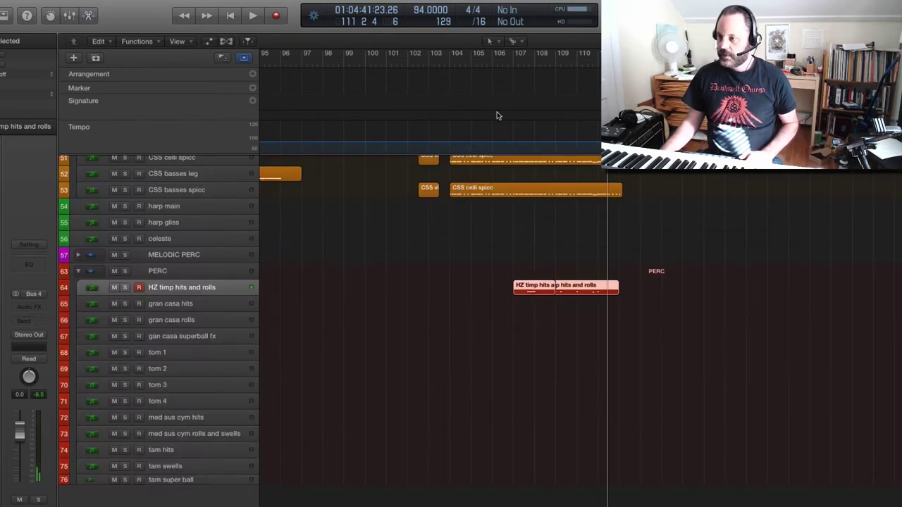
left_click(510, 65)
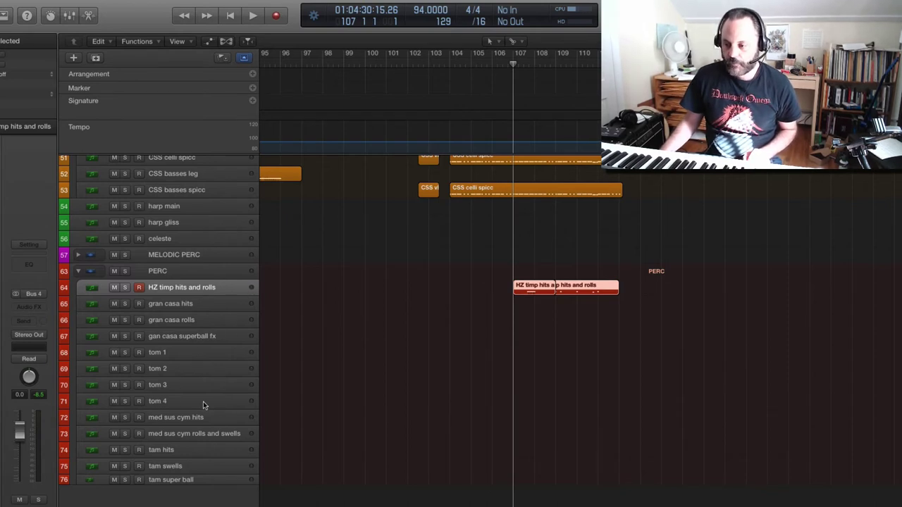
- Record a cymbal swell at bar 107 on the med sus cym rolls and swells track, starting playback from bar 105
left_click(199, 438)
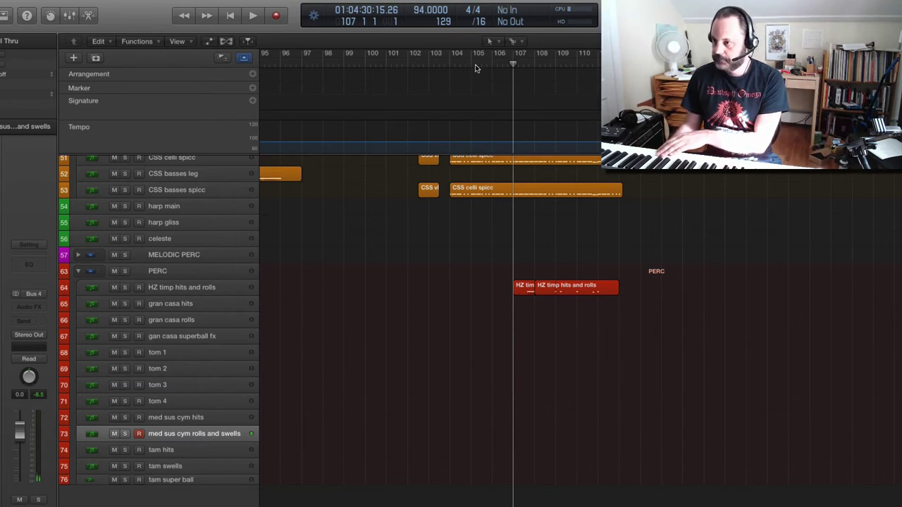
left_click(474, 65)
key("space")
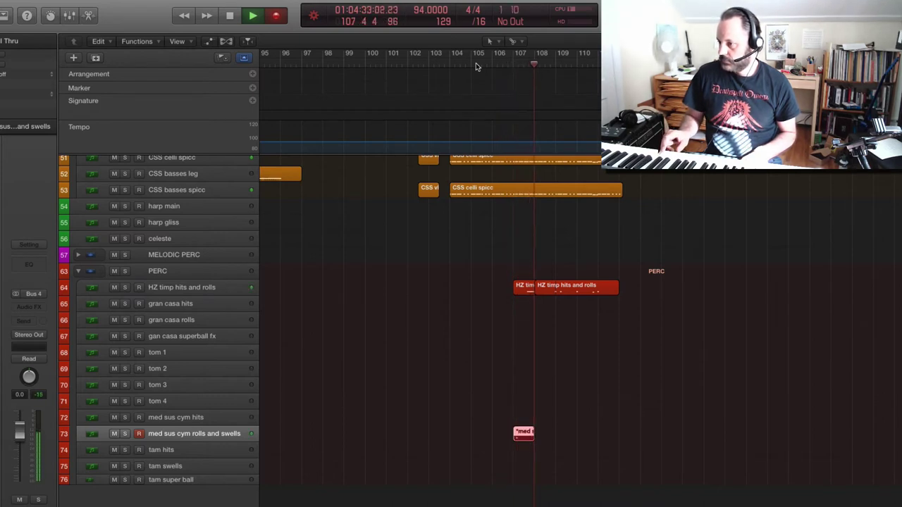
key("space")
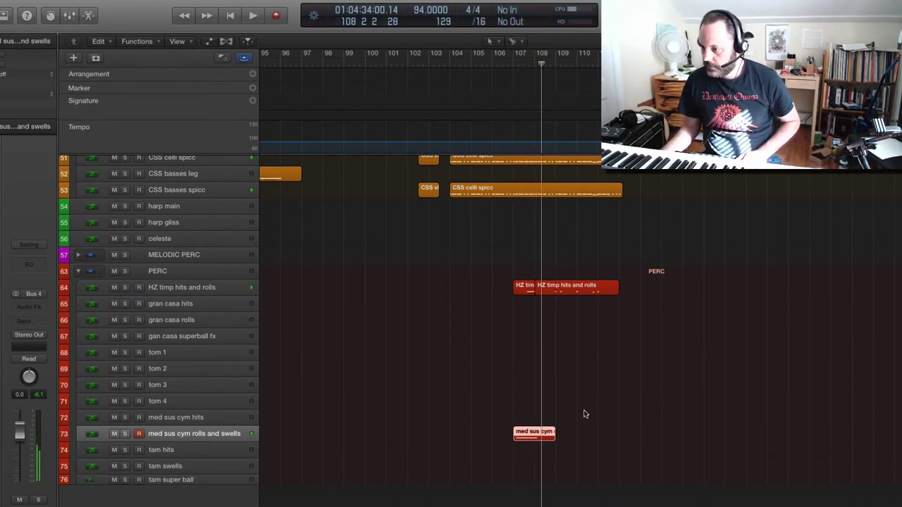
- Move the F3 cymbal swell note later to start at about 107 2 3 195, checking its timing against playback
double_click(529, 434)
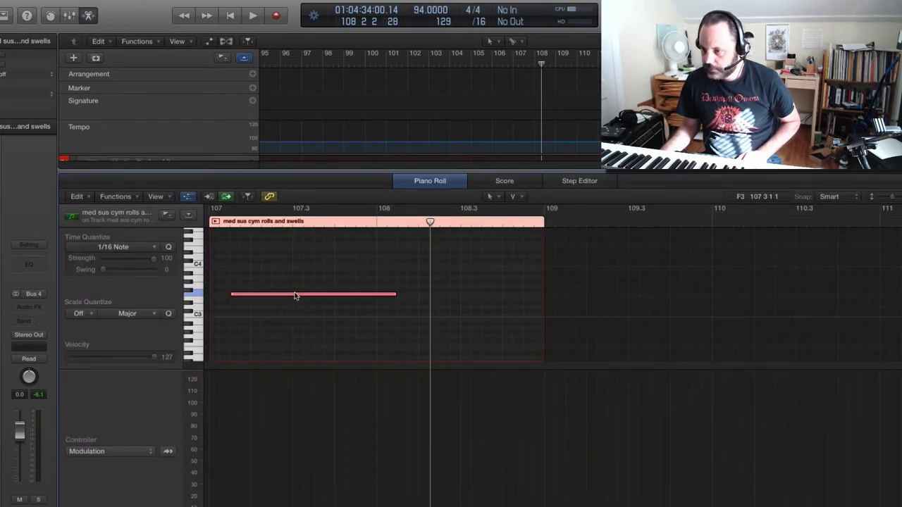
left_click_drag(295, 296, 332, 296)
left_click(244, 225)
key("space")
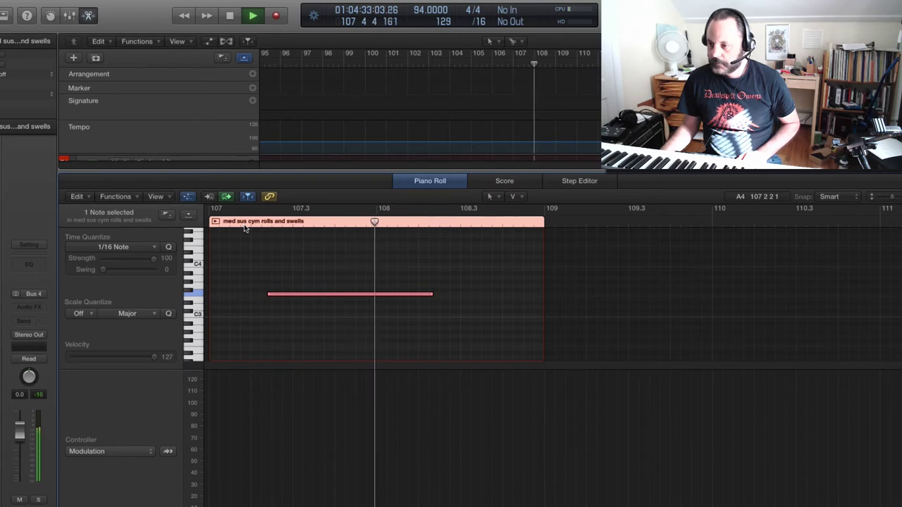
key("space")
left_click_drag(285, 296, 299, 296)
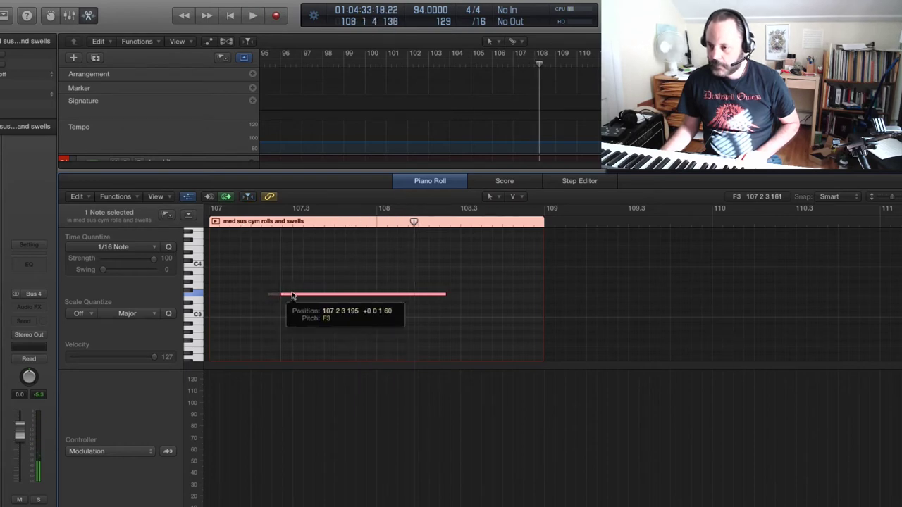
left_click(264, 224)
key("space")
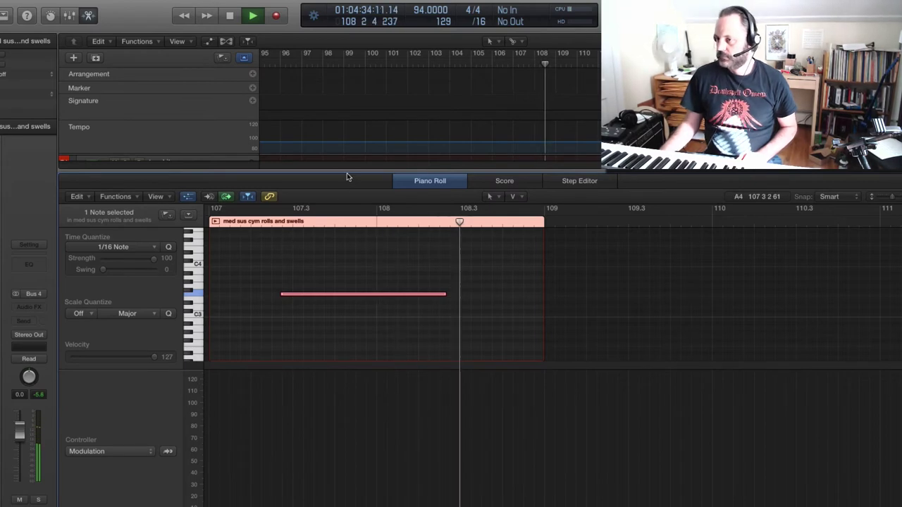
key("p")
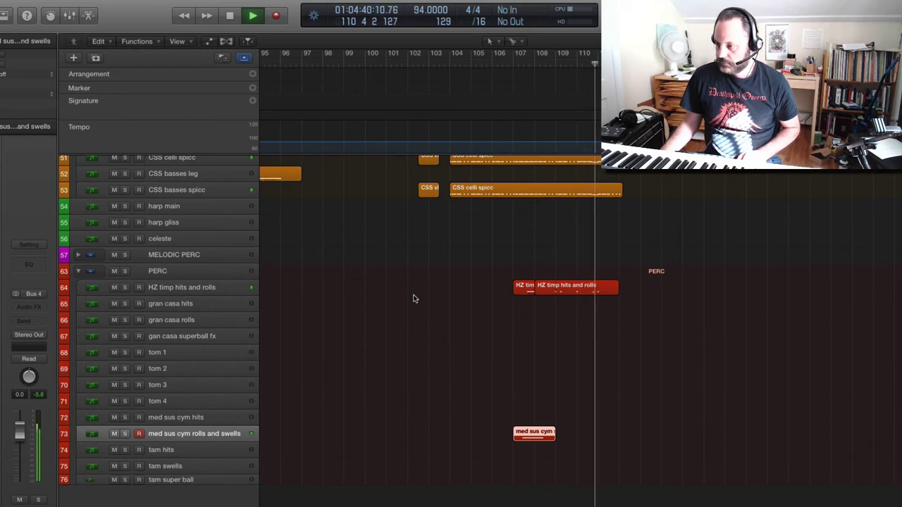
- Play from bar 107 and join the two overlapping HZ timp hits and rolls regions into one
left_click(514, 65)
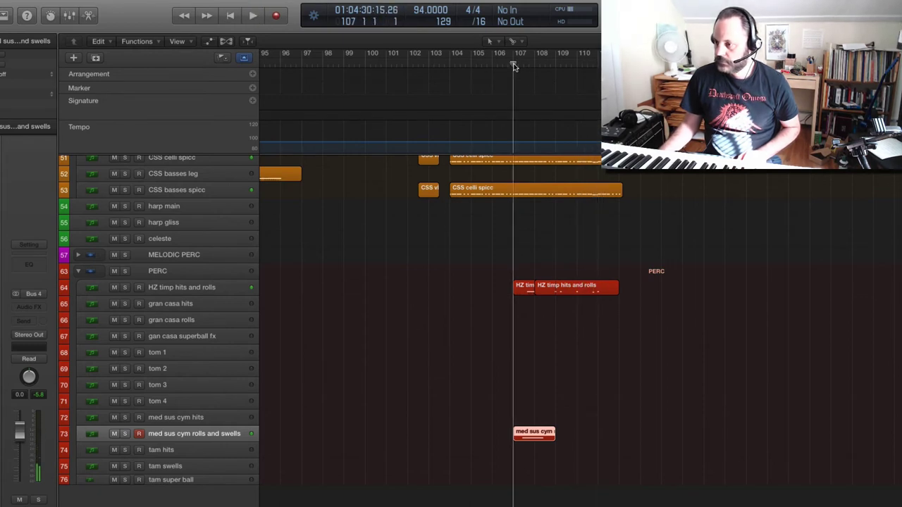
key("space")
left_click_drag(479, 284, 582, 295)
right_click(582, 291)
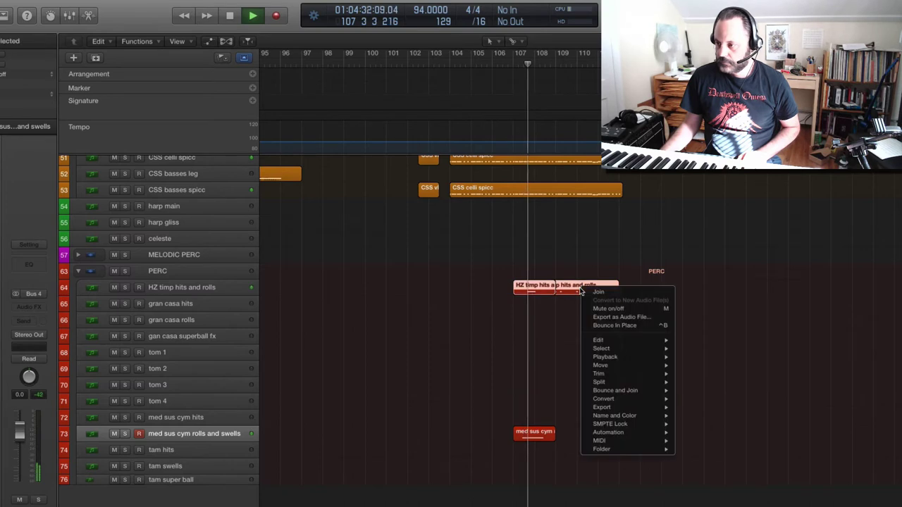
left_click(592, 294)
- In the joined timpani region, move the two hits around bar 109 slightly later and listen to the result
double_click(534, 289)
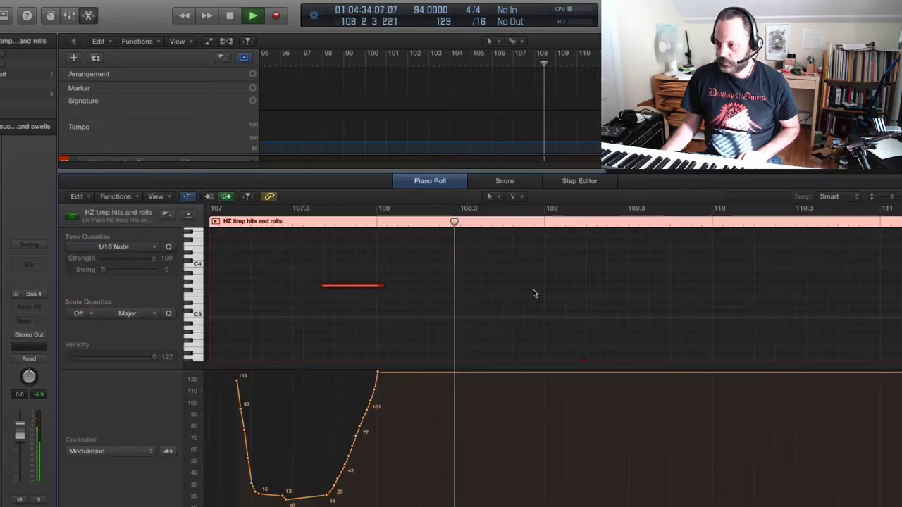
scroll(486, 313, "up", 5)
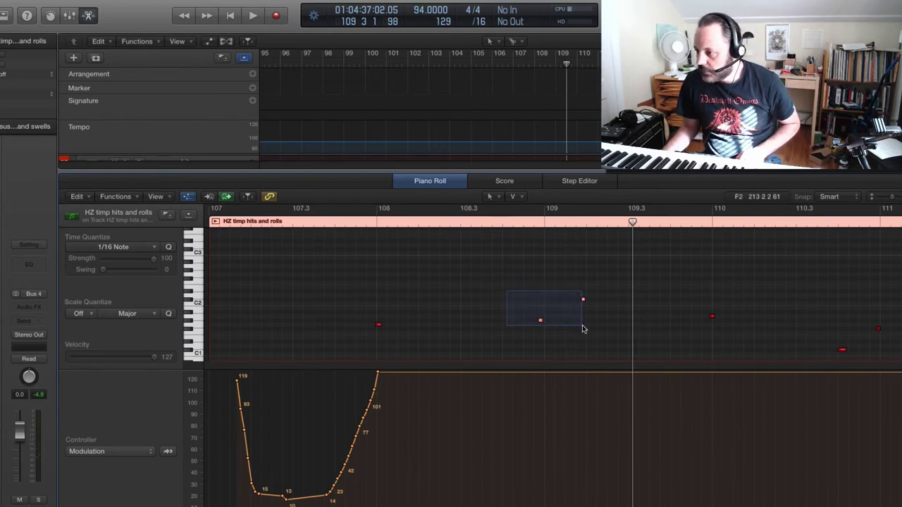
left_click_drag(539, 324, 546, 319)
left_click(534, 223)
key("space")
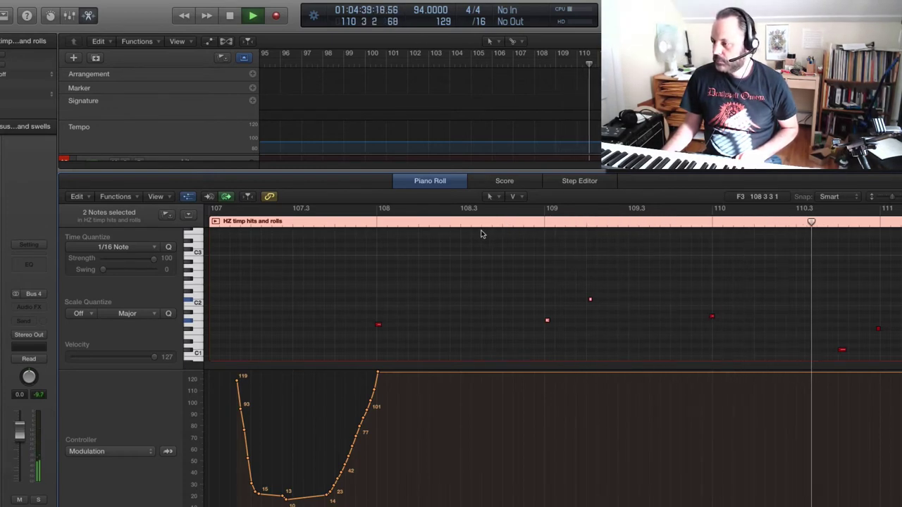
key("space")
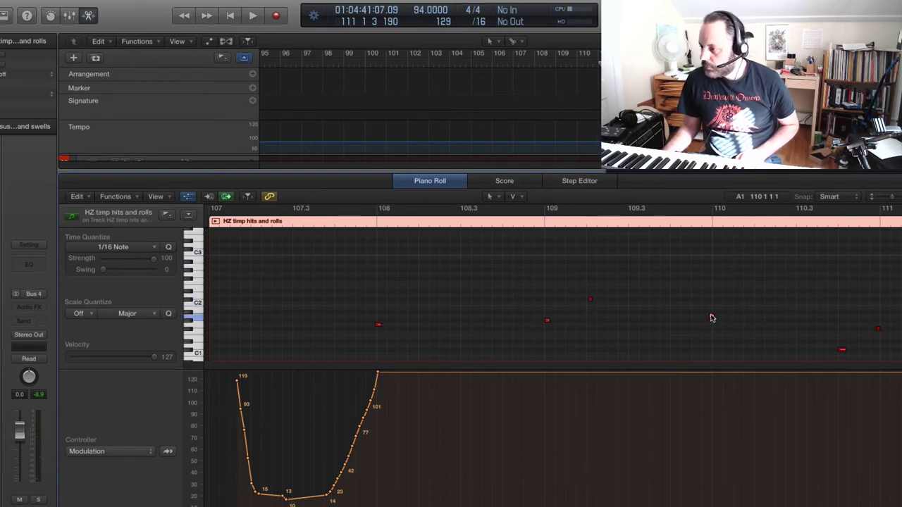
- Move the A1 timpani hit at bar 110 and the F#1 hit at bar 111 slightly later, and play the passage back
left_click(712, 318)
left_click_drag(713, 318, 720, 318)
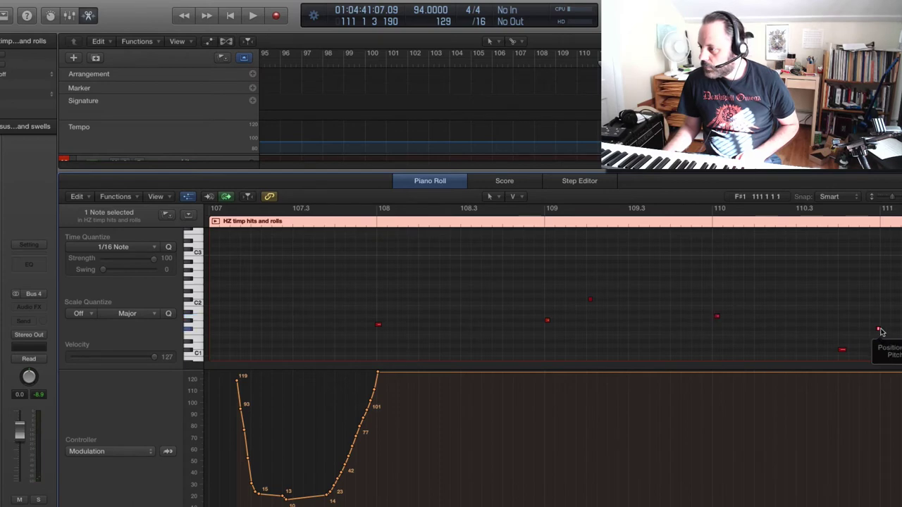
left_click_drag(881, 331, 883, 331)
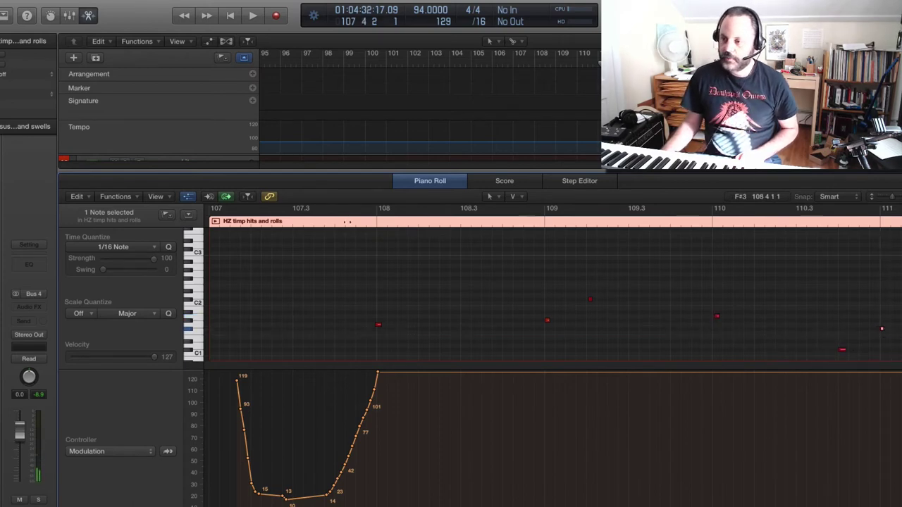
key("space")
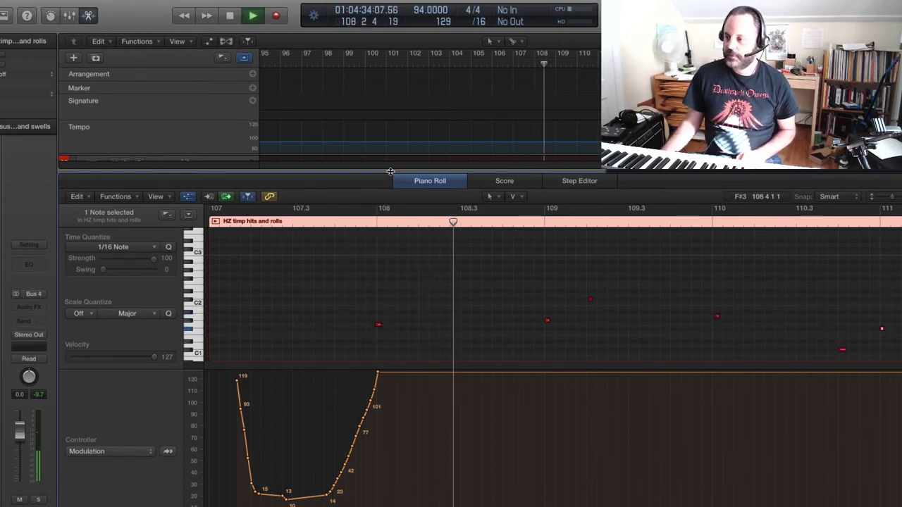
- Close the piano roll, return to the string tracks and stop playback at bar 112
key("p")
scroll(381, 243, "up", 10)
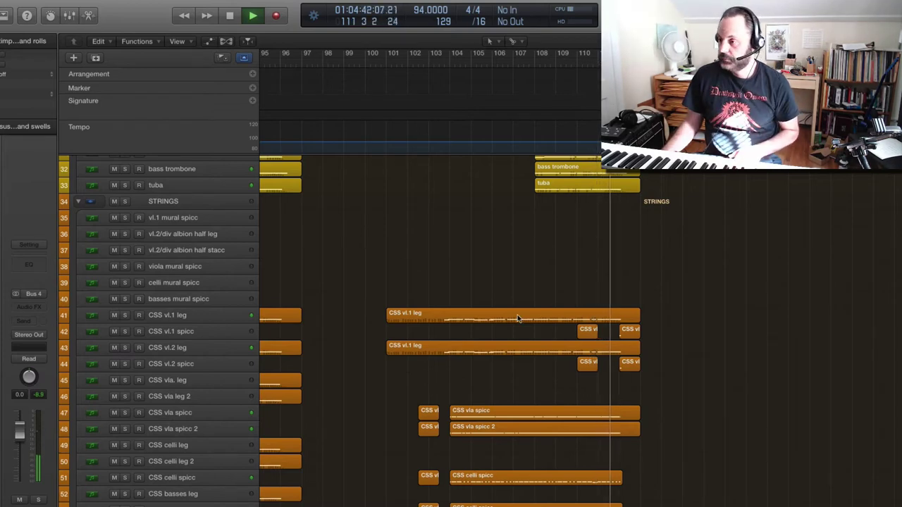
key("space")
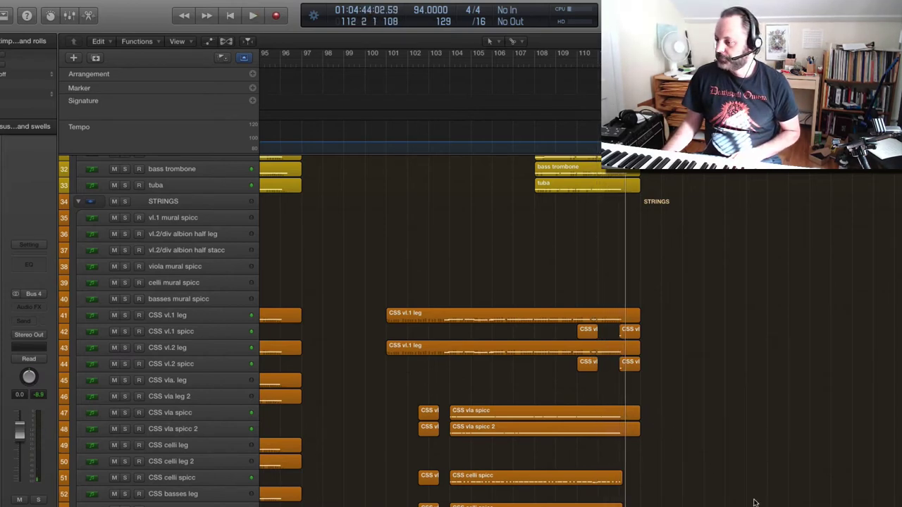
- Review the earlier string sections back to about bar 23 and briefly play the passage from bar 25
scroll(581, 332, "left", 10)
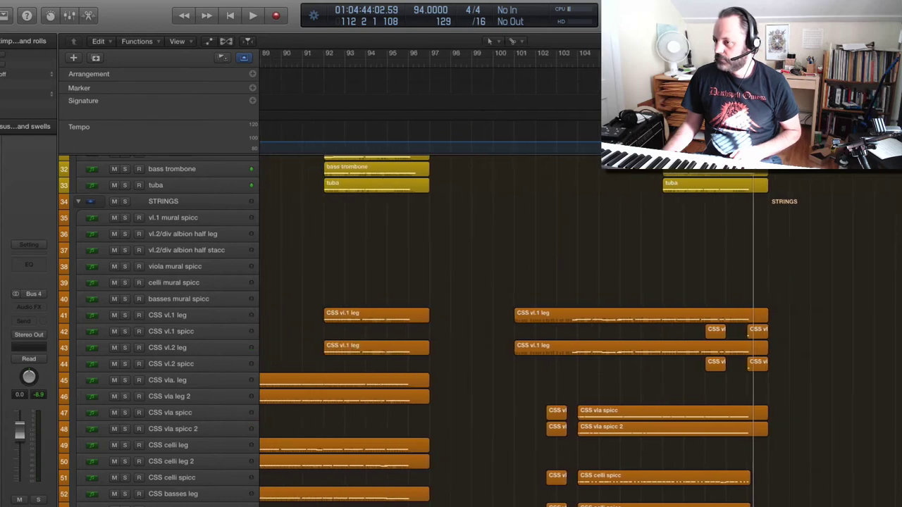
scroll(581, 331, "left", 2)
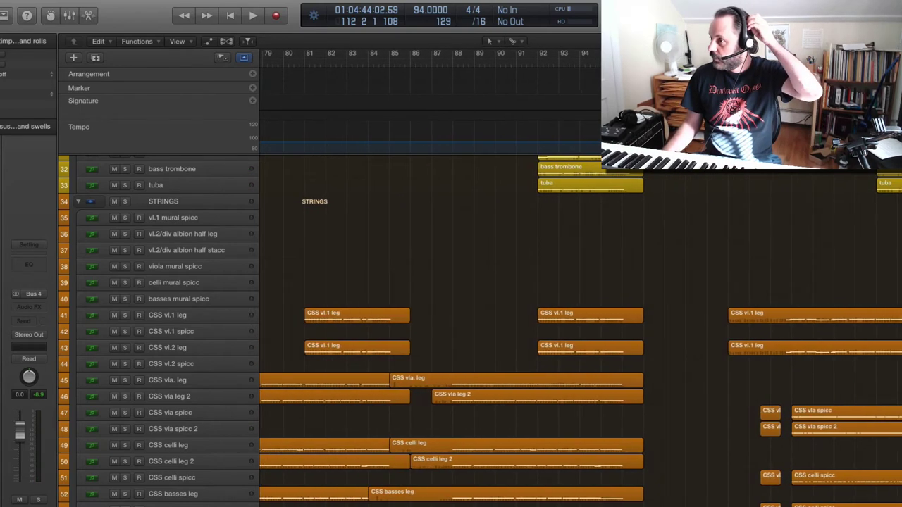
scroll(581, 331, "right", 1)
scroll(581, 331, "left", 3)
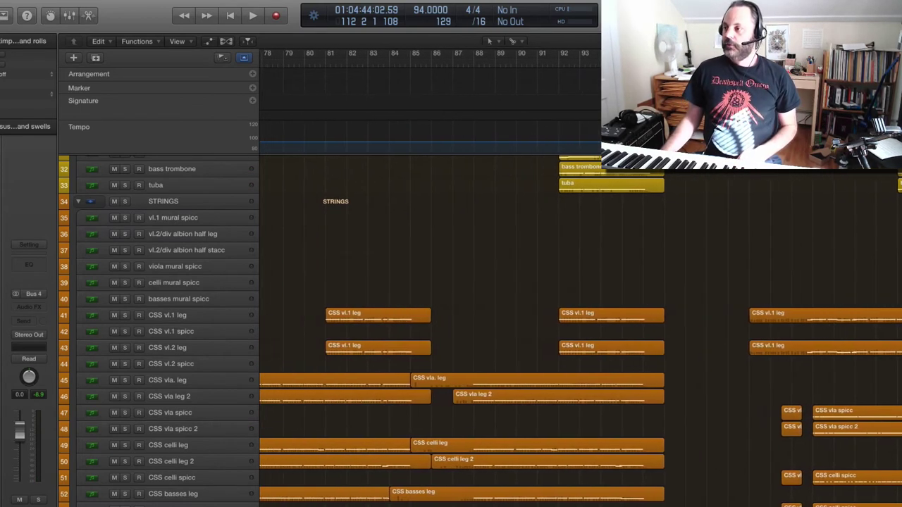
scroll(601, 470, "left", 7)
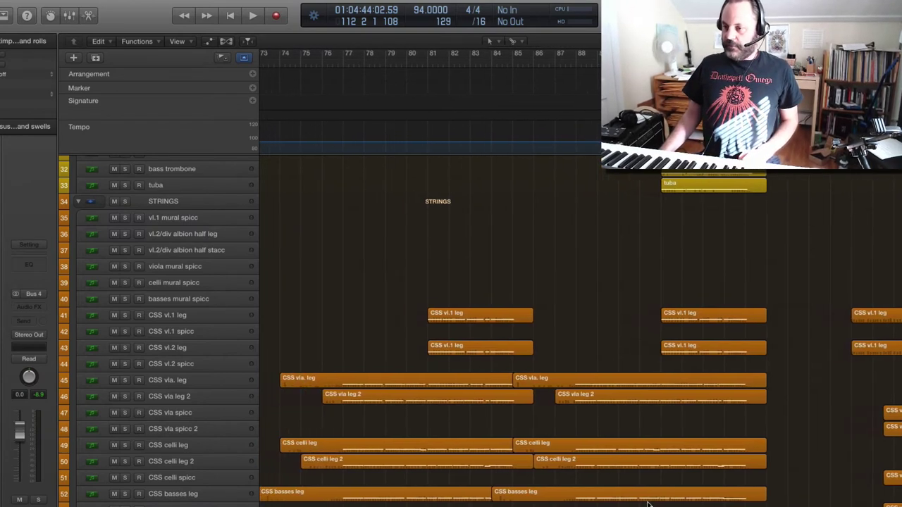
scroll(601, 470, "left", 10)
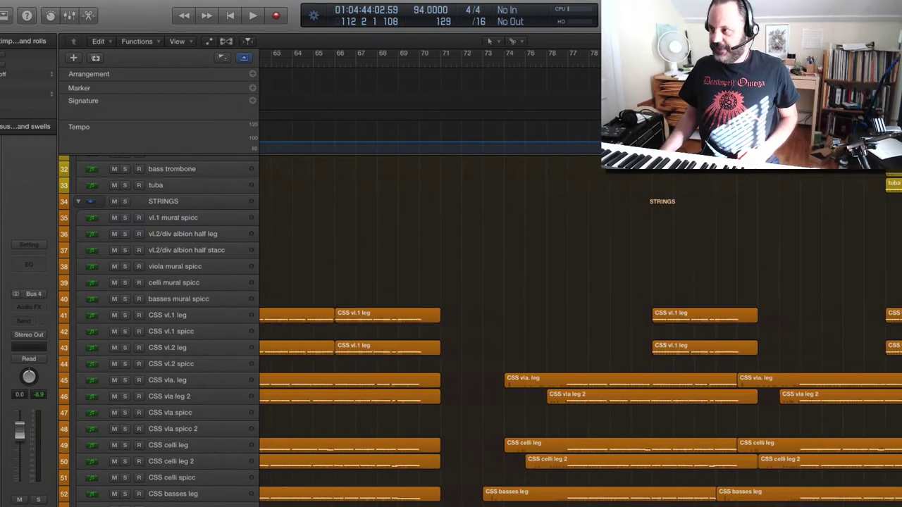
scroll(601, 471, "left", 20)
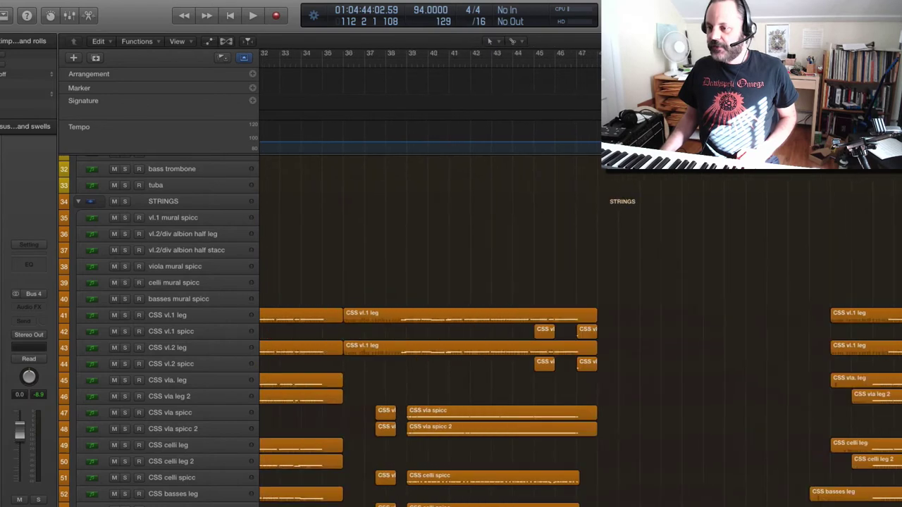
scroll(601, 471, "left", 5)
scroll(601, 470, "right", 8)
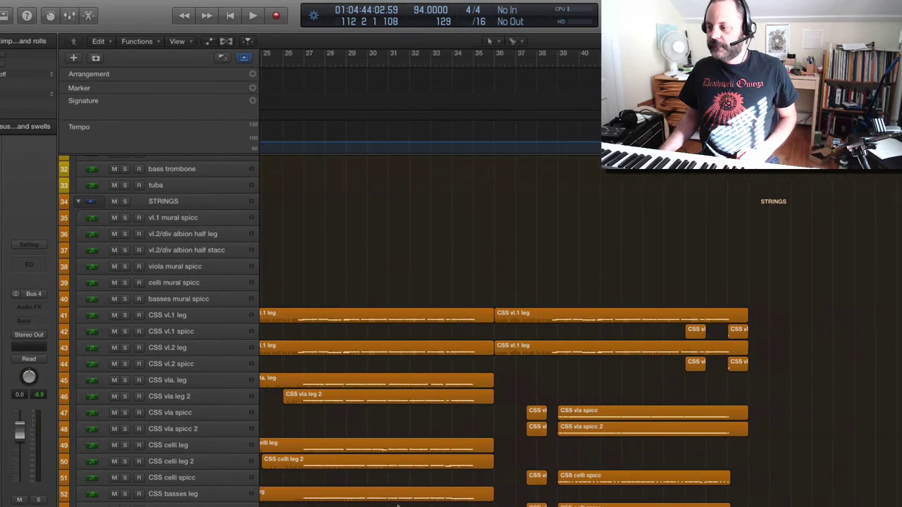
scroll(387, 486, "down", 2)
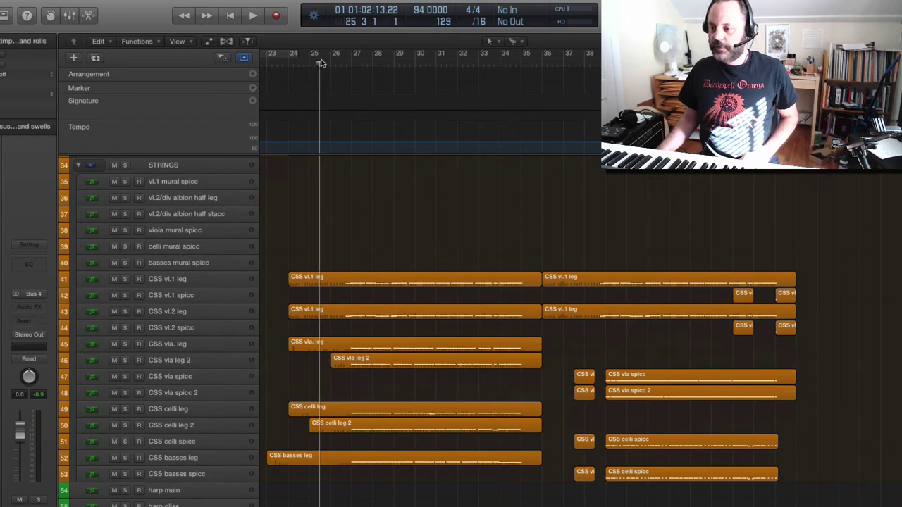
key("space")
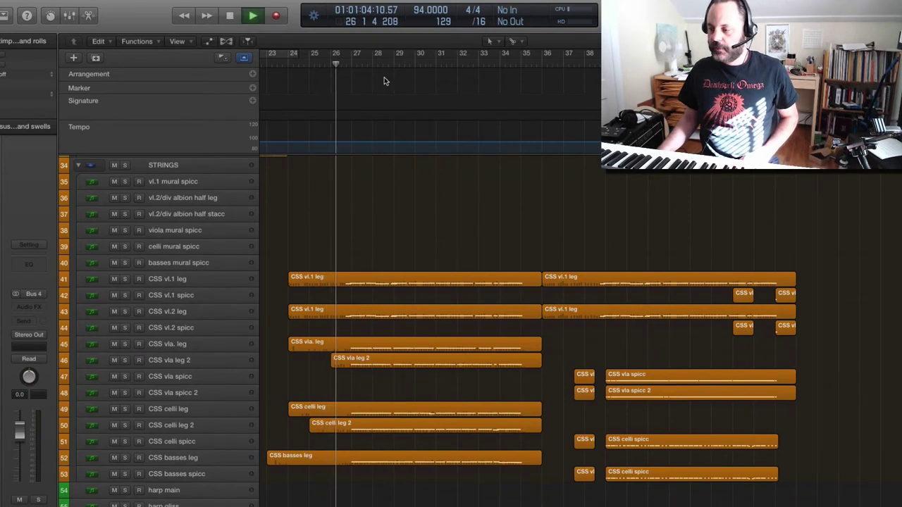
key("space")
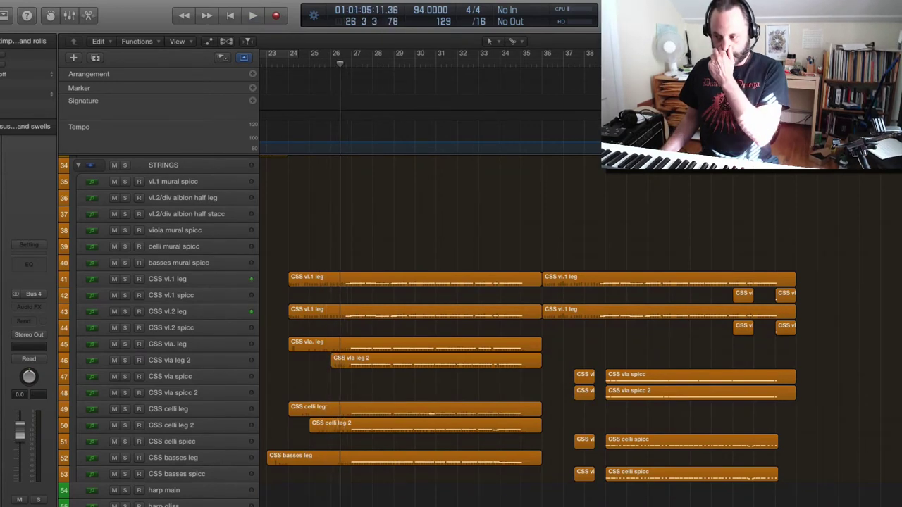
- Play the woodwind passage from about bar 53 to bar 59 and check its regions
scroll(493, 331, "right", 5)
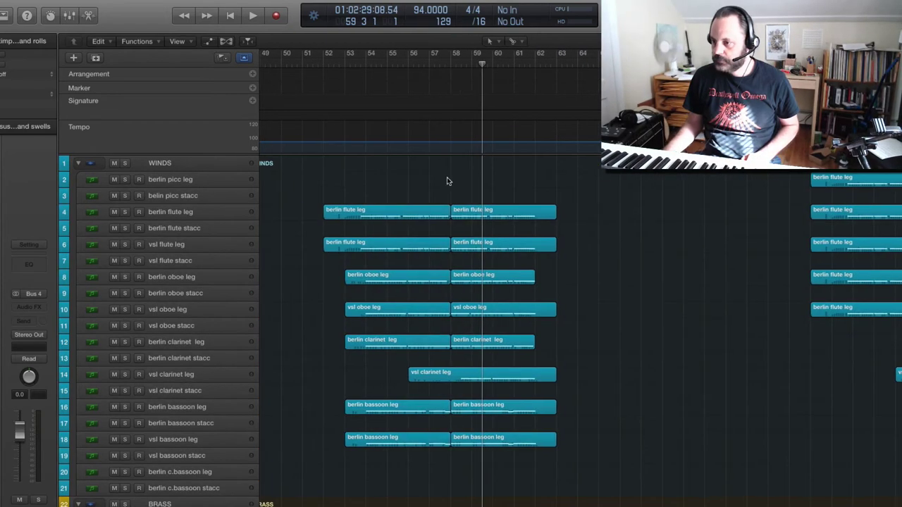
left_click(348, 61)
key("space")
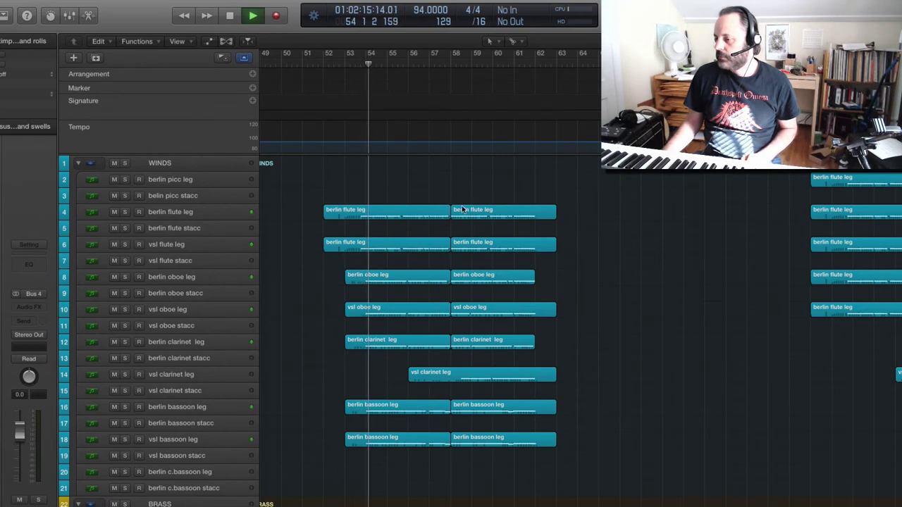
scroll(483, 239, "down", 2)
scroll(482, 239, "down", 3)
scroll(482, 234, "up", 4)
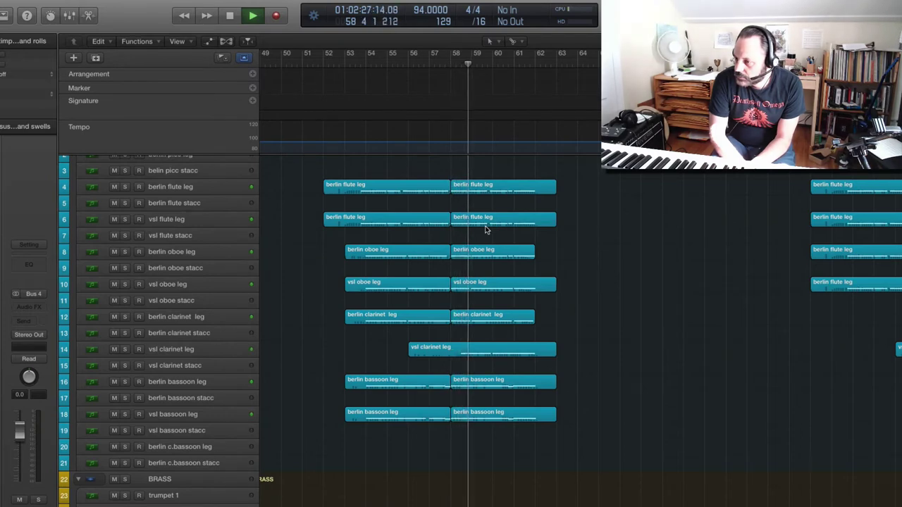
key("space")
- Listen to the string passage from bar 59 to bar 64, comparing it with the woodwind regions
scroll(573, 324, "down", 10)
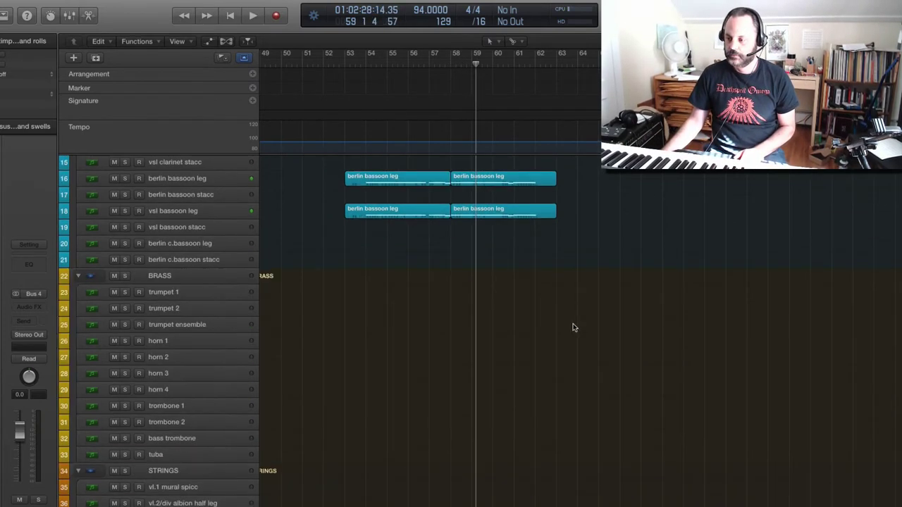
key("space")
scroll(578, 330, "up", 8)
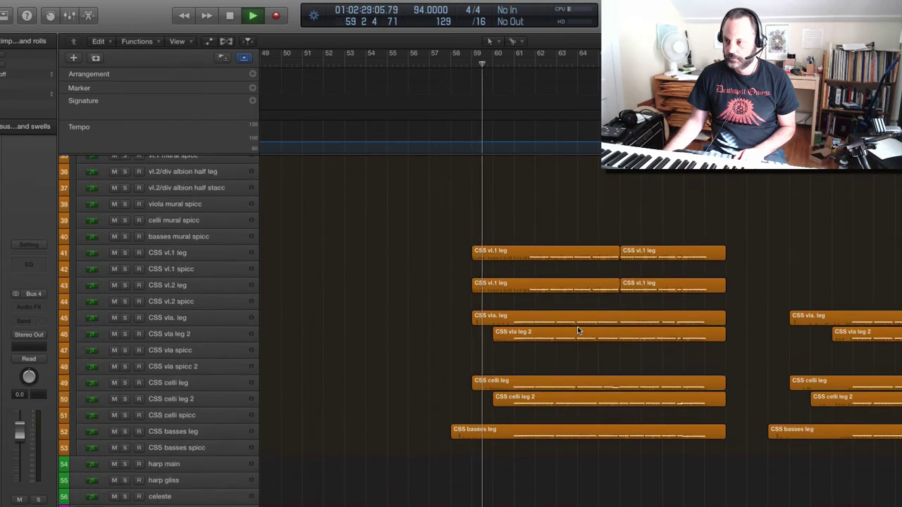
scroll(576, 330, "up", 5)
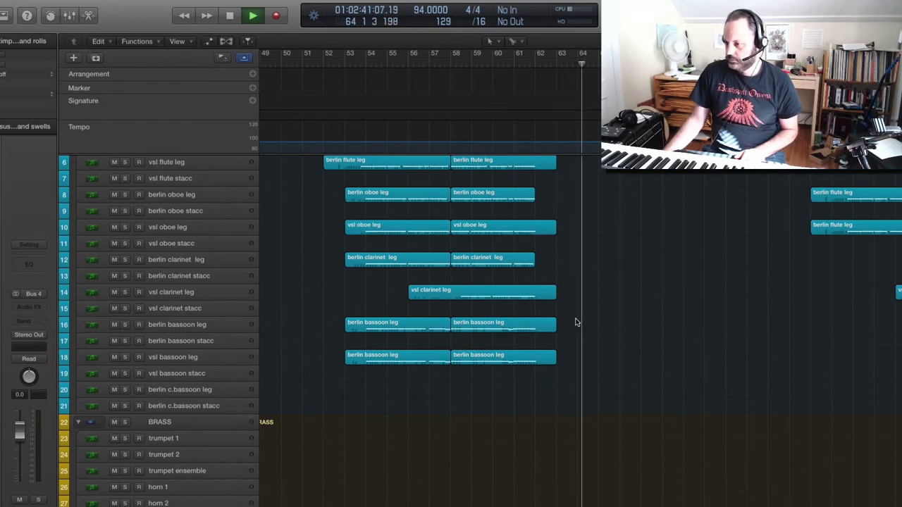
key("space")
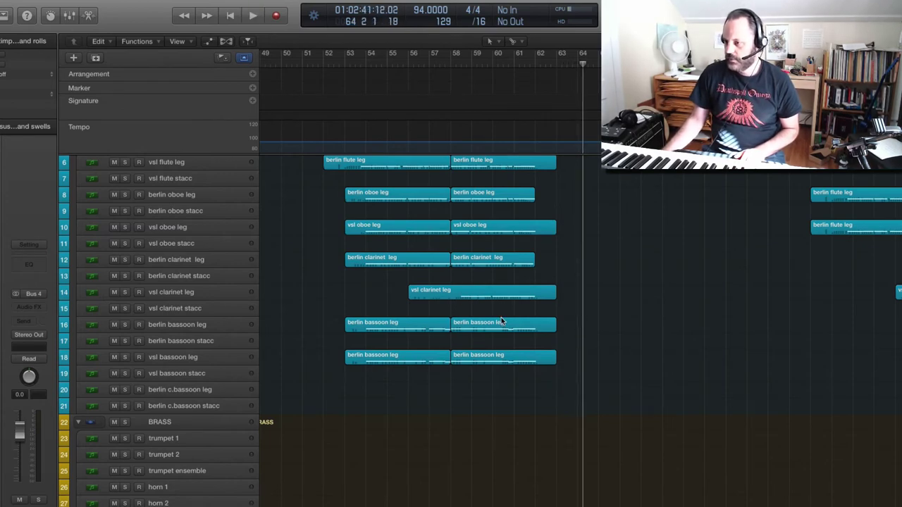
- Select all woodwind regions between bars 52 and 63 and copy them
scroll(501, 321, "down", 8)
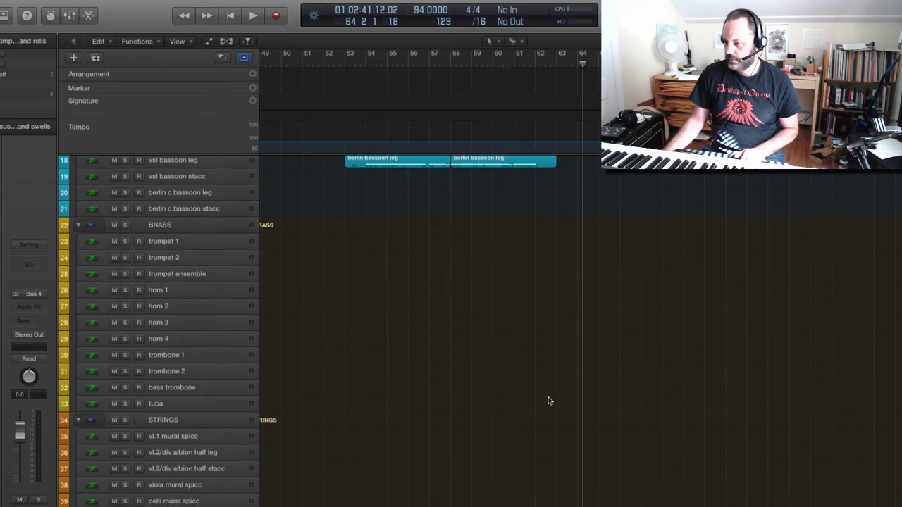
scroll(549, 398, "down", 9)
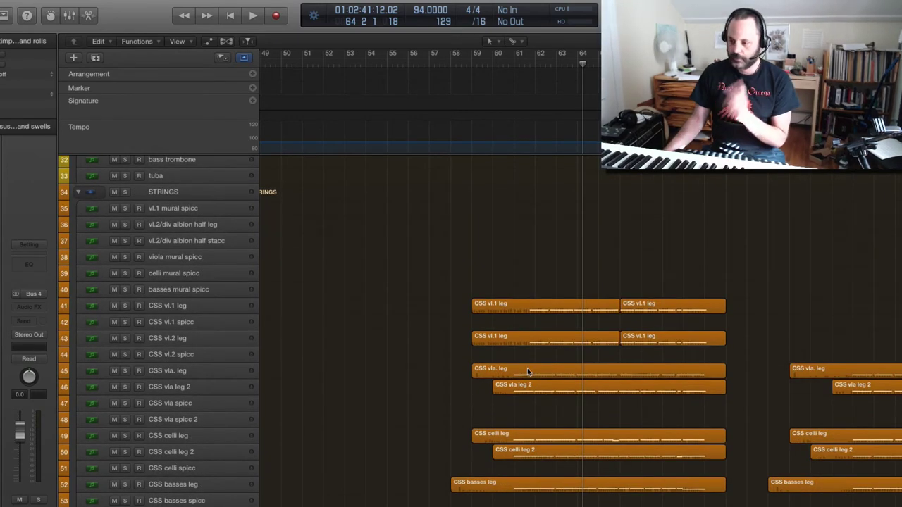
scroll(528, 369, "up", 15)
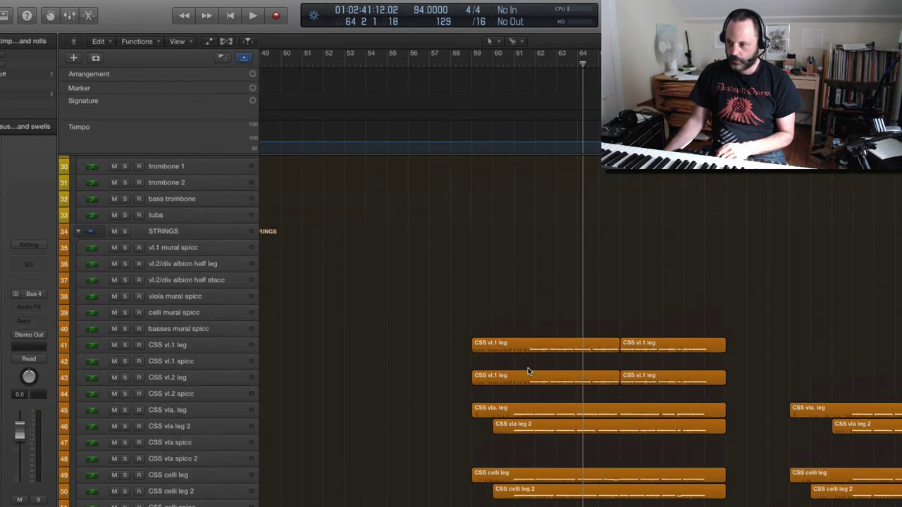
scroll(530, 372, "up", 3)
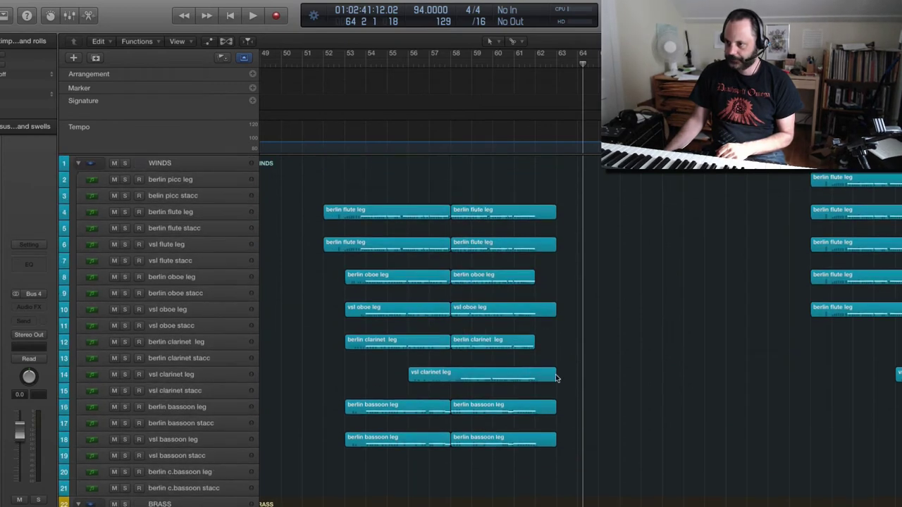
left_click_drag(346, 189, 543, 442)
left_click(71, 1)
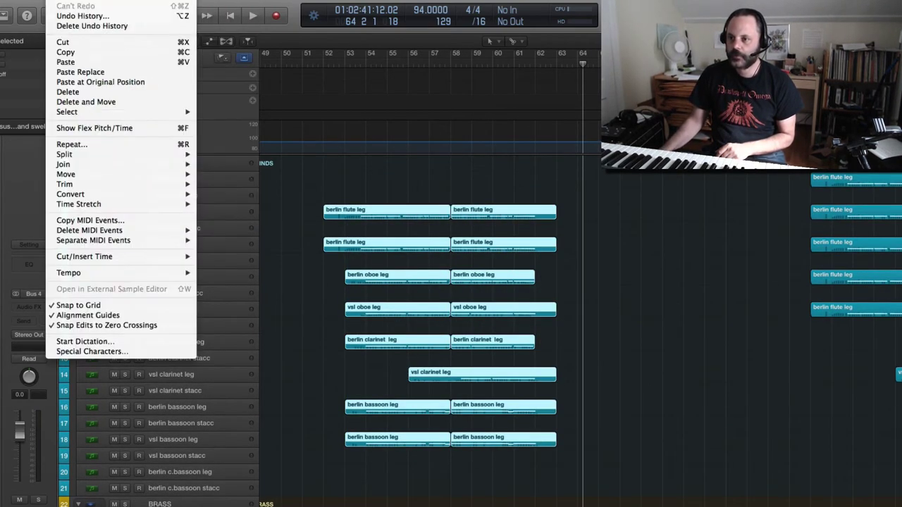
left_click(65, 52)
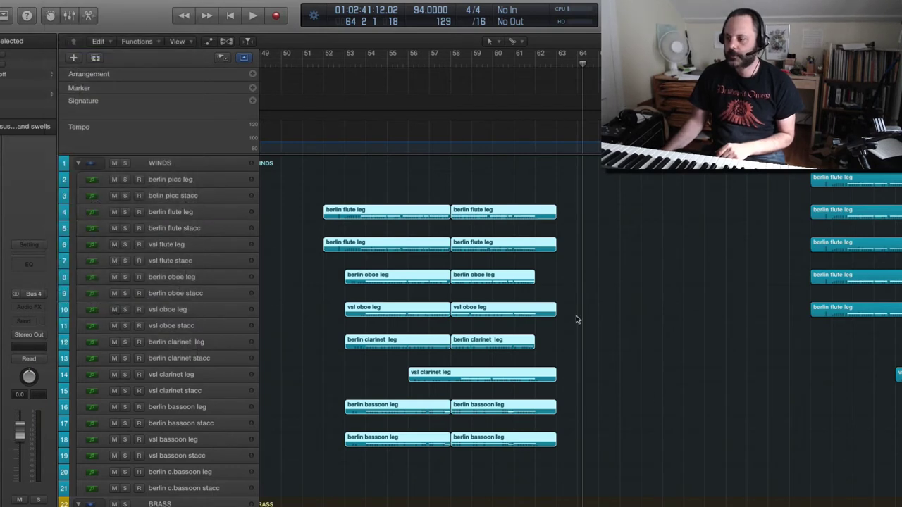
- Select all winds, brass, strings and percussion regions from bar 101 onward and move them 13 bars later
scroll(581, 317, "right", 15)
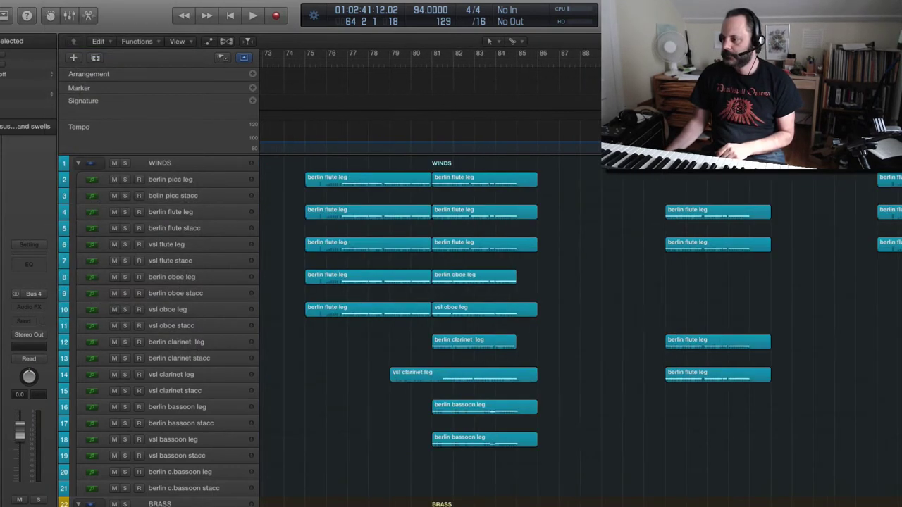
scroll(581, 317, "left", 2)
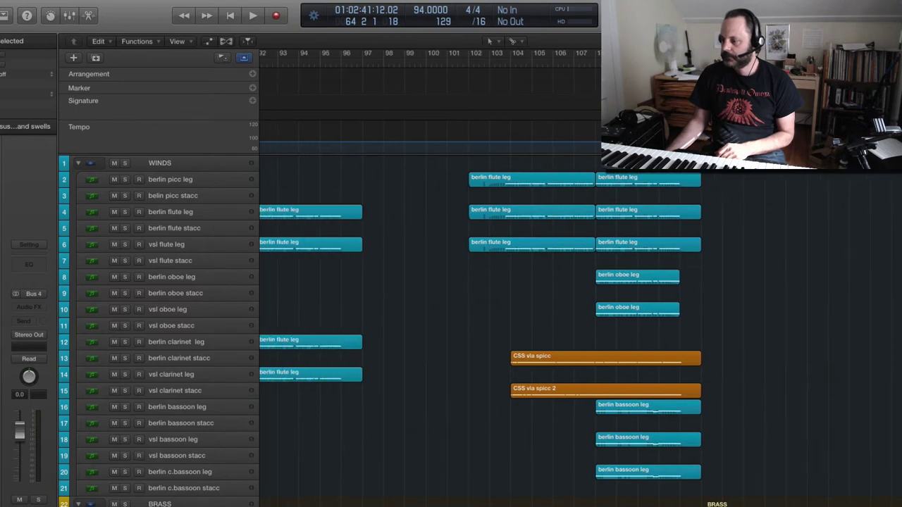
scroll(654, 414, "down", 10)
scroll(654, 419, "up", 6)
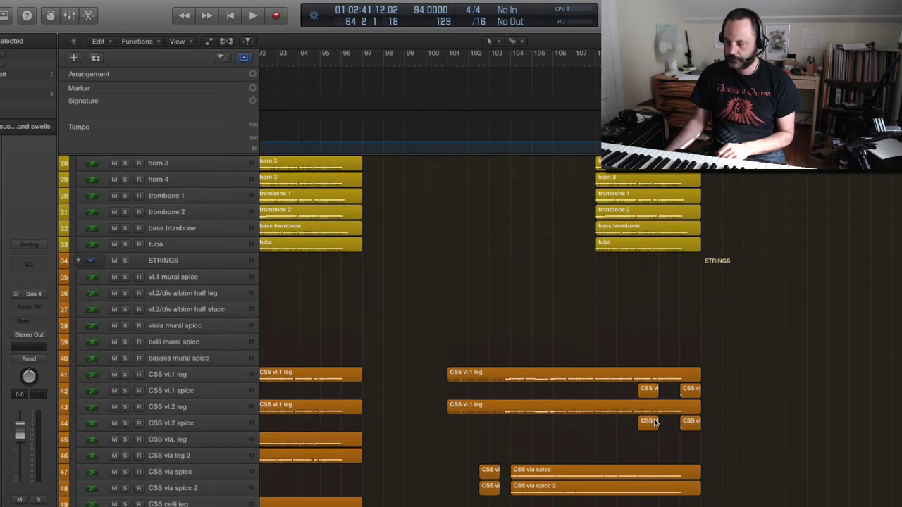
scroll(654, 418, "up", 5)
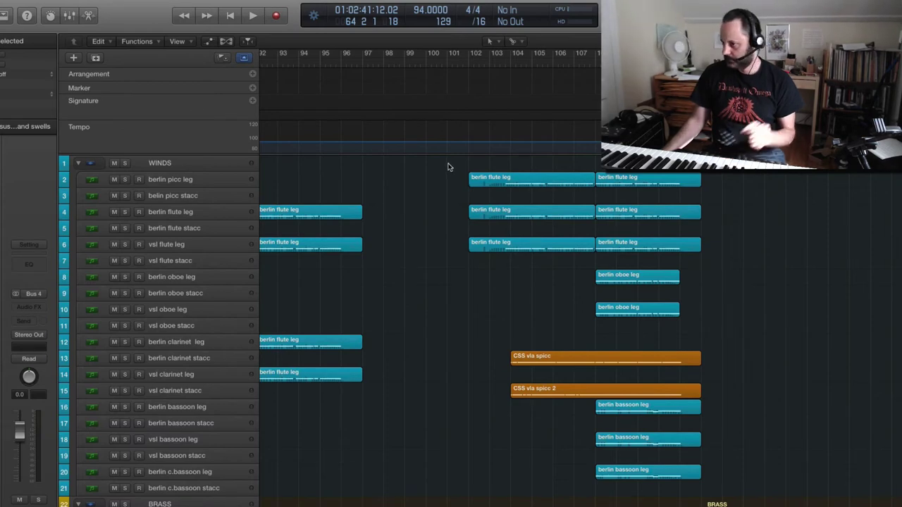
left_click_drag(456, 162, 635, 504)
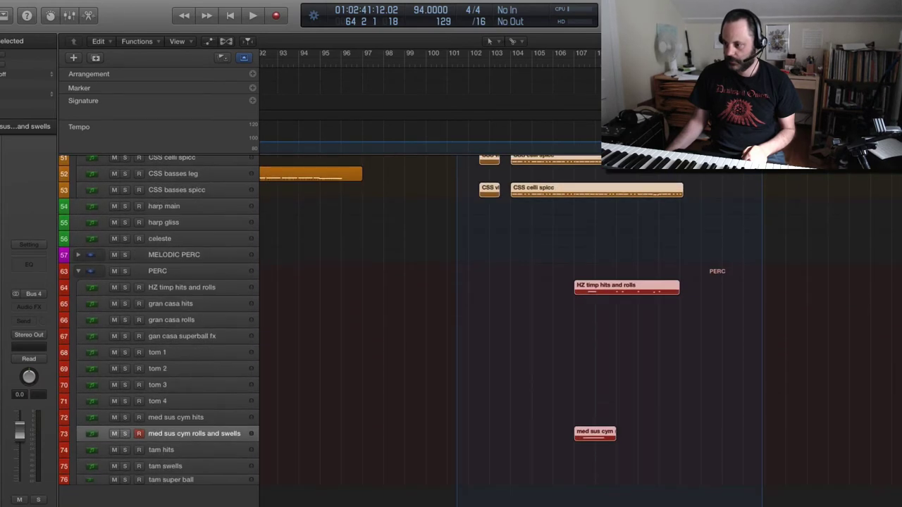
left_click_drag(758, 505, 758, 505)
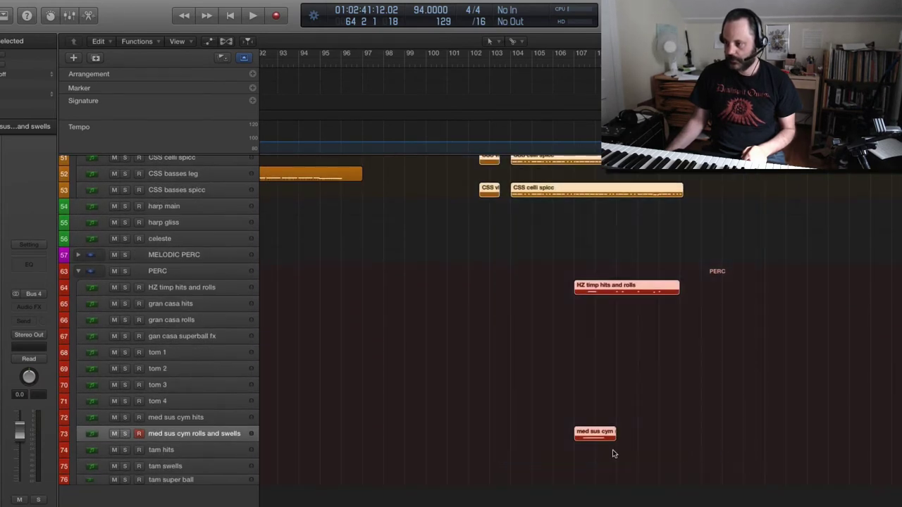
left_click_drag(593, 438, 864, 437)
- Paste the copied woodwind regions at bar 98 on the winds tracks and deselect them
scroll(703, 409, "up", 10)
scroll(703, 409, "up", 3)
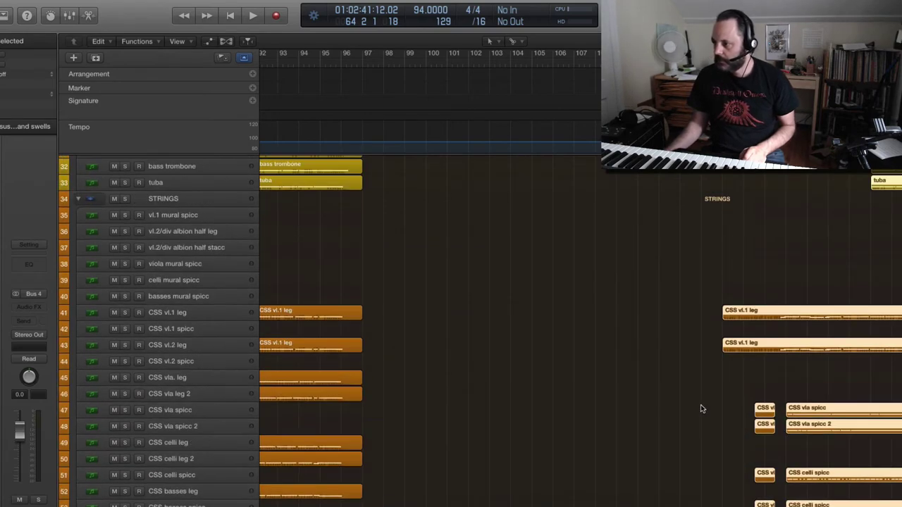
scroll(701, 409, "up", 20)
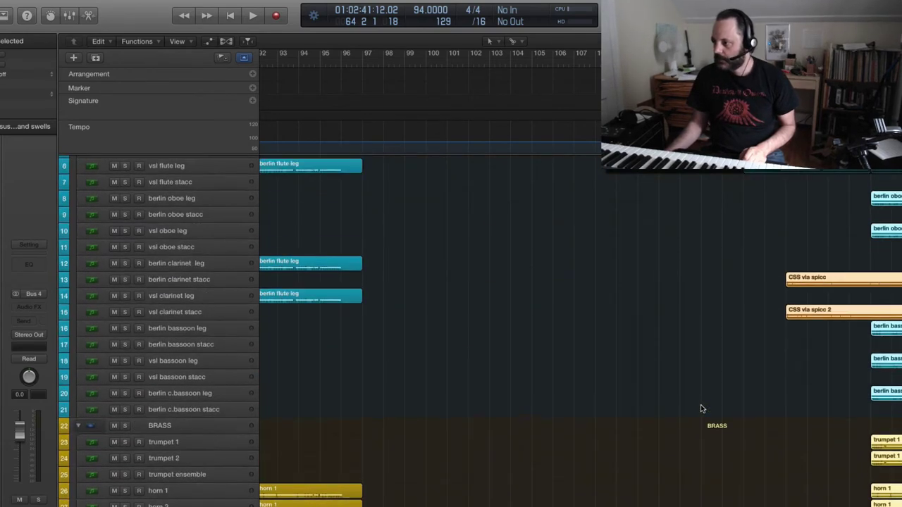
left_click(381, 66)
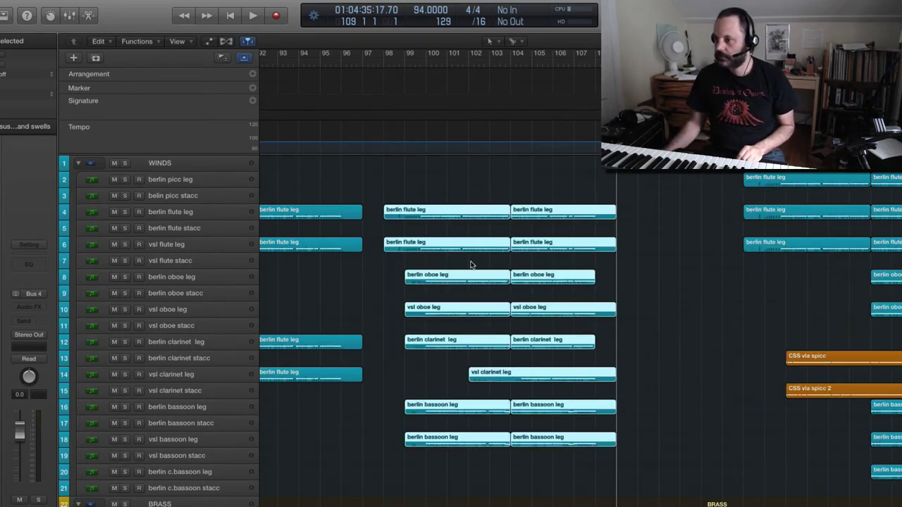
left_click(663, 252)
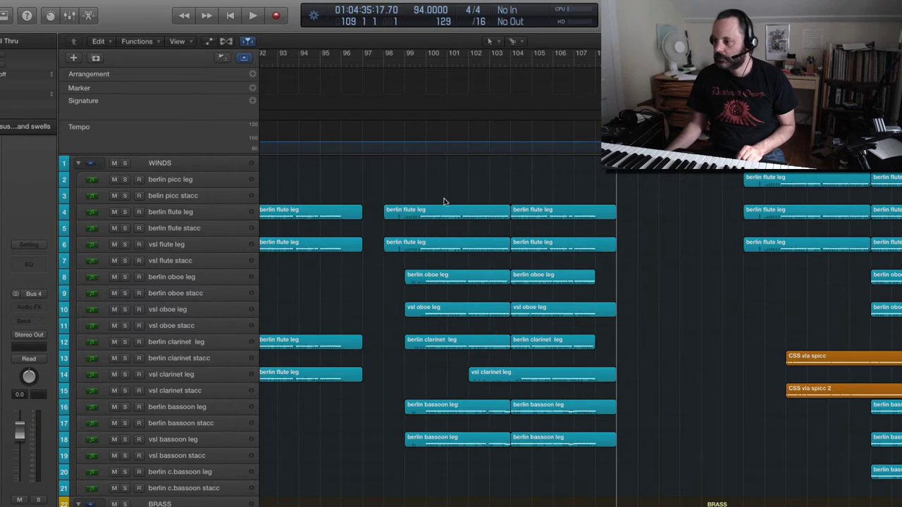
- Move the copied woodwind passage 8 bars later to bar 106 and check where its flute regions overlap the following section
left_click_drag(444, 203, 743, 438)
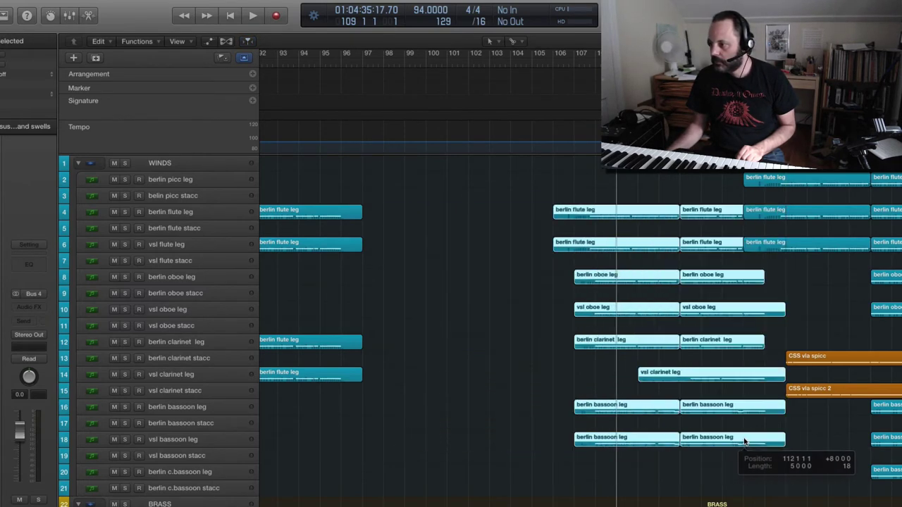
left_click(790, 281)
left_click(733, 217)
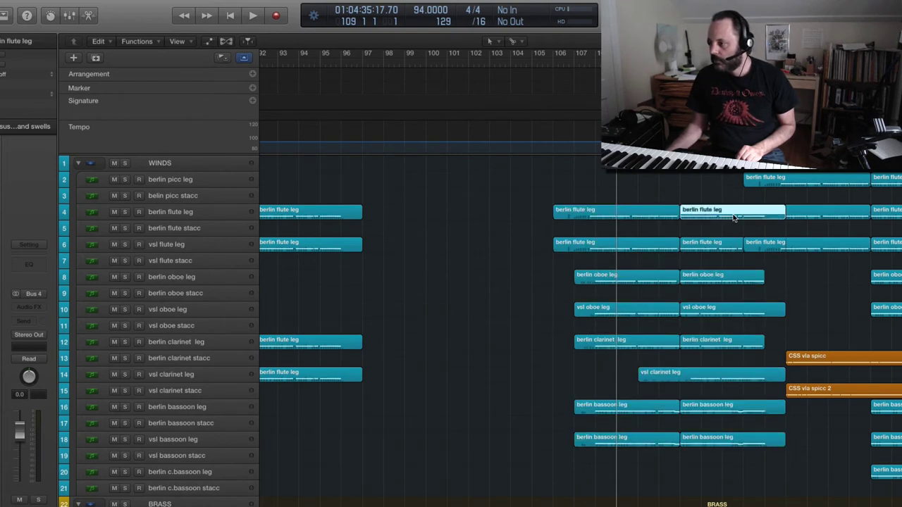
left_click(799, 219)
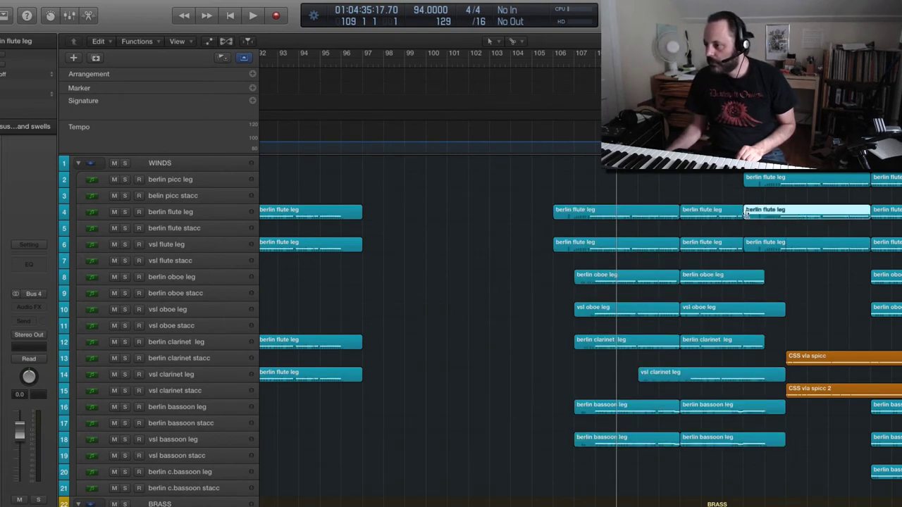
left_click(788, 282)
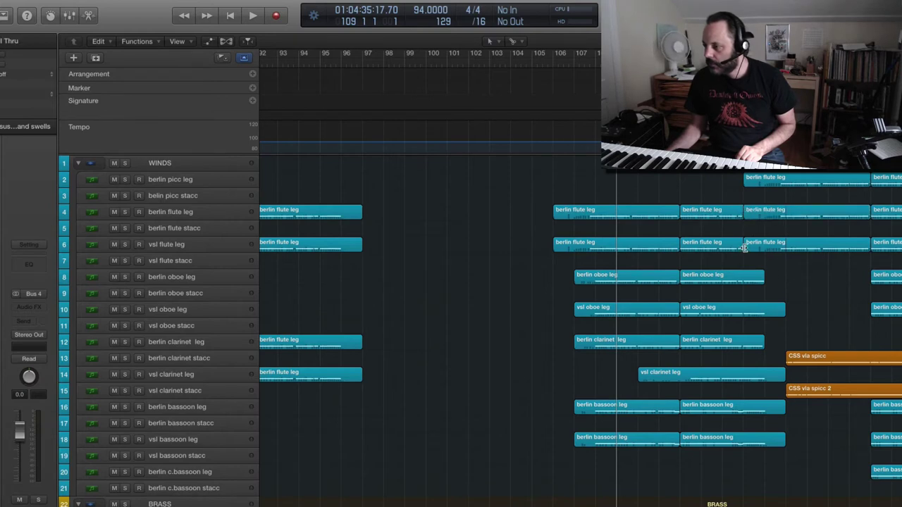
- Trim the starts of the overlapped flute regions on the berlin flute leg and vsl flute leg tracks to about the middle of bar 116
left_click_drag(743, 248, 776, 248)
left_click(761, 215)
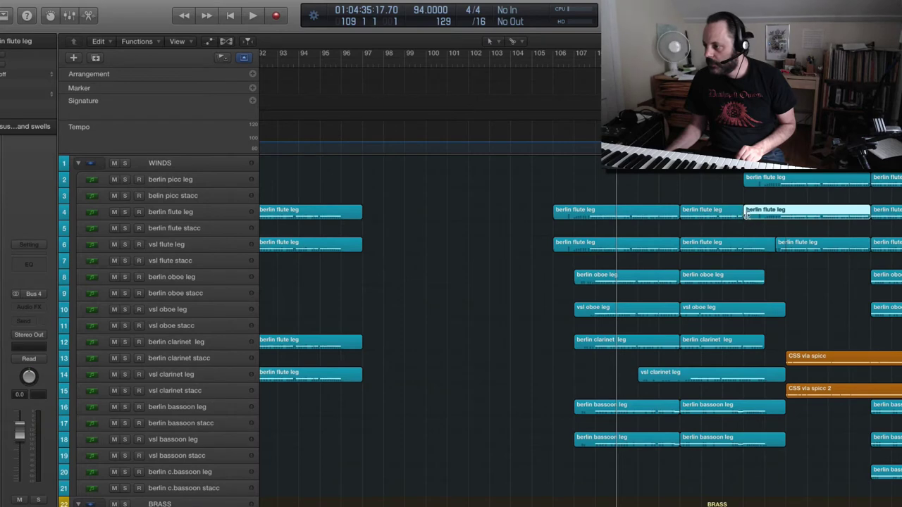
left_click_drag(745, 215, 775, 216)
- Try the copied woodwind passage slightly later, return it to bar 106, and listen to it from bar 107
left_click_drag(536, 205, 735, 439)
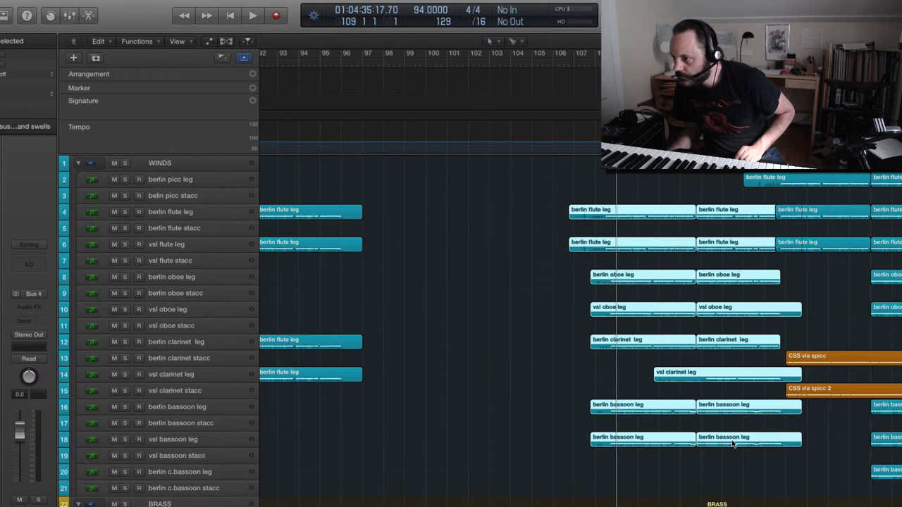
left_click_drag(733, 441, 719, 442)
left_click(578, 62)
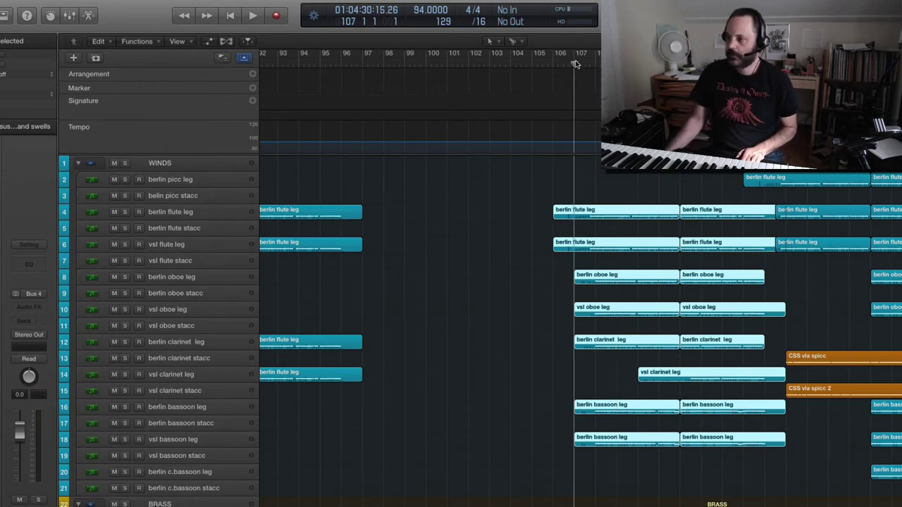
key("space")
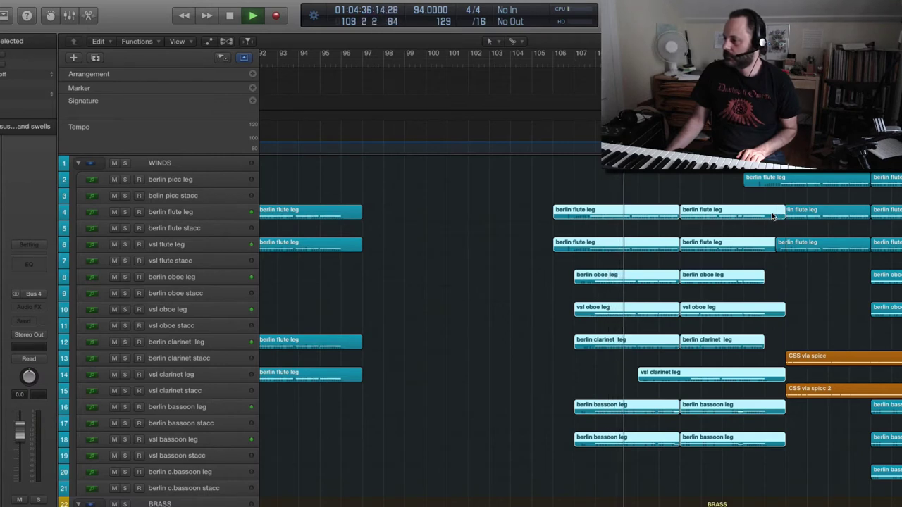
left_click(797, 215)
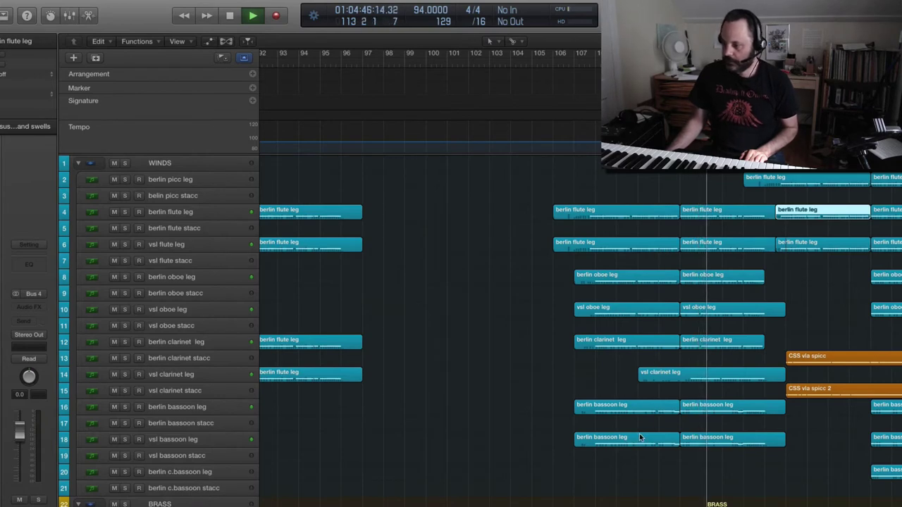
key("space")
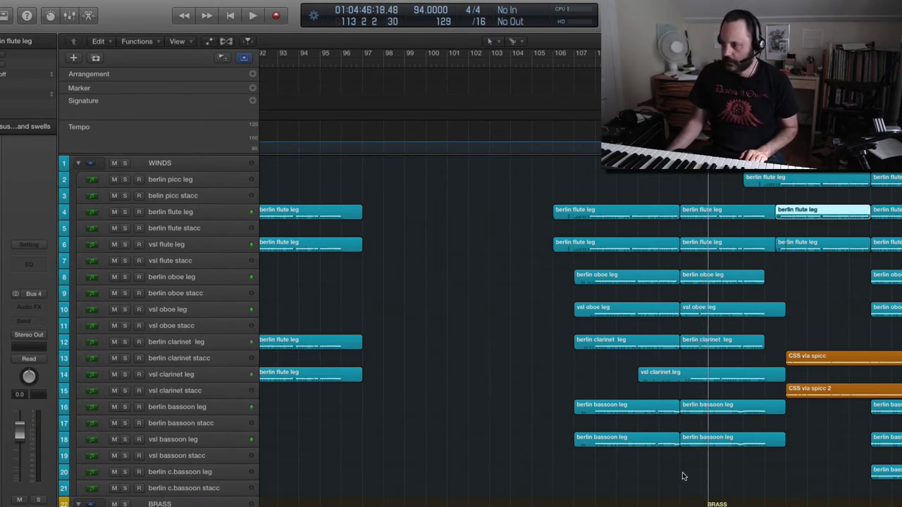
- Move the copied woodwind passage one bar later to start at bar 107 and play the transition into the final section
left_click_drag(654, 477, 681, 196)
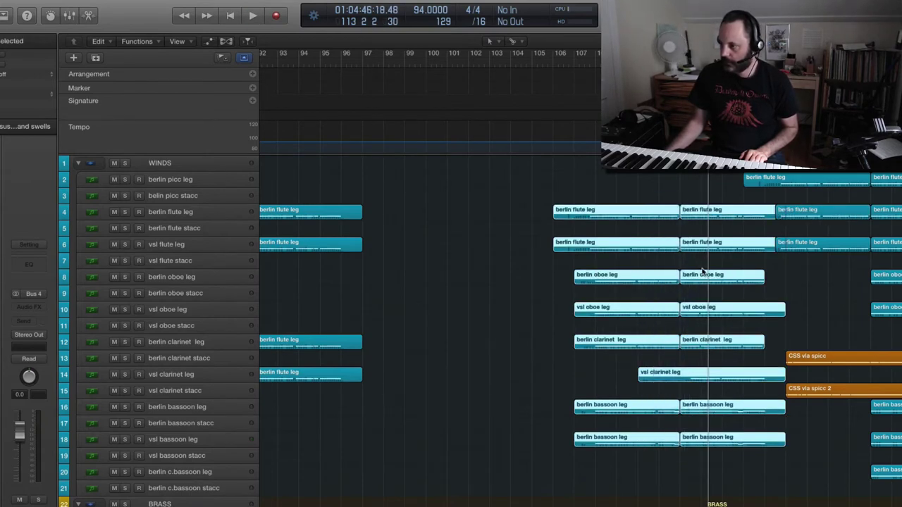
left_click_drag(698, 448, 719, 444)
key("space")
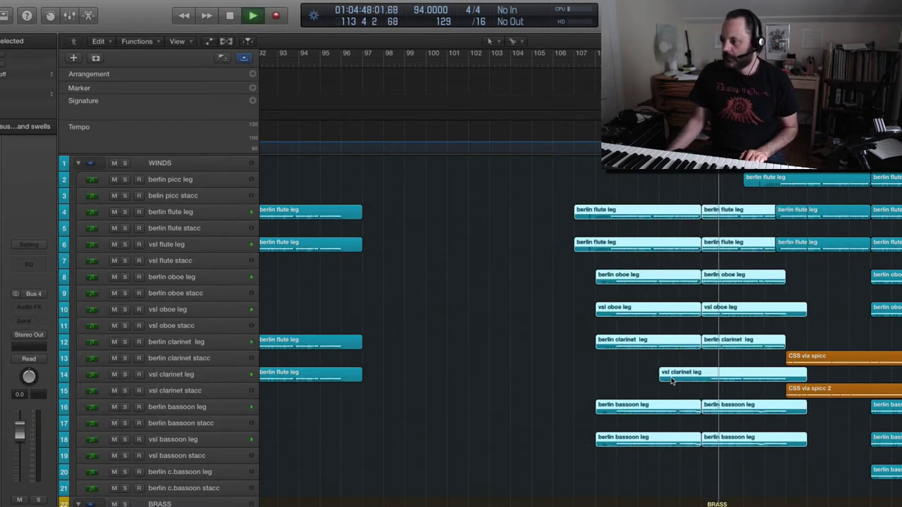
left_click(815, 293)
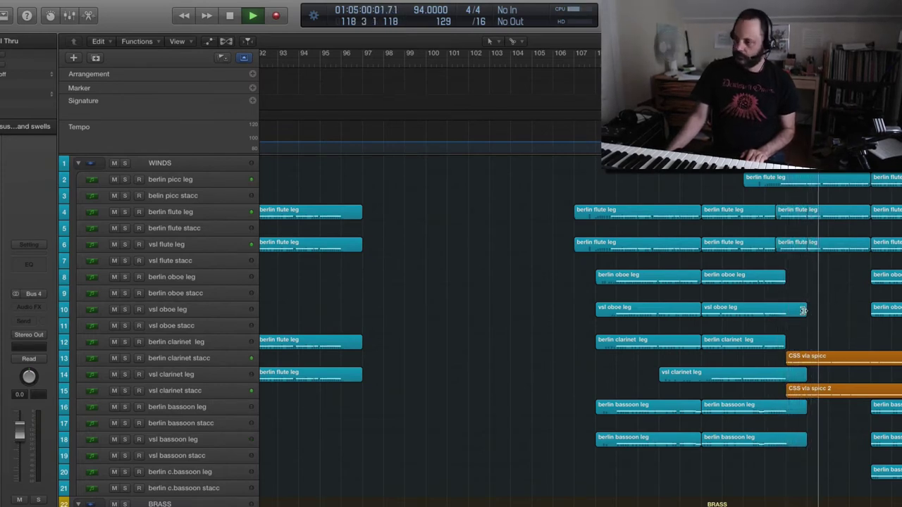
scroll(803, 310, "down", 5)
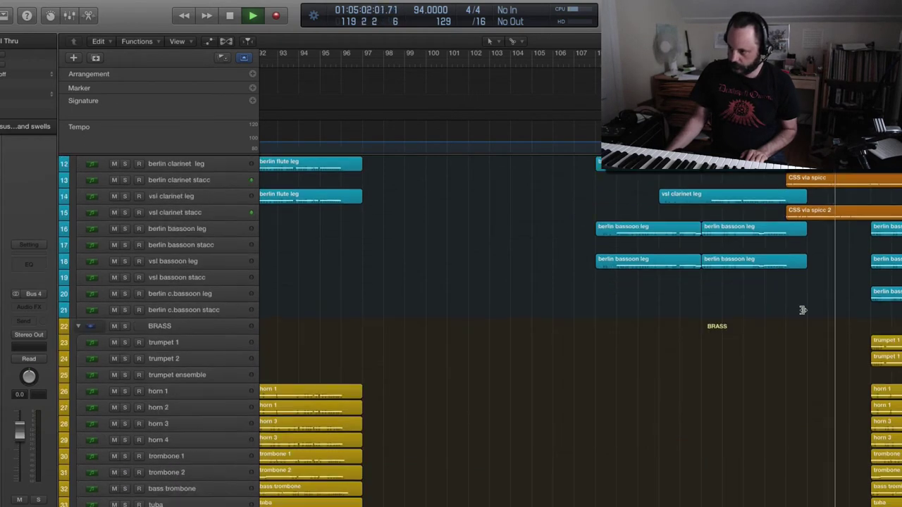
key("space")
- Select the CSS viola, celli and basses legato regions between bars 58 and 70 and copy them
scroll(802, 313, "down", 8)
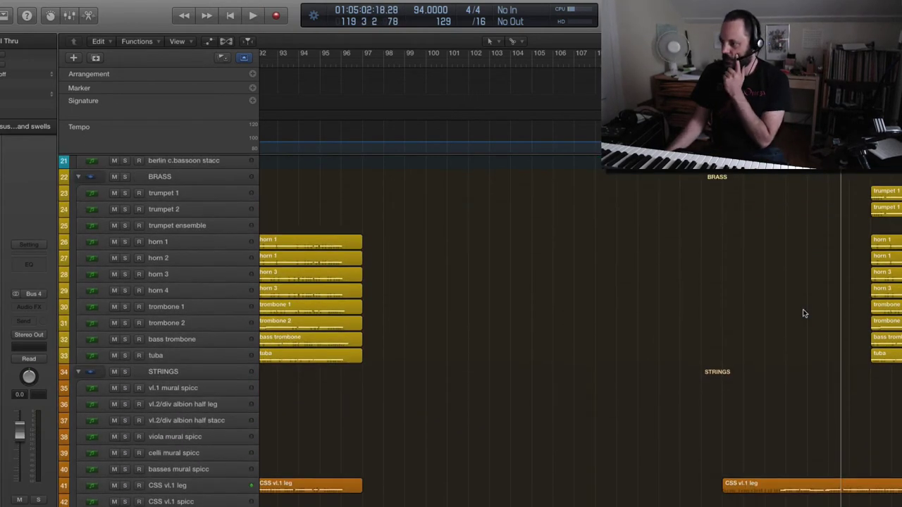
scroll(803, 313, "down", 3)
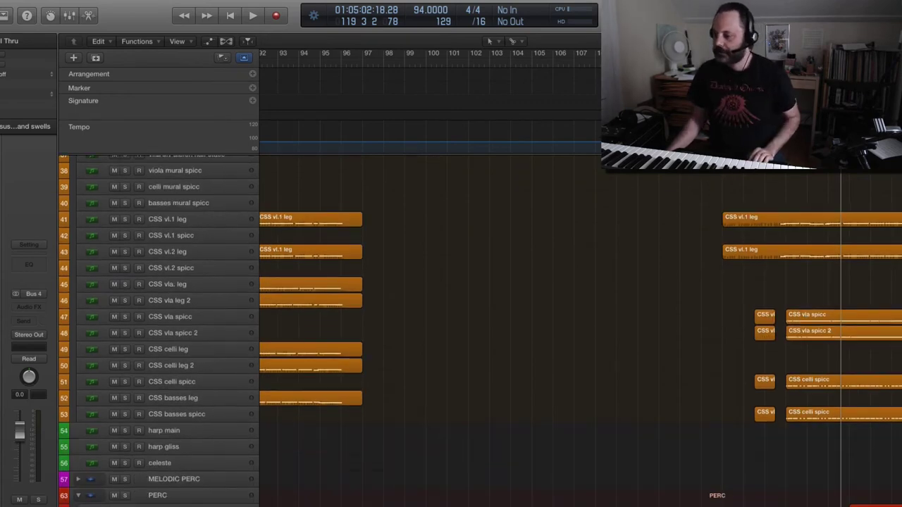
scroll(639, 505, "left", 10)
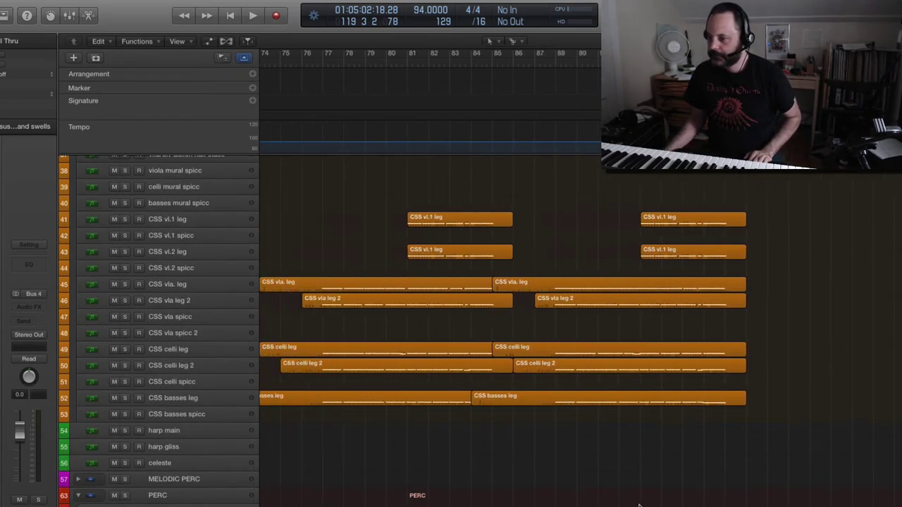
scroll(640, 504, "left", 10)
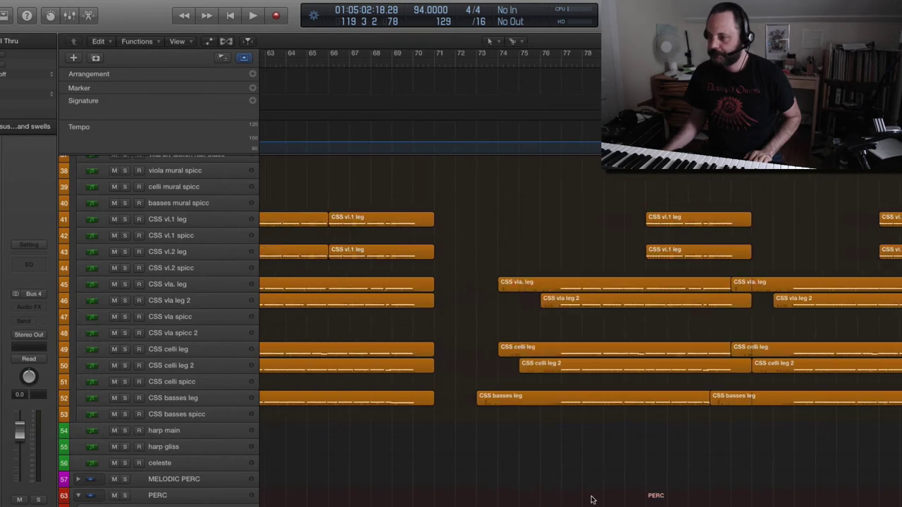
scroll(591, 500, "left", 10)
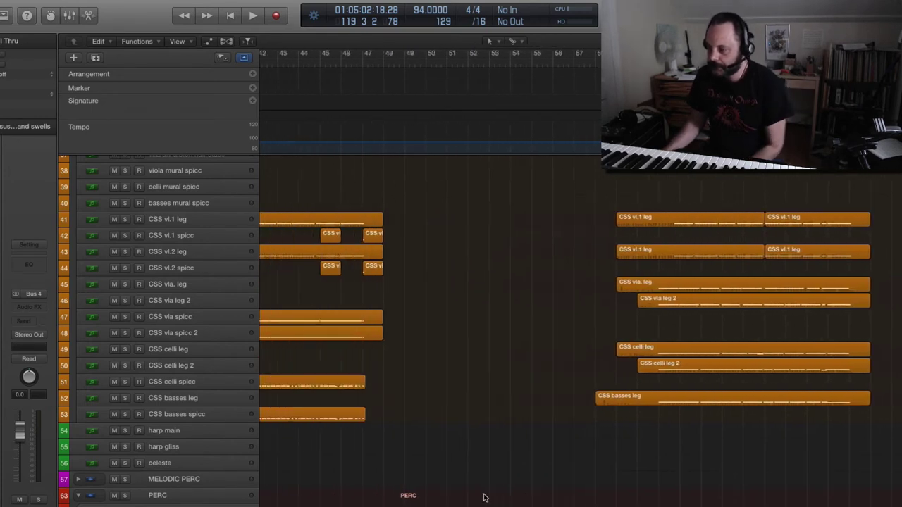
scroll(484, 498, "right", 10)
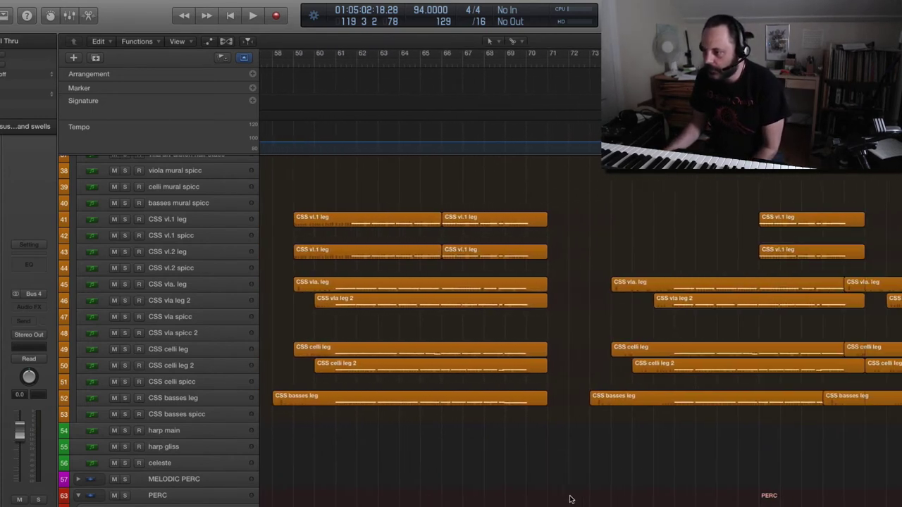
scroll(571, 499, "right", 1)
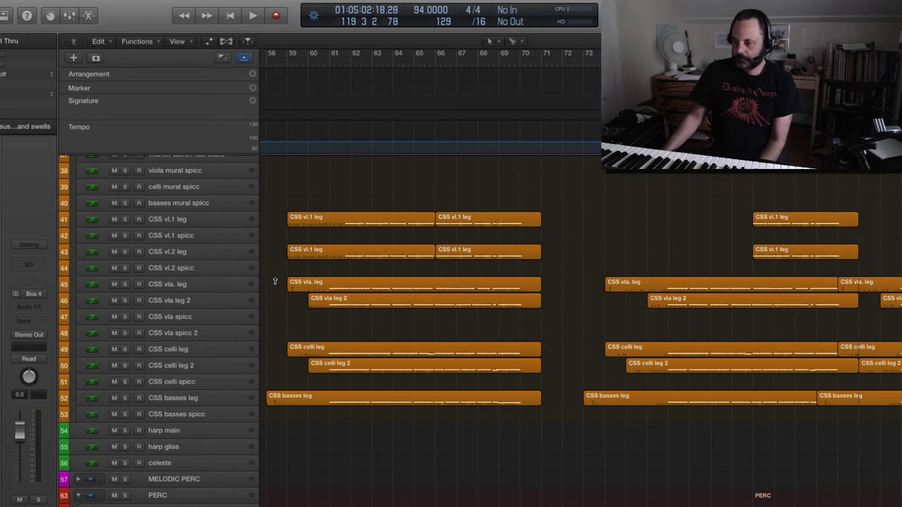
left_click_drag(272, 280, 376, 408)
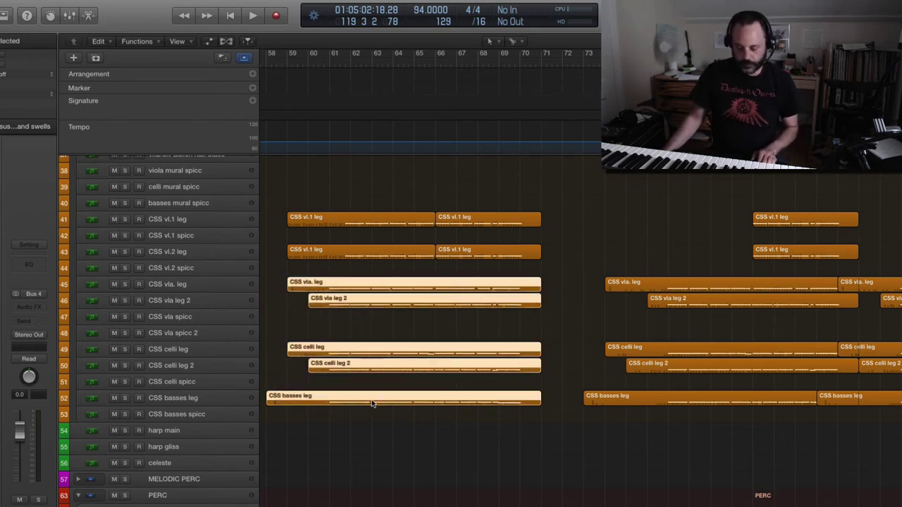
left_click_drag(474, 407, 353, 460)
left_click_drag(278, 282, 404, 387)
right_click(406, 399)
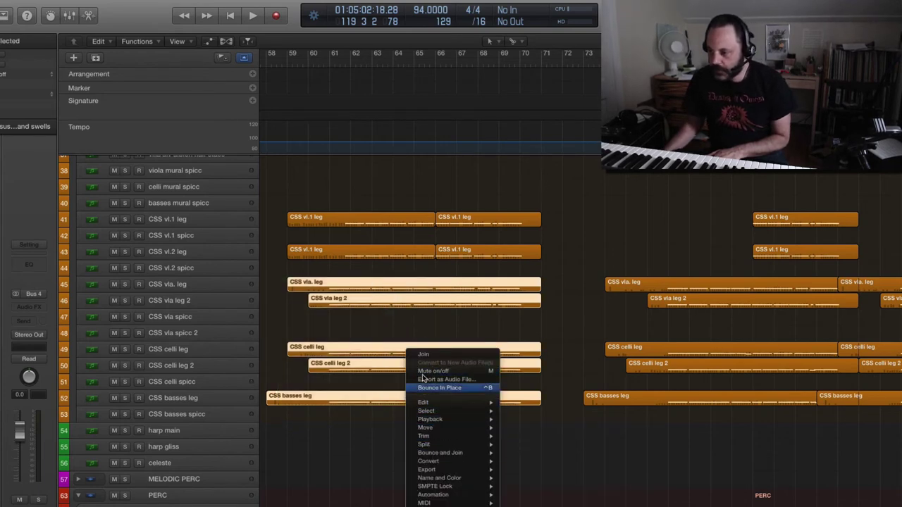
left_click(325, 446)
left_click(67, 1)
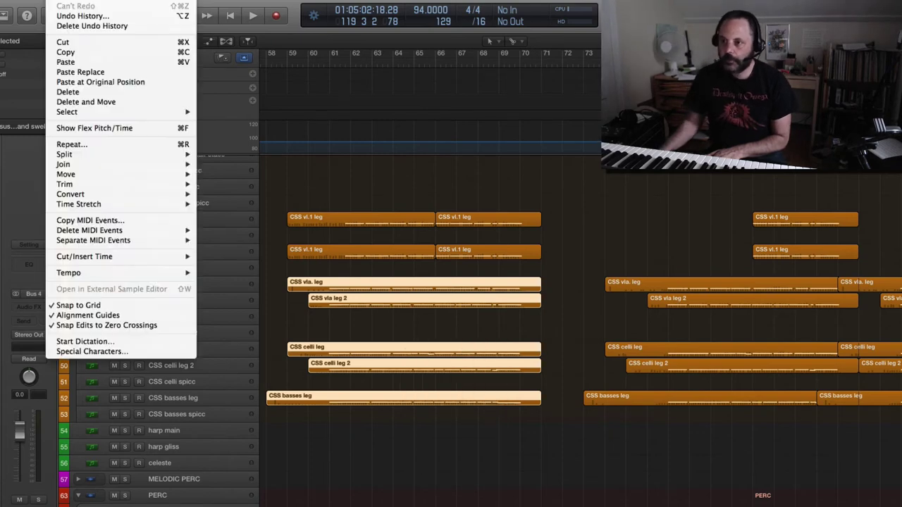
left_click(67, 52)
- Paste the copied low string regions at bar 105 and deselect them
scroll(581, 324, "right", 15)
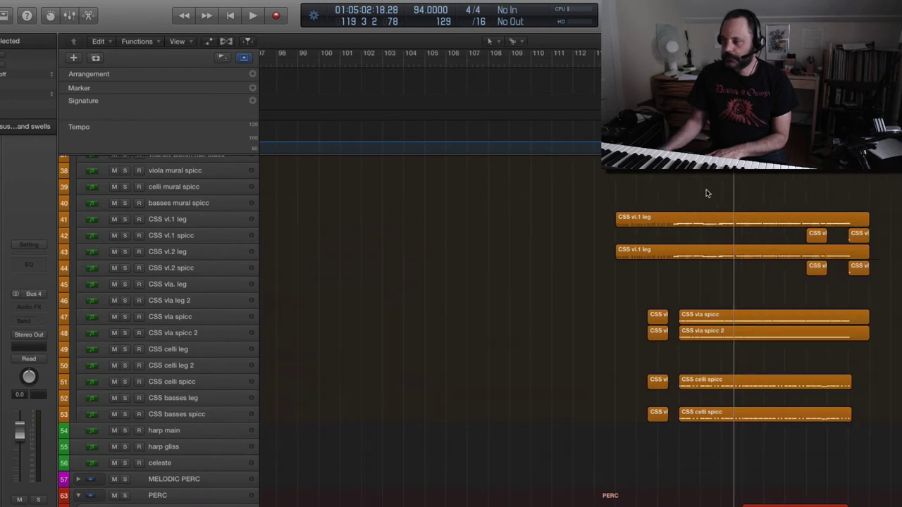
left_click(425, 64)
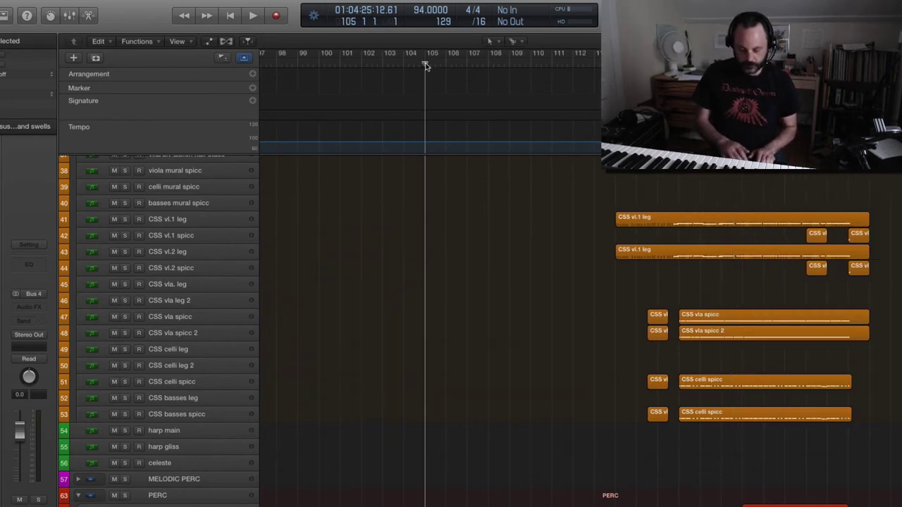
key("super+v")
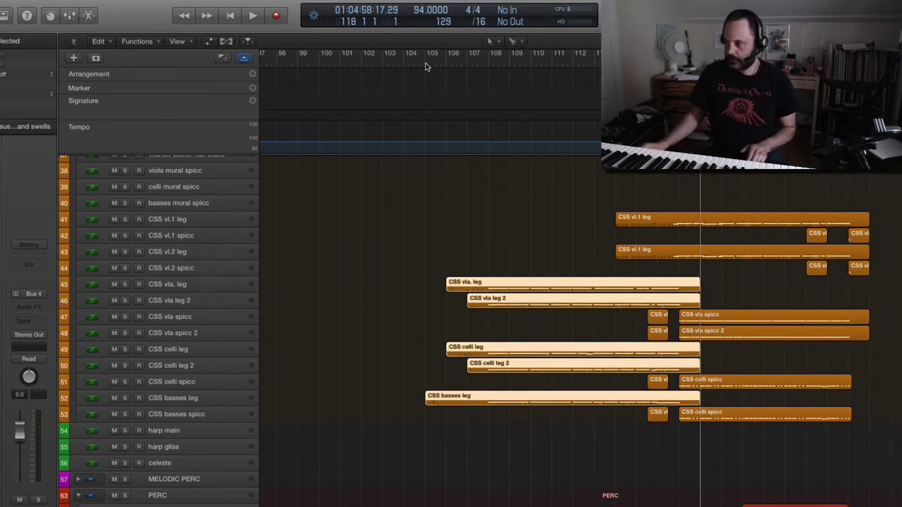
left_click(575, 269)
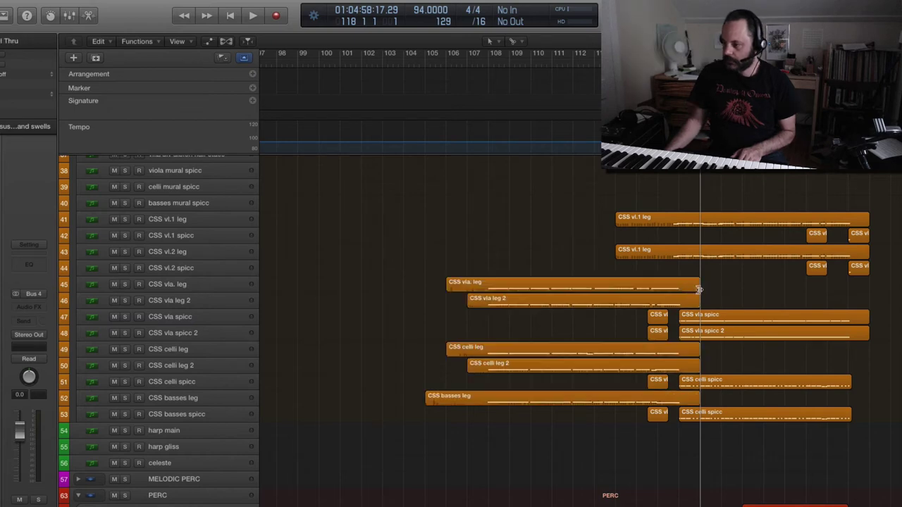
- Select the five pasted viola, celli and basses legato regions and trim their ends back to about bar 109
left_click(634, 284)
left_click(678, 301, "shift")
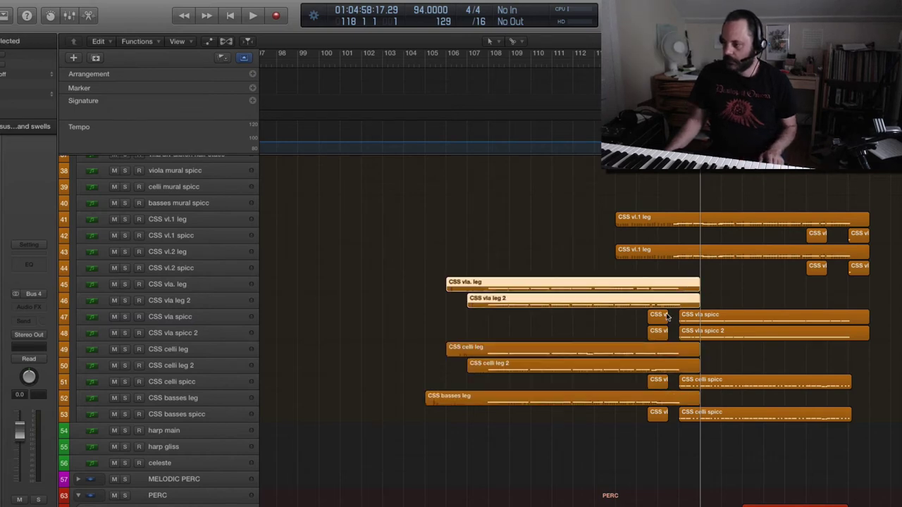
left_click(645, 349, "shift")
left_click(636, 369, "shift")
left_click(666, 399, "shift")
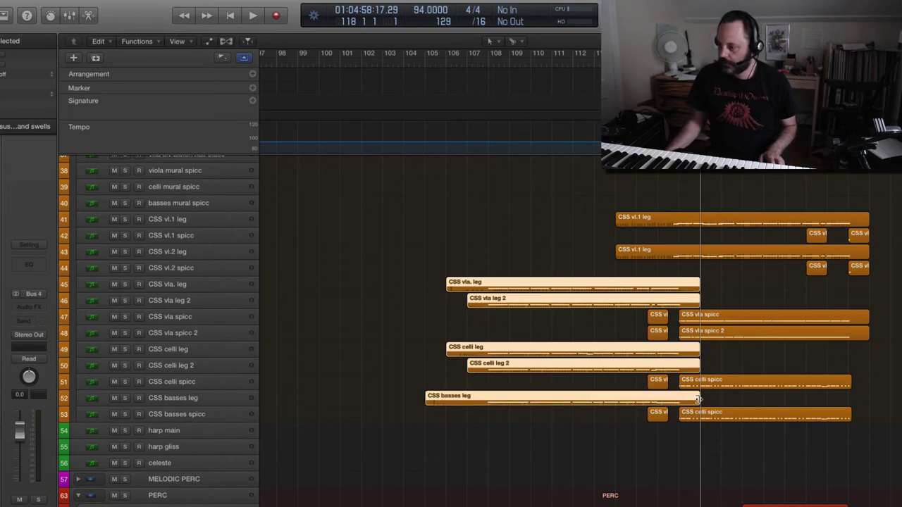
left_click_drag(697, 399, 508, 396)
- Listen to the shortened low string regions together with the woodwinds from bar 107 to bar 110
left_click(470, 69)
key("space")
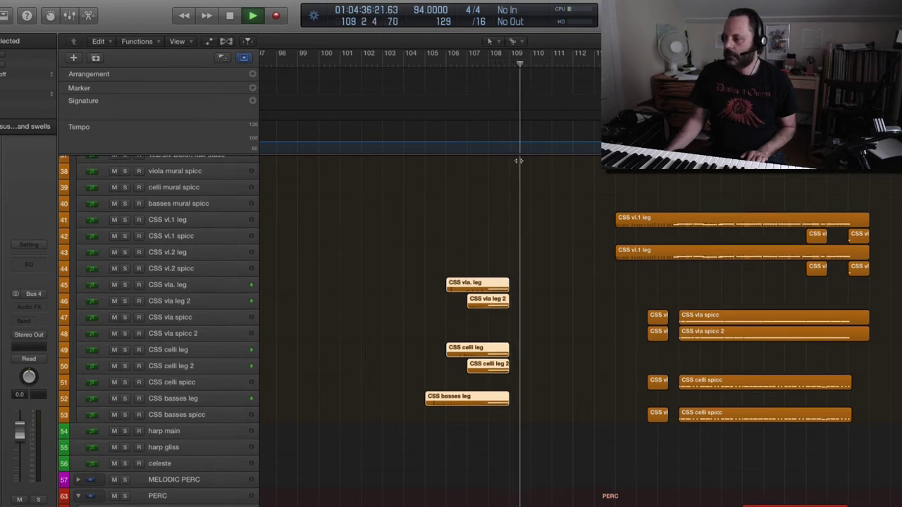
scroll(517, 161, "up", 10)
scroll(519, 177, "down", 10)
key("space")
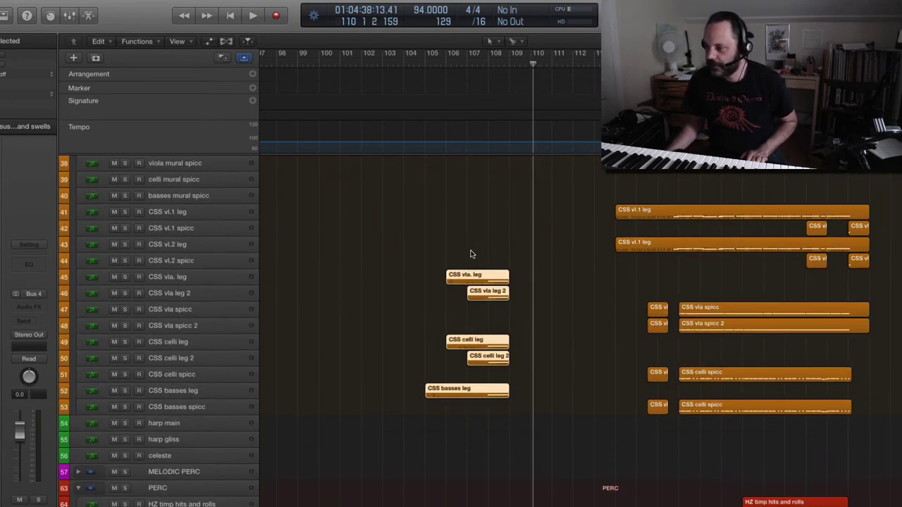
- Move the shortened low string regions 8 bars later so the basses start at bar 113, and play through the final section
left_click_drag(499, 398, 661, 396)
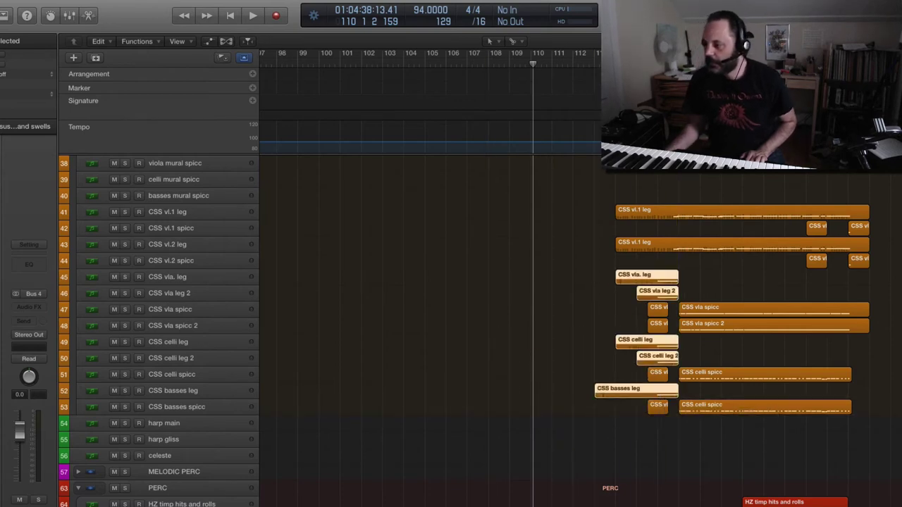
key("space")
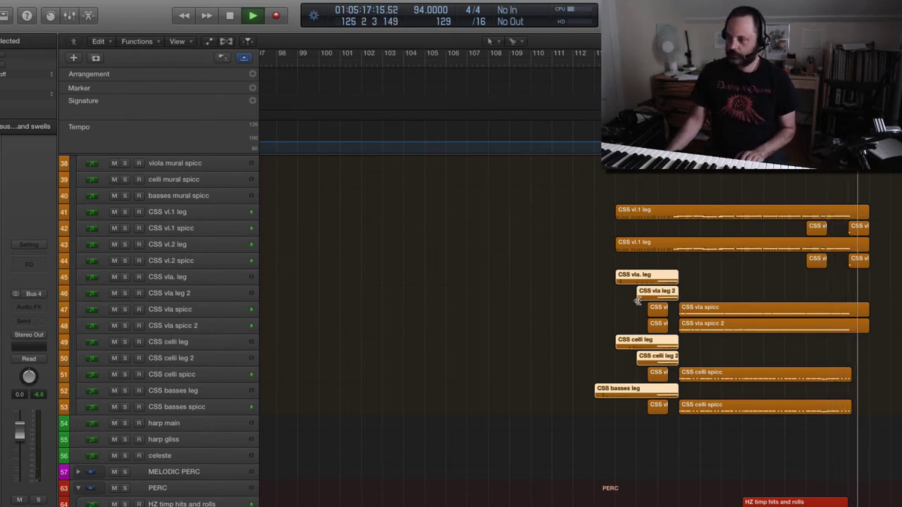
key("space")
scroll(637, 312, "up", 5)
scroll(635, 307, "up", 8)
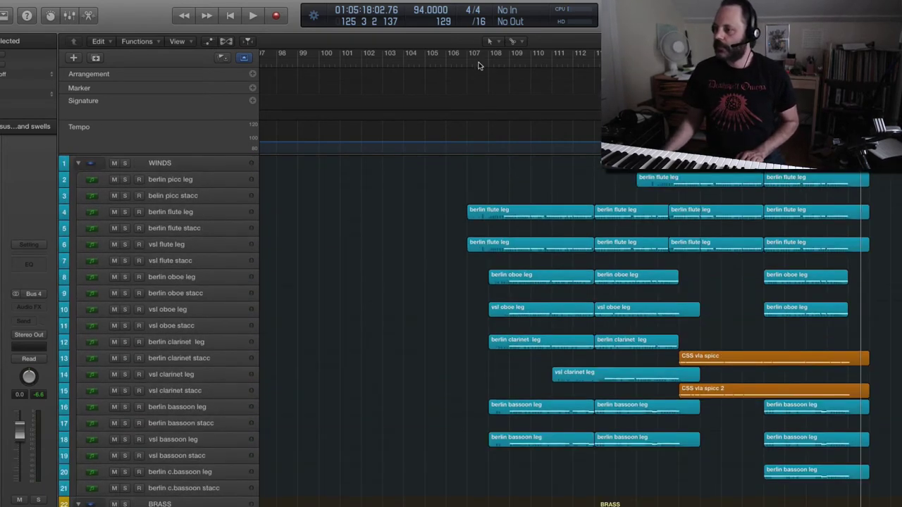
- Play the transition from bar 107 to about bar 119 and stop
left_click(478, 65)
key("space")
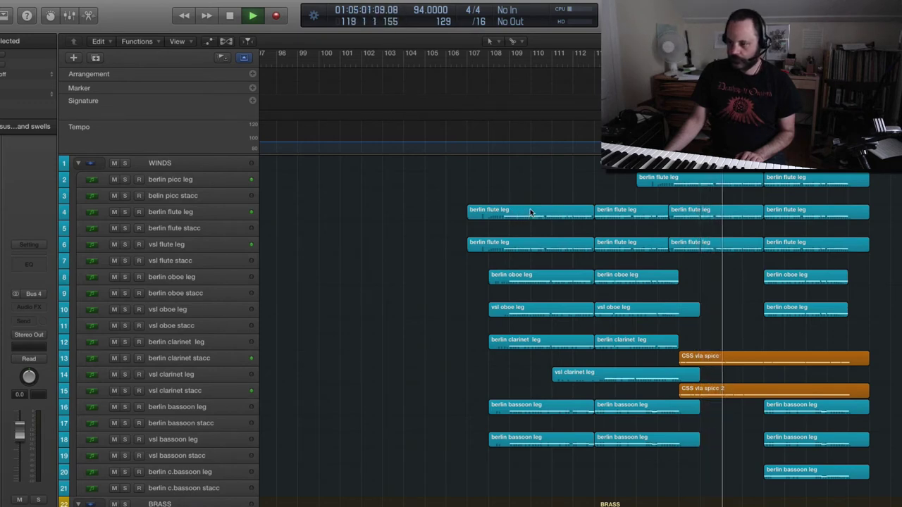
key("space")
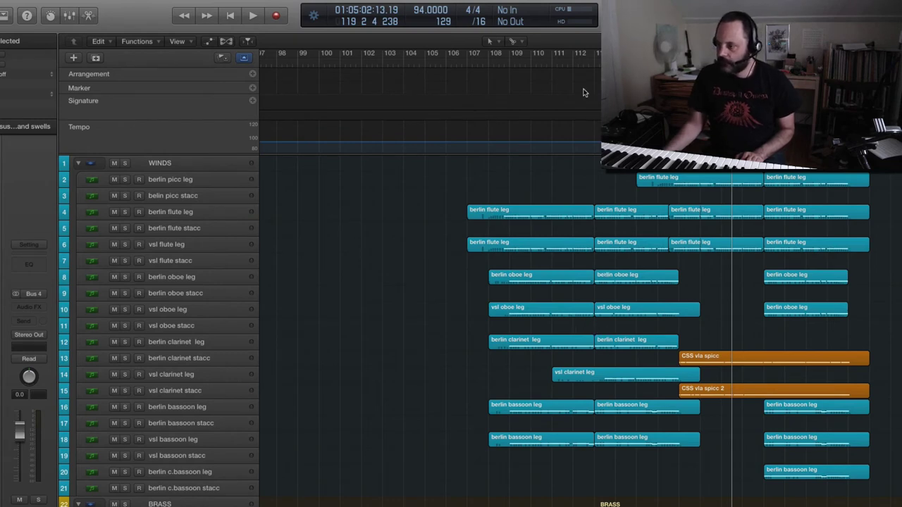
- Place the playhead at bar 112, beat 3, and try out a melody on horn 1, then on trumpet 1
left_click(585, 64)
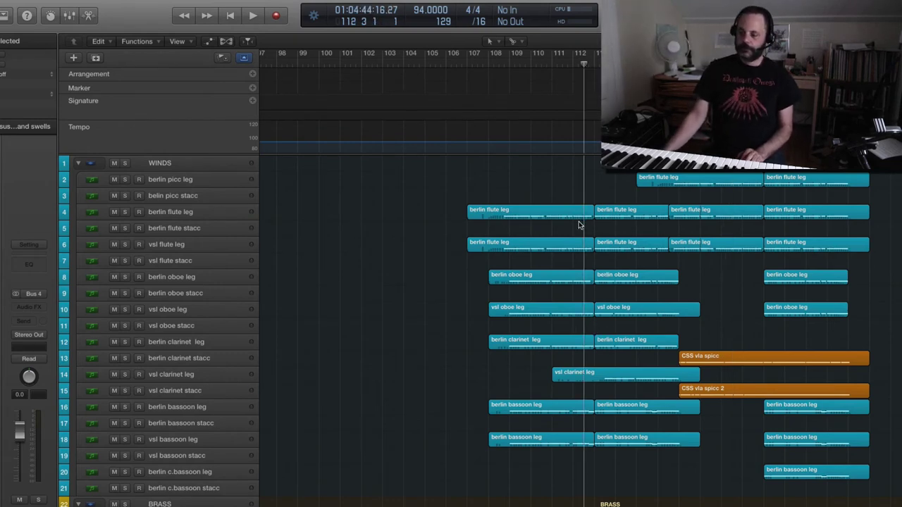
scroll(451, 354, "down", 8)
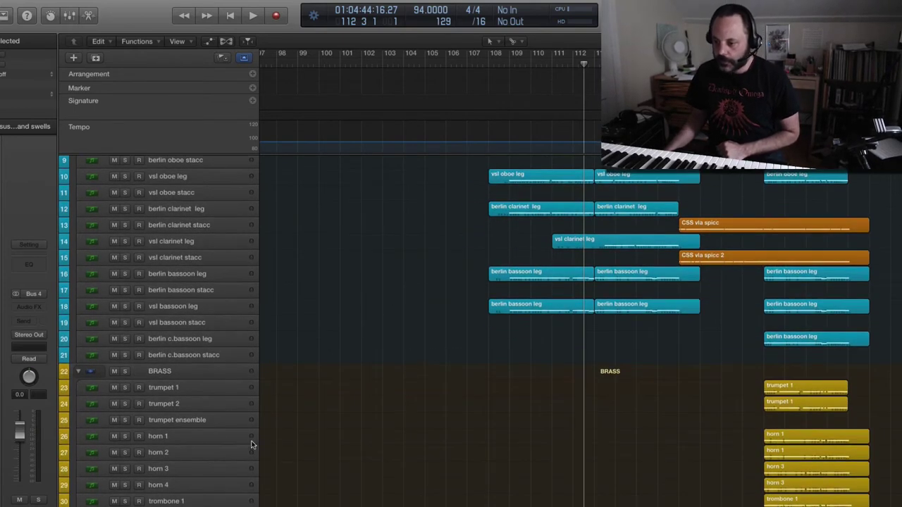
left_click(211, 437)
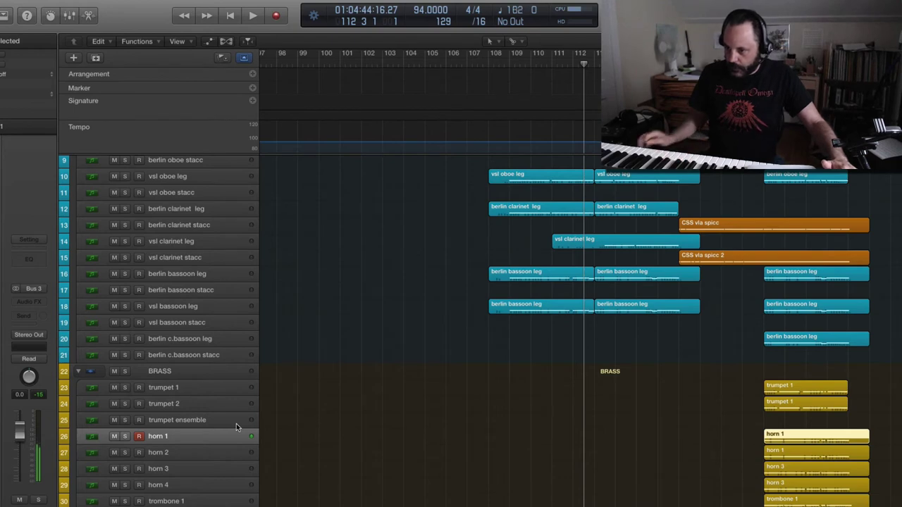
left_click(211, 390)
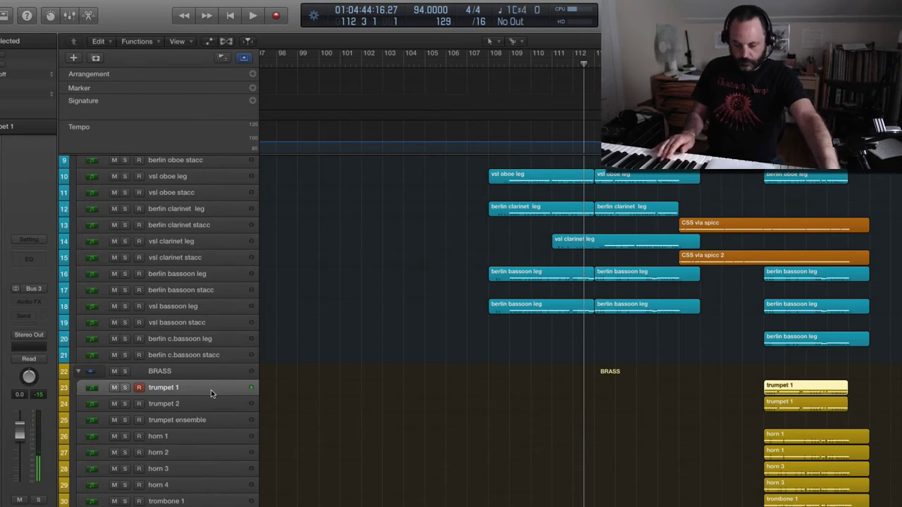
key("space")
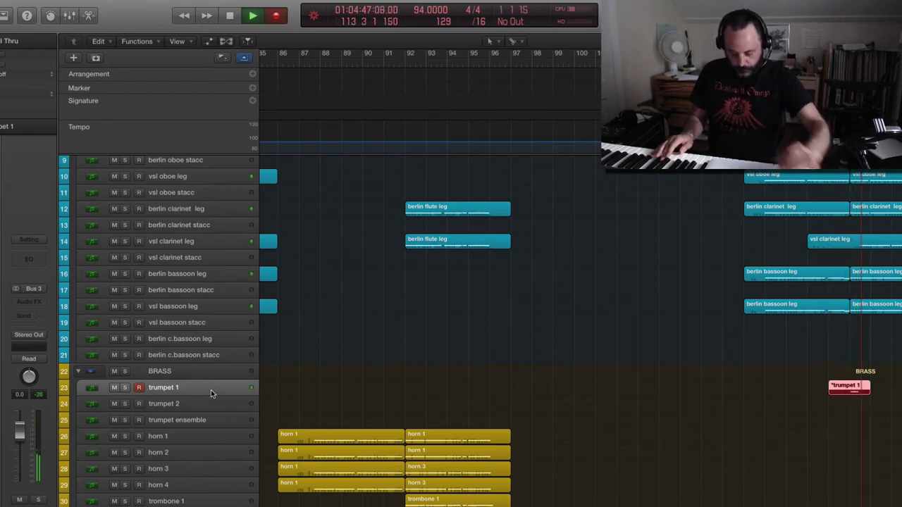
key("space")
key("Delete")
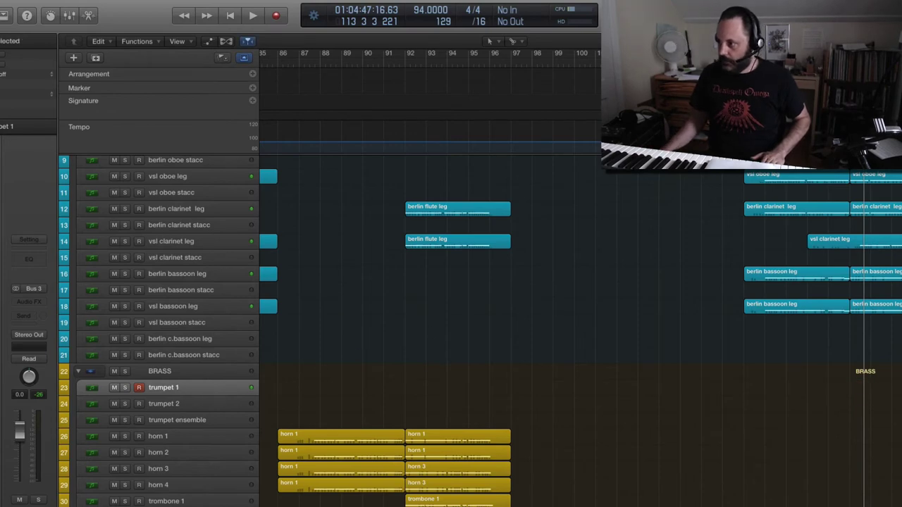
- Rewind to bar 111 and record a melody on the trumpet 1 track from bar 112 to bar 117
key("comma")
key("comma")
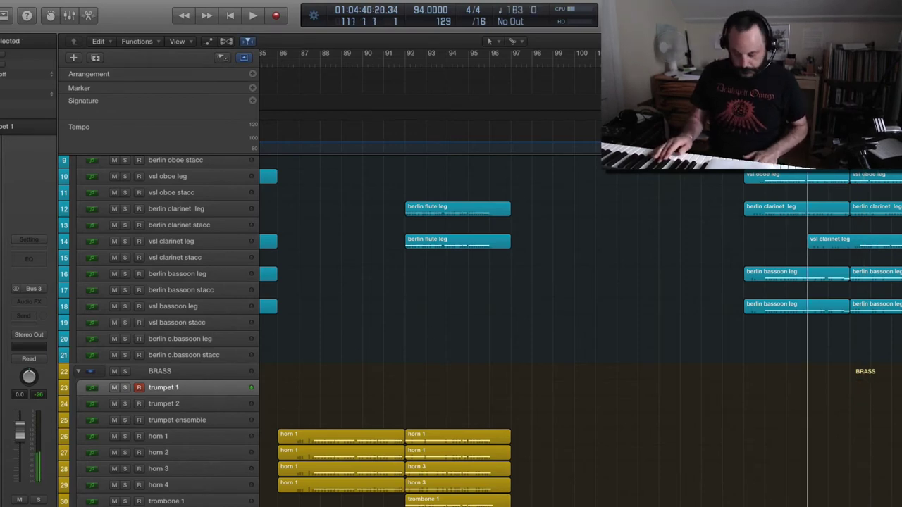
key("r")
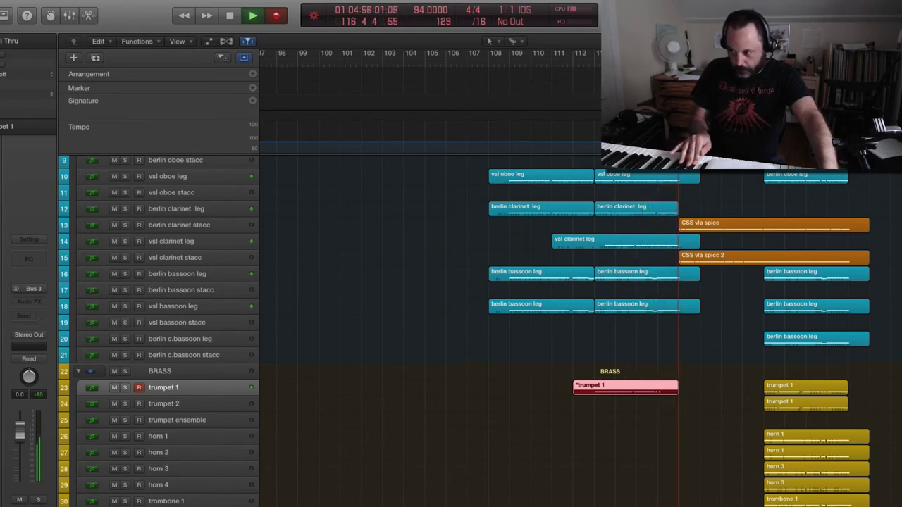
key("space")
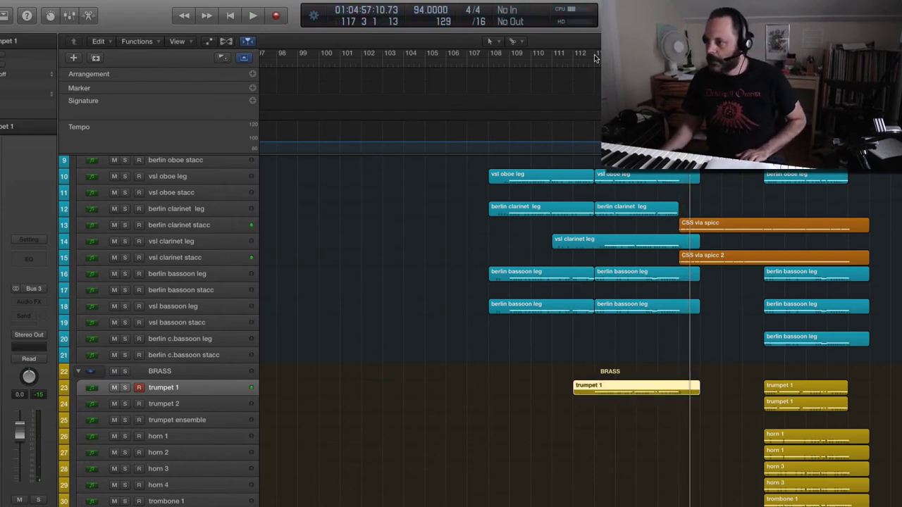
- Listen to the recorded trumpet 1 line from bar 112 to bar 116, soloing the track briefly
left_click(595, 60)
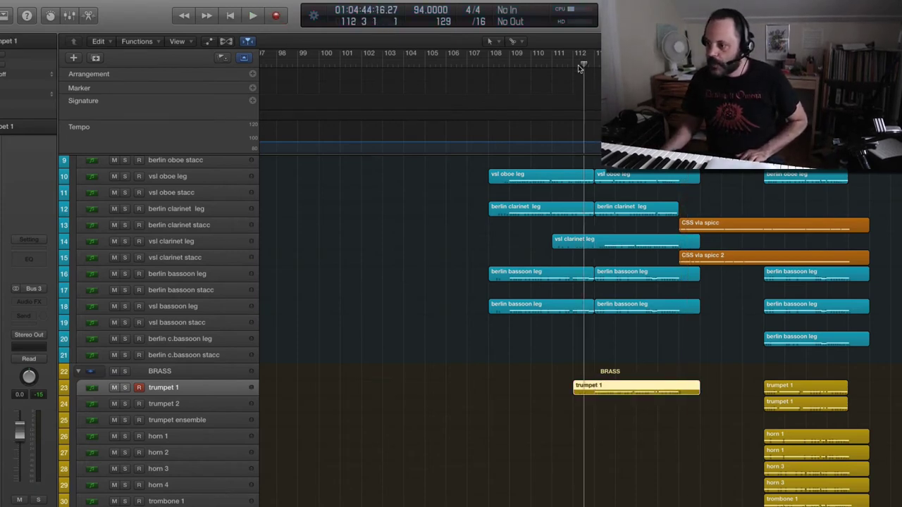
key("space")
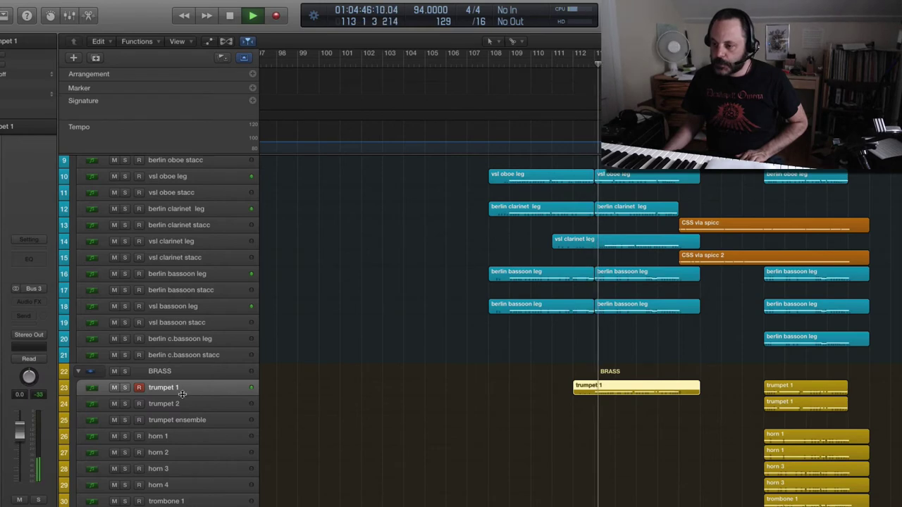
left_click(124, 387)
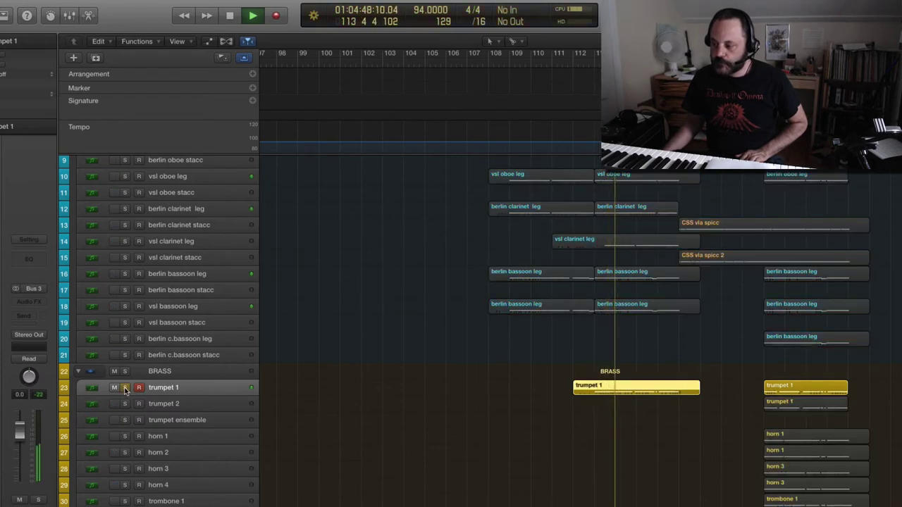
left_click(125, 389)
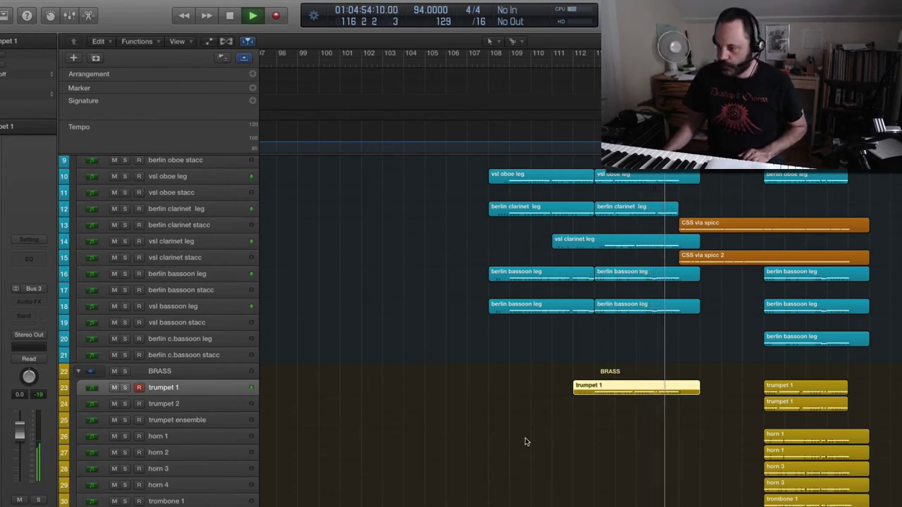
key("space")
- Replay the trumpet 1 line from bar 112, leaving the track soloed
left_click(583, 69)
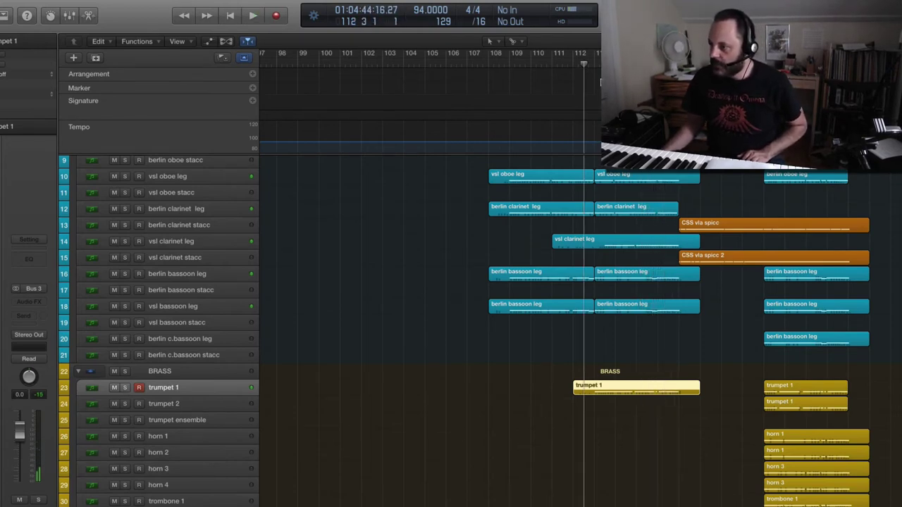
scroll(620, 183, "down", 2)
key("space")
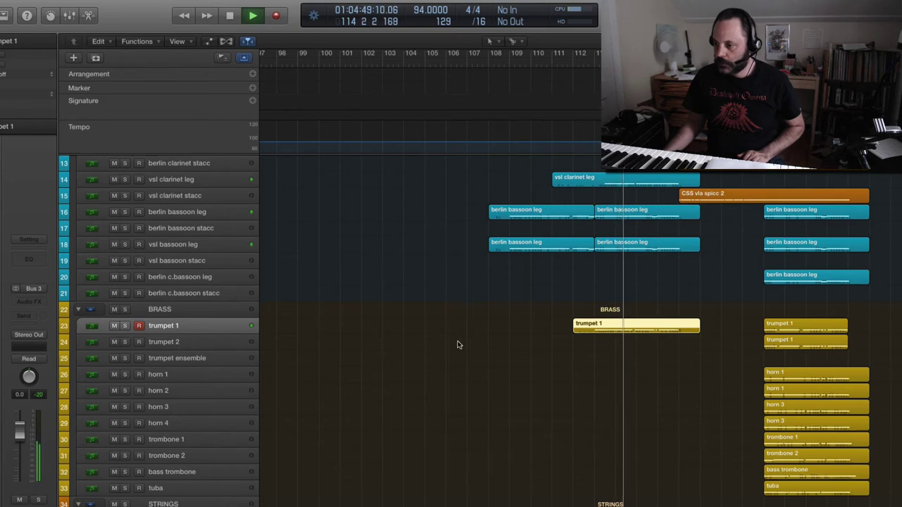
left_click(125, 326)
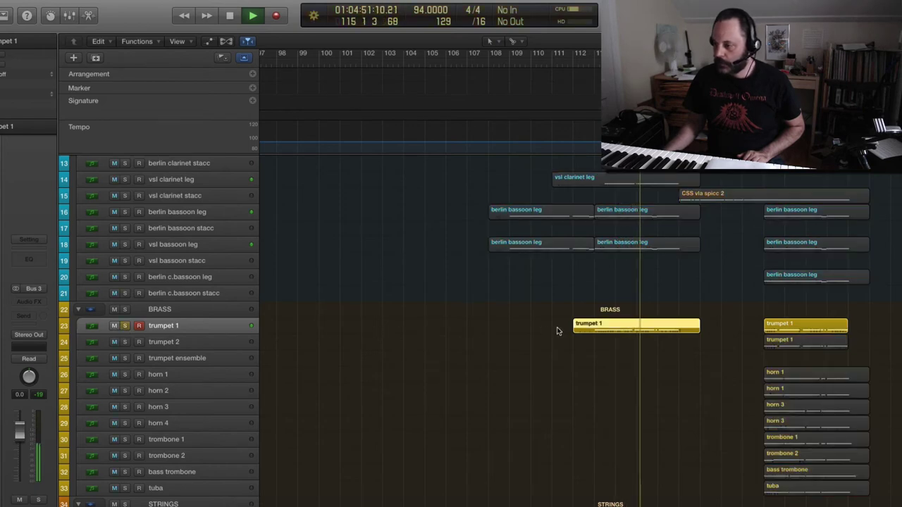
key("space")
left_click(585, 66)
key("space")
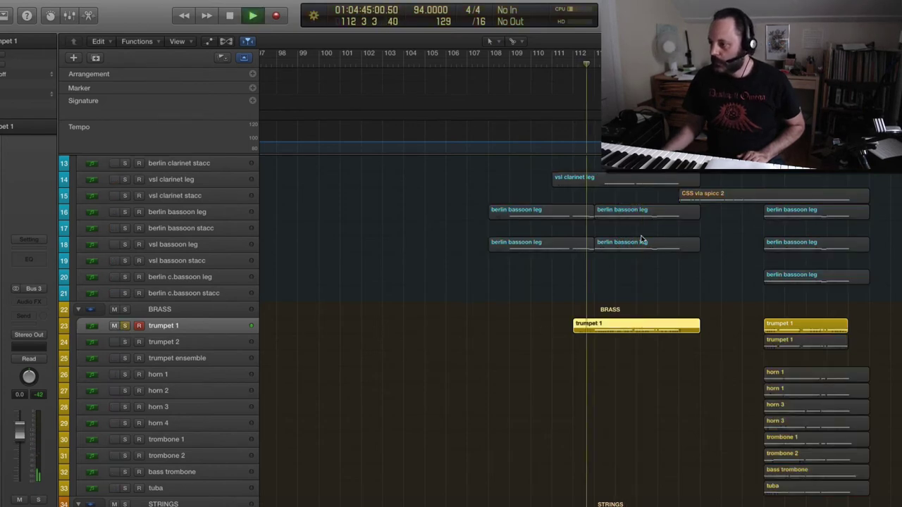
- Open the new trumpet 1 region in the Piano Roll, raise its modulation just before bar 113 to about 65, and listen
double_click(626, 330)
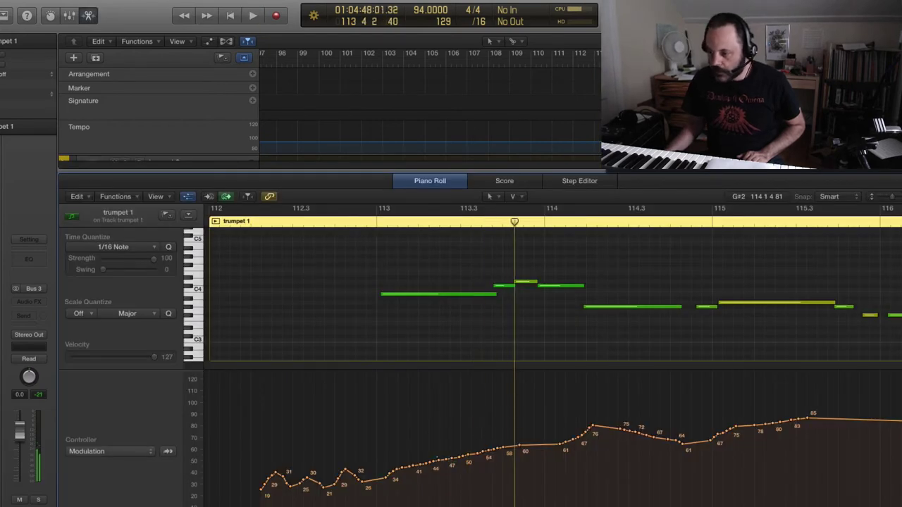
left_click_drag(451, 458, 364, 441)
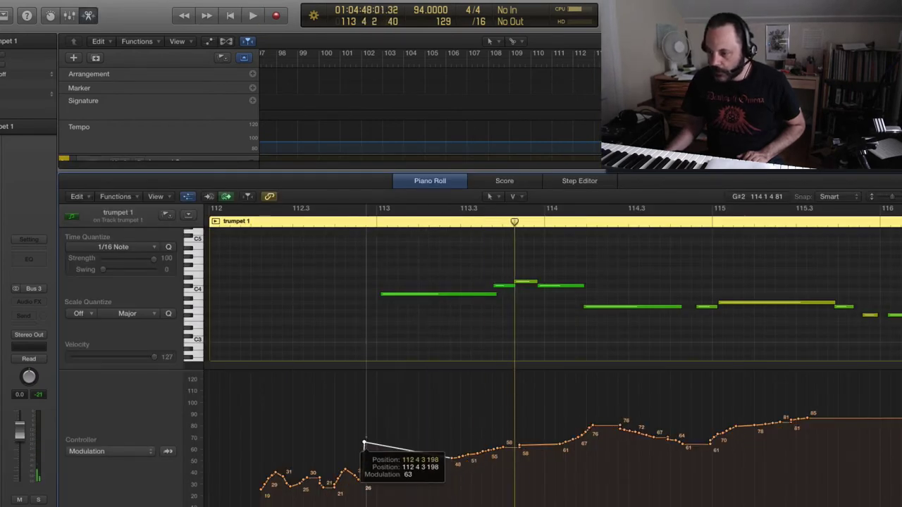
double_click(349, 224)
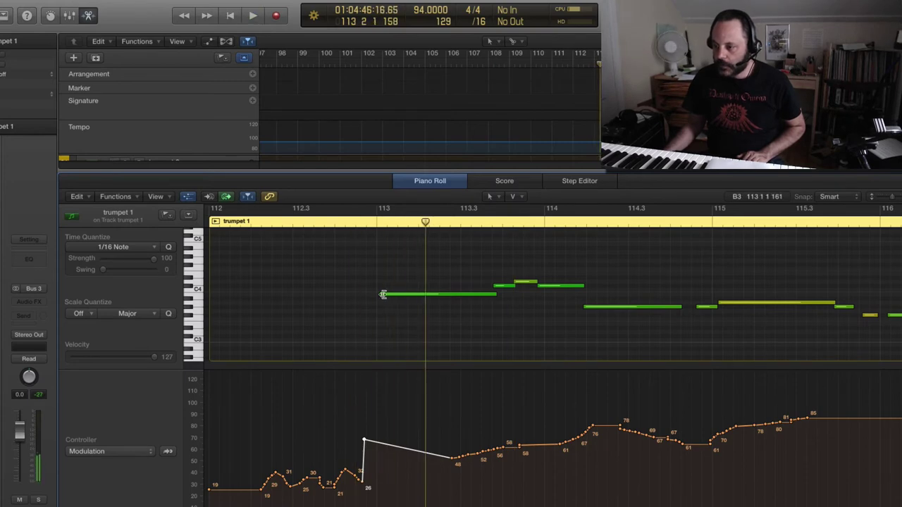
- Extend the first trumpet note's start back to bar 113 and shorten its end to leave a gap before the next note
left_click_drag(382, 295, 378, 295)
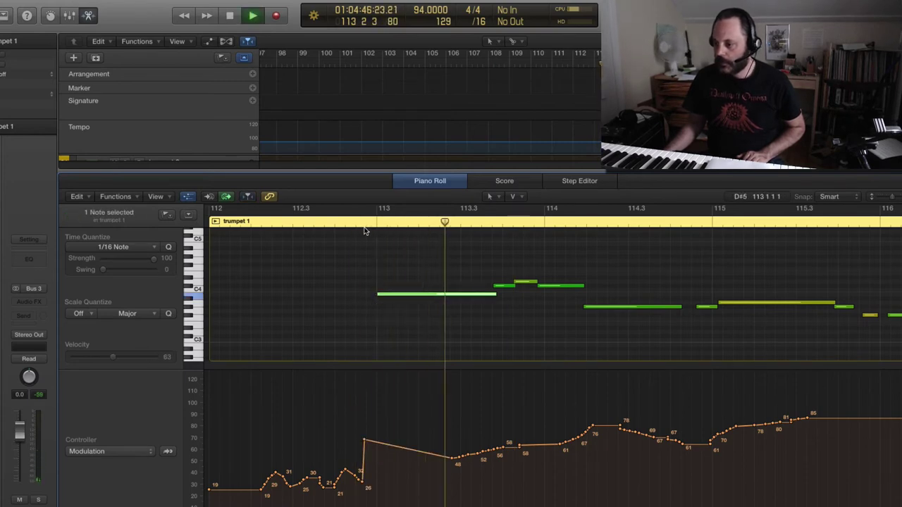
key("space")
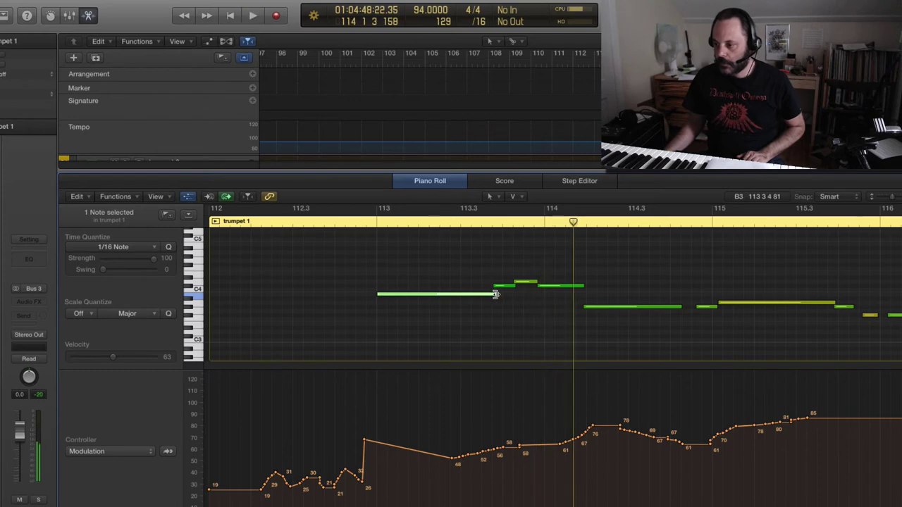
left_click_drag(491, 293, 464, 286)
double_click(363, 225)
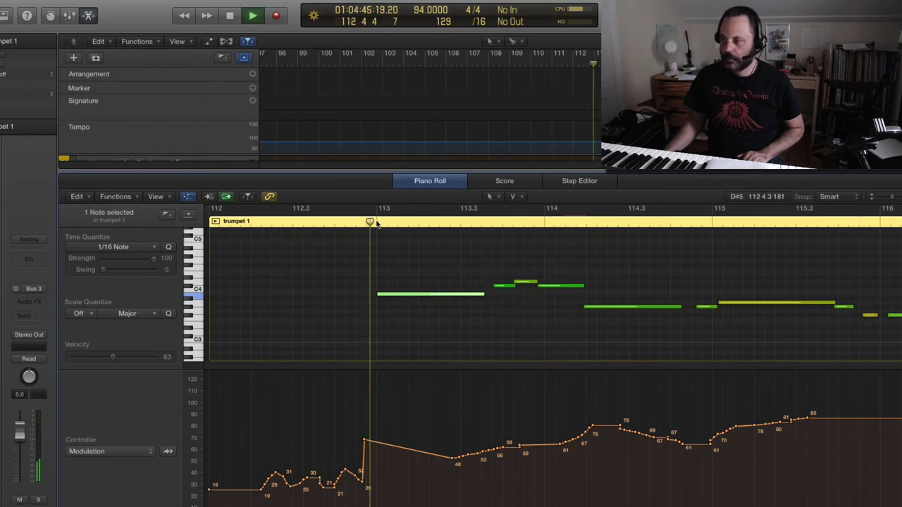
- Close the Piano Roll, stop playback and look over the existing horn and low brass regions before and after the trumpet line
key("p")
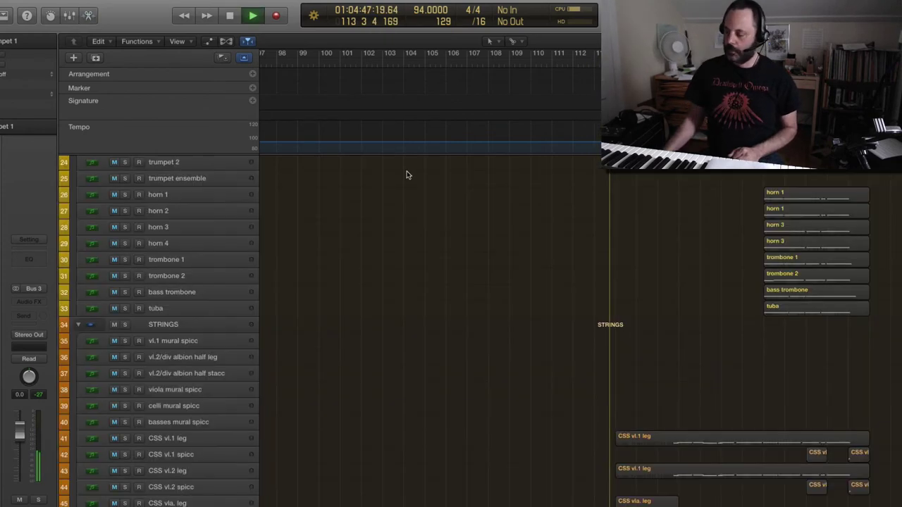
scroll(449, 256, "up", 5)
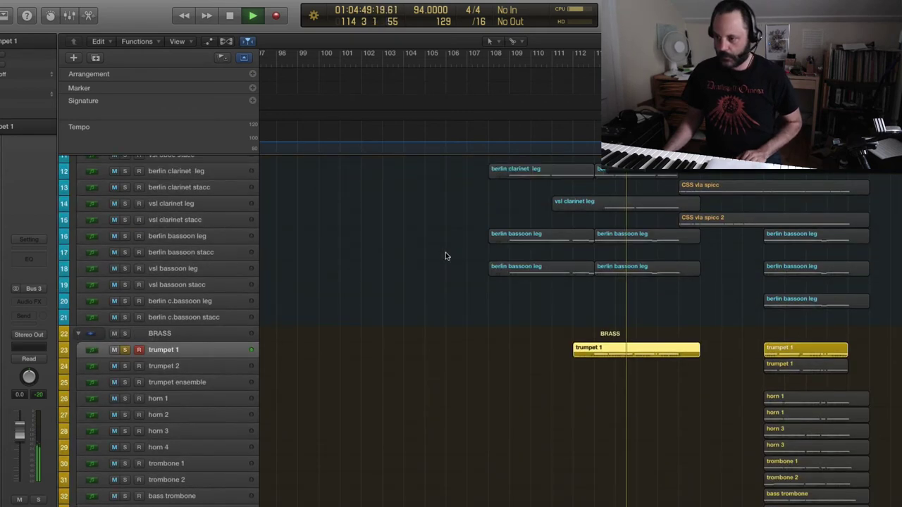
key("space")
scroll(458, 352, "down", 5)
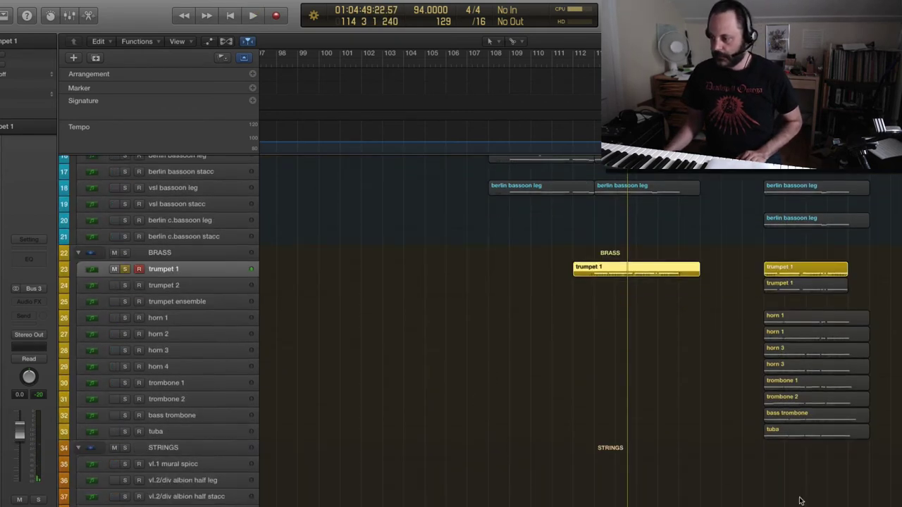
scroll(574, 332, "left", 10)
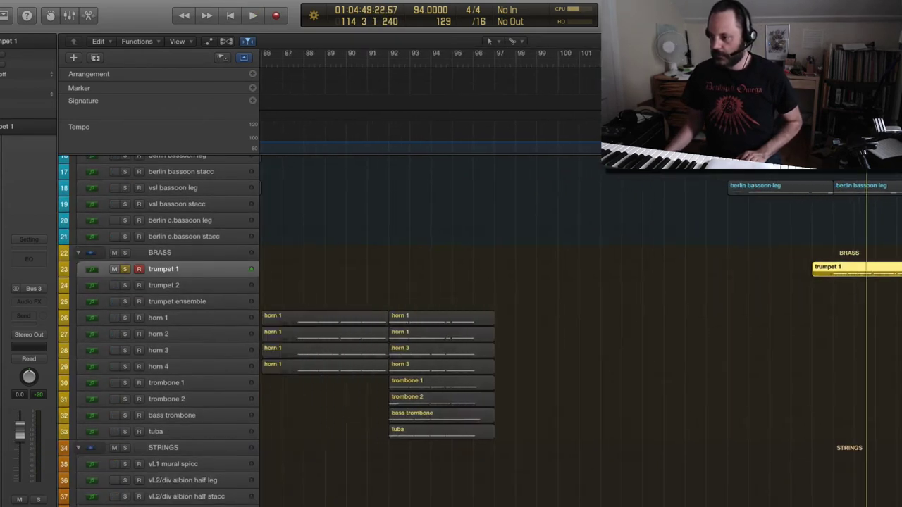
scroll(574, 332, "right", 10)
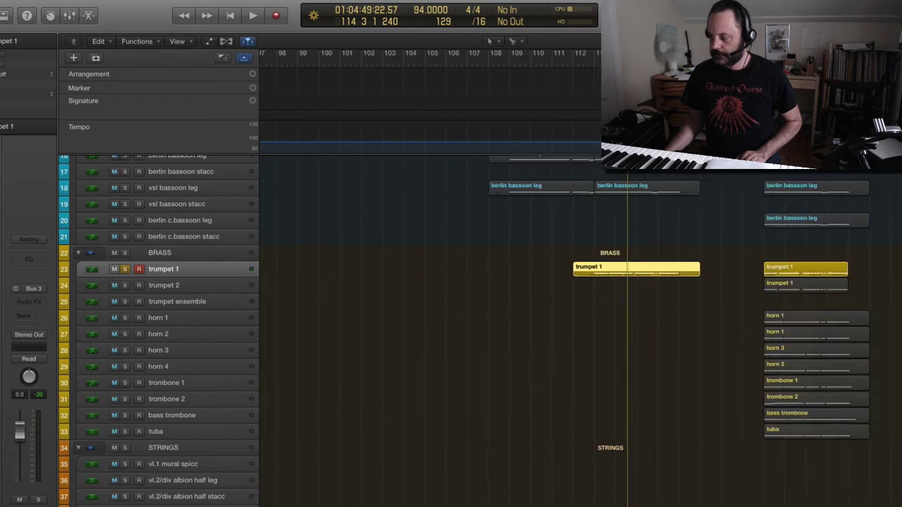
scroll(574, 332, "left", 3)
scroll(574, 331, "right", 2)
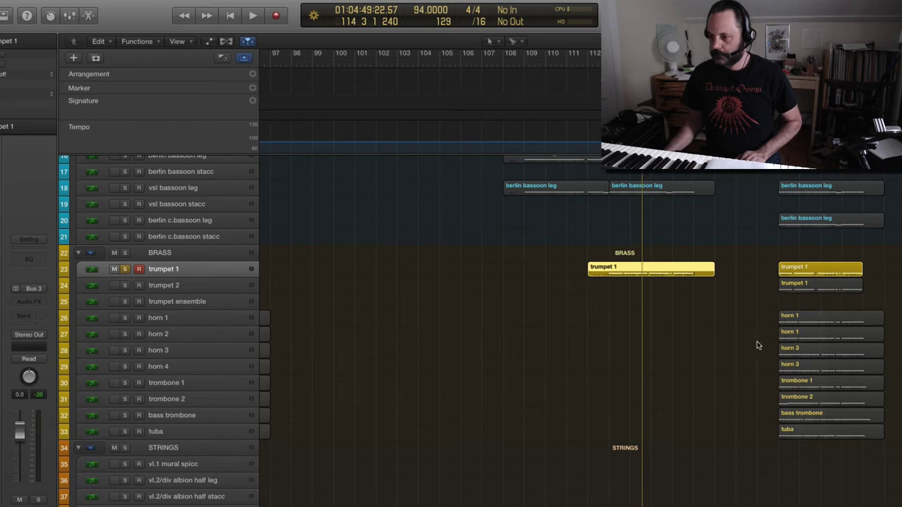
left_click(747, 318)
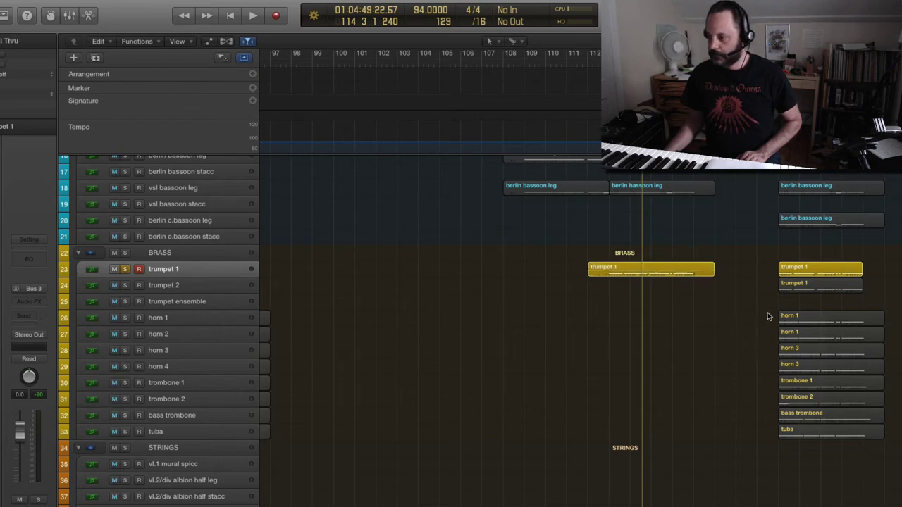
left_click_drag(769, 317, 800, 368)
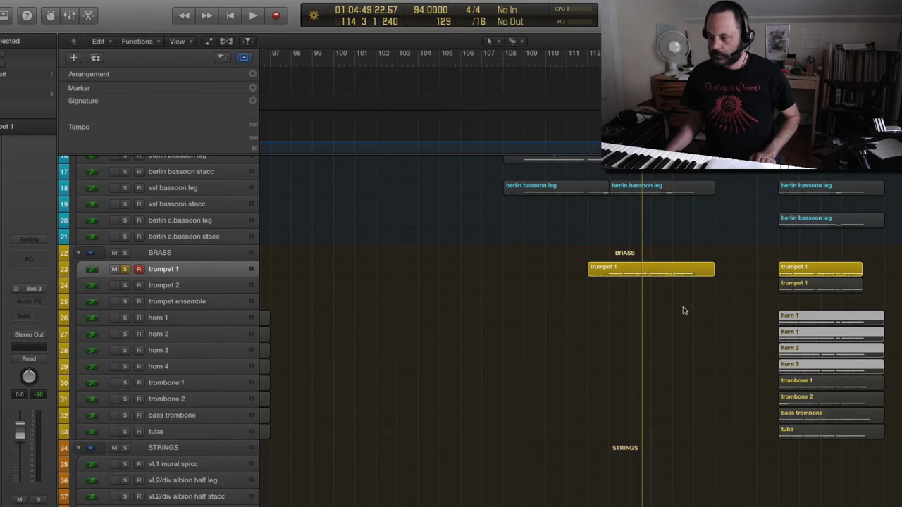
left_click(665, 301)
- Copy the four horn regions of the final section to bar 113, beneath the new trumpet line, on the same tracks
left_click(597, 67)
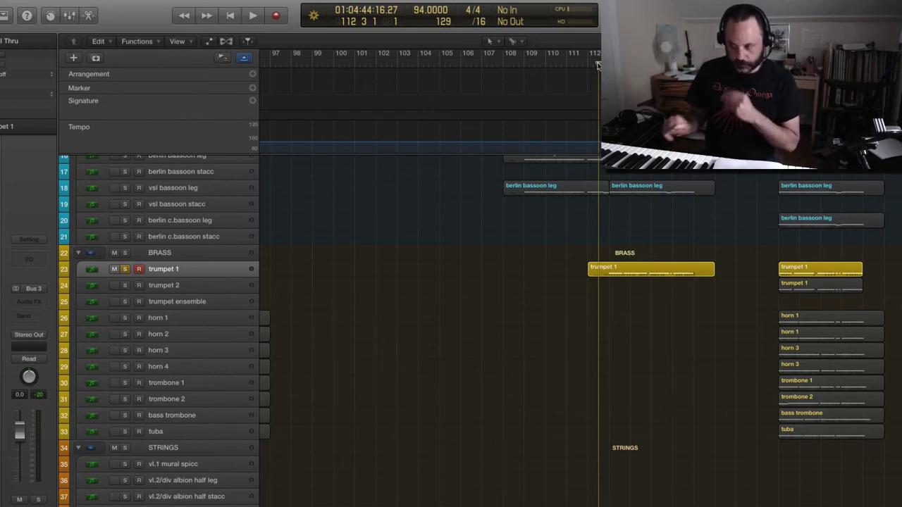
left_click(808, 319)
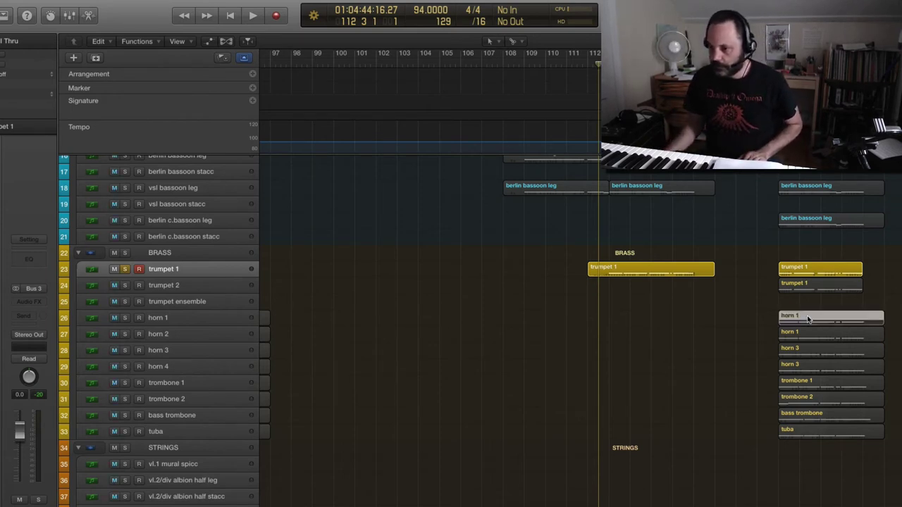
left_click(807, 334, "shift")
left_click(807, 368, "shift")
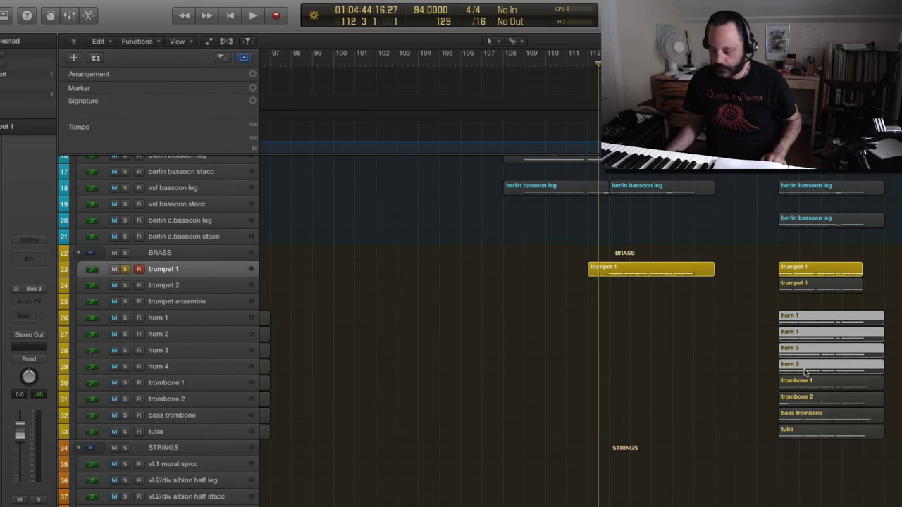
left_click_drag(805, 371, 634, 363)
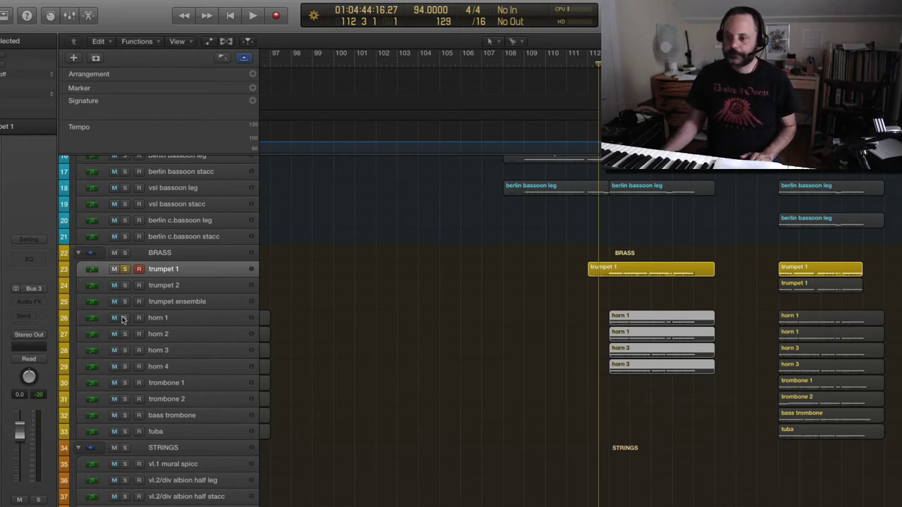
- Listen to the copied horn 1 line on its own from bar 112, with the trumpet 1 solo switched off
left_click(125, 318)
left_click(125, 269)
key("space")
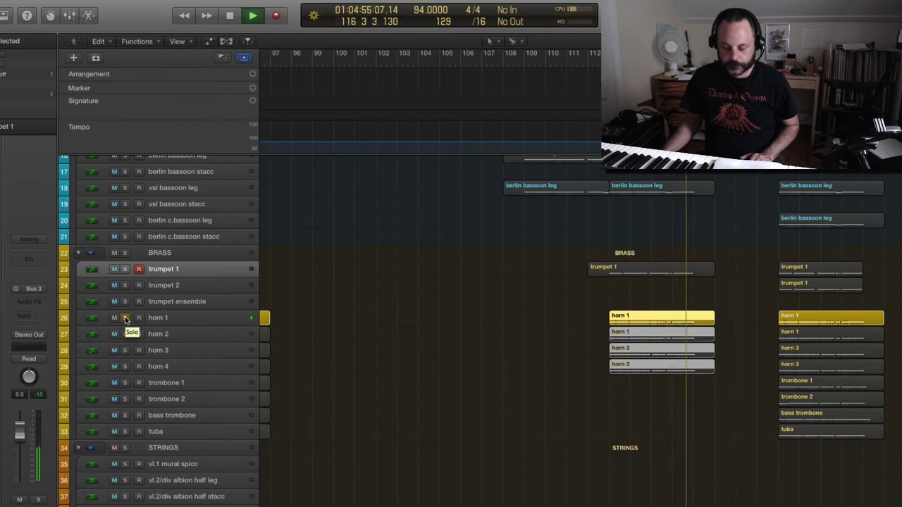
left_click(125, 320)
key("space")
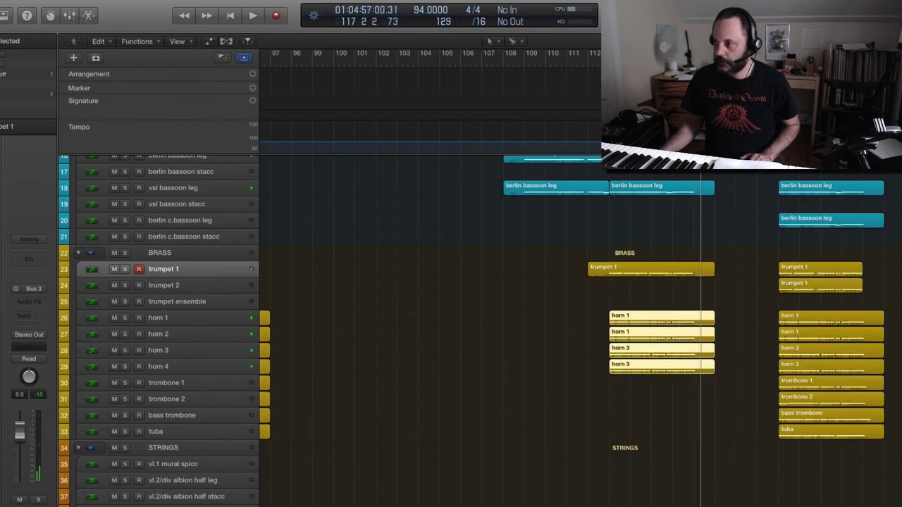
- Play the full arrangement from bar 112 with the copied horns and look over the string regions
left_click(597, 71)
key("space")
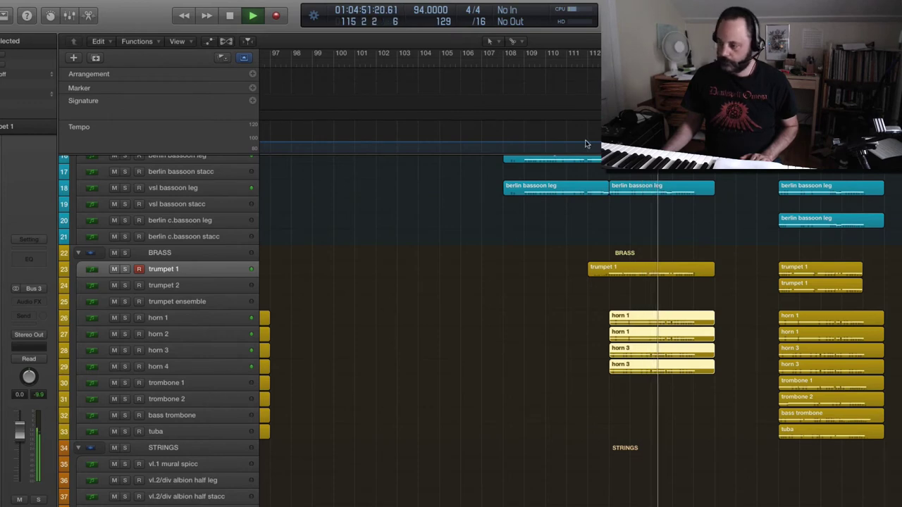
scroll(521, 233, "down", 6)
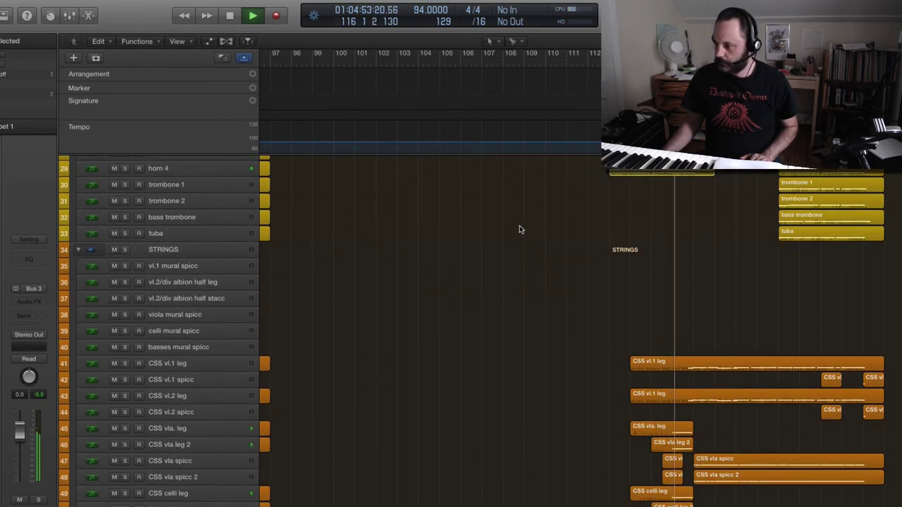
scroll(520, 226, "up", 4)
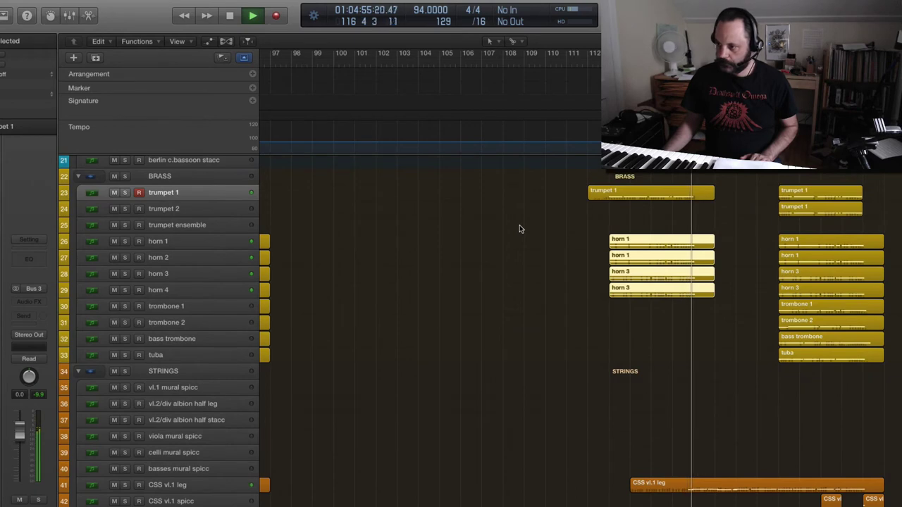
key("space")
left_click(522, 250)
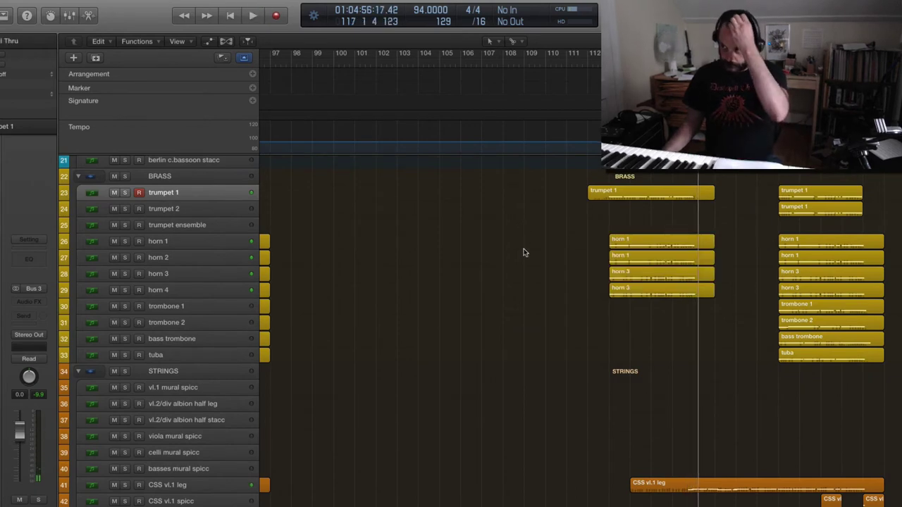
- Examine the notes of the four copied horn regions together in the Piano Roll, auditioning the upper note at bar 116
left_click(666, 242)
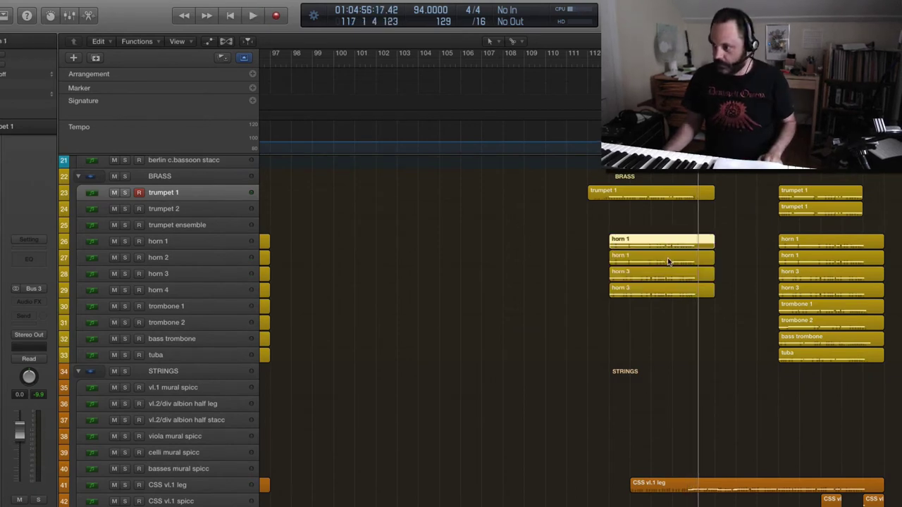
left_click(667, 259, "shift")
left_click(666, 275, "shift")
left_click(667, 291, "shift")
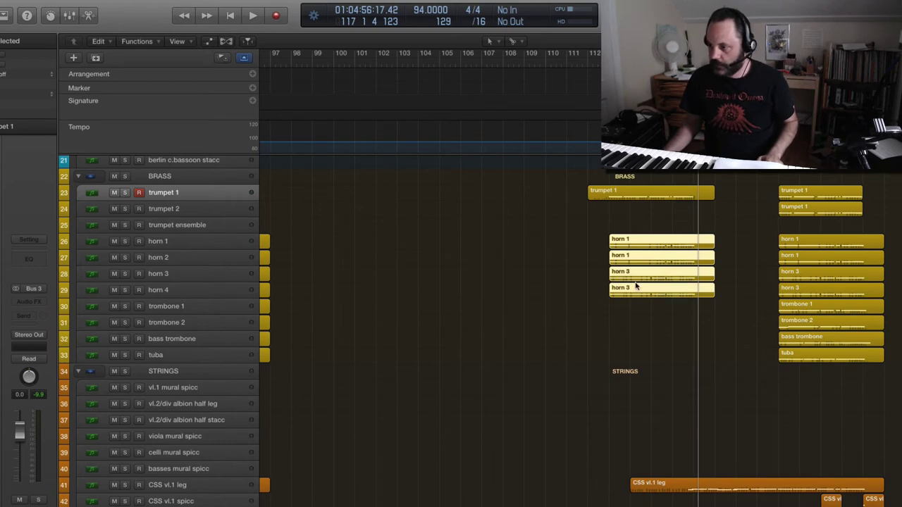
double_click(636, 286)
scroll(617, 334, "up", 10)
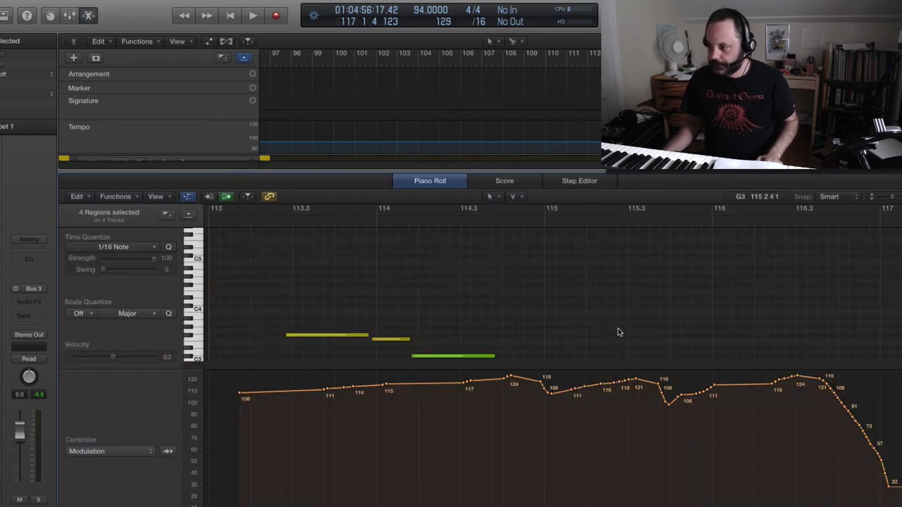
scroll(619, 339, "up", 5)
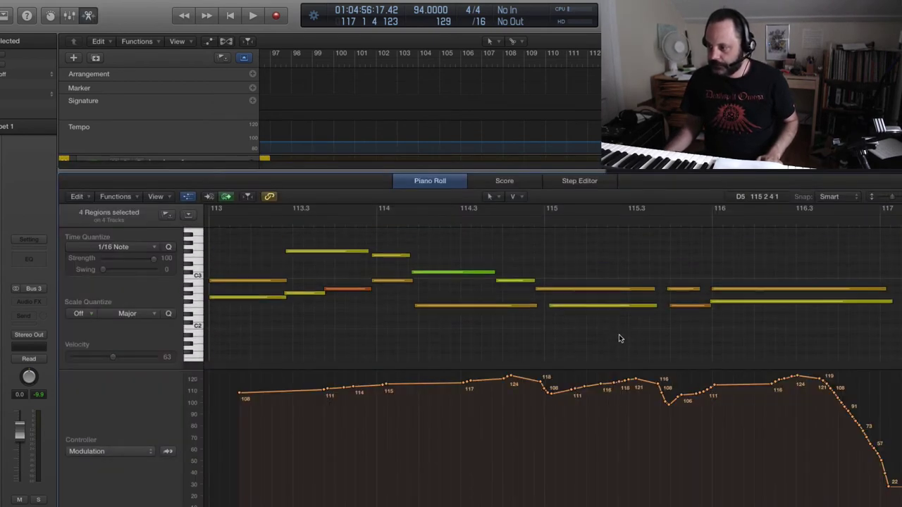
left_click(722, 289)
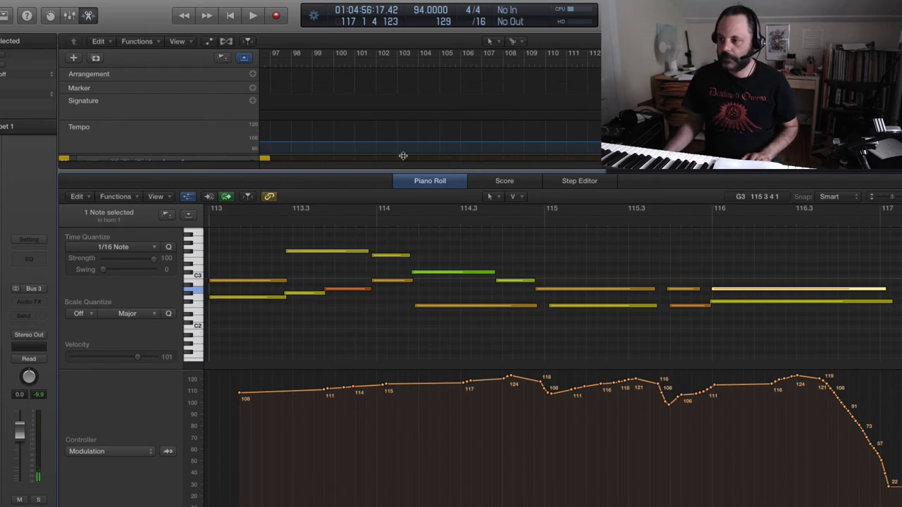
key("e")
- Play the transition with all tracks from bar 108 into the copied horn passage
scroll(626, 185, "up", 10)
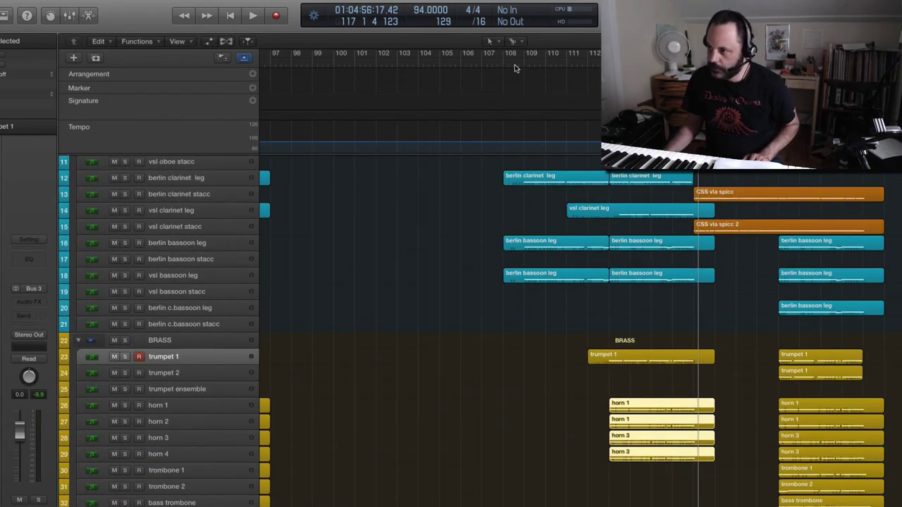
left_click(514, 64)
key("space")
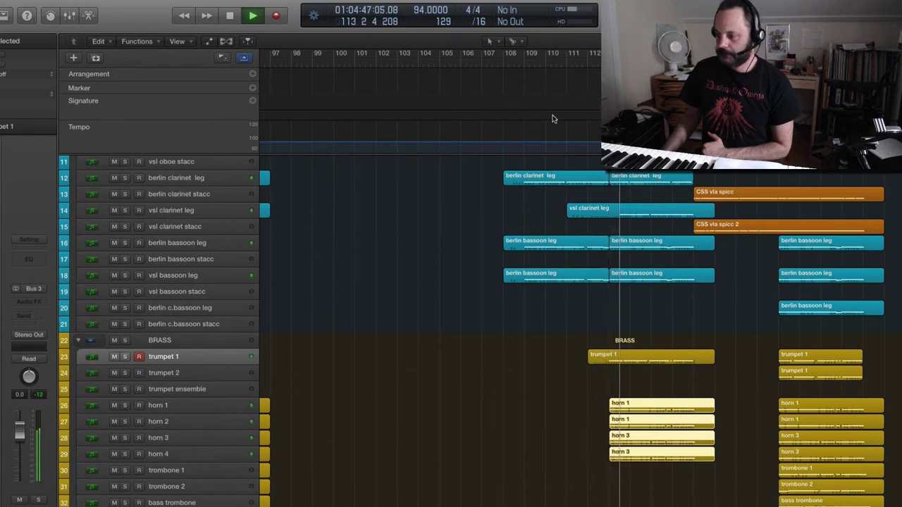
key("space")
- Delete the copied regions at bar 113 on the horn 2 and horn 4 tracks
left_click(547, 440)
left_click(625, 411)
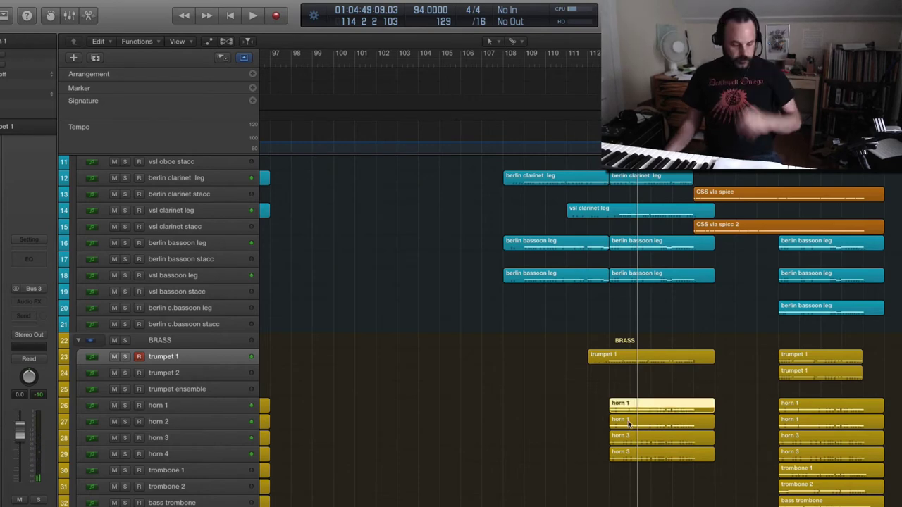
left_click(630, 423, "shift")
left_click(554, 404)
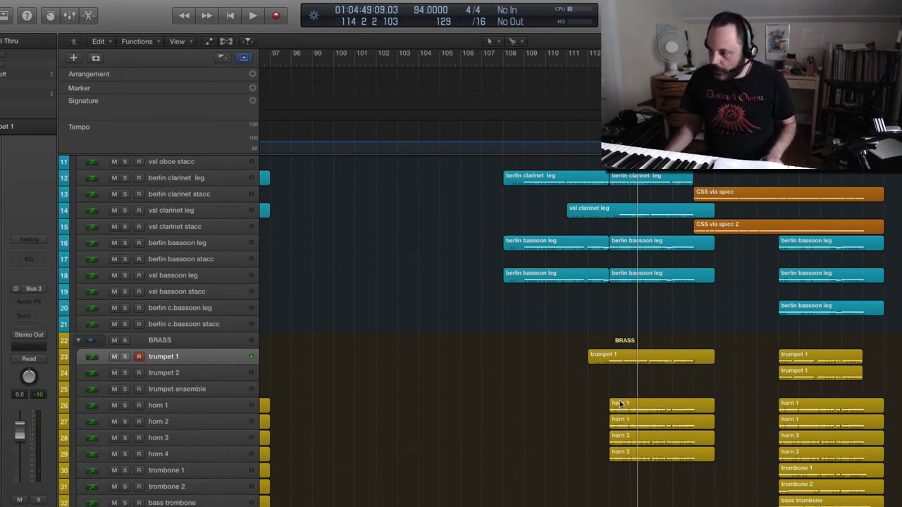
left_click(628, 423)
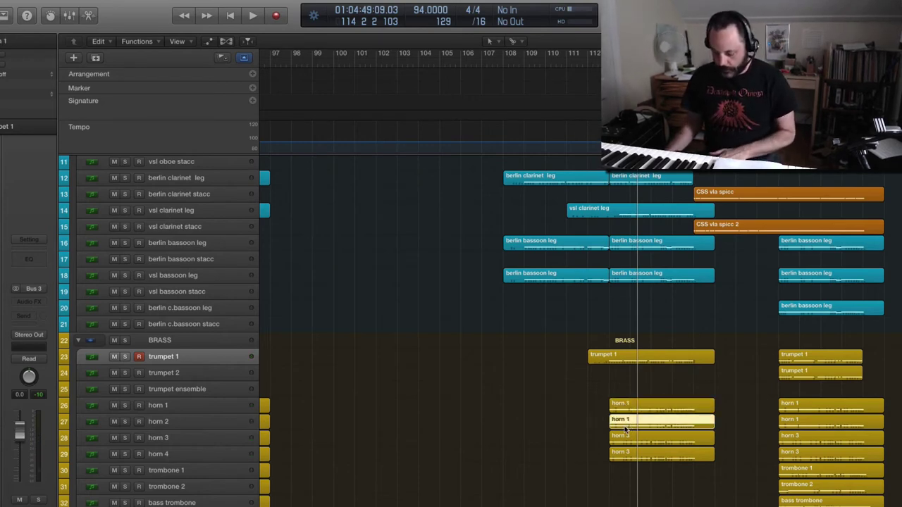
left_click_drag(626, 430, 627, 453)
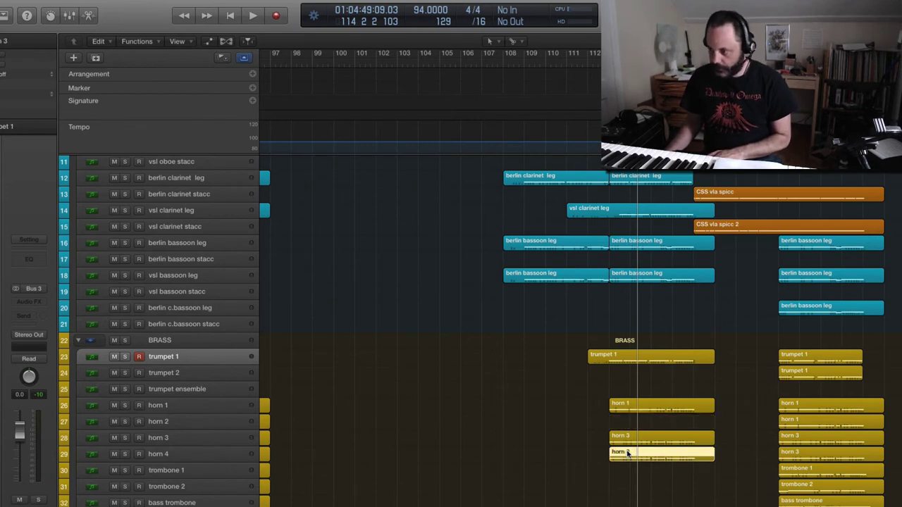
key("Delete")
- Reshape the copied horn 1 region's modulation to rise from 86 at bar 113 to 122 before bar 114, and listen
double_click(621, 410)
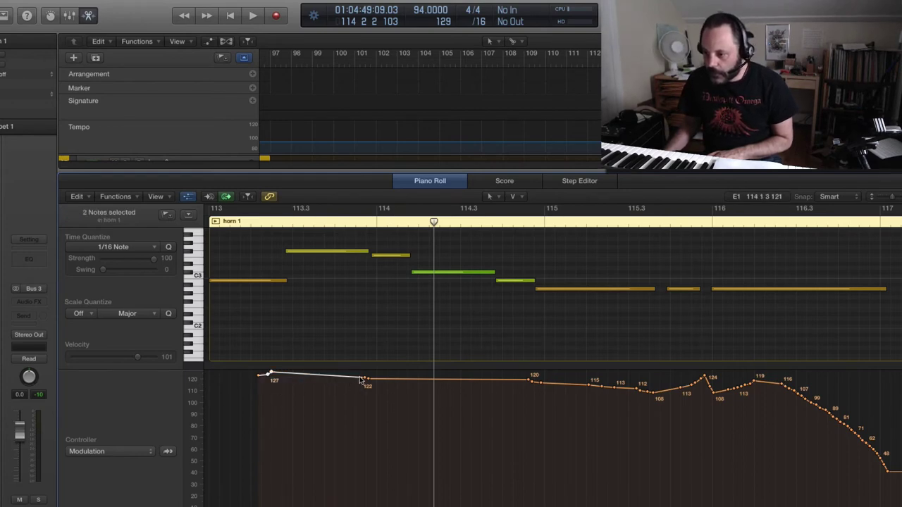
left_click_drag(364, 380, 285, 426)
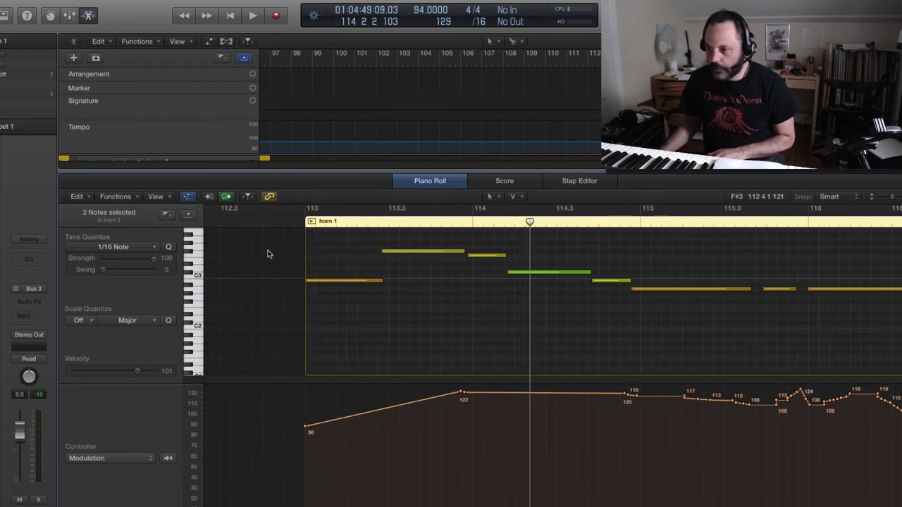
left_click(284, 211)
key("space")
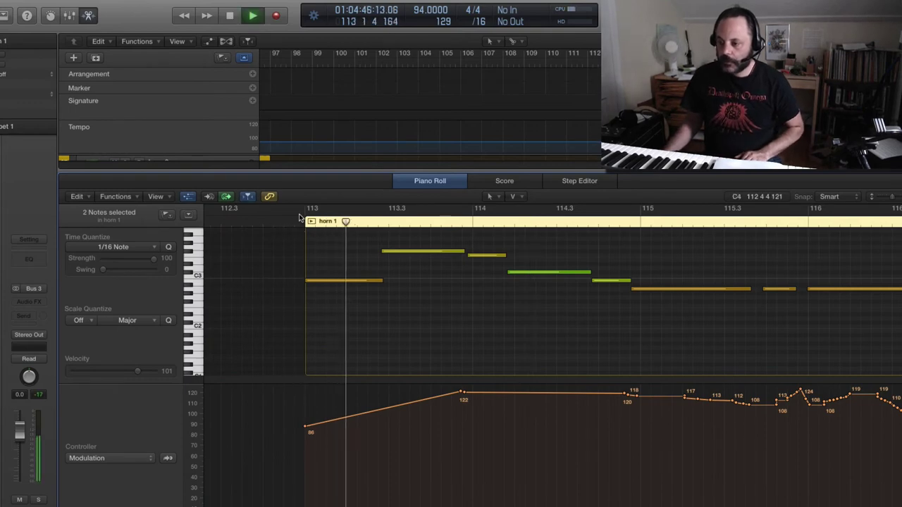
key("space")
key("space")
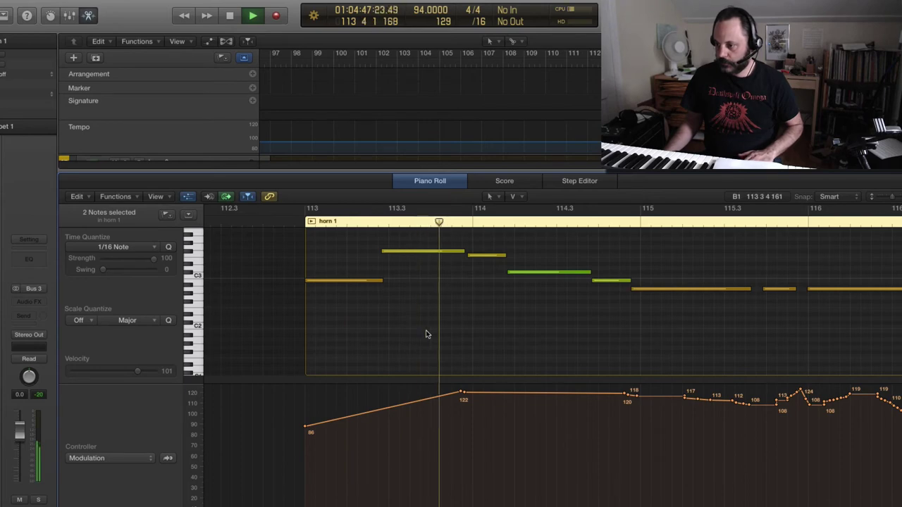
key("space")
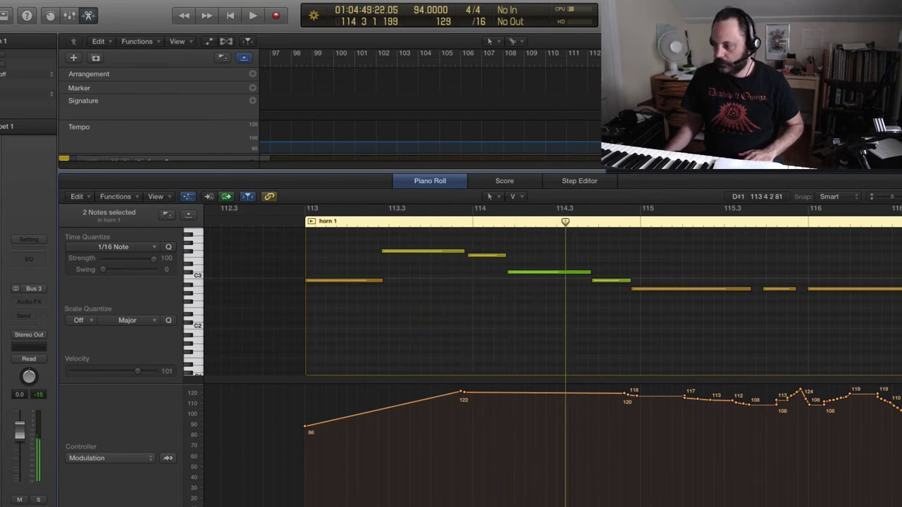
- Lower horn 1's modulation after its starting point so the level before bar 114 is 105, and listen from bar 113
scroll(550, 318, "right", 3)
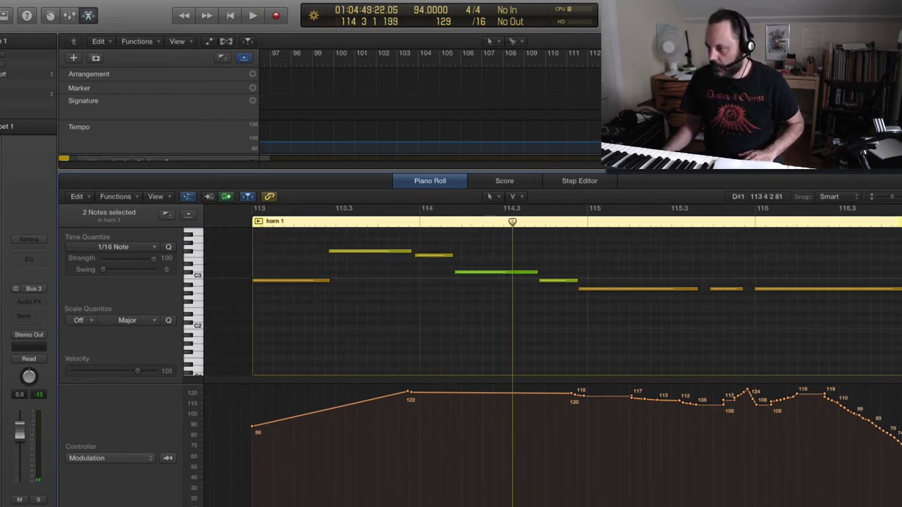
left_click_drag(620, 443, 282, 458)
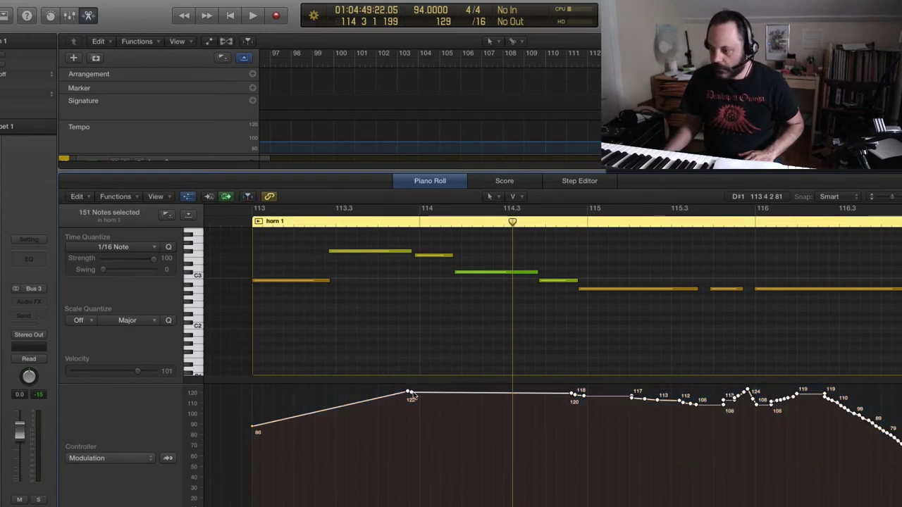
left_click_drag(414, 397, 413, 412)
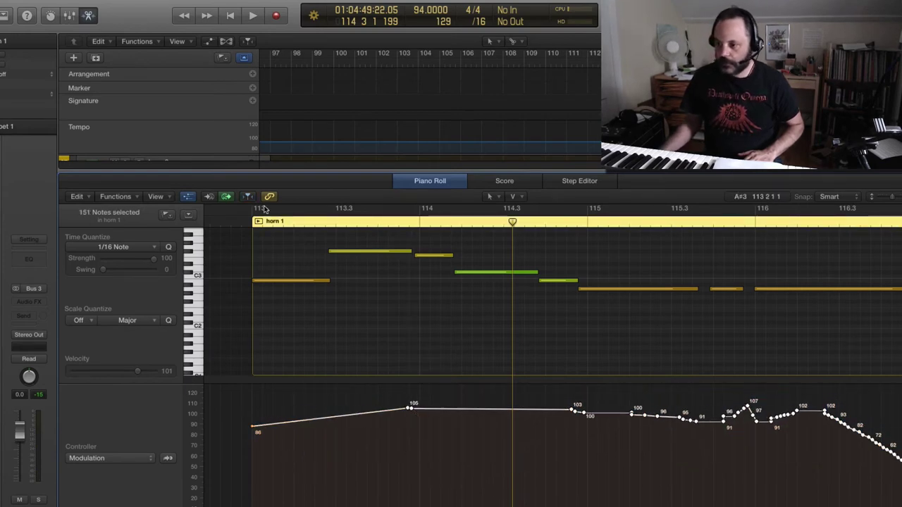
double_click(237, 225)
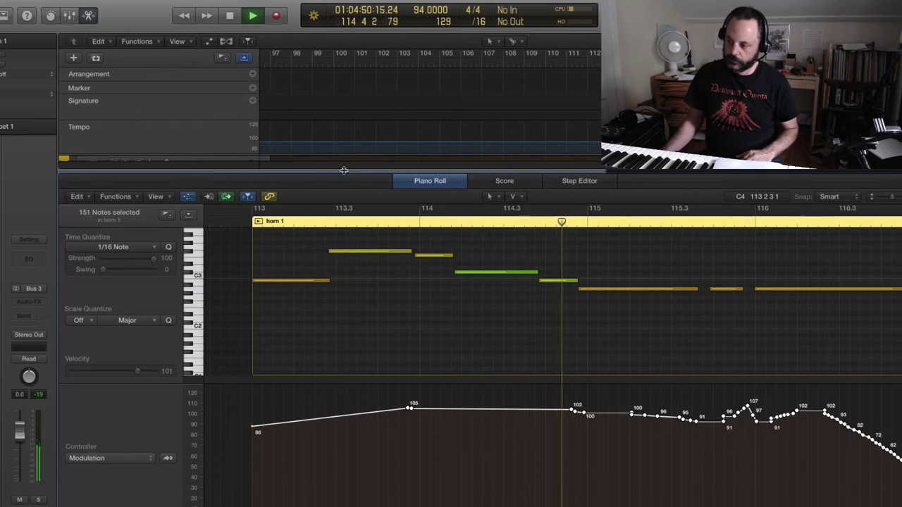
key("space")
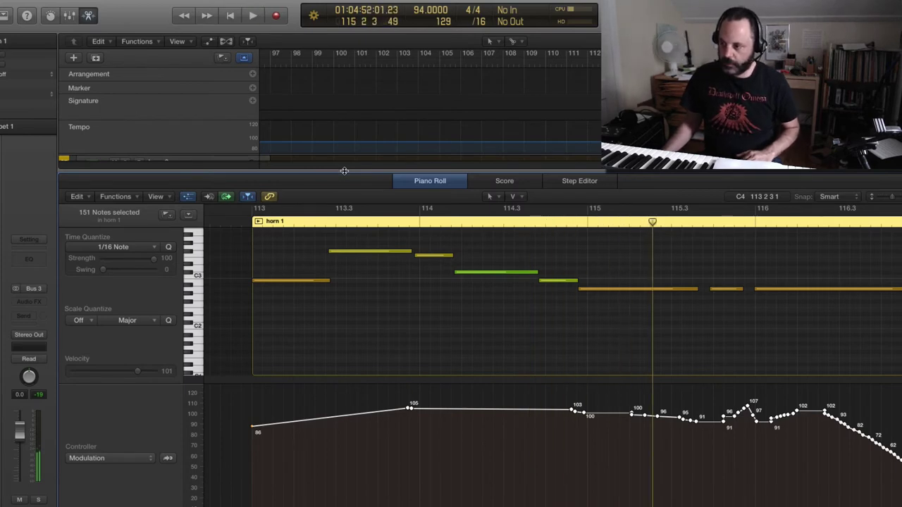
- Start the copied horn 3 region's modulation at 53 at bar 113 and lower the remaining curve so its next level is 83
key("p")
scroll(612, 360, "up", 5)
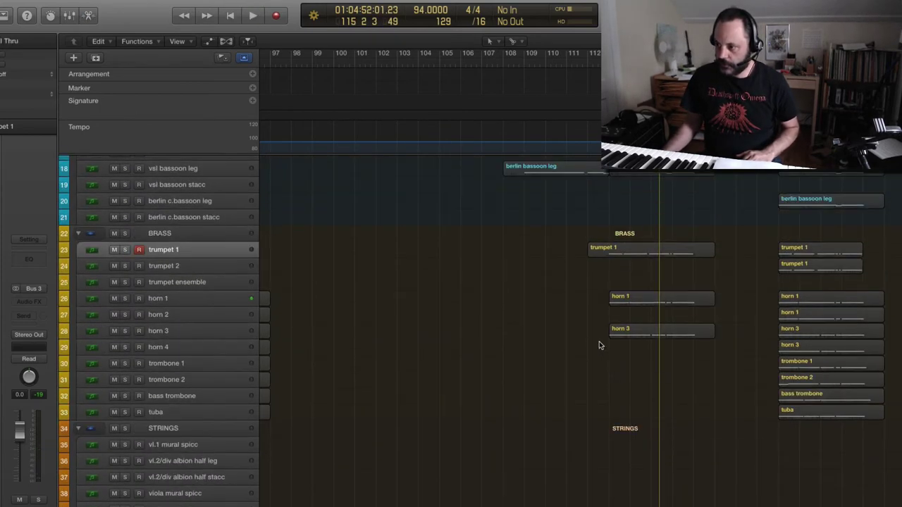
left_click(647, 332)
key("p")
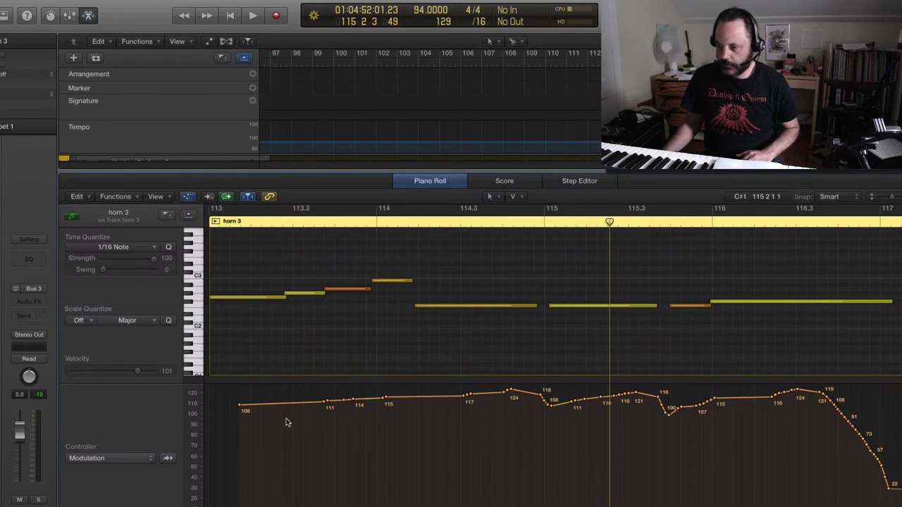
left_click_drag(240, 407, 215, 461)
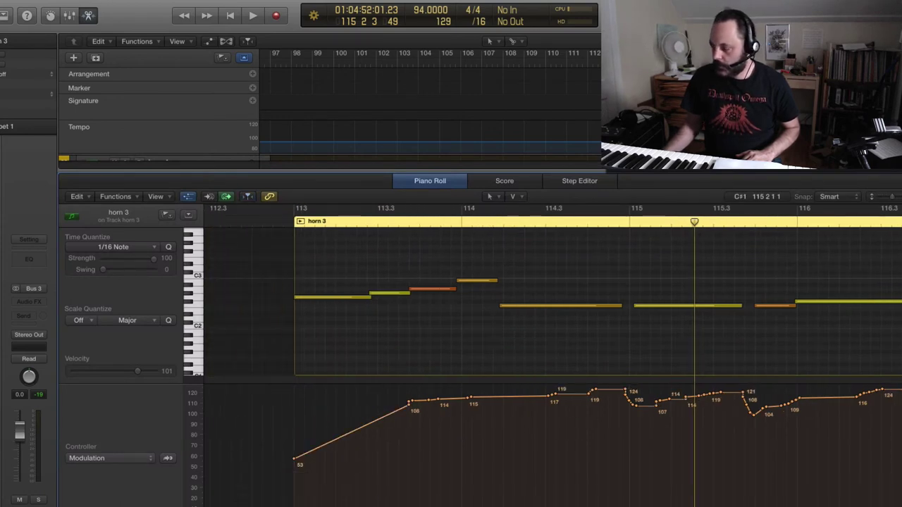
key("super+a")
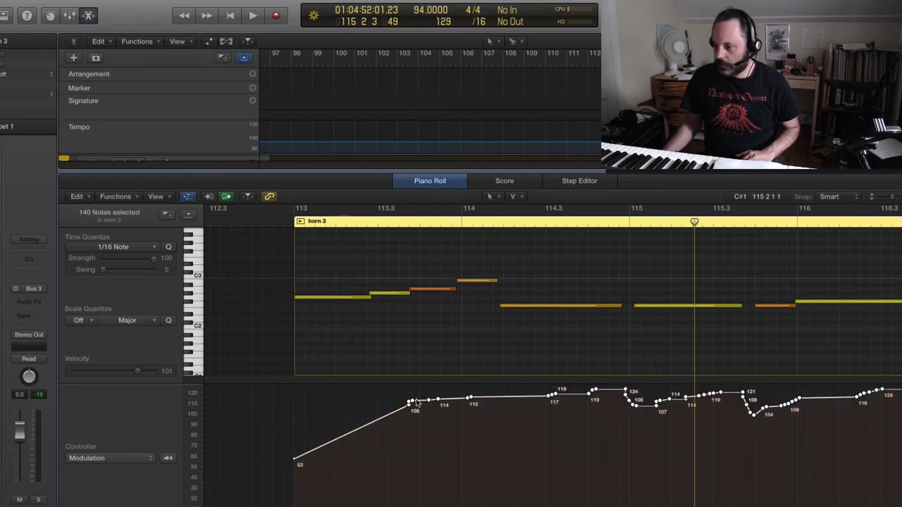
left_click_drag(415, 399, 416, 428)
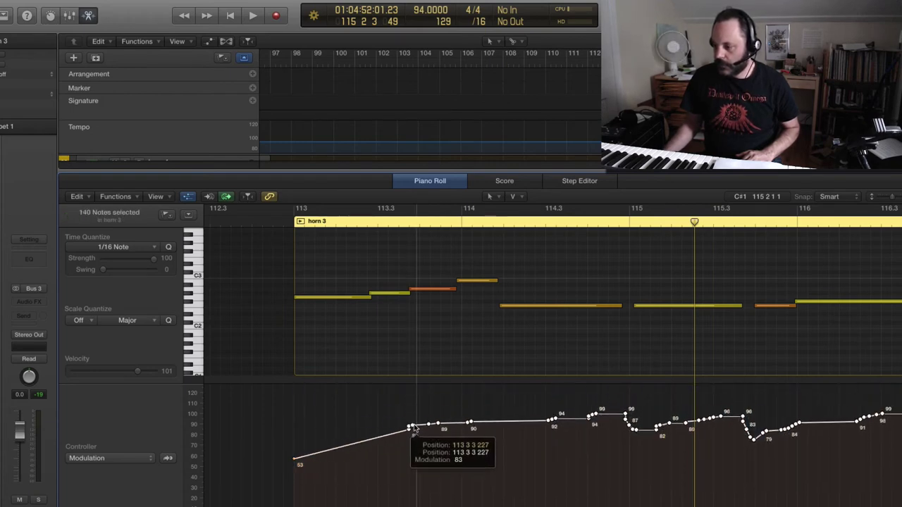
- Listen to the softened horn passage from bar 113 with all tracks, selecting the horn 1 and horn 3 regions
key("space")
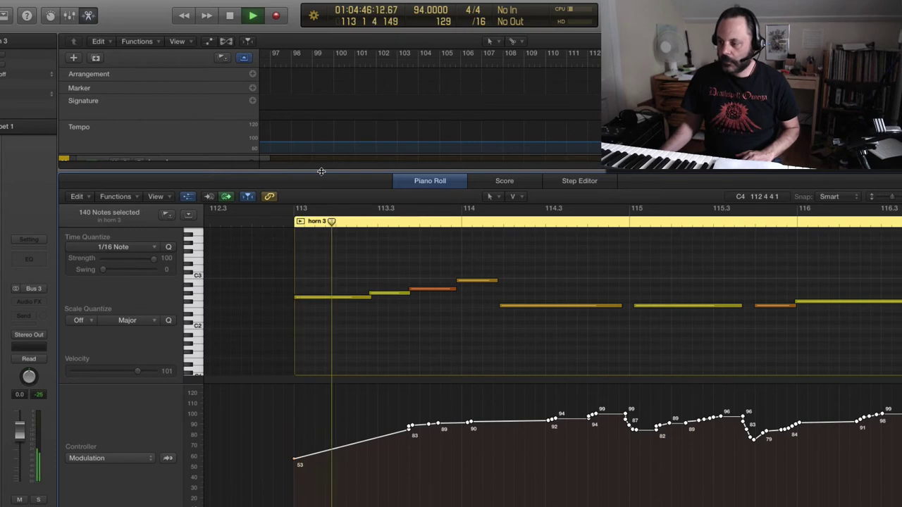
key("e")
scroll(430, 301, "up", 6)
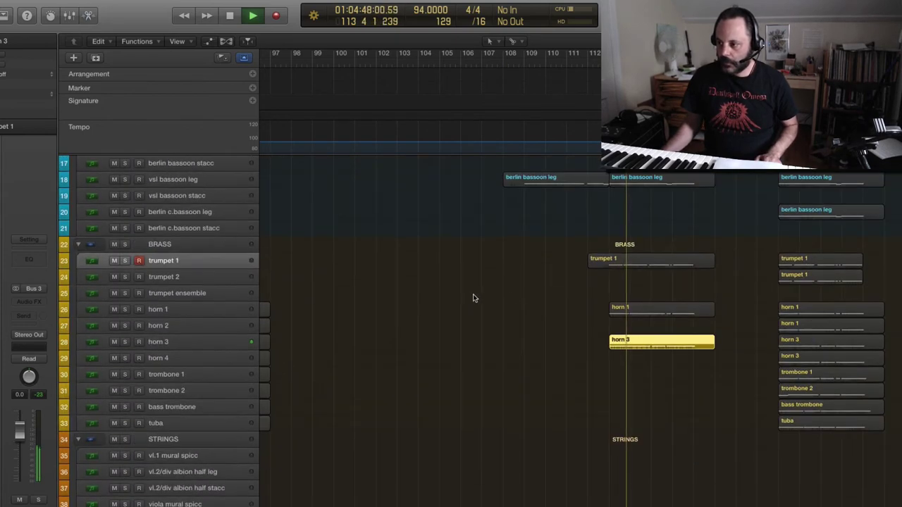
left_click(623, 309, "shift")
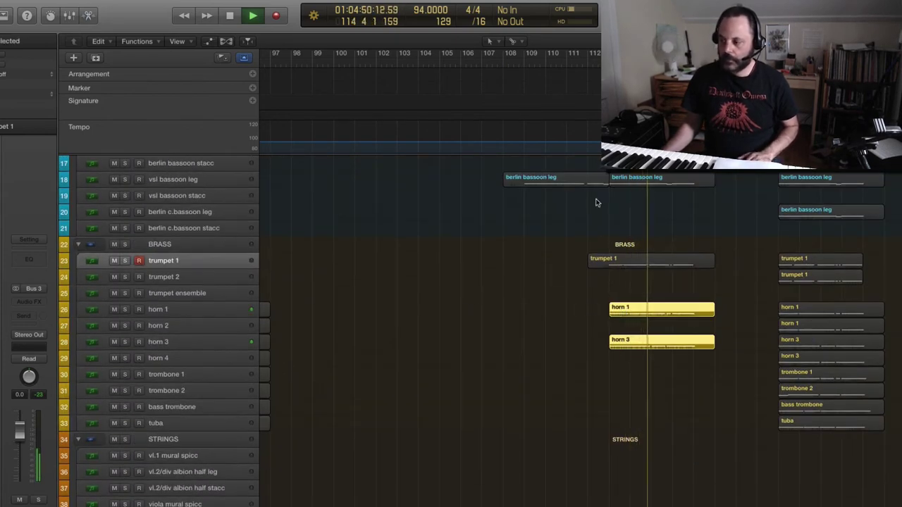
left_click(597, 53)
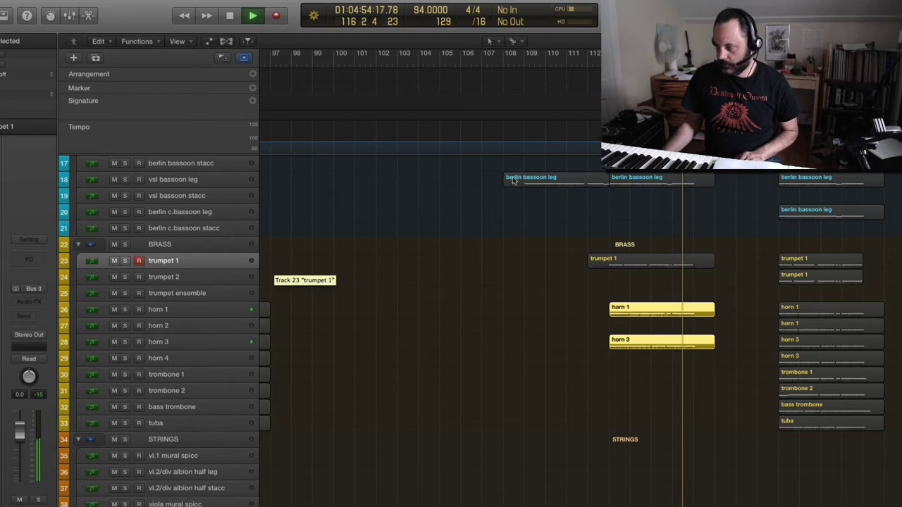
key("space")
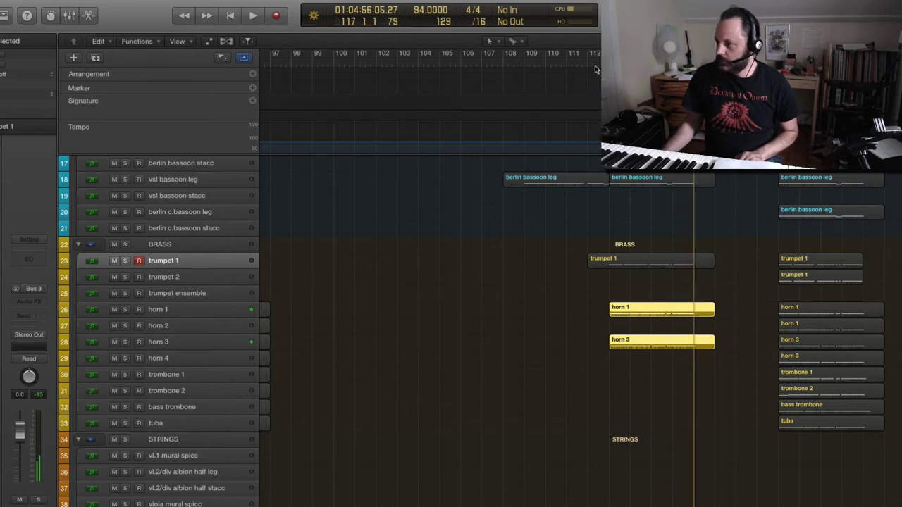
- Solo the BRASS group, arm horn 4 for recording, and rehearse its part against the passage from bar 112
left_click(588, 63)
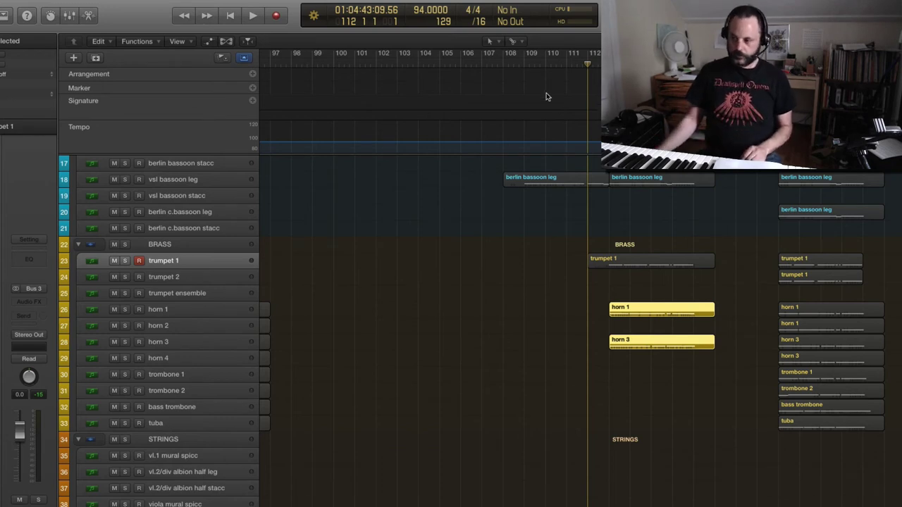
left_click(208, 358)
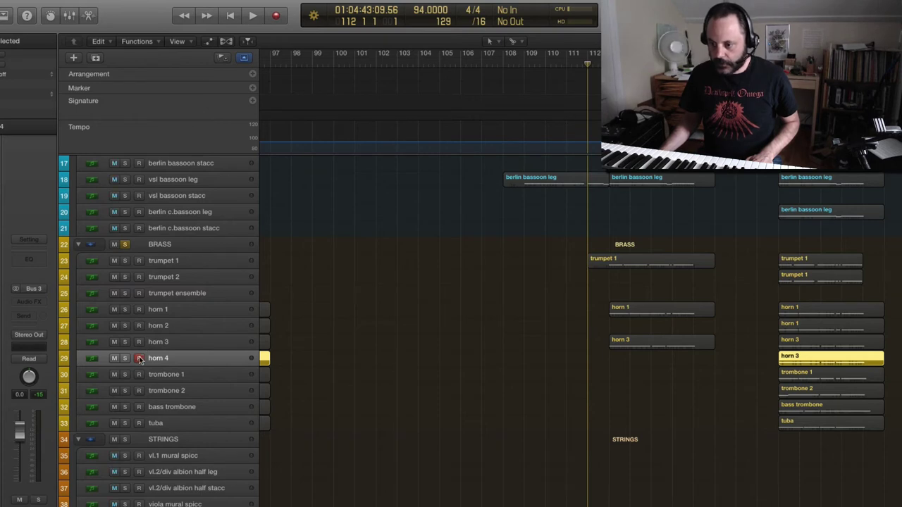
left_click(145, 358)
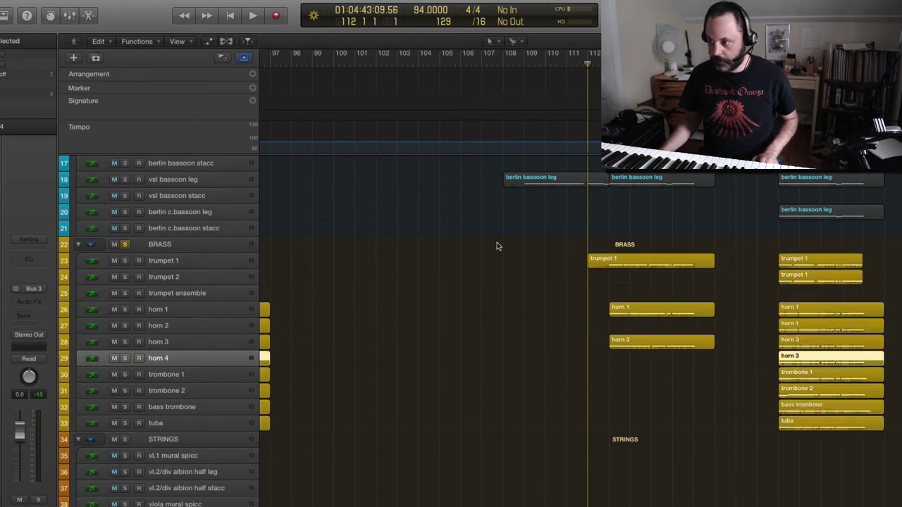
key("space")
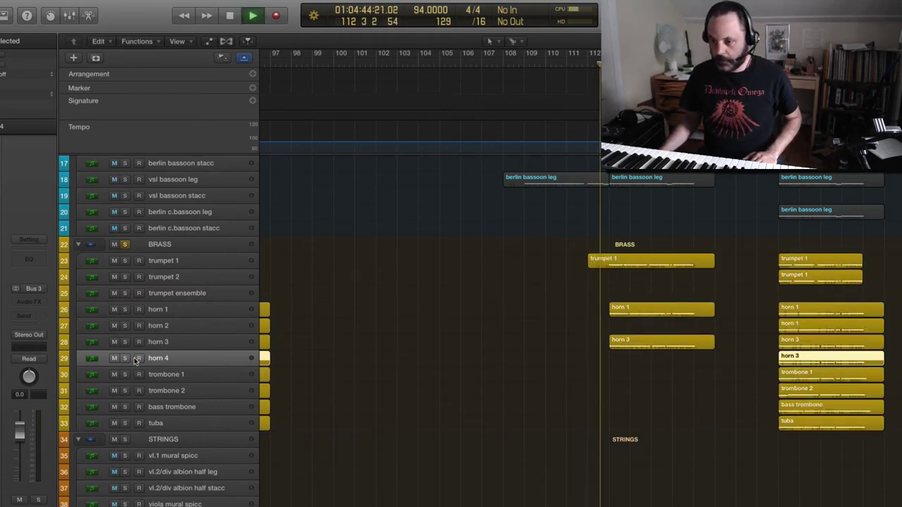
left_click(139, 359)
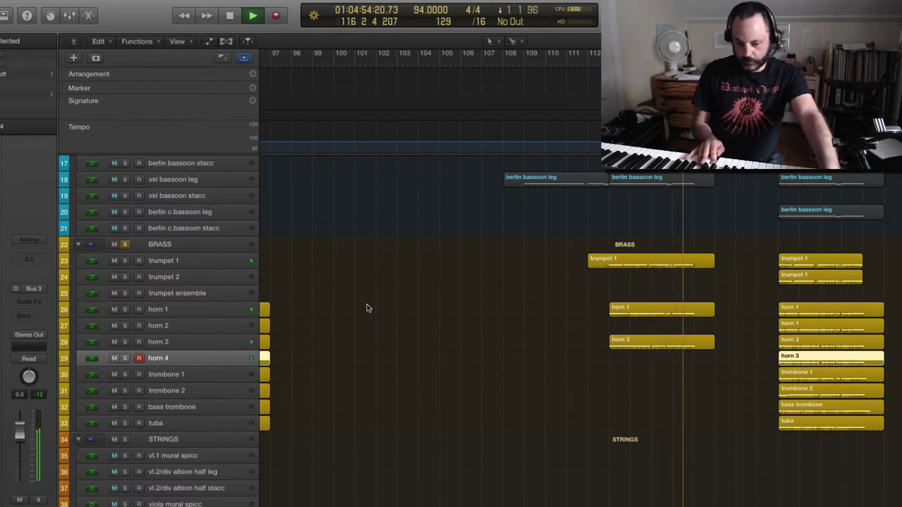
key("space")
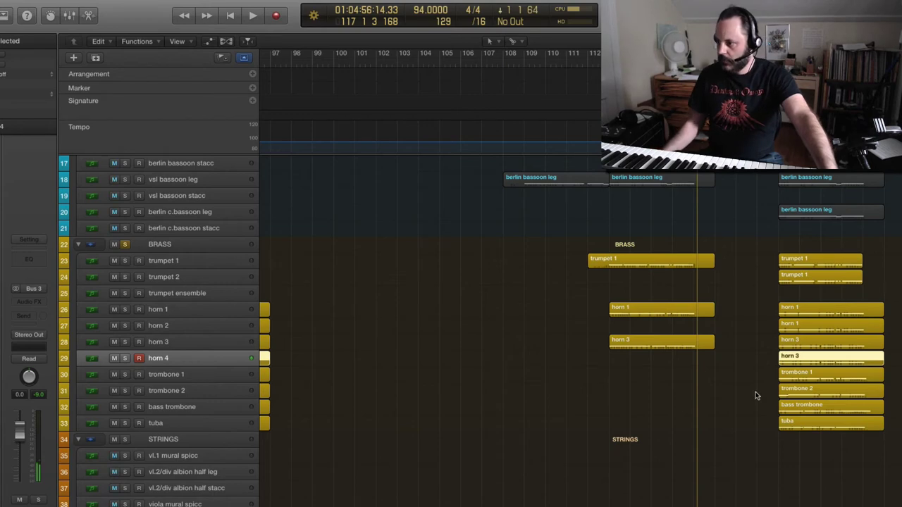
- Check the pitch of horn 1's long held note in bar 116
double_click(677, 318)
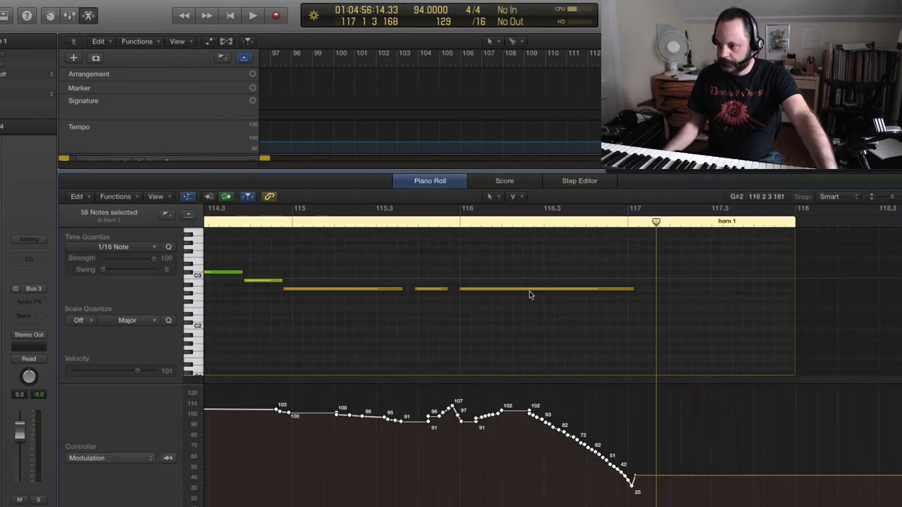
left_click(530, 289)
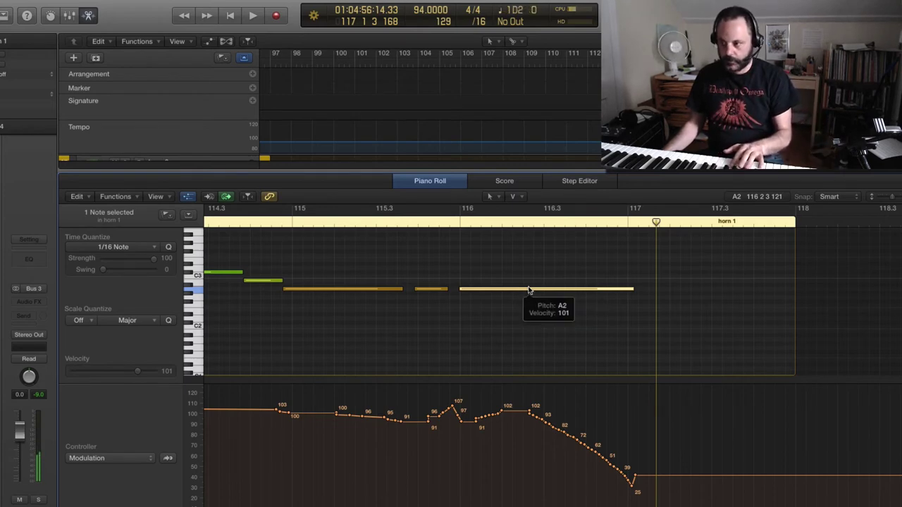
key("e")
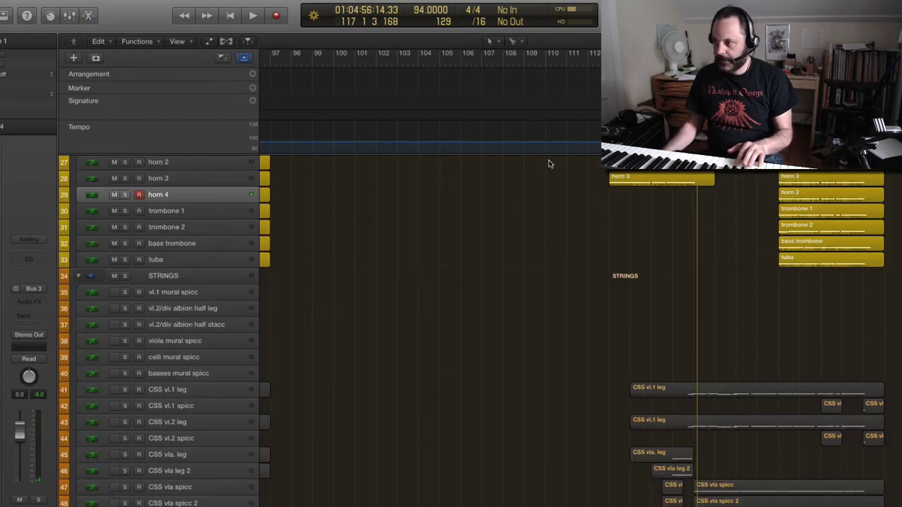
- Record a held low D2 with rising modulation on horn 4 in bar 116, starting from bar 112 beat 3
scroll(423, 318, "up", 3)
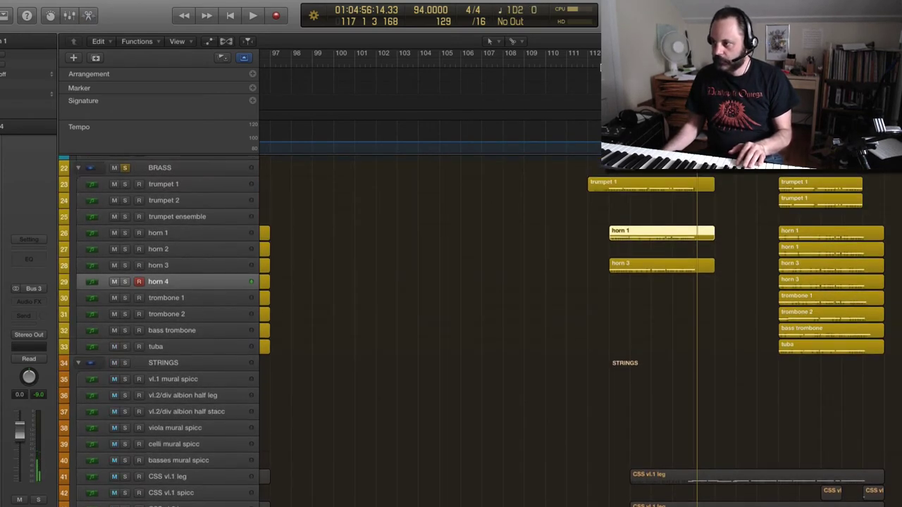
left_click(600, 65)
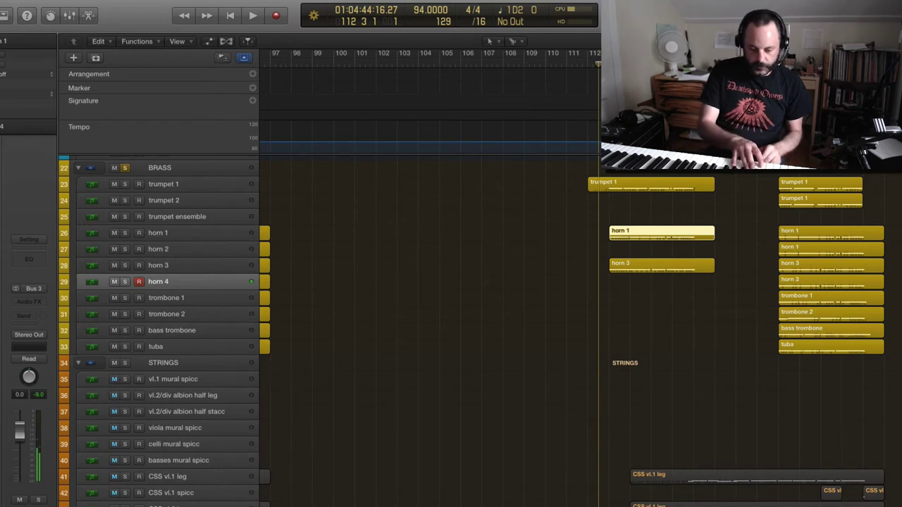
key("r")
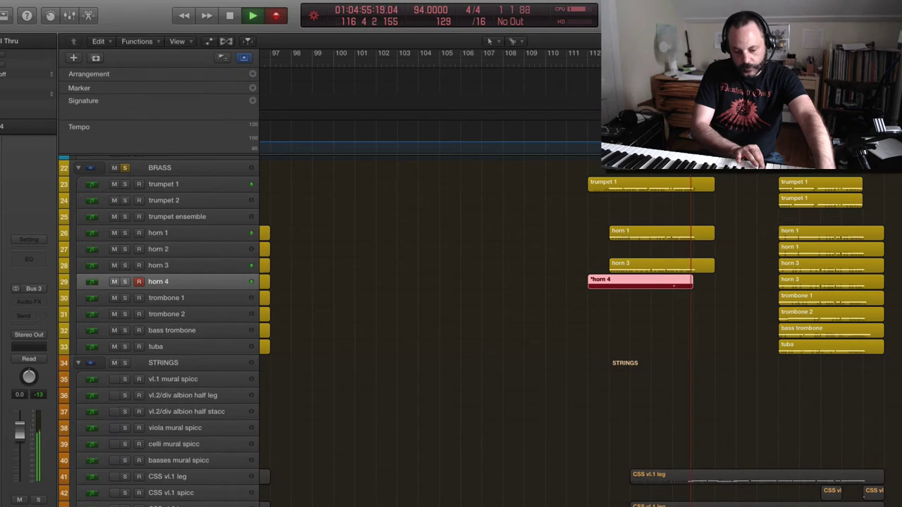
key("space")
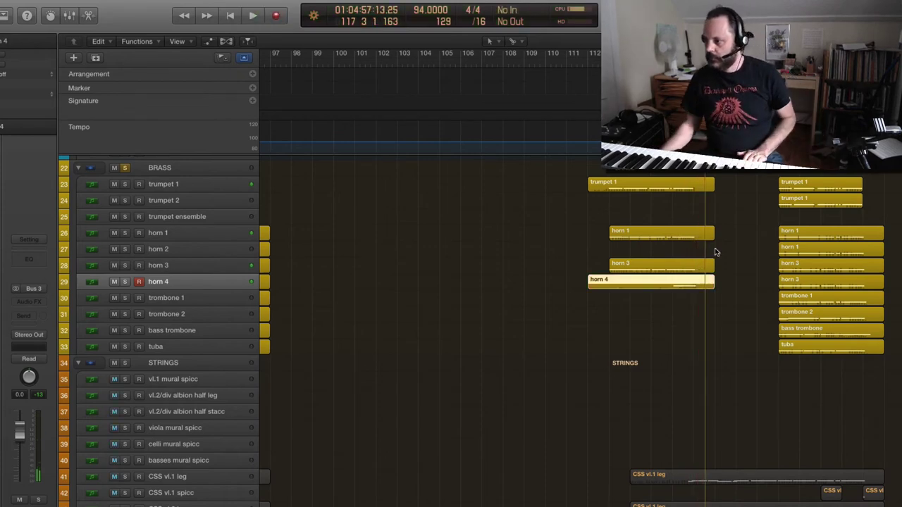
- End horn 4's recorded note at bar 117 and steepen its modulation to climb from 64 to 127 before bar 117
double_click(688, 283)
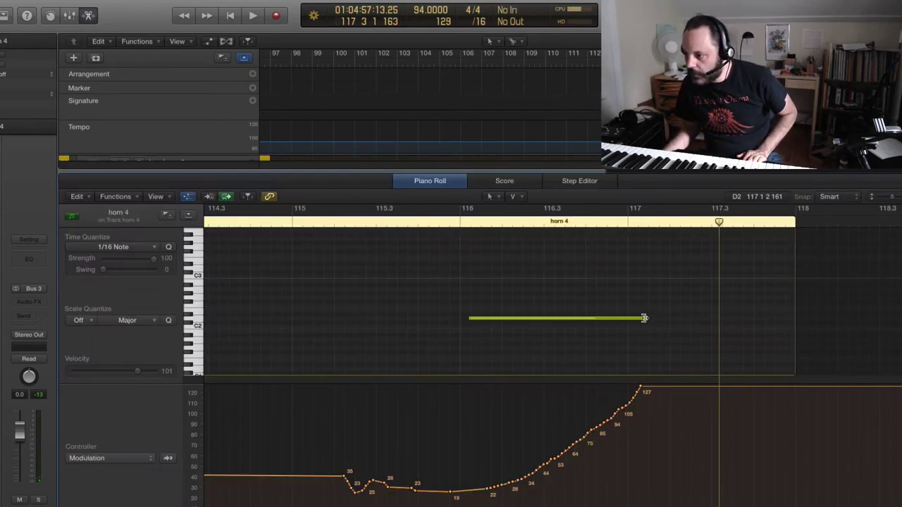
left_click_drag(644, 318, 630, 322)
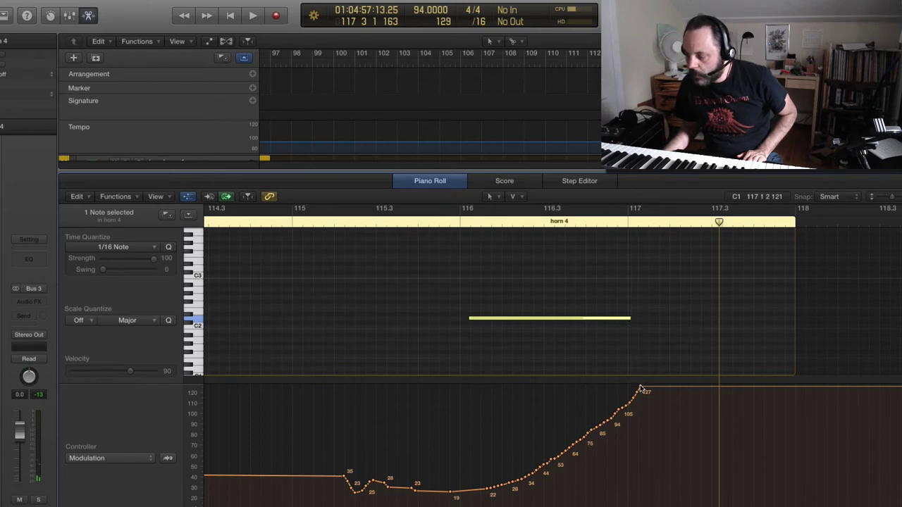
left_click_drag(640, 388, 611, 387)
left_click_drag(614, 422, 575, 451)
- Extend the start of horn 4's note back to bar 116 and listen to the result
left_click(450, 224)
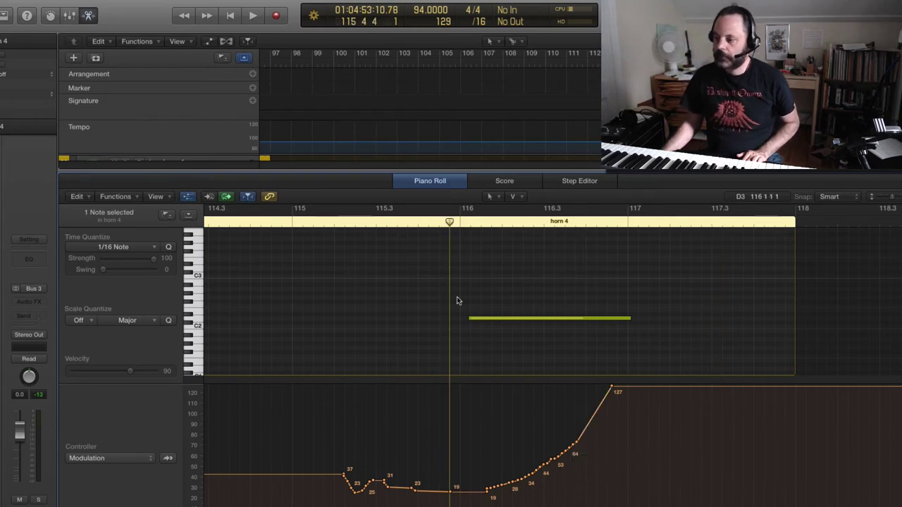
left_click_drag(471, 318, 460, 318)
key("space")
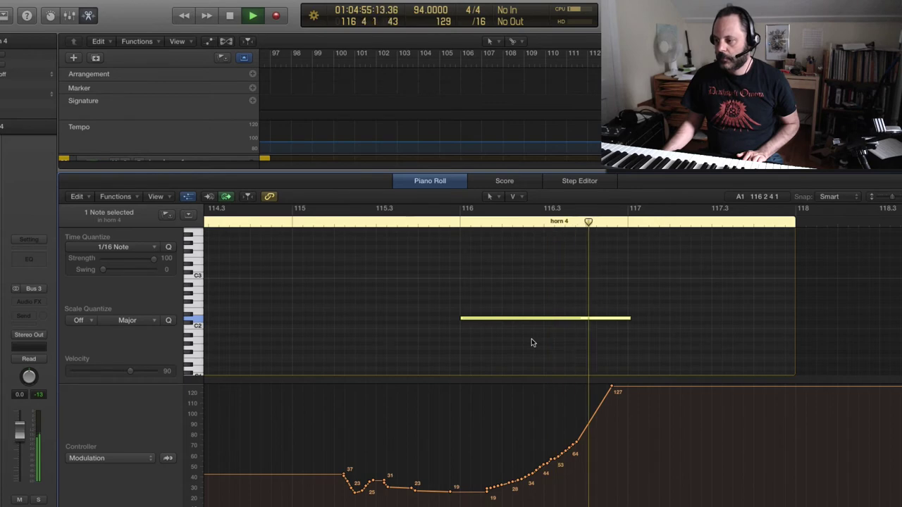
key("space")
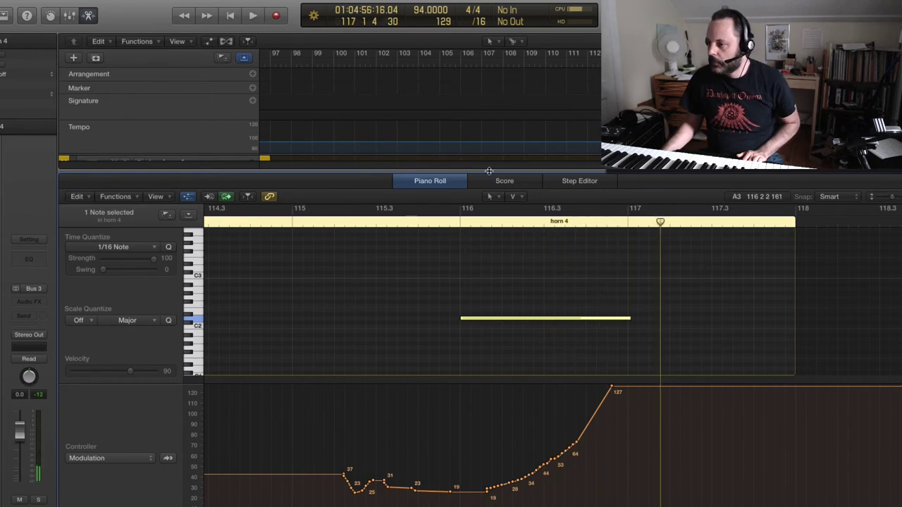
- Redraw horn 1's modulation with the Pencil tool to dip to 61 in bar 116 and swell to 127 after bar 117, and listen
key("p")
scroll(680, 340, "up", 8)
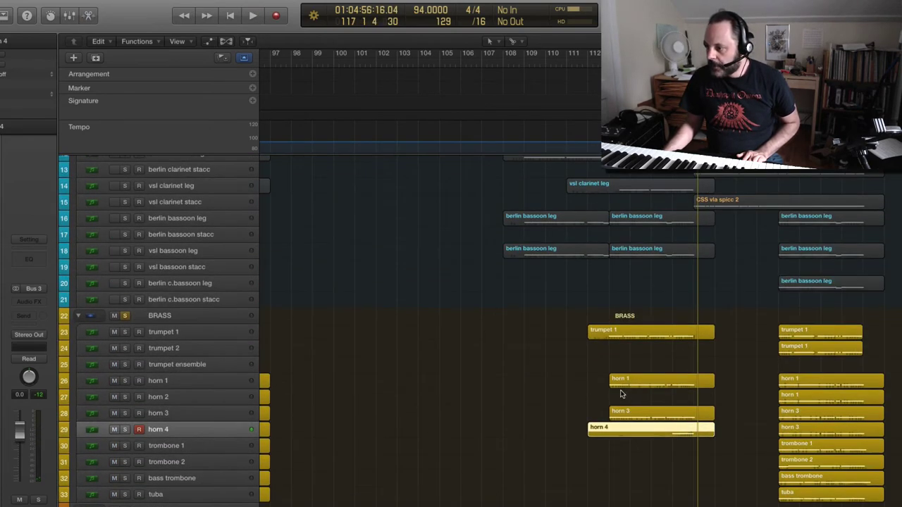
left_click(622, 395)
left_click(664, 384)
key("p")
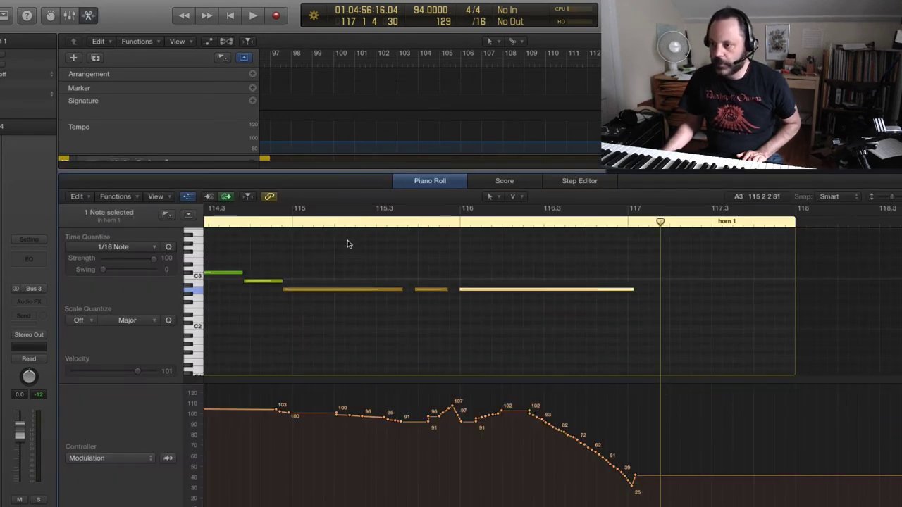
left_click(498, 198)
left_click(504, 225)
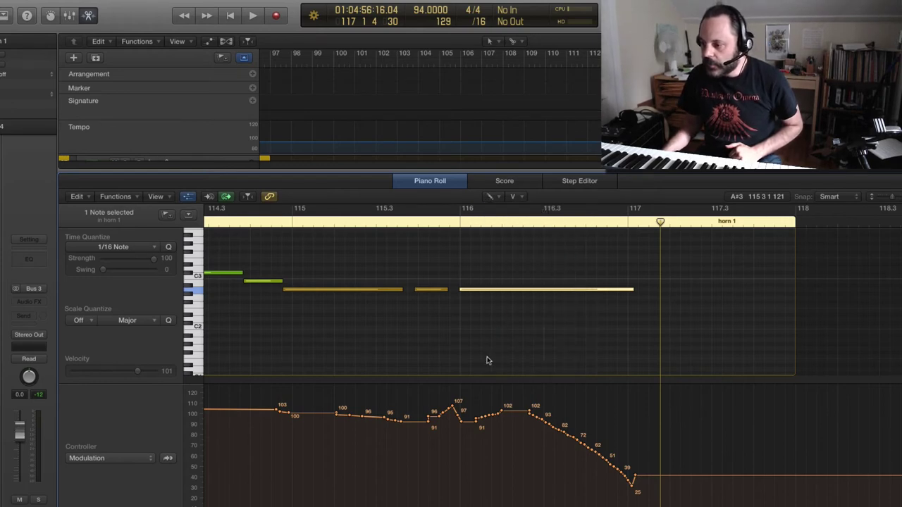
mouse_move(432, 425)
left_mouse_down()
mouse_move(444, 423)
mouse_move(475, 451)
mouse_move(540, 444)
mouse_move(654, 369)
mouse_move(663, 317)
left_mouse_up()
double_click(437, 212)
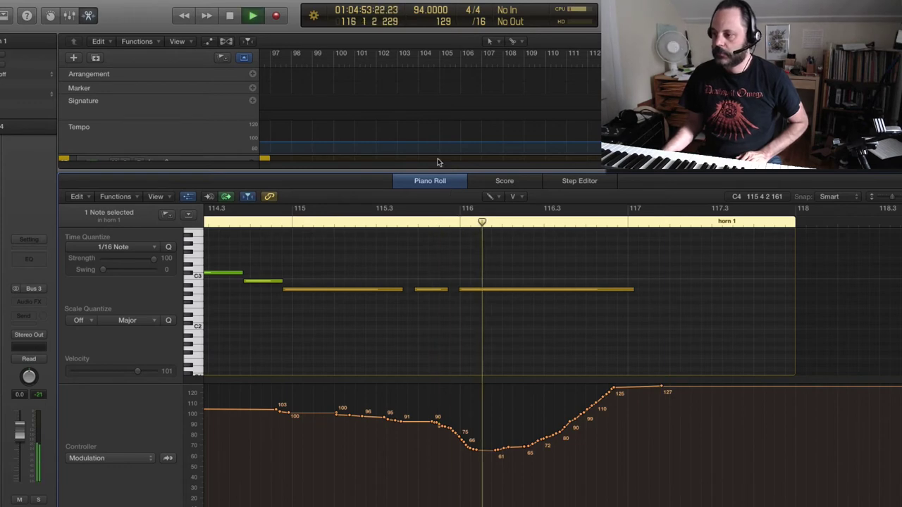
key("p")
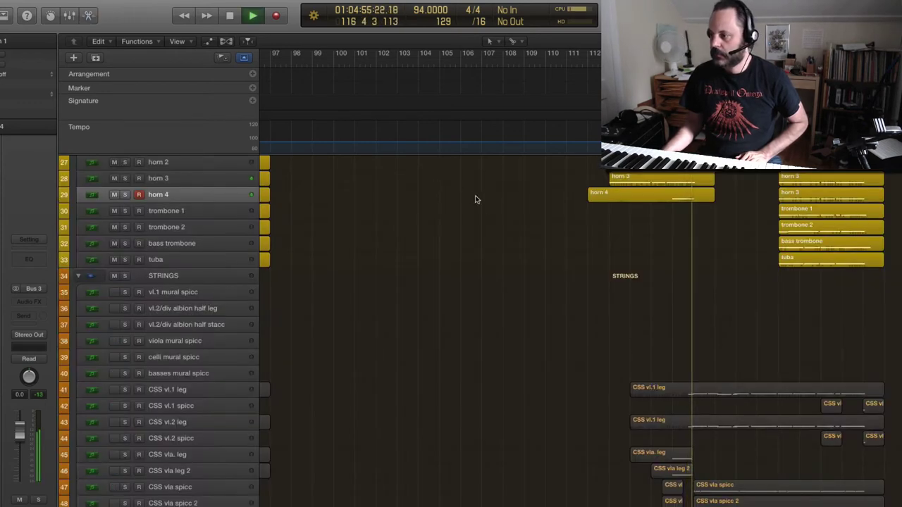
scroll(478, 245, "up", 4)
key("space")
- Redraw horn 3's modulation to dip to 63 in bar 116 and swell to 127 after bar 117, and listen to the result
left_click(648, 253)
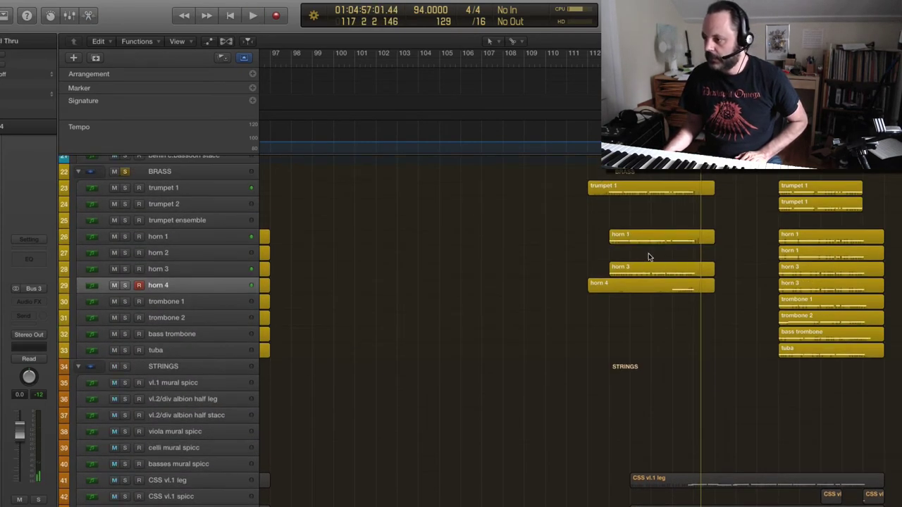
left_click(662, 275)
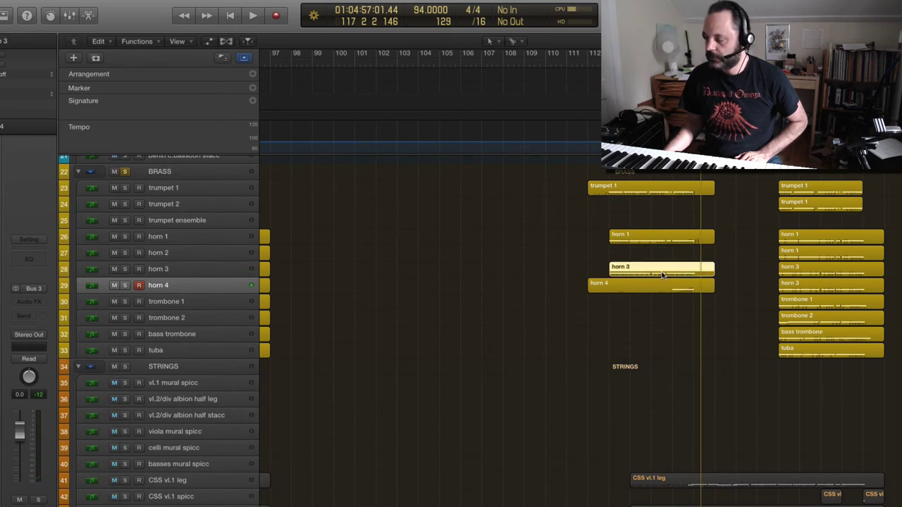
key("p")
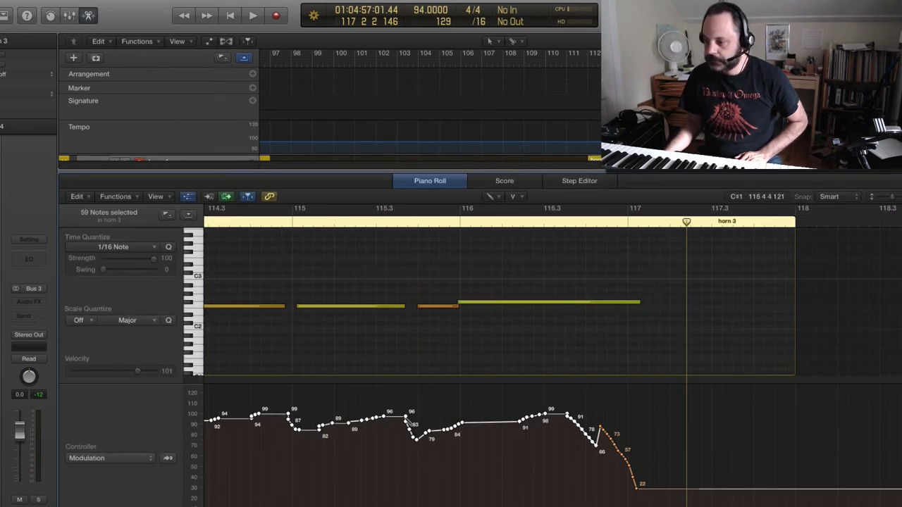
mouse_move(409, 421)
left_mouse_down()
mouse_move(480, 453)
mouse_move(556, 431)
mouse_move(610, 384)
mouse_move(652, 365)
mouse_move(678, 367)
left_mouse_up()
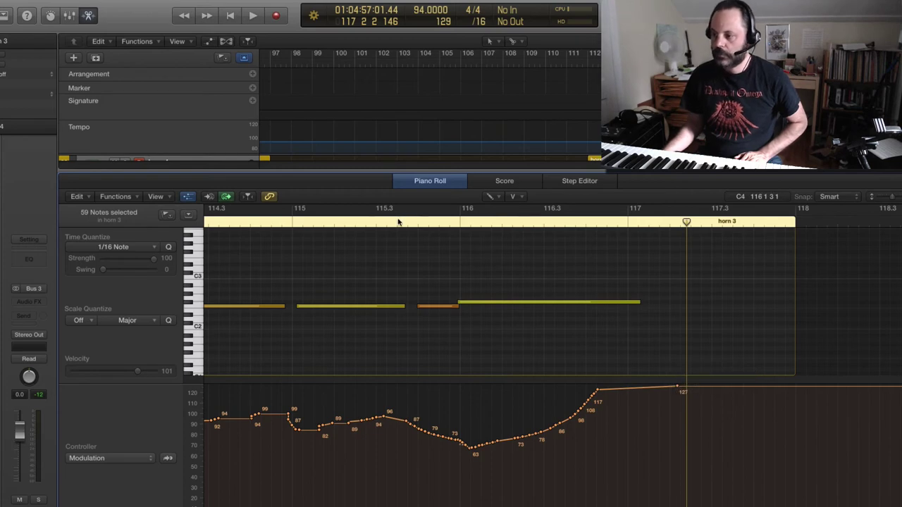
double_click(398, 222)
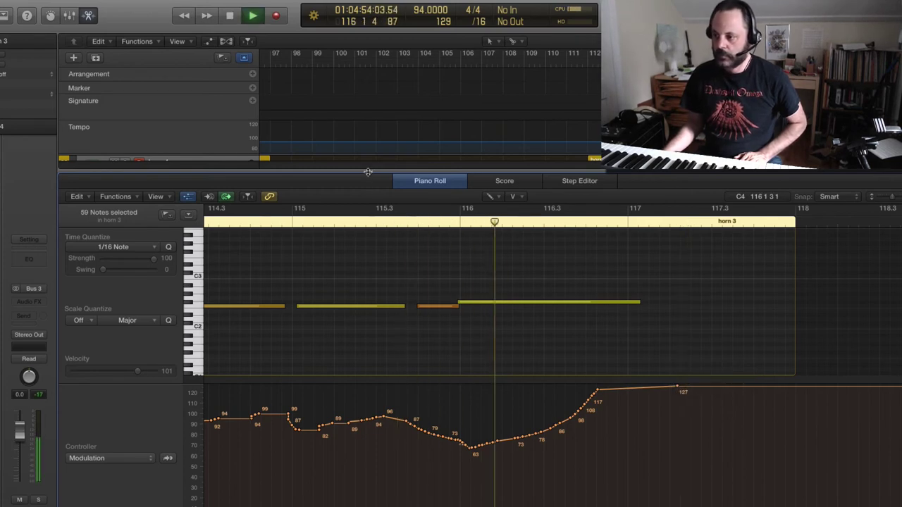
key("e")
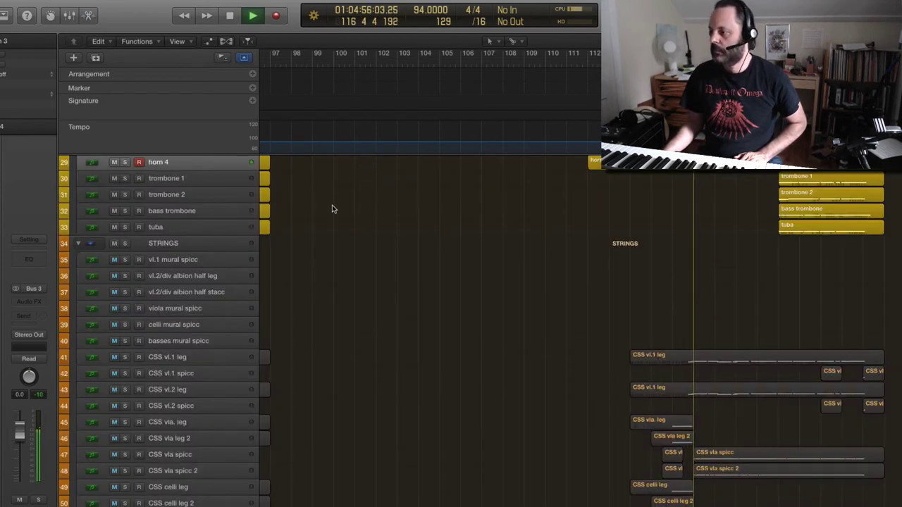
scroll(463, 230, "up", 10)
key("space")
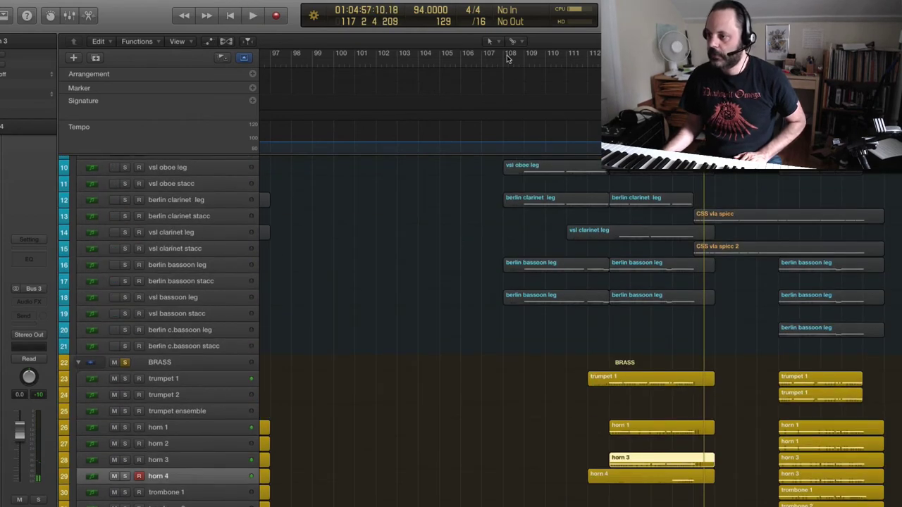
- Unsolo the BRASS group and listen to the full orchestra from bar 108 through the end of the piece
left_click(507, 59)
left_click(125, 362)
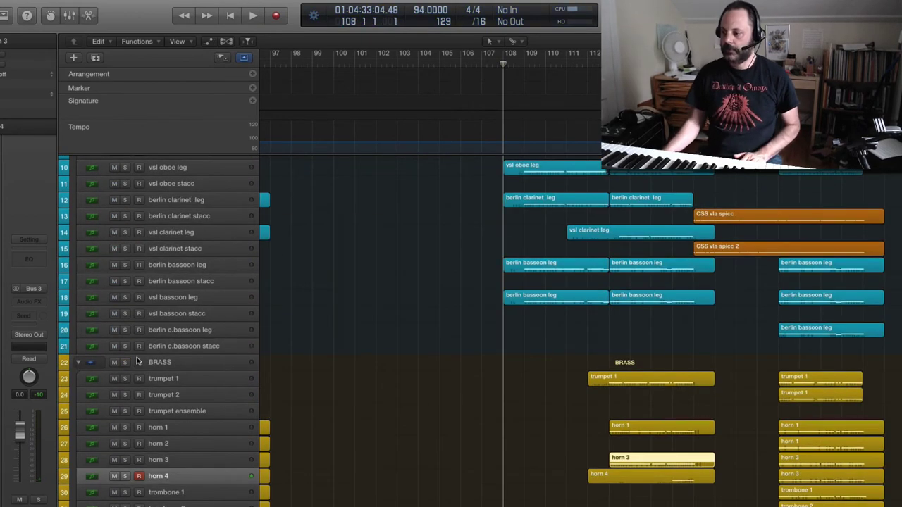
key("space")
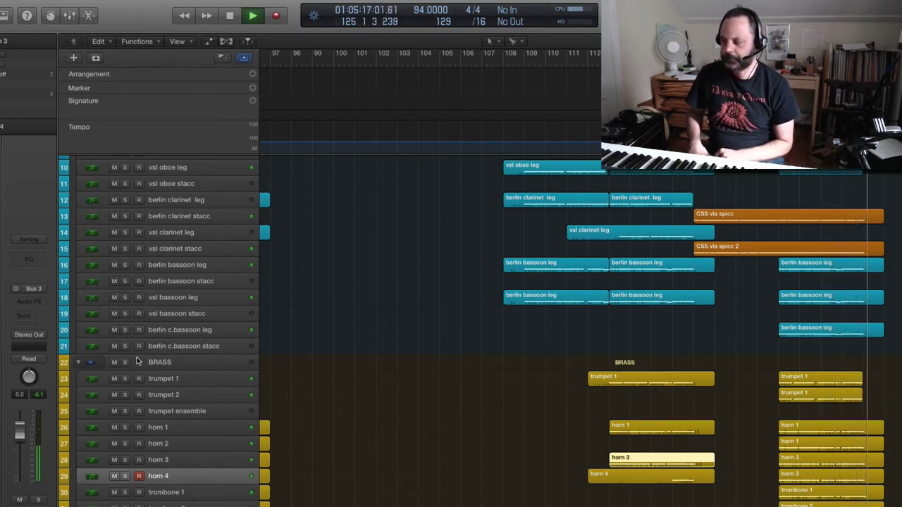
key("space")
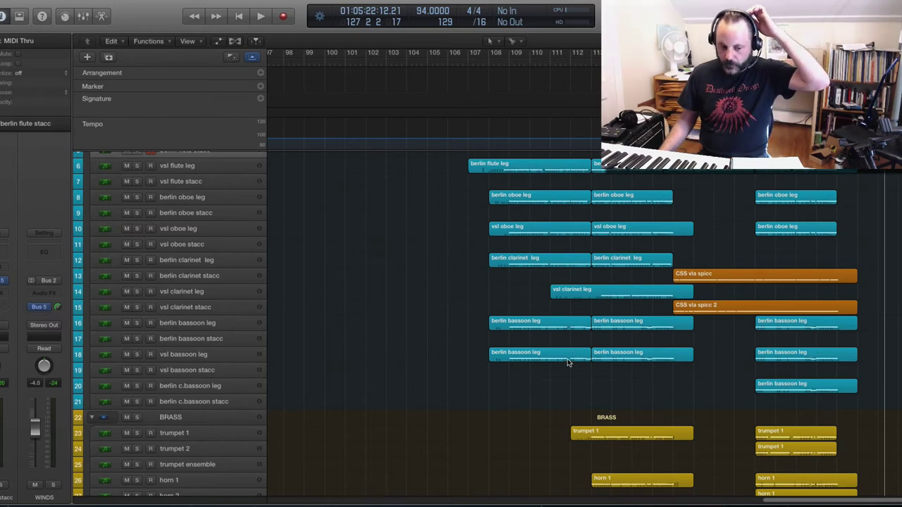
- Record a new staccato flute passage on the berlin flute stacc track from bar 128 to bar 135 and listen to it
scroll(572, 344, "up", 5)
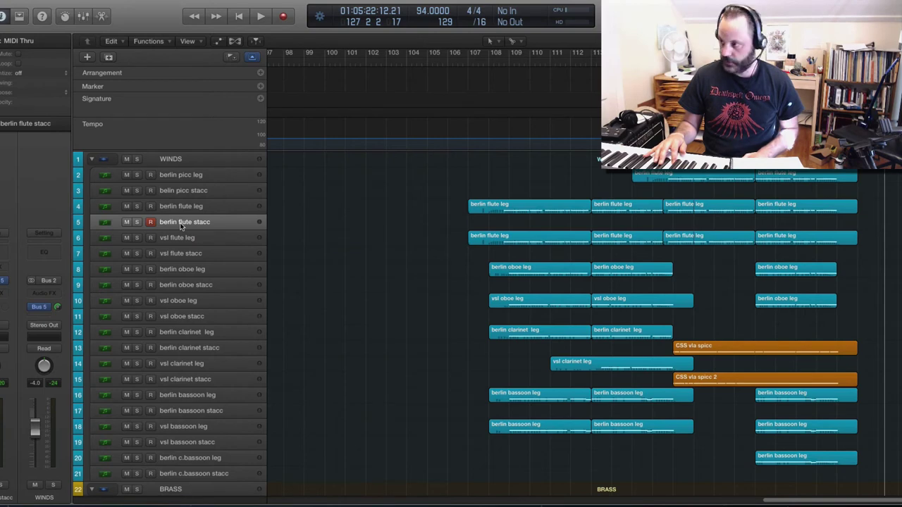
key("r")
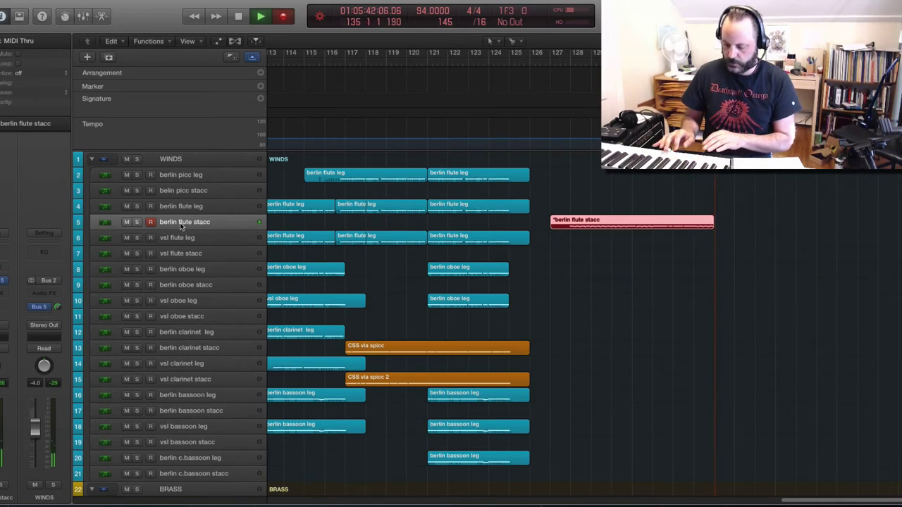
key("space")
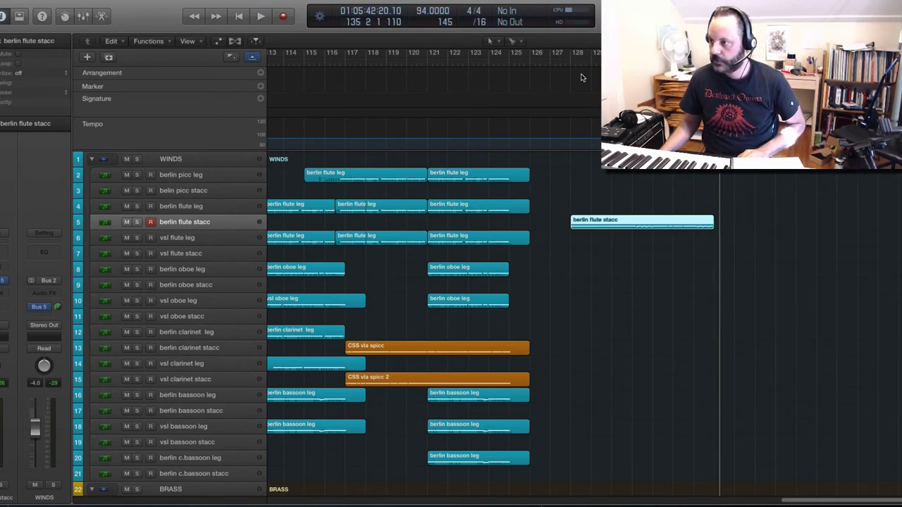
left_click(562, 63)
key("space")
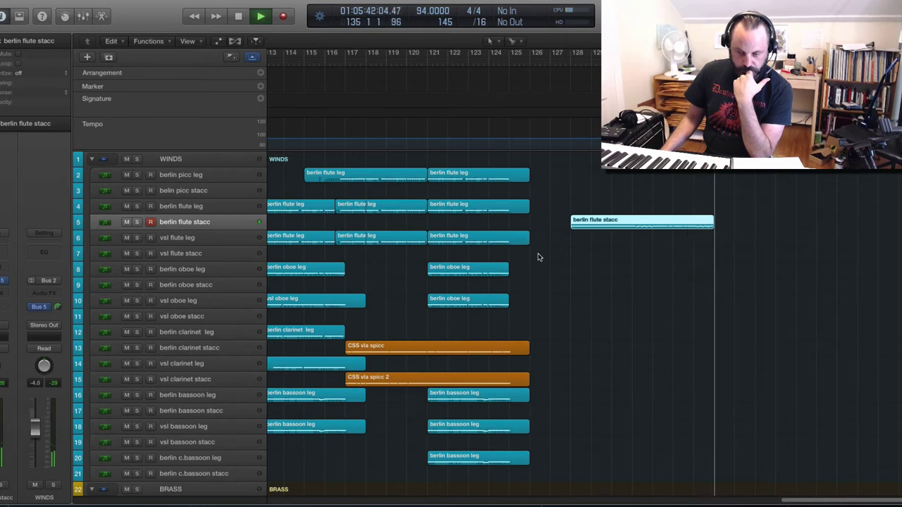
key("space")
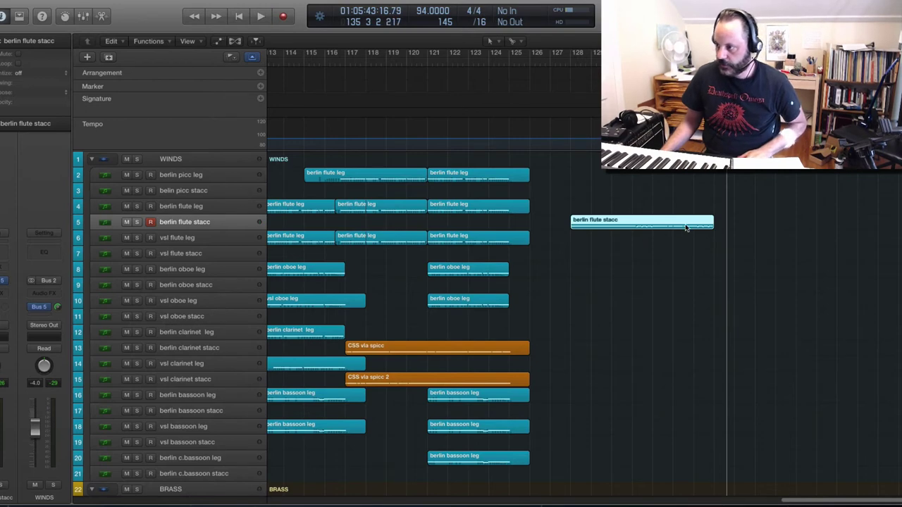
- Split the new flute staccato region at bar 134, splitting the overlapping notes, and delete its last bar
left_click(694, 225)
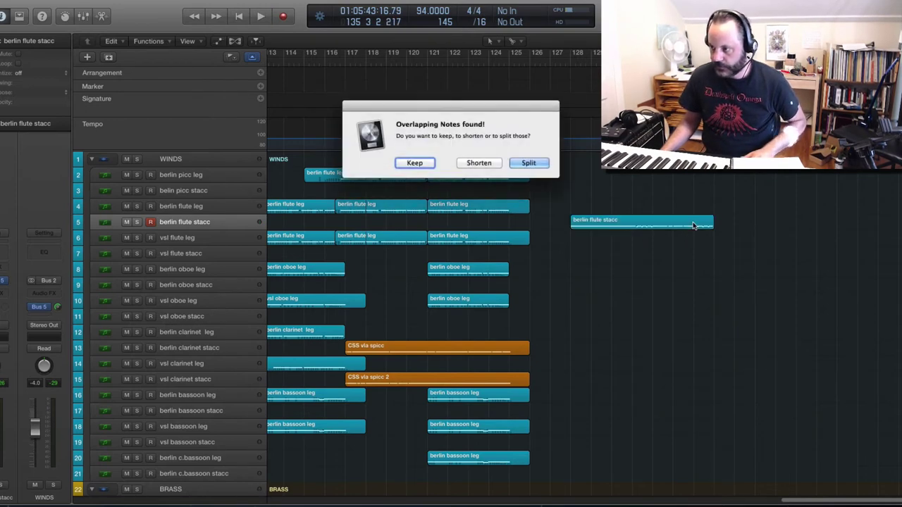
left_click(529, 163)
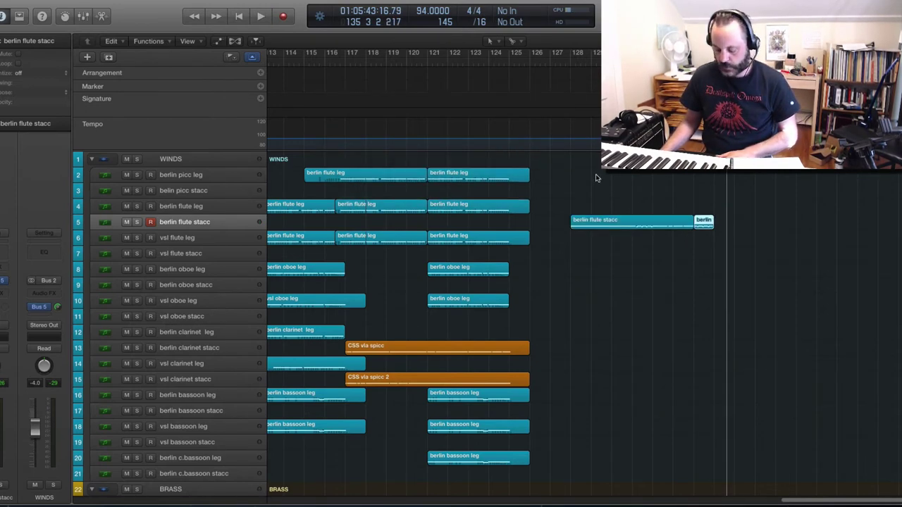
key("comma")
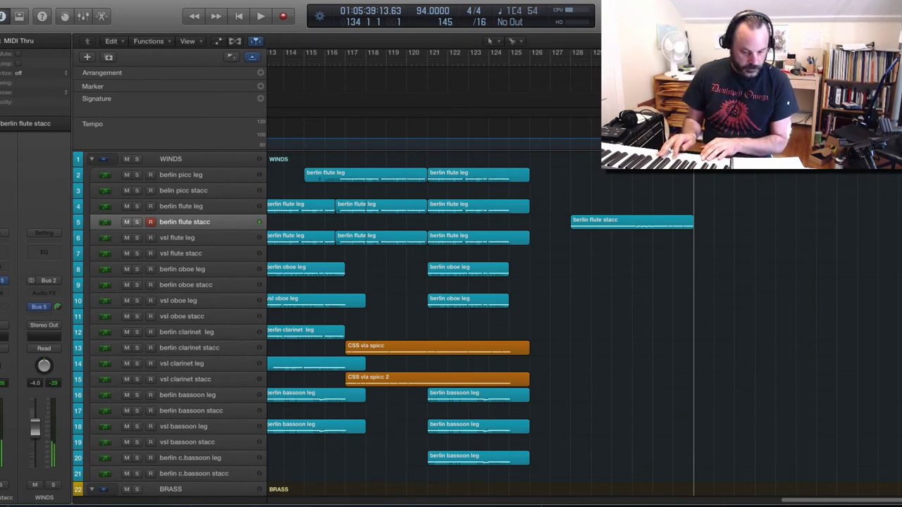
key("r")
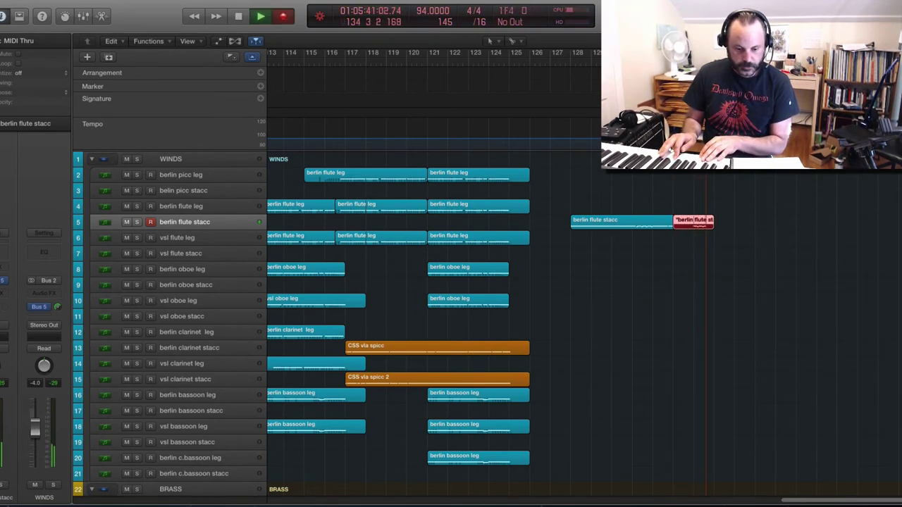
key("space")
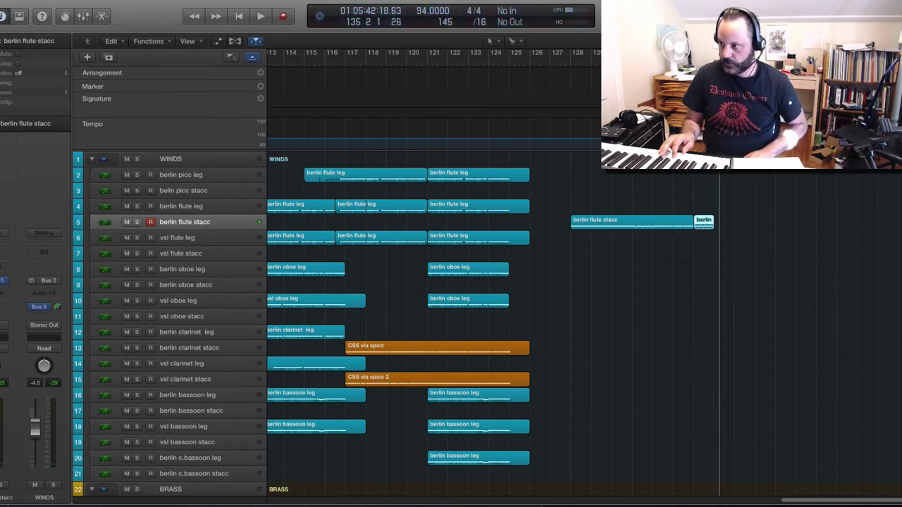
key("super+z")
key("comma")
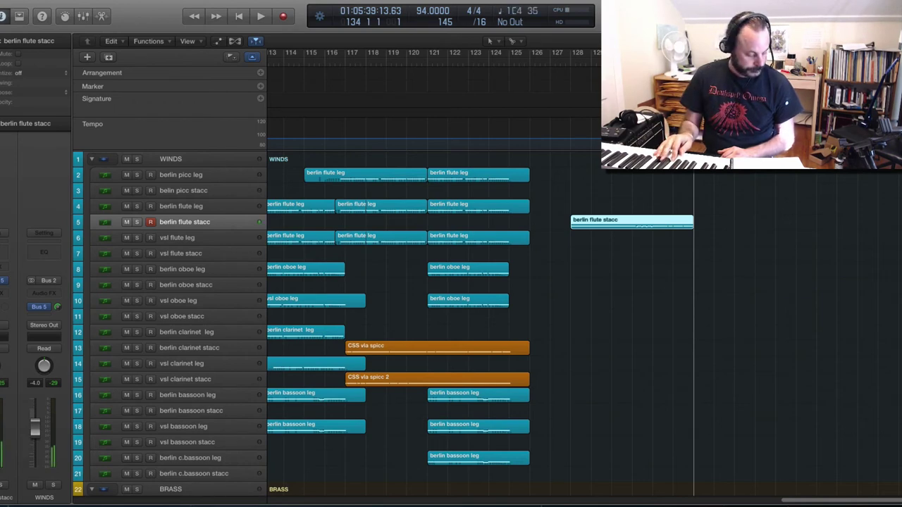
key("r")
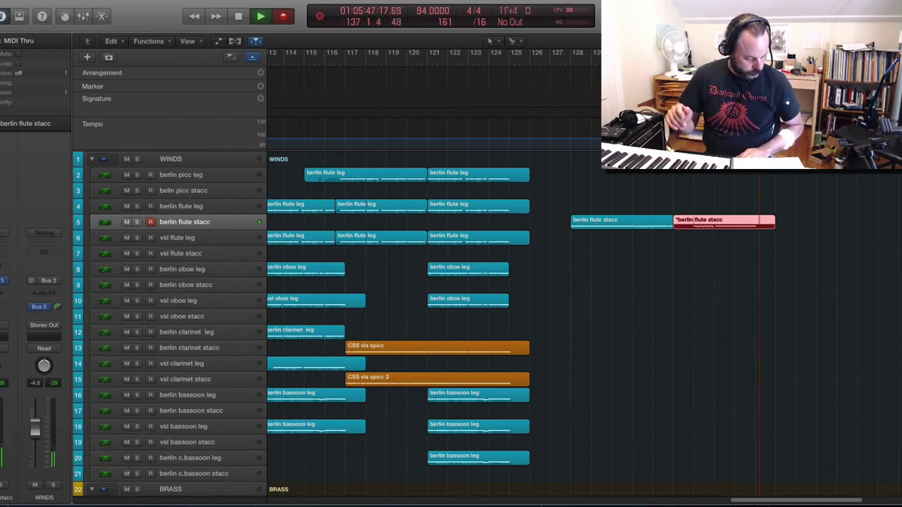
key("space")
key("Delete")
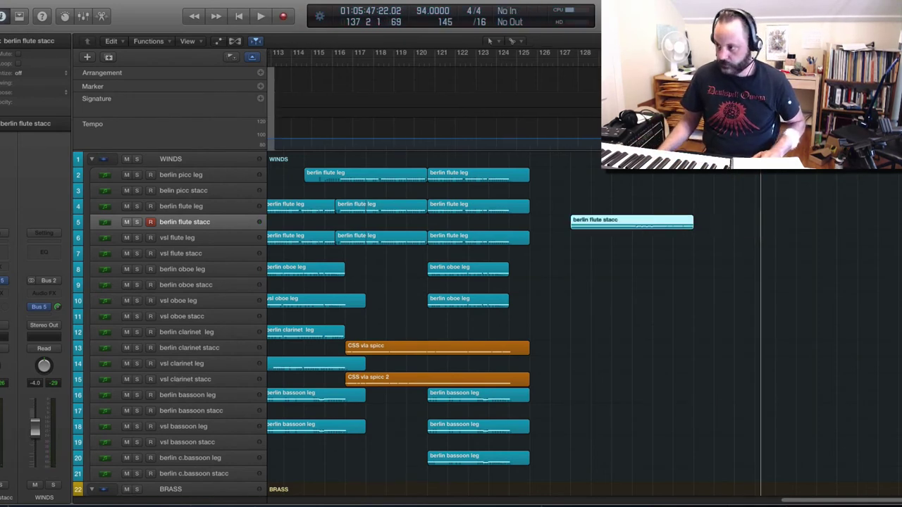
key("comma")
key("comma")
key("comma")
key("comma")
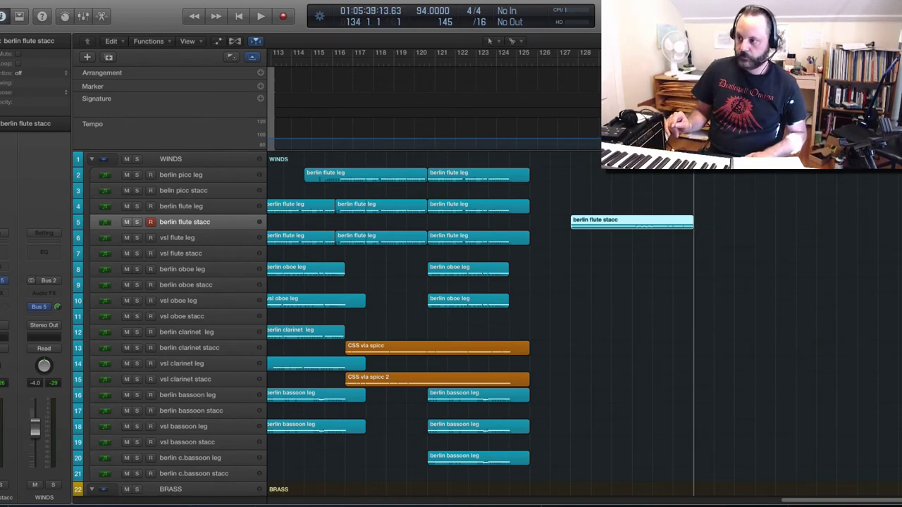
key("r")
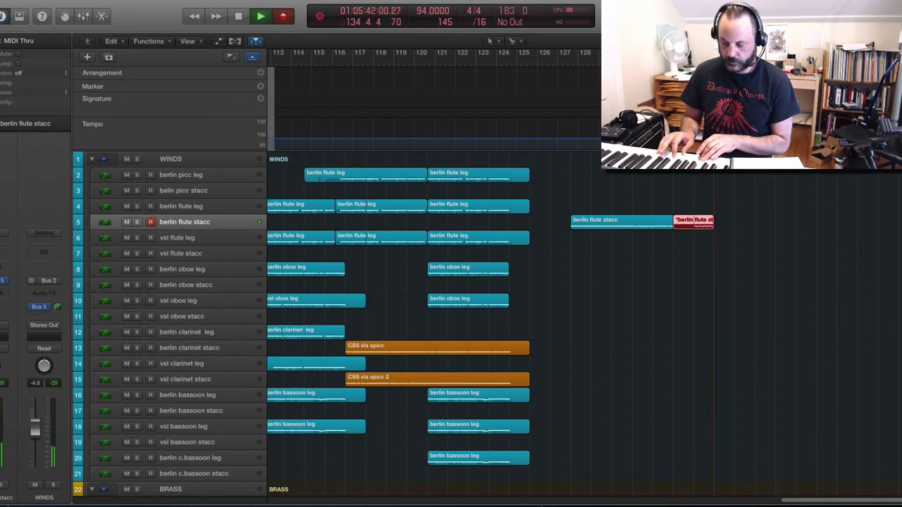
key("space")
key("super+z")
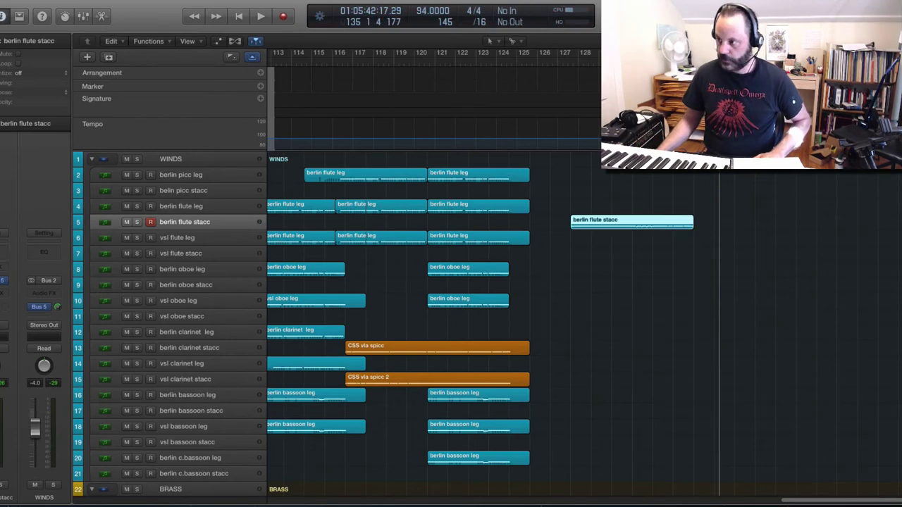
key("comma")
key("comma")
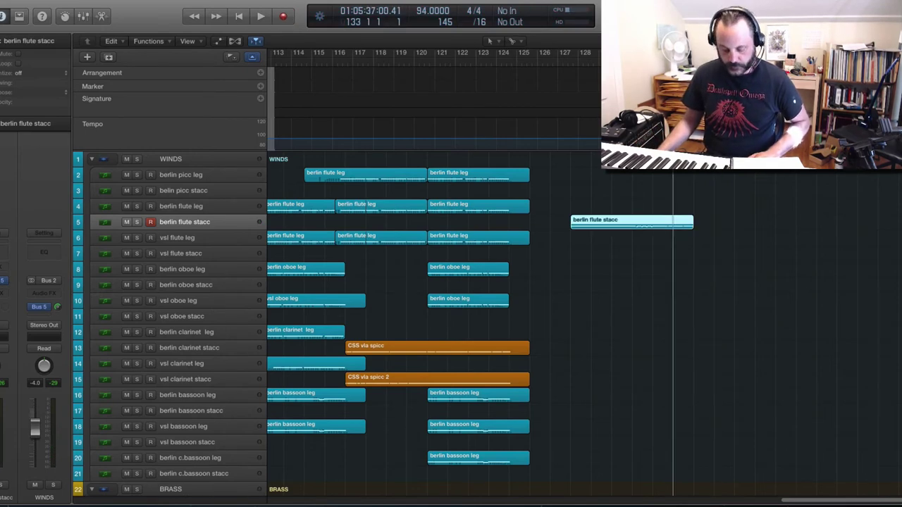
key("r")
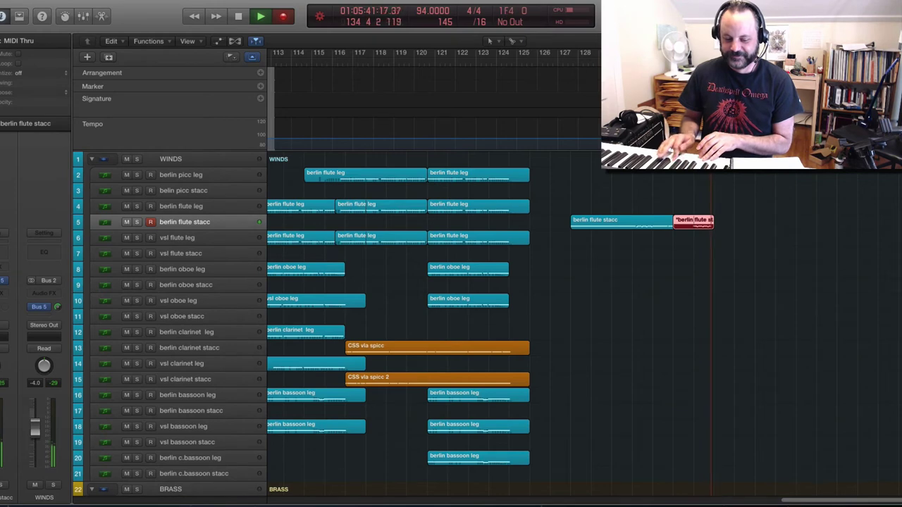
key("space")
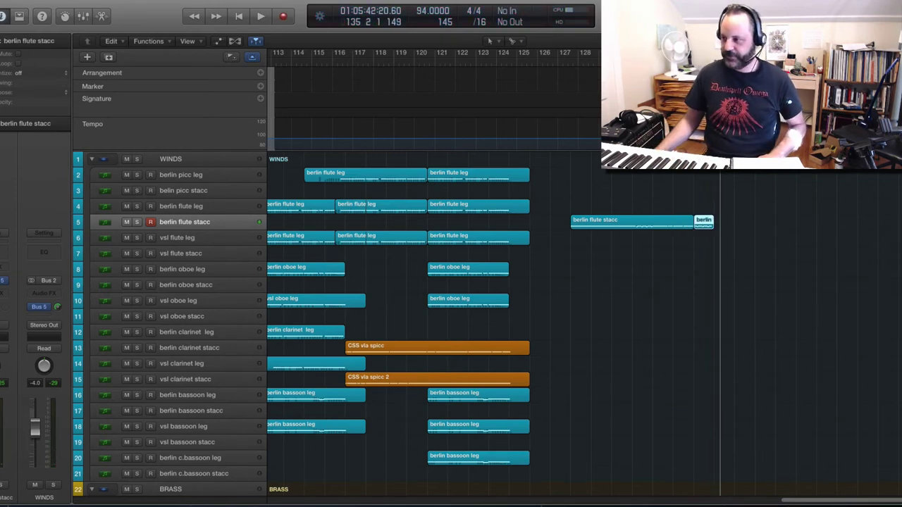
key("Delete")
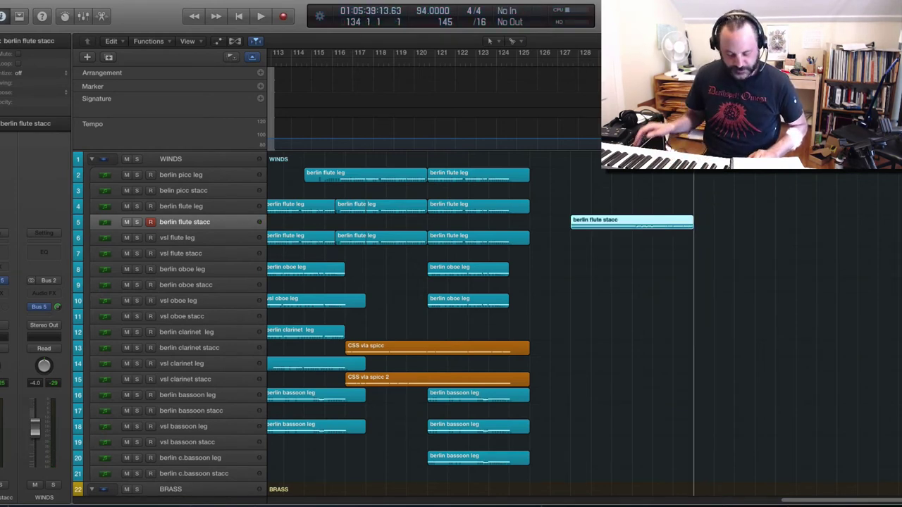
key("r")
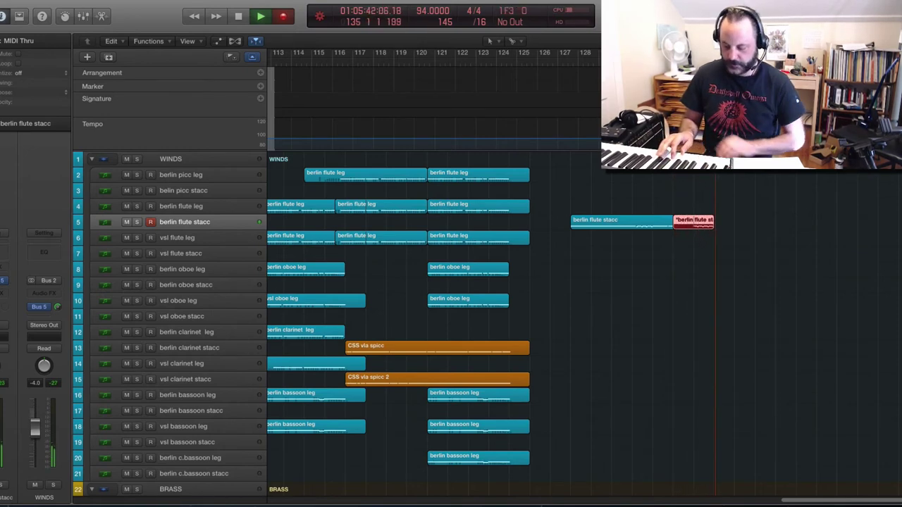
key("space")
- Record a new ending for the flute staccato passage from bar 134 up to bar 137, and deselect the region
key("comma")
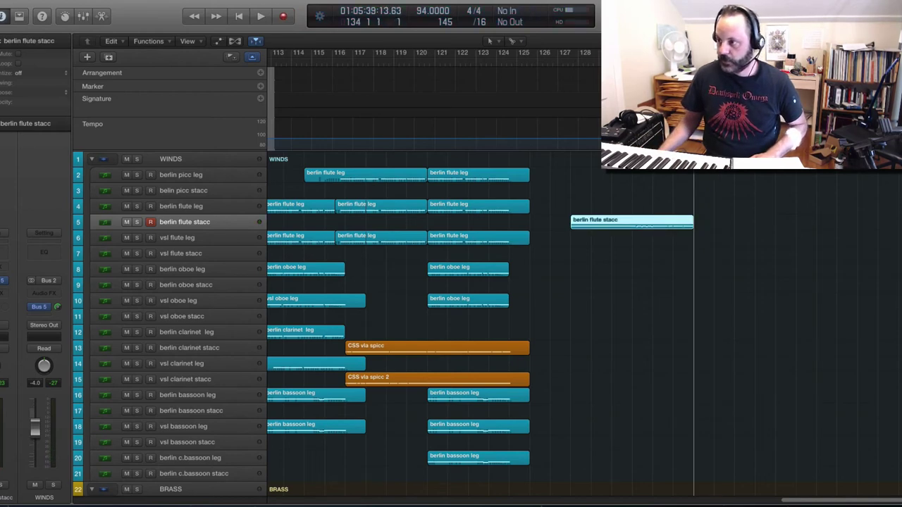
key("r")
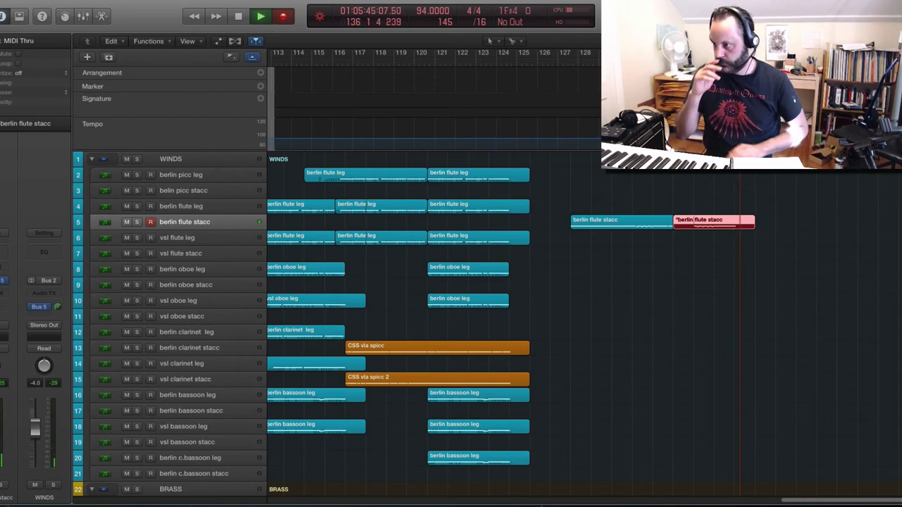
key("space")
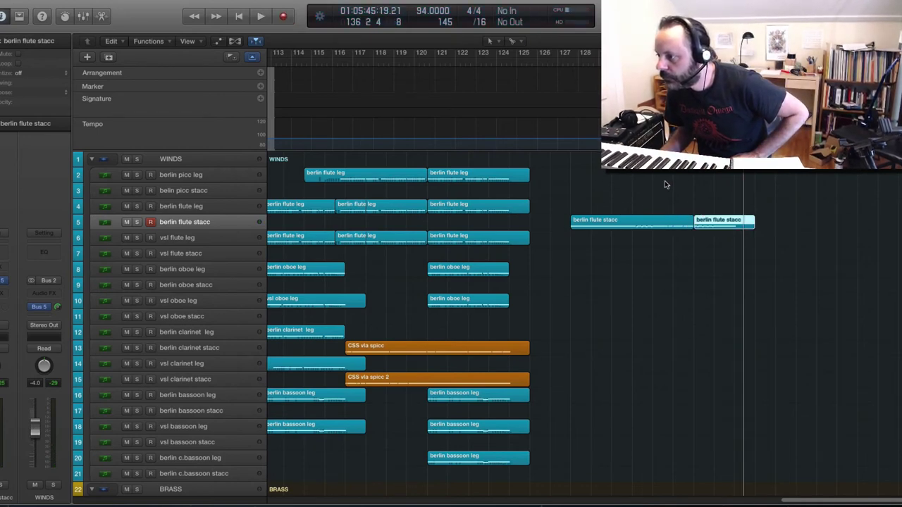
left_click(769, 217)
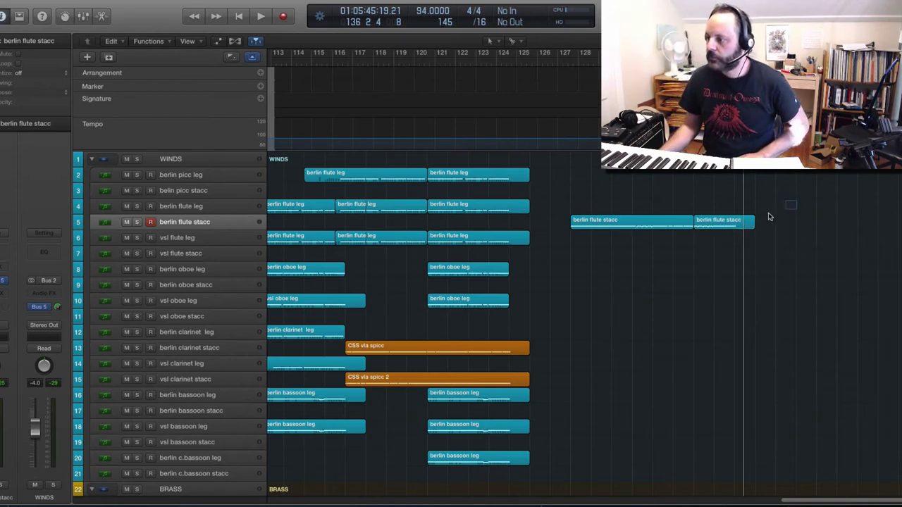
- Join the two berlin flute stacc regions between bars 128 and 137 into a single region
left_click_drag(769, 217, 662, 224)
right_click(666, 222)
key("super+j")
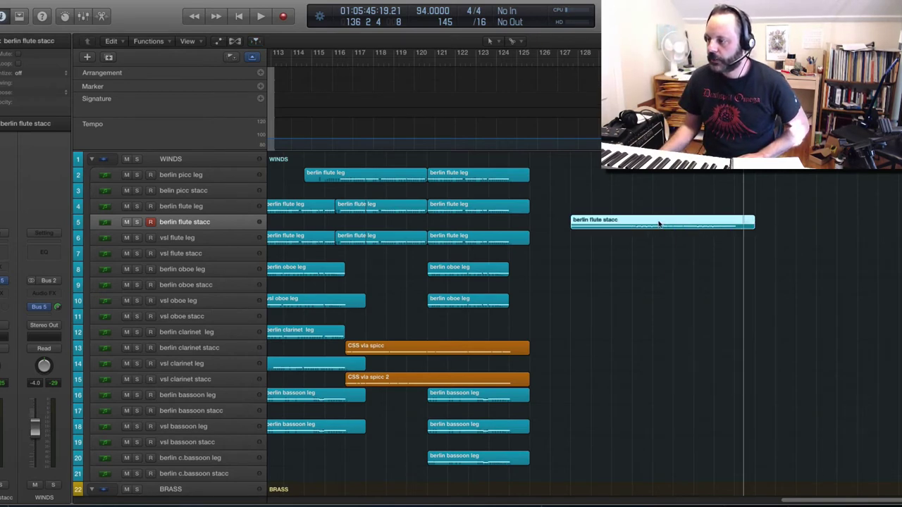
- In the joined flute region's notes, delete the stray short note just before bar 134 and move the neighbouring low note slightly later
double_click(659, 223)
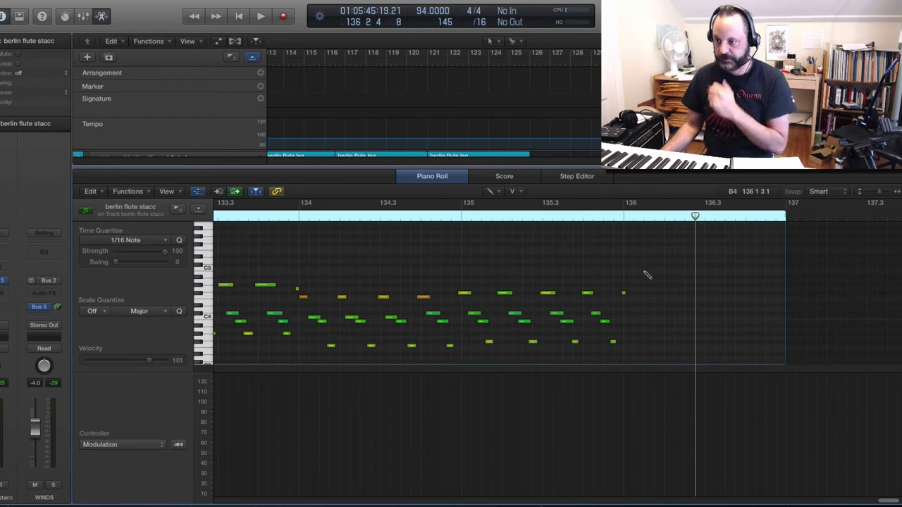
right_click(359, 288)
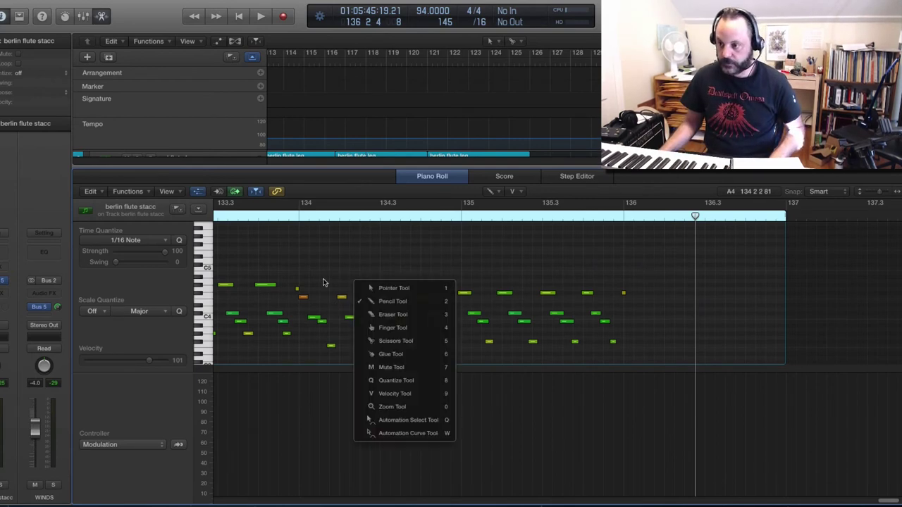
left_click(301, 287)
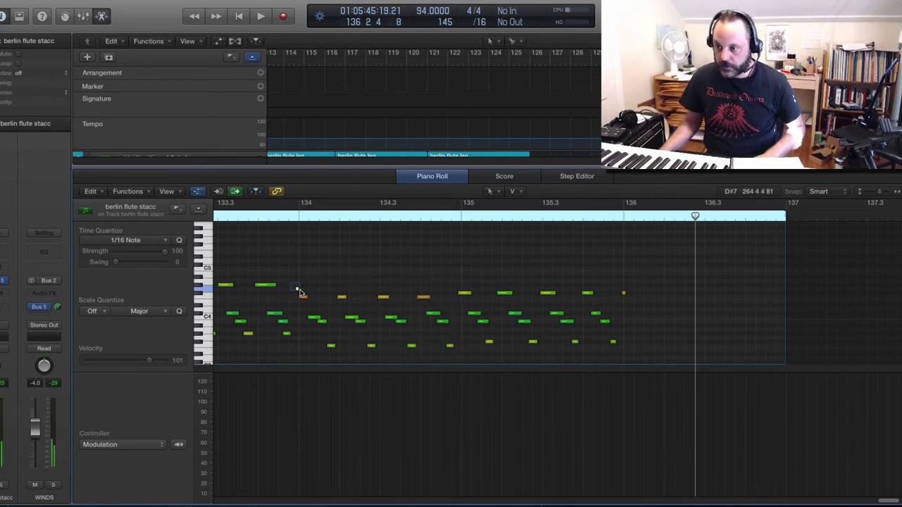
left_click(299, 289)
left_click_drag(299, 290, 304, 297)
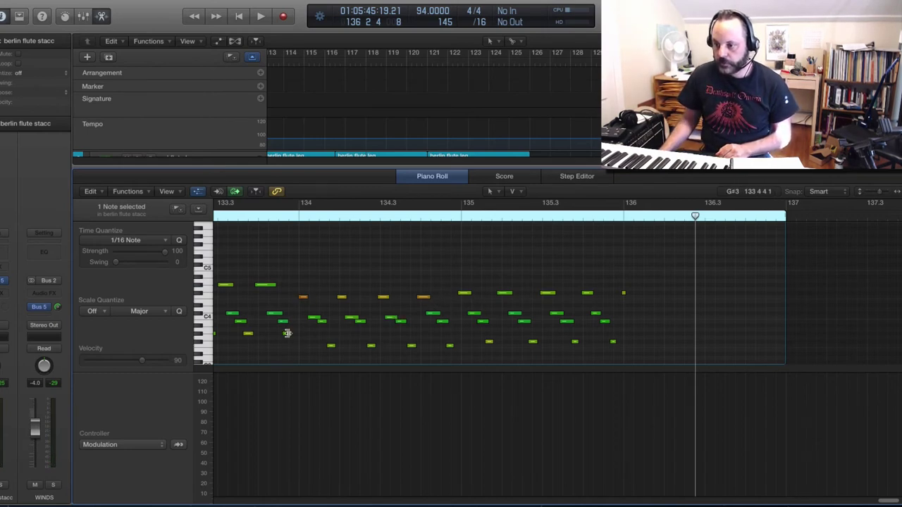
left_click_drag(286, 337, 294, 335)
- Quantize all notes of the flute region to 1/16 and shift its first seven notes one sixteenth later, starting at bar 128
scroll(652, 278, "left", 10)
scroll(494, 296, "down", 3)
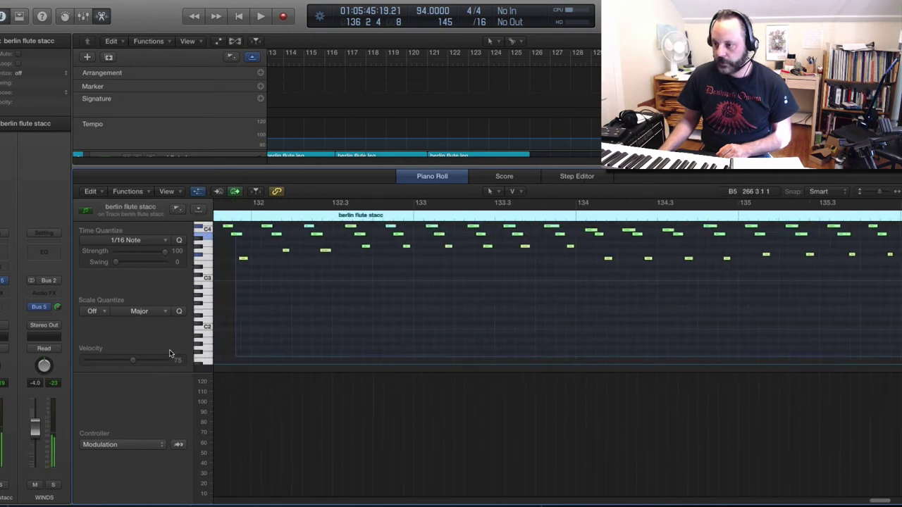
scroll(494, 289, "left", 4)
key("super+a")
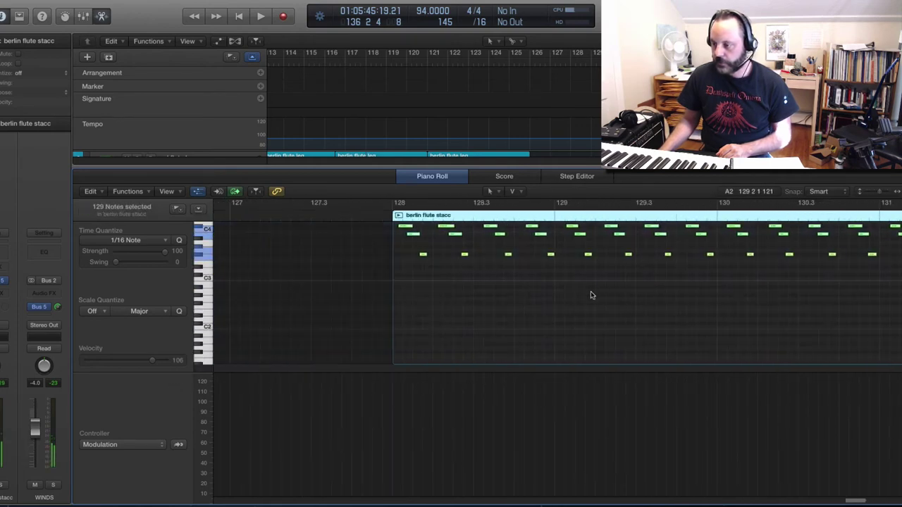
scroll(591, 291, "up", 3)
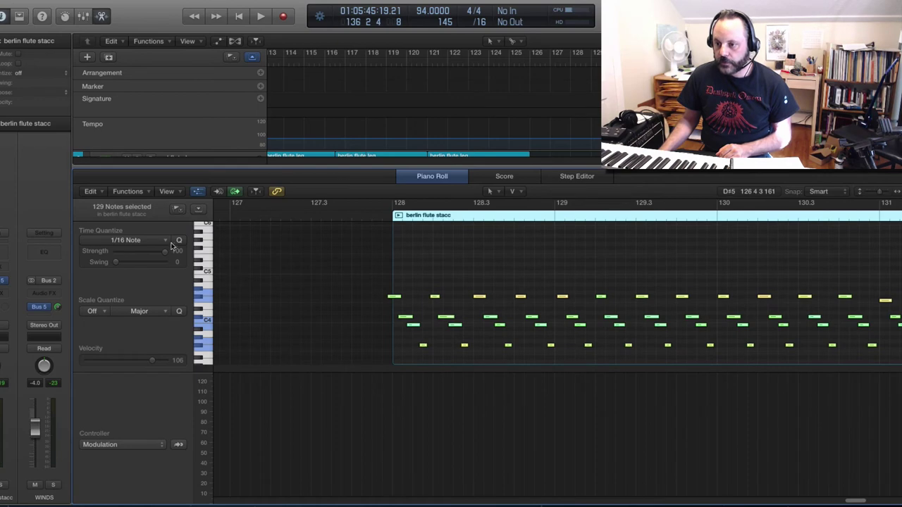
left_click(363, 270)
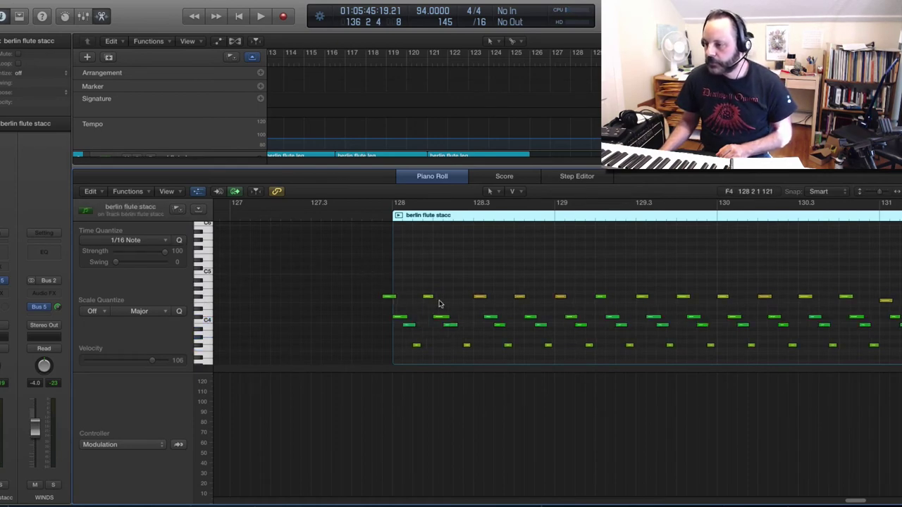
left_click_drag(410, 335, 446, 360)
left_click_drag(451, 328, 461, 329)
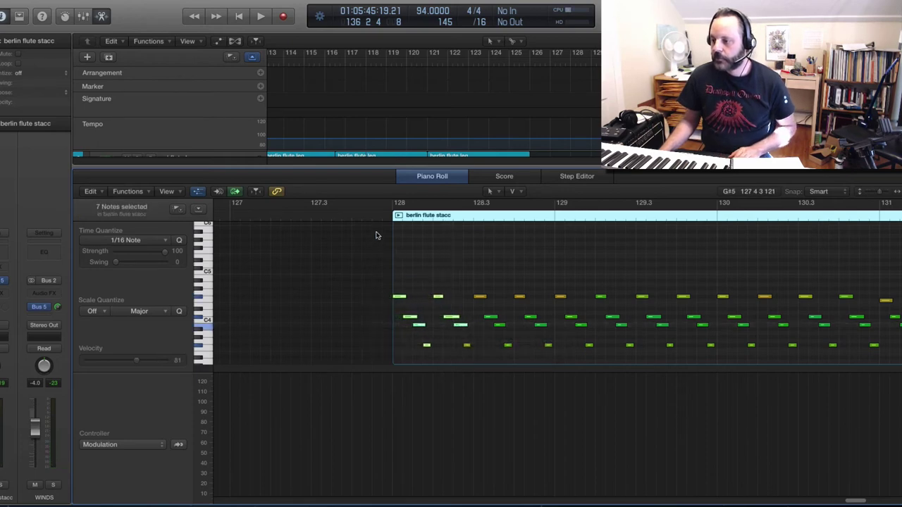
- Listen to the quantized flute staccato passage from bar 128 to bar 136
left_click(381, 205)
key("space")
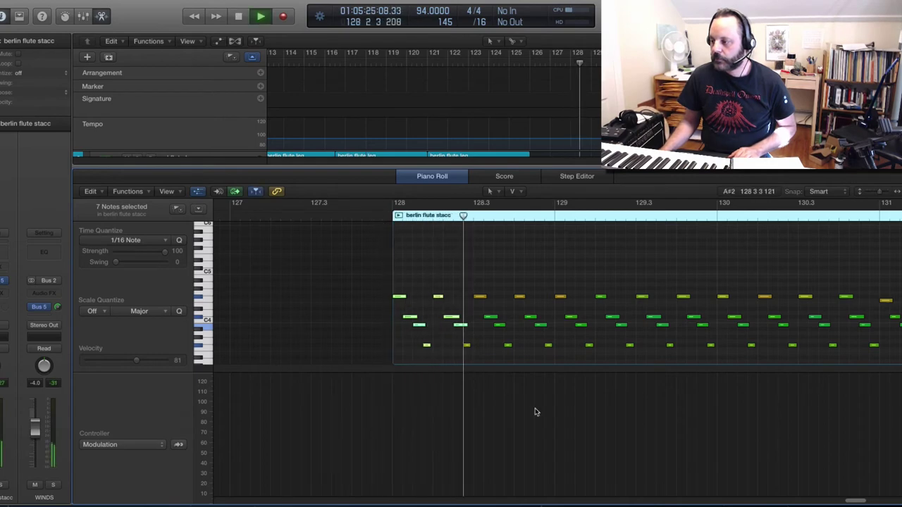
scroll(860, 483, "right", 5)
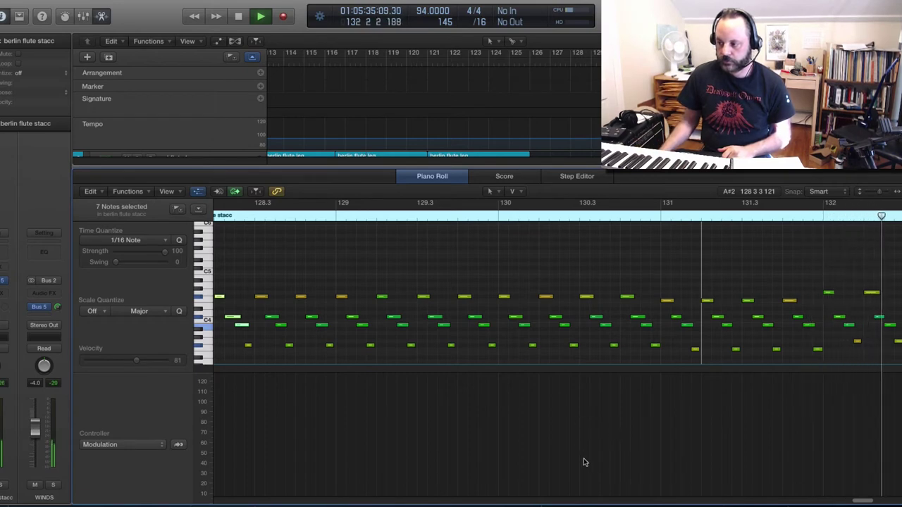
left_click_drag(865, 502, 886, 502)
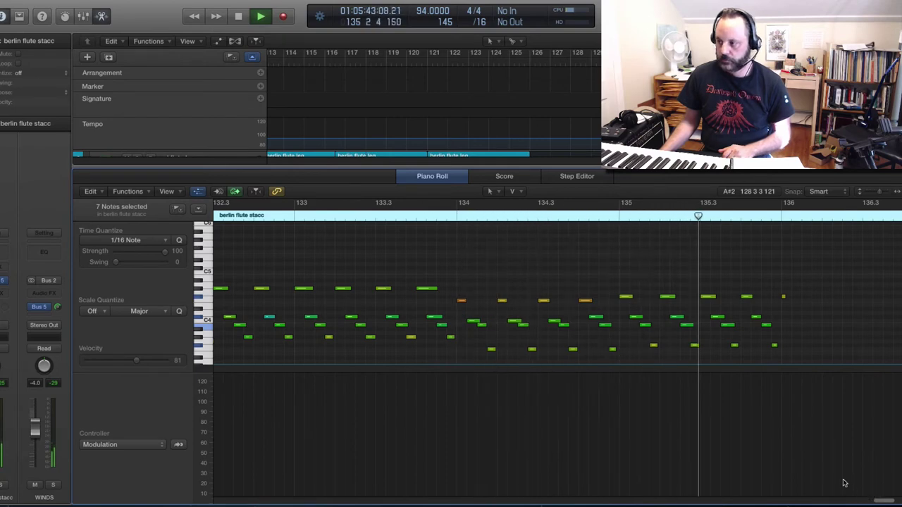
key("space")
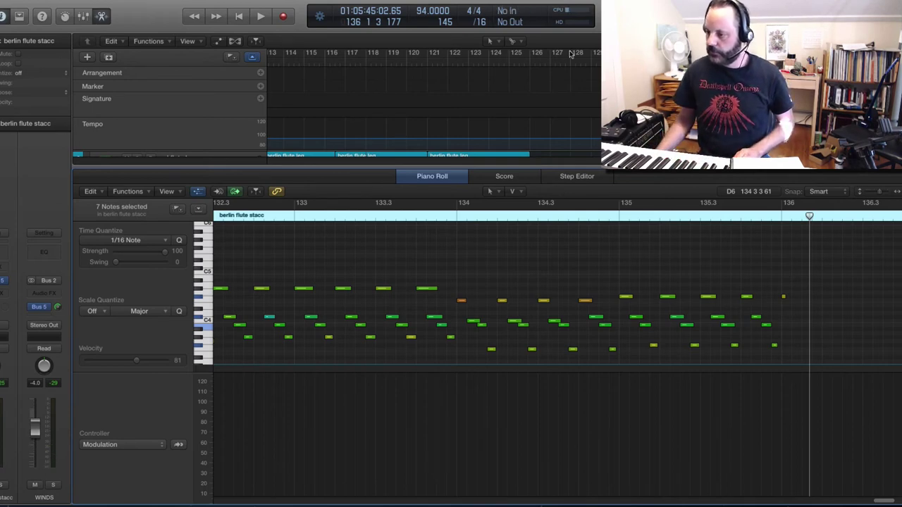
- Close the note editor and copy the berlin flute stacc region to the vsl flute stacc track at bar 128
key("e")
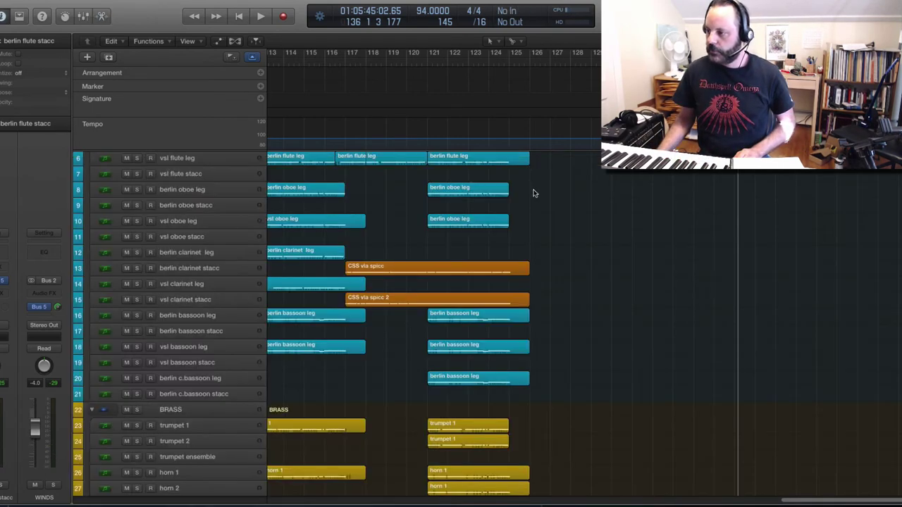
scroll(550, 260, "up", 3)
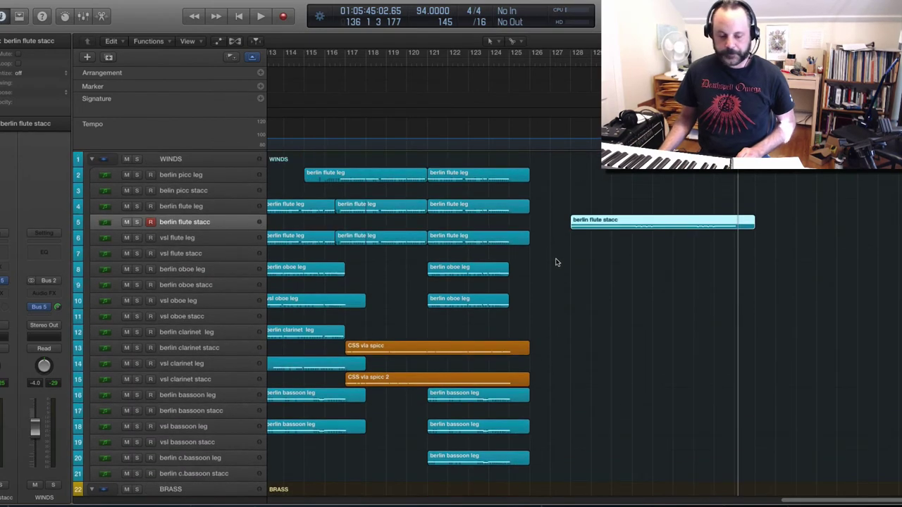
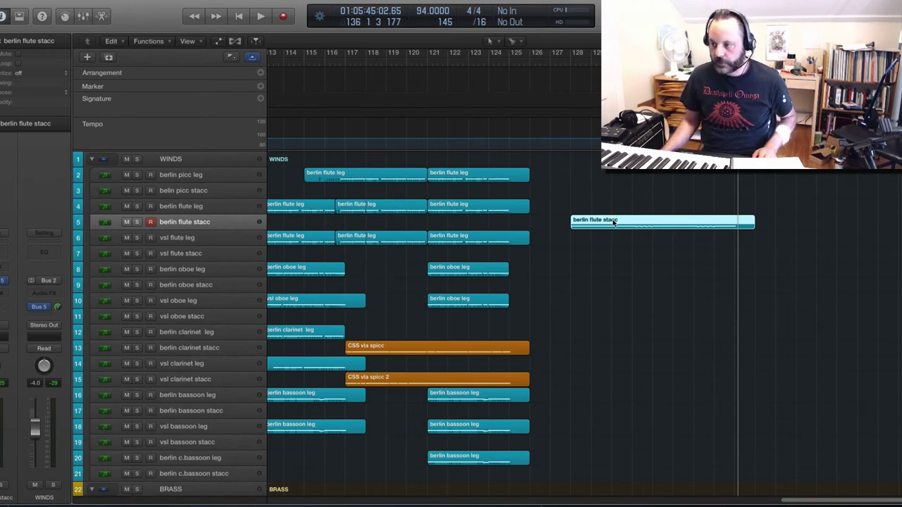
left_click_drag(615, 221, 616, 252)
- Play the doubled flute passage from bar 127, briefly muting the vsl flute stacc track to compare the sound, and deselect the regions
left_click(558, 68)
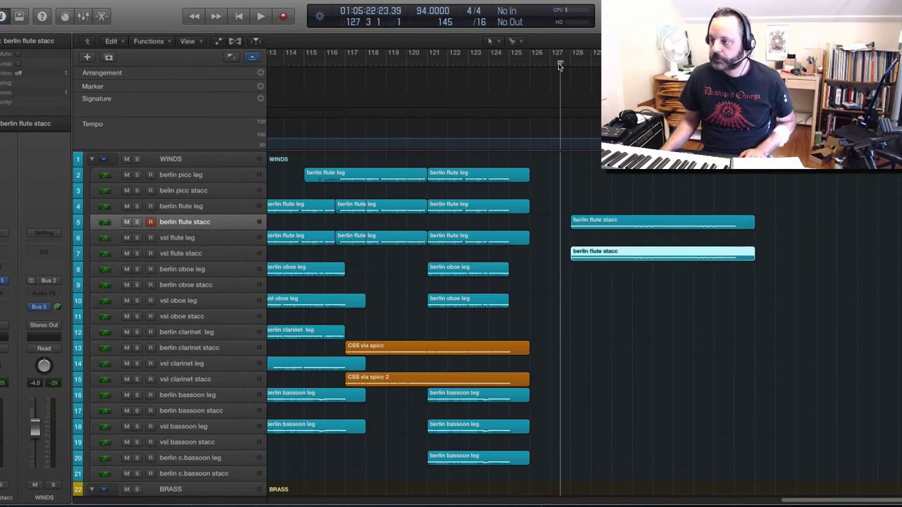
key("space")
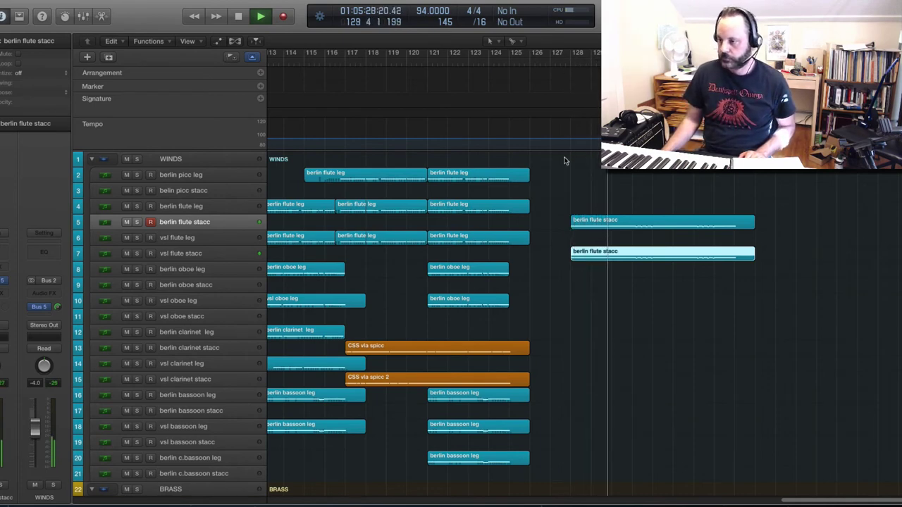
left_click(206, 256)
left_click(201, 225)
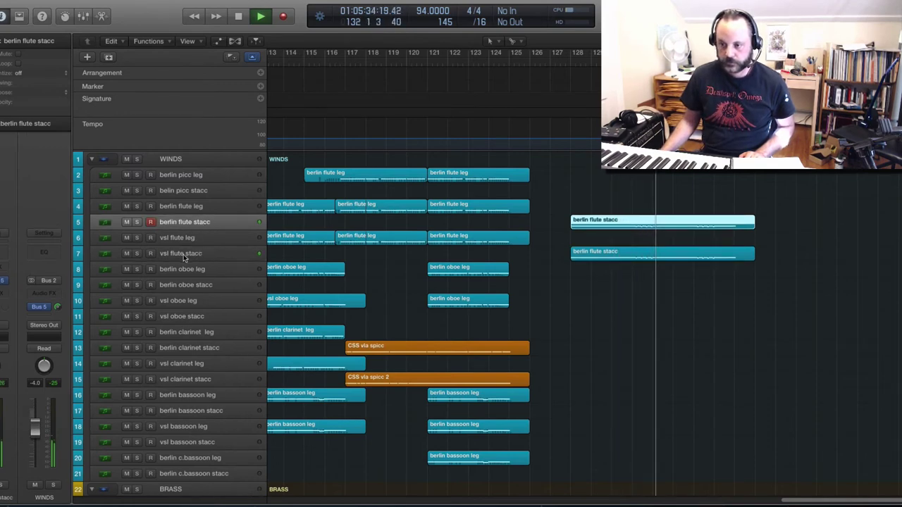
left_click(126, 254)
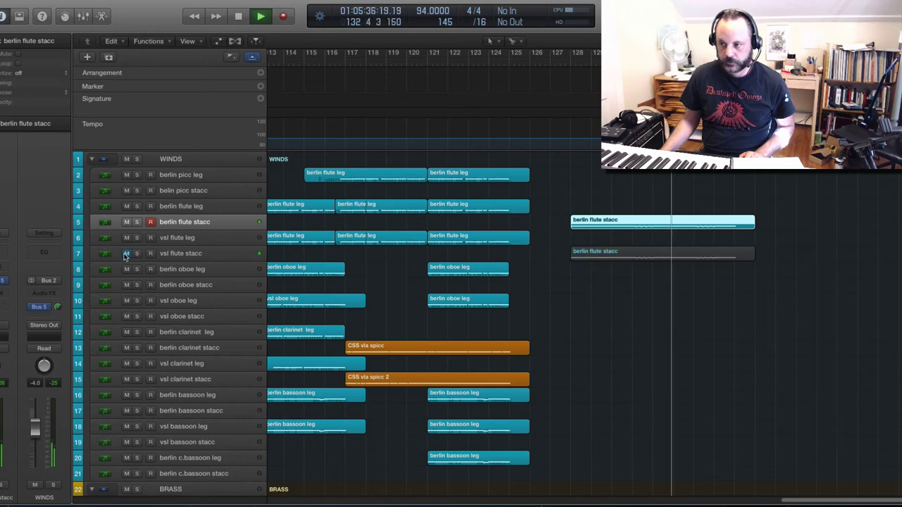
left_click(127, 254)
left_click(178, 255)
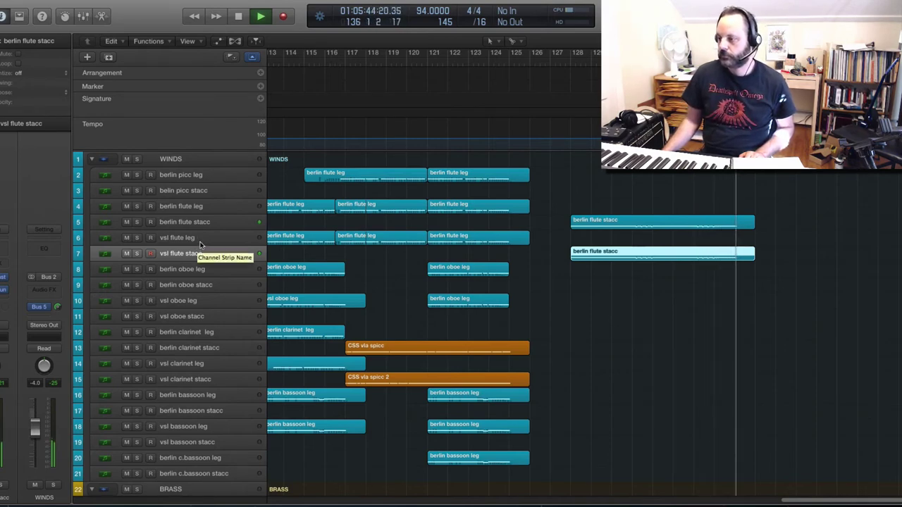
key("space")
left_click(576, 296)
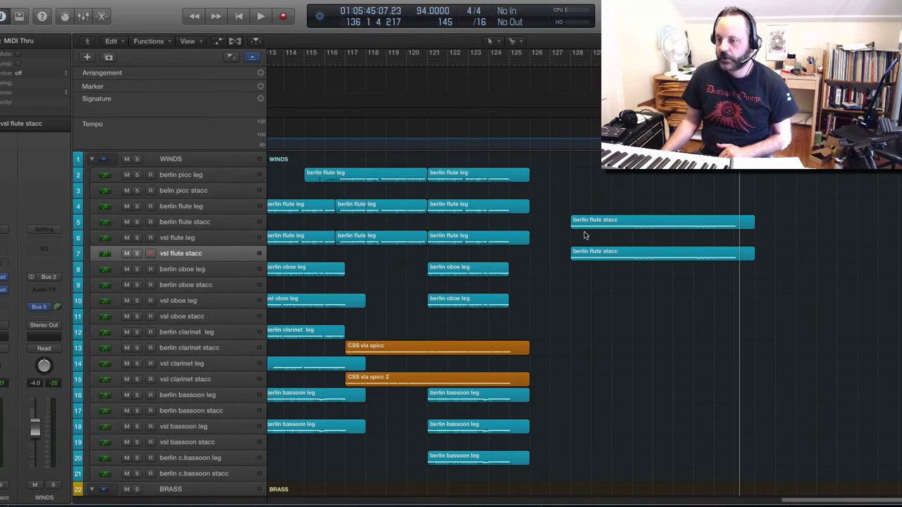
- Find the earlier legato string section on the CSS tracks and listen to it briefly from bar 87
scroll(607, 295, "down", 8)
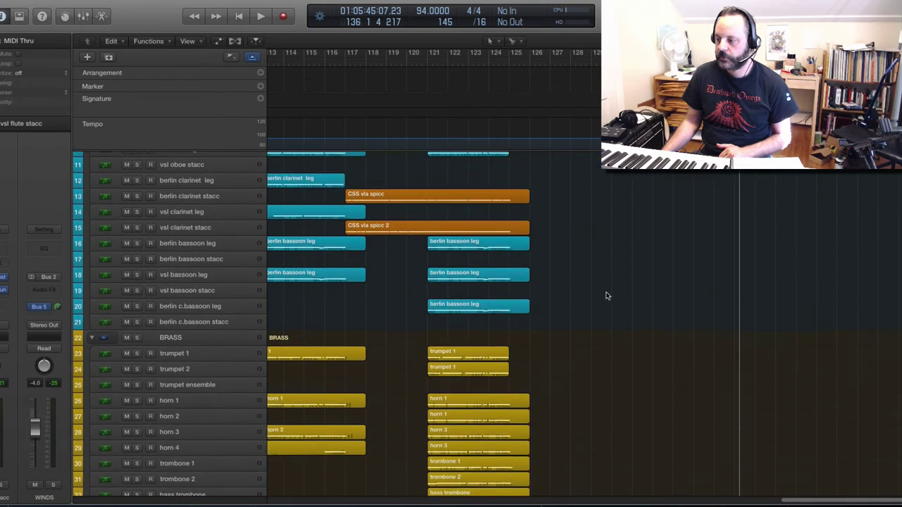
scroll(606, 295, "down", 2)
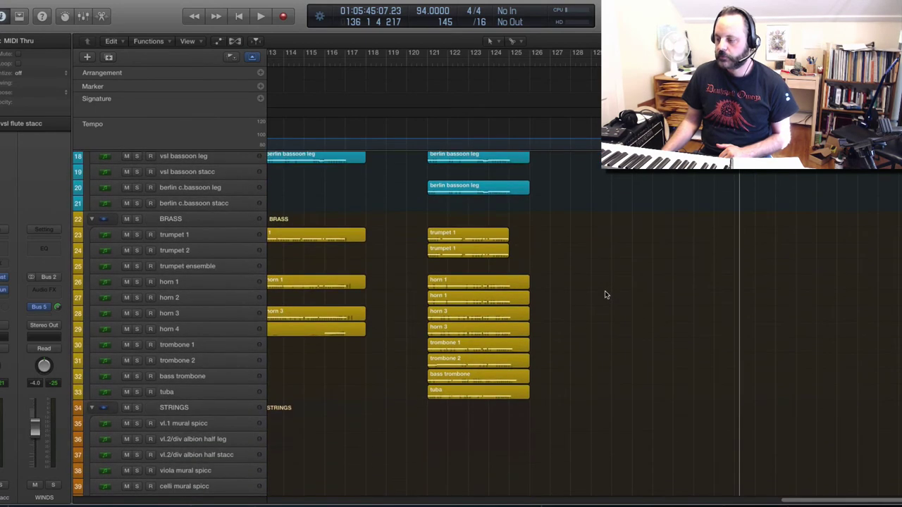
scroll(789, 502, "left", 10)
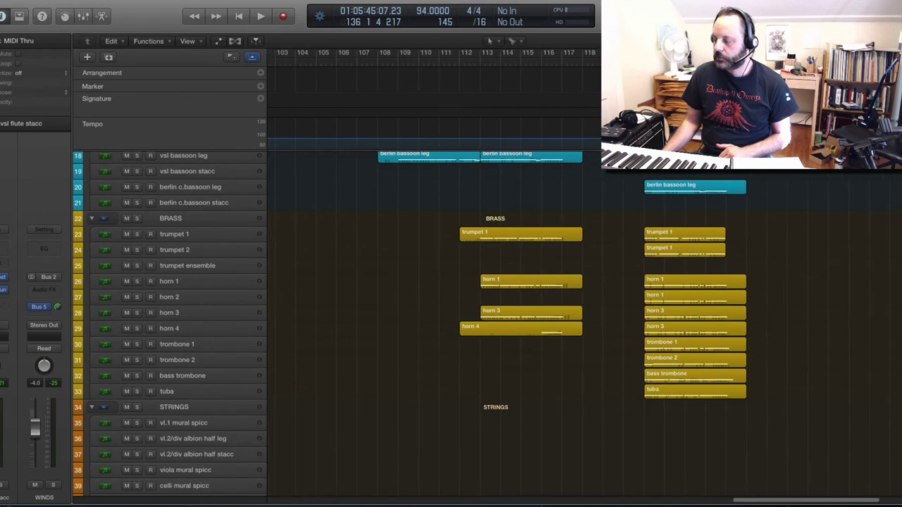
scroll(620, 451, "left", 15)
scroll(617, 444, "down", 7)
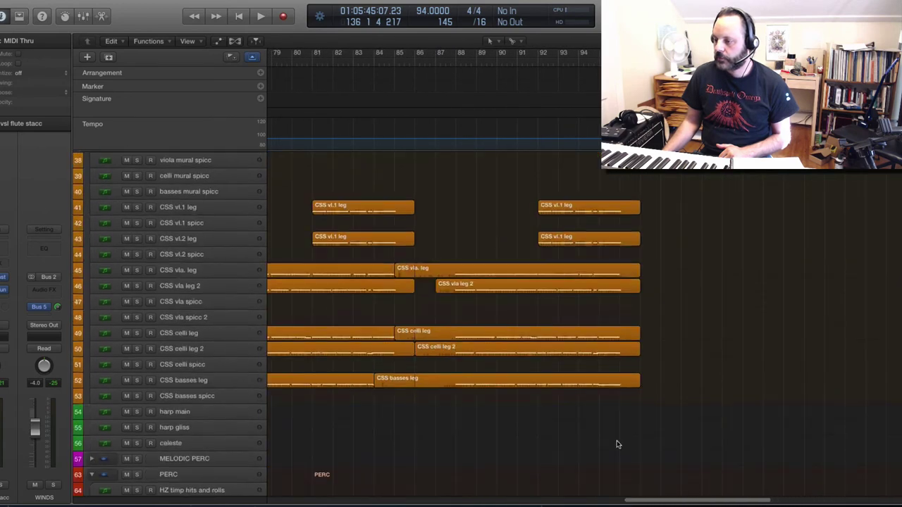
scroll(621, 458, "down", 1)
scroll(662, 503, "left", 5)
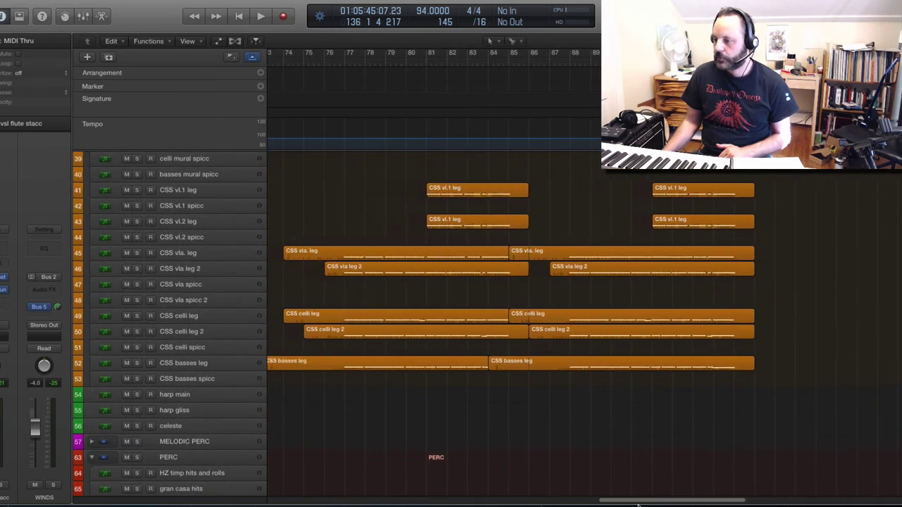
left_click(565, 64)
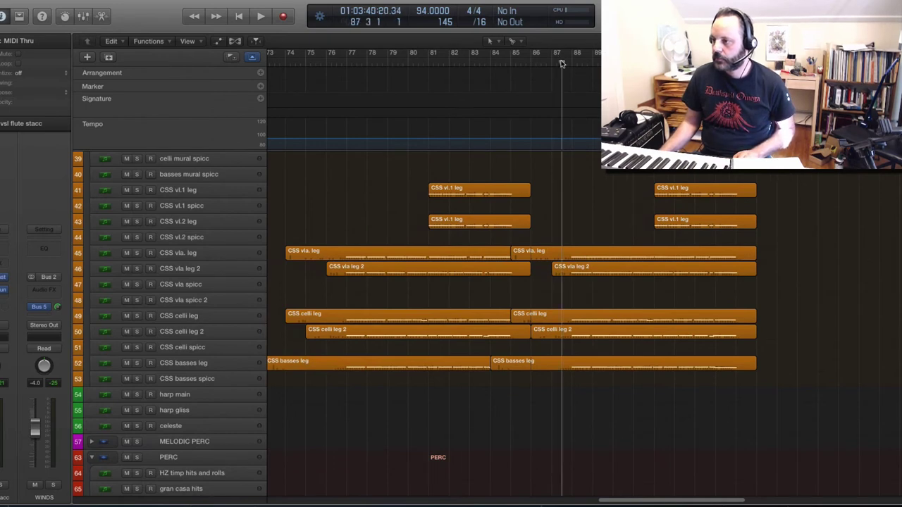
key("space")
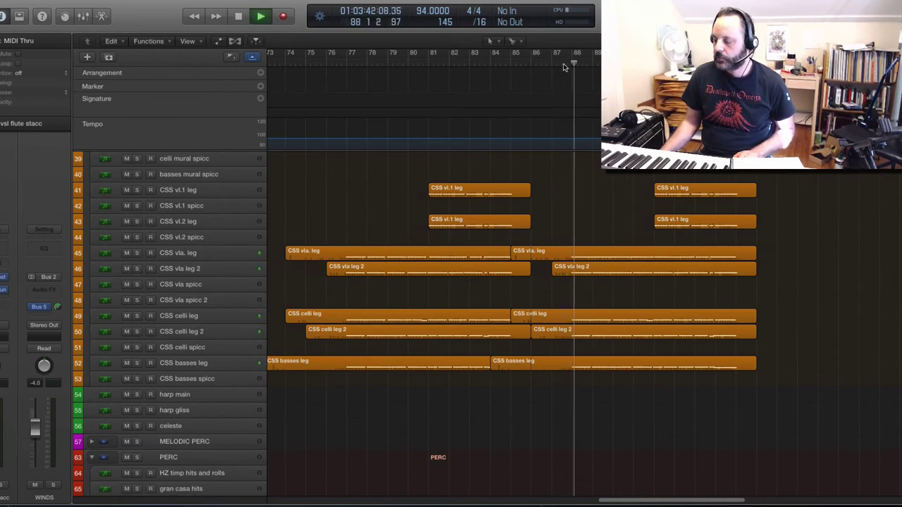
key("space")
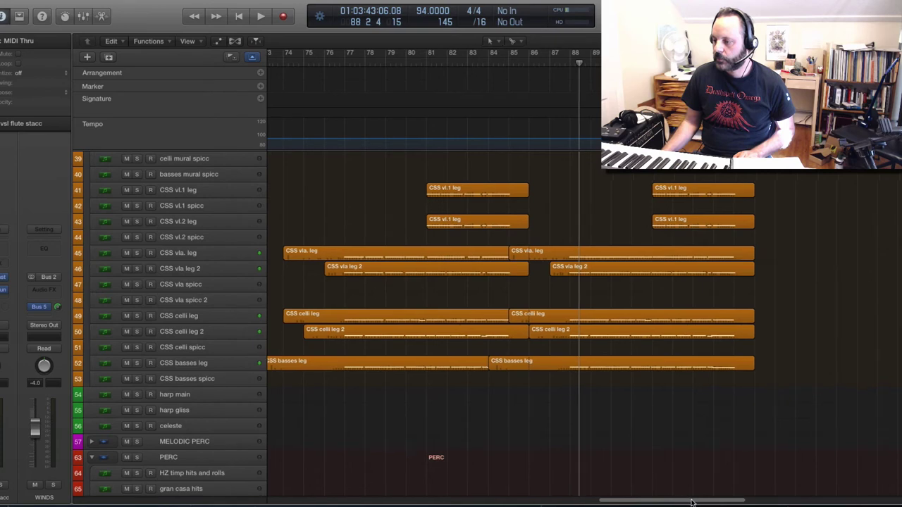
- Listen to the strings' change from legato to spiccato from beat 3 of bar 116 into bar 117
left_click_drag(691, 500, 809, 497)
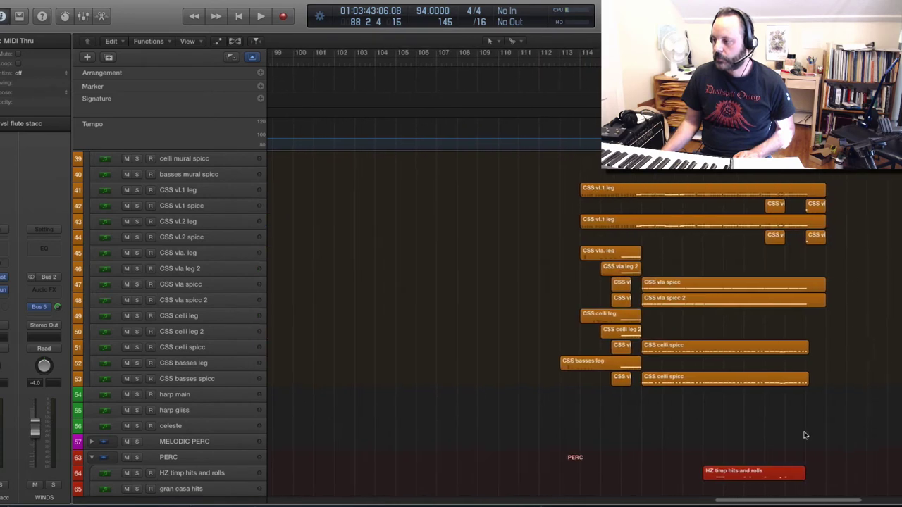
left_click(631, 57)
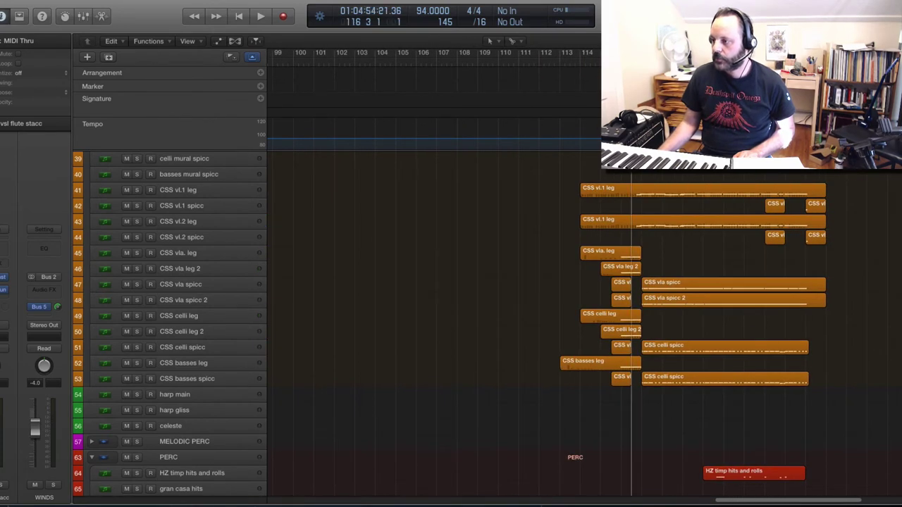
key("space")
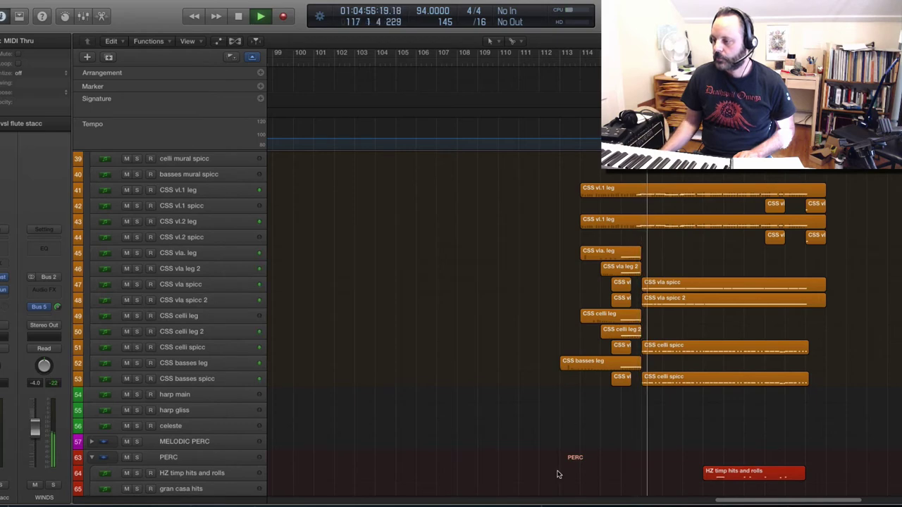
key("space")
left_click_drag(730, 503, 773, 493)
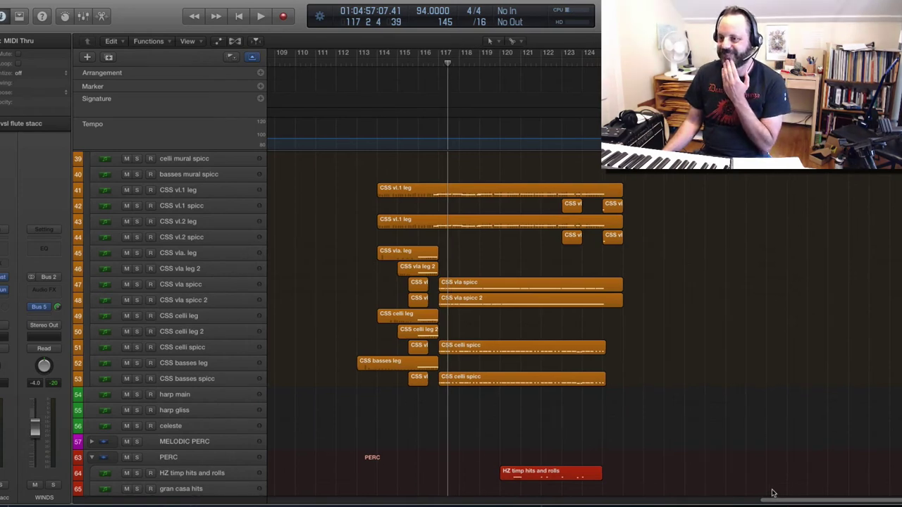
- Copy the eight viola, celli and basses spiccato regions on the CSS tracks so that the long ones start at bar 139
left_click_drag(772, 493, 785, 486)
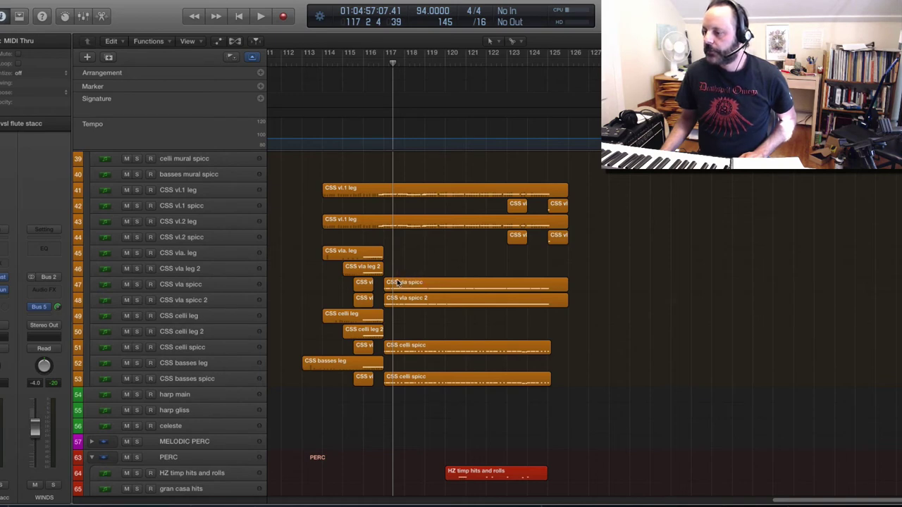
left_click_drag(399, 269, 600, 407)
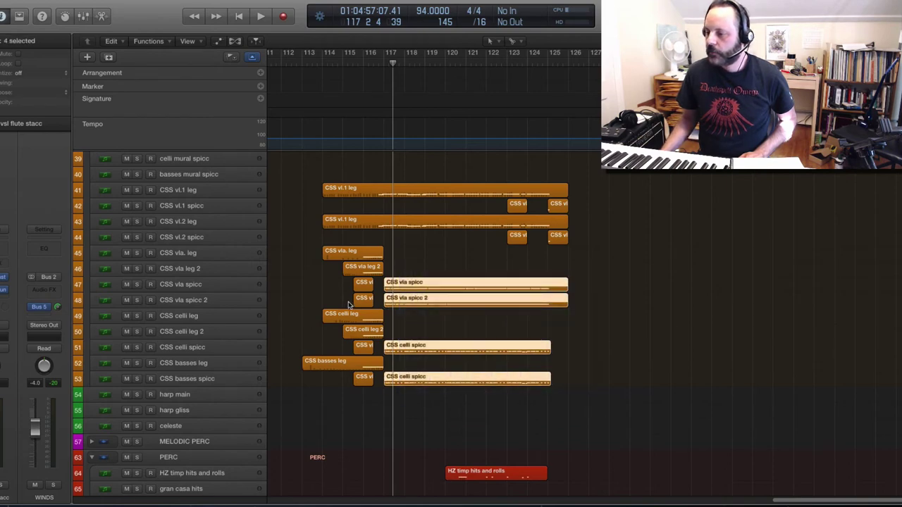
left_click_drag(341, 291, 374, 299)
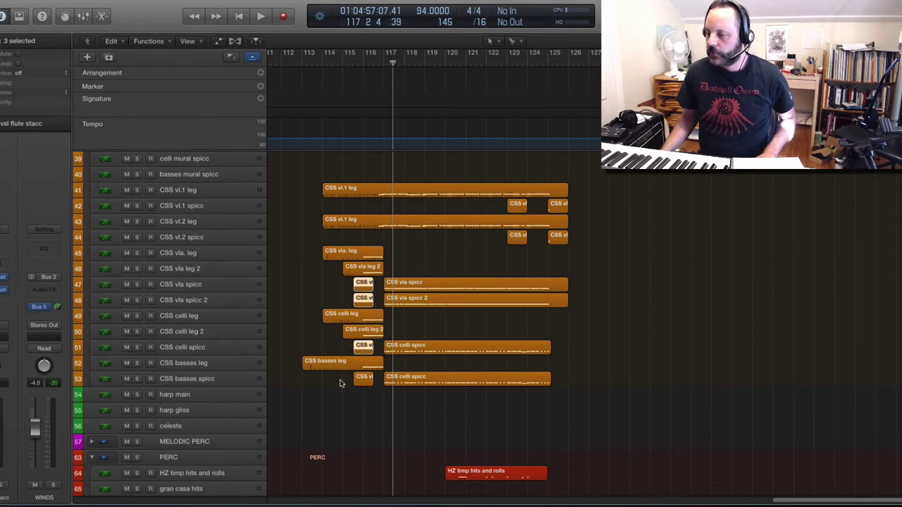
left_click_drag(339, 384, 373, 383)
left_click_drag(399, 272, 427, 396)
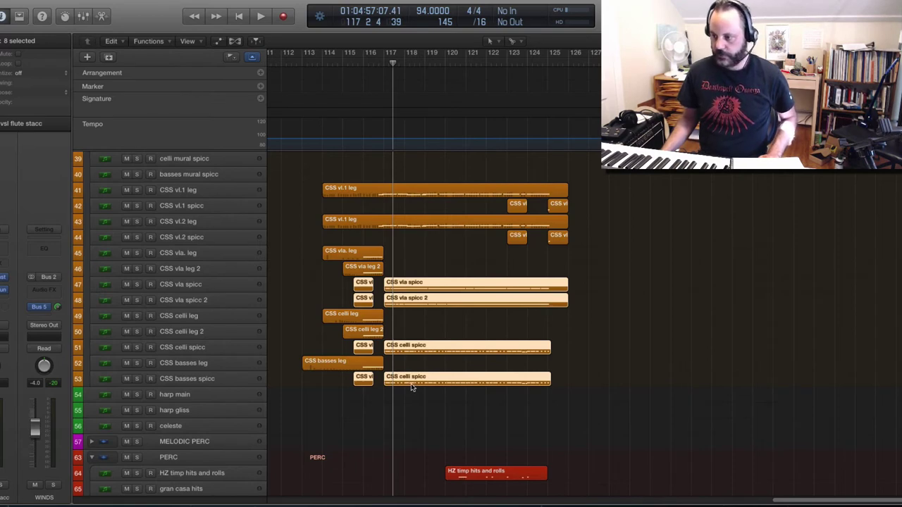
left_click_drag(412, 386, 825, 371)
scroll(800, 181, "up", 5)
scroll(800, 180, "up", 8)
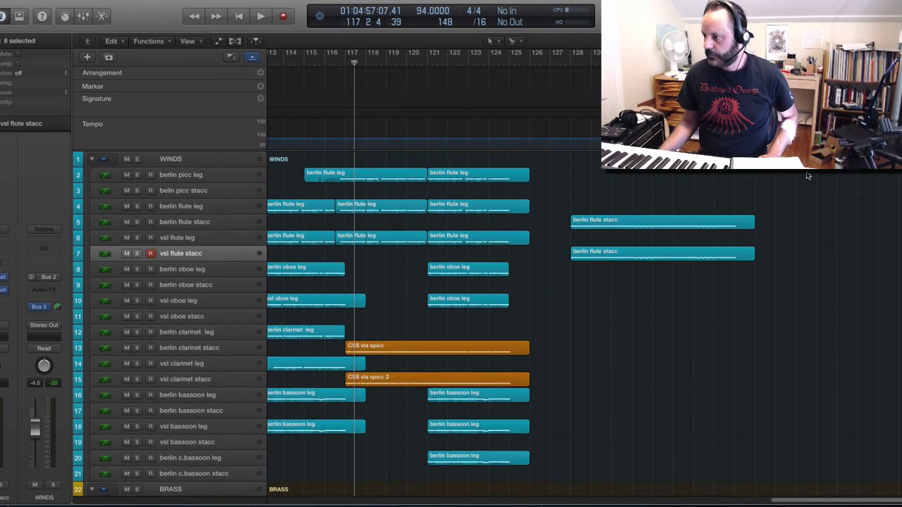
scroll(810, 182, "down", 6)
scroll(811, 182, "down", 5)
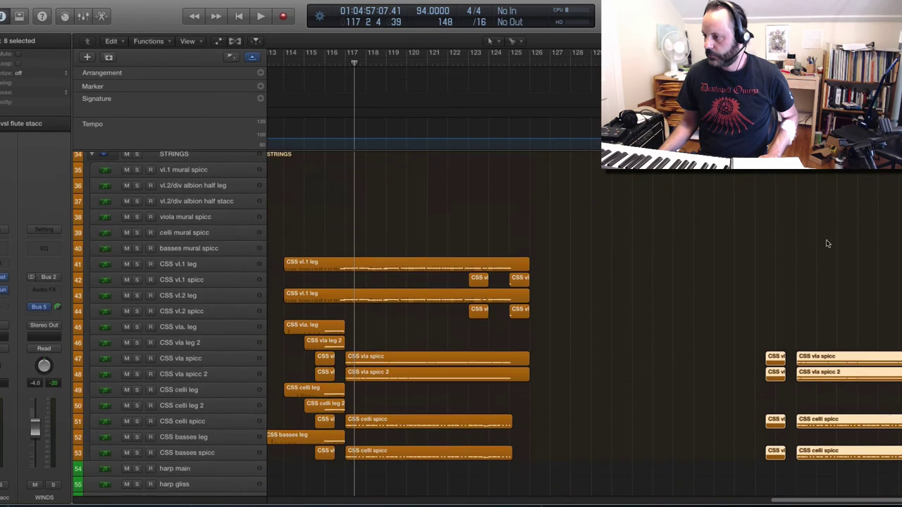
- Copy the eight spiccato regions again so the long ones start at bar 128, and delete the set at bar 139
left_click_drag(822, 460, 598, 465)
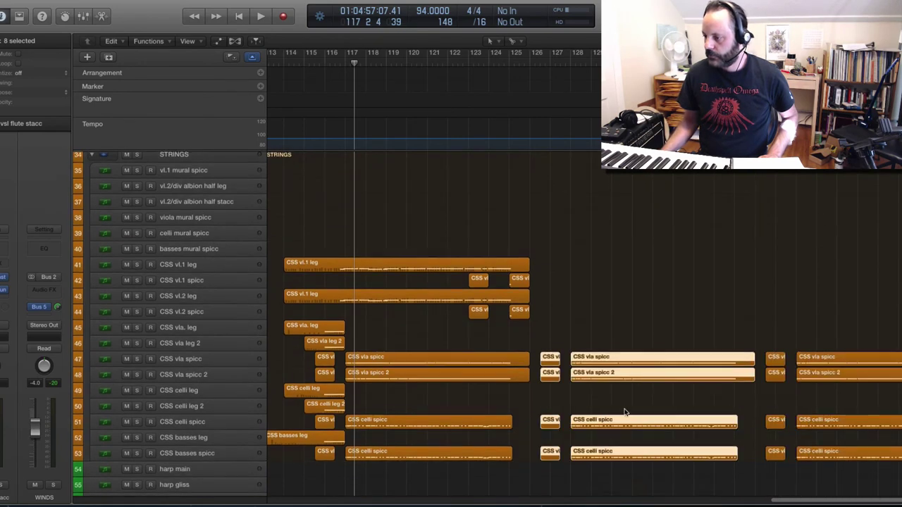
scroll(646, 397, "up", 10)
scroll(650, 392, "down", 10)
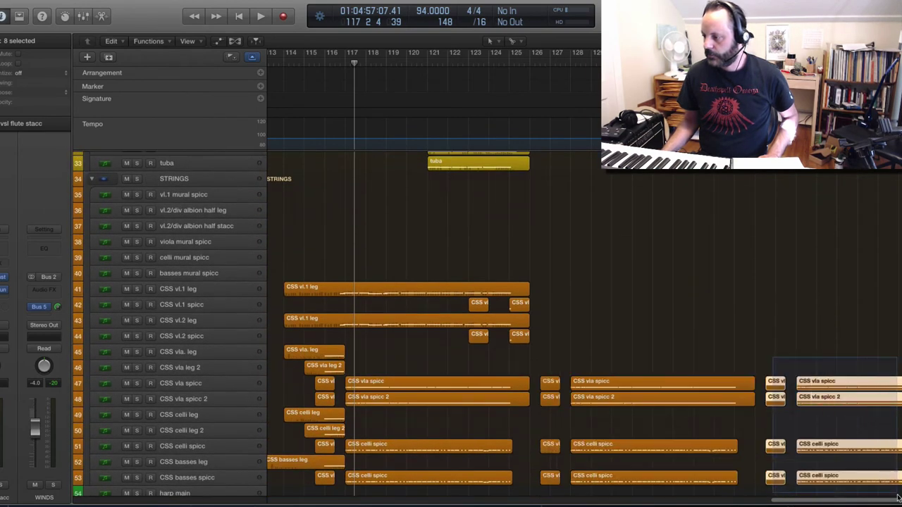
scroll(825, 402, "down", 5)
key("Delete")
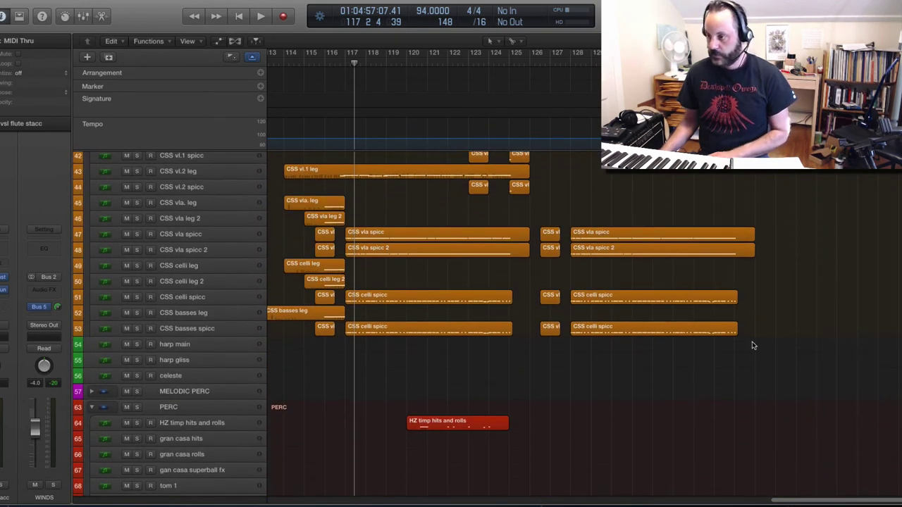
- Try shifting the copied spiccato regions one bar later, and move them back so the long ones start at bar 128
left_click_drag(778, 219, 603, 337)
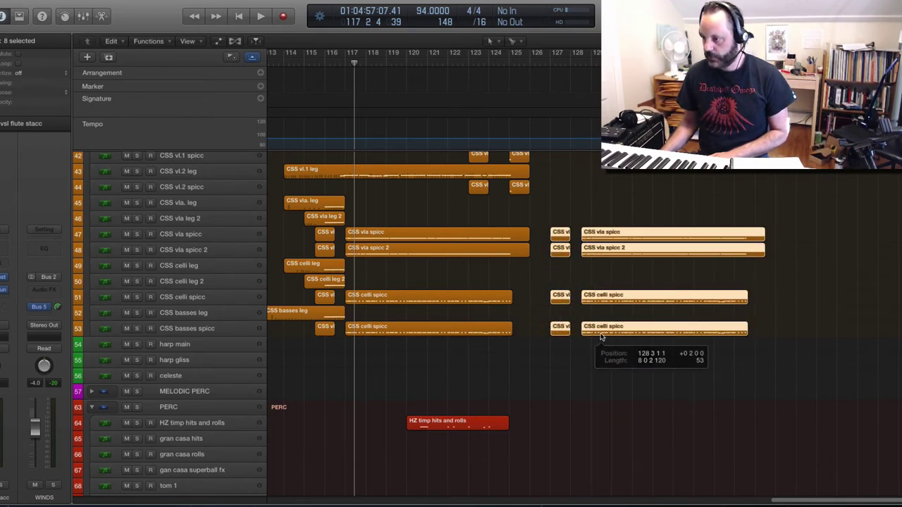
left_click_drag(600, 238, 610, 239)
scroll(604, 211, "up", 15)
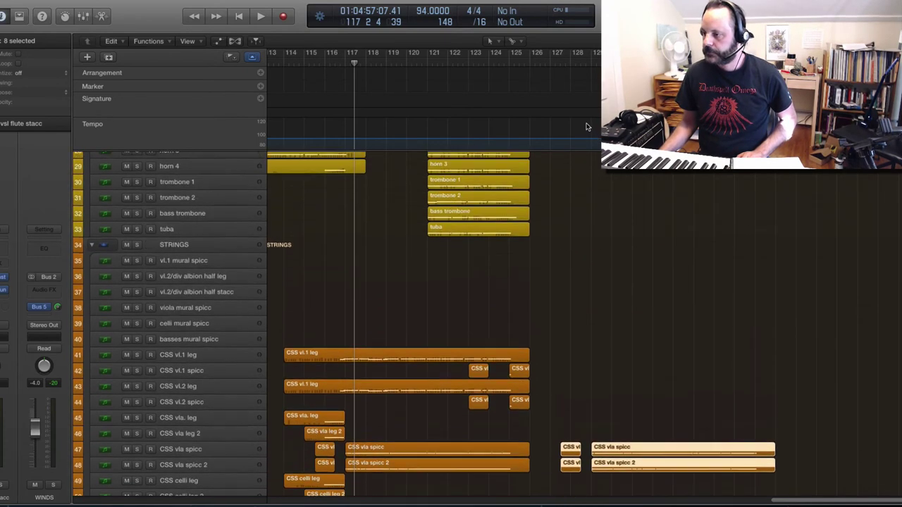
scroll(620, 357, "down", 10)
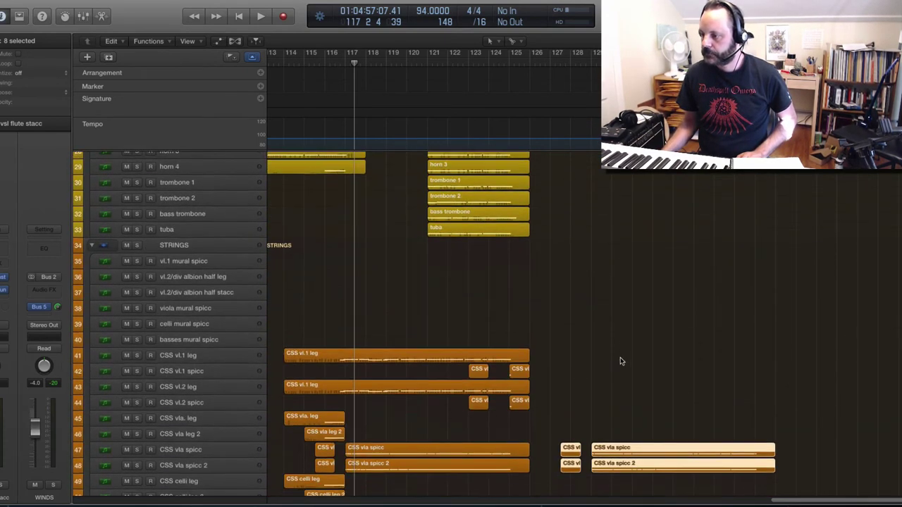
left_click_drag(626, 400, 605, 400)
- Play the copied string spiccato together with the flute passage from about bar 127 to bar 136
left_click(549, 68)
key("space")
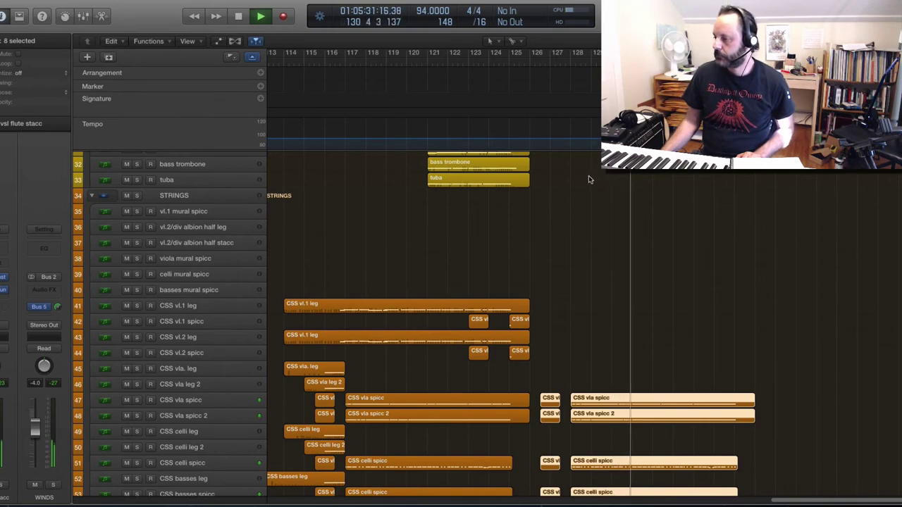
scroll(590, 180, "up", 10)
scroll(590, 180, "up", 2)
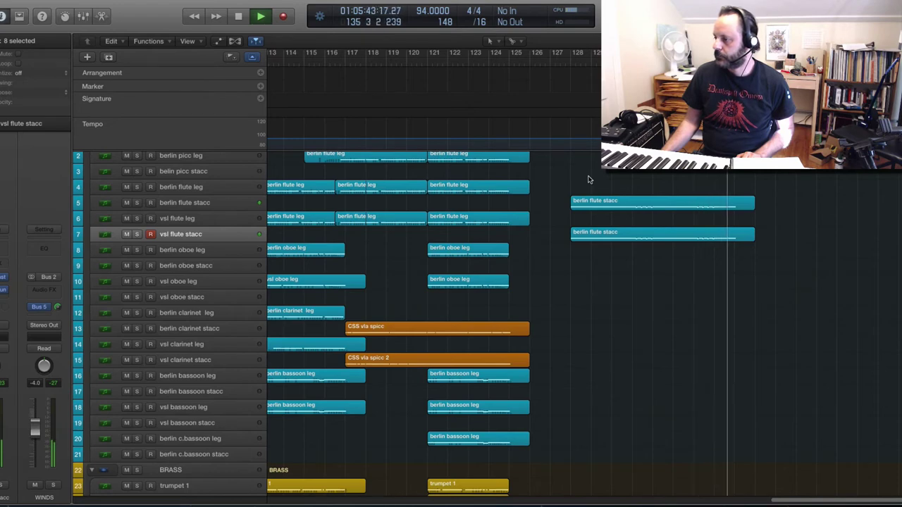
key("space")
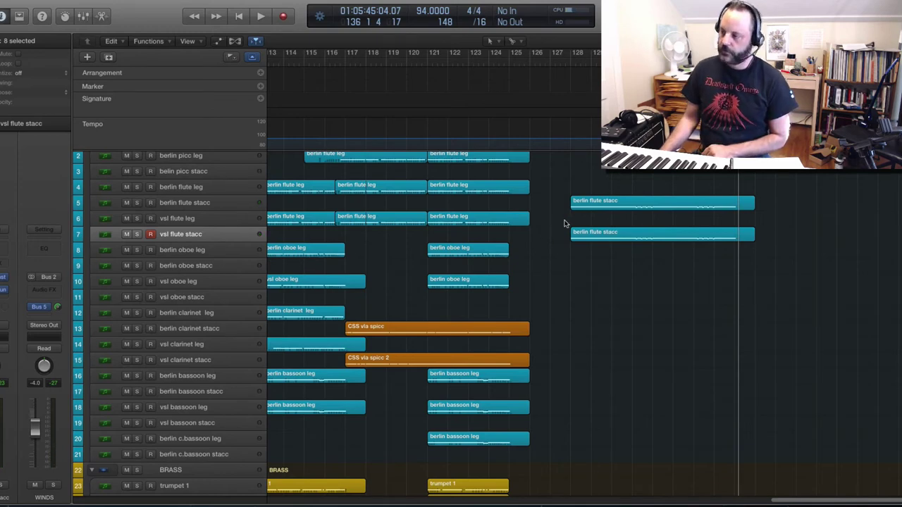
scroll(588, 367, "down", 10)
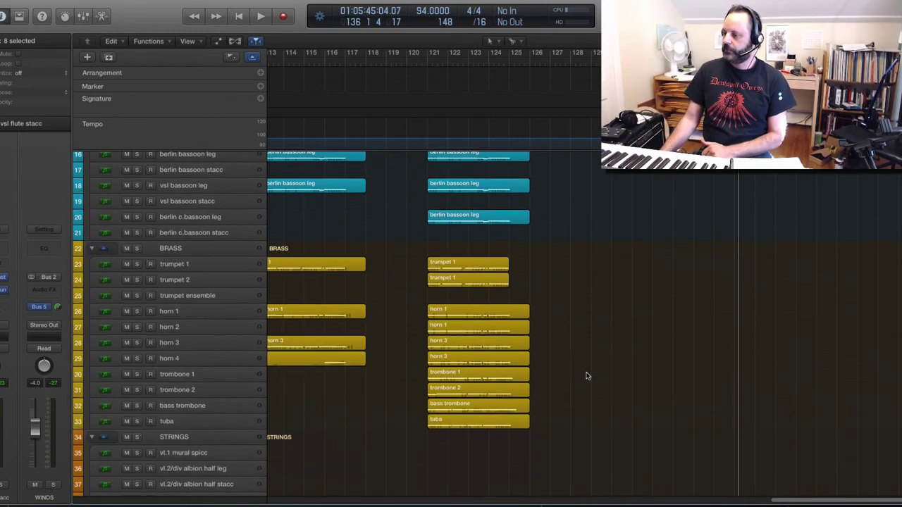
scroll(588, 375, "down", 7)
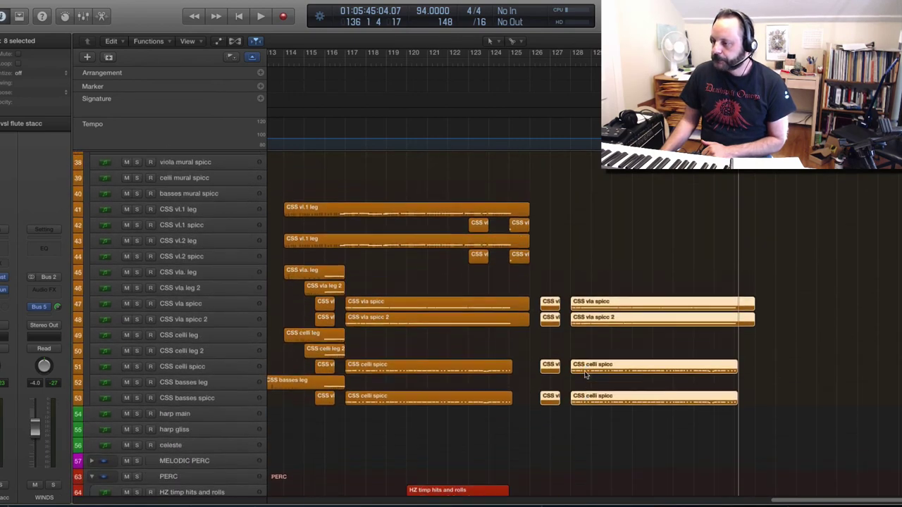
scroll(584, 375, "up", 3)
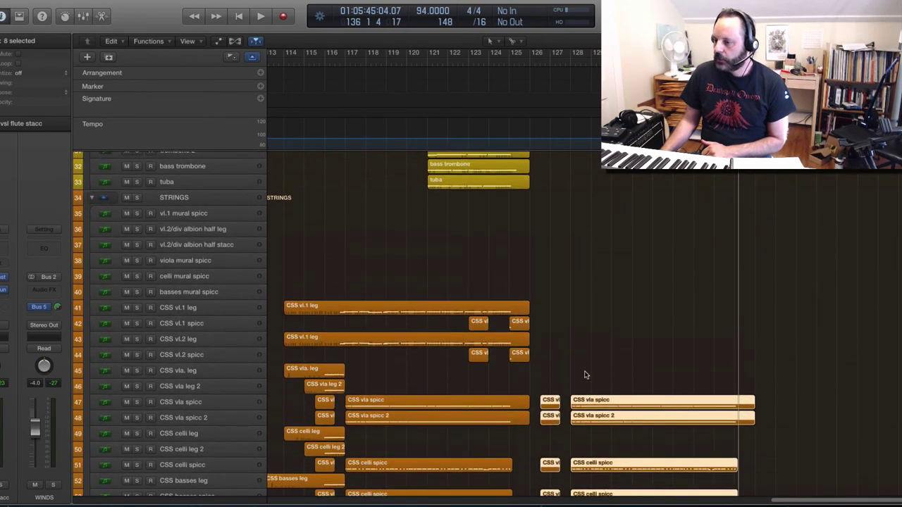
scroll(584, 375, "up", 3)
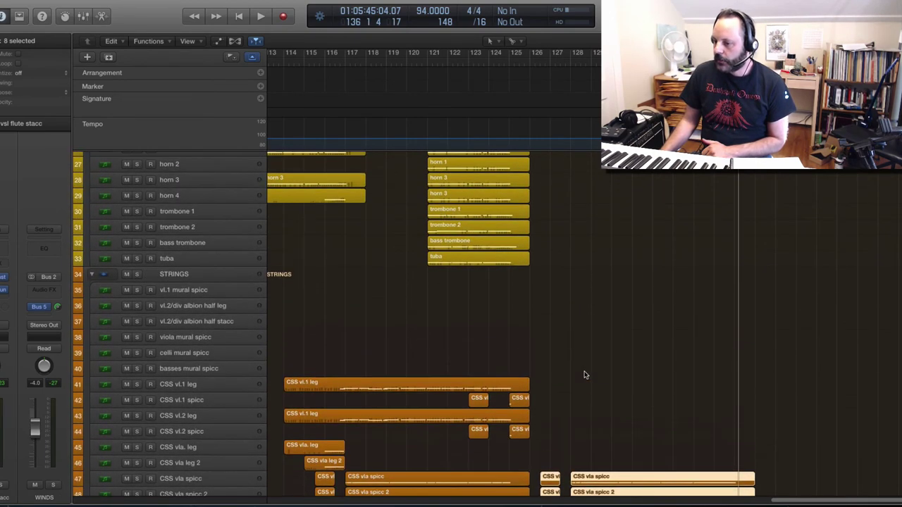
scroll(585, 376, "up", 8)
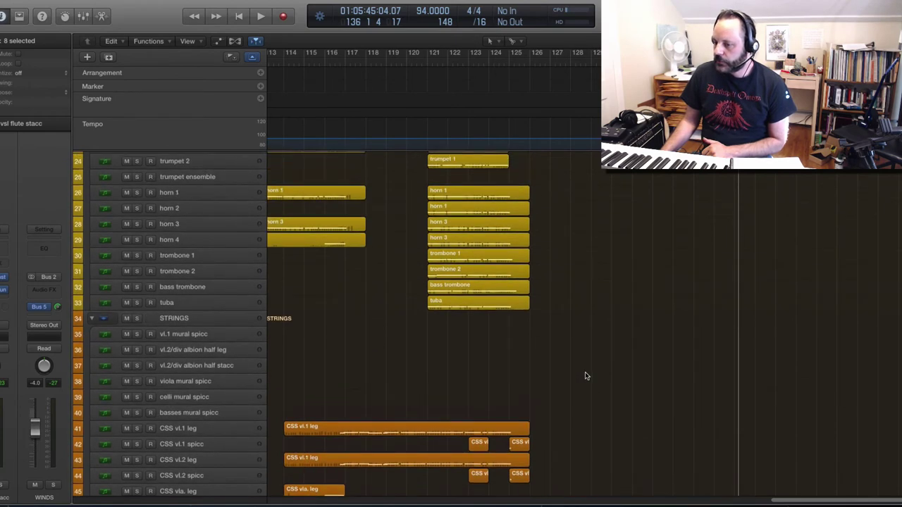
scroll(584, 376, "up", 3)
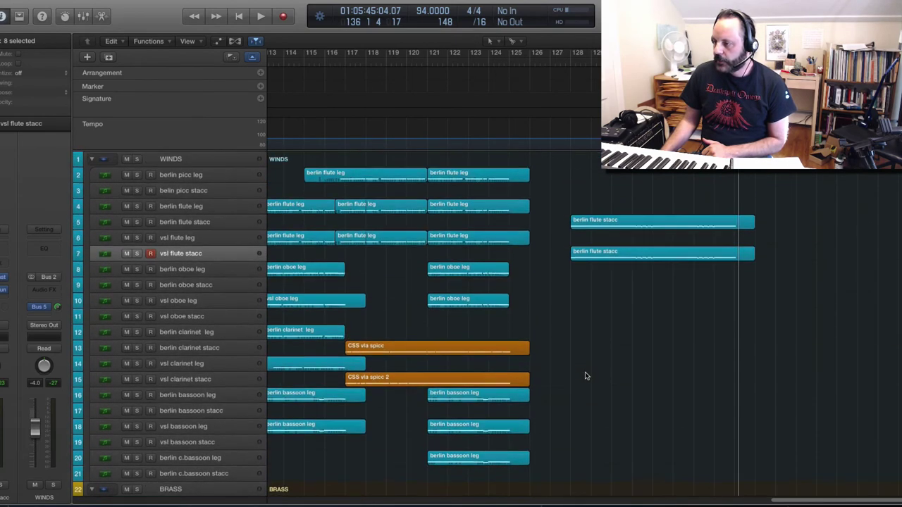
- Play the flute passage from bar 128, first with berlin flute stacc soloed and then with the solo off
left_click(639, 254)
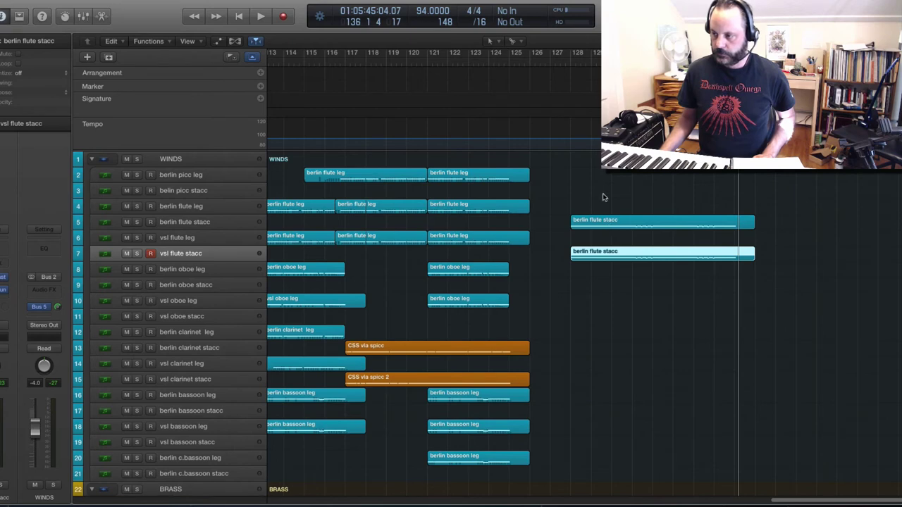
left_click(569, 63)
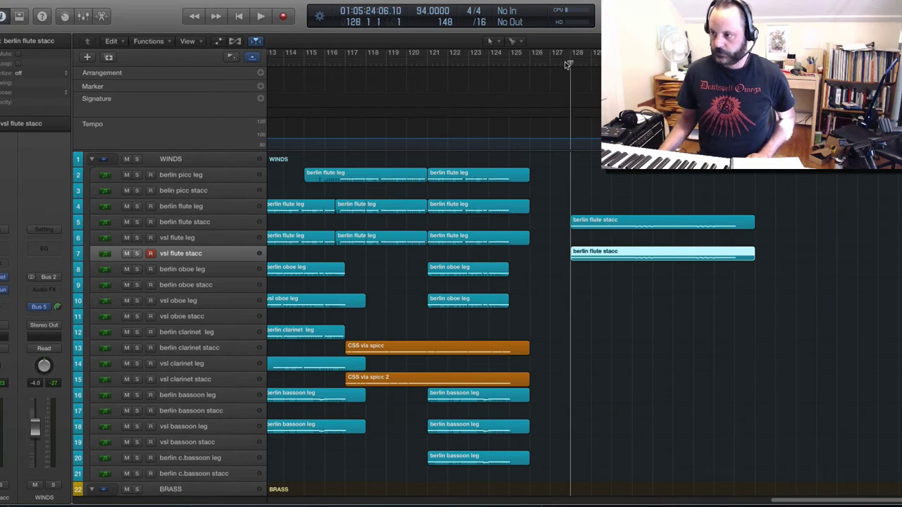
left_click(136, 223)
key("space")
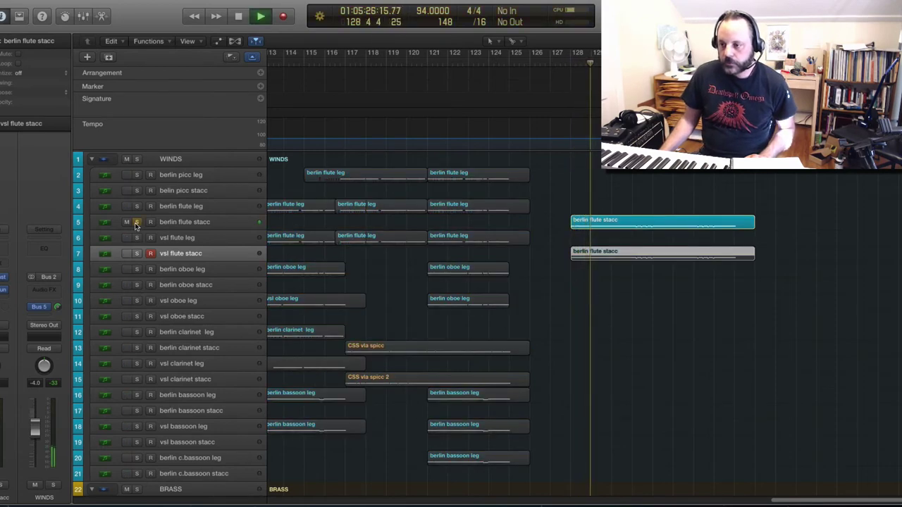
key("space")
left_click(136, 222)
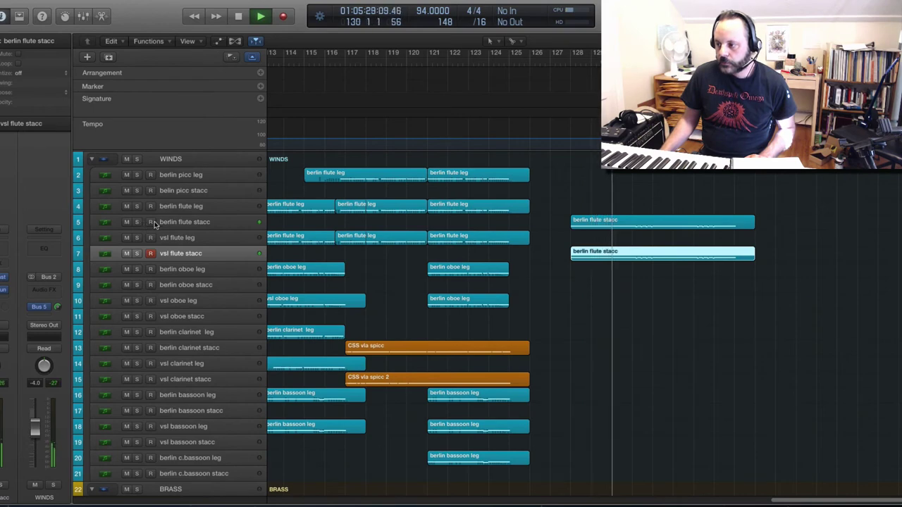
key("space")
- Copy the region on the vsl flute stacc track to the CSS vl.1 spicc track at bar 128
scroll(568, 201, "down", 3)
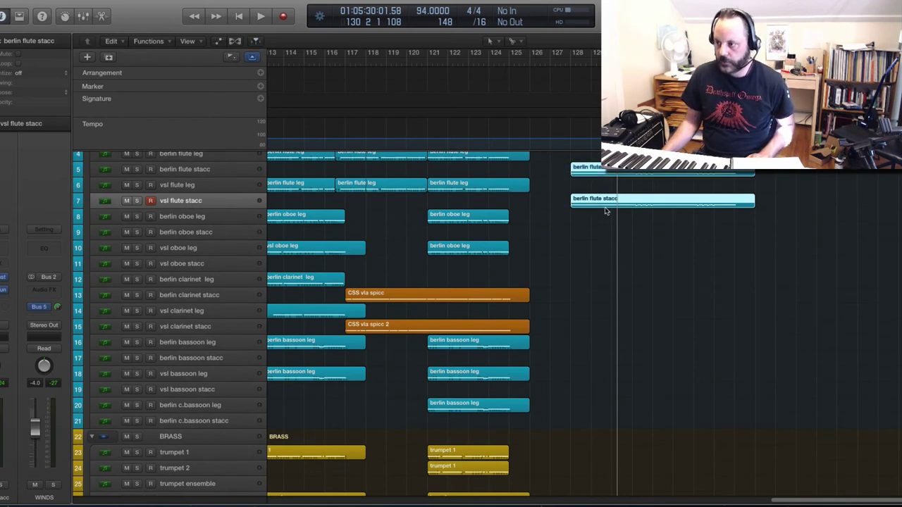
left_click(564, 215)
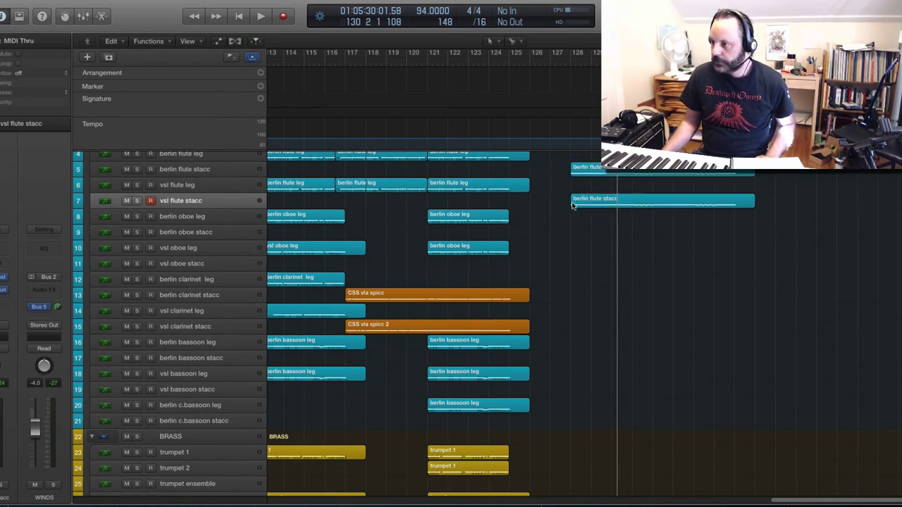
left_click(589, 204)
left_click_drag(590, 204, 589, 408)
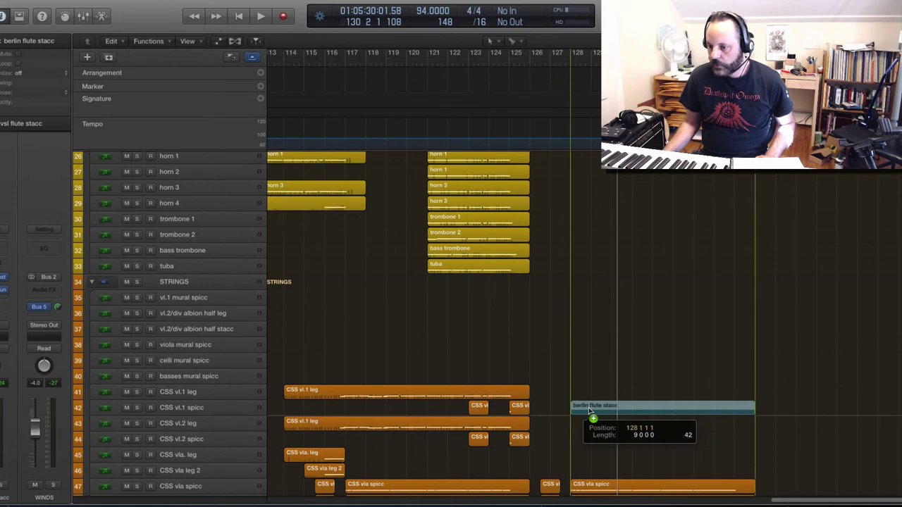
left_click_drag(589, 407, 589, 407)
- Play from beat 3 of bar 127 to bar 136, soloing the CSS vl.1 spicc, CSS vla spicc and CSS vla spicc 2 tracks
left_click(561, 58)
key("space")
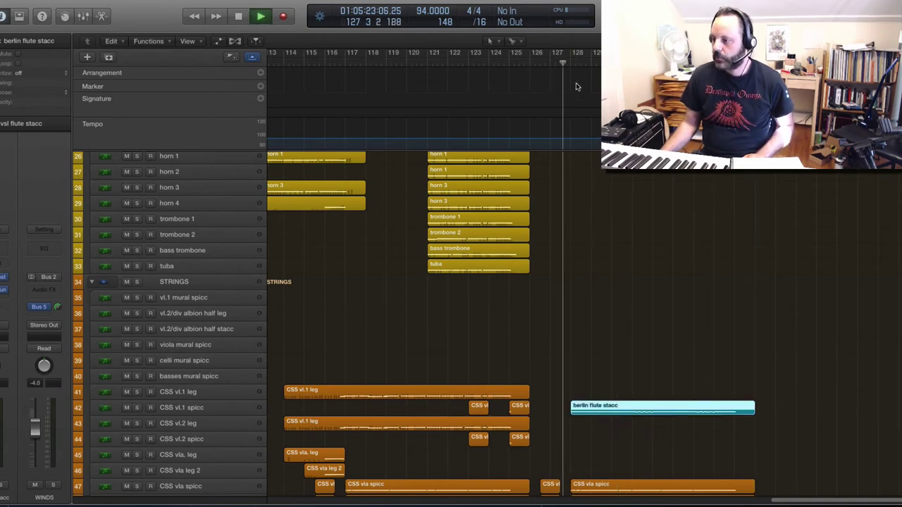
scroll(578, 88, "down", 3)
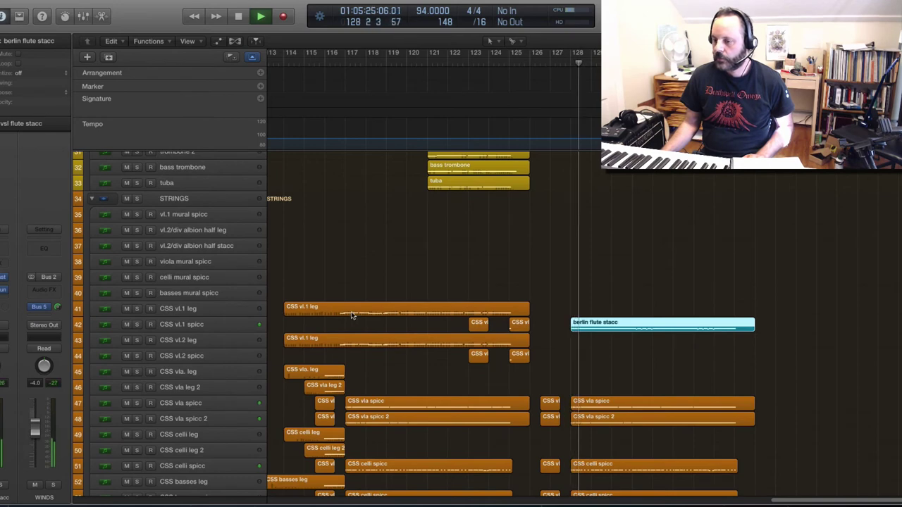
left_click(138, 325)
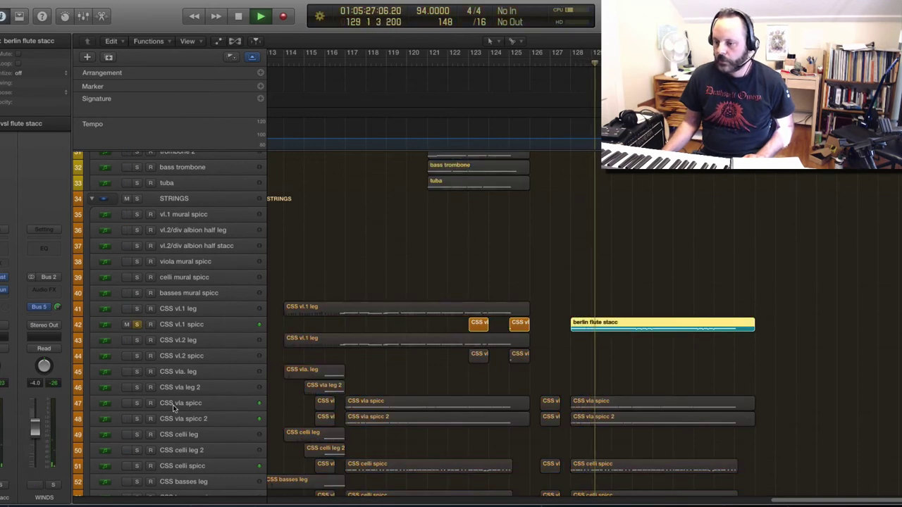
left_click(138, 403)
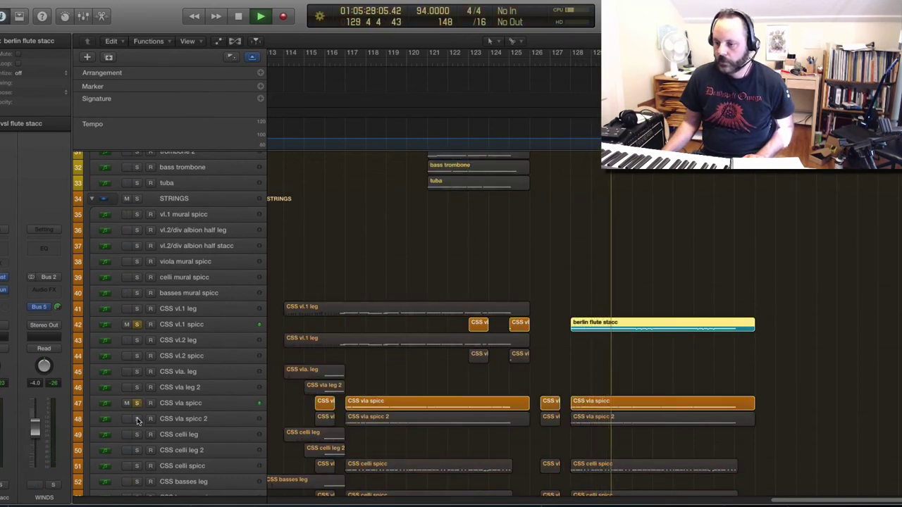
left_click(138, 418)
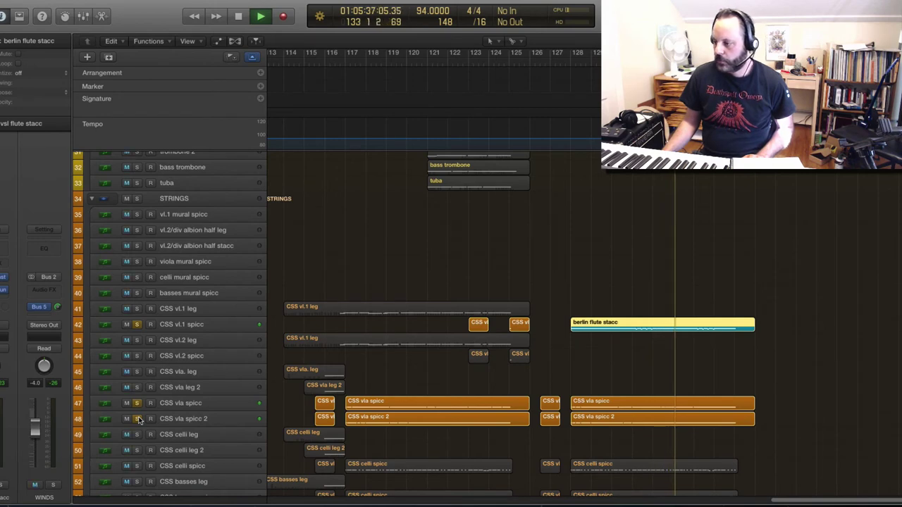
left_click(136, 418)
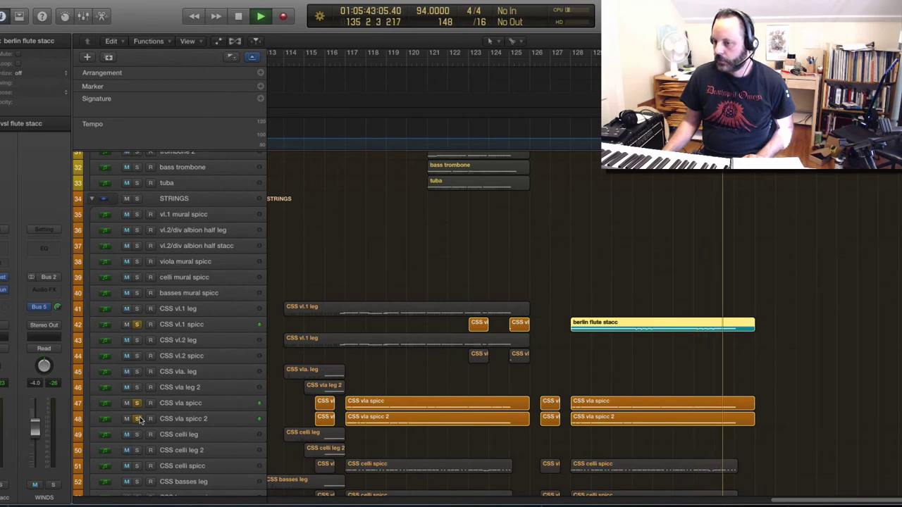
key("space")
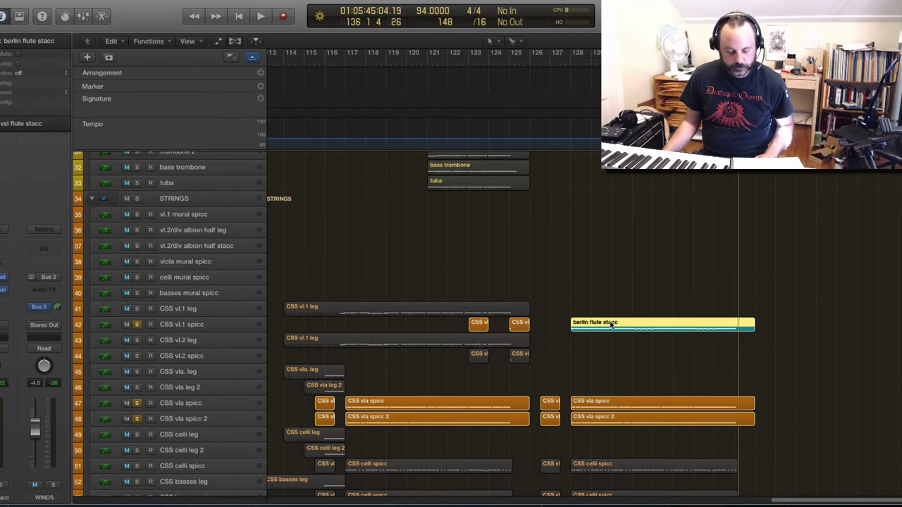
- Copy the bar 128 region from CSS vl.1 spicc to CSS vl.2 spicc, solo CSS vl.2 spicc and play from bar 127
left_click_drag(612, 324, 608, 360)
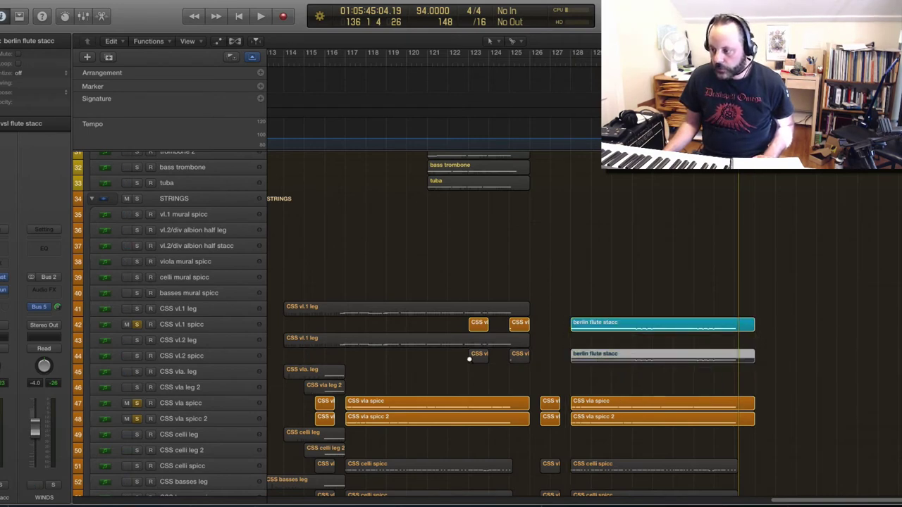
left_click(137, 357)
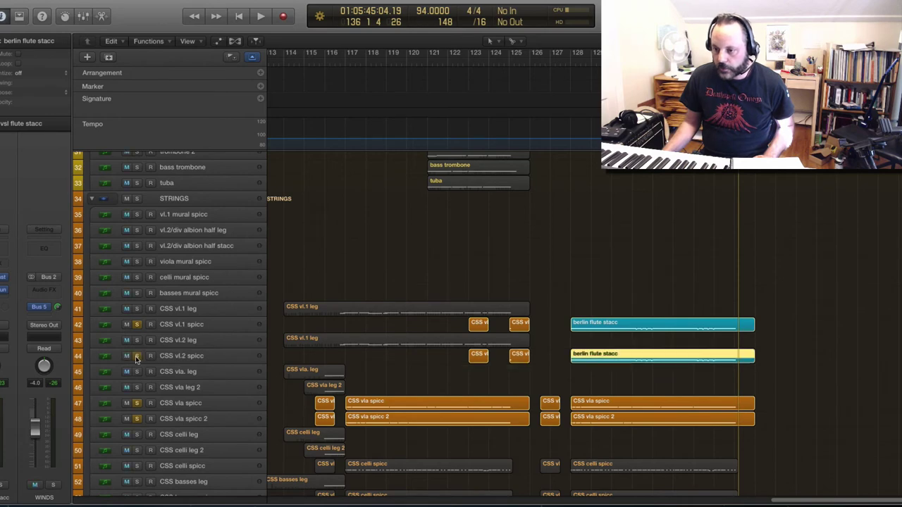
double_click(564, 65)
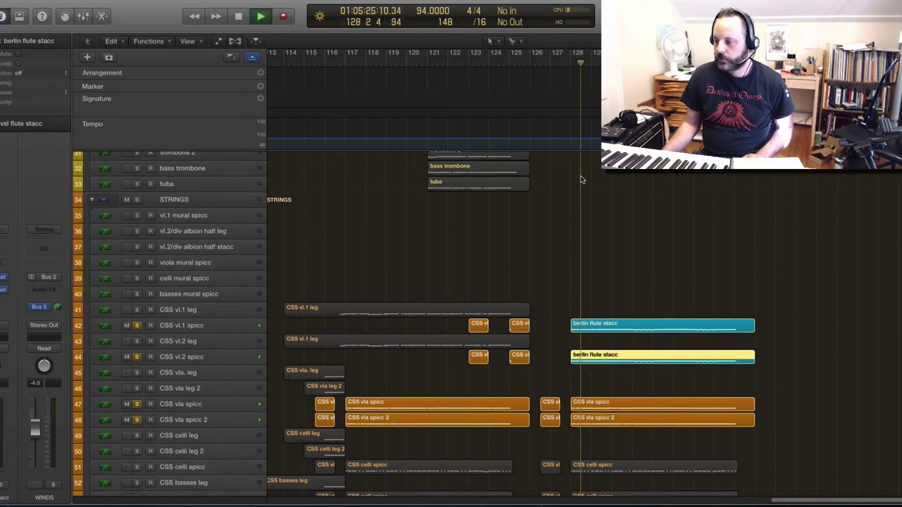
scroll(579, 178, "up", 6)
scroll(580, 178, "up", 4)
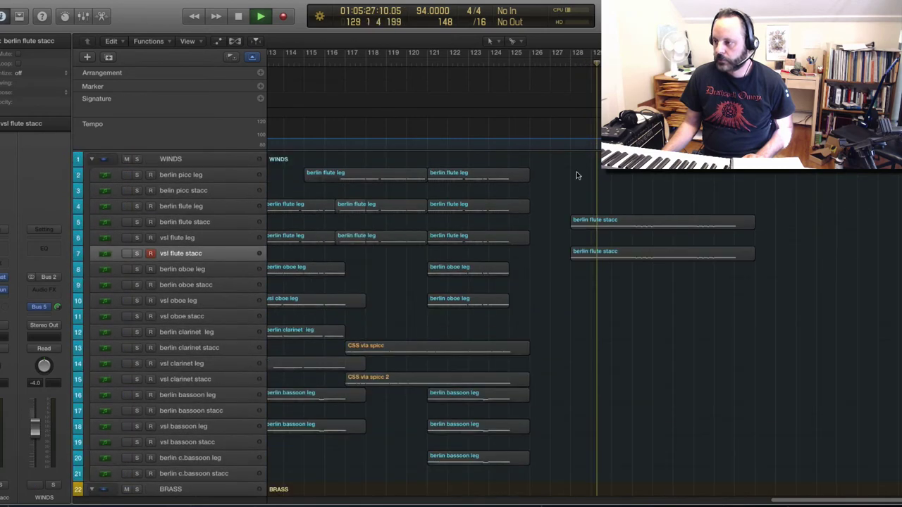
scroll(512, 275, "down", 16)
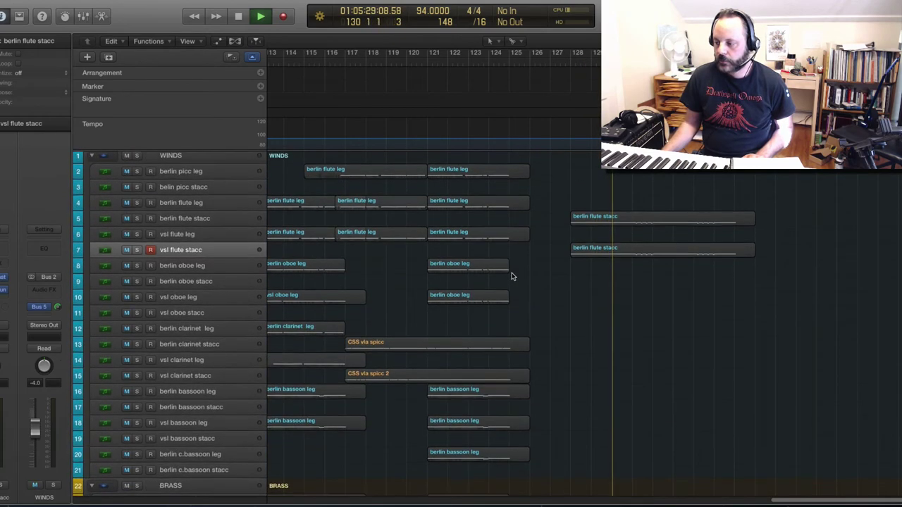
scroll(515, 295, "up", 5)
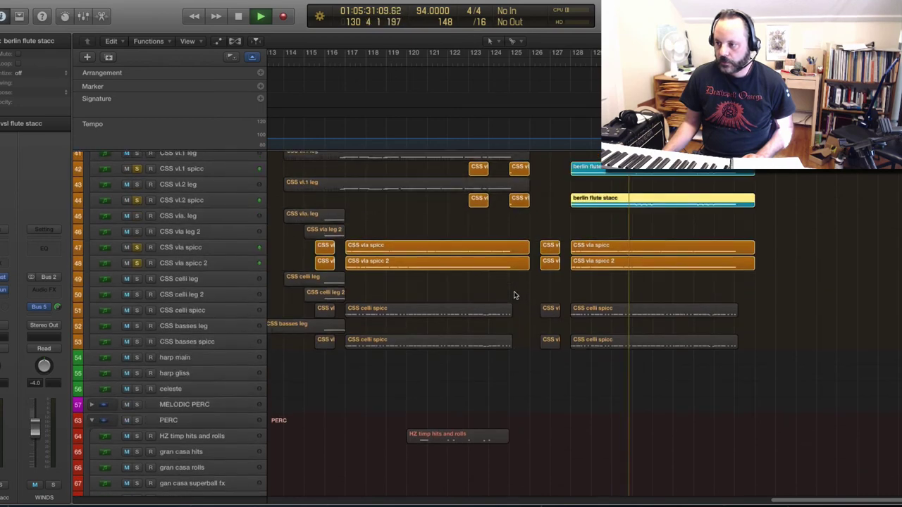
- Turn off the solo on CSS vl.1 spicc, CSS vl.2 spicc, CSS vla spicc and CSS vla spicc 2 while playing on to bar 136
left_click(136, 272)
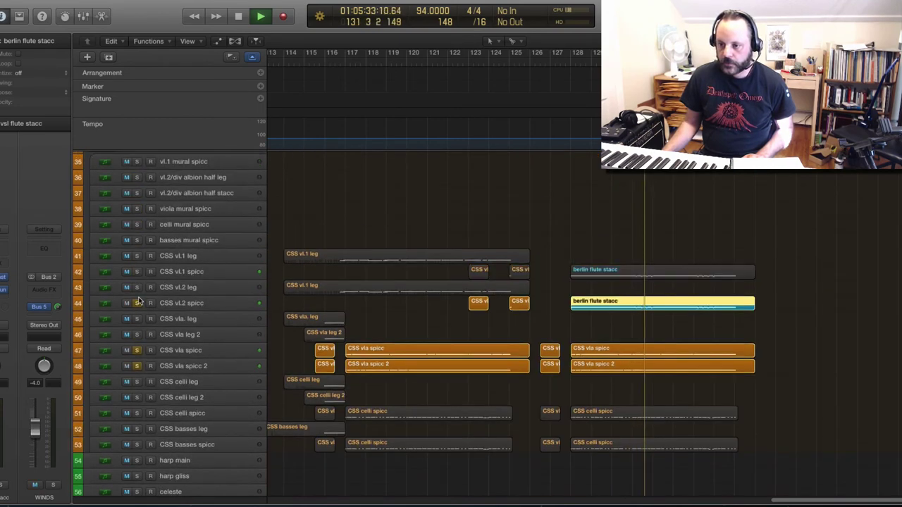
left_click(137, 303)
left_click(137, 351)
left_click(136, 366)
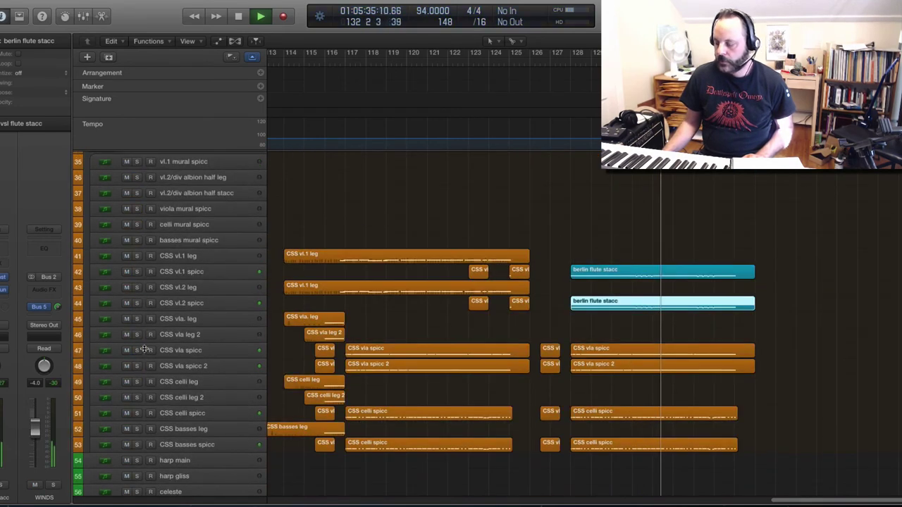
scroll(282, 309, "down", 2)
scroll(282, 309, "down", 1)
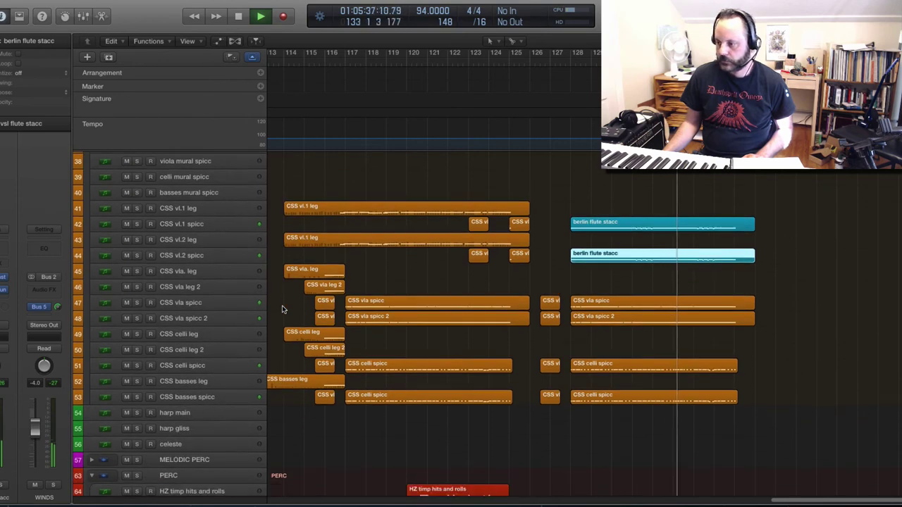
scroll(282, 309, "down", 3)
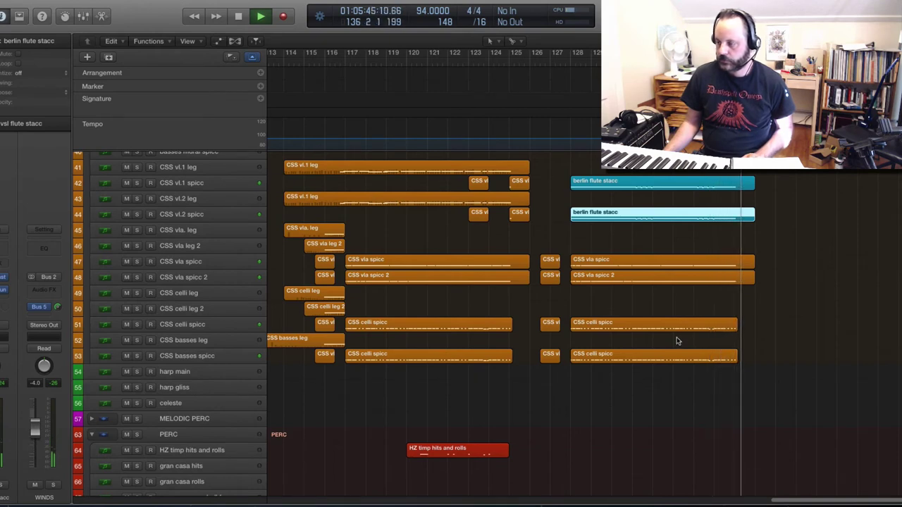
key("space")
- Examine the string, wind and brass tracks for material that can accompany the passage from bar 128
scroll(680, 337, "up", 2)
scroll(680, 333, "up", 15)
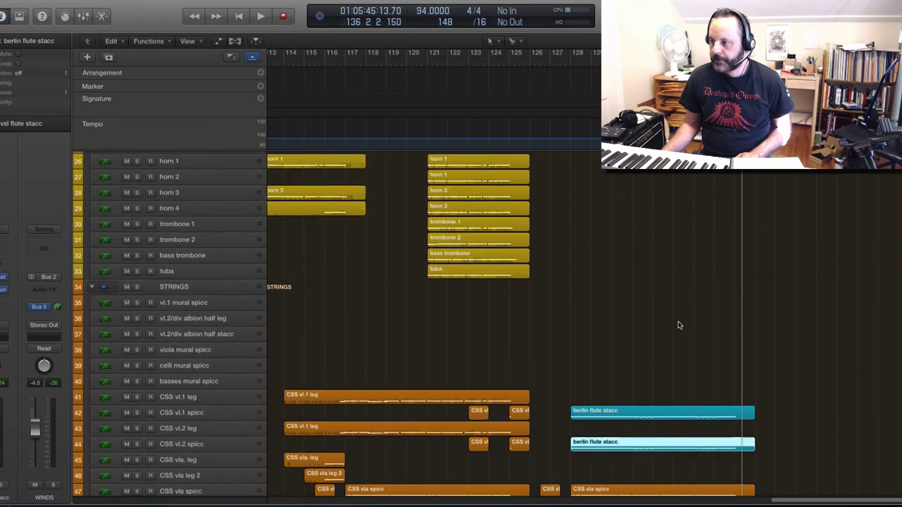
scroll(678, 326, "down", 6)
scroll(678, 327, "down", 5)
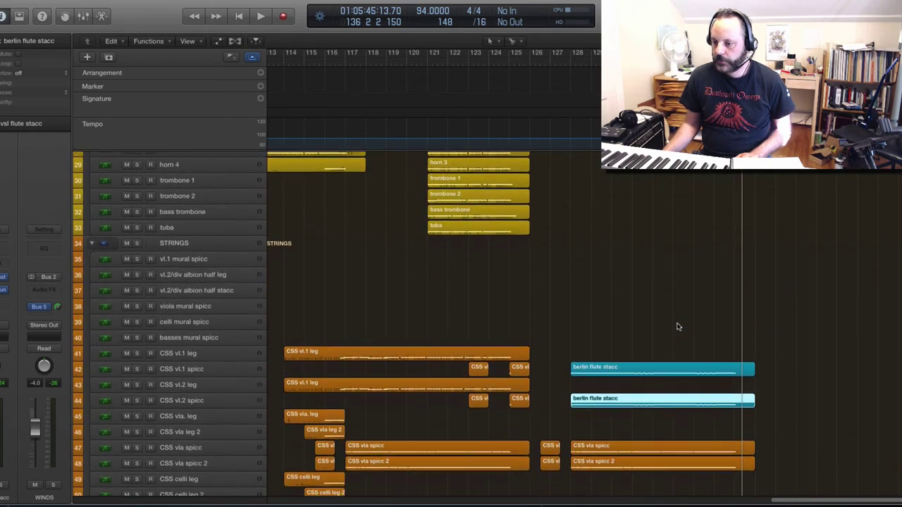
scroll(678, 327, "down", 3)
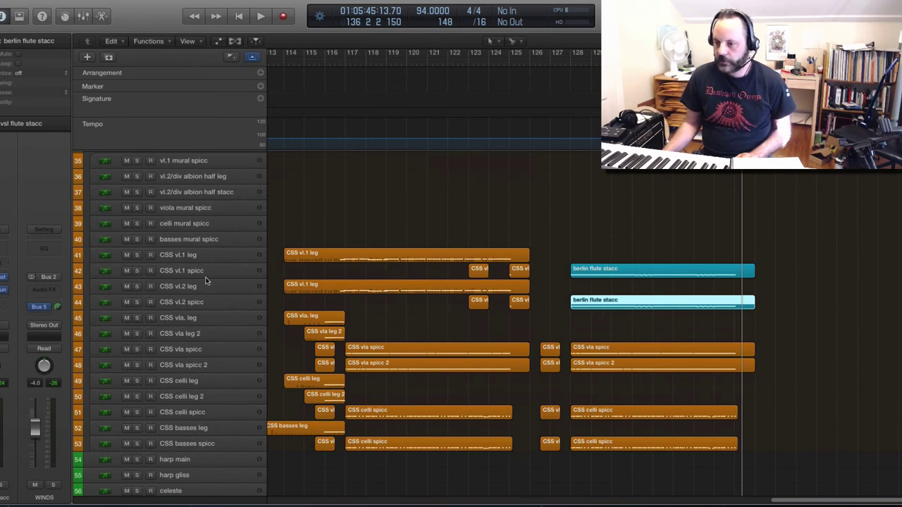
scroll(521, 315, "up", 20)
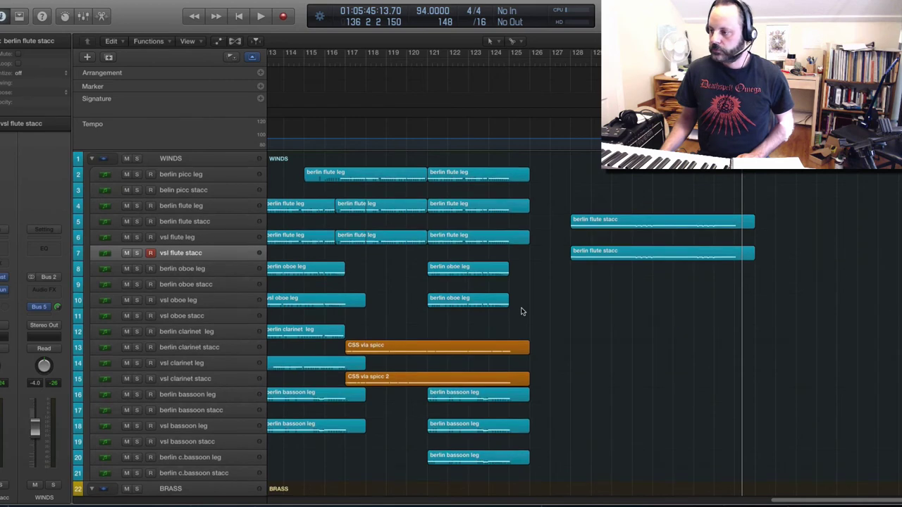
scroll(522, 312, "down", 2)
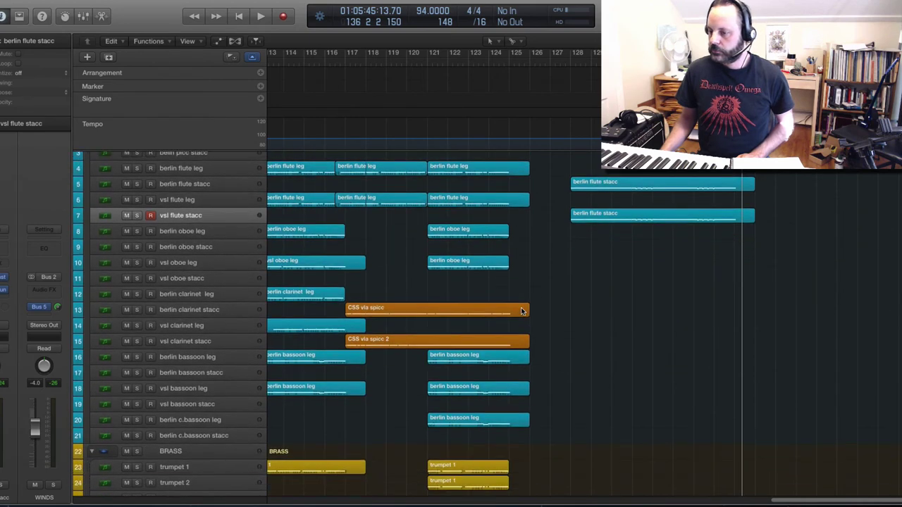
scroll(522, 310, "down", 1)
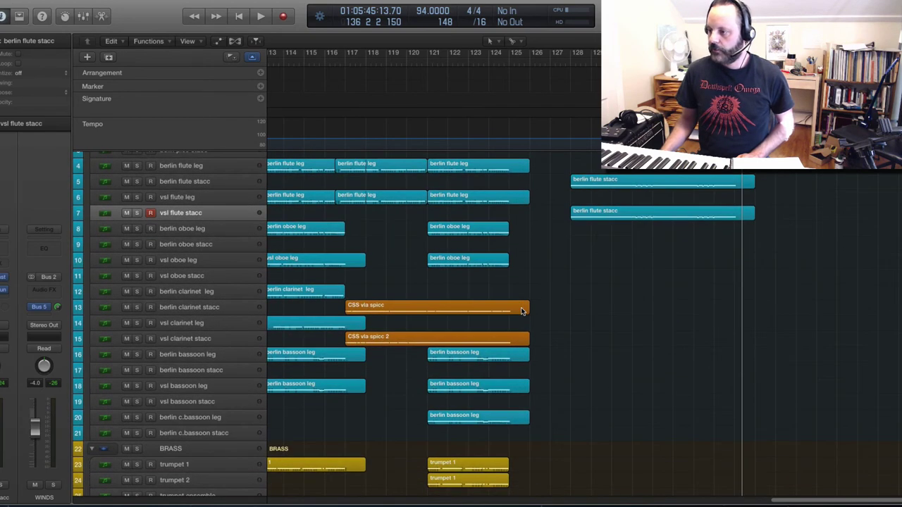
scroll(303, 323, "down", 4)
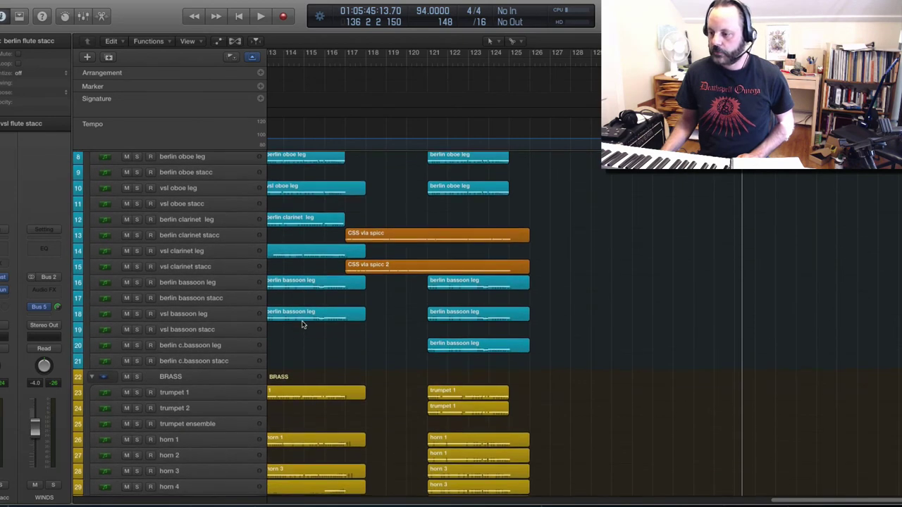
scroll(304, 324, "down", 2)
scroll(345, 328, "down", 2)
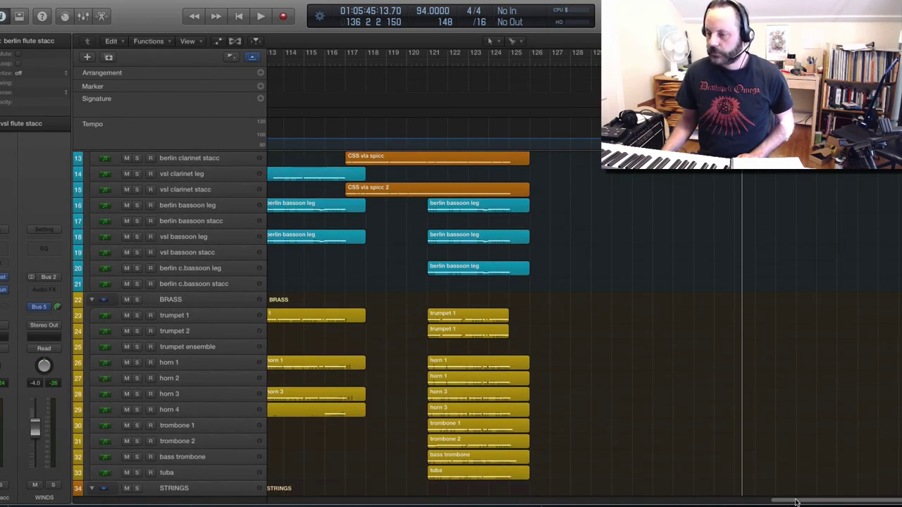
- Select and copy the four regions on the trumpet 1 and trumpet 2 tracks from bar 13 to bar 23
left_click_drag(796, 502, 319, 502)
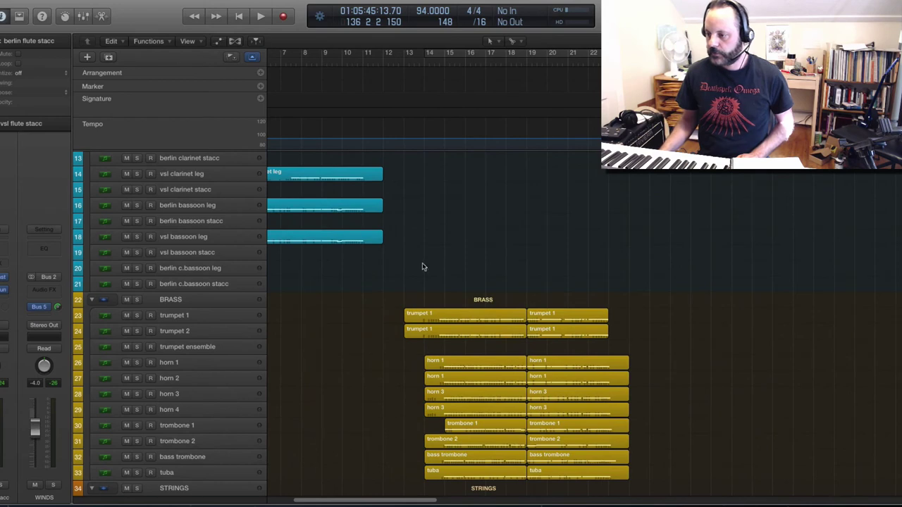
left_click_drag(400, 304, 556, 331)
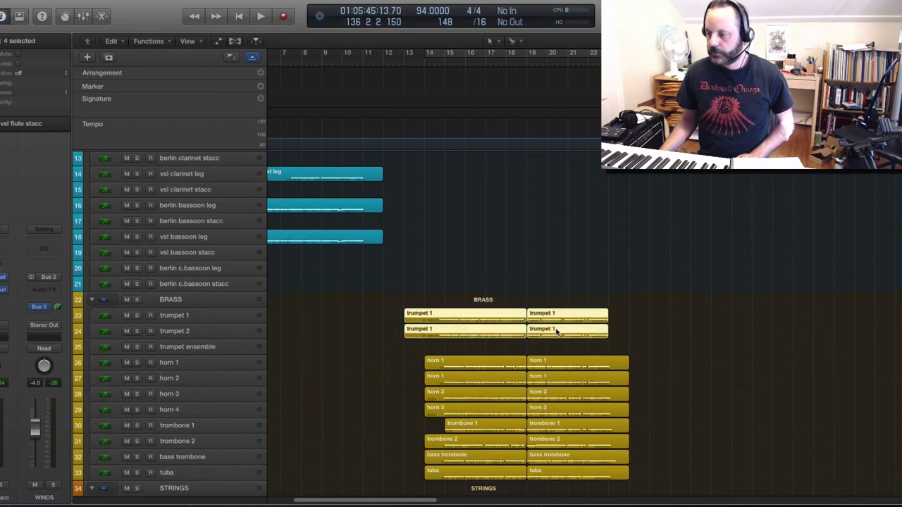
right_click(498, 318)
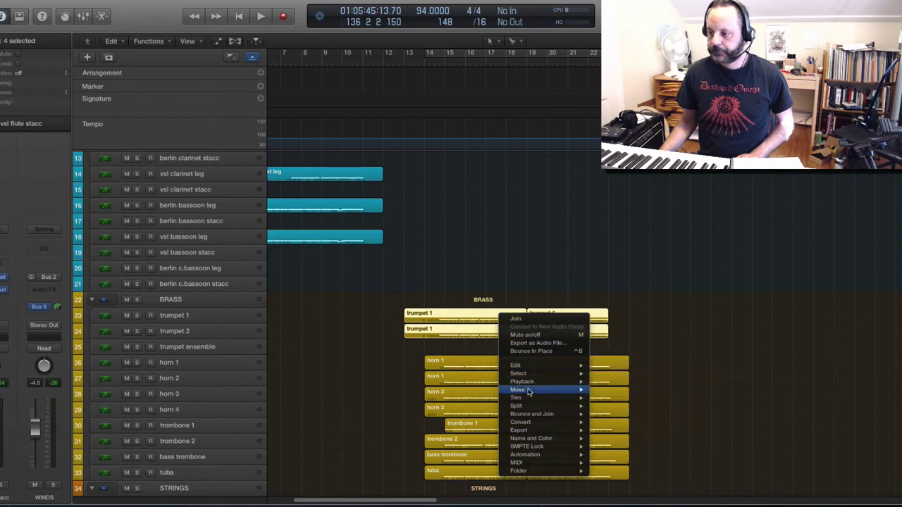
left_click(452, 285)
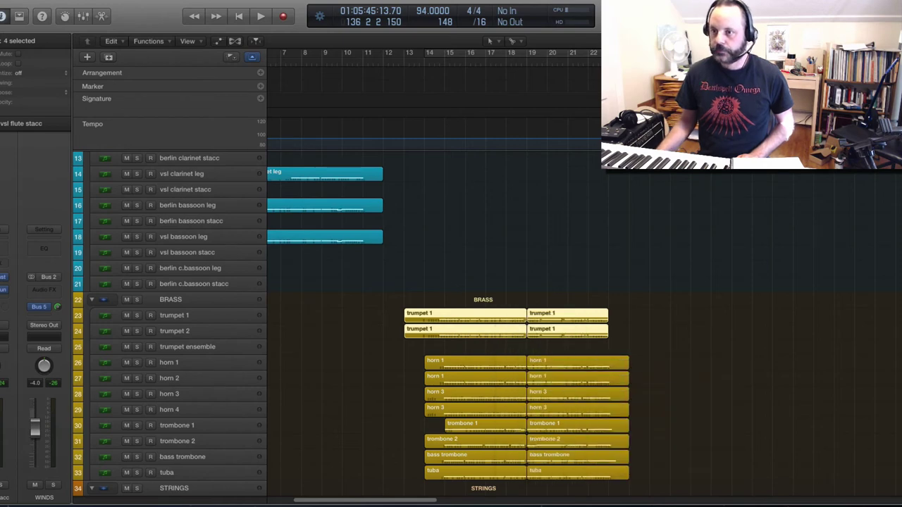
left_click(47, 0)
mouse_move(72, 1)
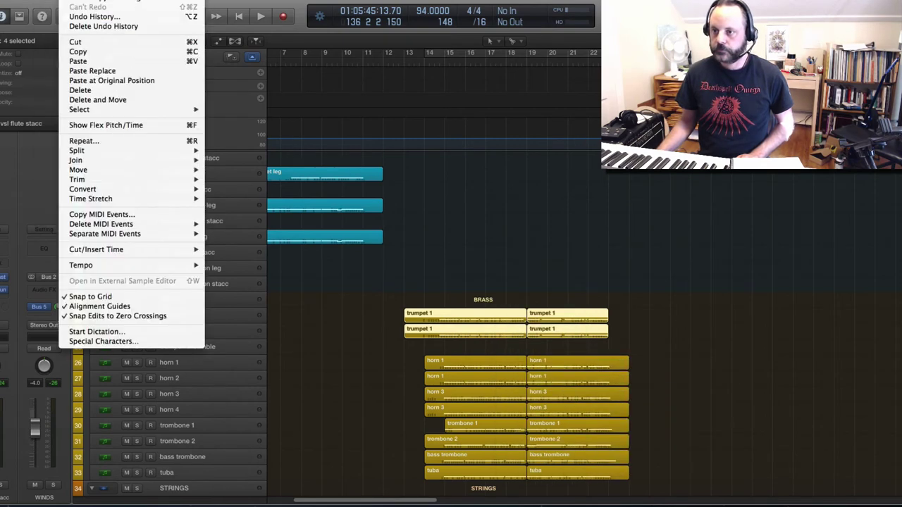
left_click(78, 52)
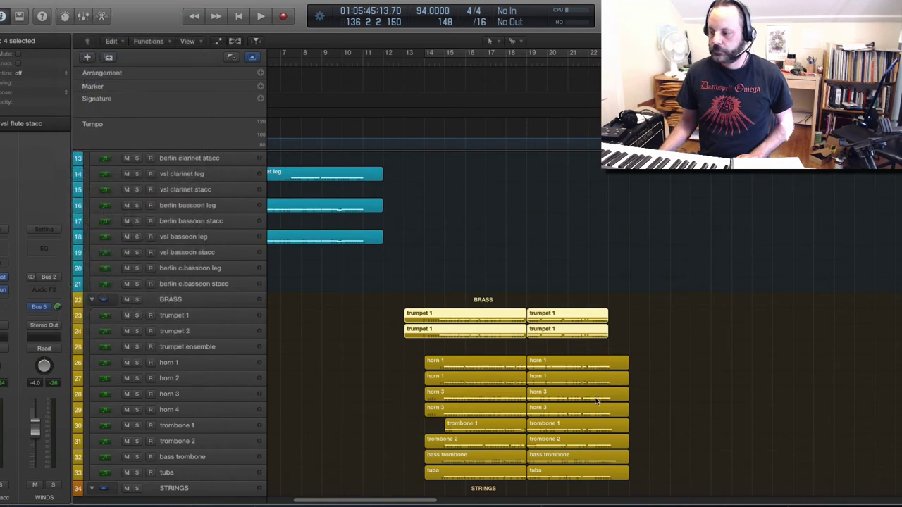
- Paste the copied trumpet regions onto the trumpet 1 and trumpet 2 tracks at beat 3 of bar 128
left_click_drag(376, 502, 825, 479)
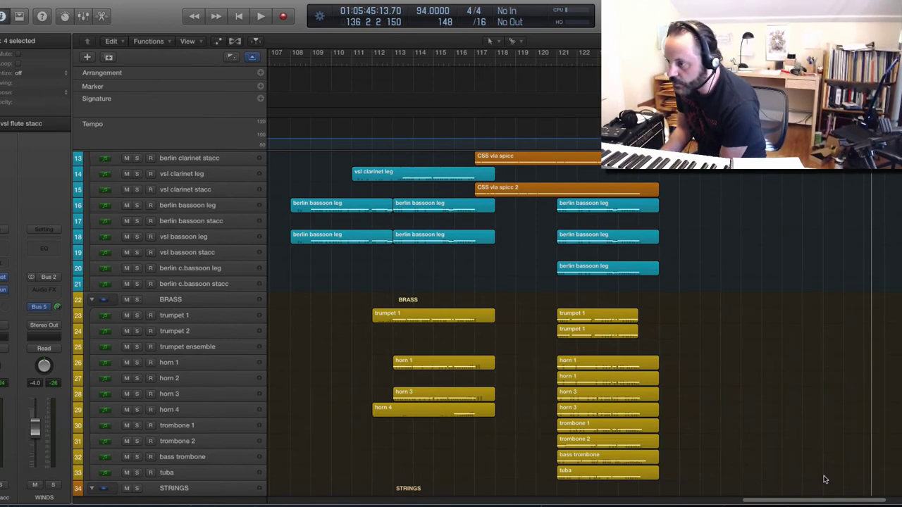
left_click_drag(823, 480, 811, 485)
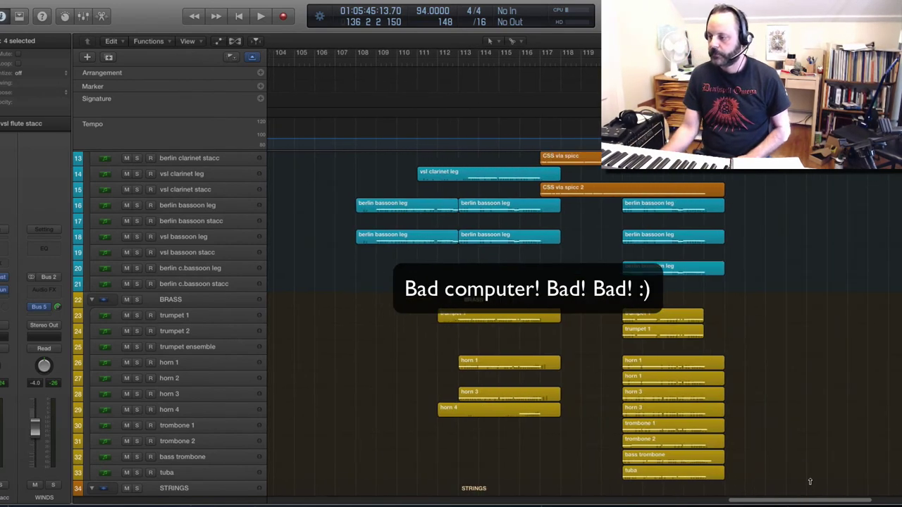
scroll(810, 486, "right", 6)
scroll(775, 458, "down", 1)
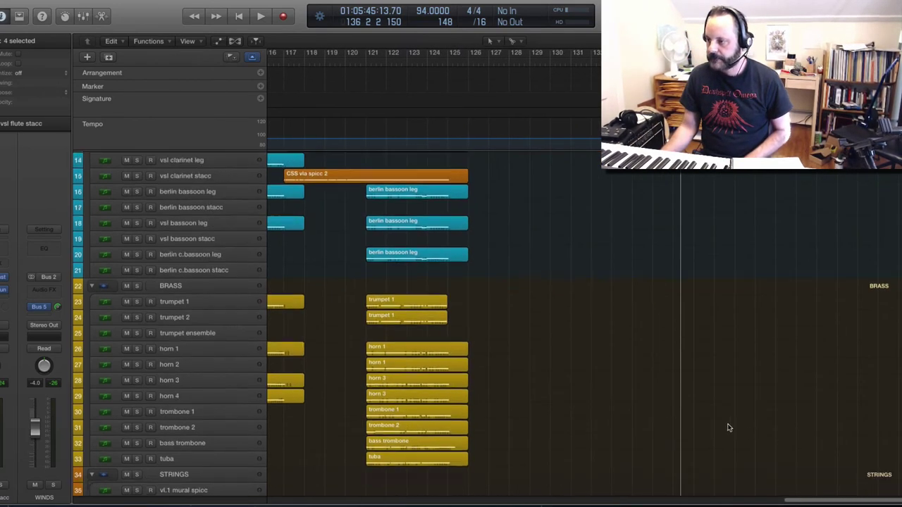
scroll(727, 429, "down", 10)
scroll(724, 428, "up", 10)
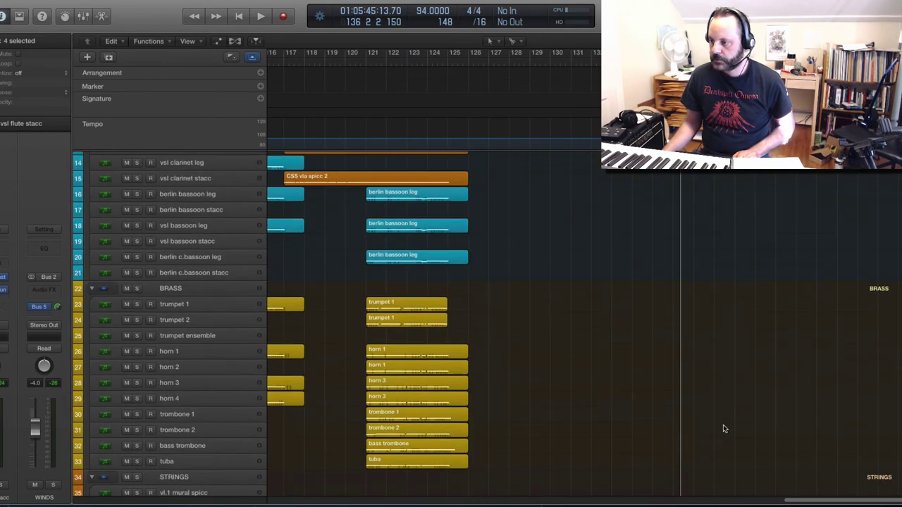
scroll(723, 425, "down", 1)
scroll(723, 424, "up", 10)
scroll(722, 426, "down", 8)
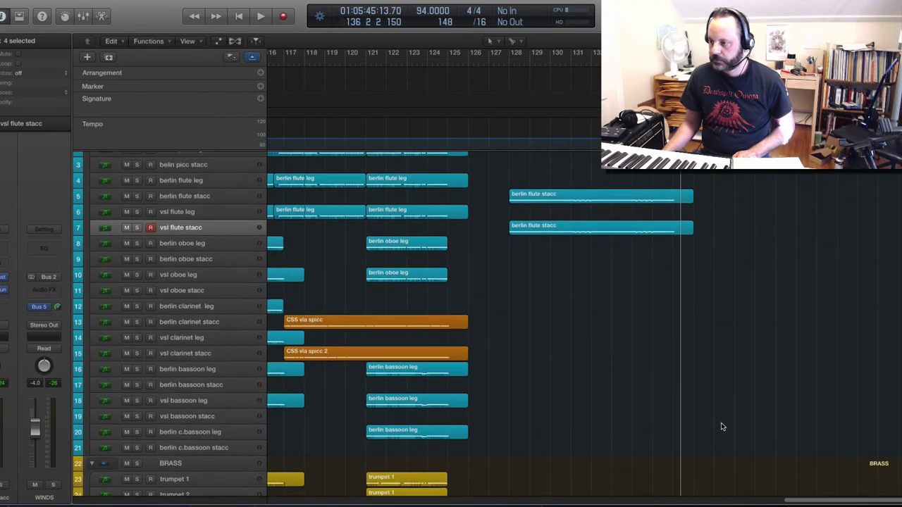
left_click(520, 65)
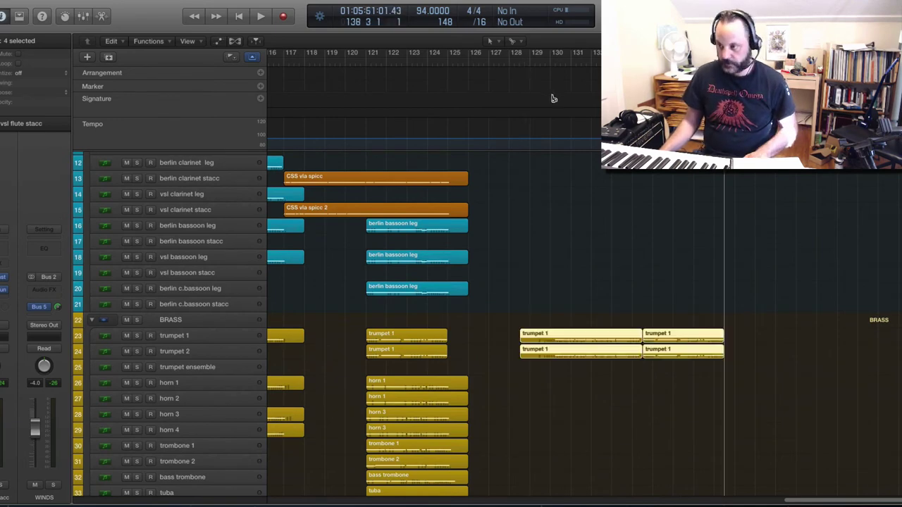
- Move the four pasted trumpet regions to start at bar 126 and play from about bar 127 to bar 136
scroll(622, 190, "down", 9)
scroll(624, 203, "down", 1)
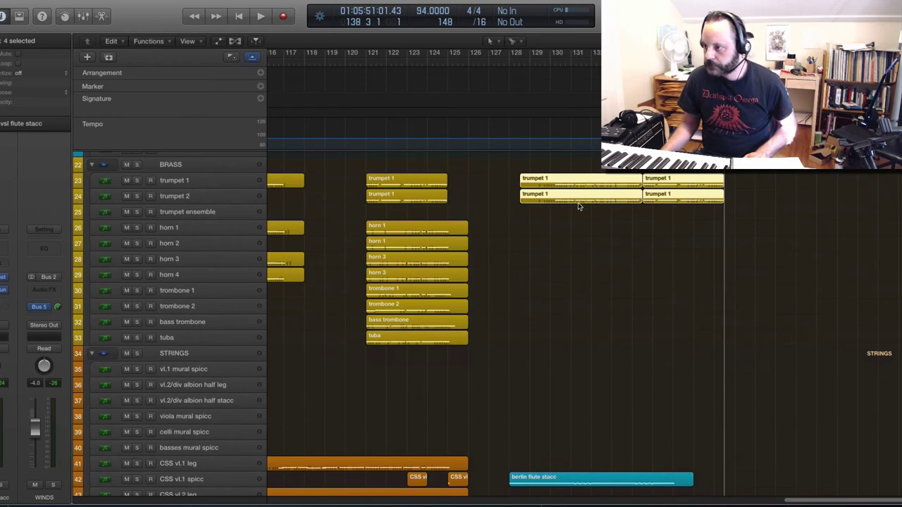
left_click_drag(580, 206, 553, 202)
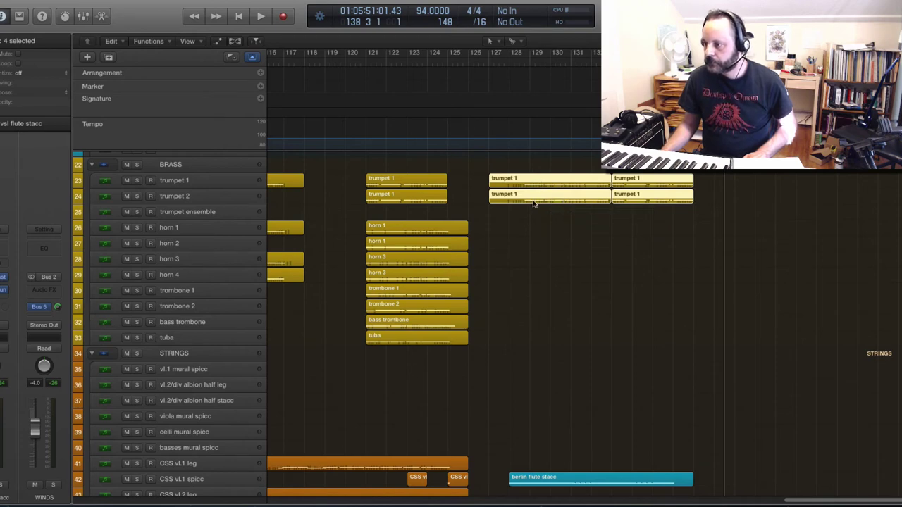
left_click_drag(534, 203, 515, 203)
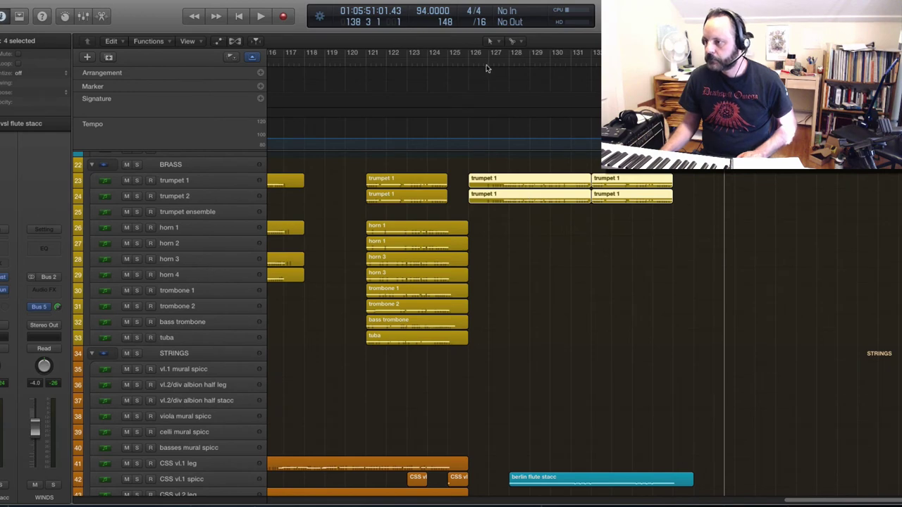
double_click(488, 64)
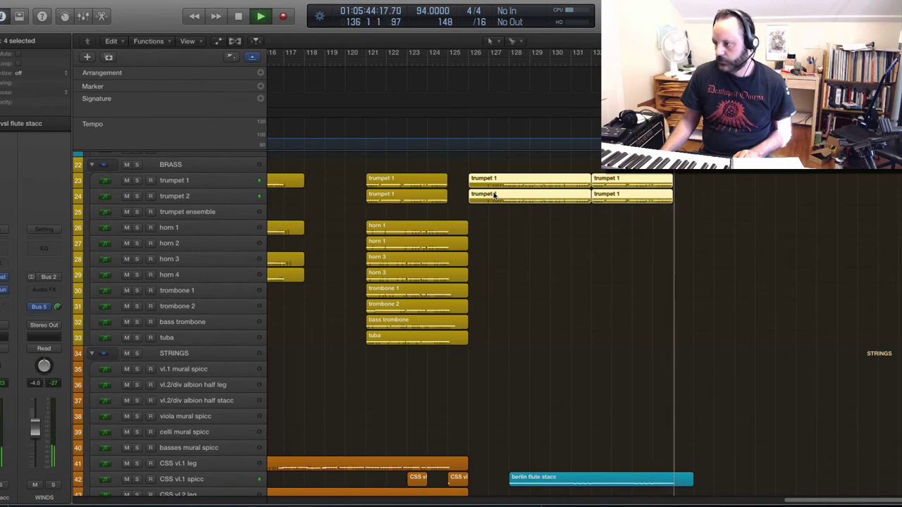
key("space")
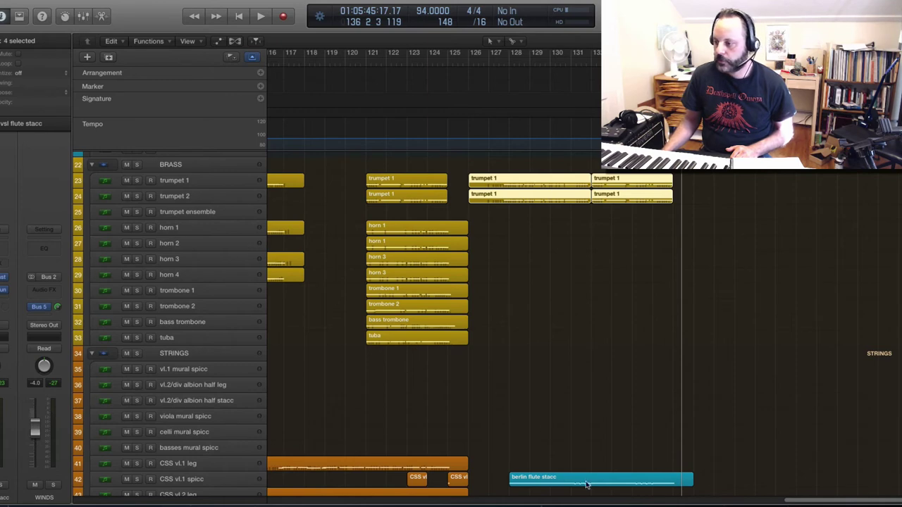
- Play back the trumpet and horn passage from about bar 112
left_click_drag(788, 501, 726, 504)
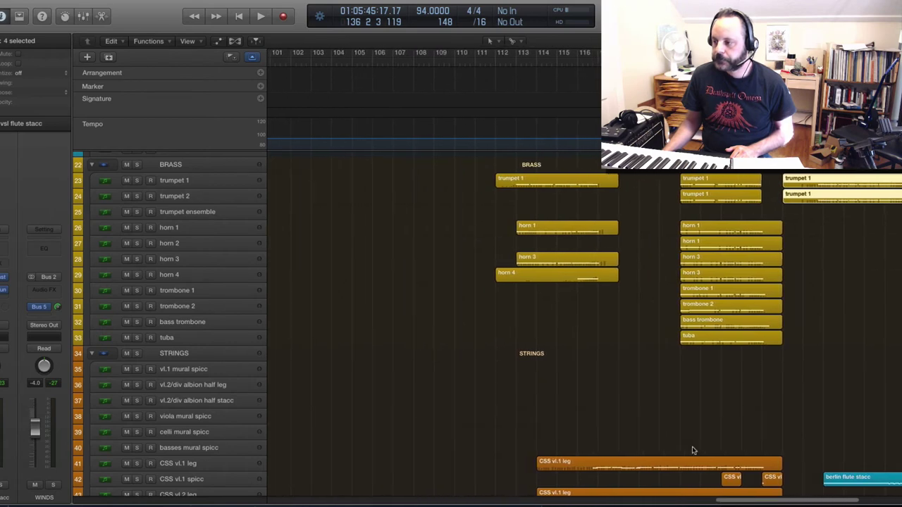
left_click(506, 61)
key("space")
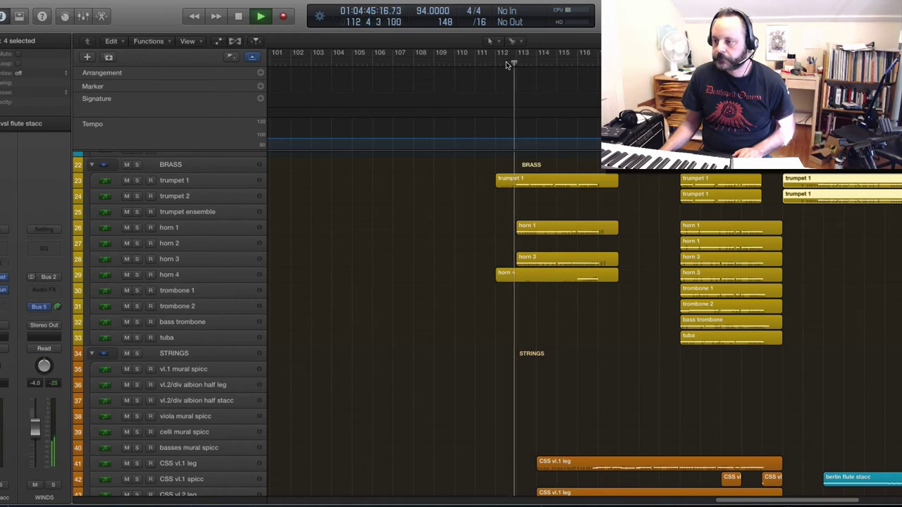
key("space")
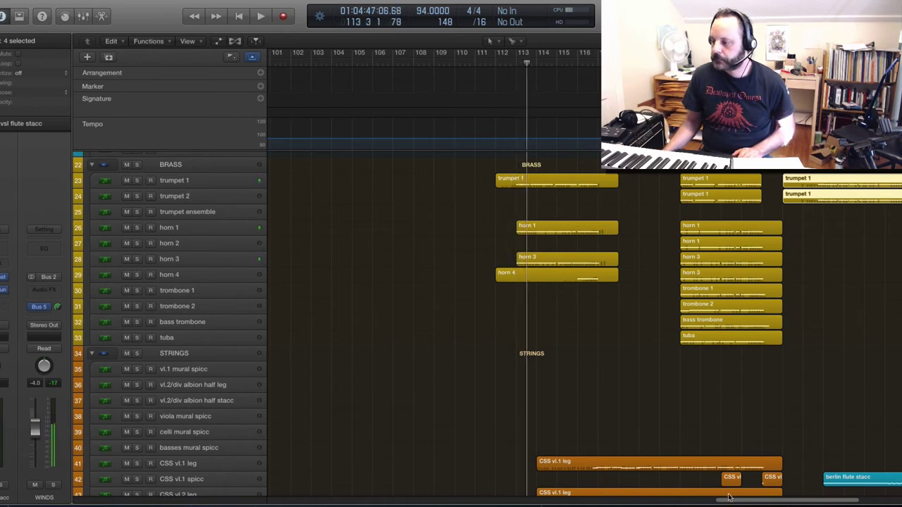
- Solo horns 1 to 4 and listen to their regions from bar 87 and again from about bar 92
left_click_drag(734, 504, 654, 503)
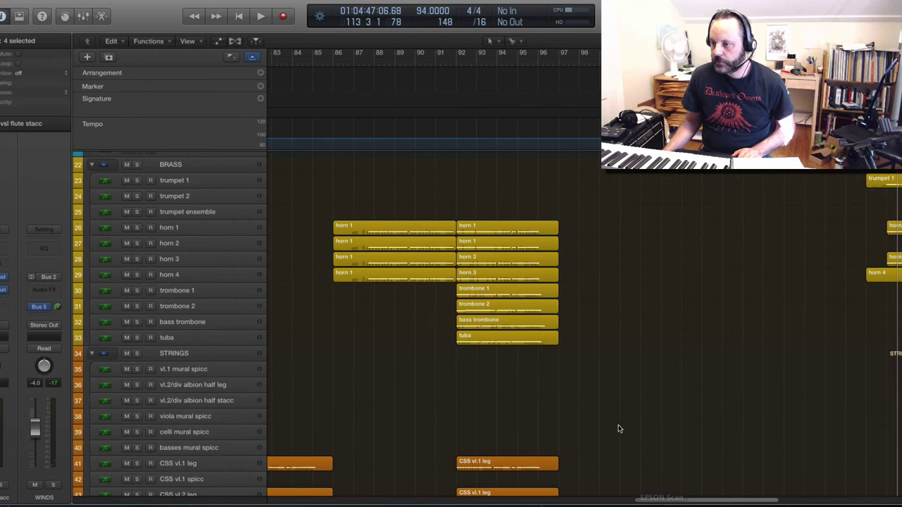
left_click(363, 63)
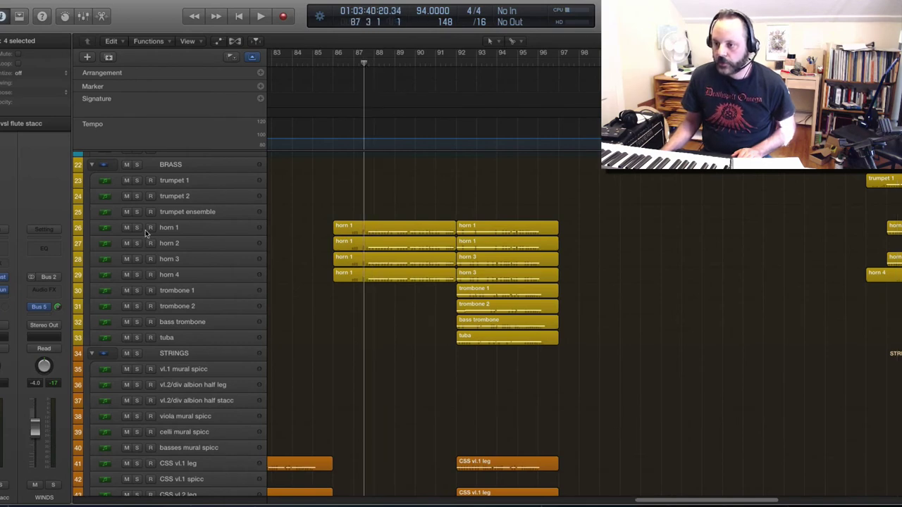
left_click_drag(136, 232, 139, 277)
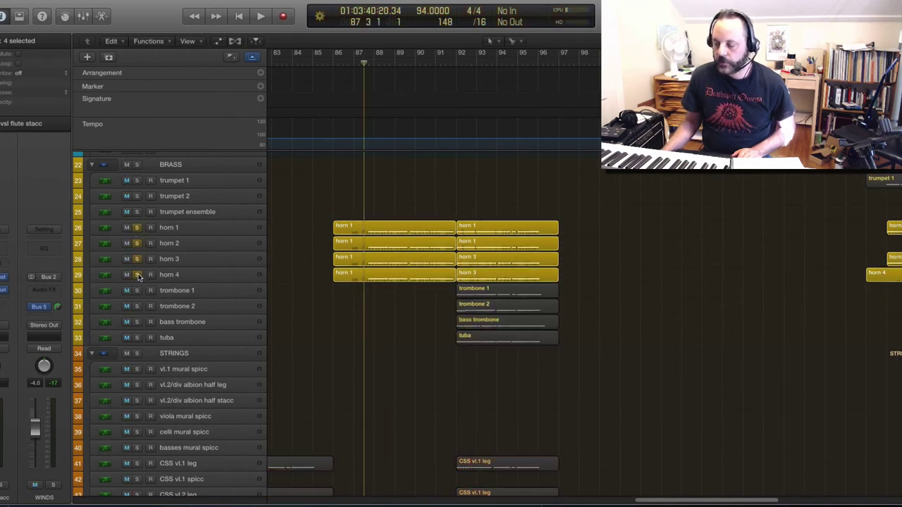
key("space")
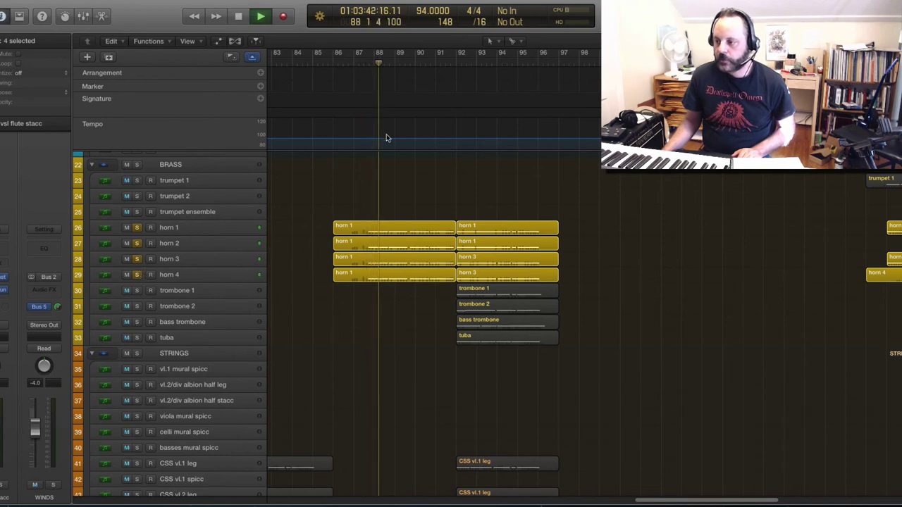
left_click(454, 64)
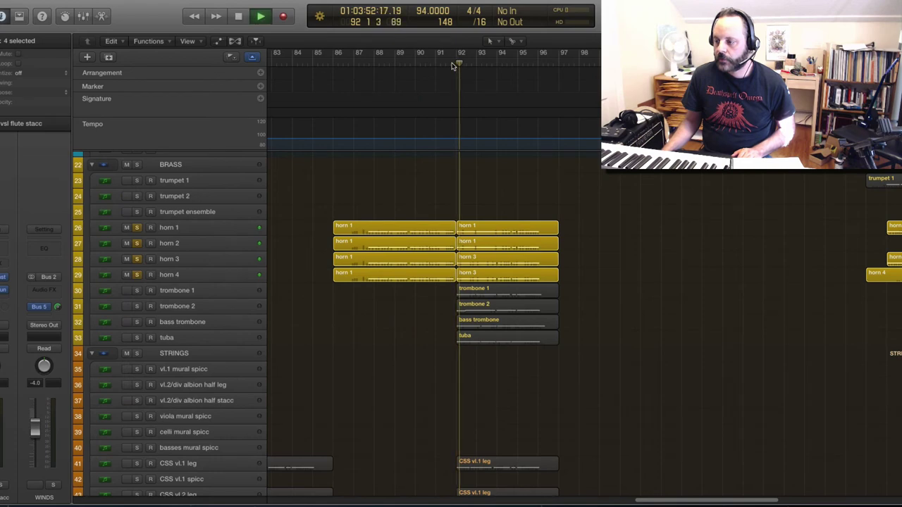
key("space")
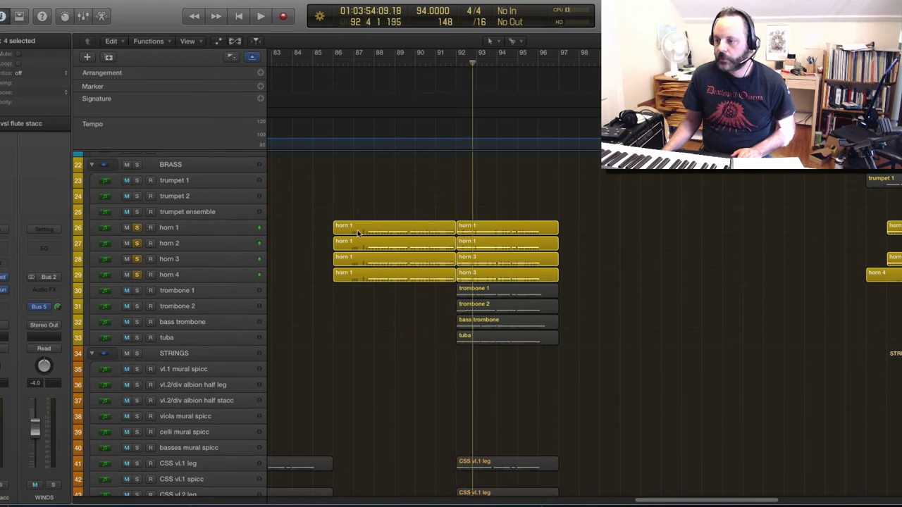
- Copy the four horn regions spanning bars 86 to 92 and place the copies on the horn tracks at bar 126
left_click_drag(327, 225, 378, 280)
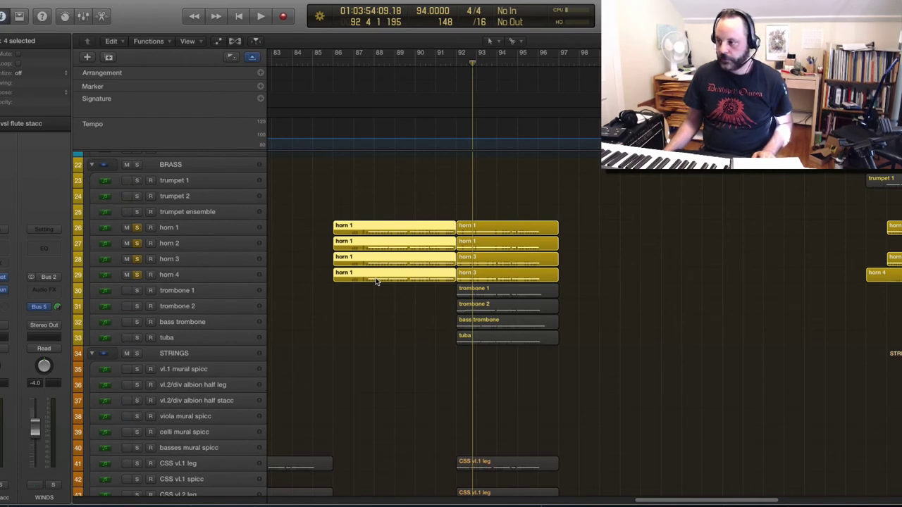
left_click(359, 201)
left_click_drag(322, 201, 522, 274)
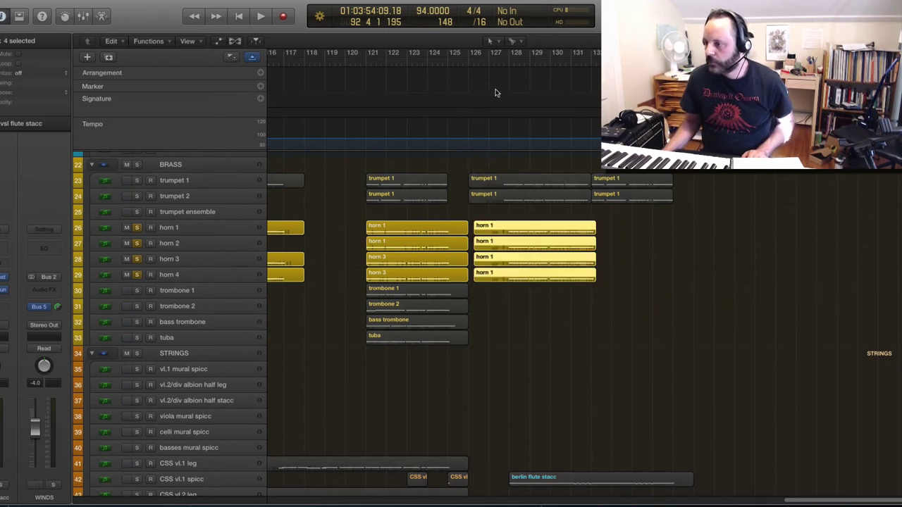
left_click_drag(579, 234, 574, 236)
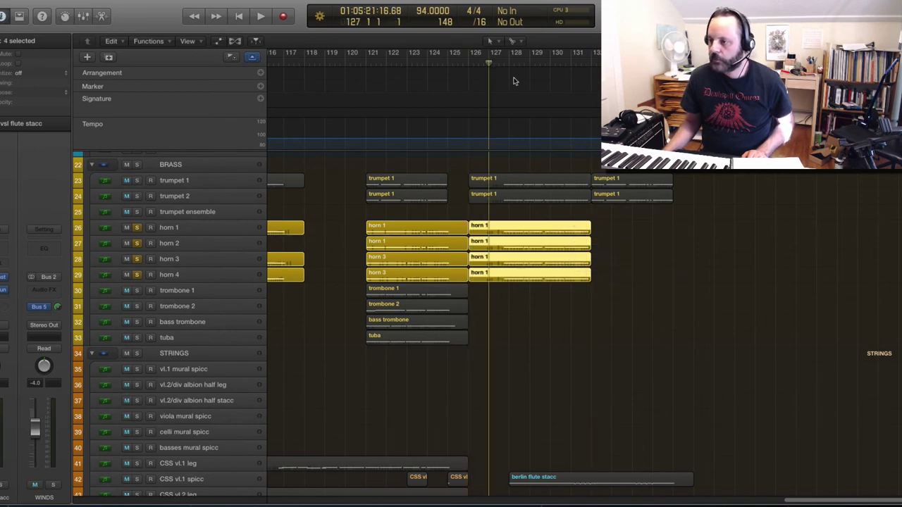
- Play from bar 127, soloing trumpet 1 and trumpet 2 and taking horns 1 to 3 out of solo
key("space")
left_click(137, 180)
left_click(138, 197)
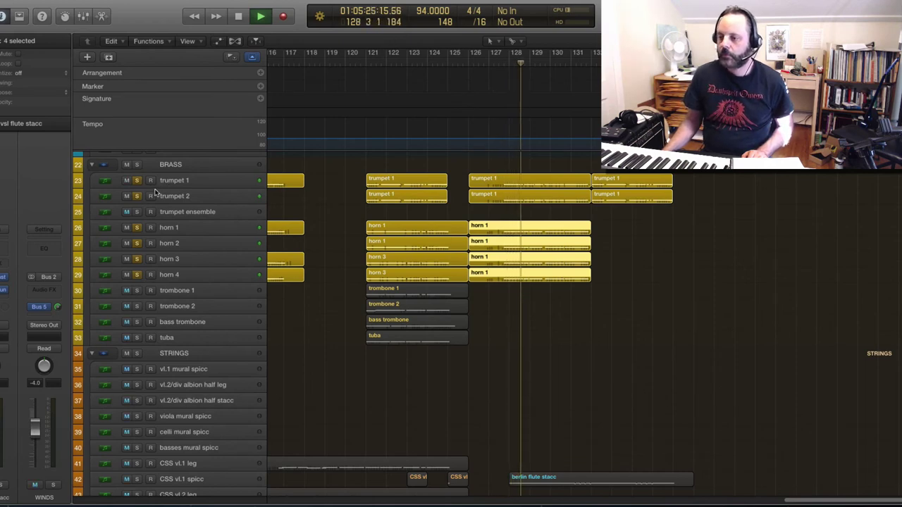
left_click(137, 229)
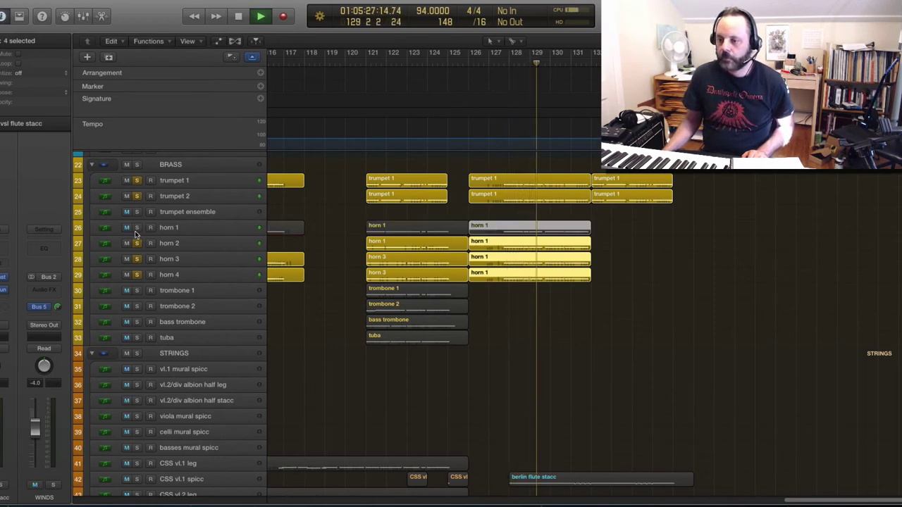
left_click(137, 243)
left_click(137, 259)
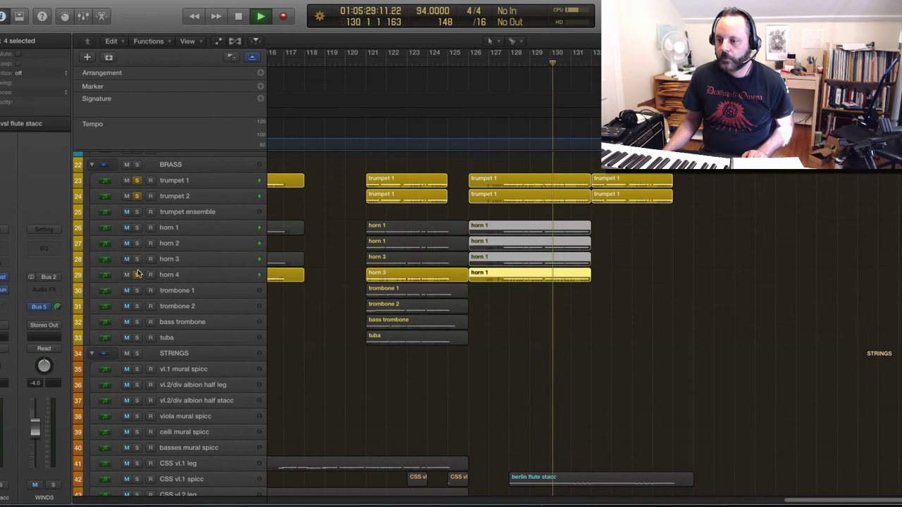
- Clear the solos on horn 4, trumpet 2 and trumpet 1, and return the playhead to bar 127
left_click(137, 274)
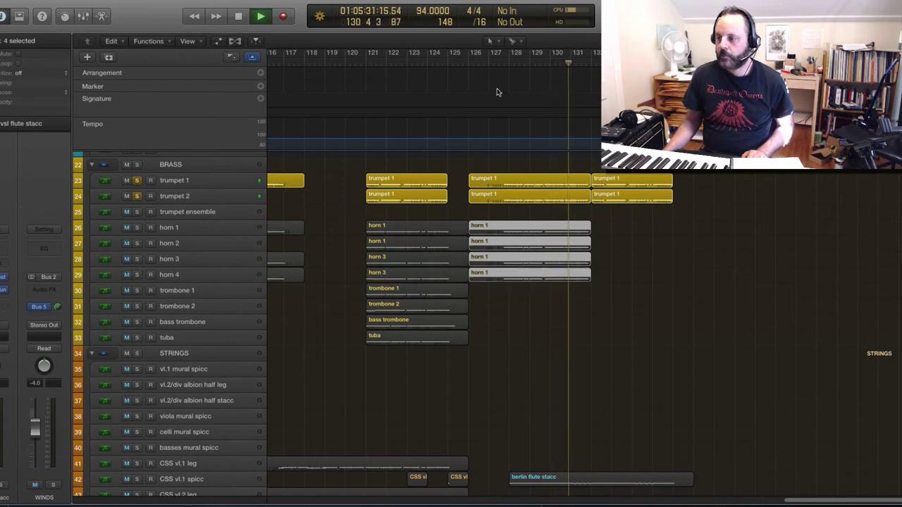
left_click(493, 66)
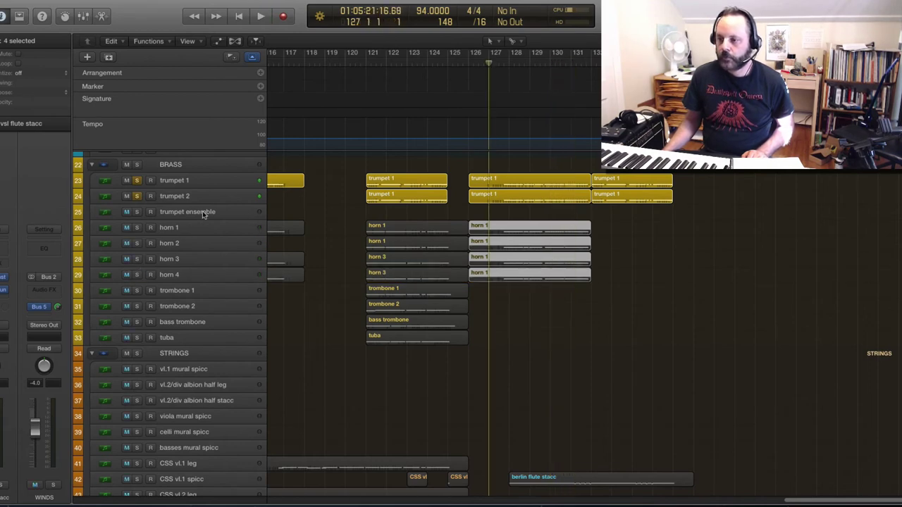
left_click(137, 196)
left_click(137, 181)
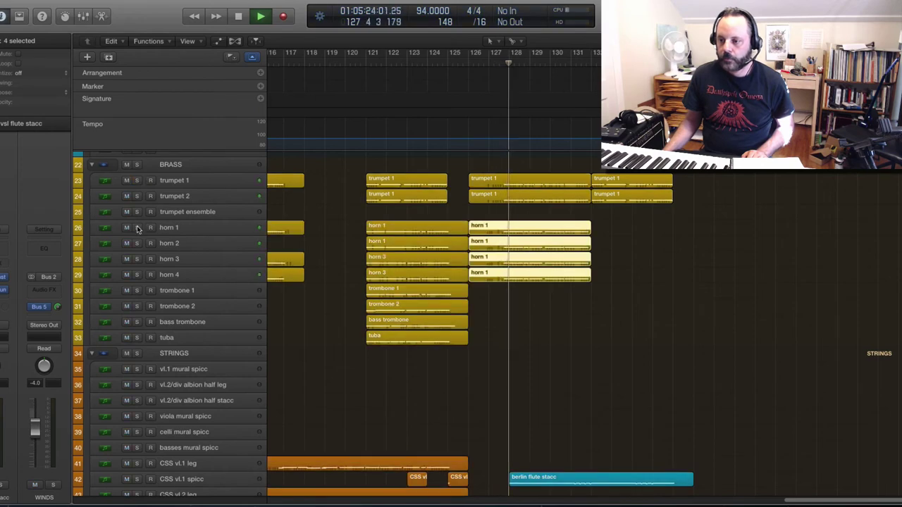
- Solo horn 1 and trumpet 1 during playback to hear them together, and clear both solos
left_click(136, 228)
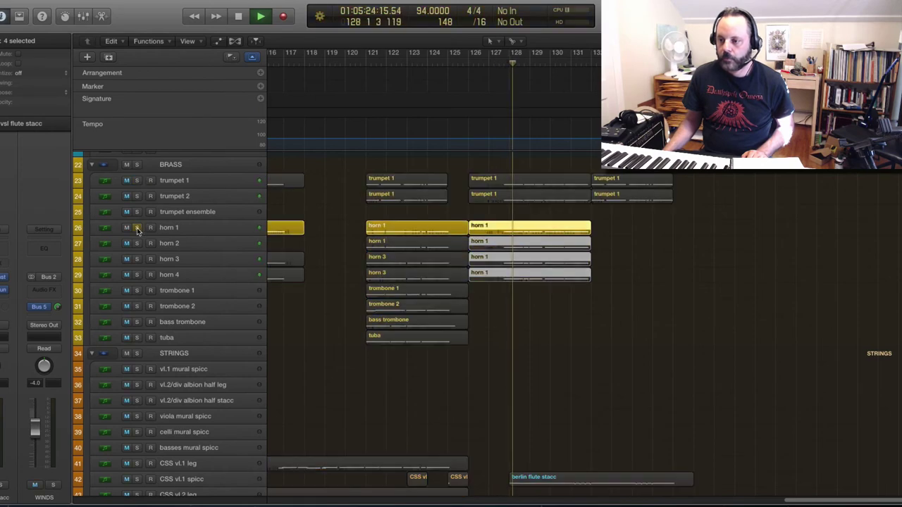
left_click(136, 181)
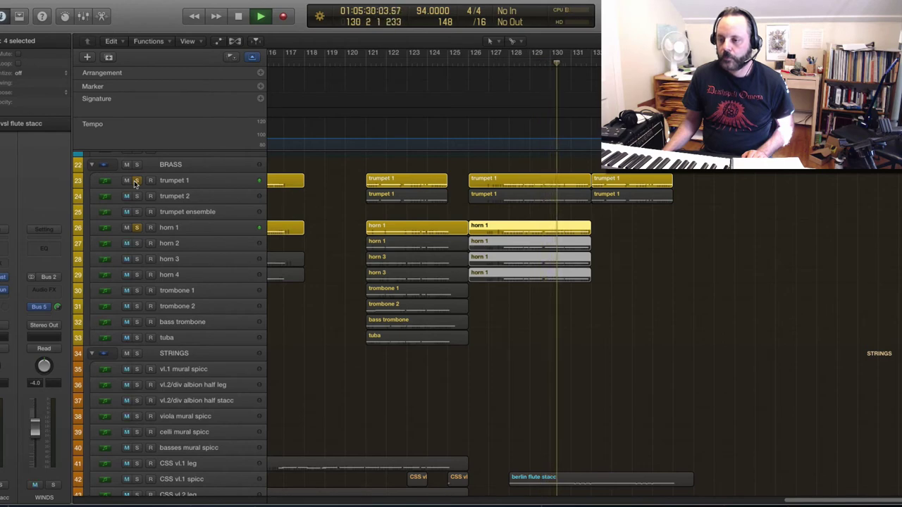
left_click(137, 228)
left_click(137, 180)
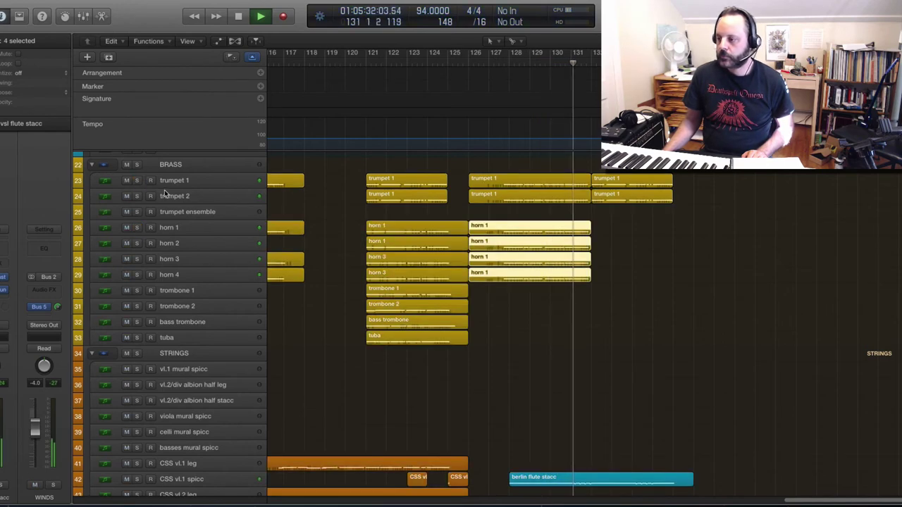
- Play the full arrangement from bar 127 to hear the brass in context, and stop in bar 132
key("space")
left_click(496, 64)
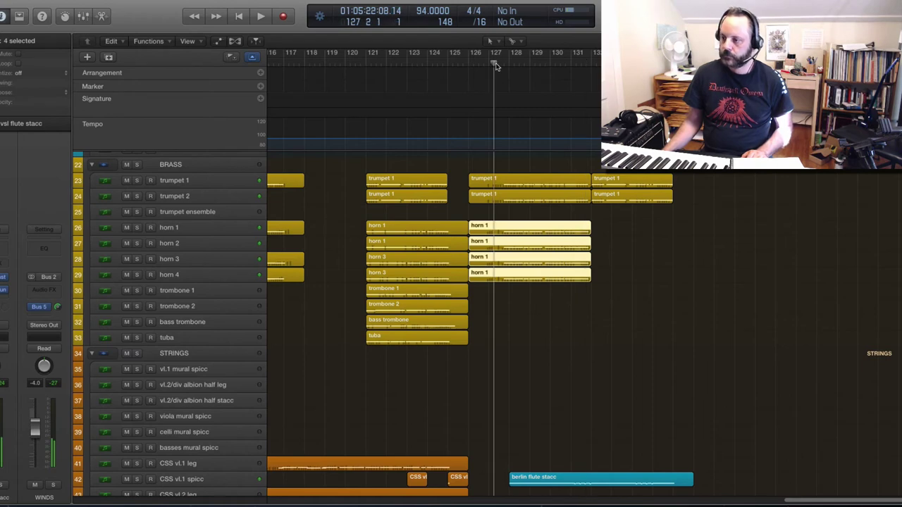
key("space")
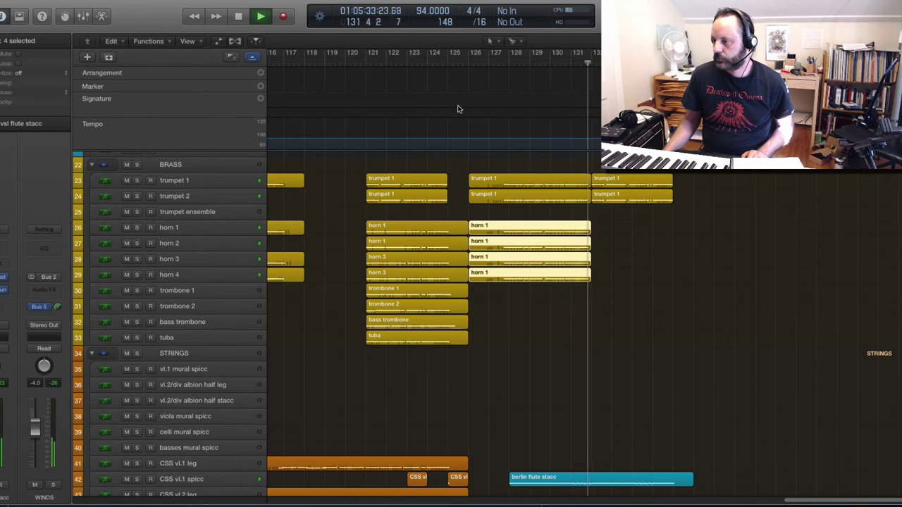
key("space")
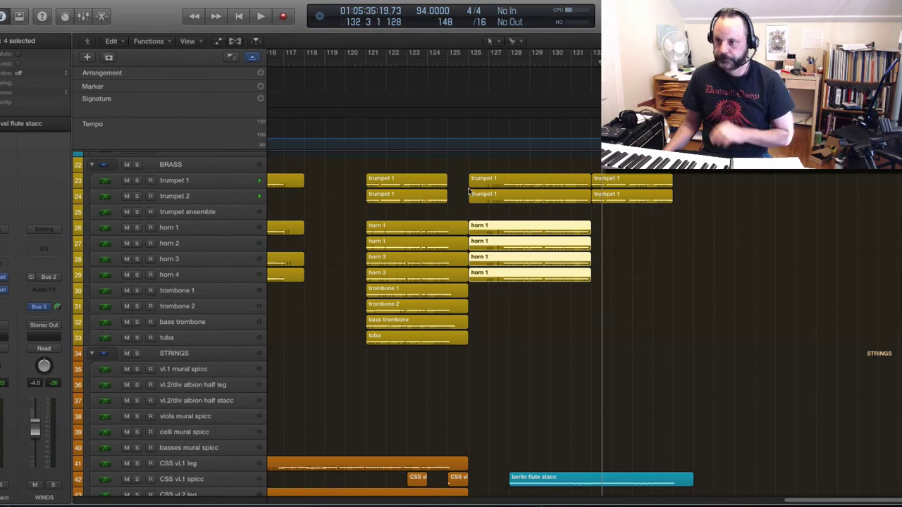
- Open the mixer, set the WINDS bus volume to -3.0 dB and close the mixer
left_click(246, 0)
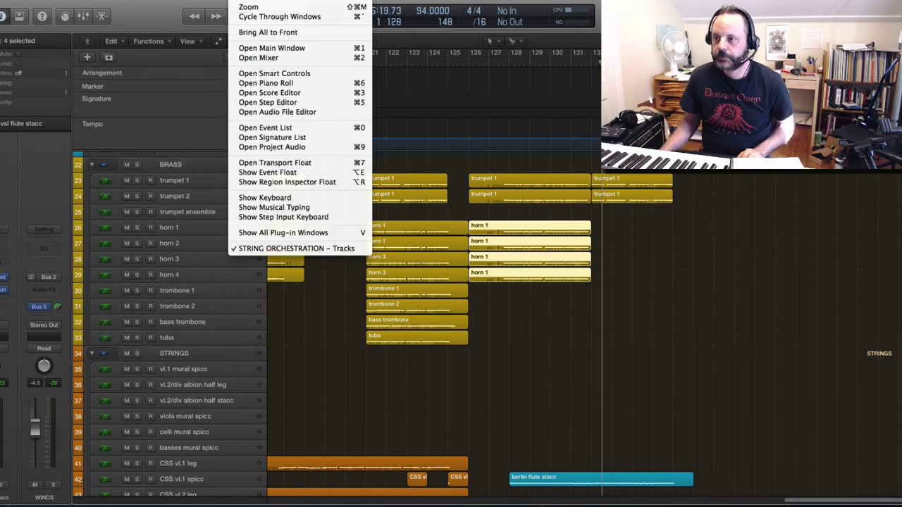
left_click(272, 58)
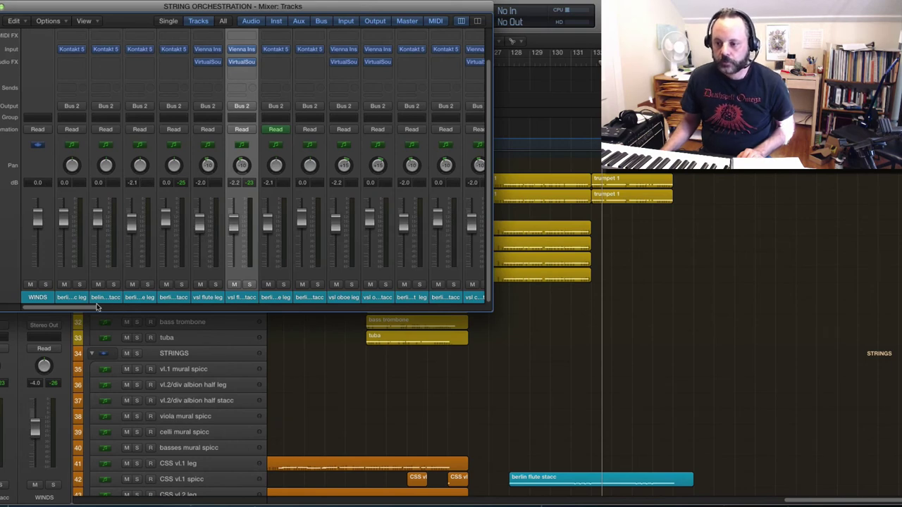
left_click_drag(97, 308, 526, 305)
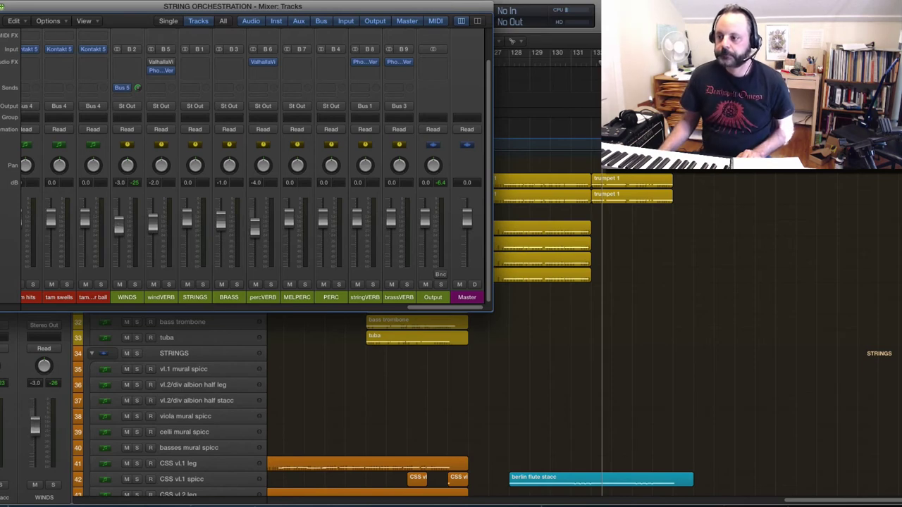
key("x")
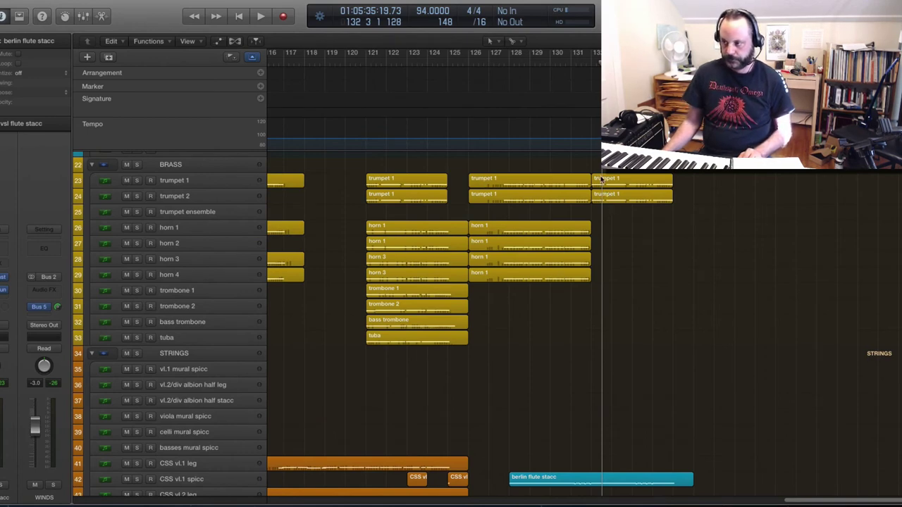
- Copy the trumpet 1 region at bar 132 onto the horn 1 track and open the copy in the Piano Roll
left_click(582, 64)
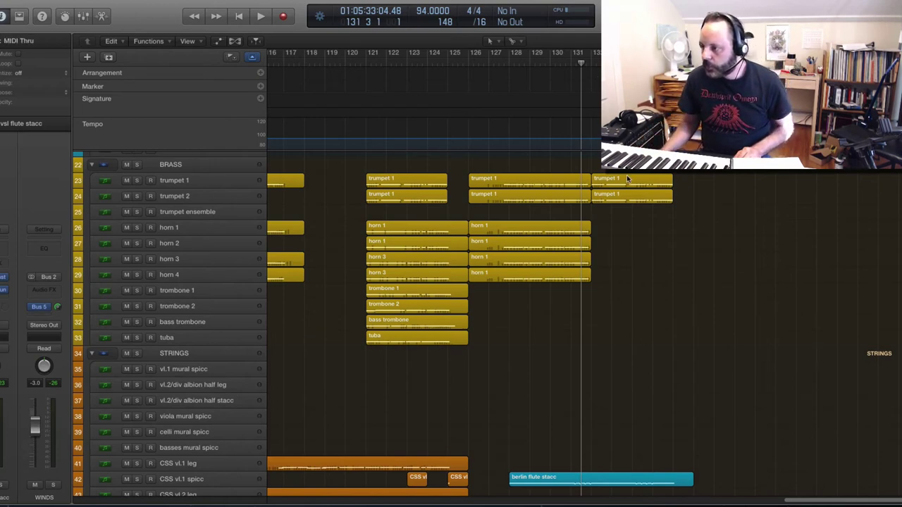
left_click_drag(627, 180, 630, 229)
double_click(629, 229)
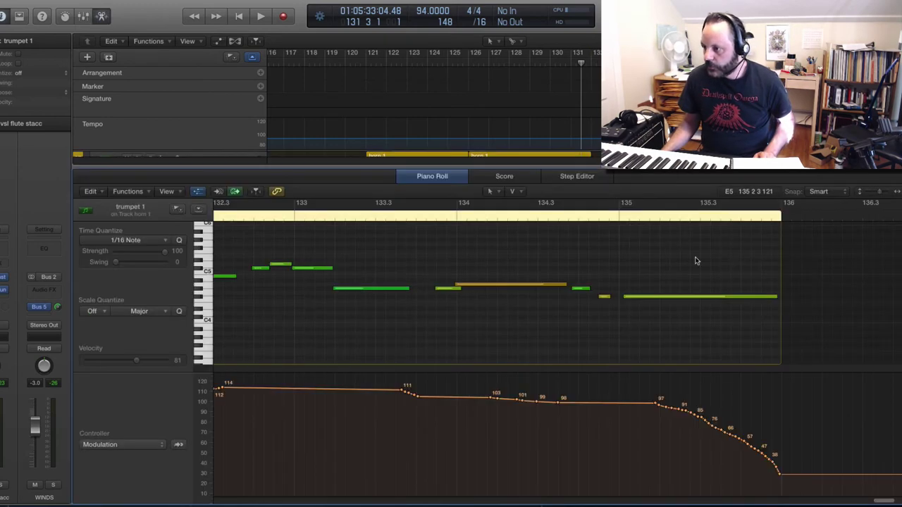
- Try to move all notes of the copied region down an octave by hand, and undo the move
left_click_drag(756, 239, 264, 338)
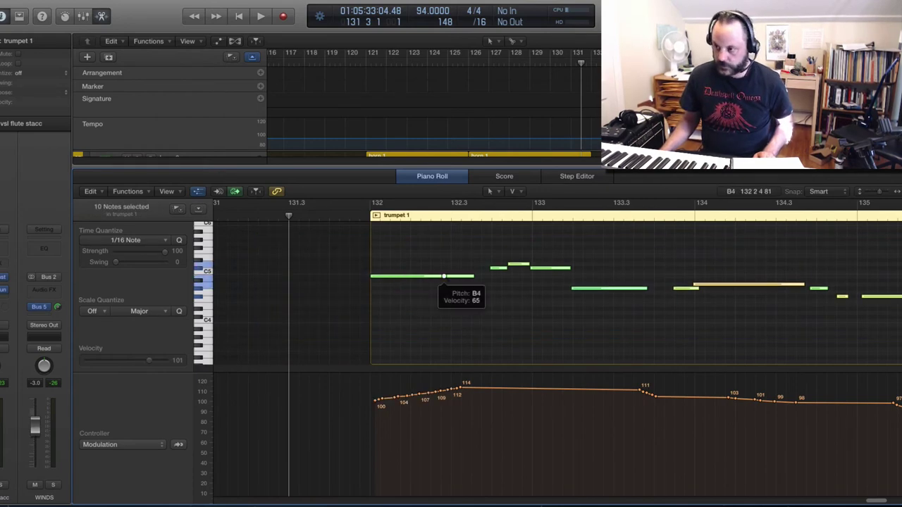
left_click_drag(444, 277, 441, 327)
left_click_drag(399, 249, 848, 304)
left_click(419, 248)
left_click(77, 0)
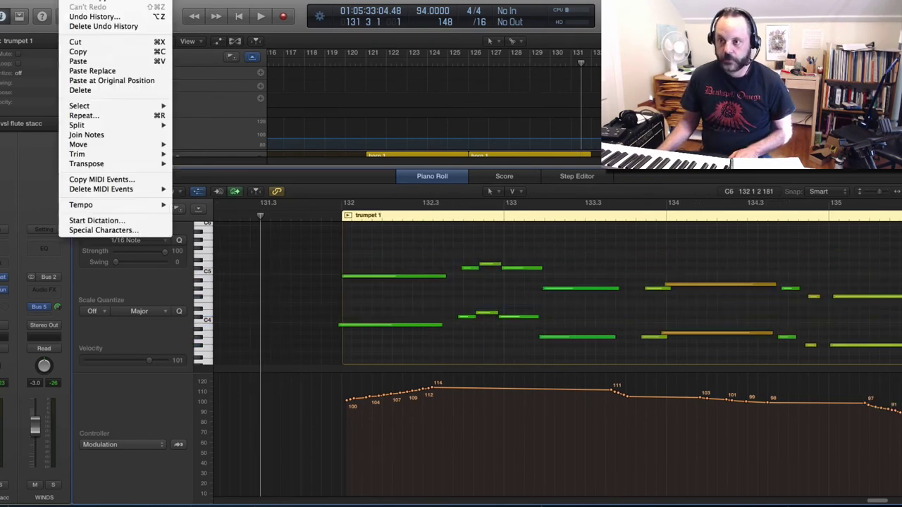
left_click(78, 1)
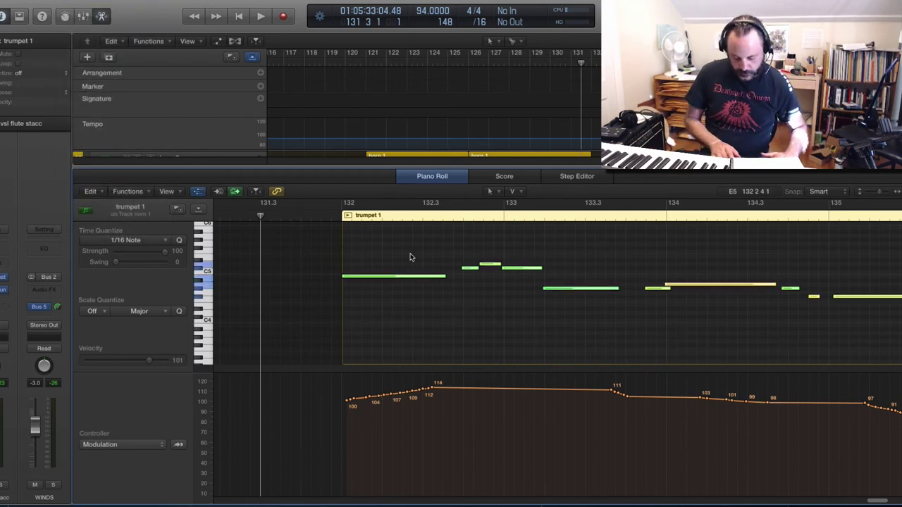
- Transpose all notes of the copied horn 1 region down one octave, start playback and close the editor
key("super+a")
key("alt+shift+Down")
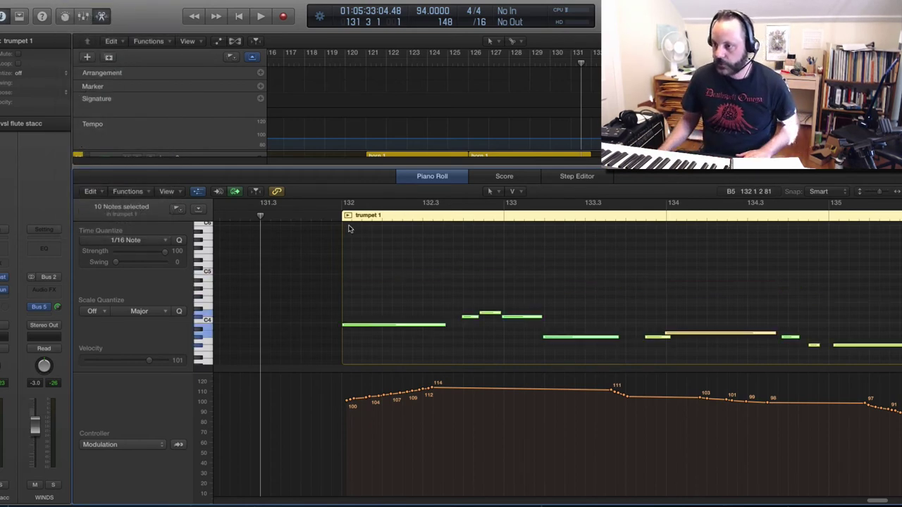
key("space")
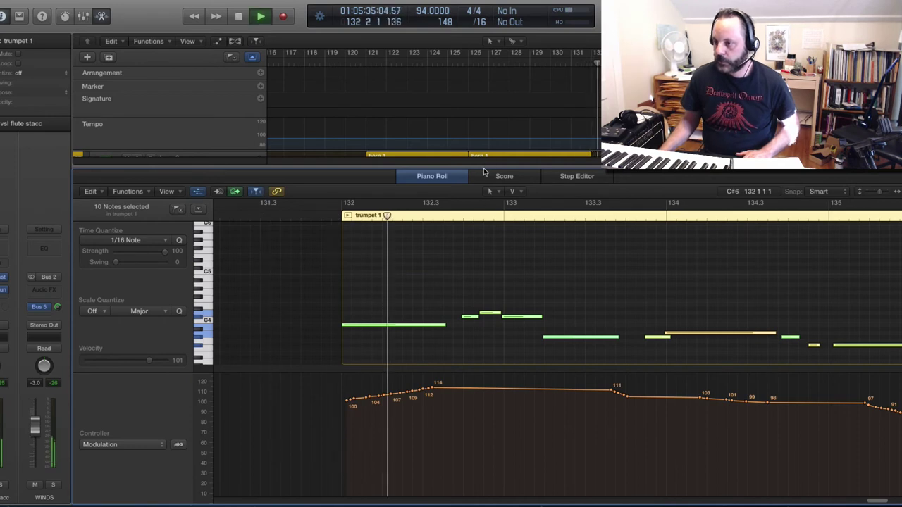
left_click(504, 176)
key("e")
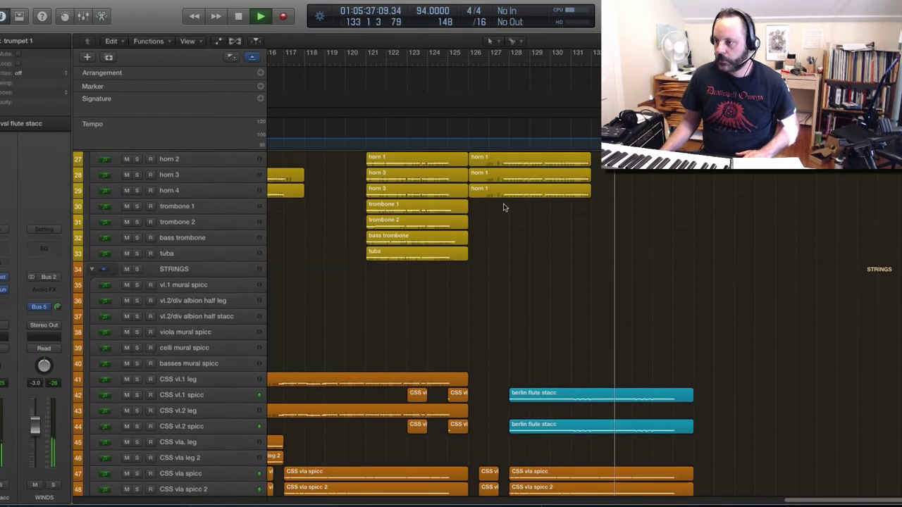
- Solo horn 1 and play its copied region from bar 131, briefly adding trumpet 2 to the solo for comparison
scroll(508, 211, "down", 5)
key("space")
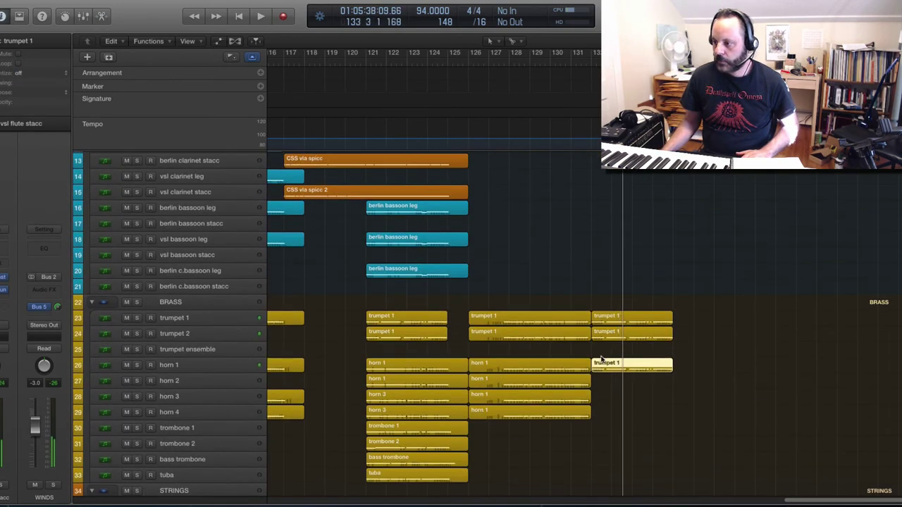
left_click(137, 365)
left_click(576, 63)
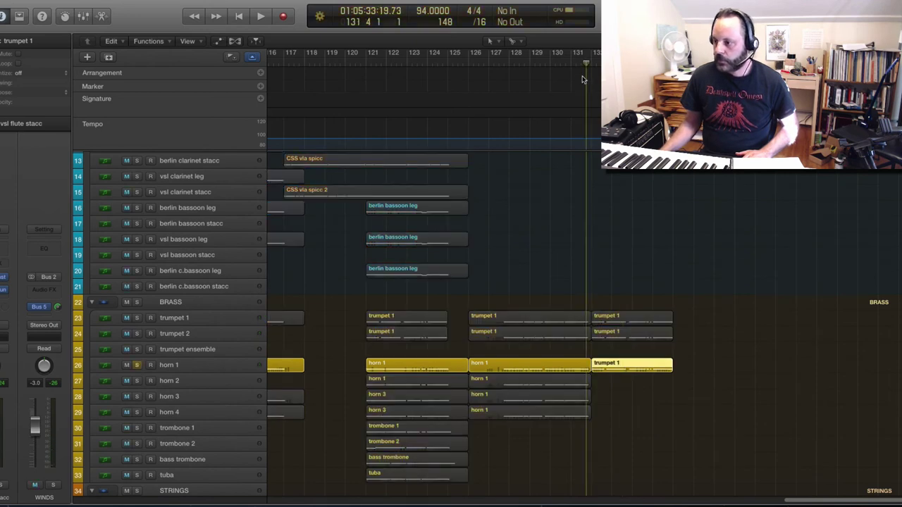
key("space")
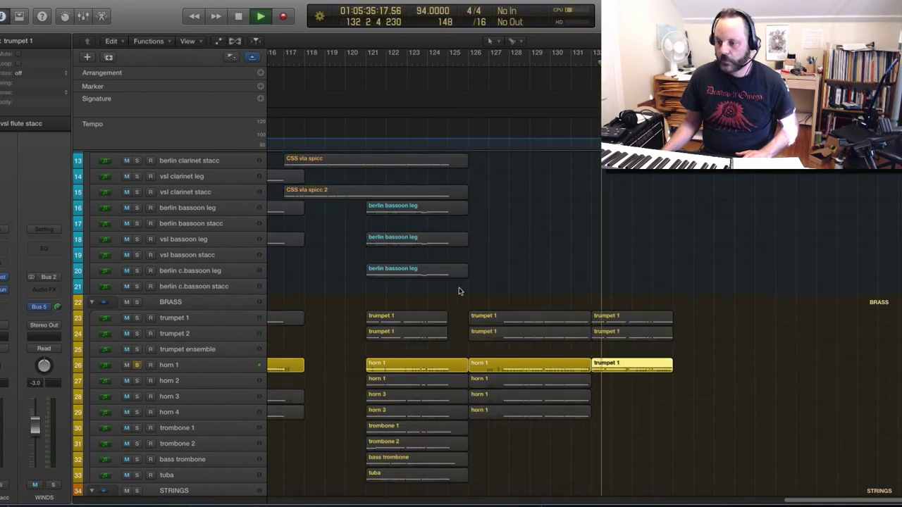
left_click(137, 333)
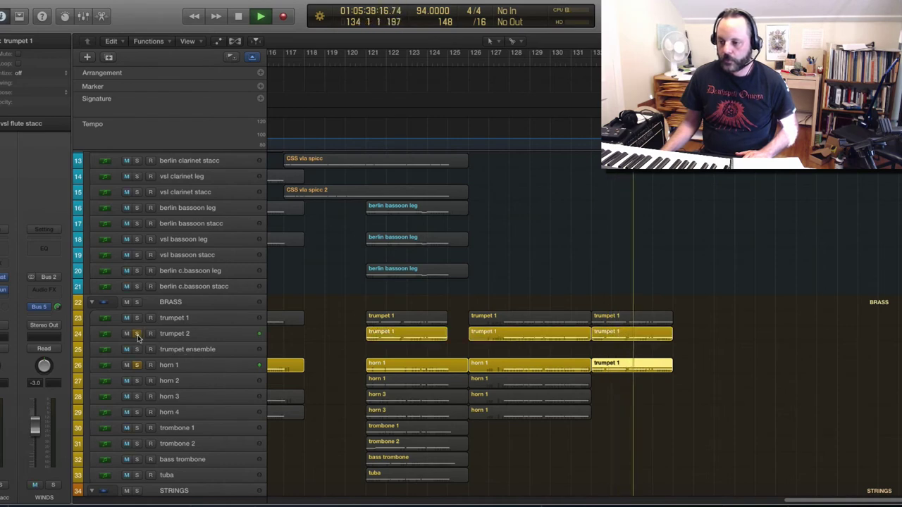
left_click(137, 334)
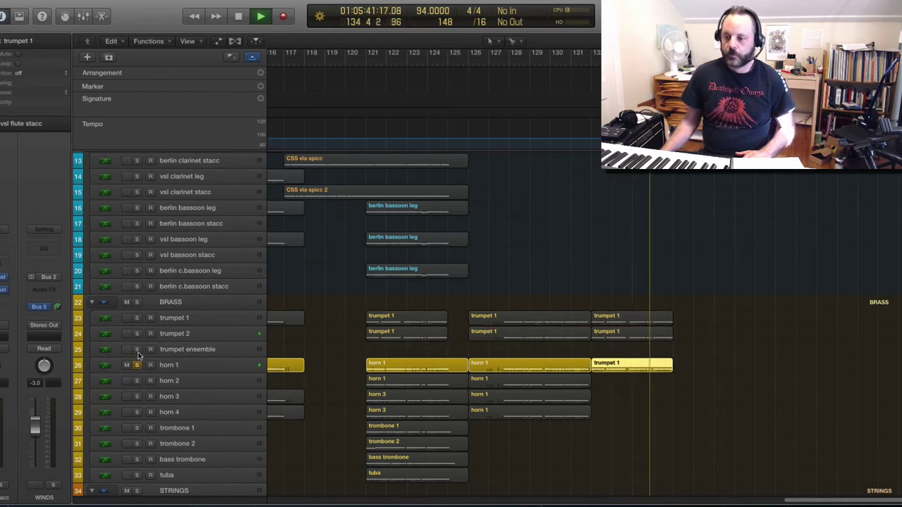
- Play from bar 127 while comparing the horn 1 and trumpet 2 solos, and leave only horn 1 soloed
key("space")
left_click(485, 66)
key("space")
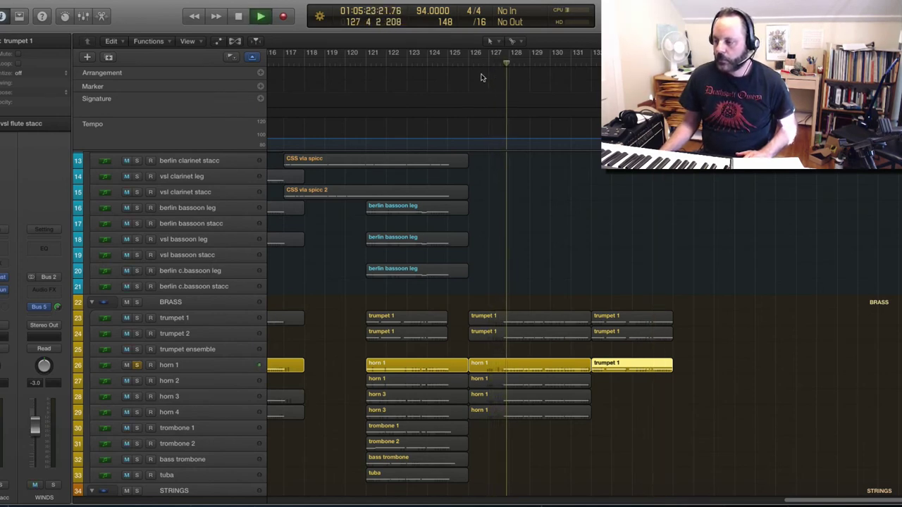
left_click(137, 333)
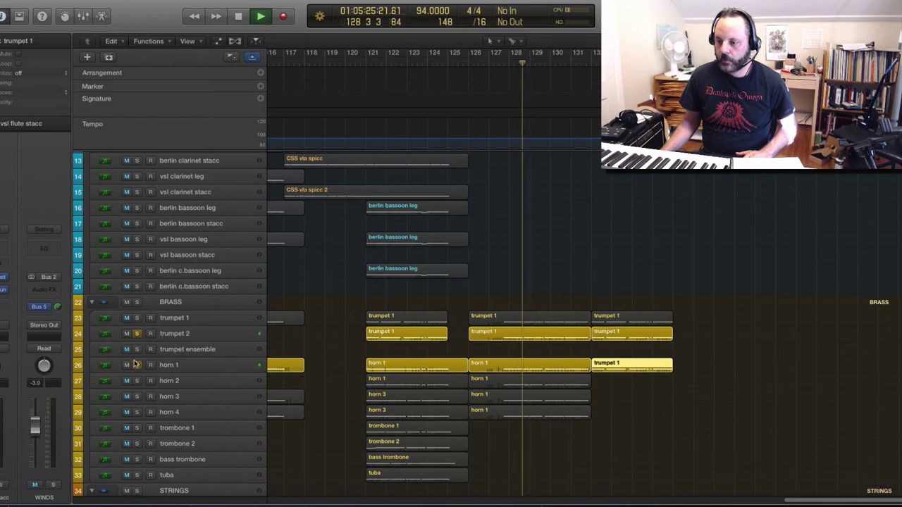
left_click(136, 365)
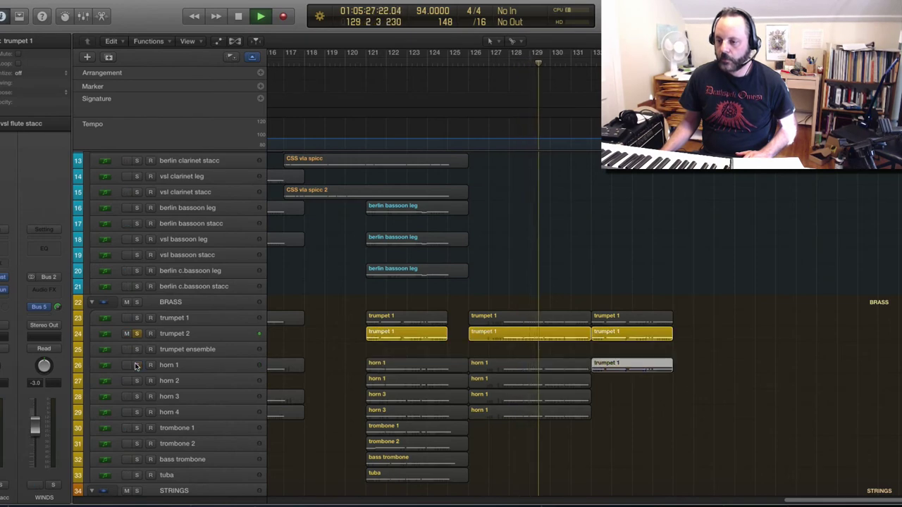
key("space")
left_click(137, 365)
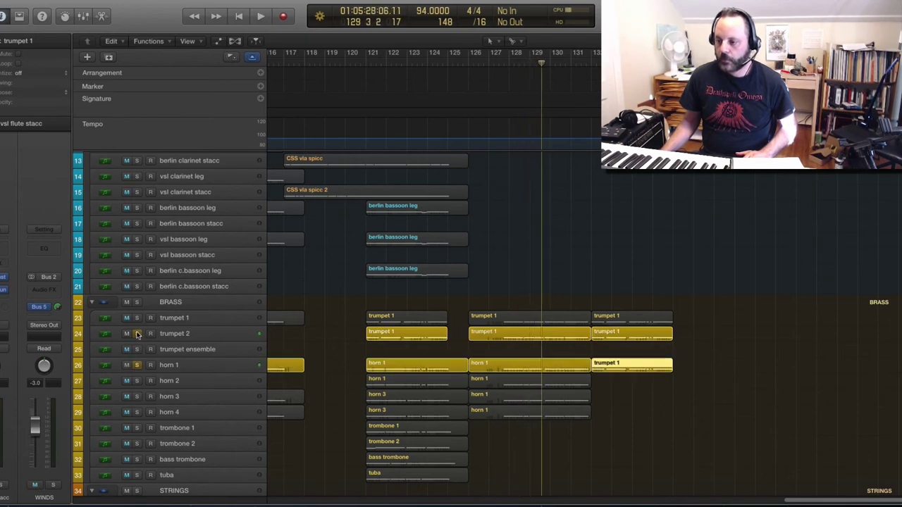
left_click(137, 334)
- Replay horn 1 alone from bar 127, temporarily adding trumpet 2 to the solo to check the doubling
key("space")
key("space")
left_click(487, 62)
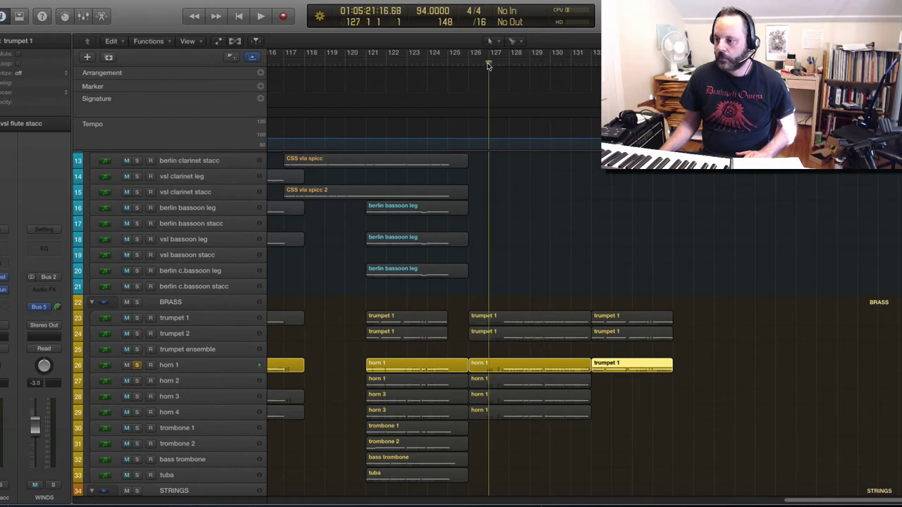
key("space")
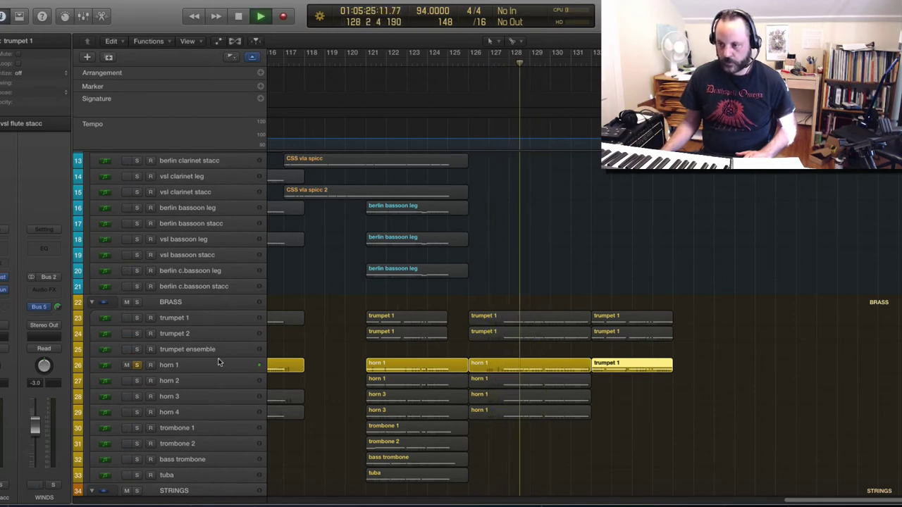
left_click(136, 333)
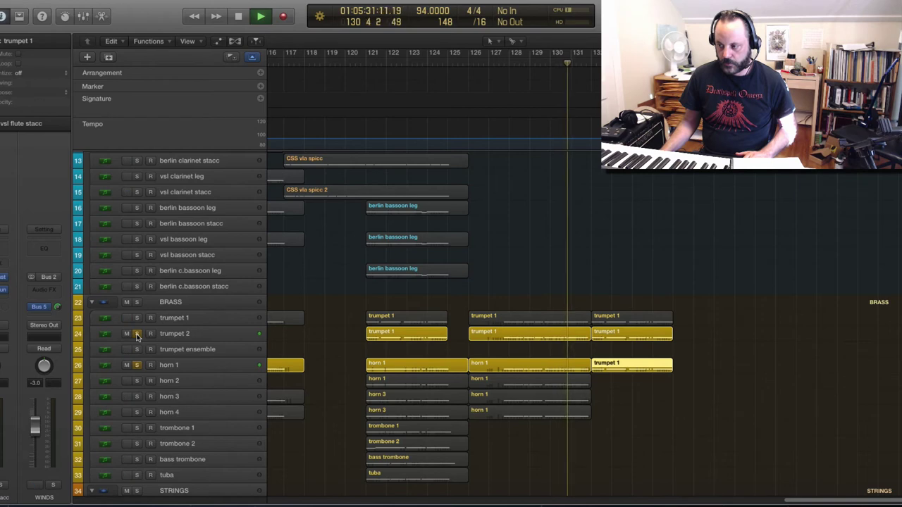
left_click(137, 333)
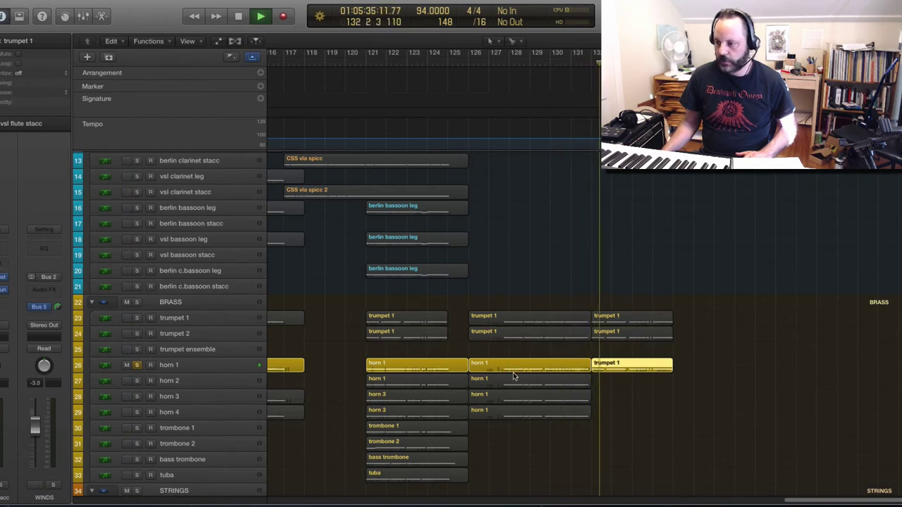
- Delete the regions starting at bar 126 on the horn 2, horn 3 and horn 4 tracks
left_click_drag(599, 386, 558, 419)
key("Delete")
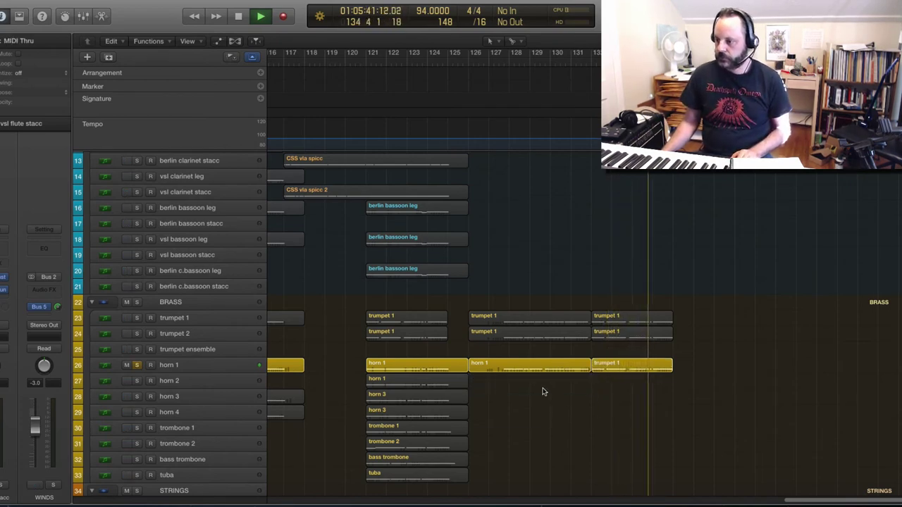
- Stop playback and join the two adjacent horn 1 regions from bar 126 into a single region
key("space")
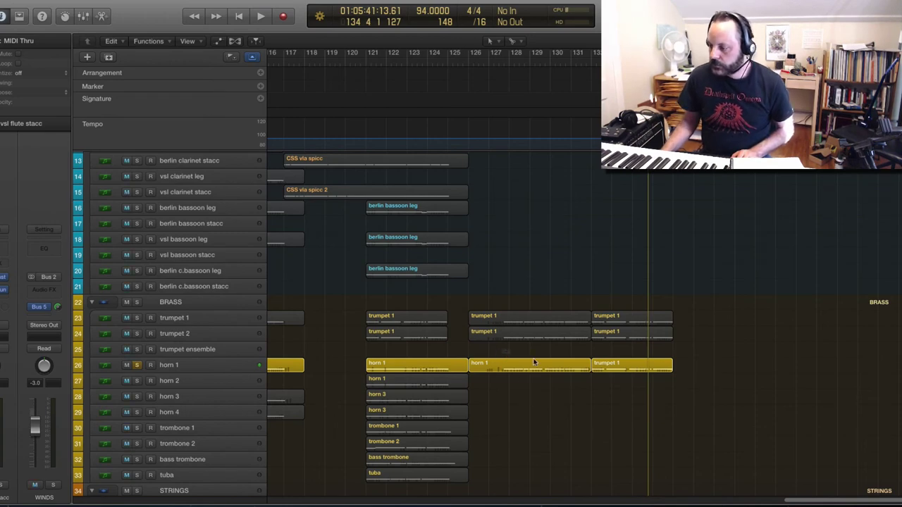
left_click_drag(535, 363, 651, 369)
right_click(651, 369)
left_click(667, 346)
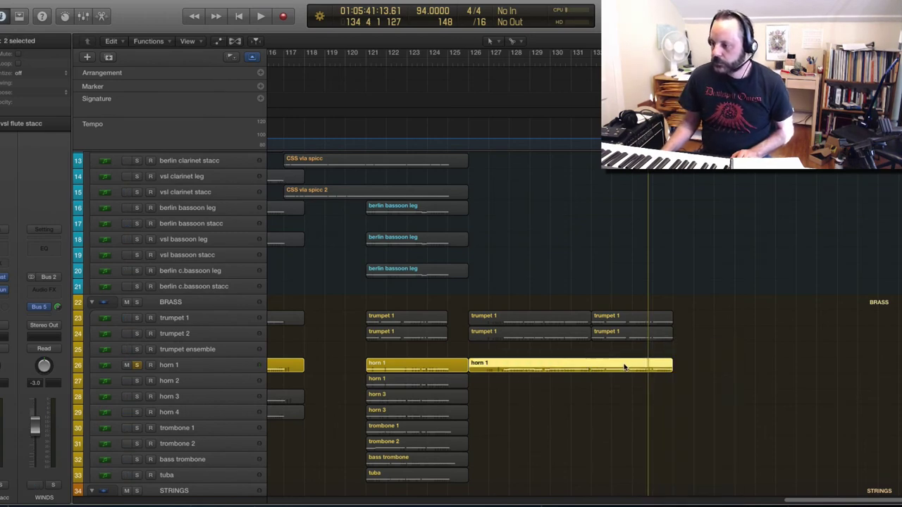
- Examine the notes and modulation curve of the joined horn 1 region back to bar 126 in the Piano Roll
double_click(625, 366)
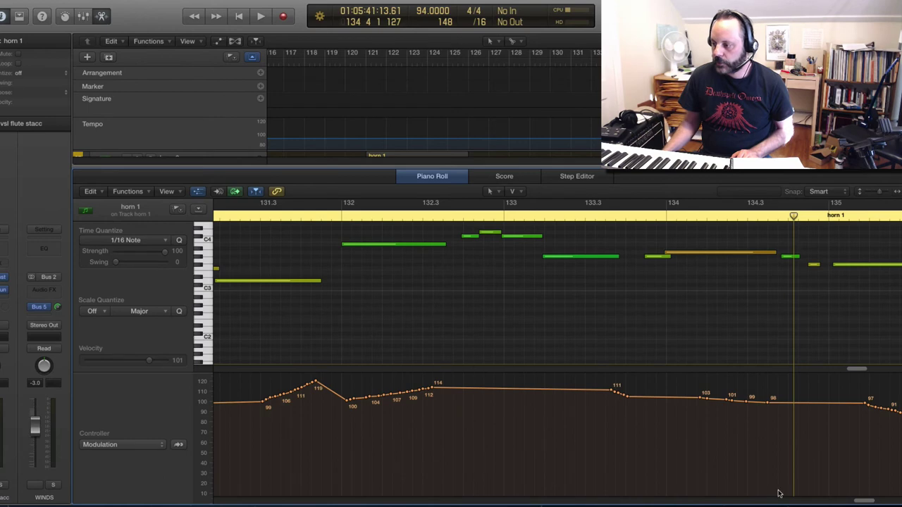
scroll(642, 386, "left", 10)
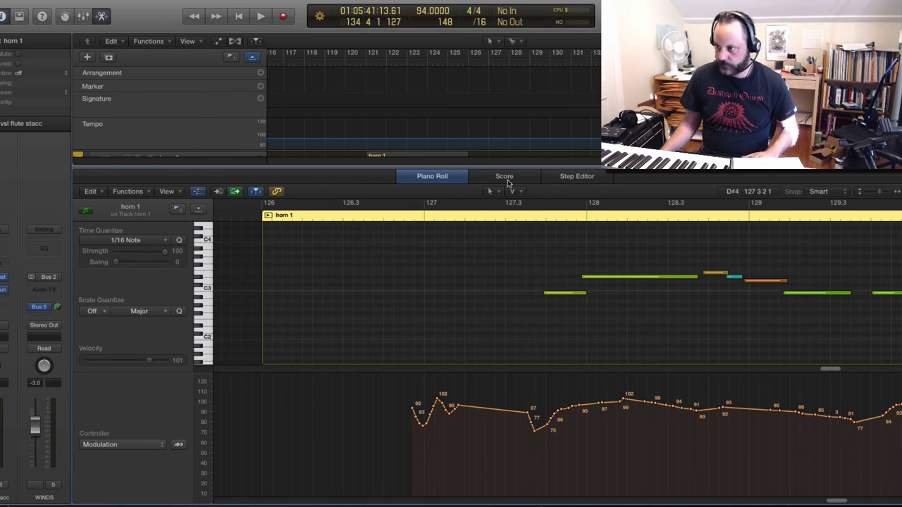
key("p")
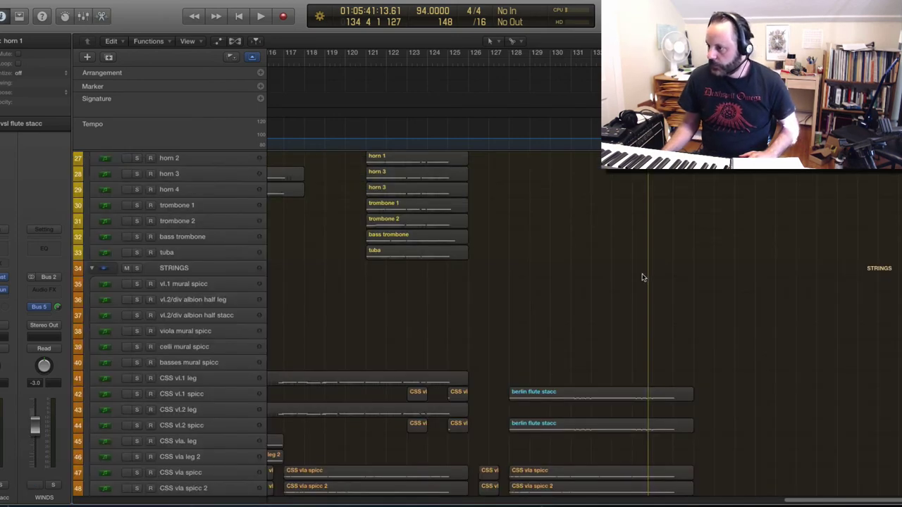
- Play the soloed horn 1 line from bar 126 to check its opening phrase
scroll(642, 277, "up", 7)
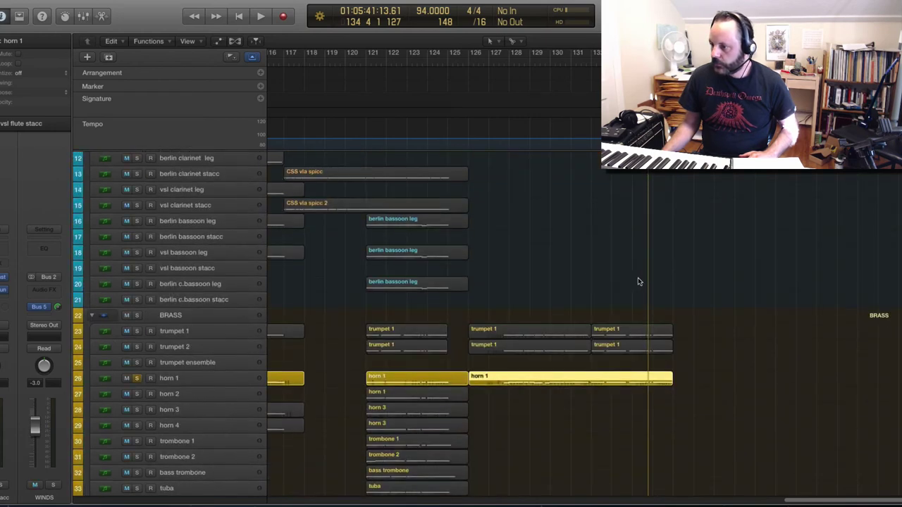
scroll(562, 343, "down", 1)
left_click(479, 66)
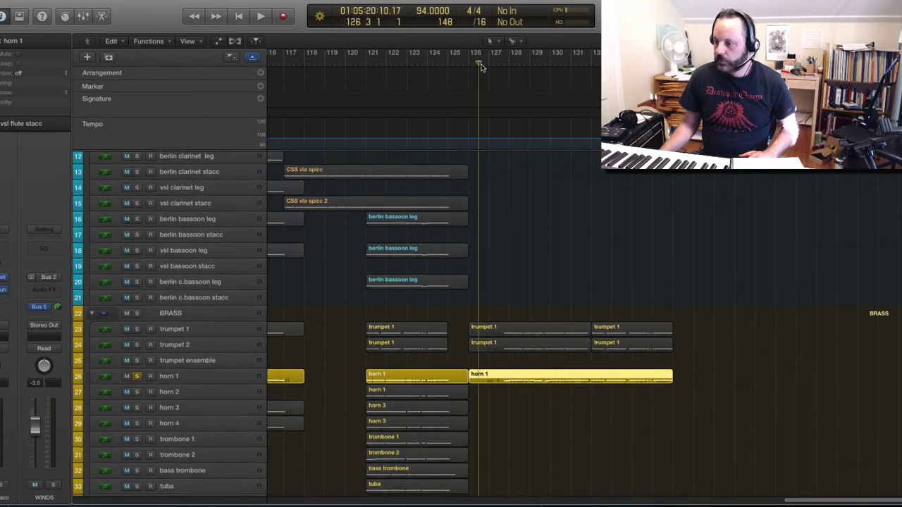
key("space")
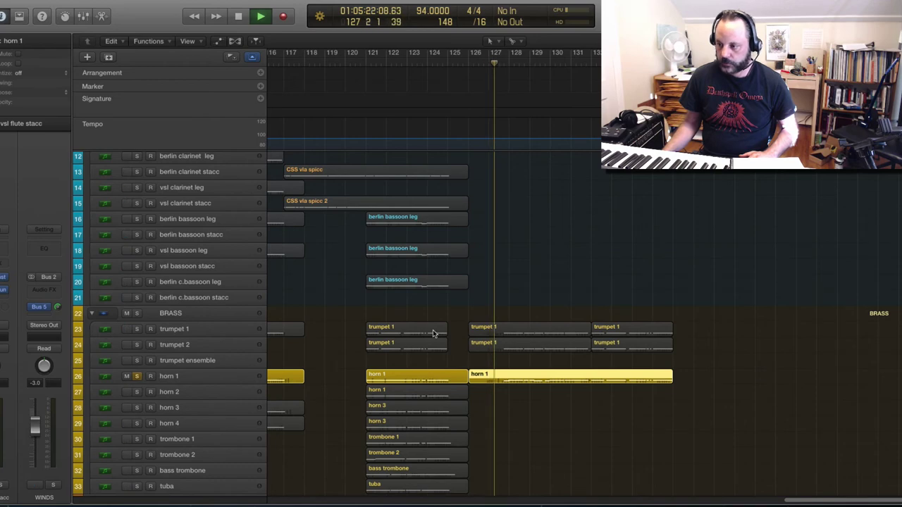
scroll(433, 329, "down", 2)
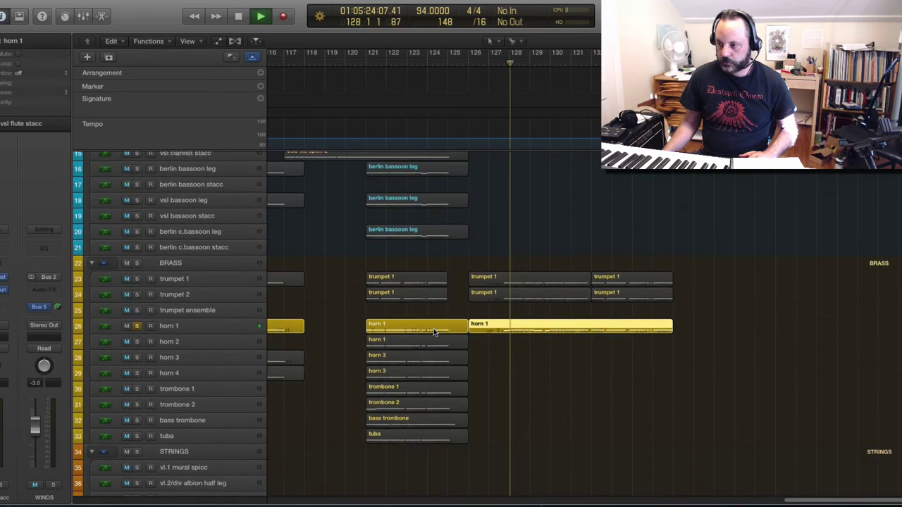
scroll(435, 327, "down", 1)
key("space")
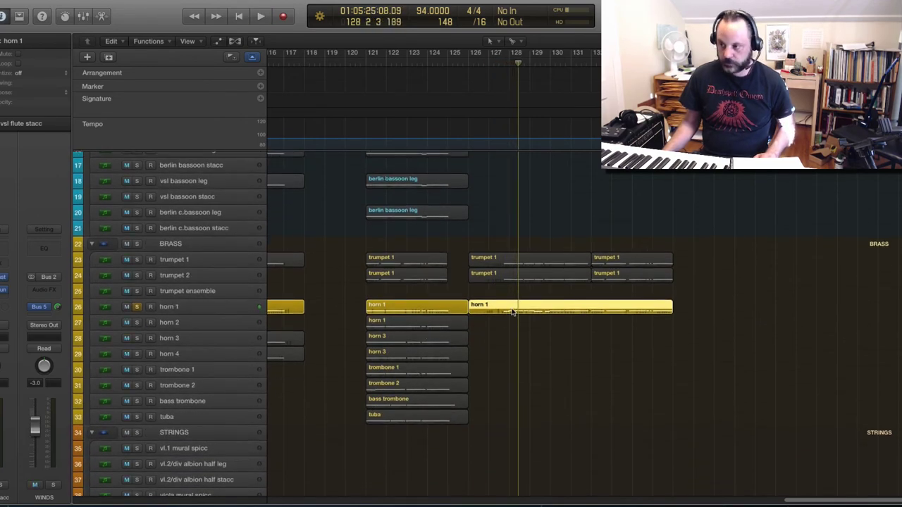
- Copy the joined horn 1 region at bar 126 to the trombone 1 track and add that track to the solo
left_click_drag(512, 312, 514, 366)
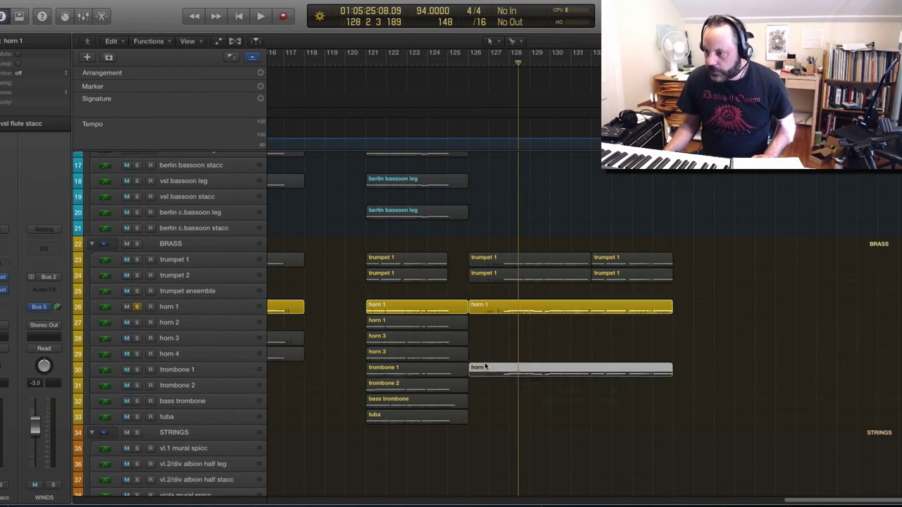
left_click(137, 369)
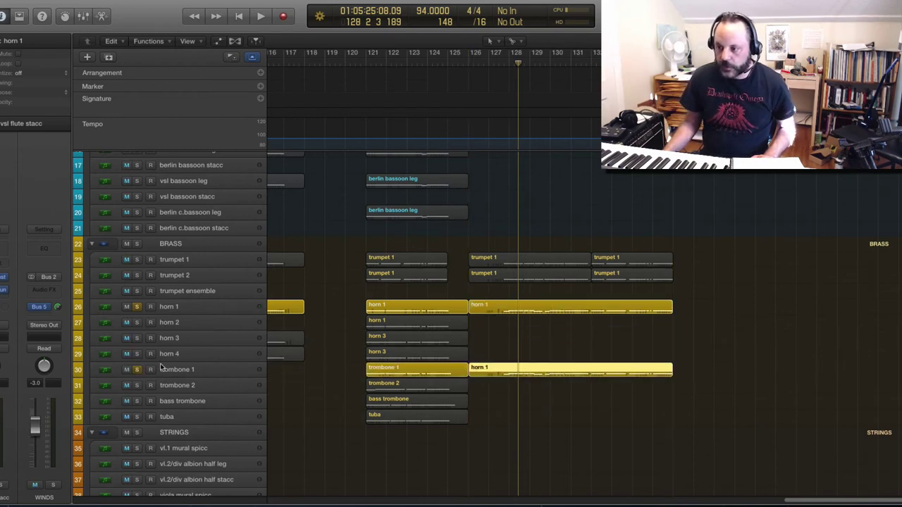
left_click(489, 347)
left_click(514, 373)
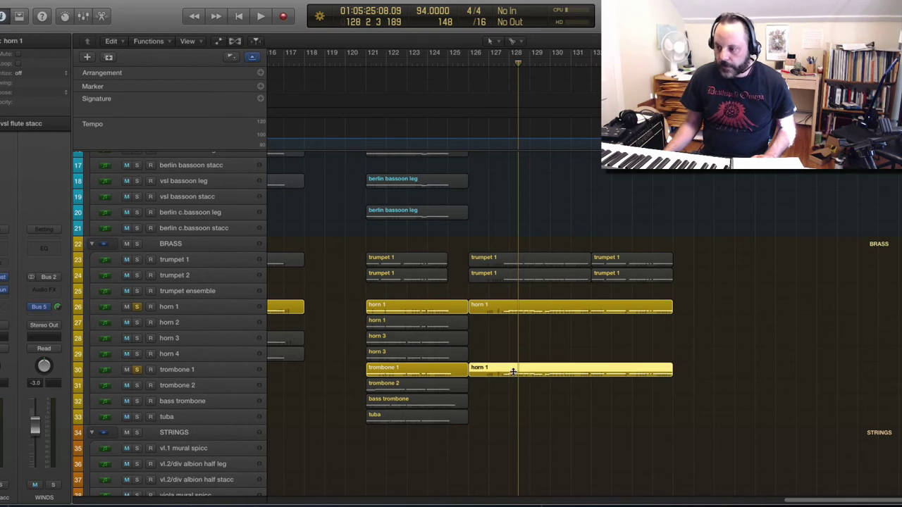
- Transpose all notes of the copied trombone 1 region at bar 126 down one octave
double_click(514, 371)
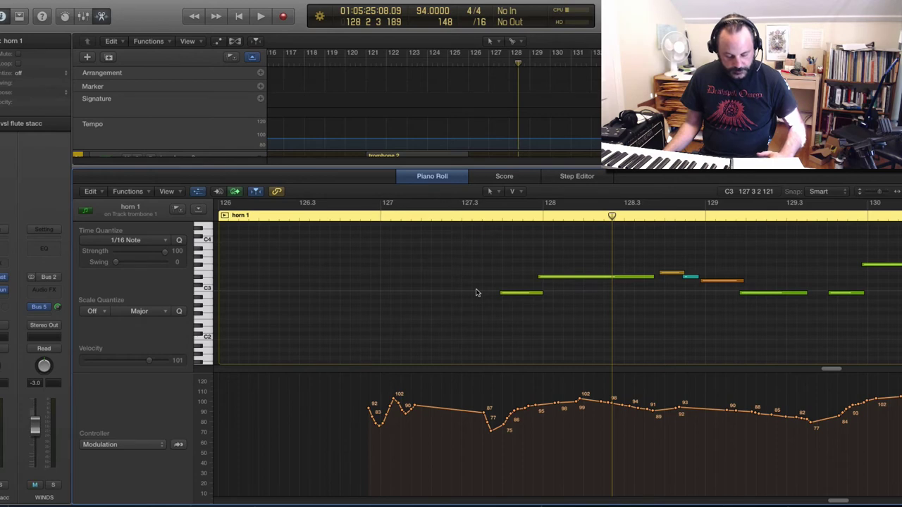
key("super+a")
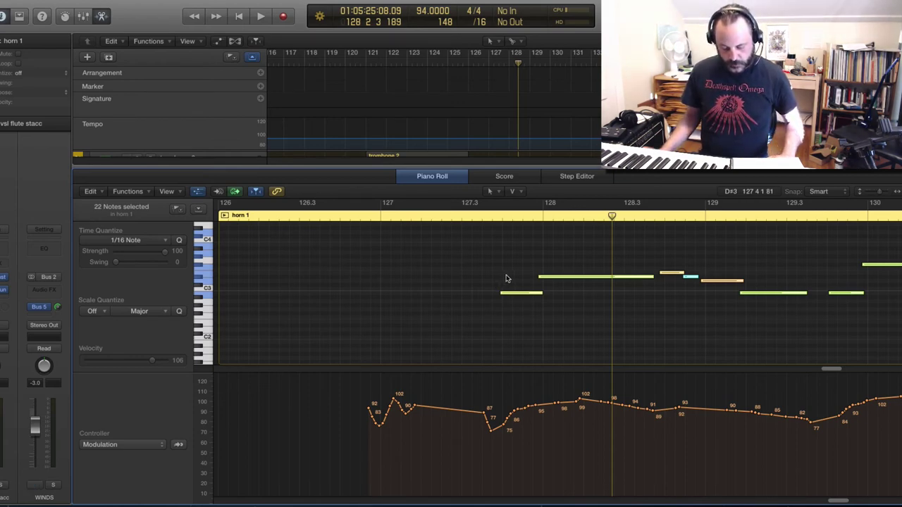
key("alt+shift+Down")
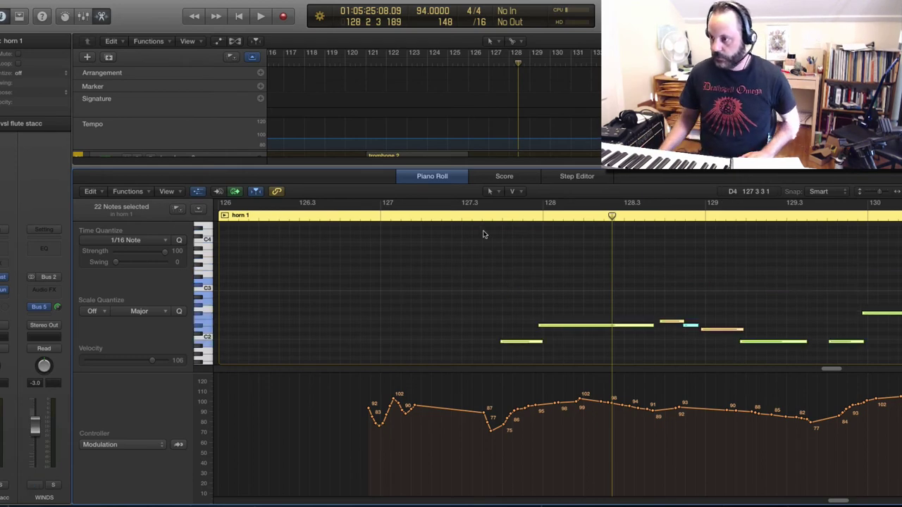
left_click(492, 215)
key("e")
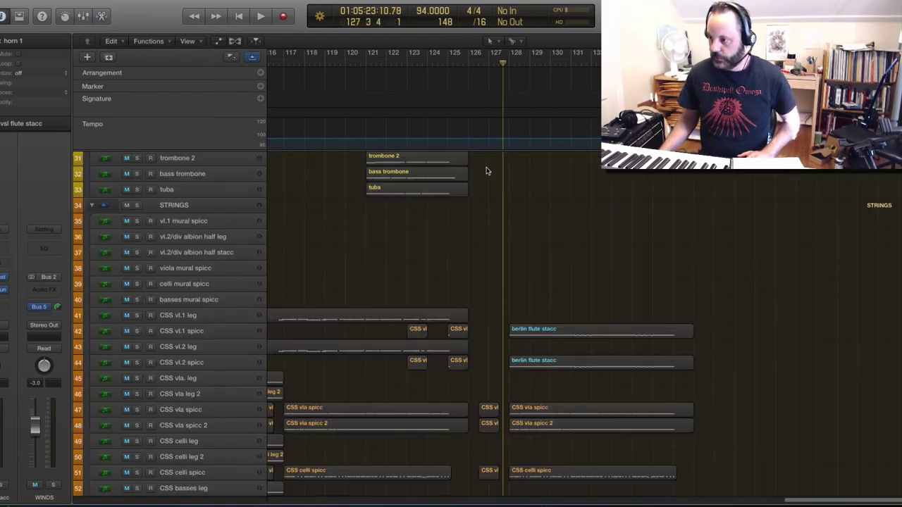
- Play horn 1 and trombone 1 together from bar 127, briefly removing trombone 1 from the solo for comparison
scroll(529, 346, "up", 10)
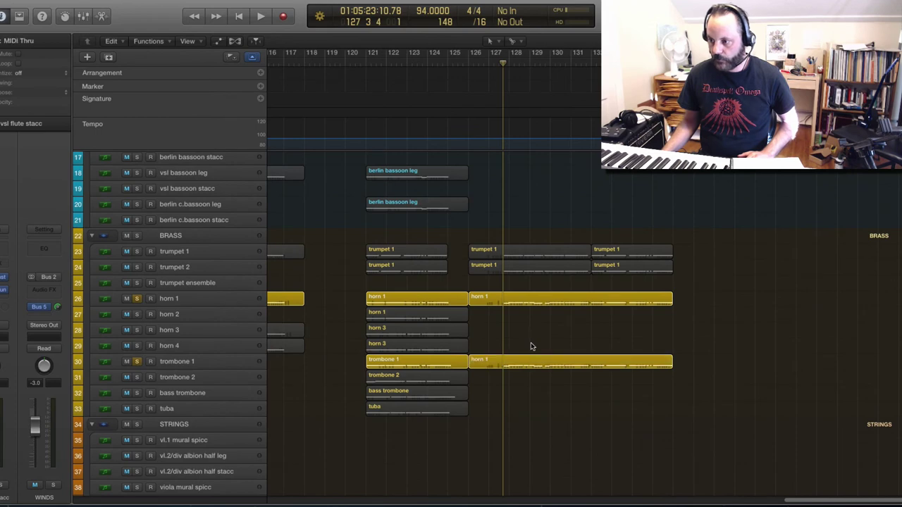
key("space")
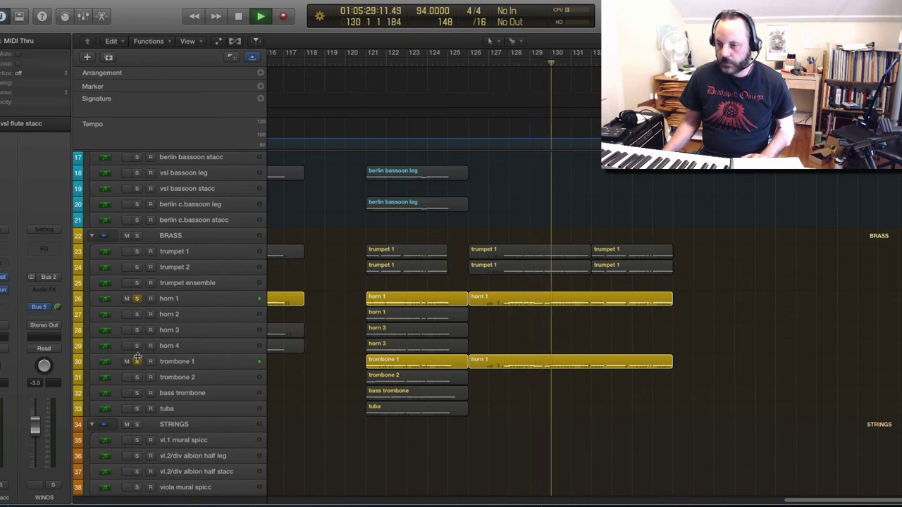
left_click(138, 310)
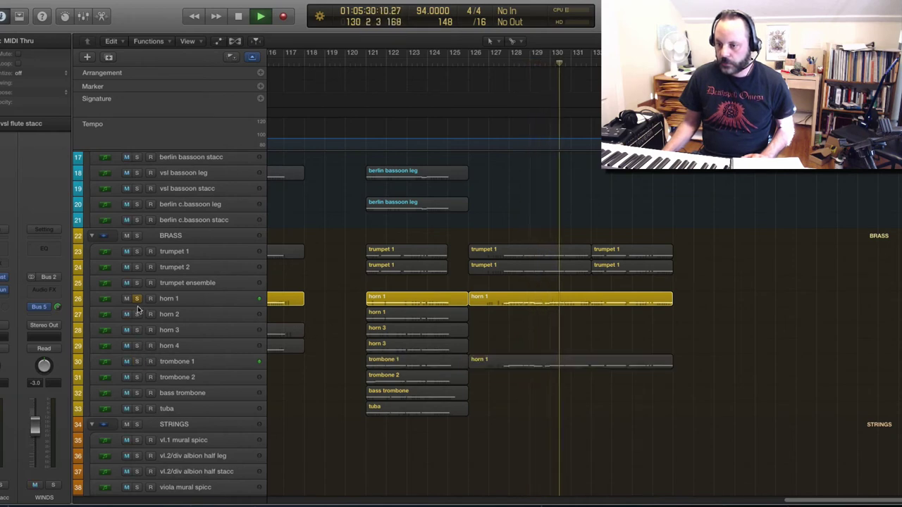
left_click(137, 361)
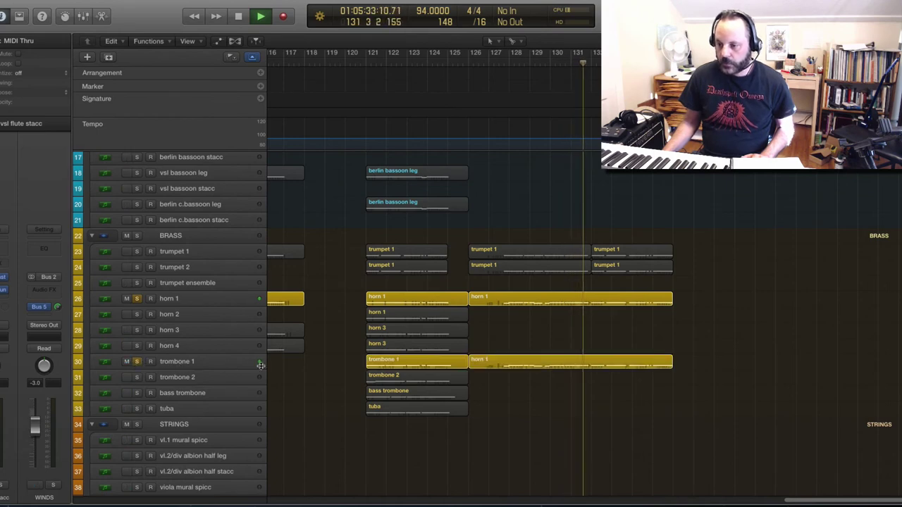
- Add horn 2, horn 3 and horn 4 to the solo and copy the horn 1 region at bar 126 to those tracks
left_click(137, 314)
left_click(138, 330)
left_click(139, 347)
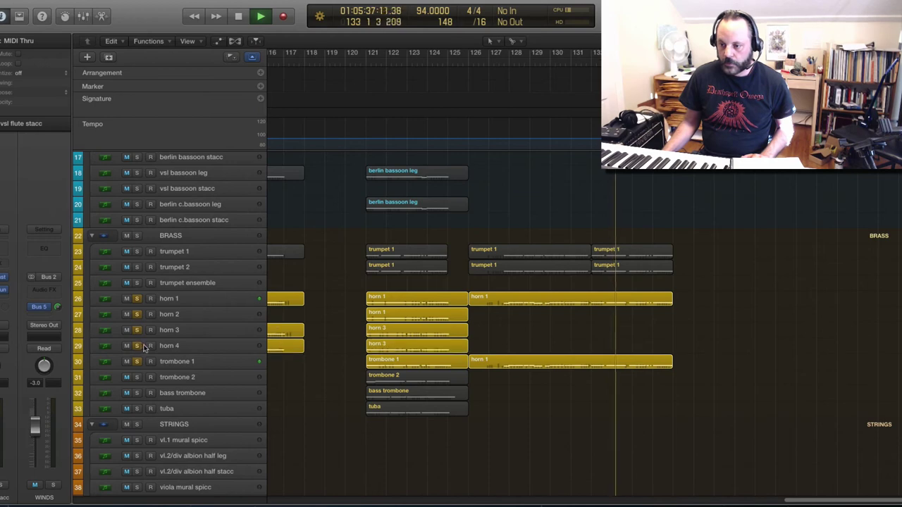
left_click(525, 302)
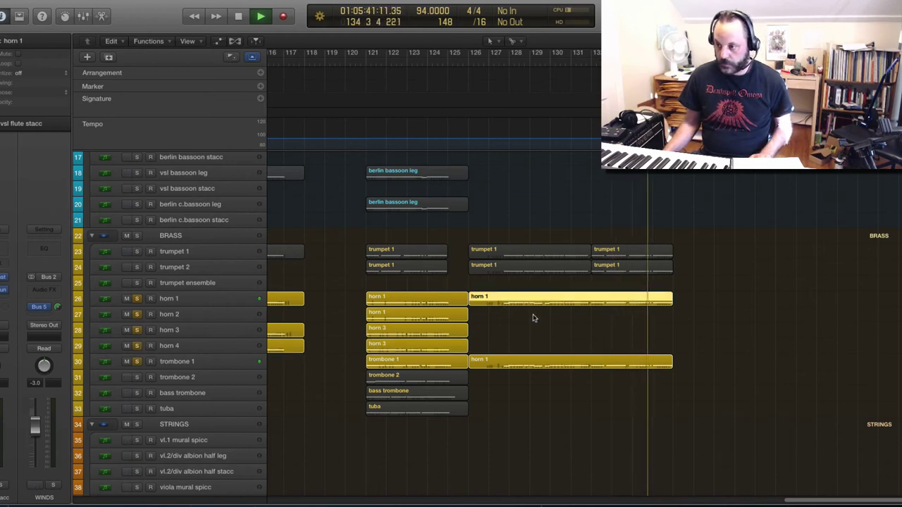
left_click(530, 322)
key("space")
left_click_drag(538, 302, 540, 343)
- While playing from bar 127, copy the trombone 1 region at bar 126 to trombone 2, and clear the horn and trombone solos
left_click(491, 78)
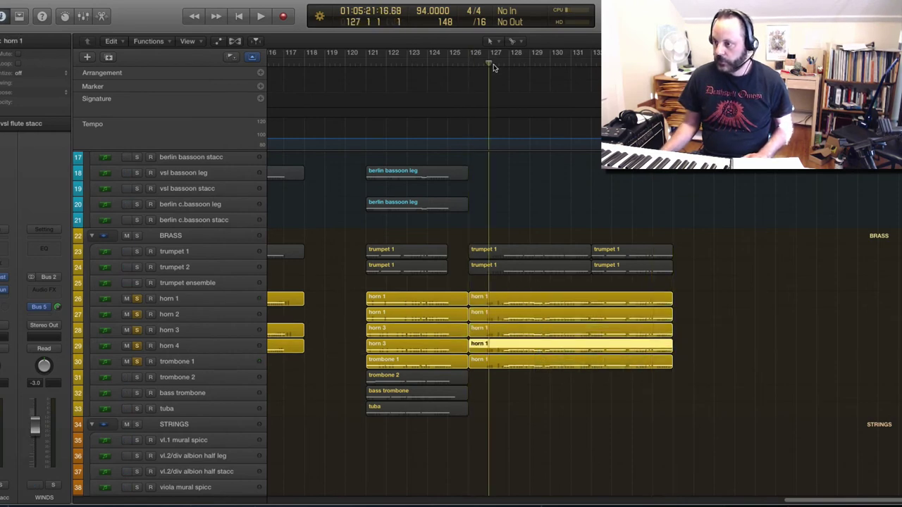
key("space")
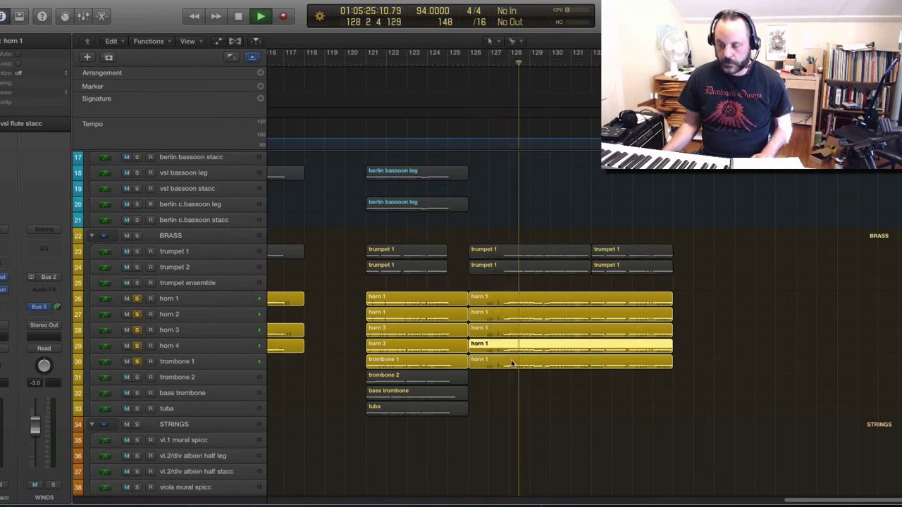
left_click(137, 378)
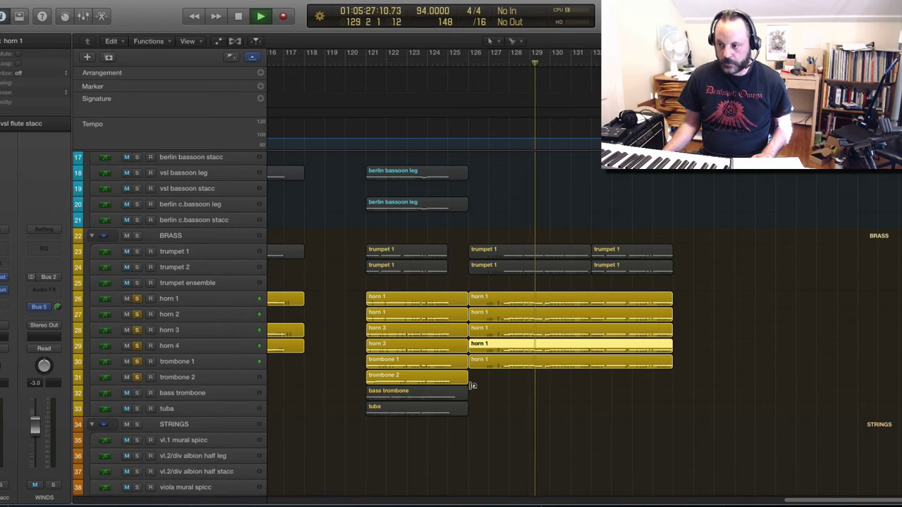
left_click(511, 366)
left_click_drag(511, 367, 510, 383)
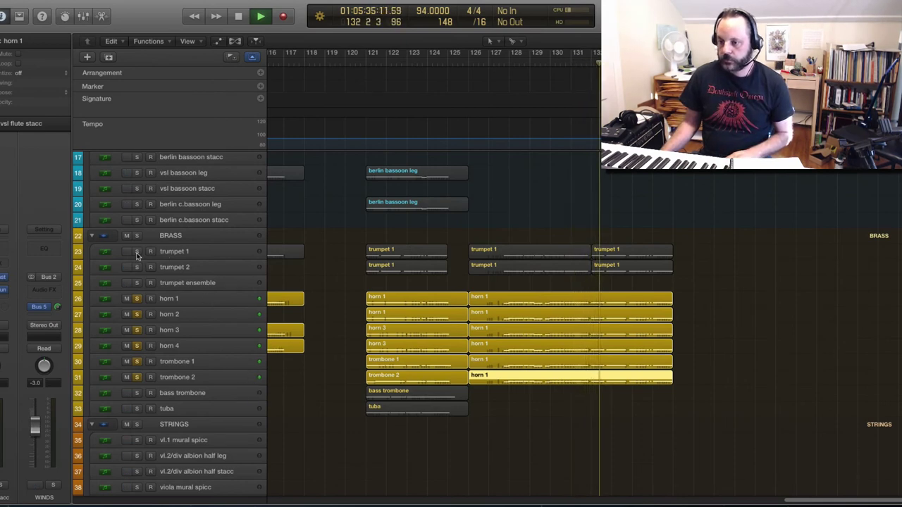
left_click_drag(139, 296, 140, 381)
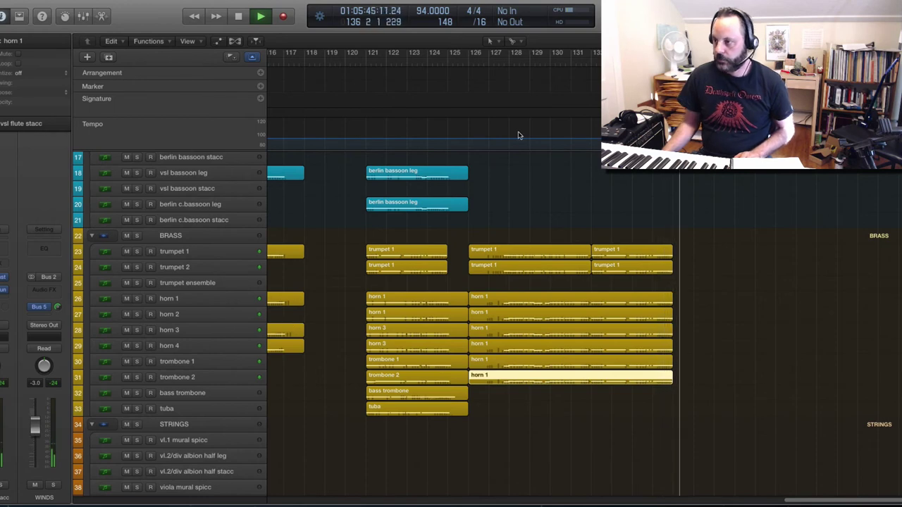
- Copy the berlin flute stacc region at bar 128 to the belin picc stacc track
scroll(504, 319, "up", 8)
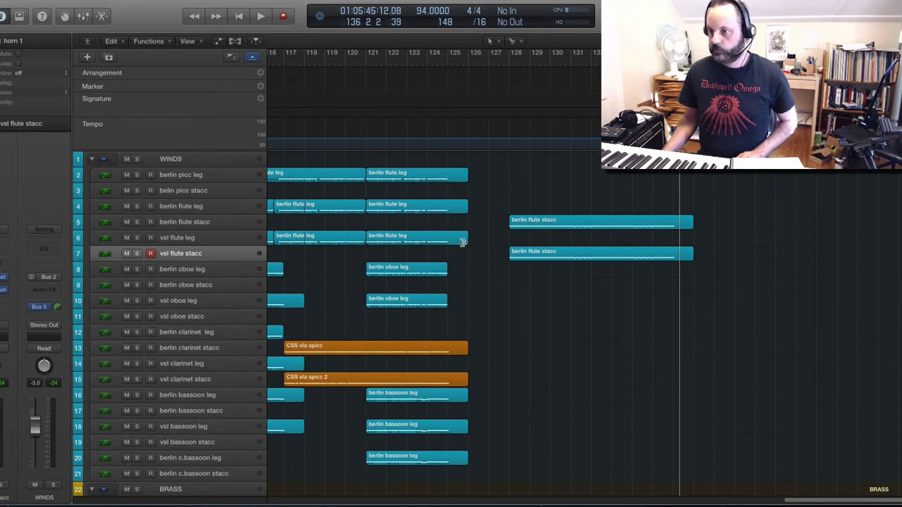
left_click(500, 206)
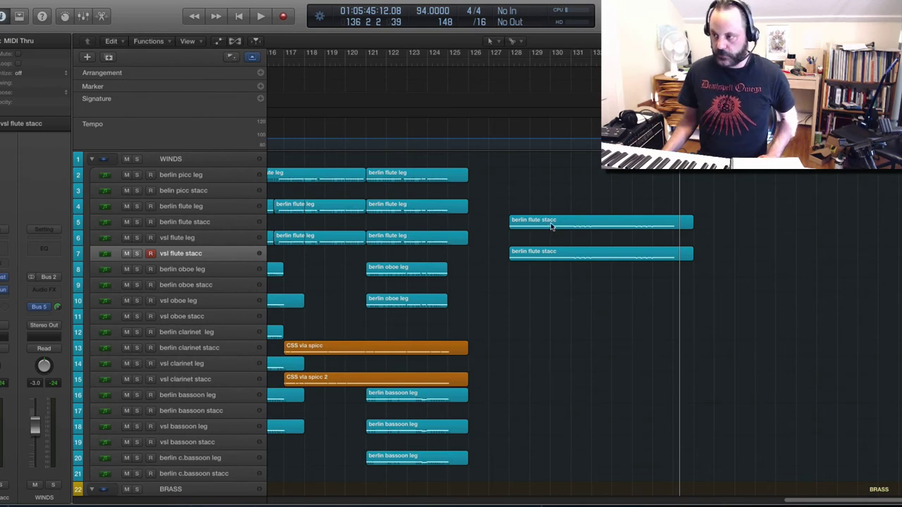
left_click_drag(552, 225, 555, 195)
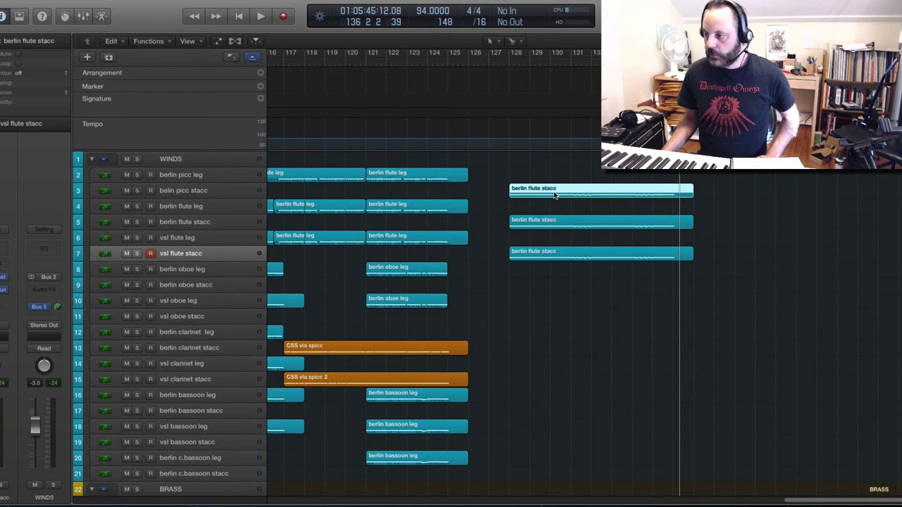
- Transpose all notes of the copied piccolo staccato region up one octave
double_click(555, 195)
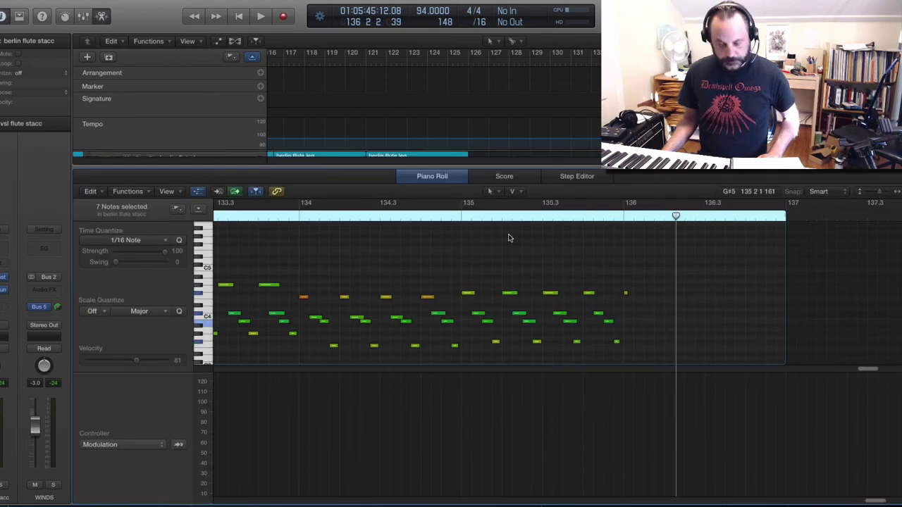
key("super+a")
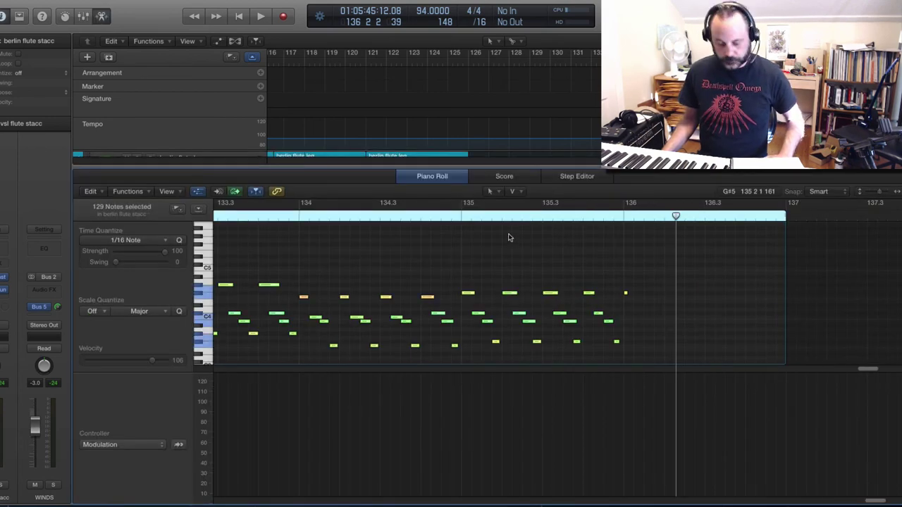
key("alt+shift+Up")
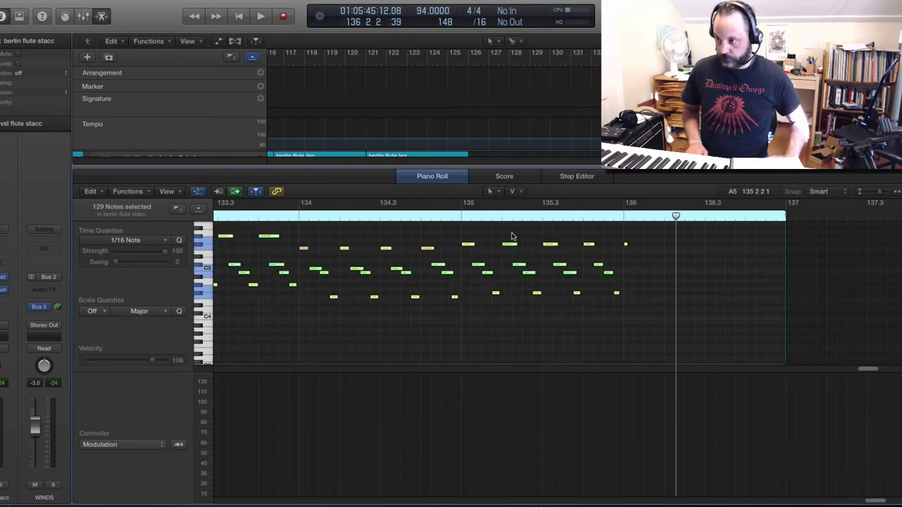
key("p")
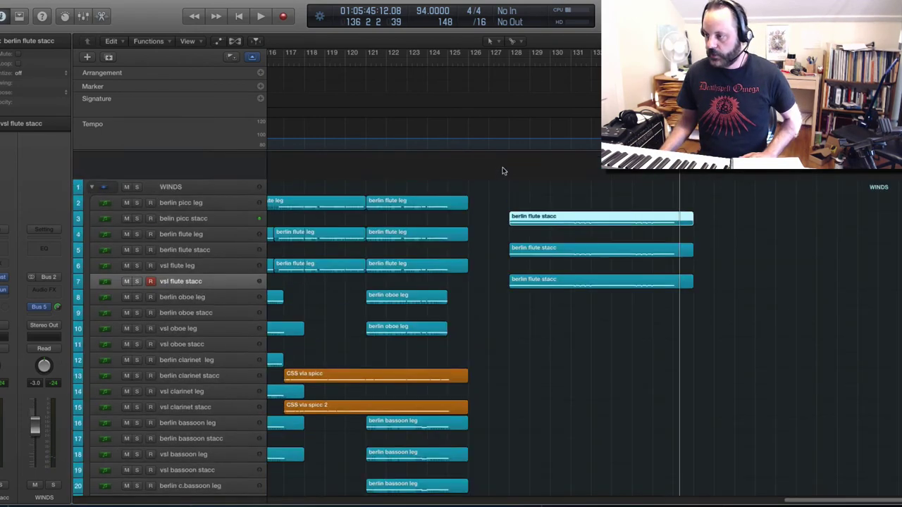
- Play the passage from bar 127 with WINDS soloed, and clear that solo during playback to hear the full orchestra
left_click(499, 64)
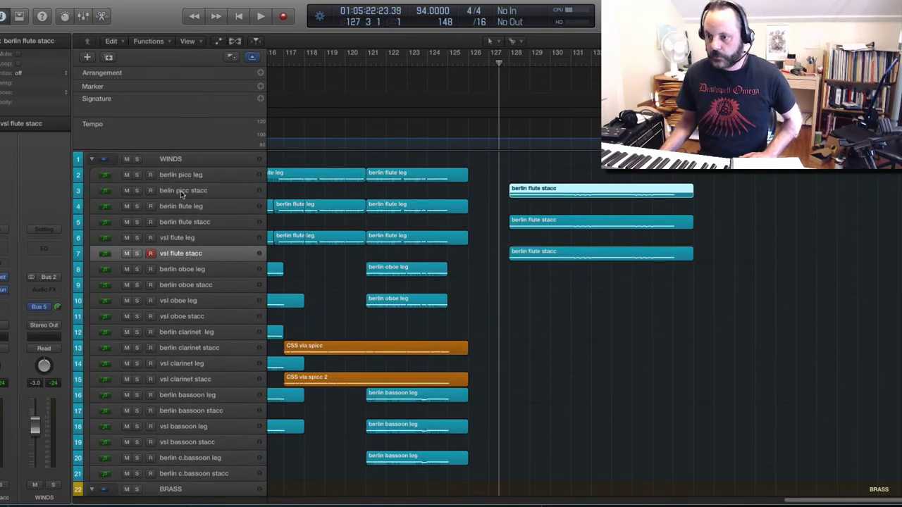
key("space")
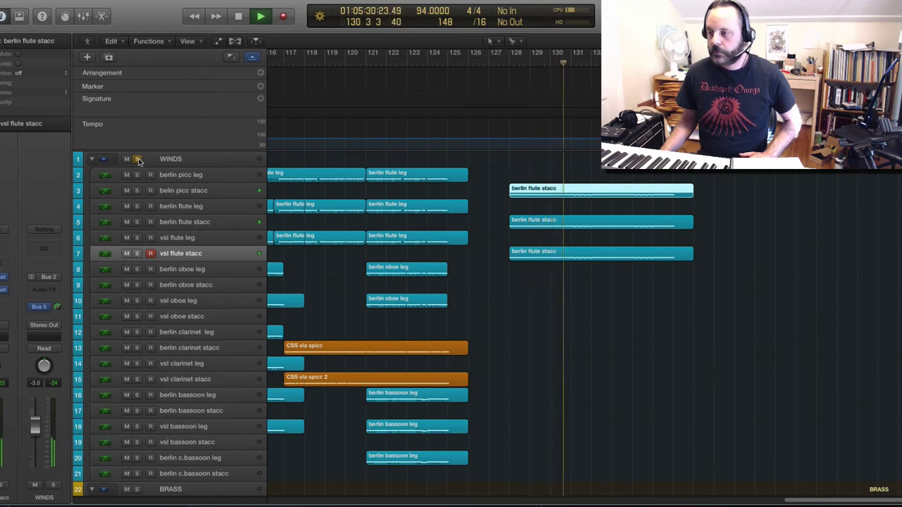
left_click(138, 159)
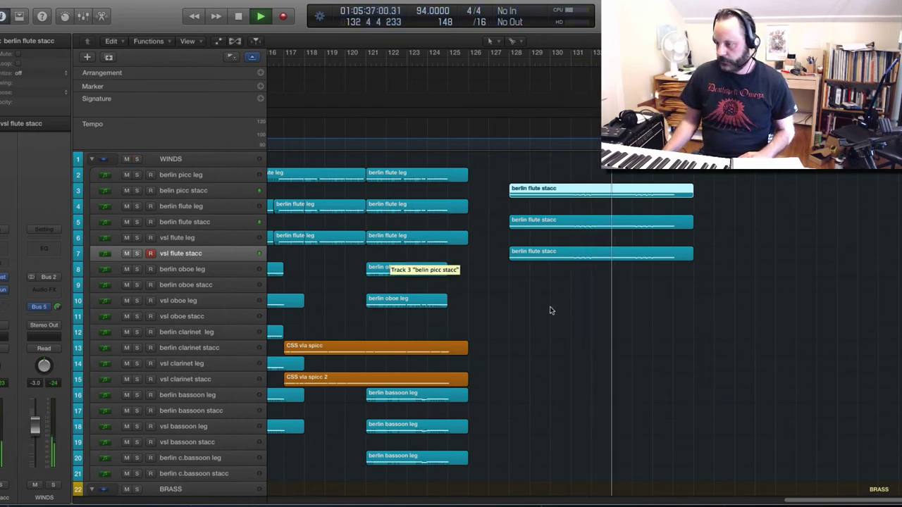
scroll(552, 310, "down", 7)
scroll(552, 310, "down", 2)
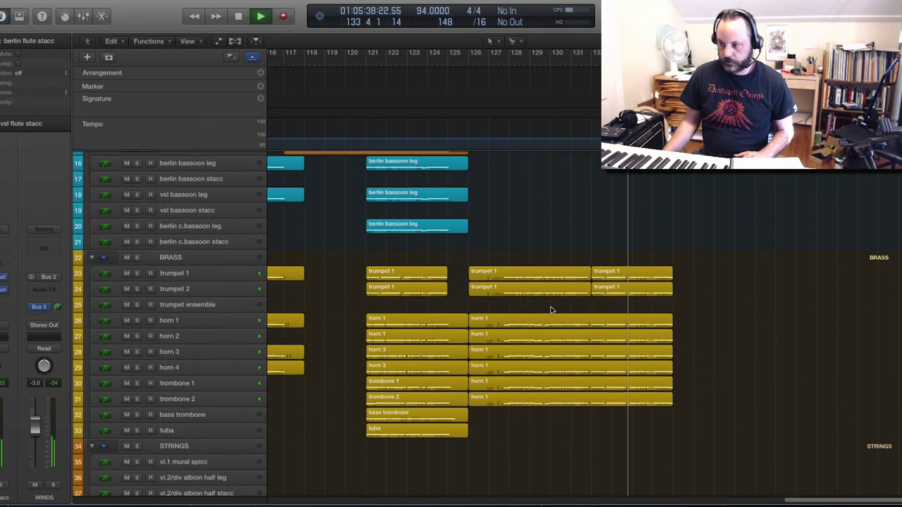
scroll(551, 310, "up", 4)
scroll(551, 310, "up", 6)
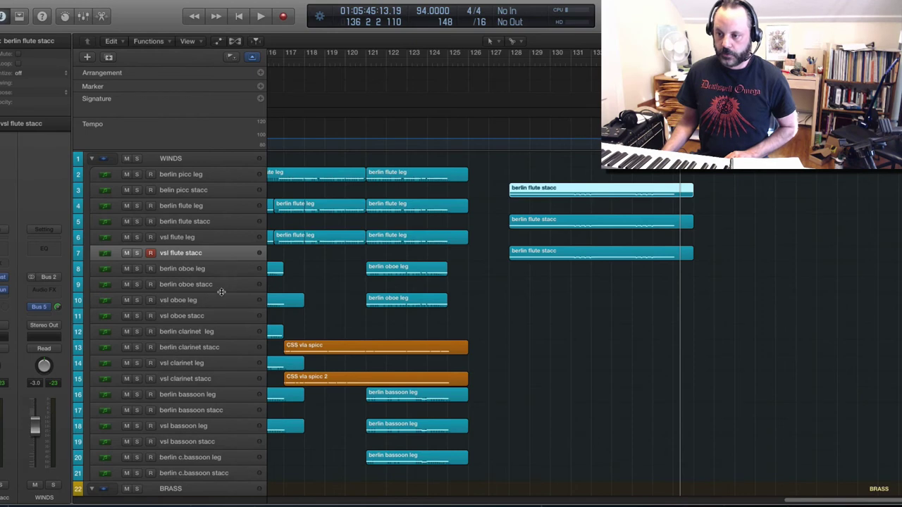
- Look through the wind and brass regions across the arrangement, going back to the opening bars of the winds
scroll(387, 335, "down", 8)
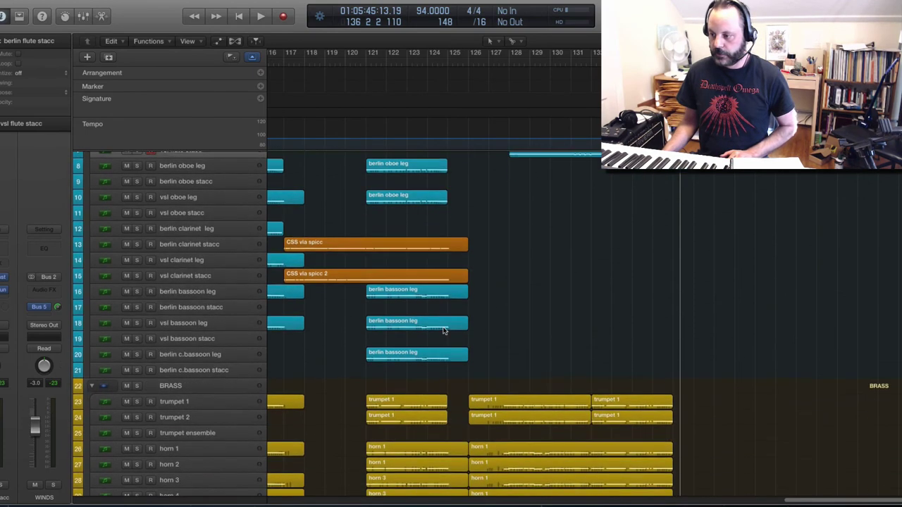
scroll(443, 329, "down", 3)
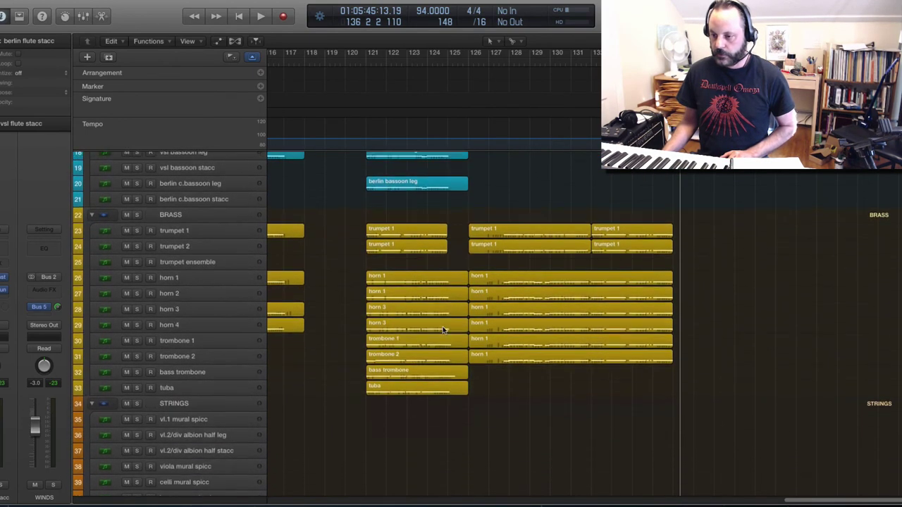
scroll(442, 327, "down", 2)
scroll(447, 327, "up", 12)
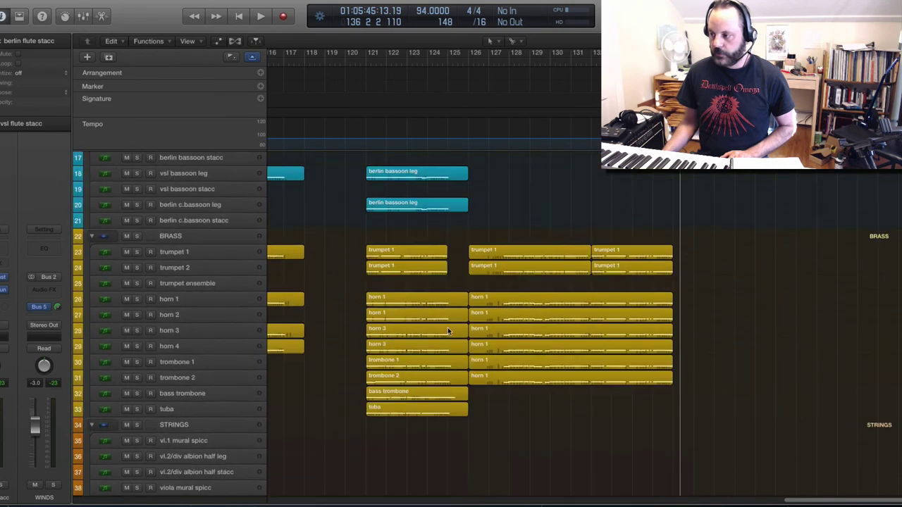
scroll(433, 345, "up", 1)
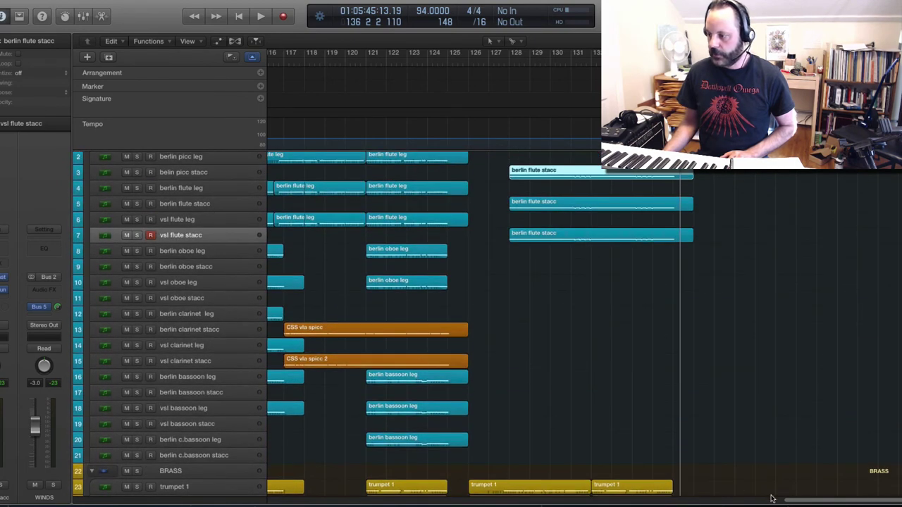
scroll(811, 502, "left", 15)
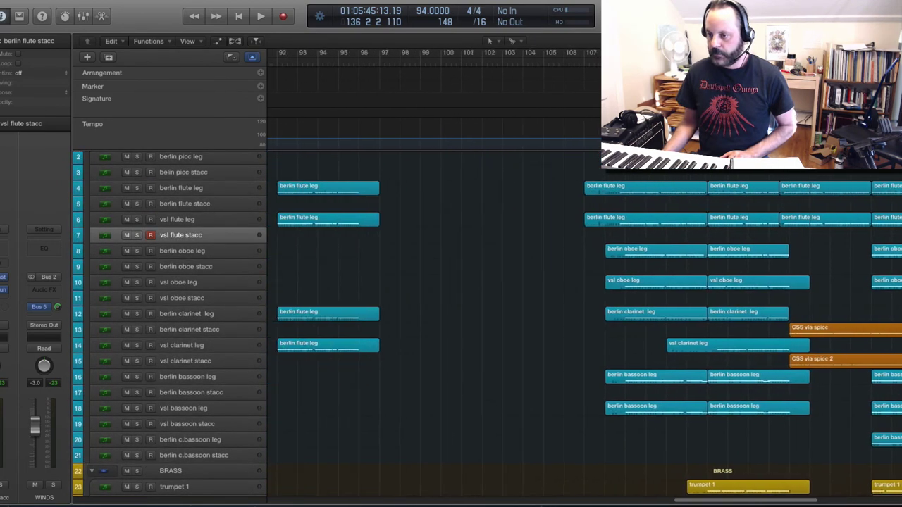
scroll(568, 317, "left", 4)
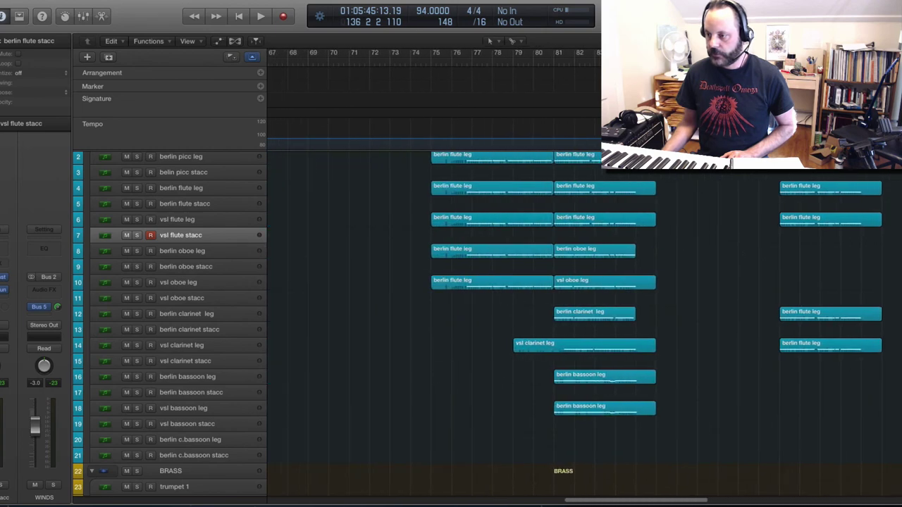
scroll(641, 487, "right", 1)
scroll(641, 489, "up", 2)
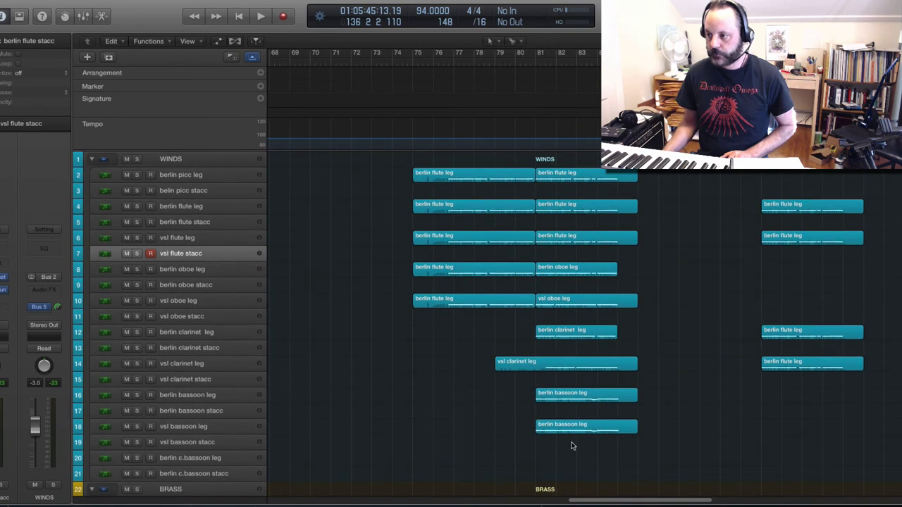
left_click_drag(592, 502, 289, 500)
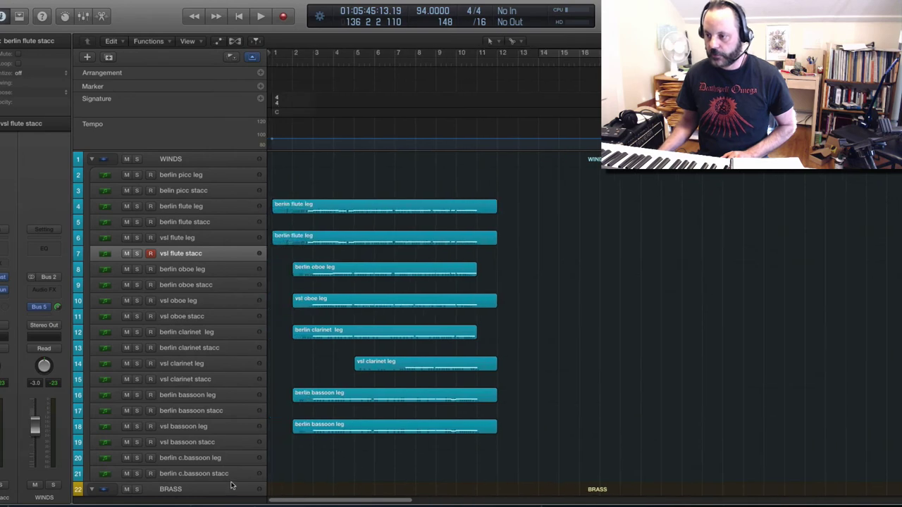
- Play from bar 2 with the berlin and vsl oboe and clarinet legato tracks soloed, and clear those four solos
left_click(302, 62)
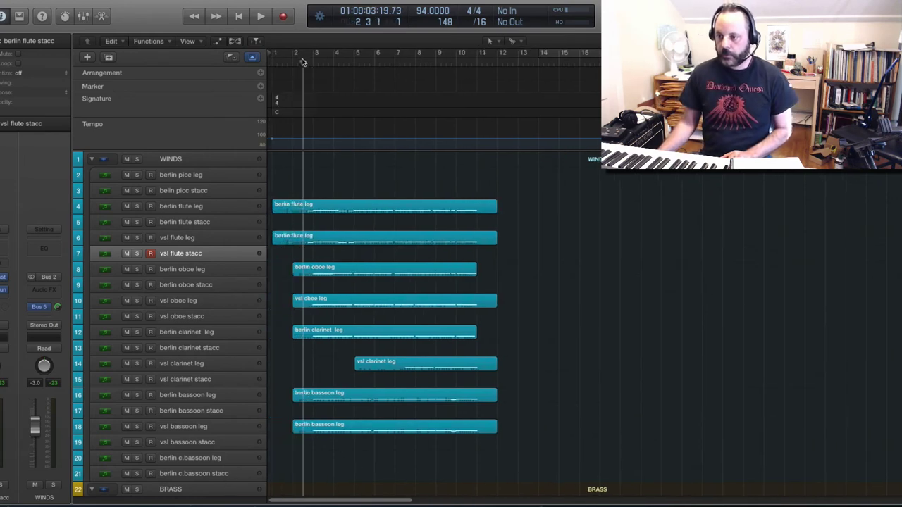
left_click(138, 272)
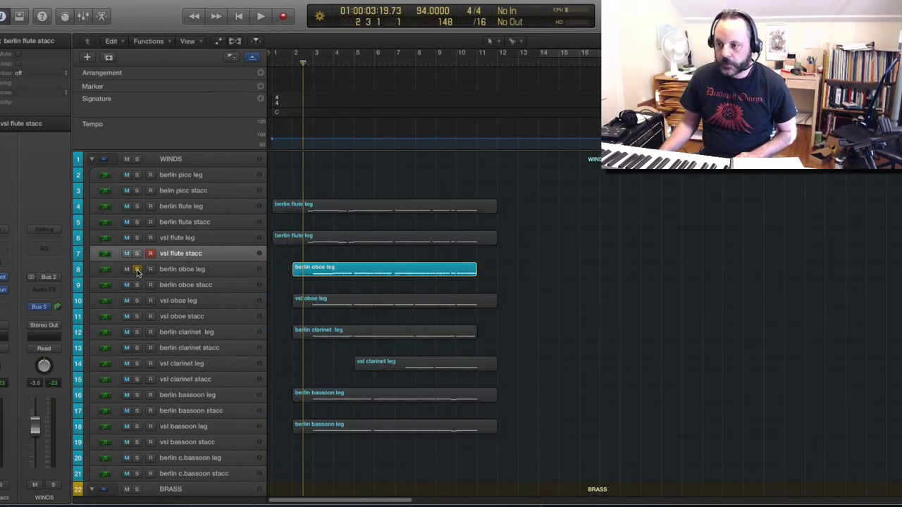
left_click(138, 301)
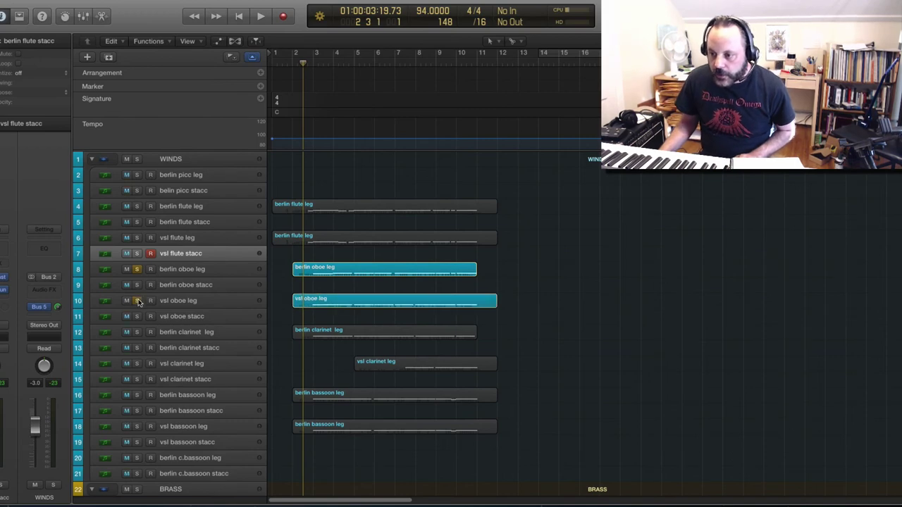
left_click(137, 333)
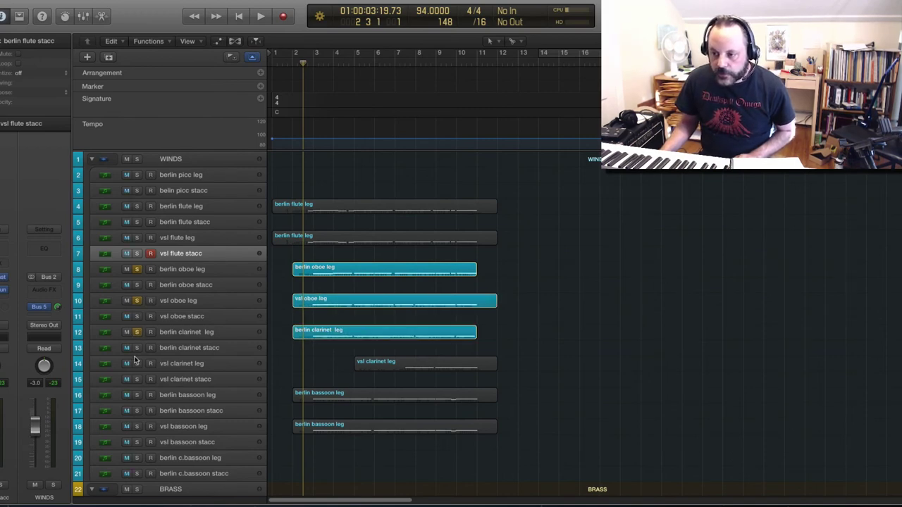
left_click(138, 364)
key("space")
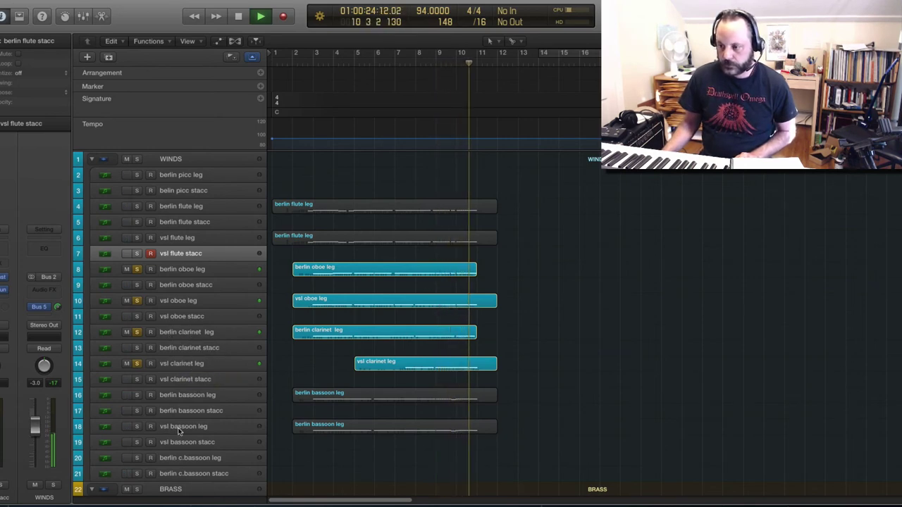
key("space")
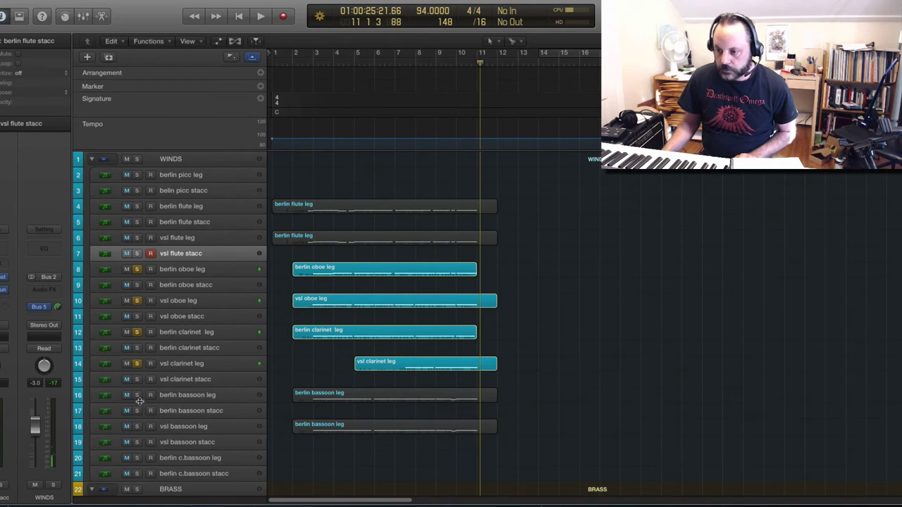
left_click(137, 270)
left_click(138, 301)
left_click(137, 332)
left_click(138, 363)
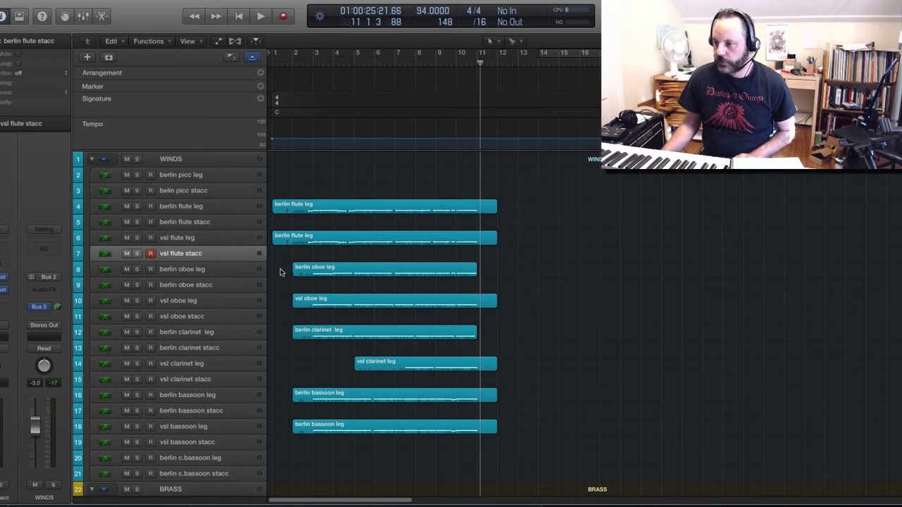
- Copy the six oboe, clarinet and bassoon legato regions from the opening bars to bar 127, beat 3
left_click_drag(287, 277, 423, 441)
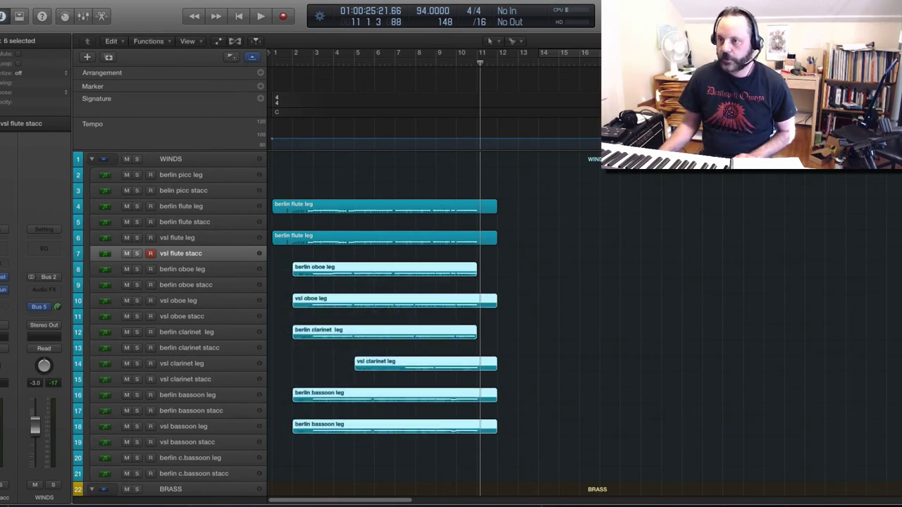
left_click(70, 1)
left_click(76, 54)
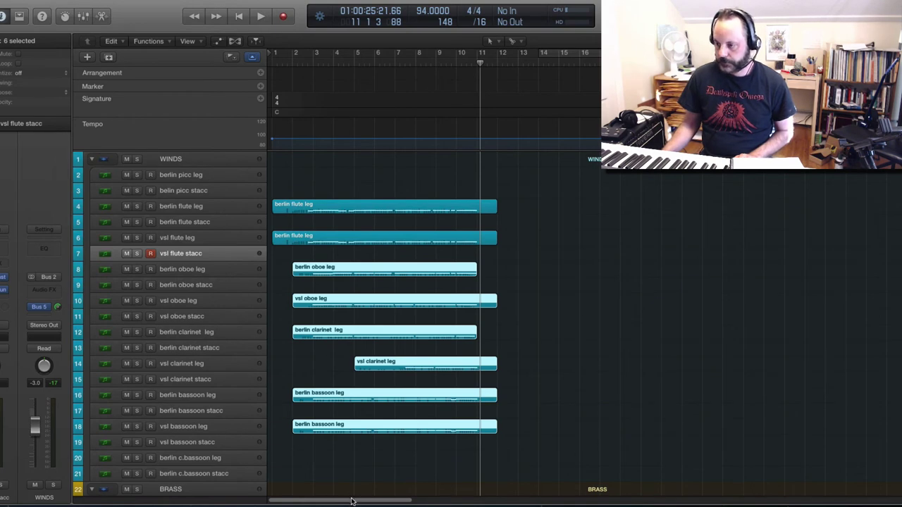
left_click_drag(352, 501, 874, 501)
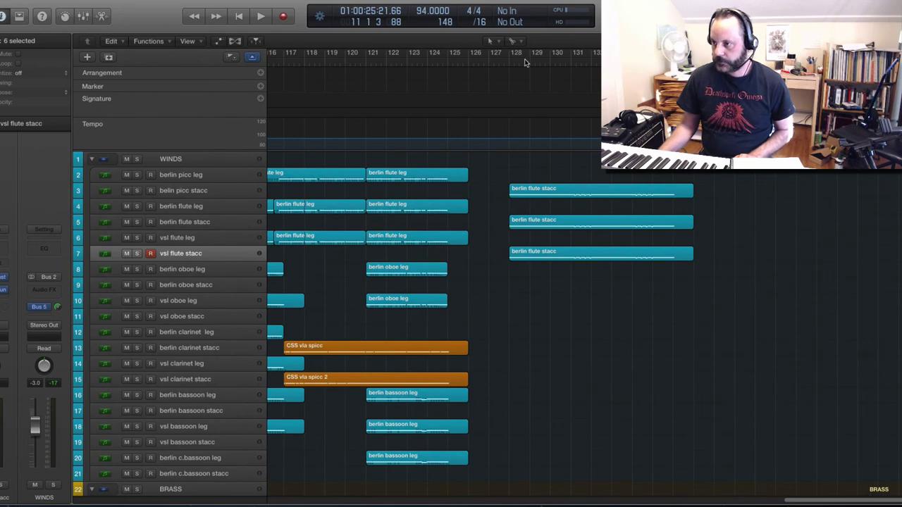
left_click(497, 62)
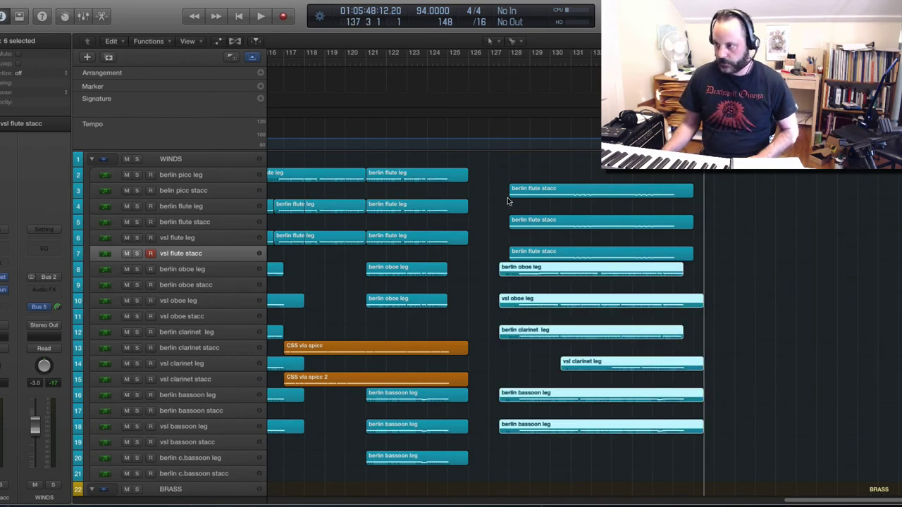
- Move the six pasted woodwind regions half a bar earlier to start at bar 127, and play them with WINDS soloed
left_click_drag(562, 274, 552, 275)
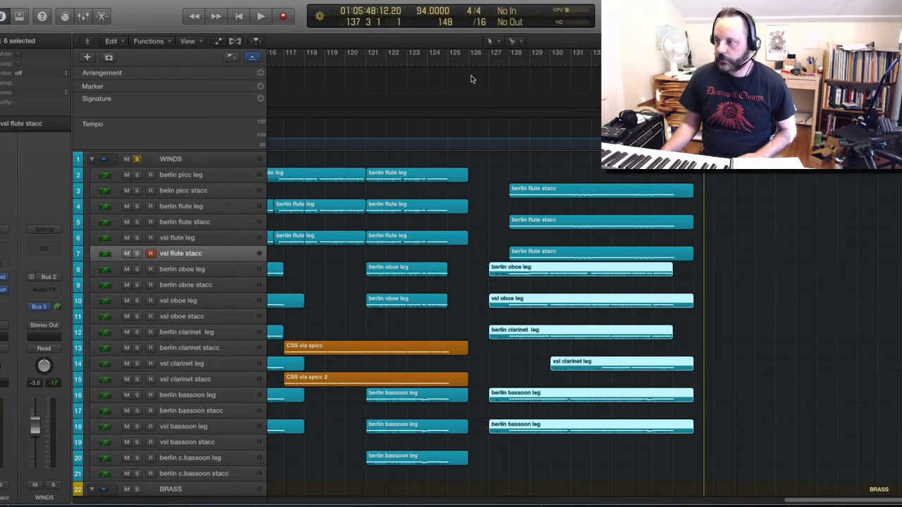
left_click(496, 64)
key("space")
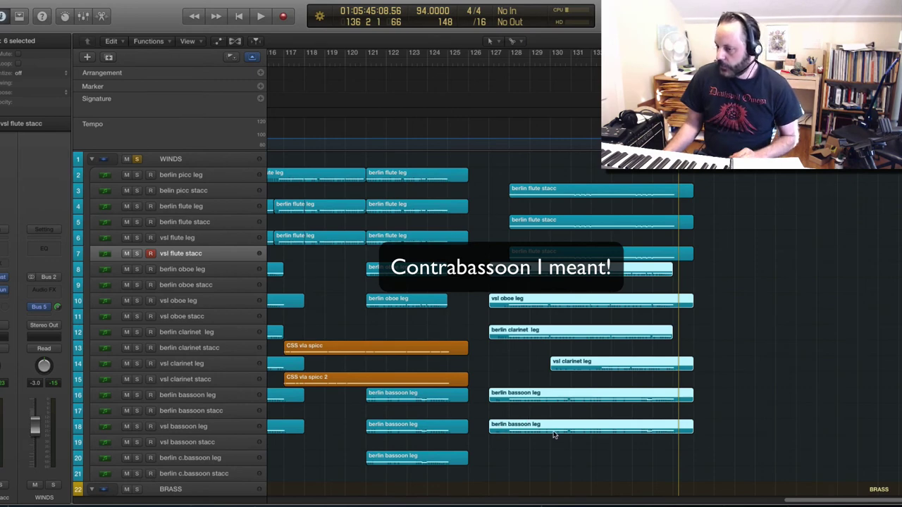
- Examine which bassoon, brass and string tracks have regions after bar 126, including contrabassoon, bass trombone and tuba
scroll(554, 435, "down", 10)
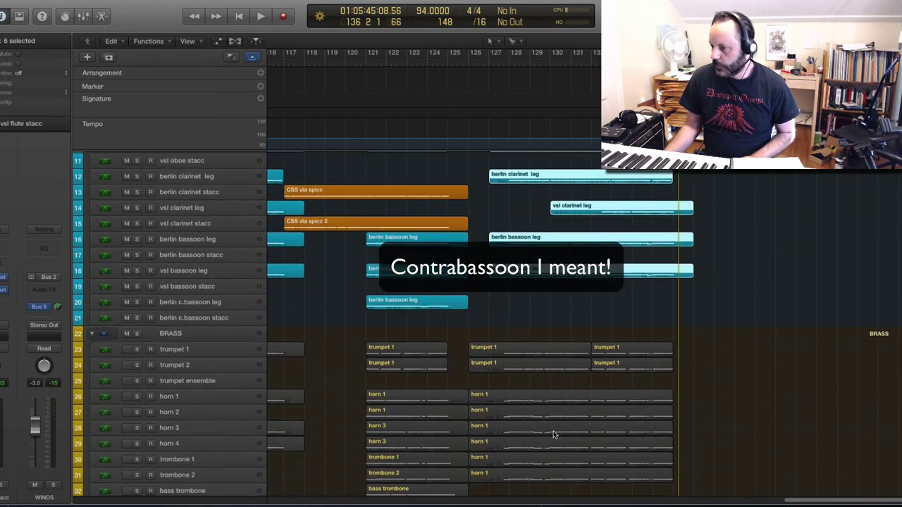
scroll(553, 435, "down", 2)
scroll(553, 435, "up", 6)
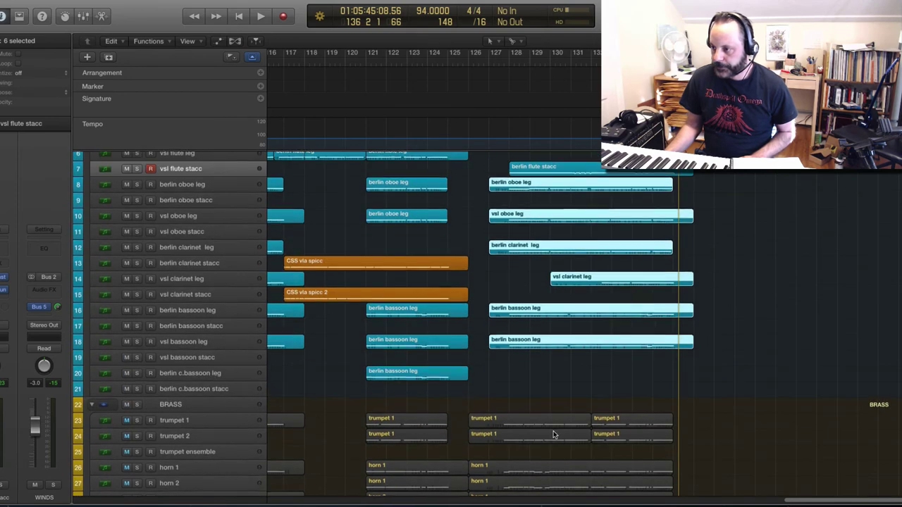
scroll(554, 435, "down", 5)
scroll(553, 435, "down", 2)
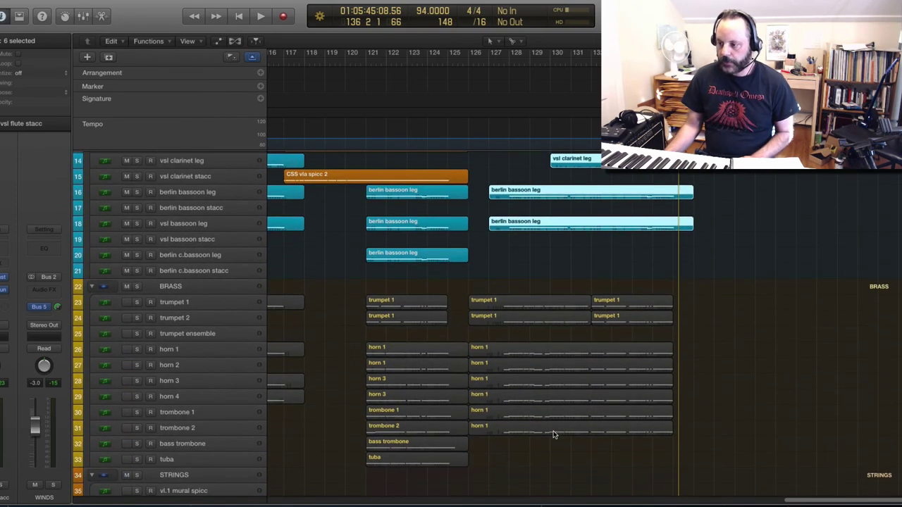
scroll(553, 431, "down", 1)
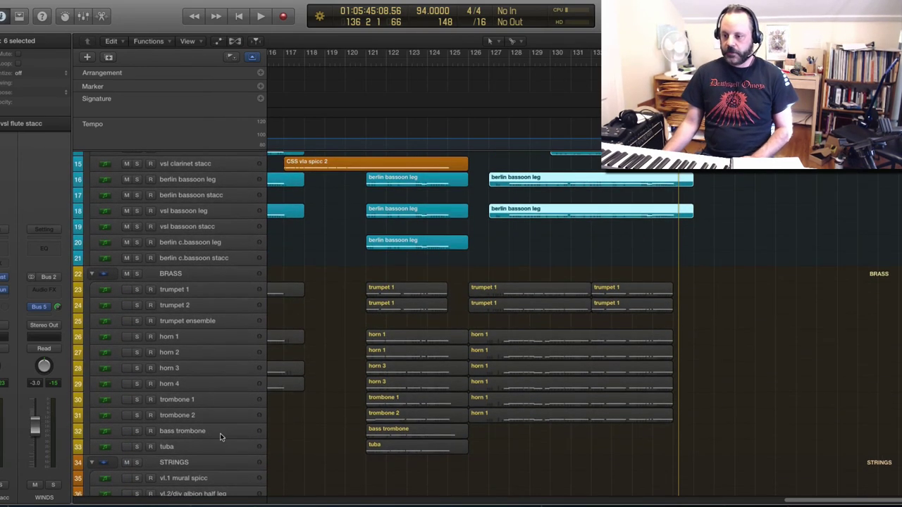
scroll(212, 439, "down", 1)
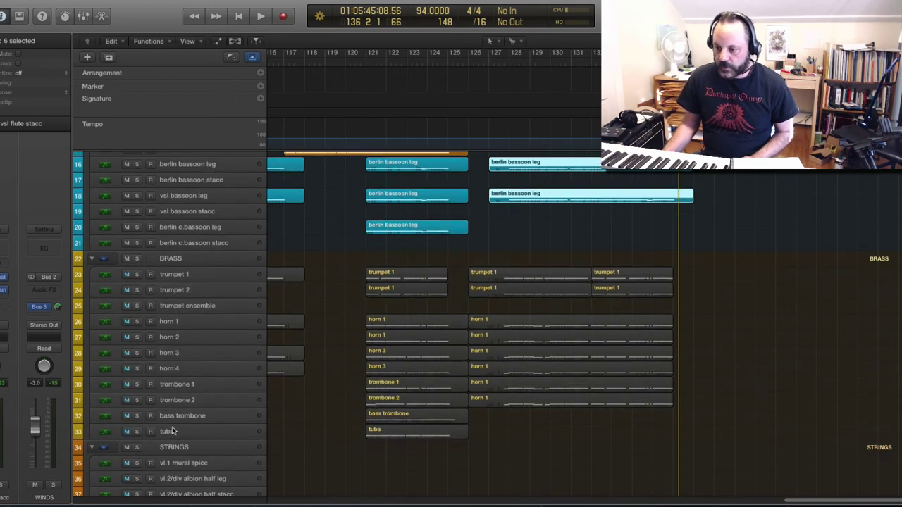
scroll(171, 429, "down", 1)
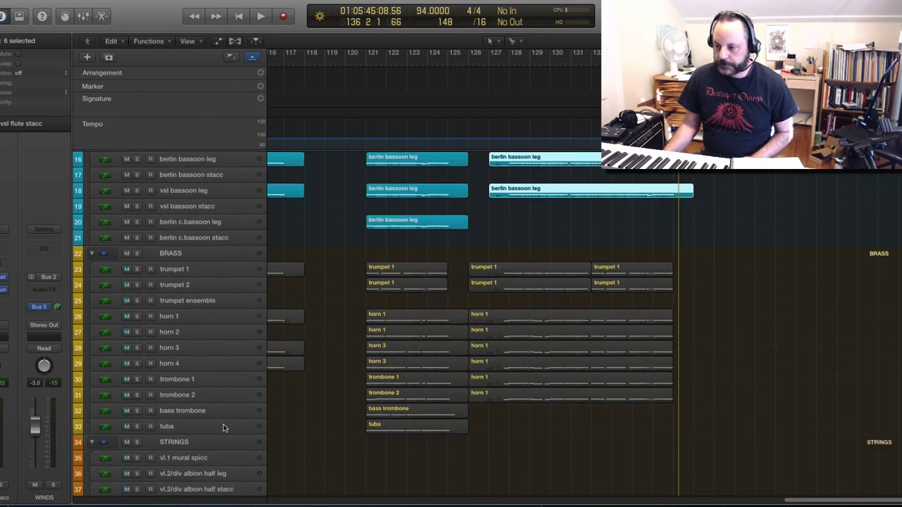
scroll(224, 429, "down", 2)
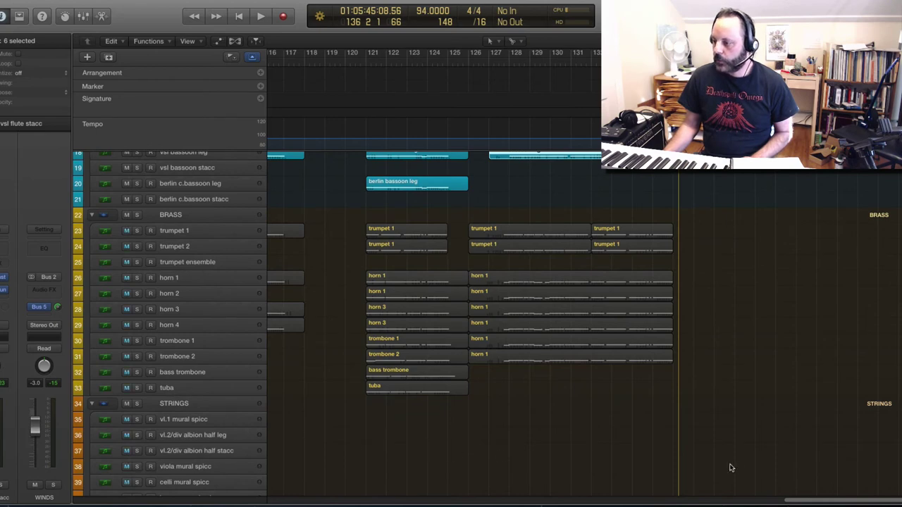
scroll(751, 466, "down", 15)
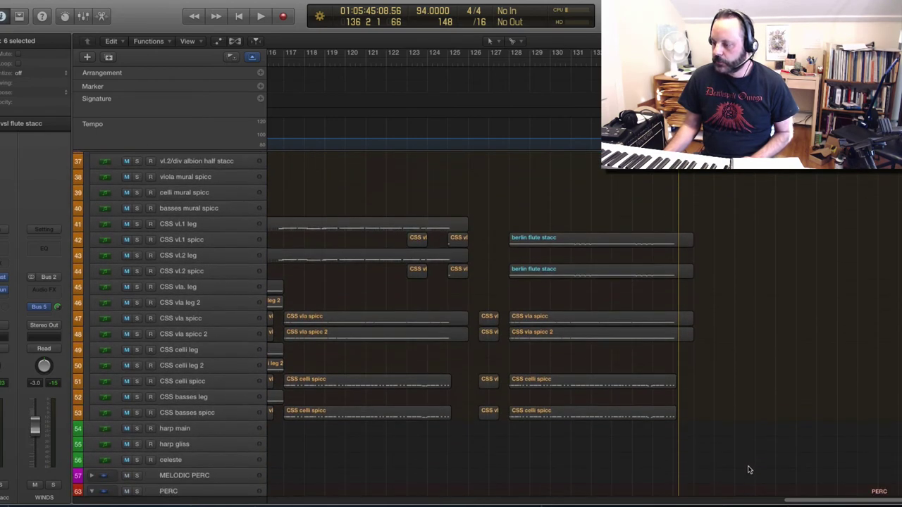
scroll(749, 470, "up", 10)
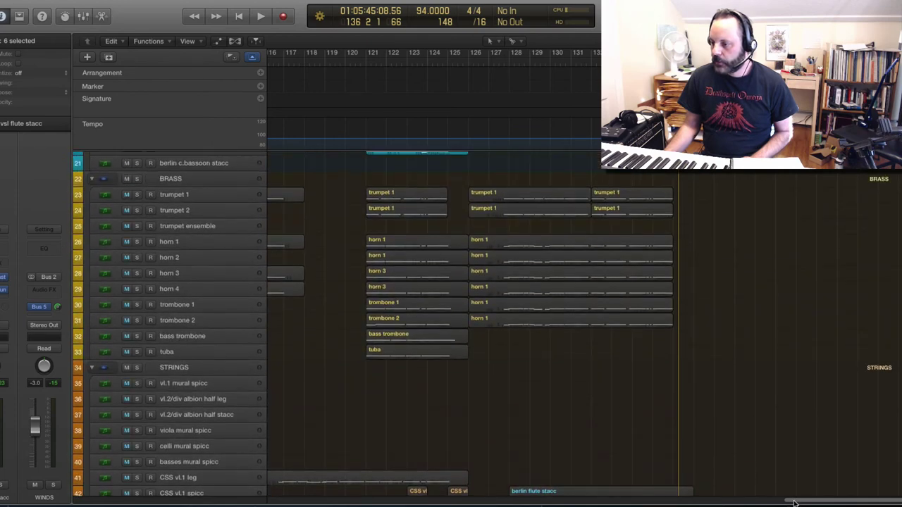
- Copy the four bass trombone and tuba regions starting at bar 14 to bar 127, beat 3, on the same tracks
left_click_drag(793, 502, 272, 504)
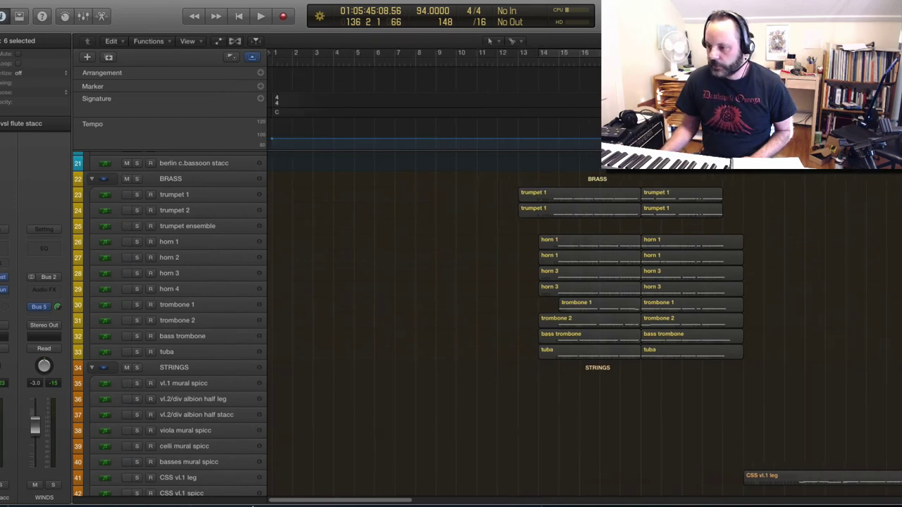
scroll(304, 384, "right", 5)
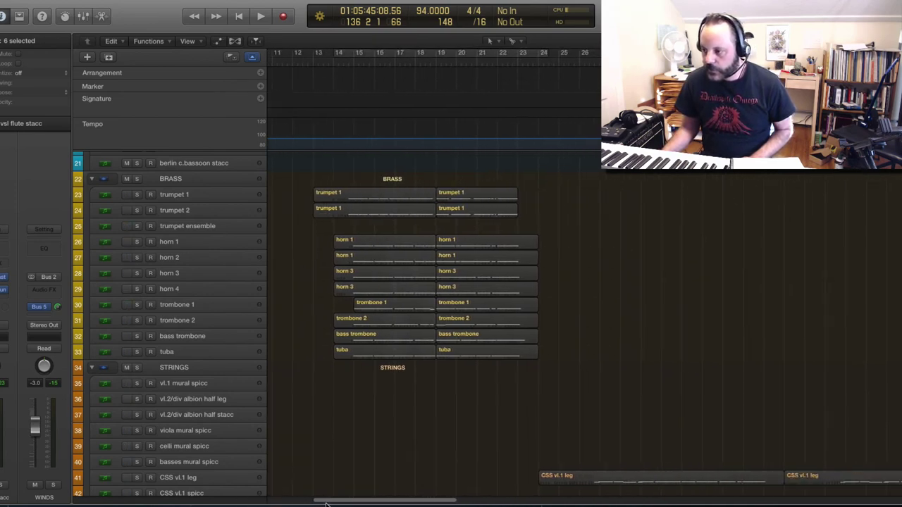
left_click_drag(346, 360, 425, 360)
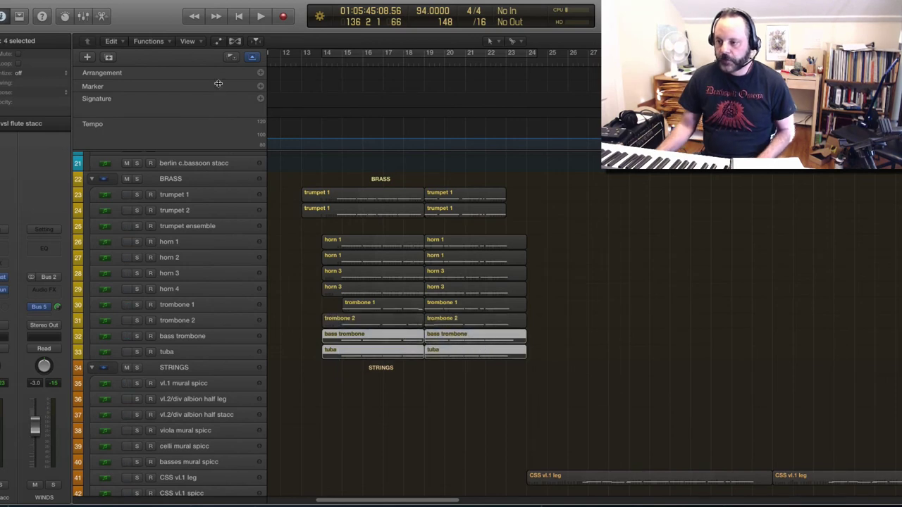
left_click(111, 41)
left_click(85, 44)
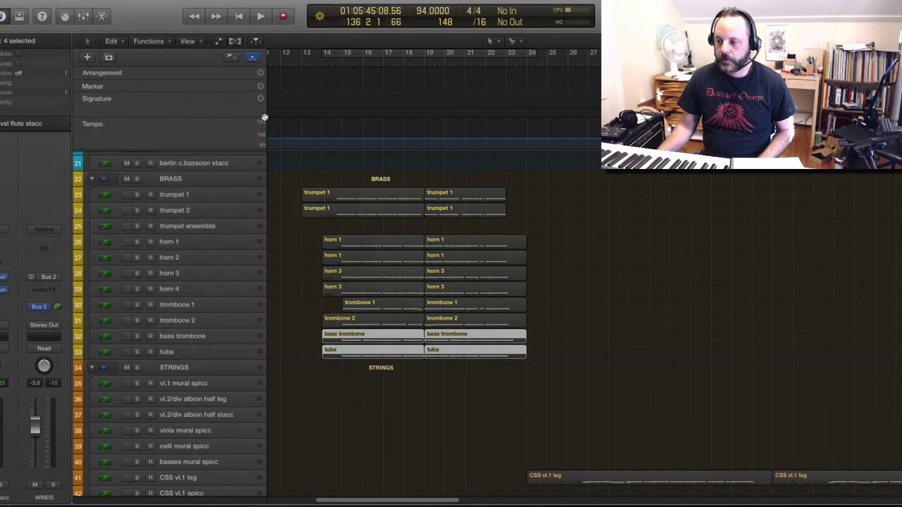
left_click_drag(439, 502, 897, 504)
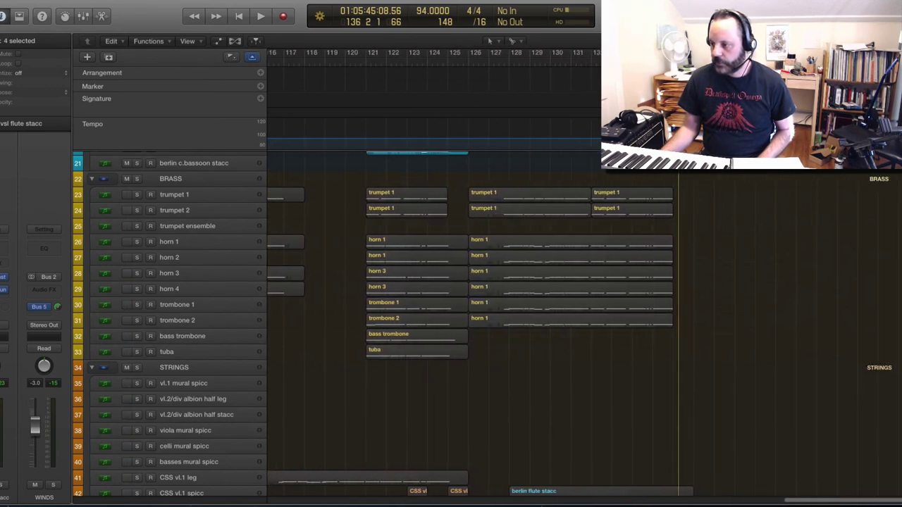
left_click(498, 64)
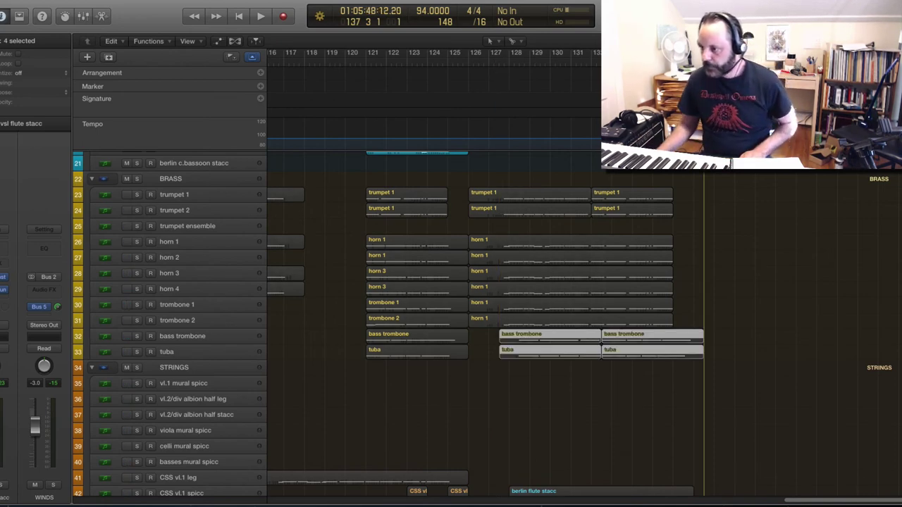
- Move the four pasted bass trombone and tuba regions half a bar earlier to bar 127, and play them with only BRASS soloed
mouse_move(536, 337)
left_mouse_down()
mouse_move(506, 337)
mouse_move(525, 350)
left_mouse_up()
left_click(491, 67)
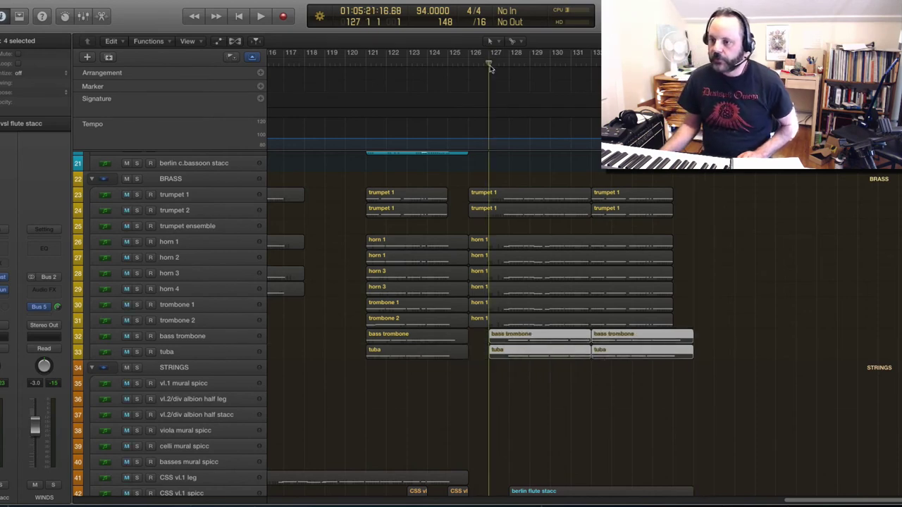
left_click(138, 180)
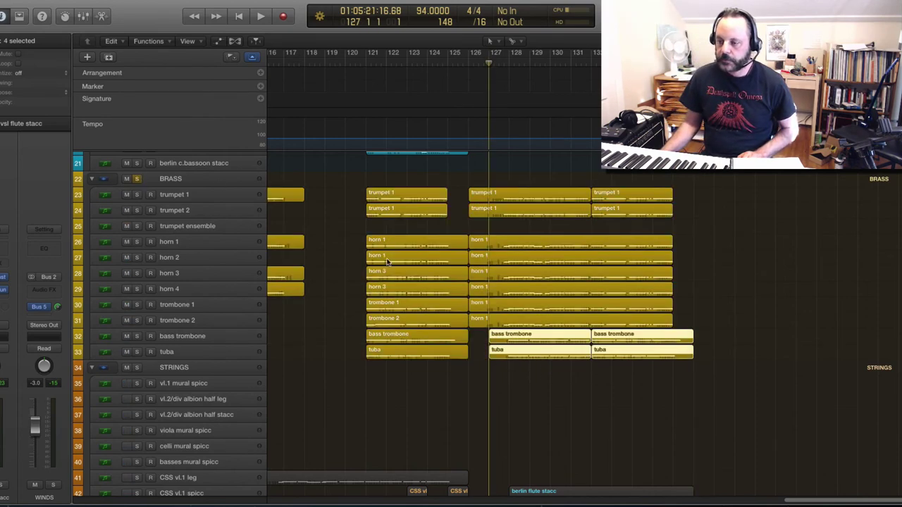
scroll(387, 262, "up", 10)
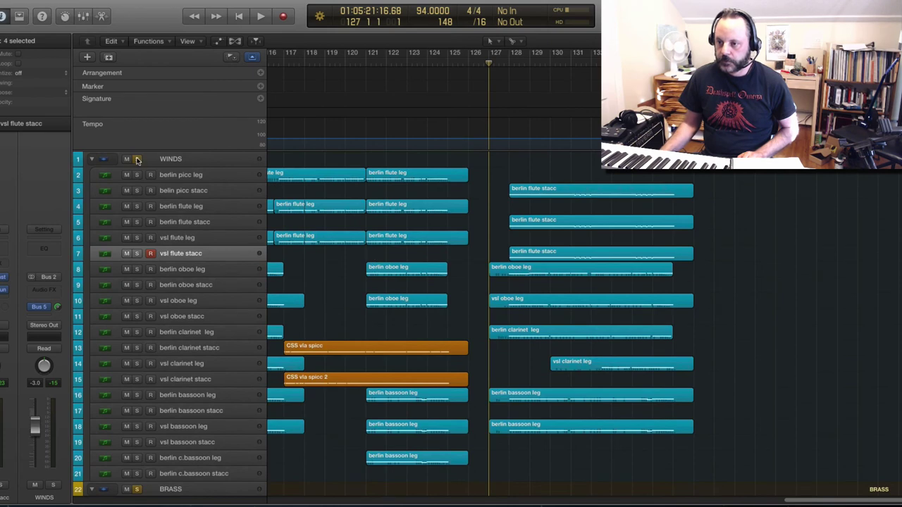
left_click(138, 160)
scroll(427, 231, "down", 7)
key("space")
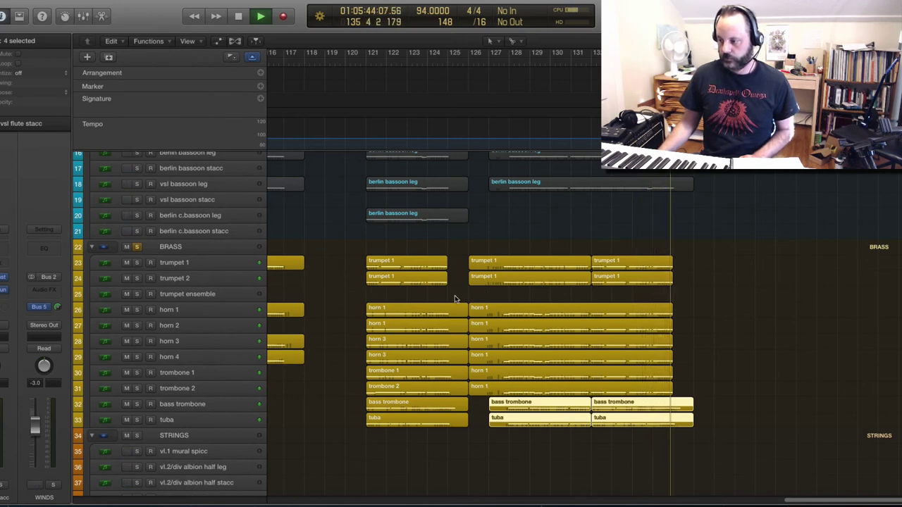
key("space")
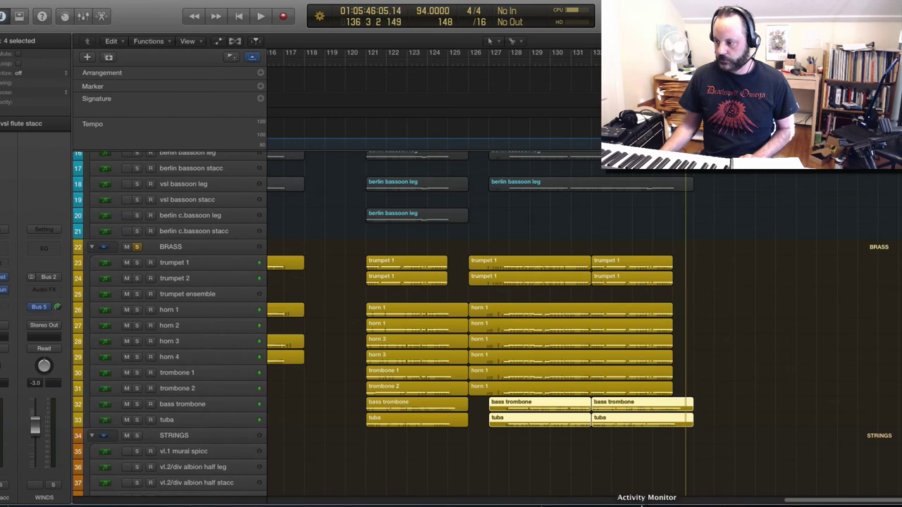
- Shorten the last note of the second pasted bass trombone region to end within the first beat of bar 136
left_click(622, 458)
double_click(672, 407)
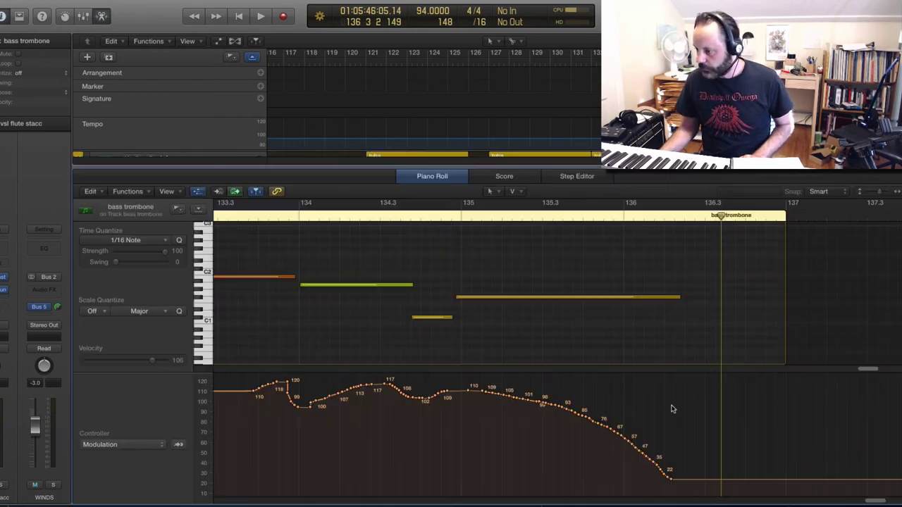
left_click_drag(675, 299, 636, 303)
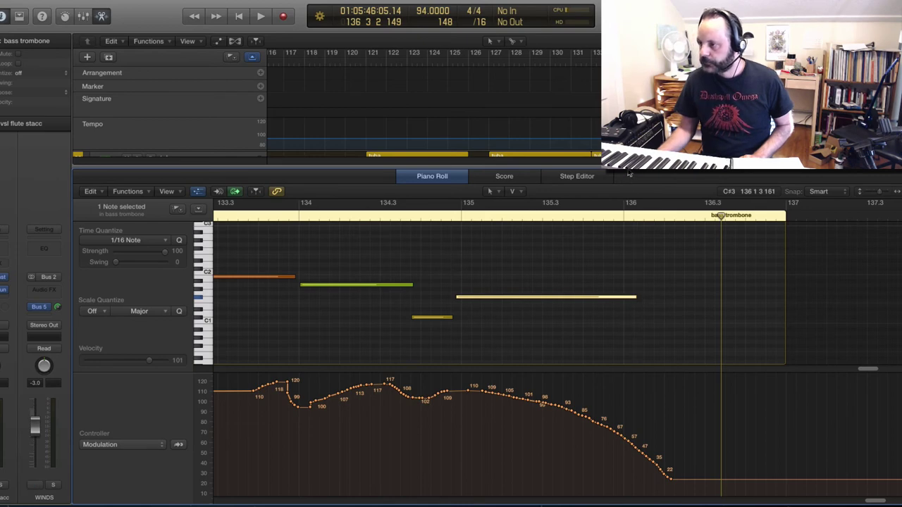
key("p")
- Trim the end of the last note in the second pasted tuba region slightly, closer to the start of bar 136
scroll(673, 243, "up", 3)
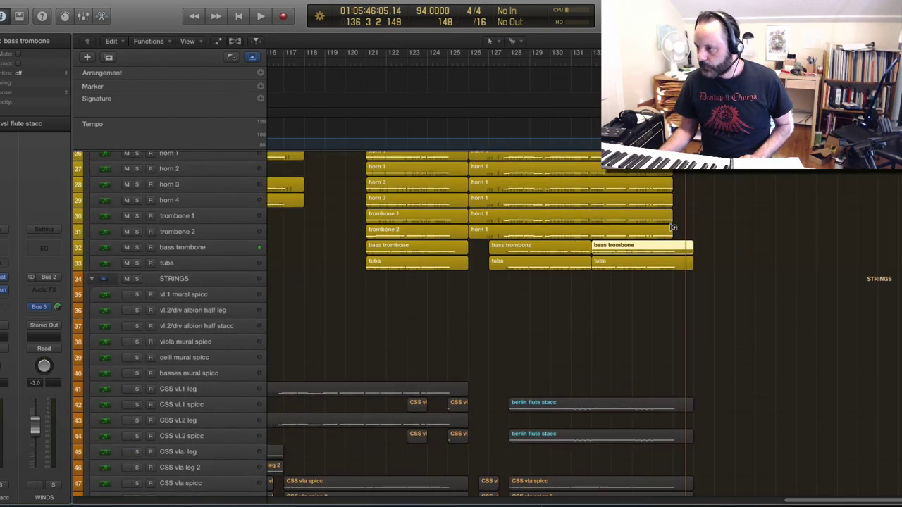
left_click(681, 265)
key("p")
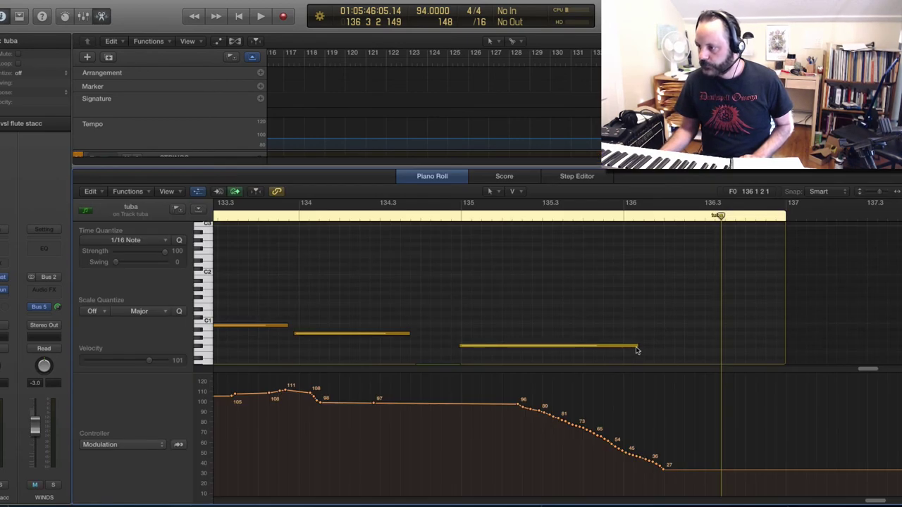
left_click_drag(637, 346, 633, 347)
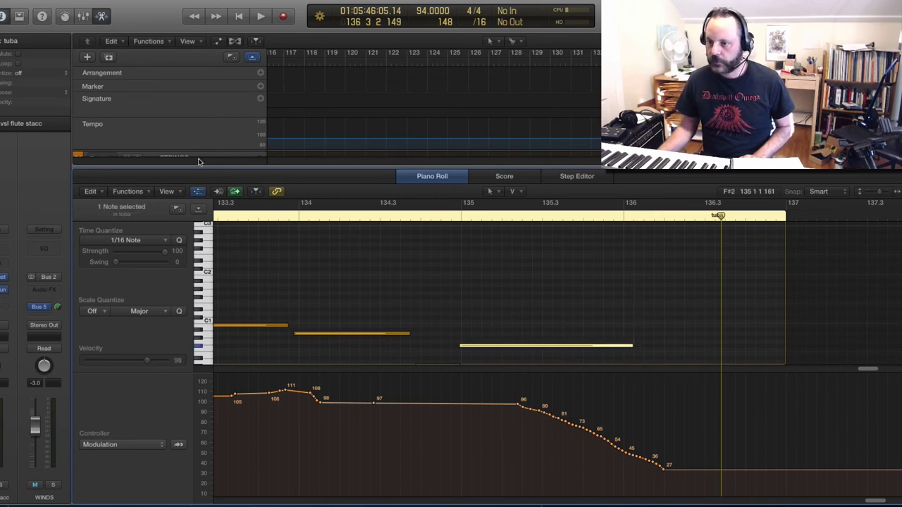
key("p")
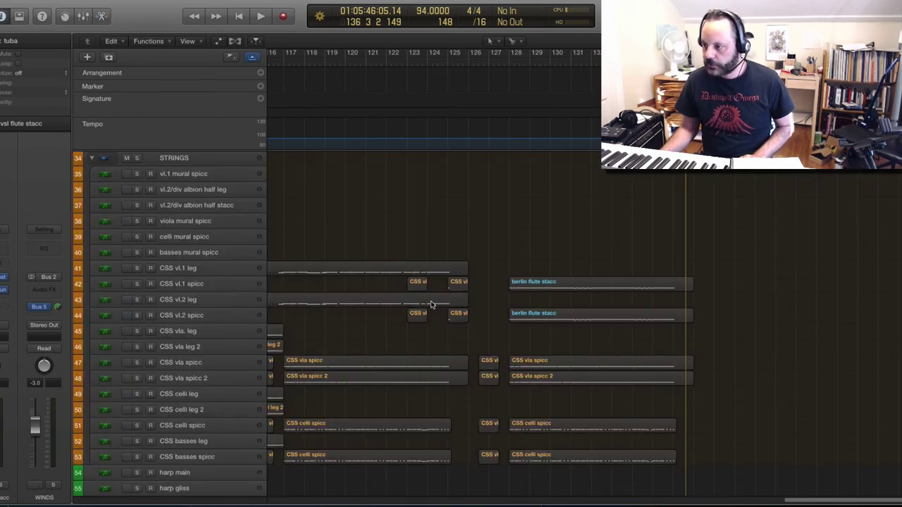
- Replace the BRASS group solo with solos on bass trombone, tuba, berlin bassoon leg and vsl bassoon leg
scroll(437, 305, "up", 5)
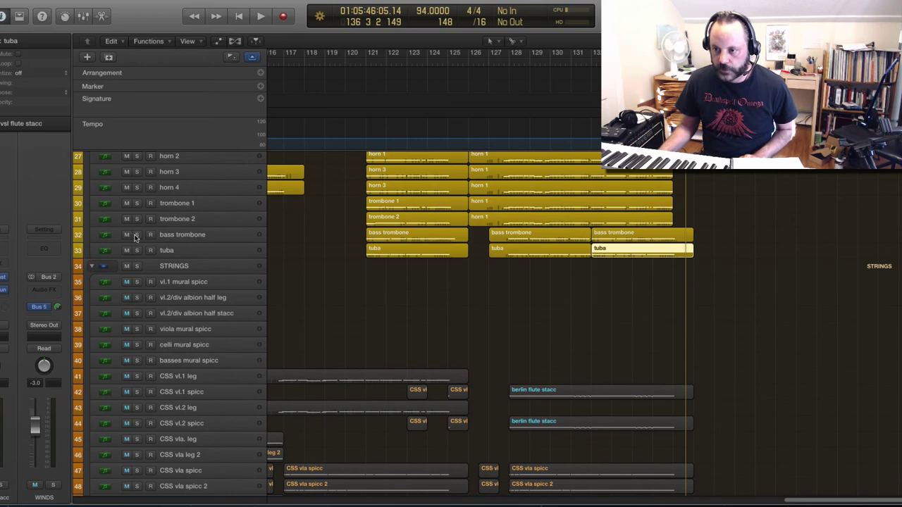
scroll(180, 253, "up", 5)
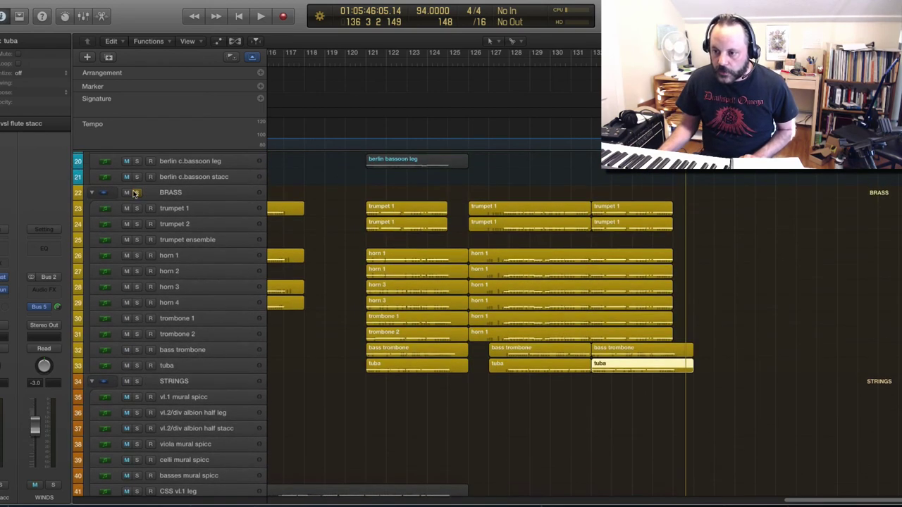
left_click(136, 349)
left_click(137, 366)
scroll(303, 329, "up", 8)
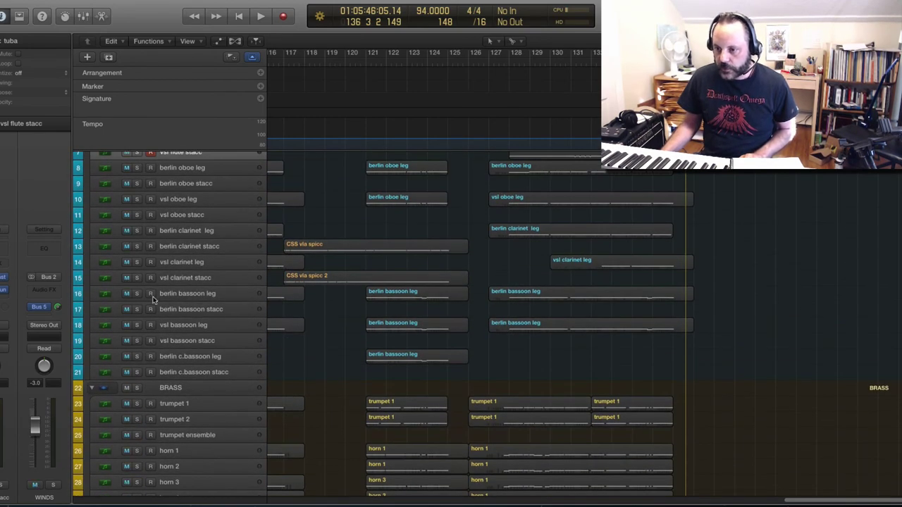
left_click(137, 293)
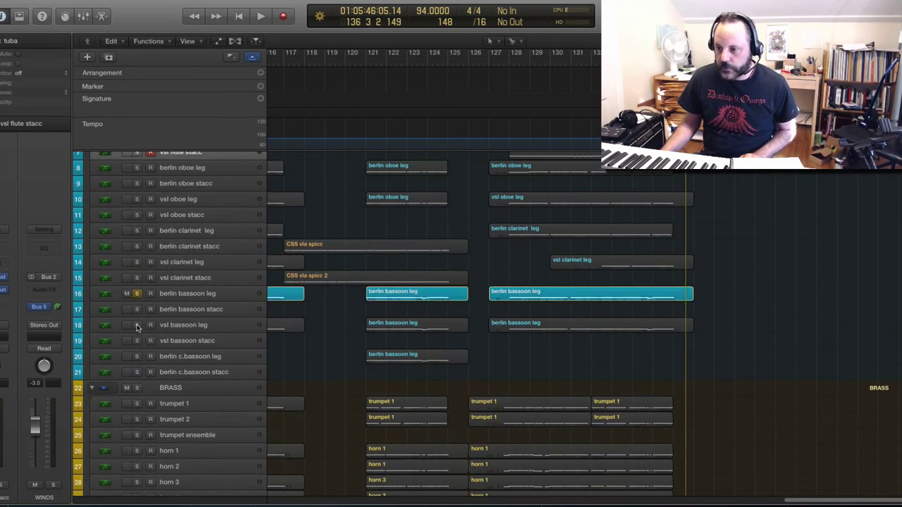
left_click(136, 325)
- Add CSS celli spicc and CSS basses spicc to the solos and play the low parts from bar 126, beat 4
scroll(394, 279, "down", 8)
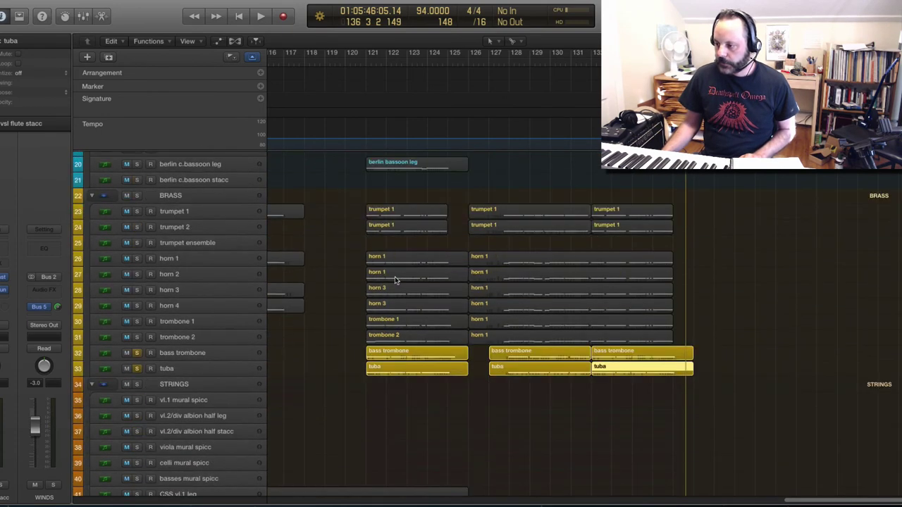
scroll(395, 279, "down", 11)
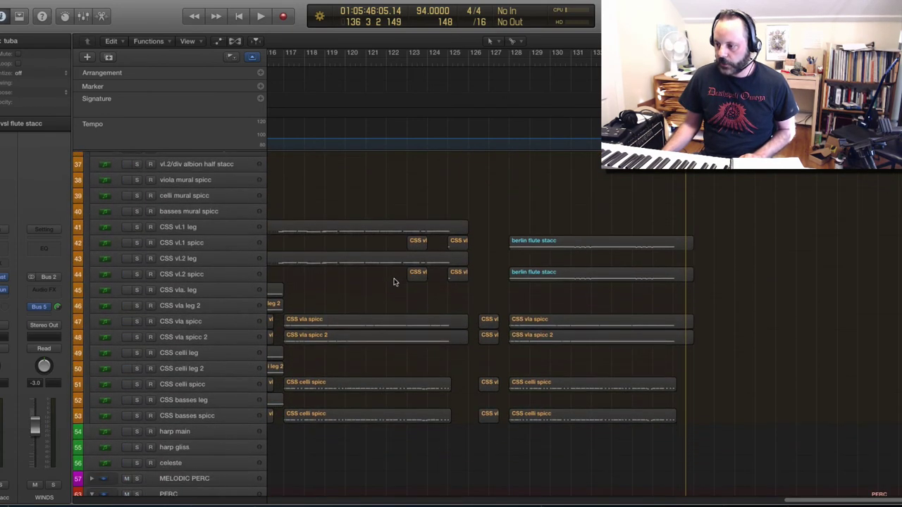
scroll(391, 283, "down", 2)
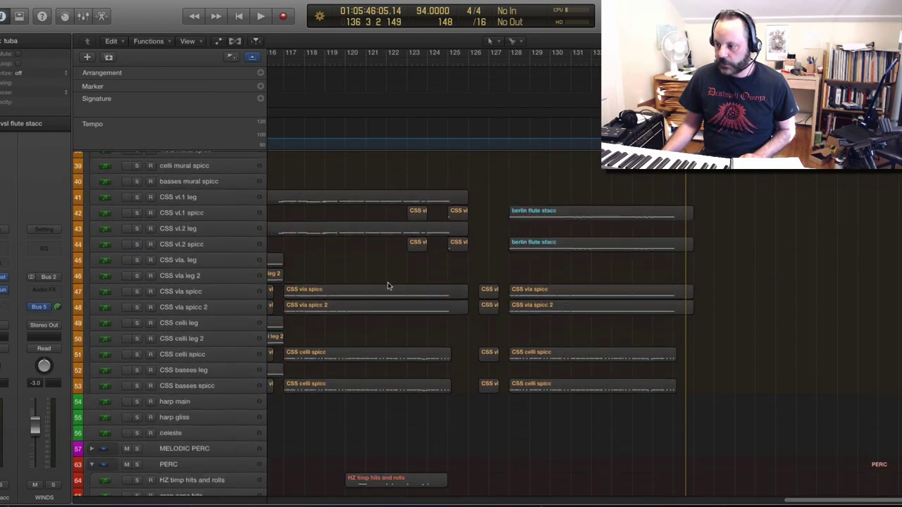
left_click(136, 355)
left_click(137, 387)
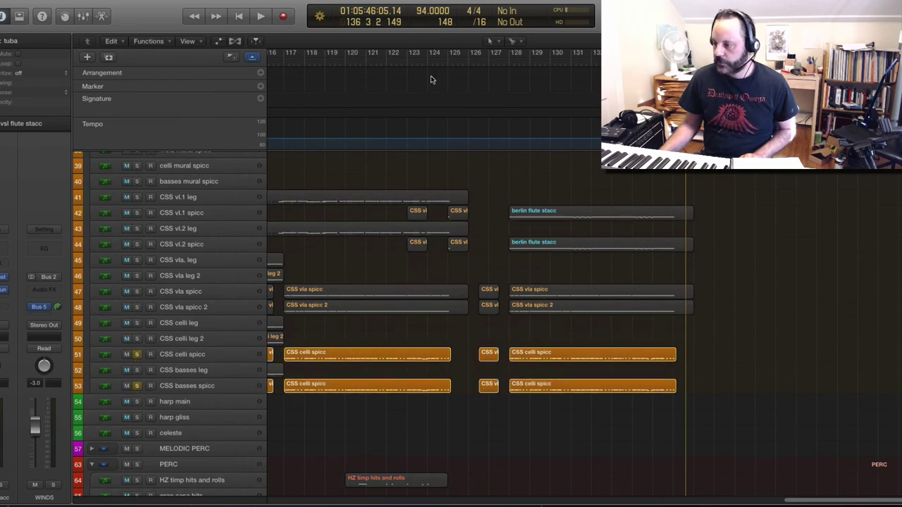
left_click(484, 64)
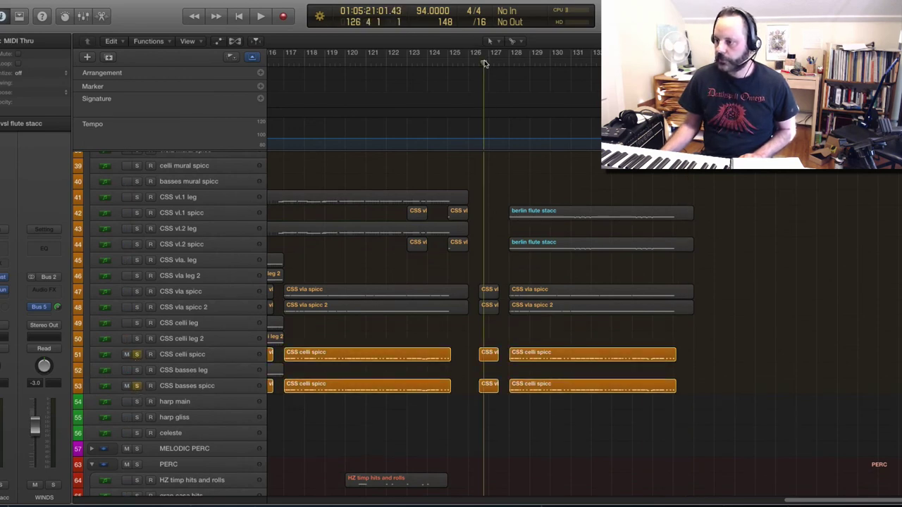
key("space")
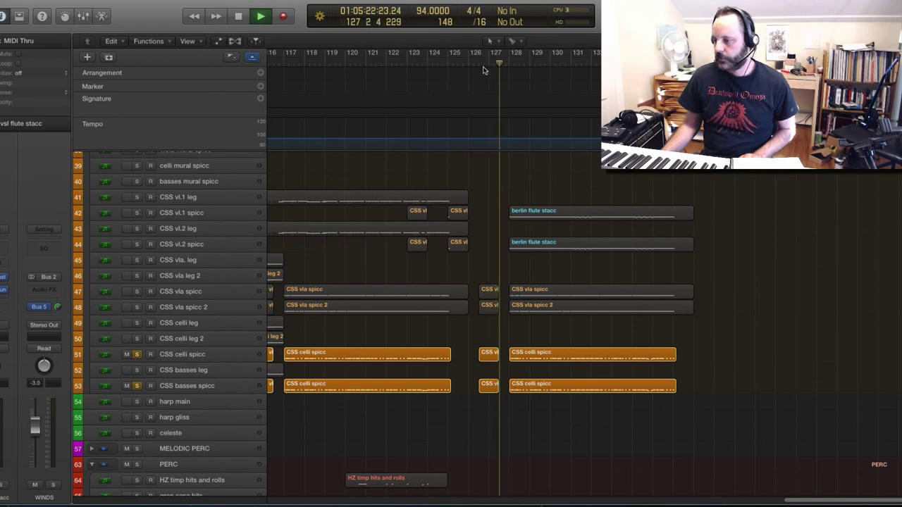
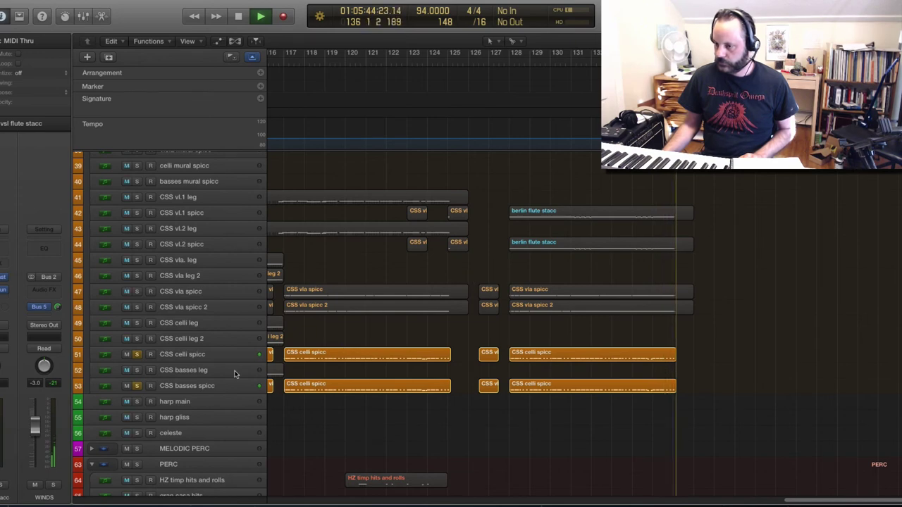
key("space")
- Clear the solos on the CSS basses and celli spicc tracks and on the berlin and vsl bassoon leg tracks
left_click(137, 386)
left_click(136, 354)
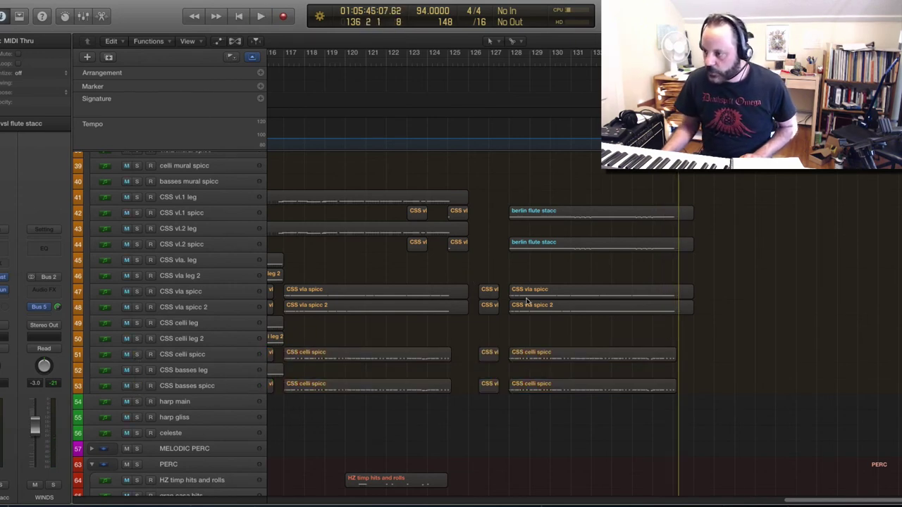
scroll(534, 296, "up", 10)
scroll(534, 299, "up", 3)
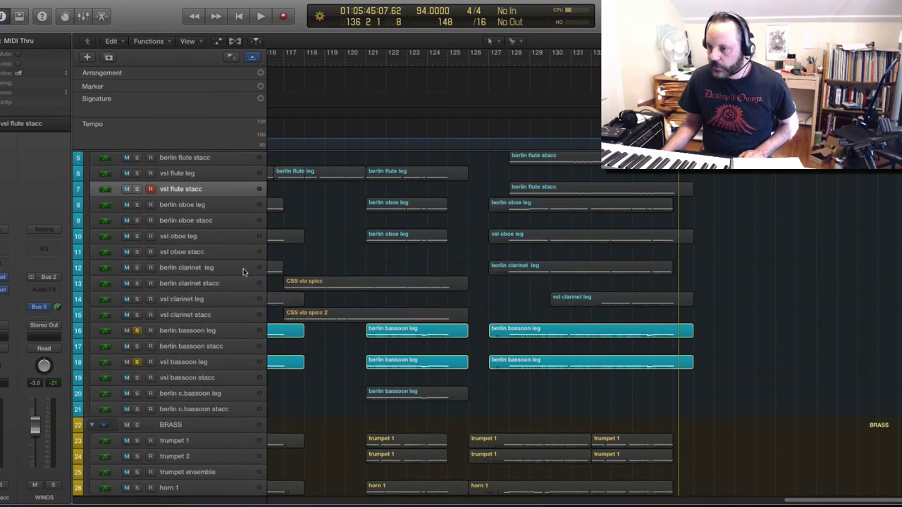
left_click(136, 330)
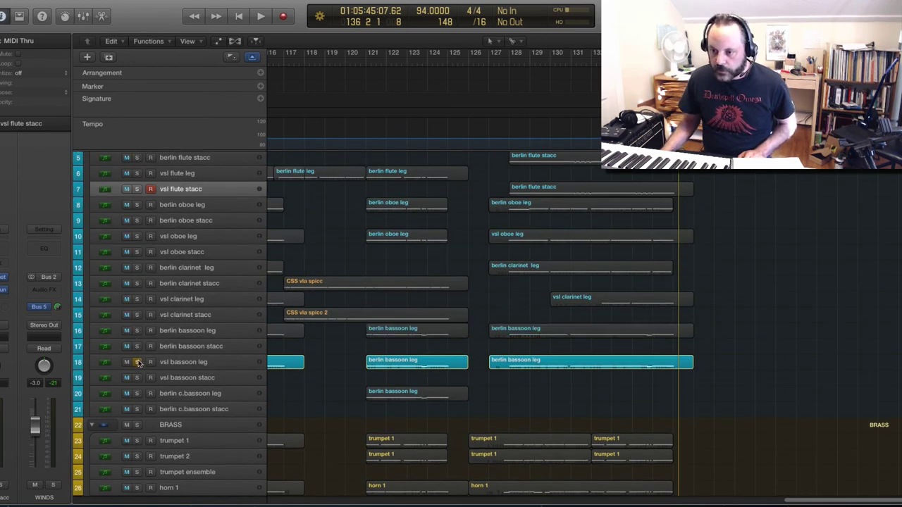
left_click(137, 362)
- Play the copied bass trombone and tuba parts on their own, including the second pair of regions from bar 132
scroll(528, 308, "down", 5)
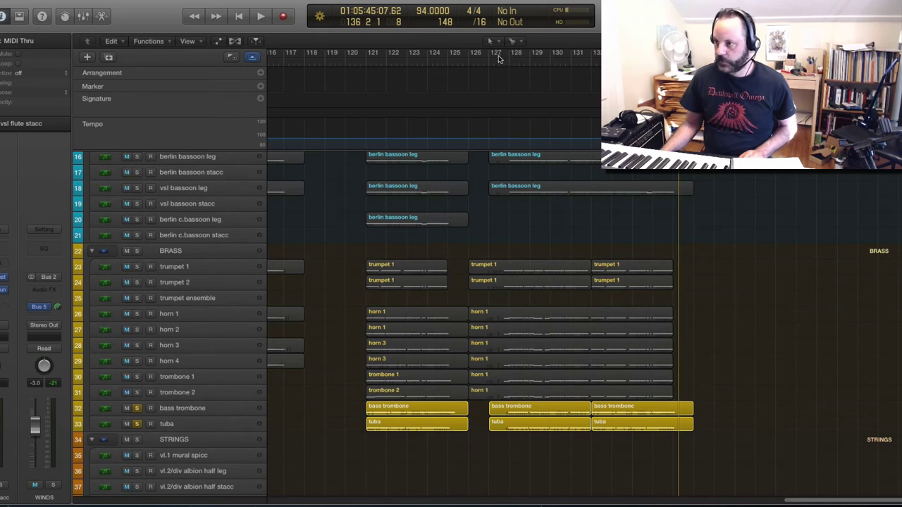
left_click(499, 63)
key("space")
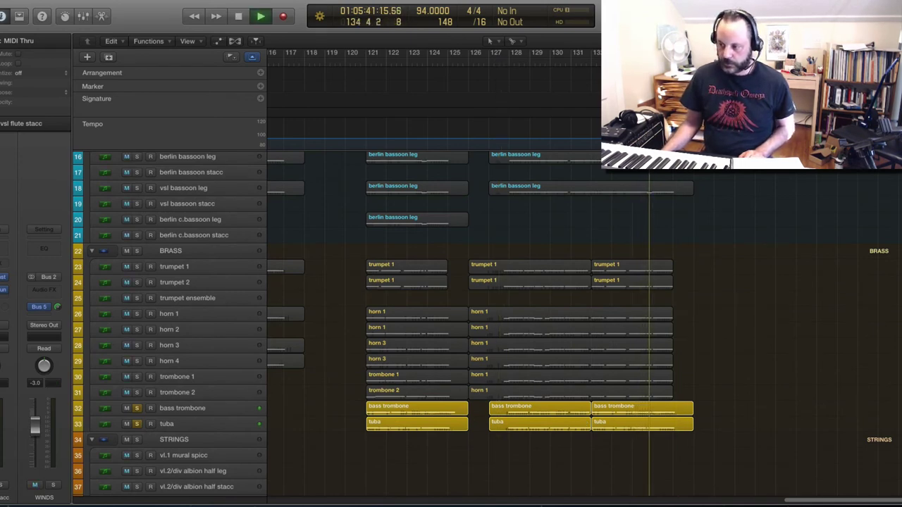
key("space")
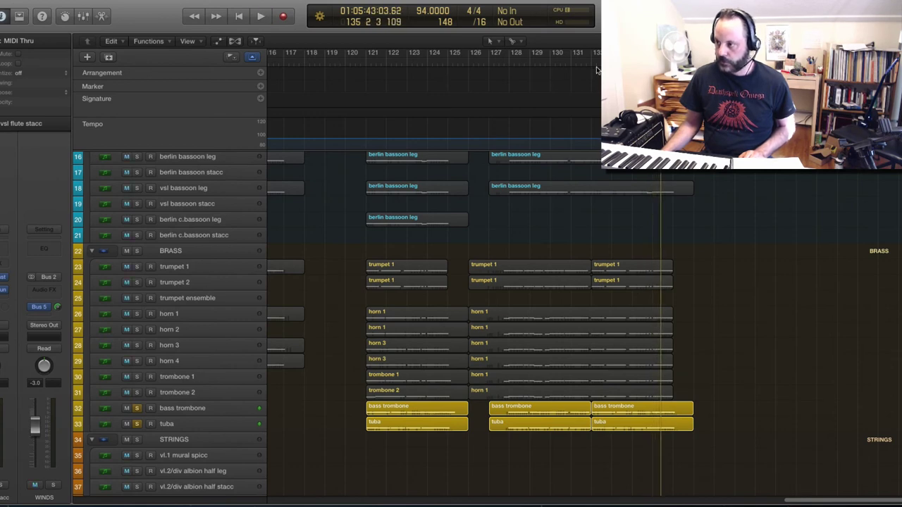
left_click(594, 63)
key("space")
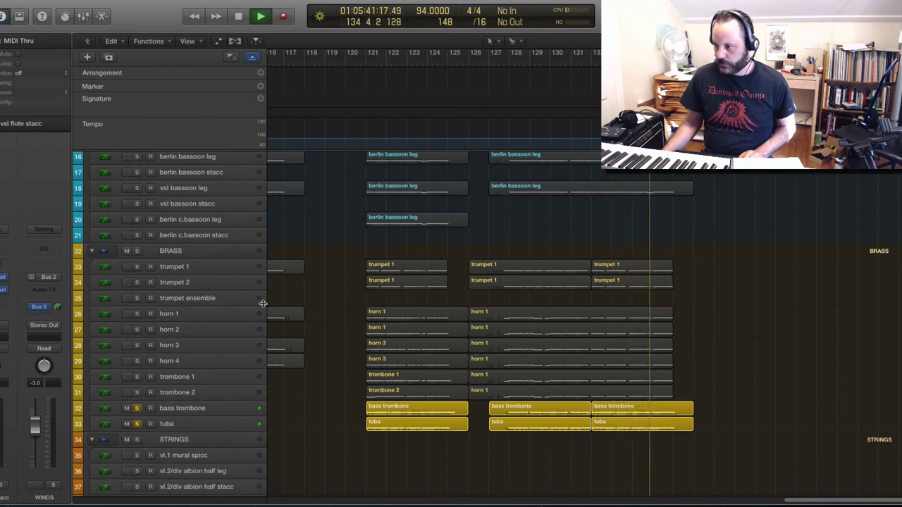
- Add berlin bassoon leg and vsl bassoon leg to the soloed low brass and play the passage around bars 133 to 135
scroll(317, 295, "up", 10)
key("space")
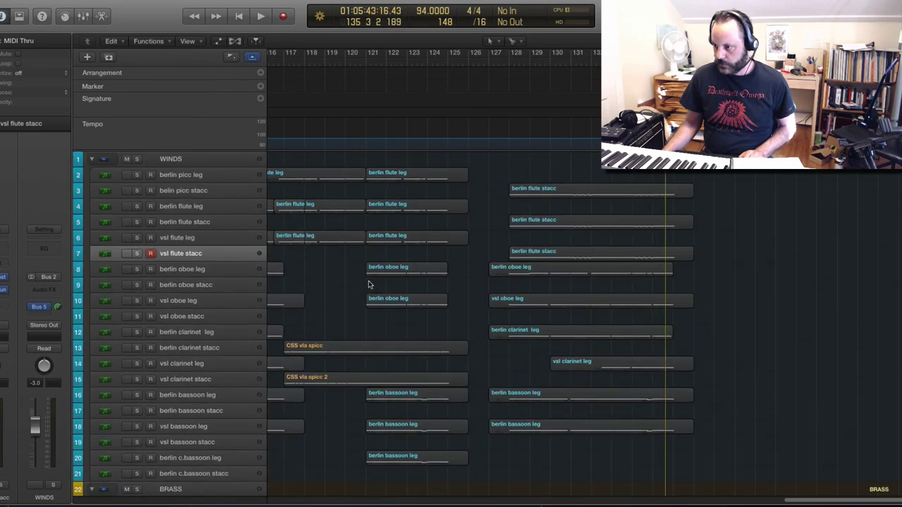
scroll(345, 287, "down", 4)
scroll(318, 284, "up", 5)
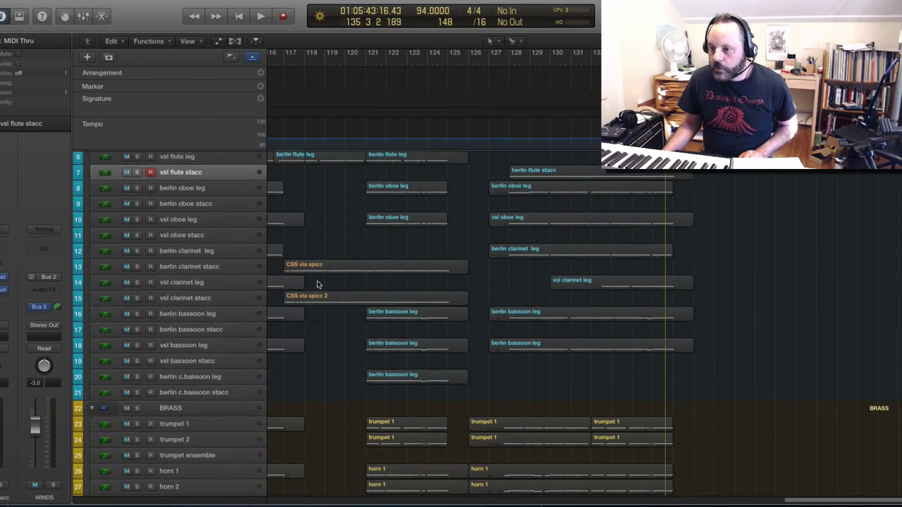
scroll(314, 285, "down", 5)
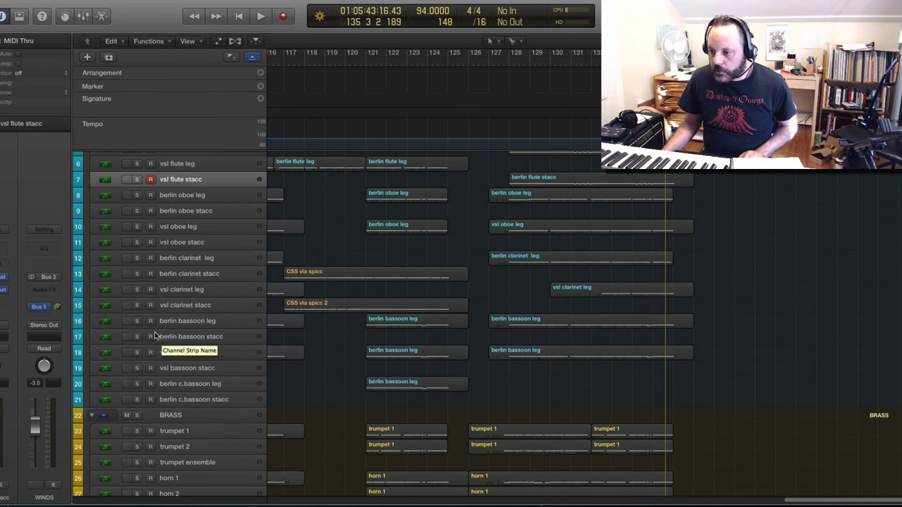
left_click(138, 321)
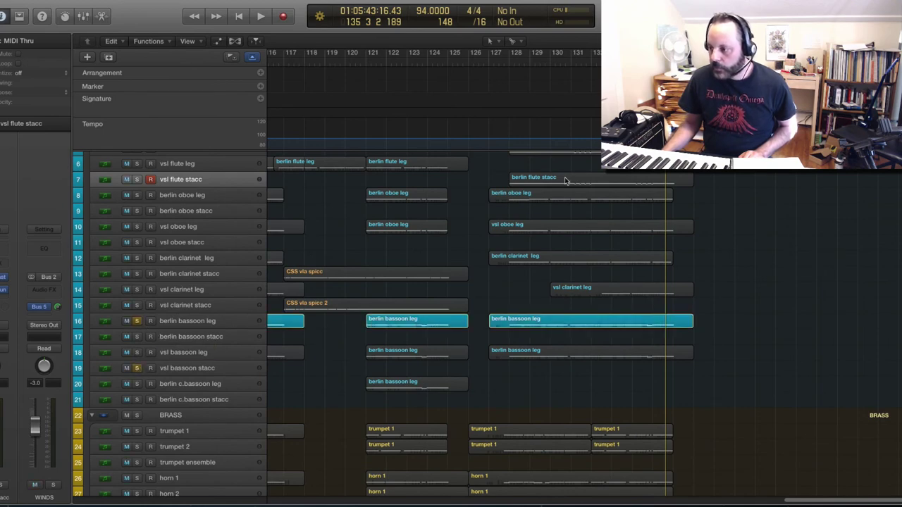
key("space")
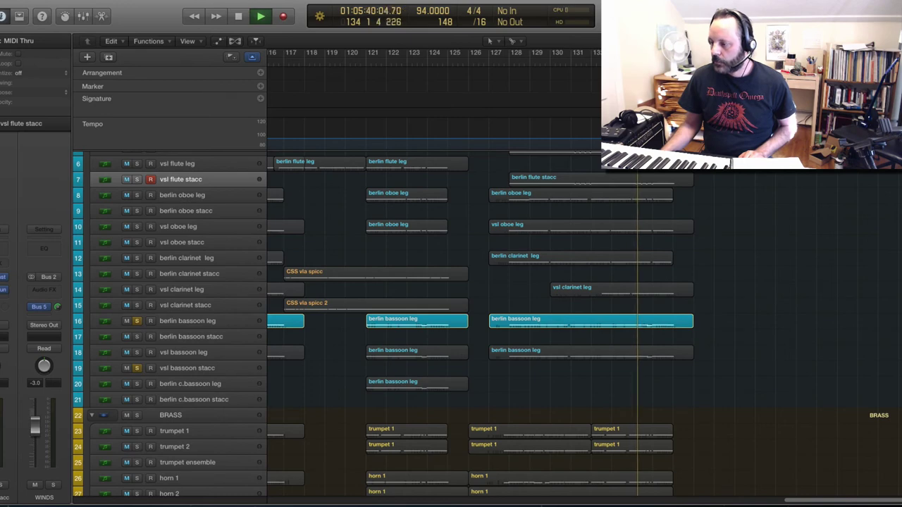
left_click(137, 353)
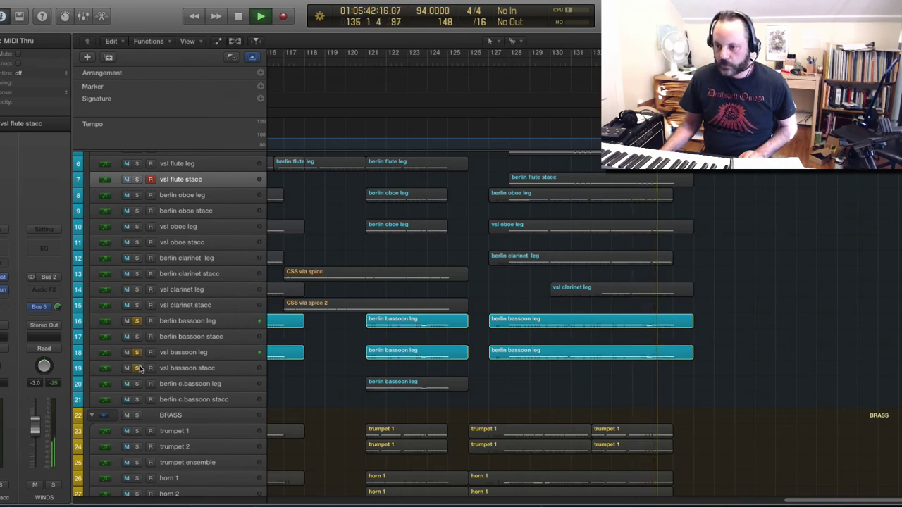
left_click(566, 66)
key("space")
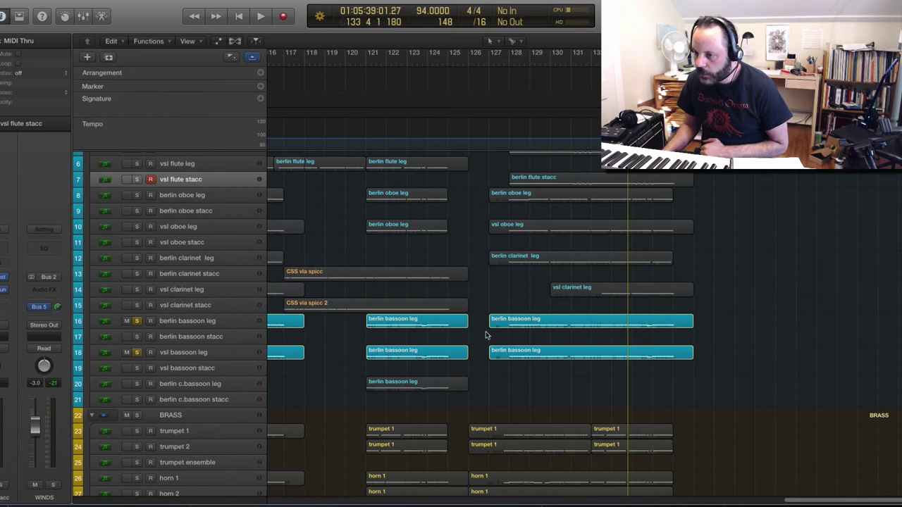
- Clear the vsl bassoon leg solo, open the berlin bassoon leg region starting at bar 127 for note editing and play it from bar 132, beat 3
left_click(137, 353)
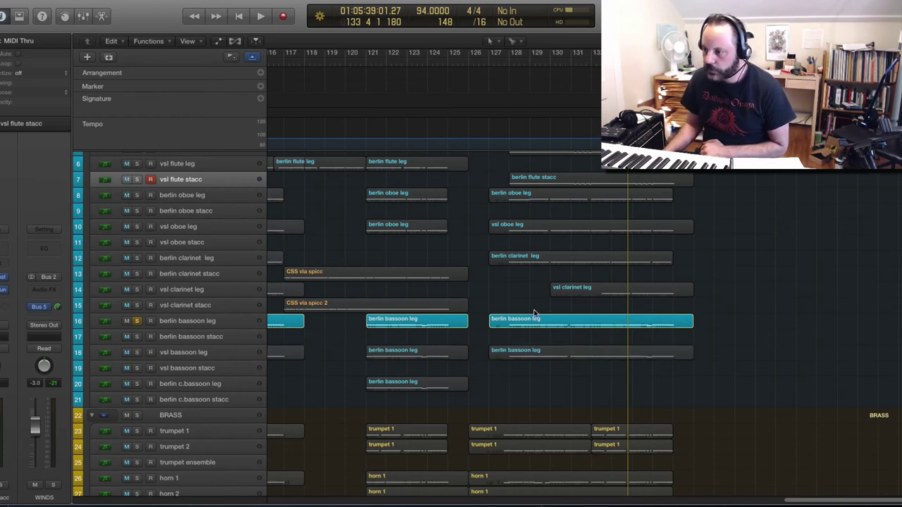
double_click(592, 323)
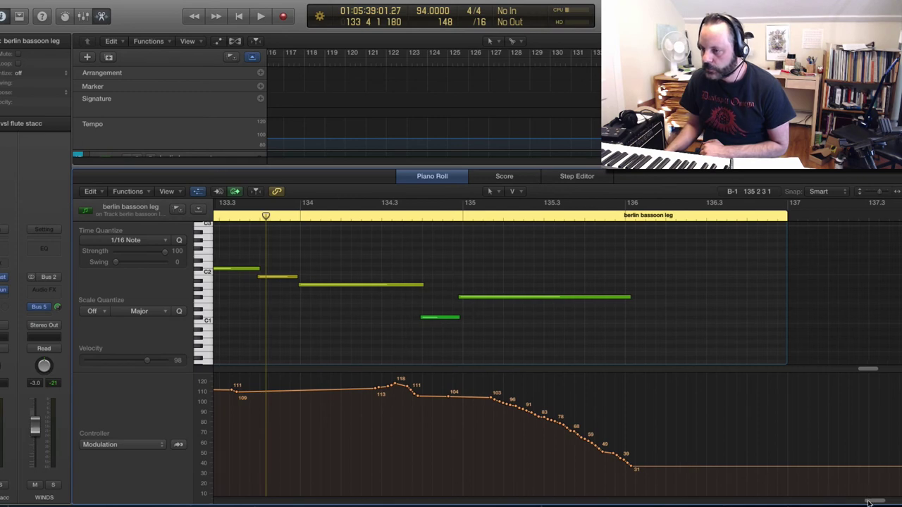
left_click_drag(869, 500, 860, 503)
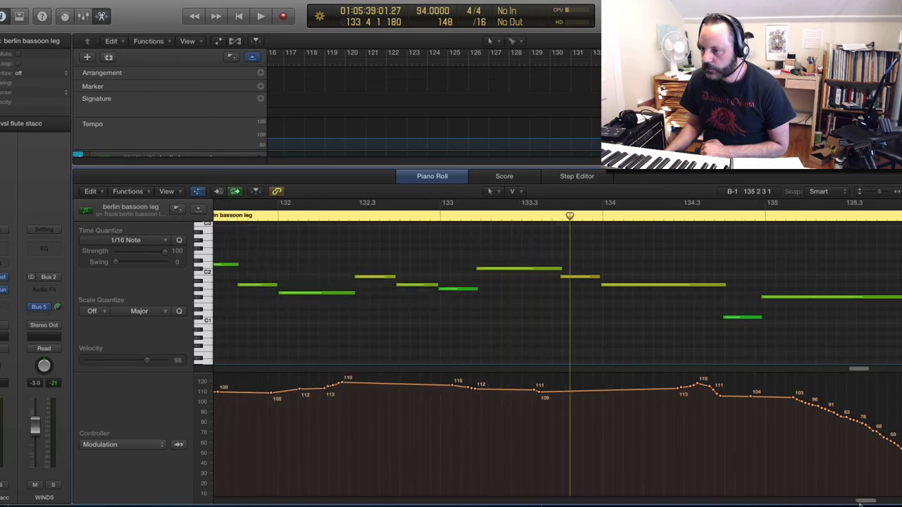
left_click(351, 216)
key("space")
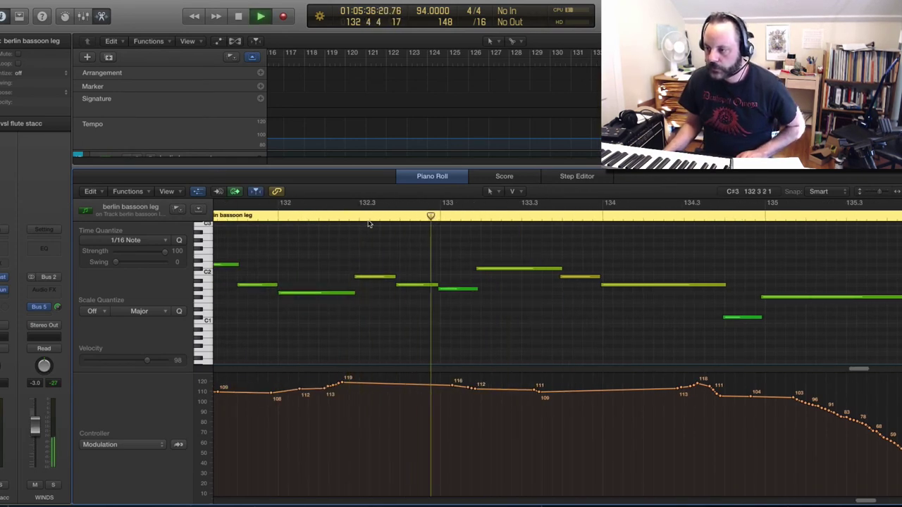
key("space")
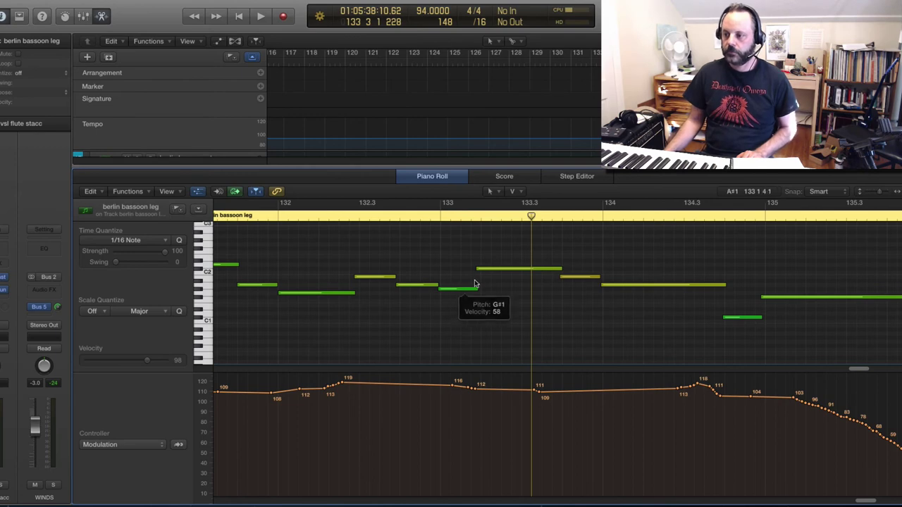
- Lower the long note at bar 133, beat 2 of the berlin bassoon leg region to B1 and play the change
left_click_drag(481, 273, 478, 281)
left_click(422, 221)
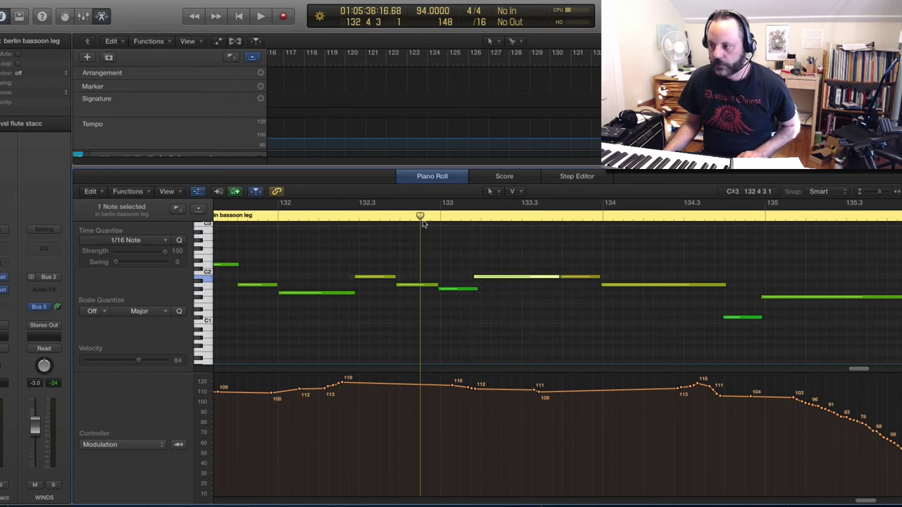
key("space")
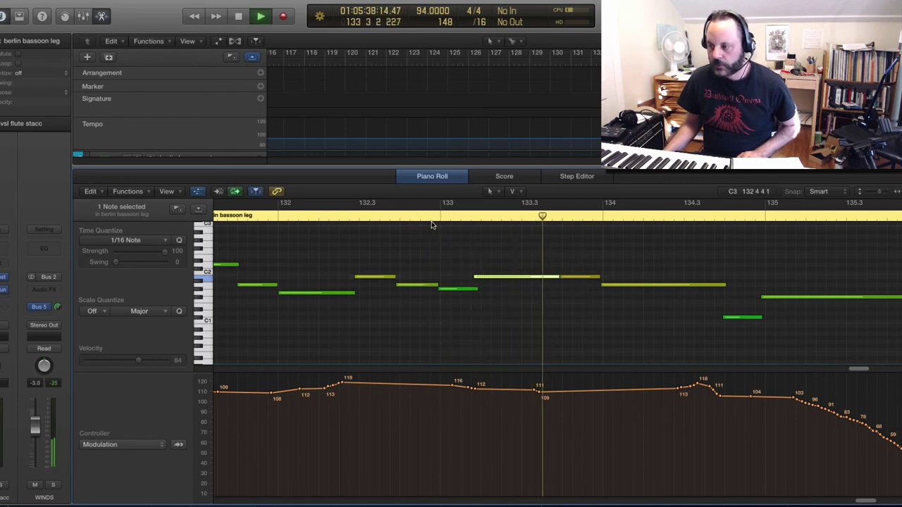
key("space")
- Delete the short note at bar 133, beat 4 and lengthen the preceding B1 note to bar 134, then close the note editor
left_click(583, 277)
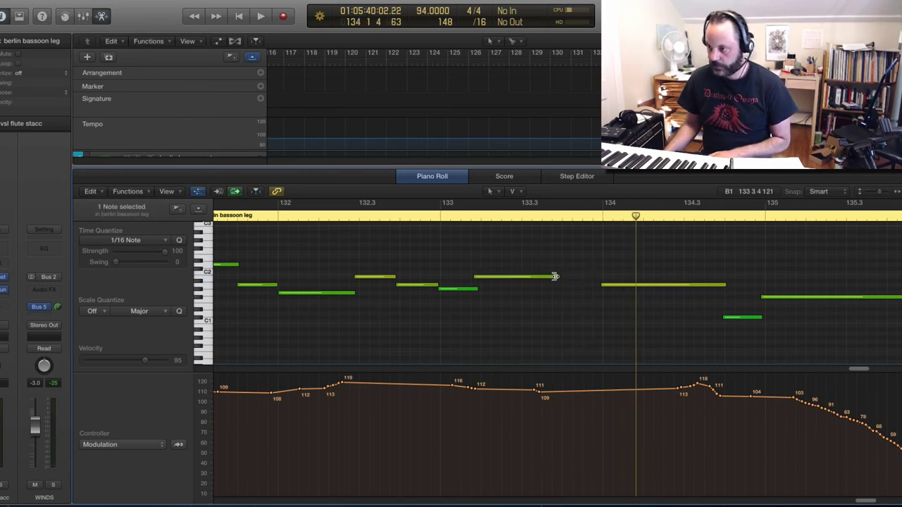
left_click_drag(557, 276, 596, 282)
key("p")
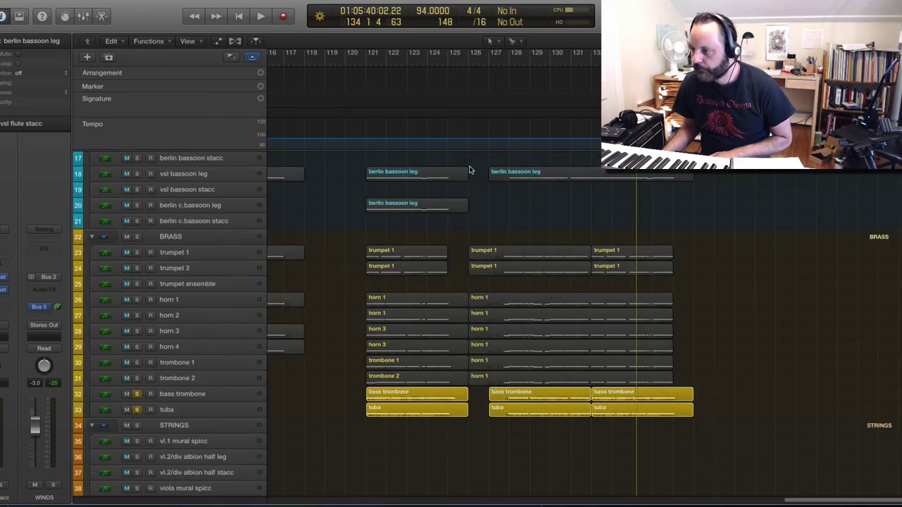
- In the matching vsl bassoon leg region, delete the short note at bar 133, beat 4 and extend the long note, lowered to B1, to bar 134
scroll(595, 307, "up", 5)
double_click(600, 328)
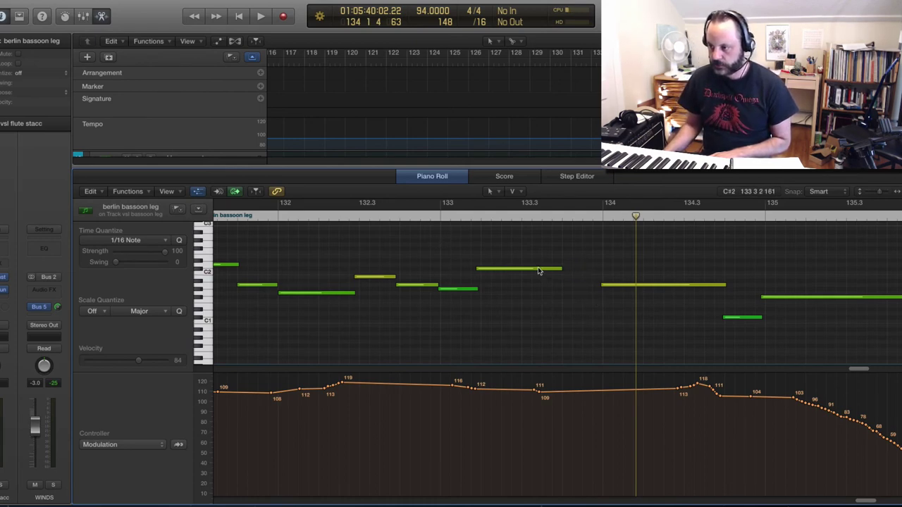
left_click_drag(539, 271, 601, 278)
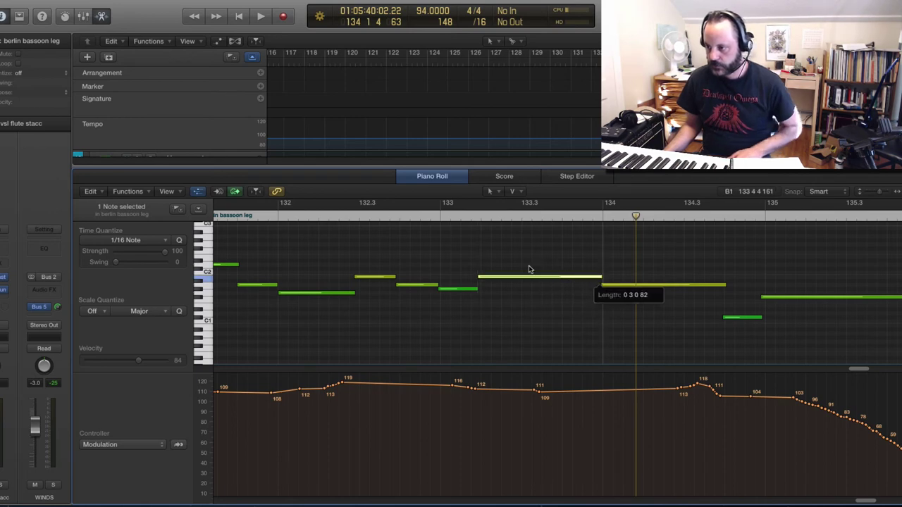
- Close the note editor, add vsl bassoon leg to the solos and play both edited bassoon parts with the low brass from bar 132
left_click(422, 202)
key("space")
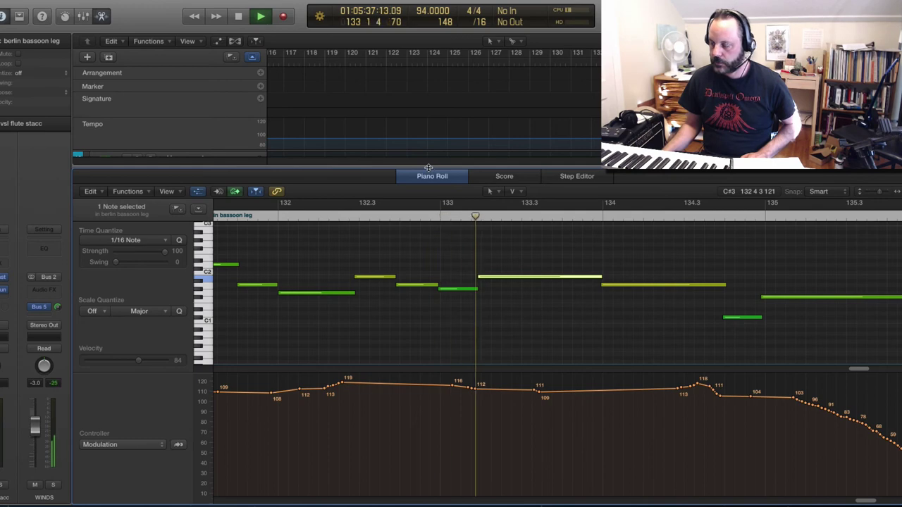
key("e")
scroll(493, 243, "up", 5)
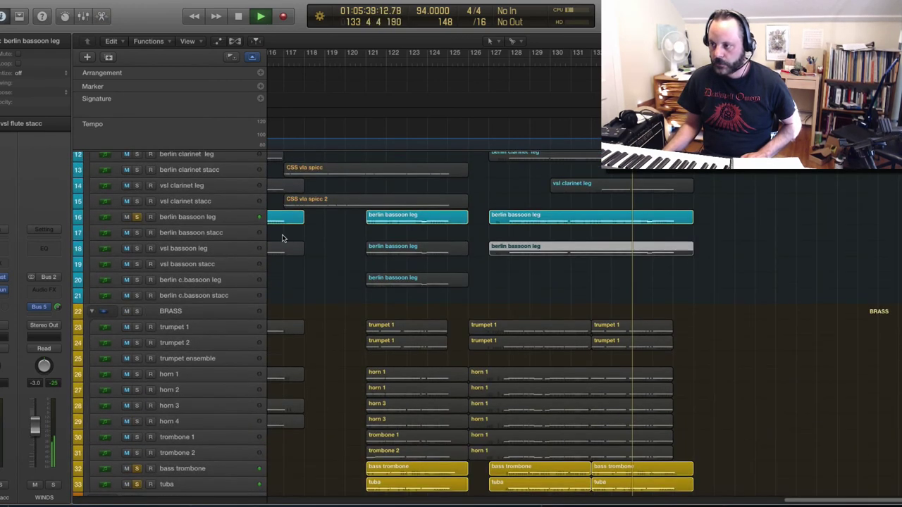
left_click(136, 248)
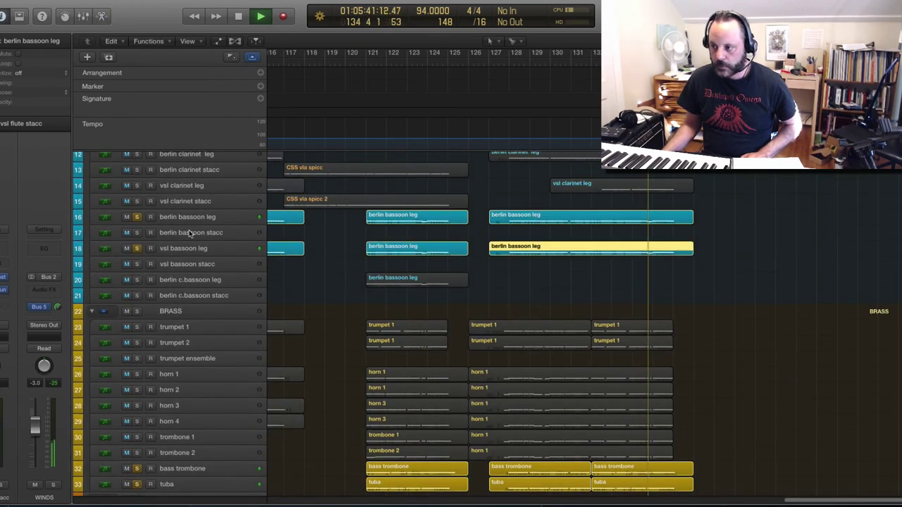
double_click(591, 68)
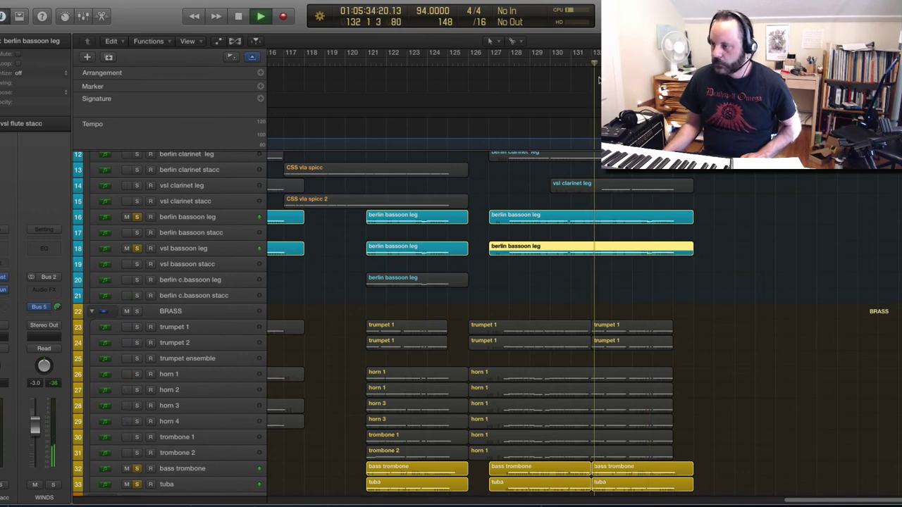
- Clear the solos on vsl bassoon leg, berlin bassoon leg, bass trombone and tuba, and stop playback
left_click(137, 249)
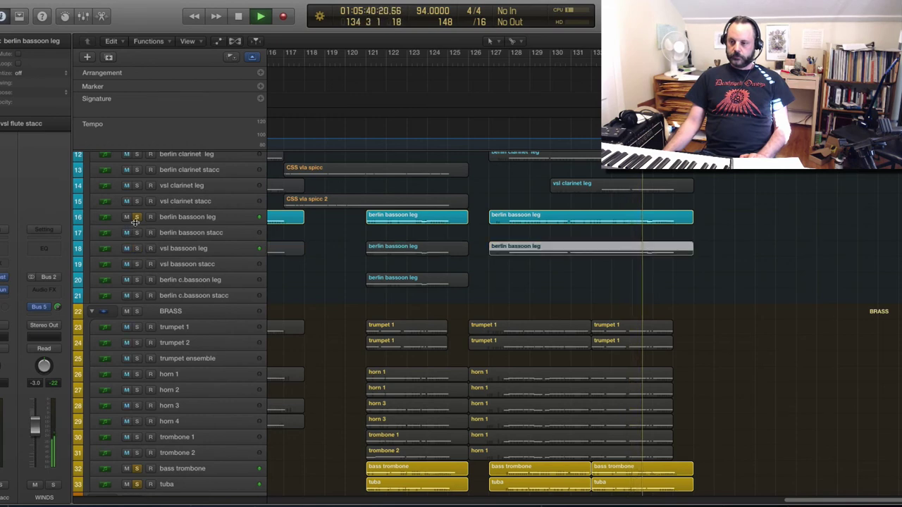
left_click(137, 217)
scroll(236, 235, "down", 5)
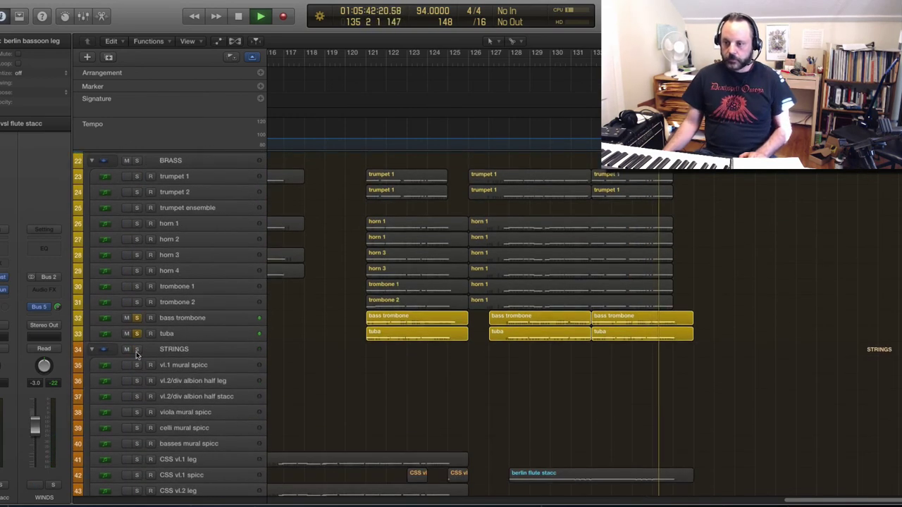
left_click(136, 318)
left_click(136, 333)
key("space")
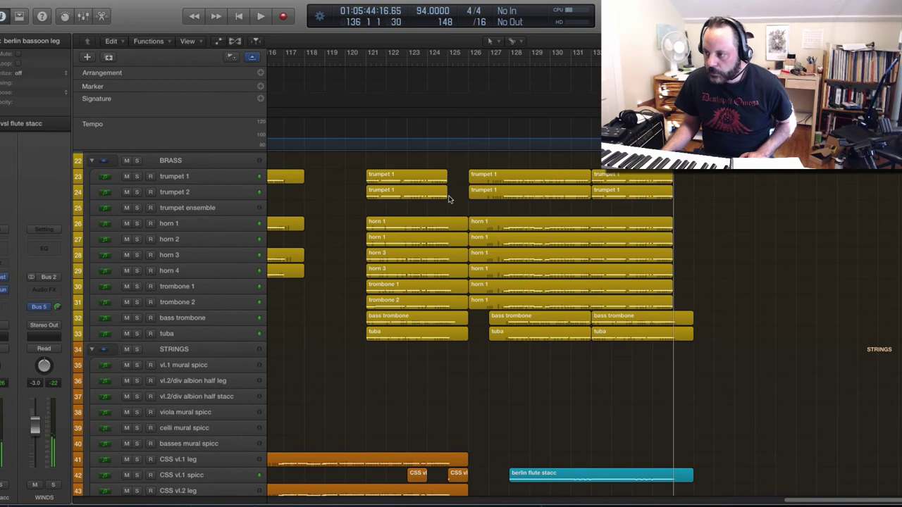
- Play the full orchestration from the middle of bar 126 through bar 135 to check the strings, brass and low parts together
scroll(458, 252, "down", 10)
scroll(457, 252, "up", 5)
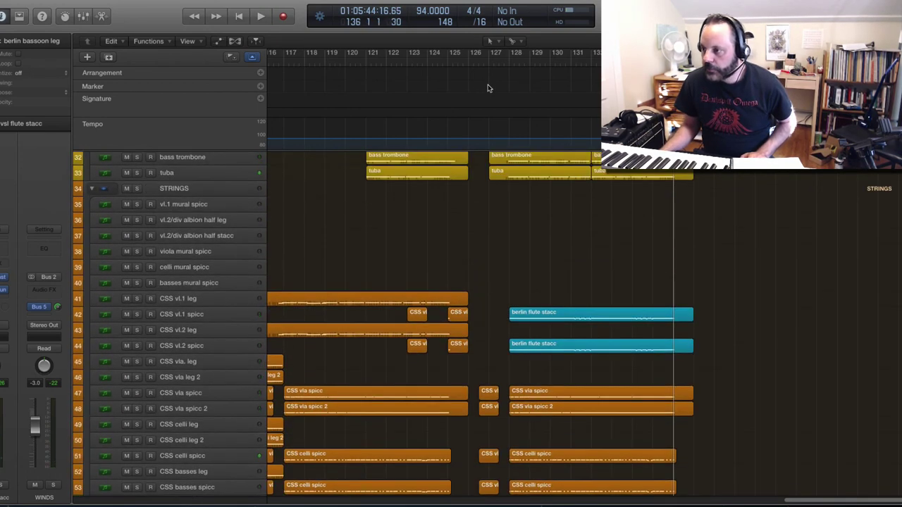
left_click(479, 64)
key("space")
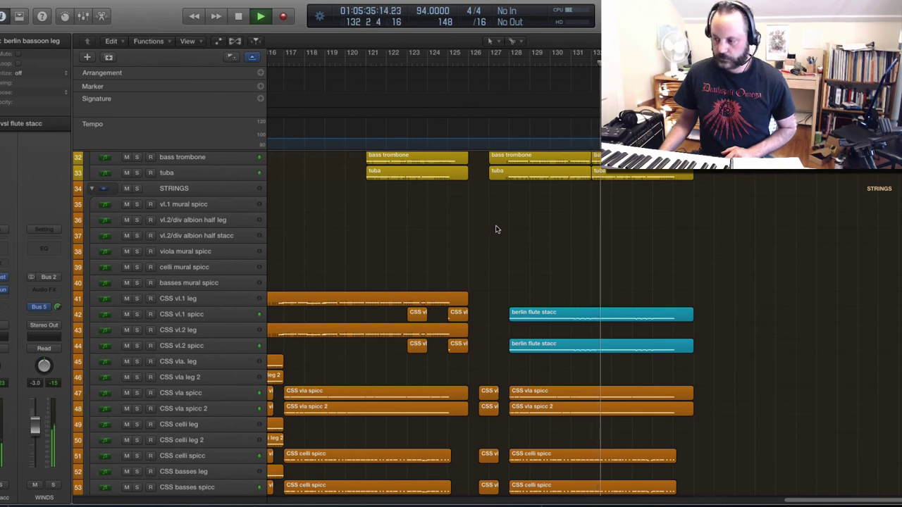
scroll(496, 229, "up", 1)
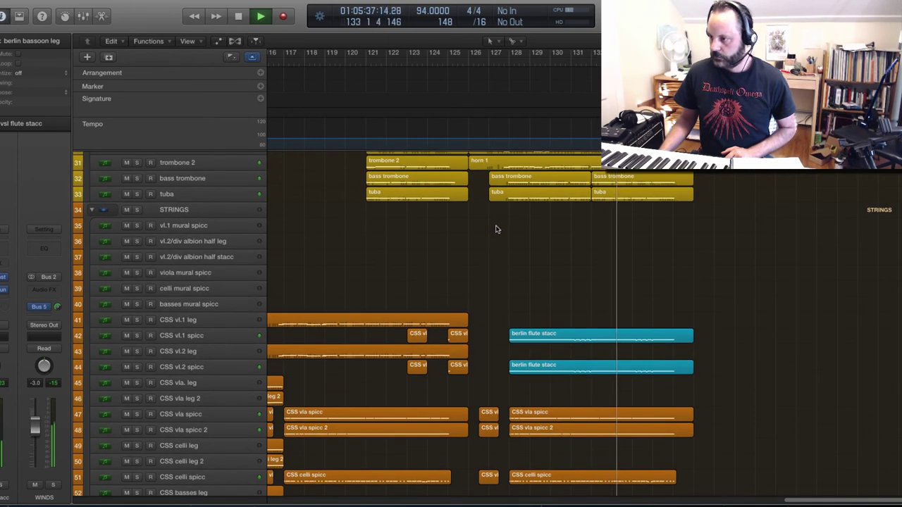
scroll(495, 229, "up", 4)
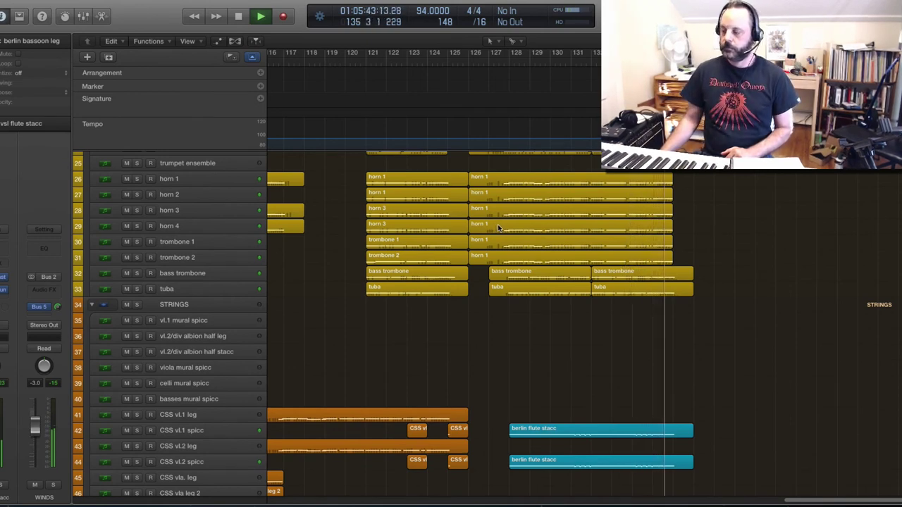
key("space")
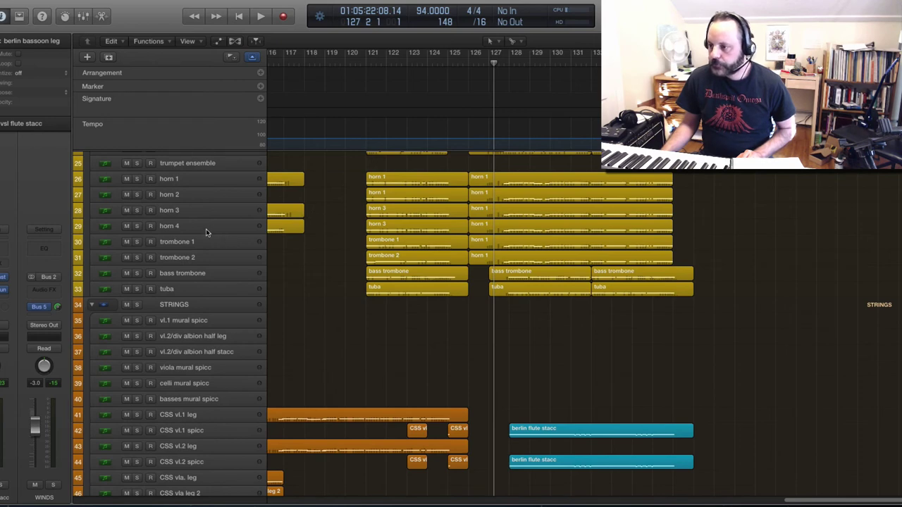
- Compare the passage from bar 127 with horn 3 and horn 4 muted and unmuted during playback
left_click(127, 226)
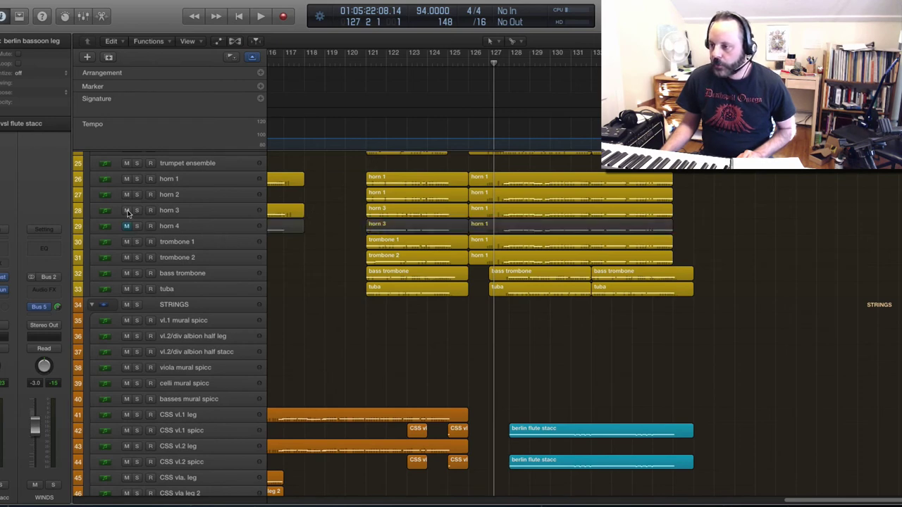
left_click(127, 211)
key("space")
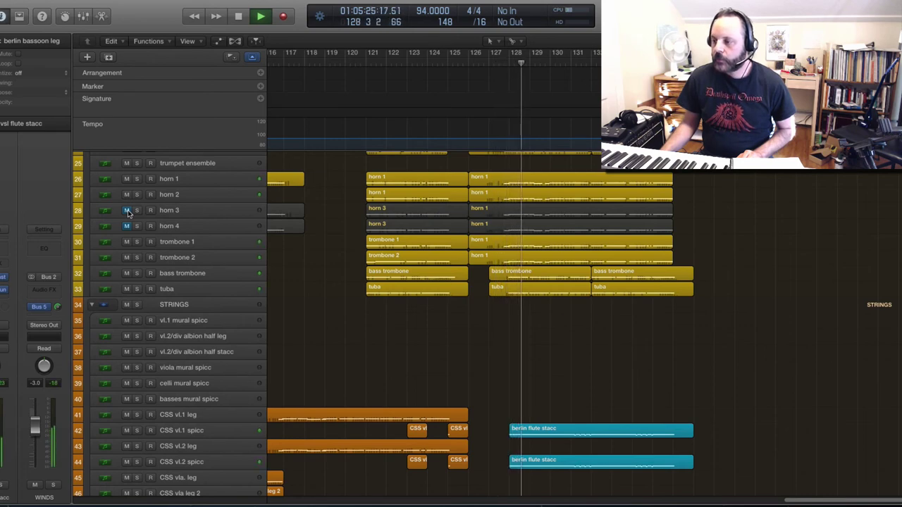
left_click(127, 210)
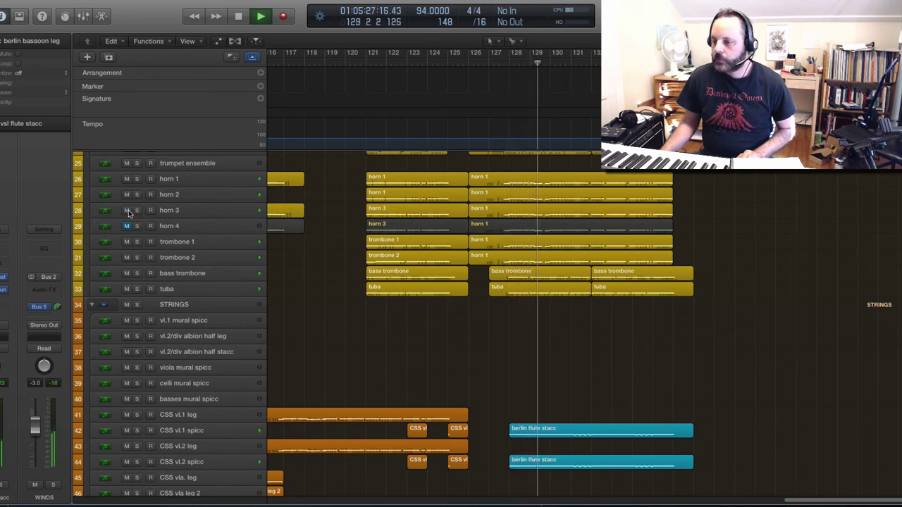
left_click(128, 226)
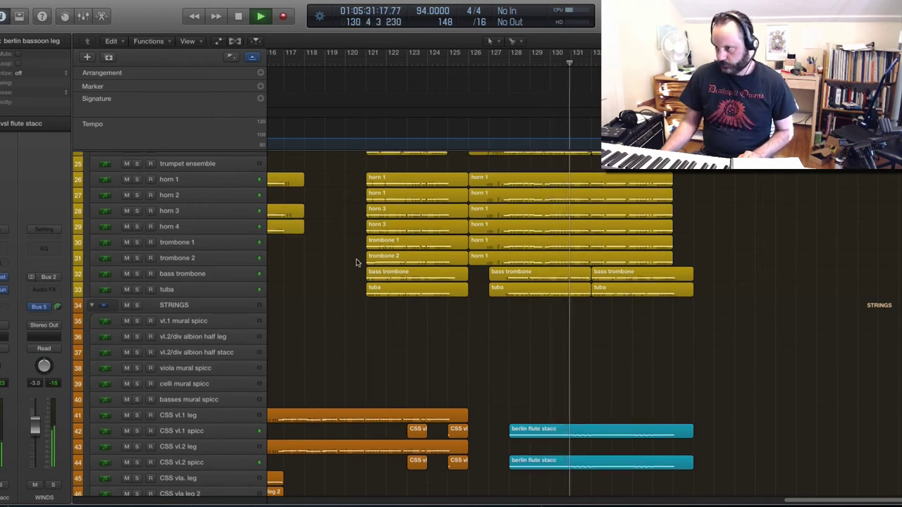
scroll(355, 258, "up", 10)
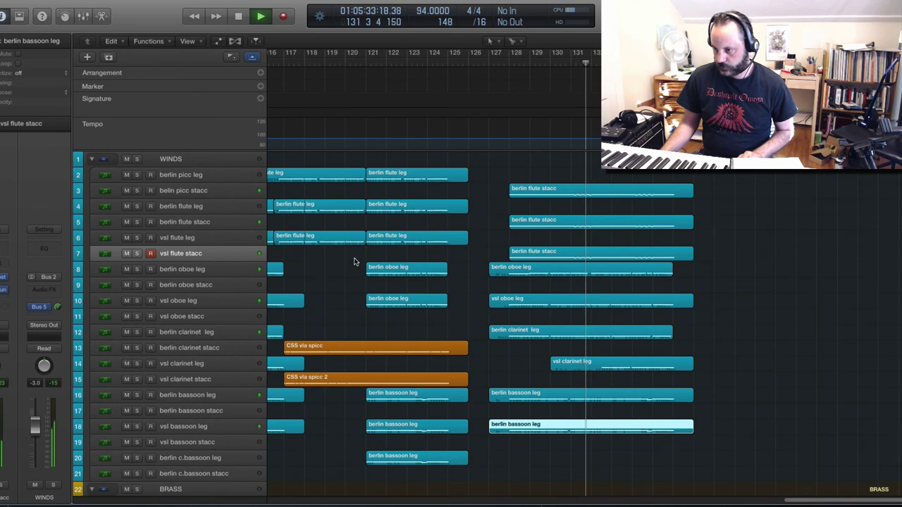
- Play the passage through to bar 136 while checking the string and percussion tracks
scroll(355, 262, "down", 6)
scroll(354, 262, "down", 12)
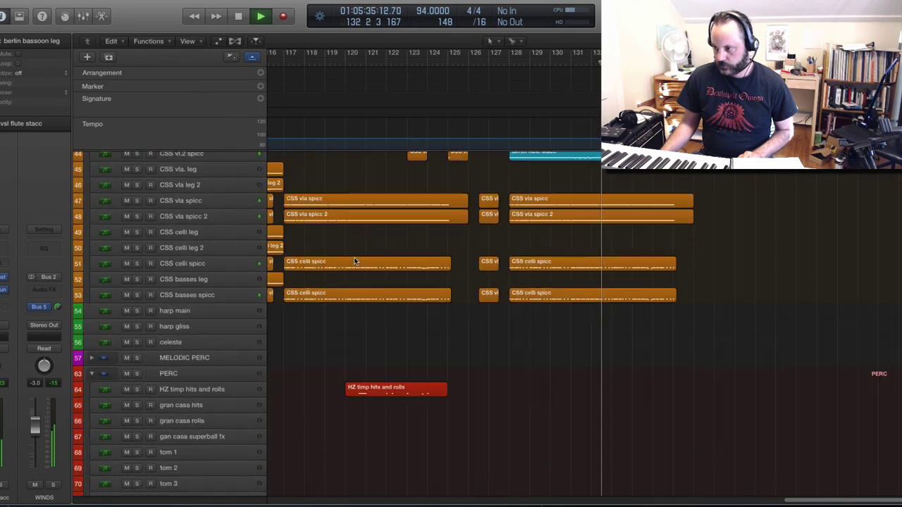
scroll(354, 262, "up", 4)
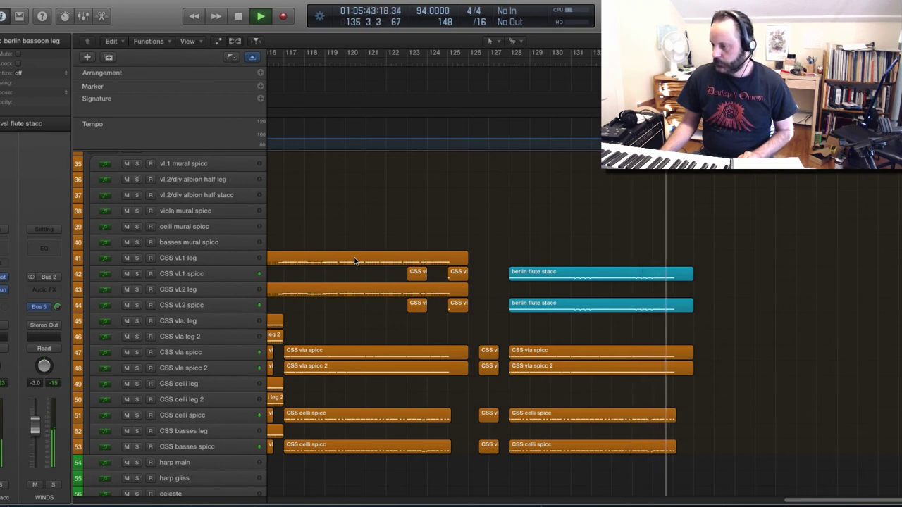
scroll(354, 262, "down", 4)
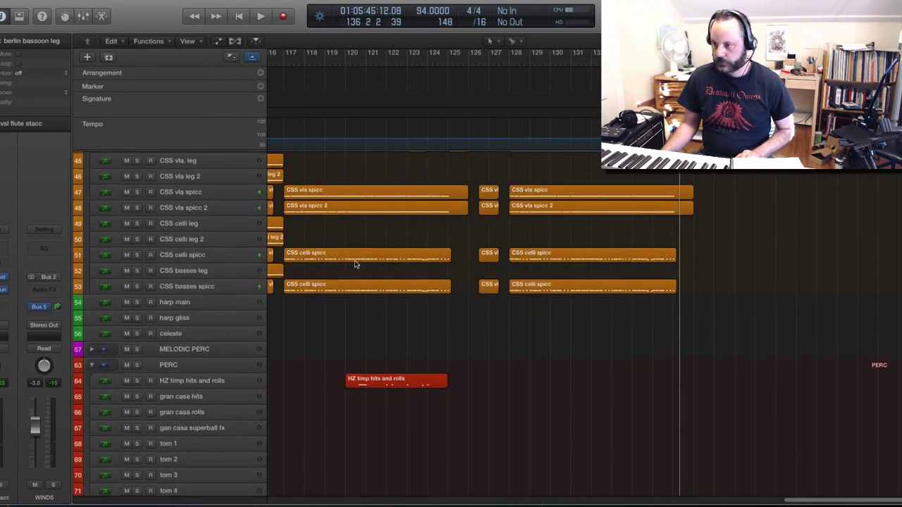
- Play CSS celli spicc and CSS basses spicc on their own from bar 128, and clear both solos once playback is stopped
left_click(484, 65)
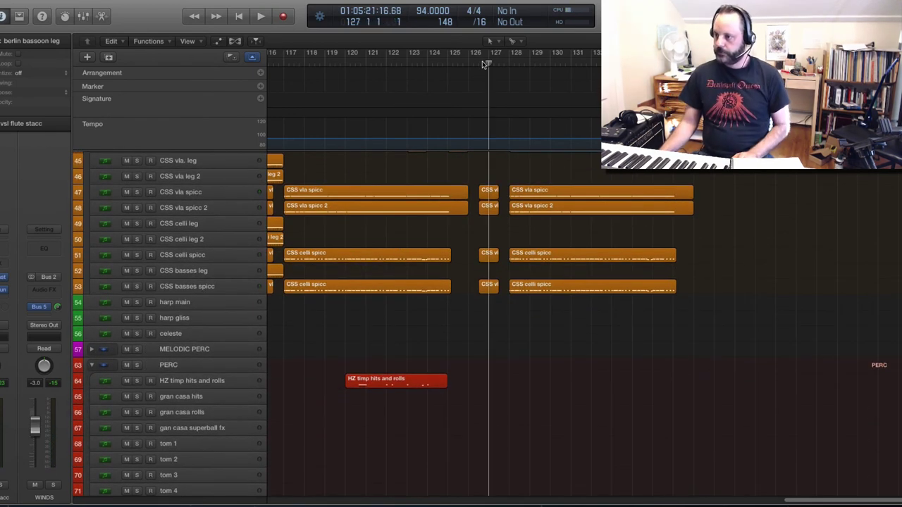
left_click(479, 62)
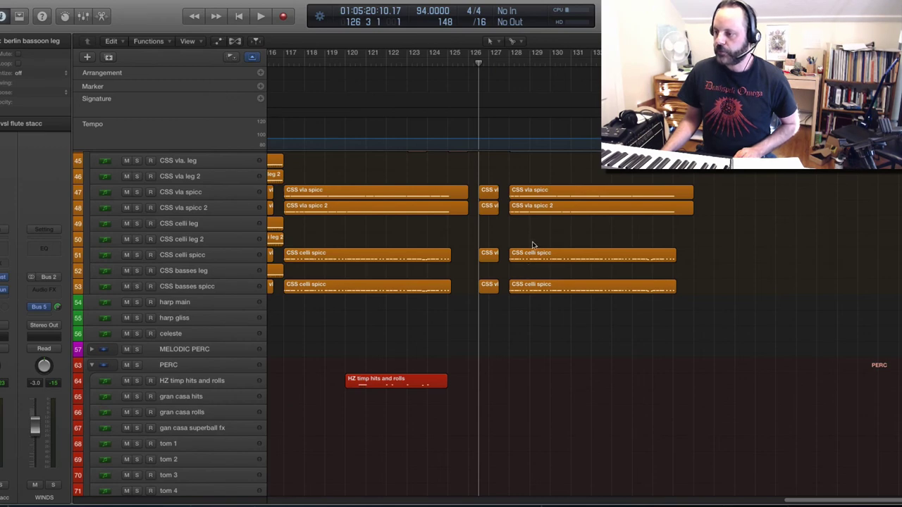
left_click(505, 63)
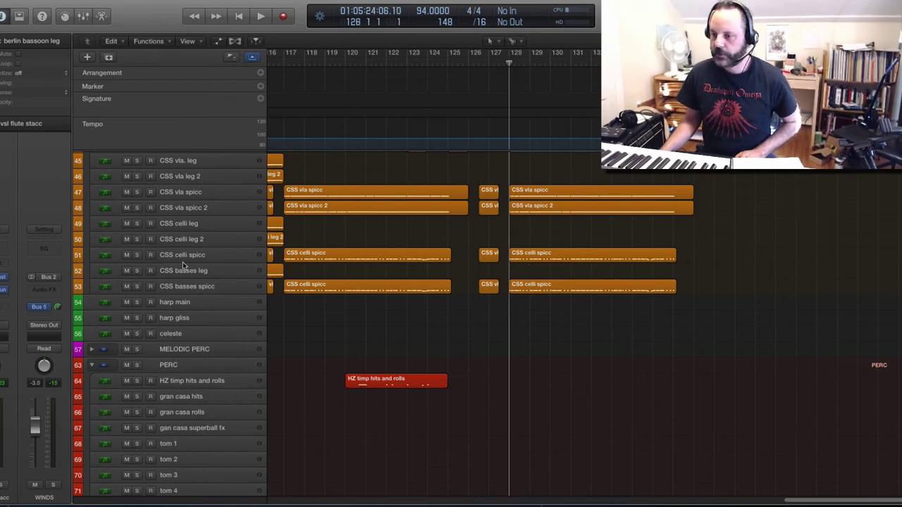
left_click(137, 255)
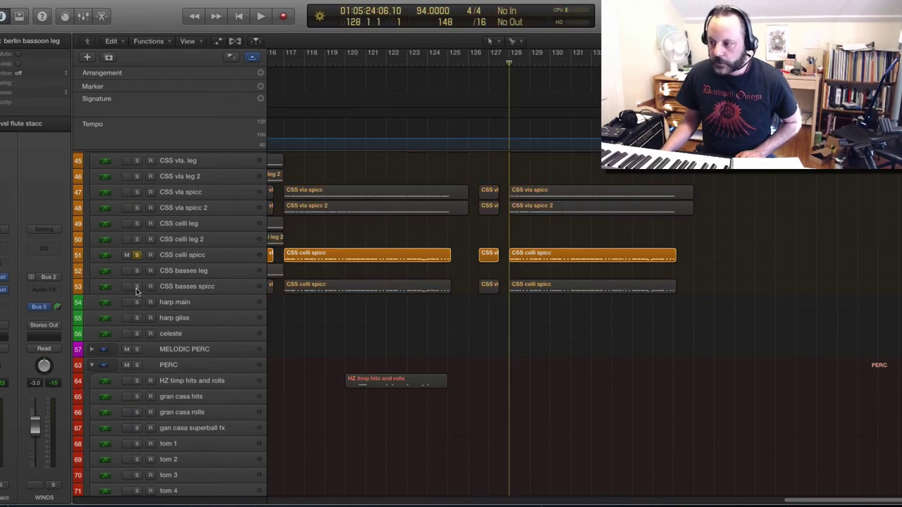
left_click(137, 287)
key("space")
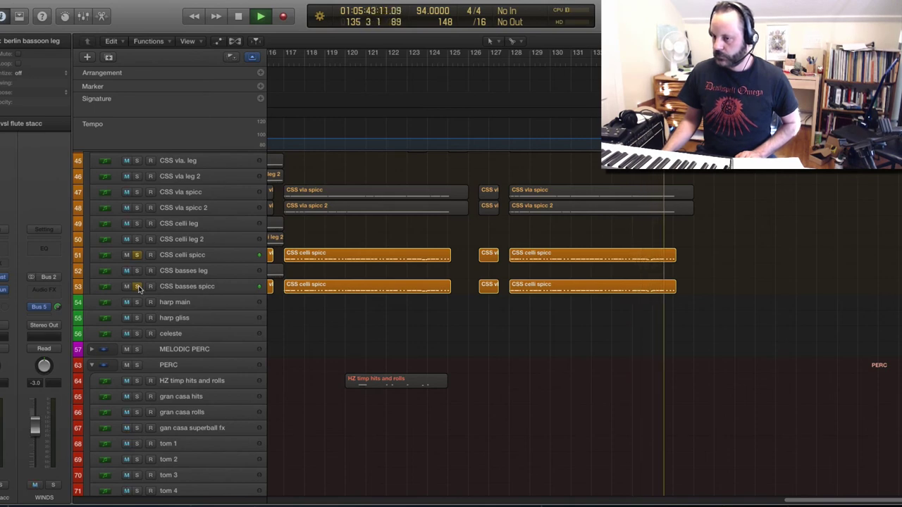
key("space")
left_click(138, 287)
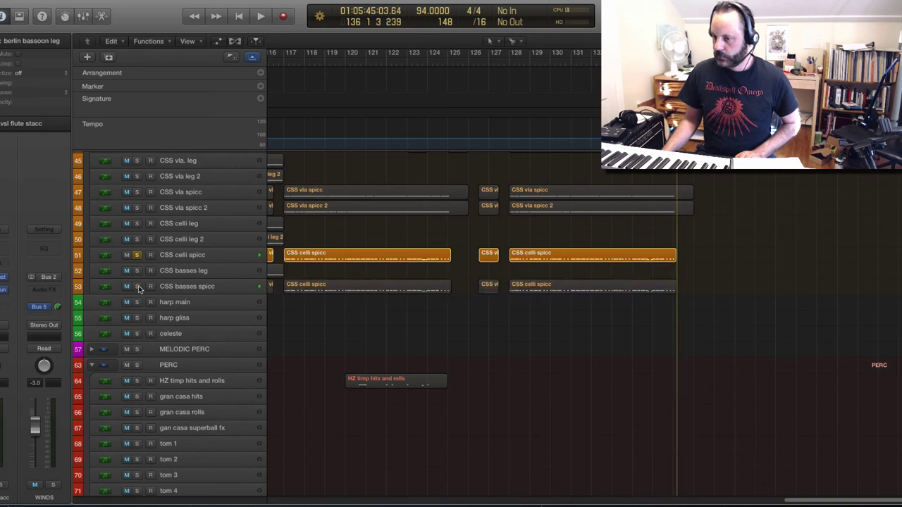
left_click(137, 256)
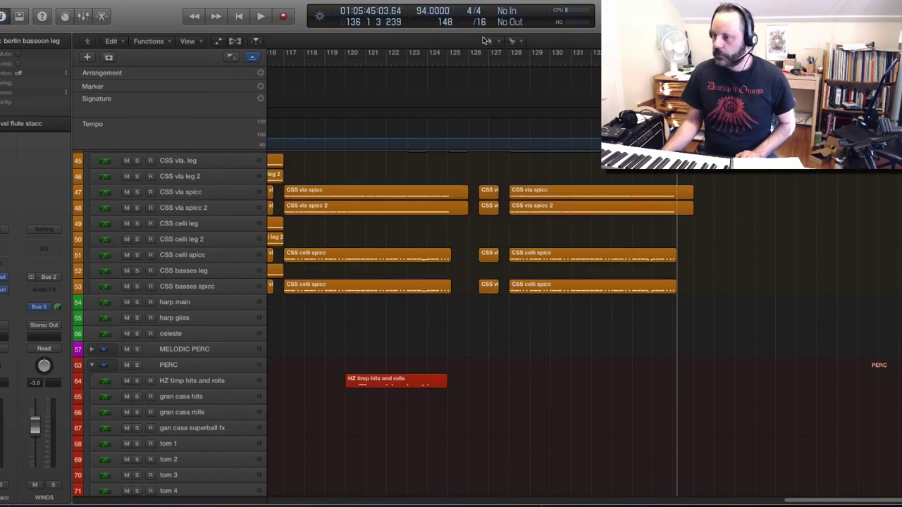
- Play the full orchestration from the middle of bar 126 while examining the string and percussion tracks
left_click(481, 64)
key("space")
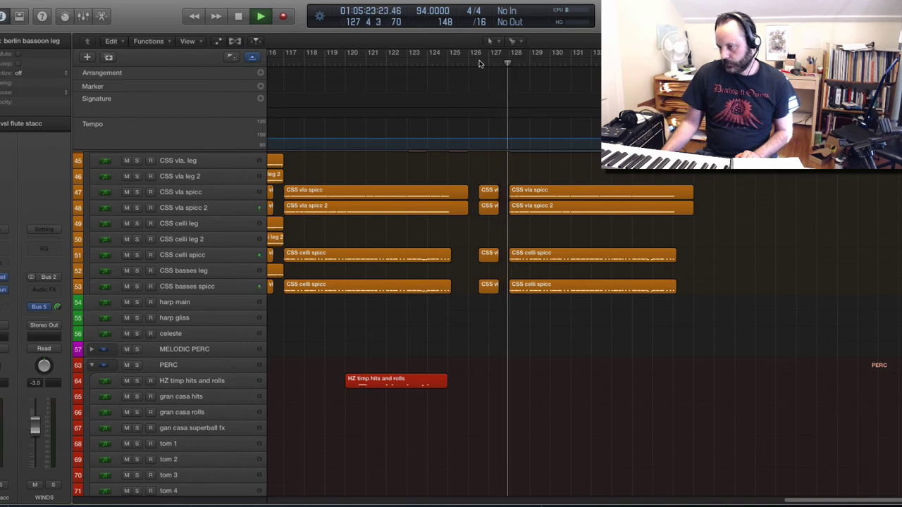
scroll(318, 199, "down", 1)
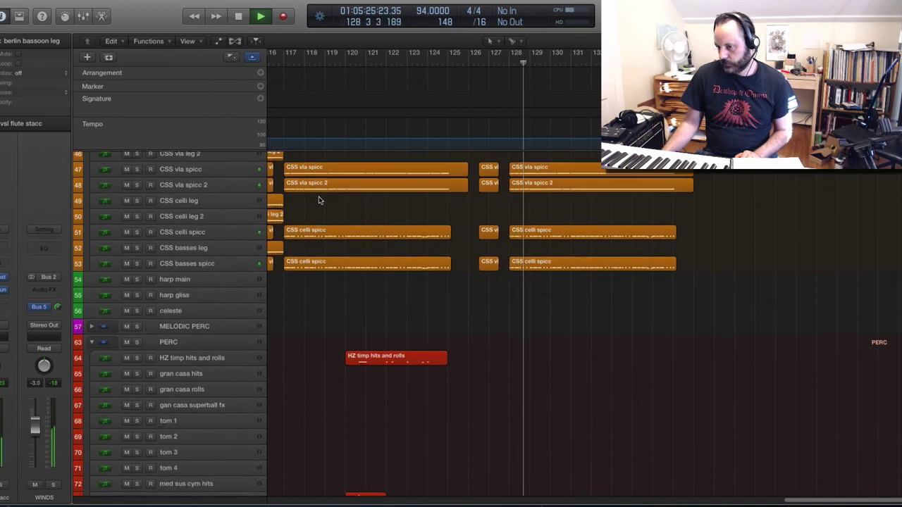
scroll(319, 201, "down", 1)
scroll(318, 200, "down", 2)
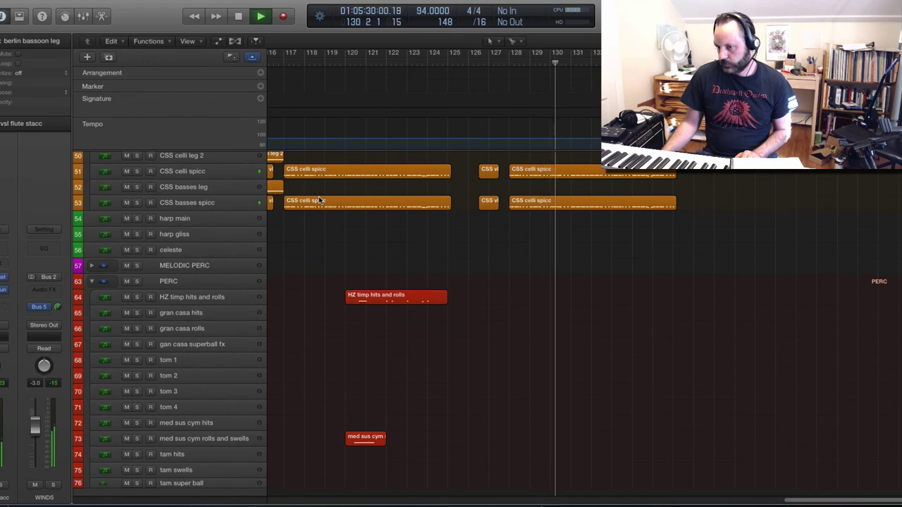
scroll(319, 199, "up", 3)
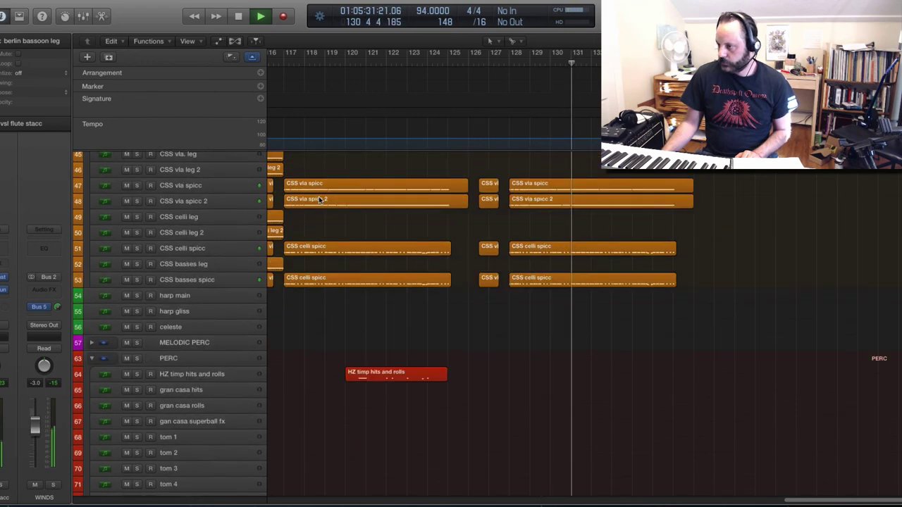
scroll(318, 199, "up", 2)
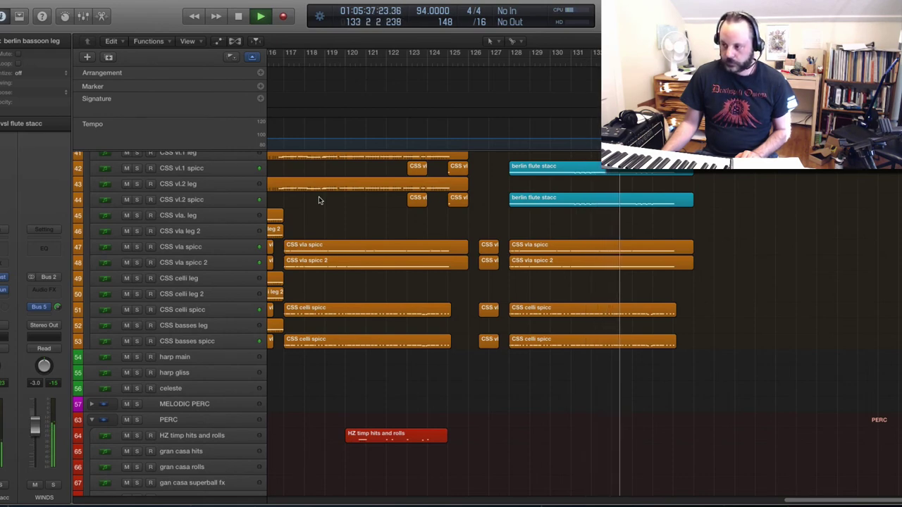
scroll(319, 199, "down", 1)
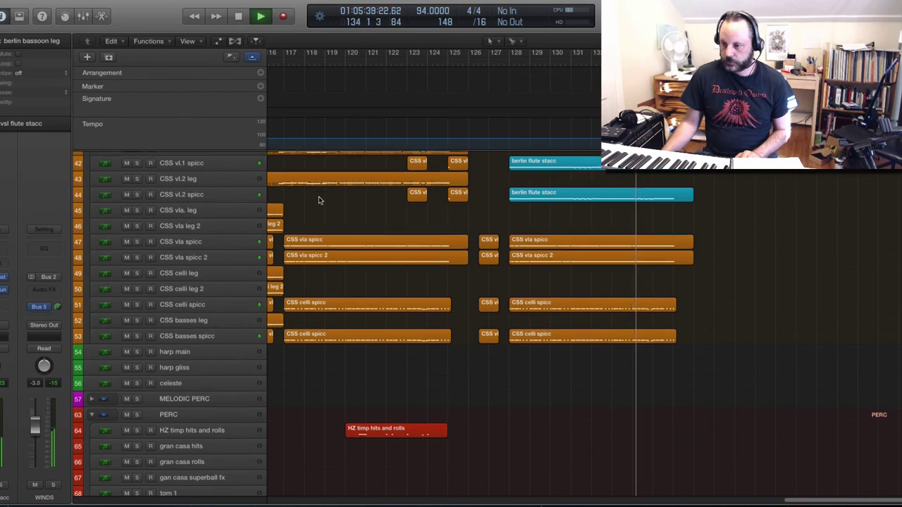
scroll(318, 199, "down", 3)
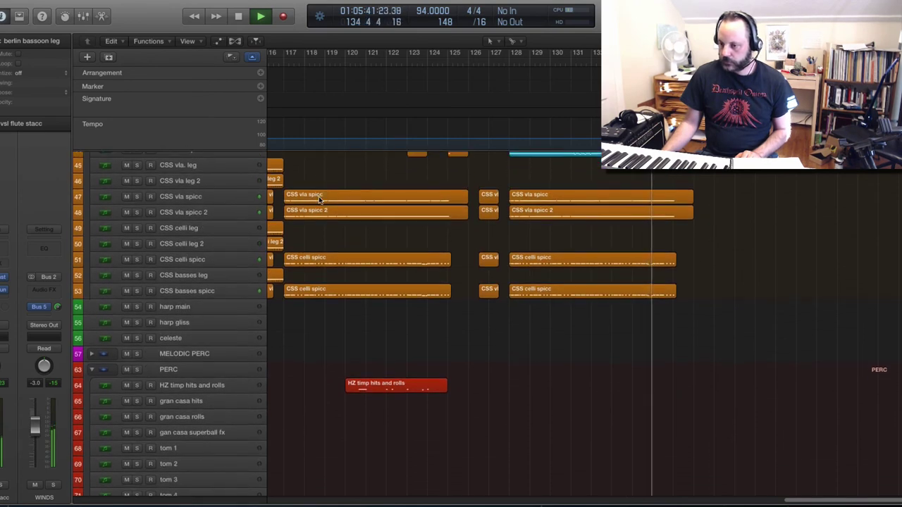
scroll(318, 200, "down", 1)
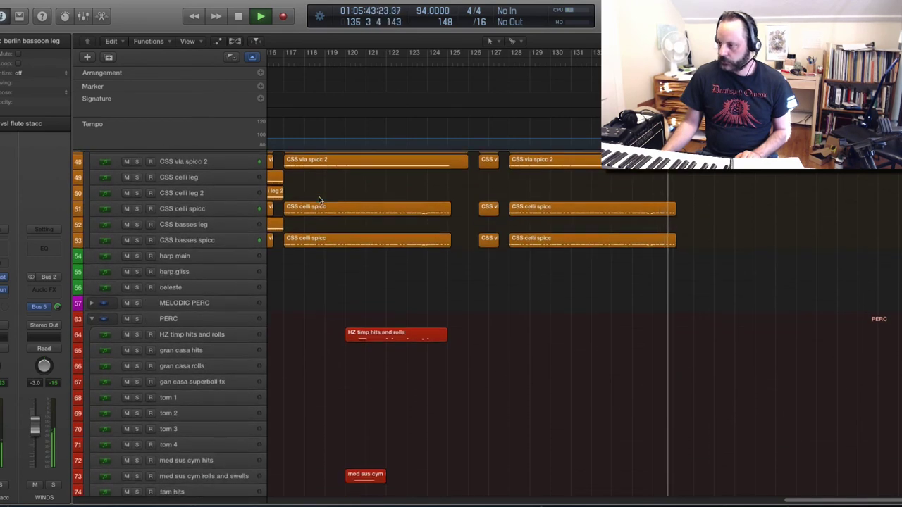
- Rehearse a snare drum pattern with the full mix, and again from mid-bar 126 with CSS basses spicc, CSS celli spicc and snare drum soloed
key("space")
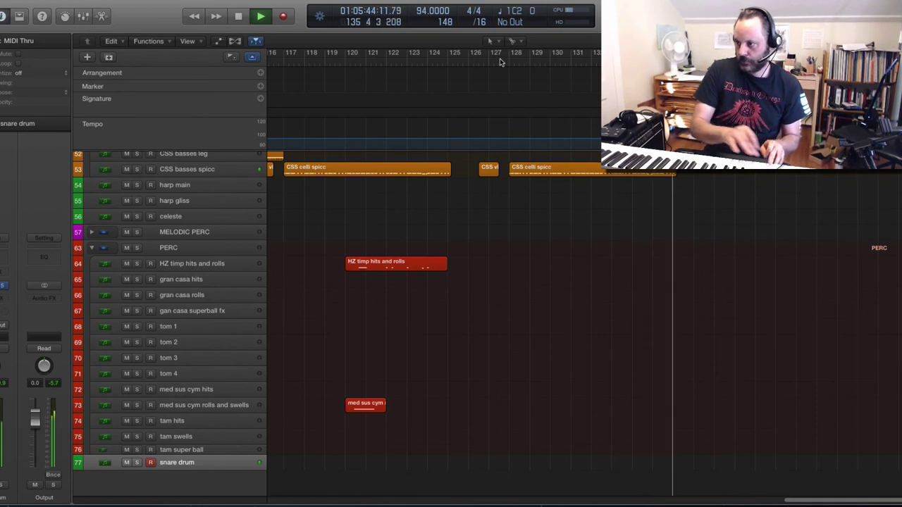
key("space")
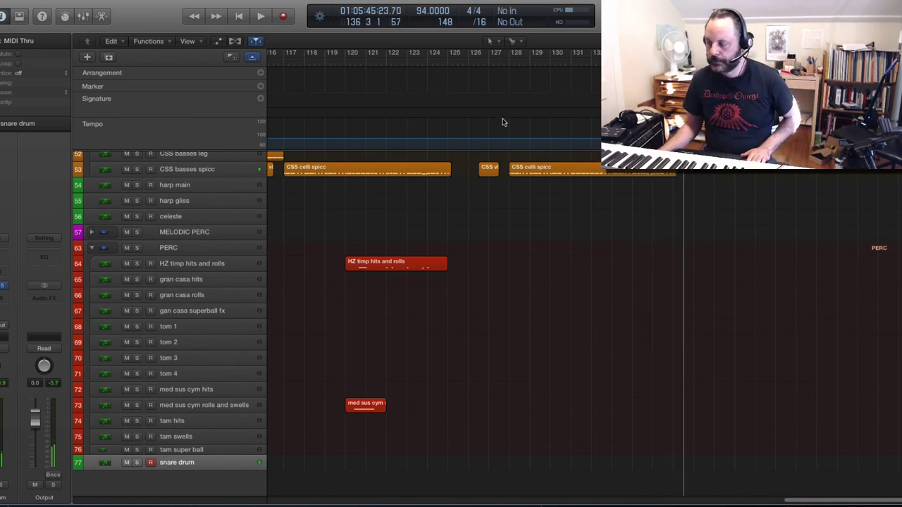
left_click(477, 64)
scroll(243, 224, "up", 4)
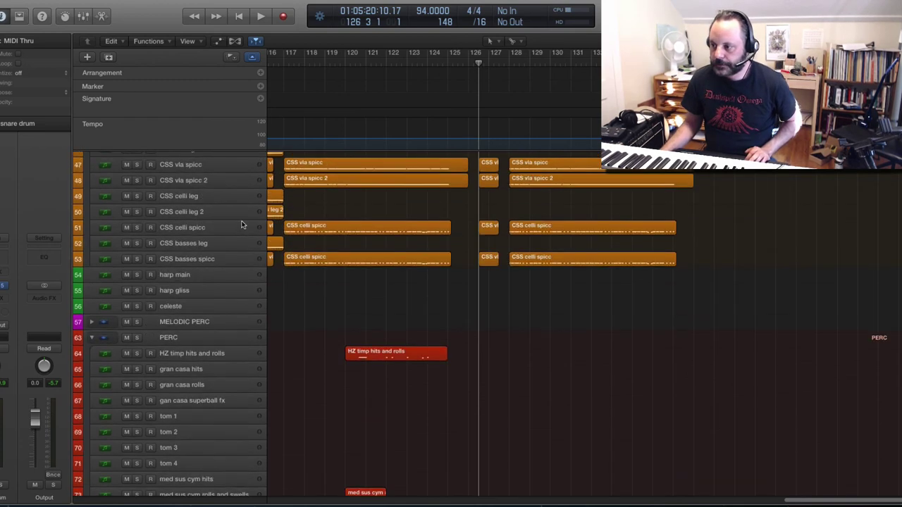
left_click(137, 260)
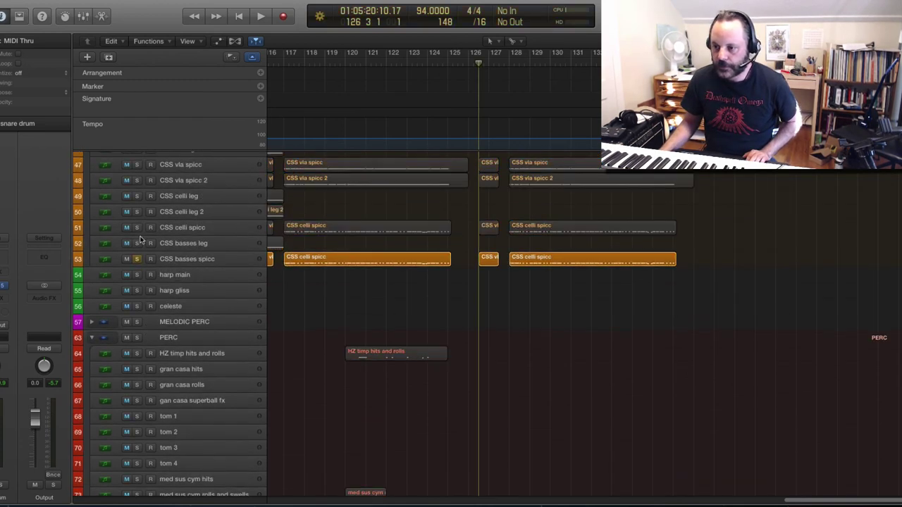
left_click(137, 228)
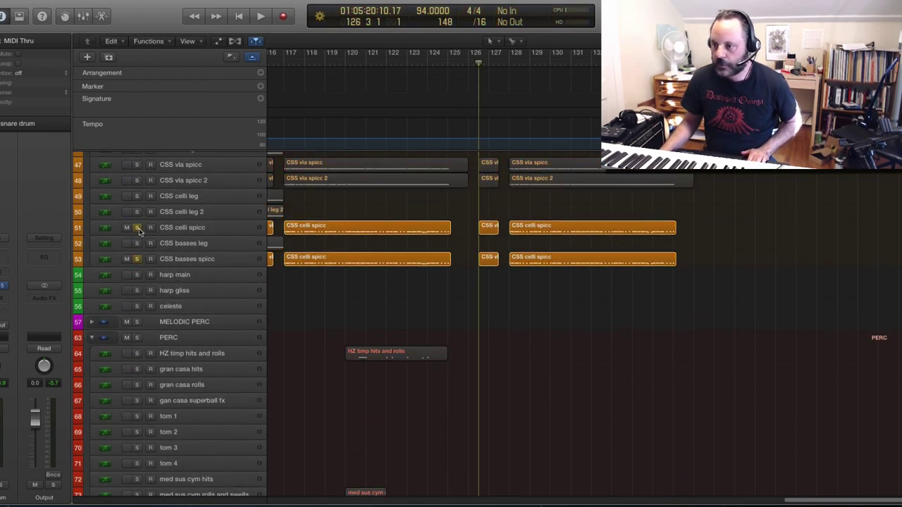
key("space")
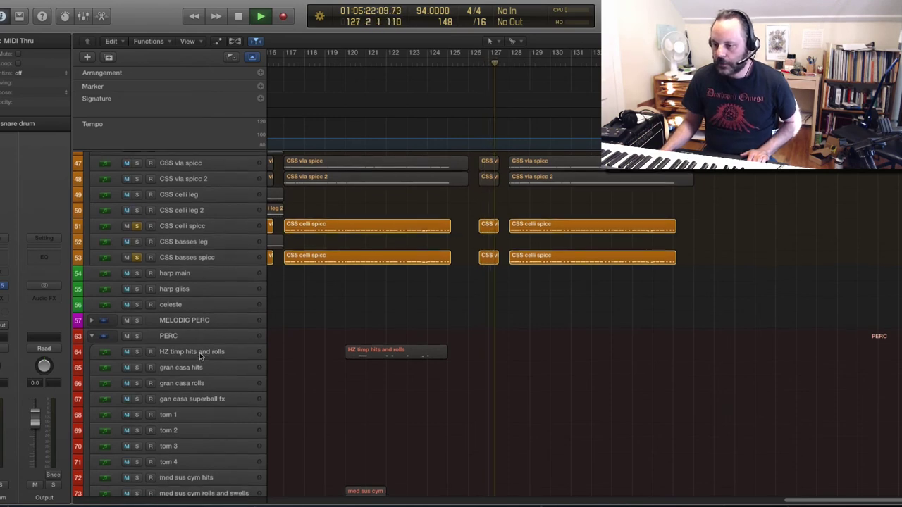
scroll(197, 355, "down", 4)
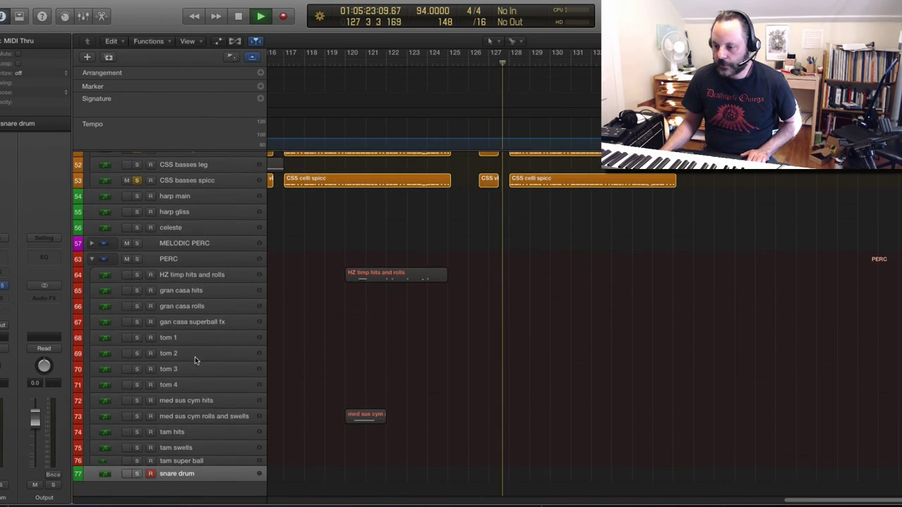
left_click(137, 474)
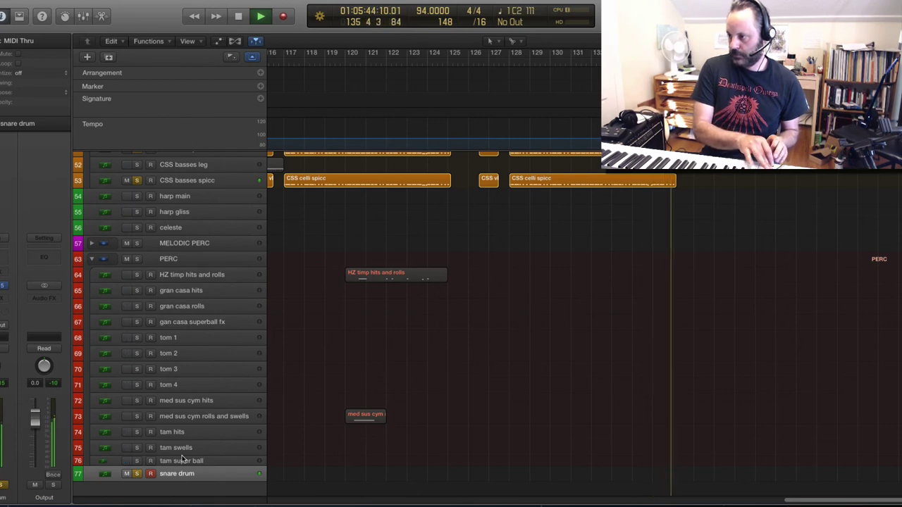
key("space")
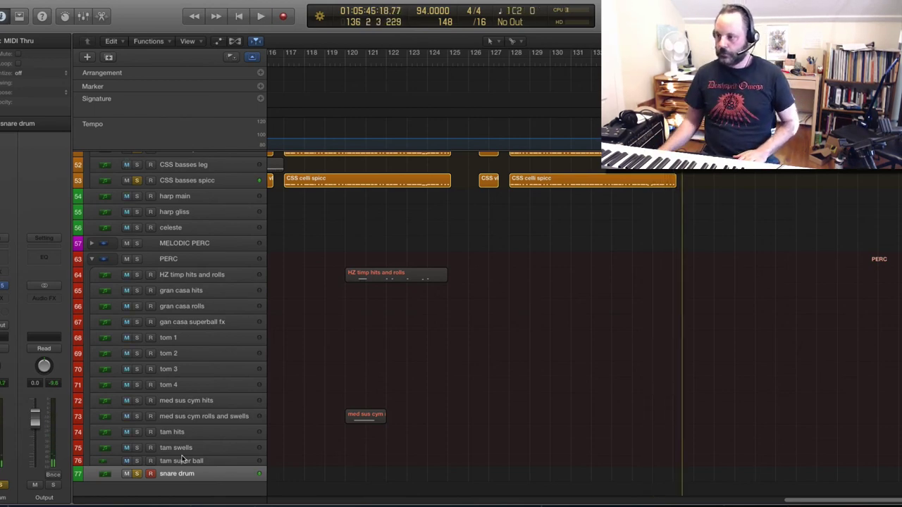
left_click(479, 65)
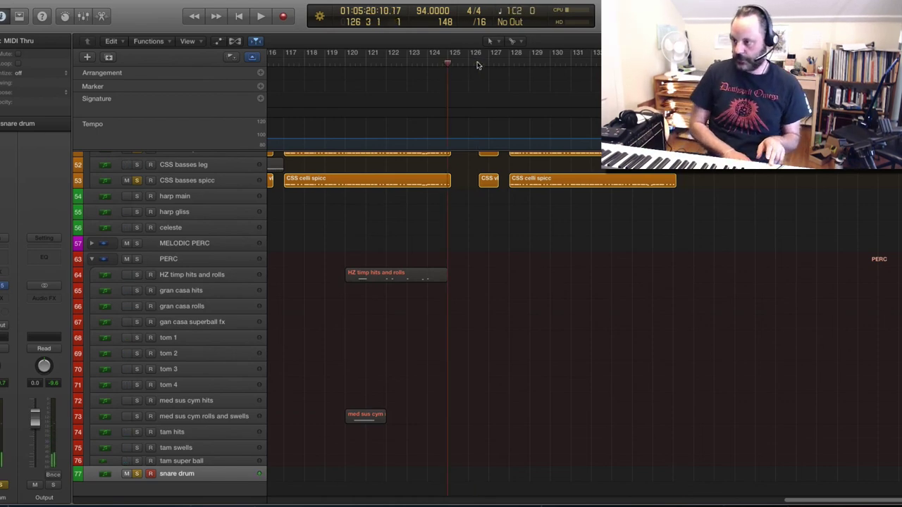
key("r")
key("space")
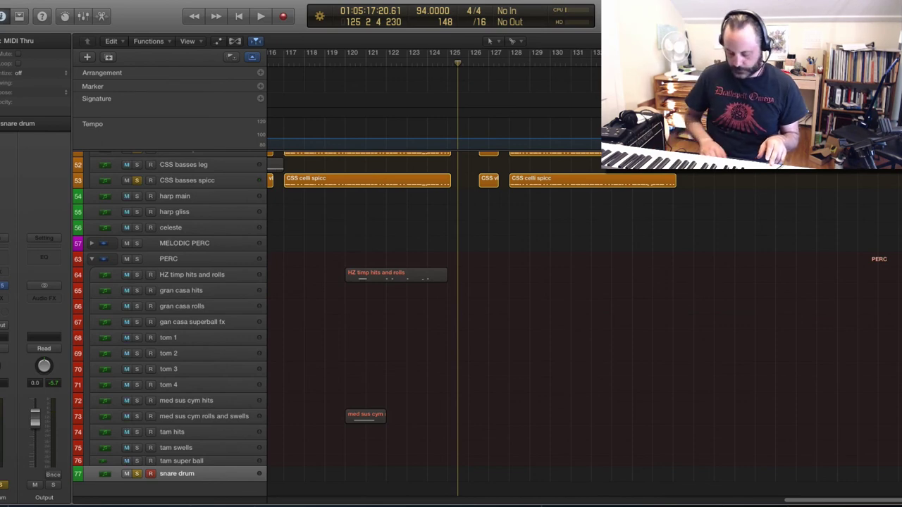
- Record a snare drum part on the snare drum track from bar 128 to bar 136, against the soloed celli and basses
left_click(493, 63)
key("r")
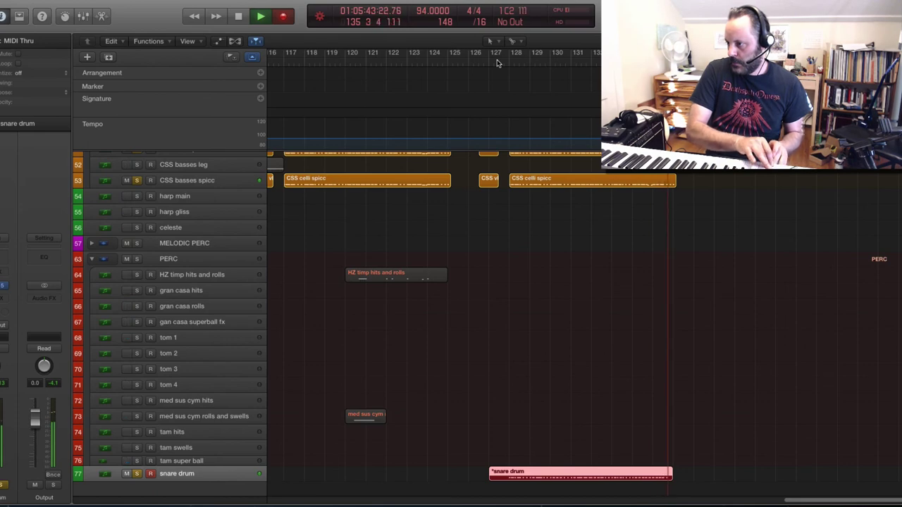
key("space")
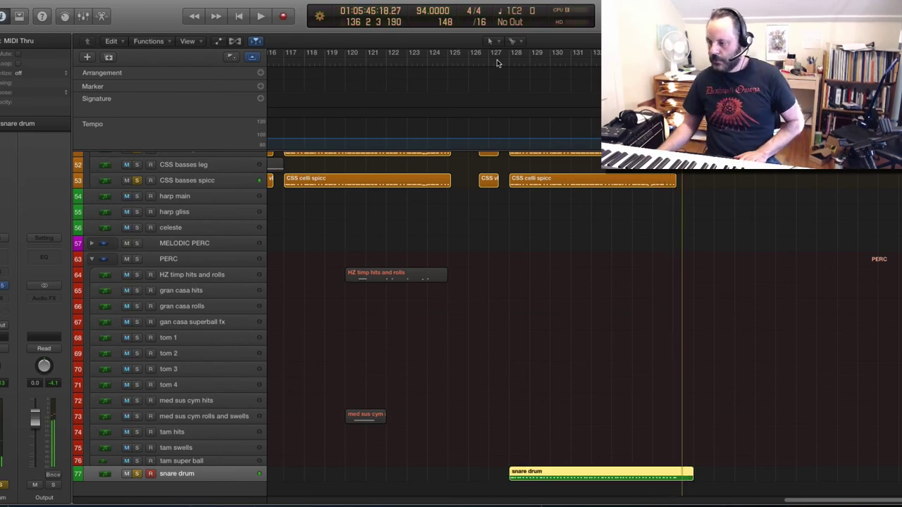
- Quantize all notes of the recorded snare drum region to 1/8 Triplet (1/12)
left_click_drag(494, 438, 619, 484)
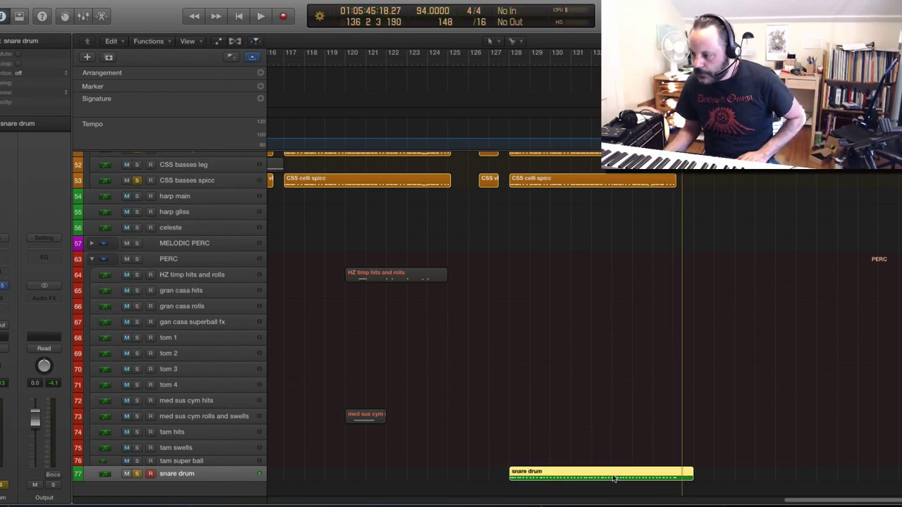
double_click(613, 478)
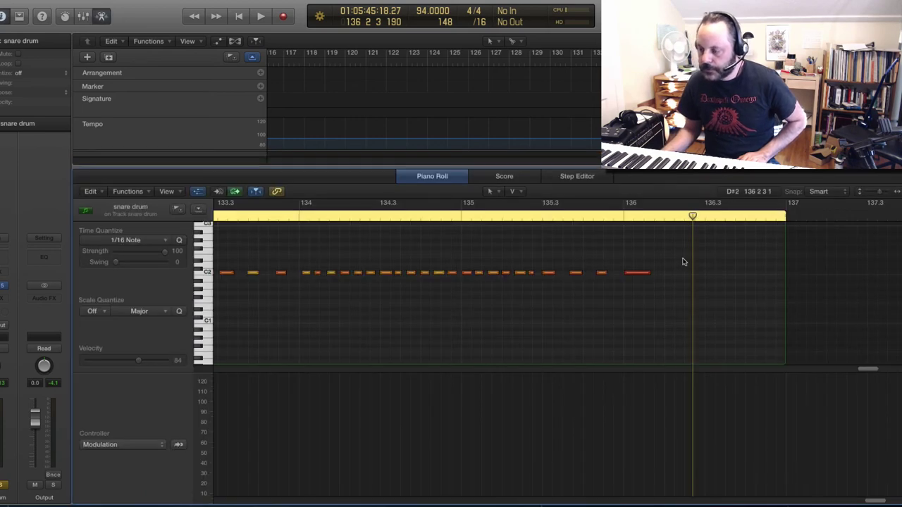
key("super+a")
scroll(423, 282, "left", 10)
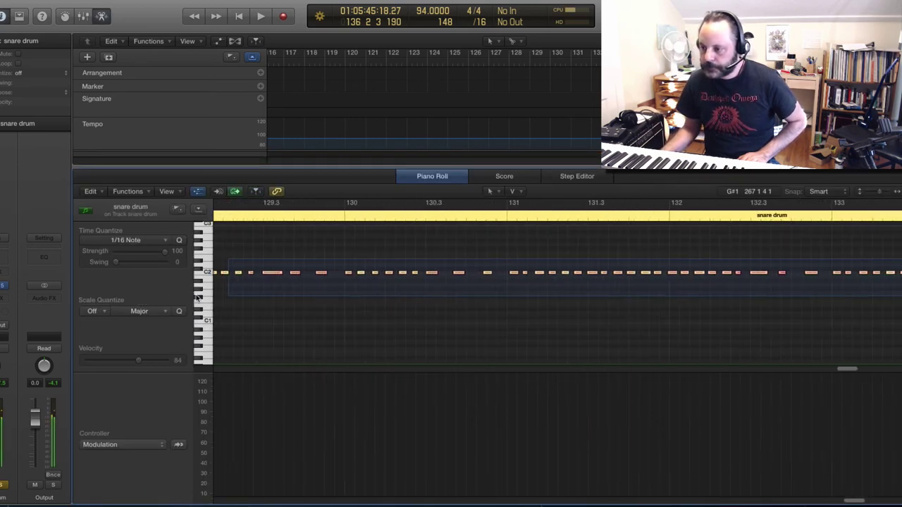
scroll(260, 298, "left", 4)
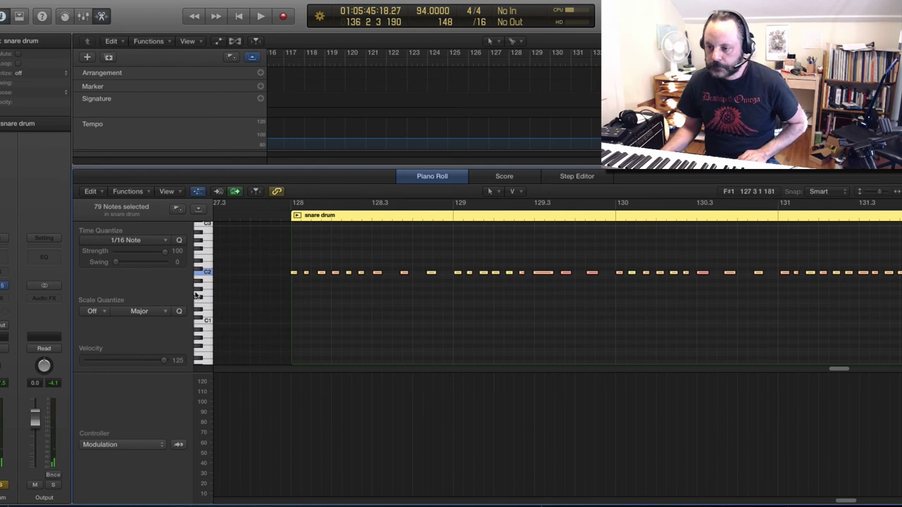
left_click(150, 243)
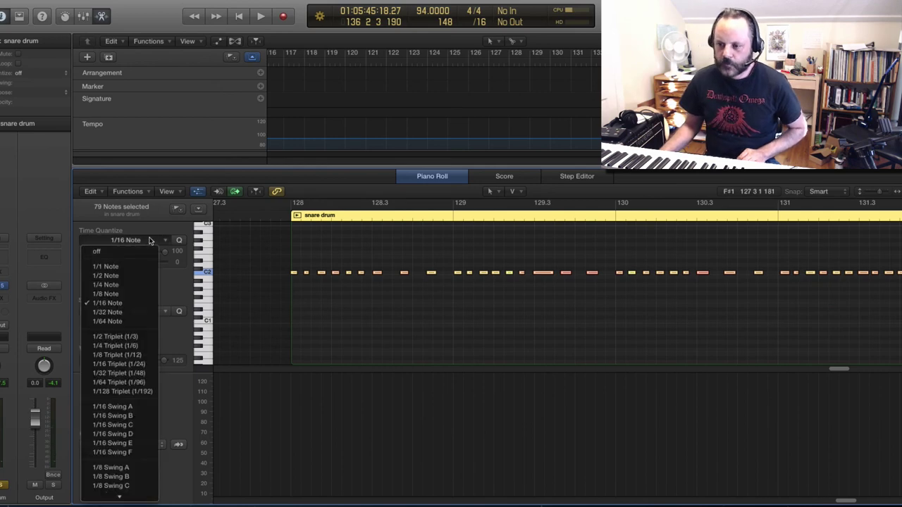
left_click(136, 356)
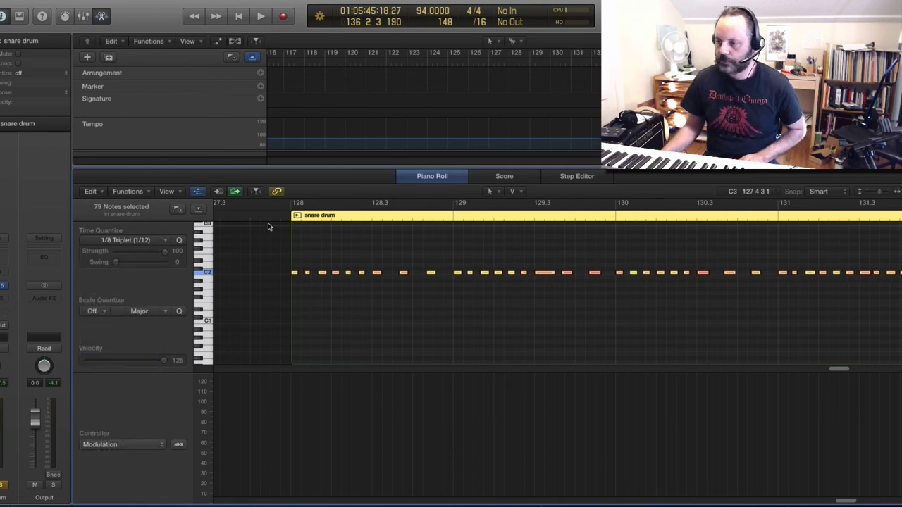
- Play the quantized snare drum with the soloed celli and basses through to bar 136, closing the note editor along the way
key("space")
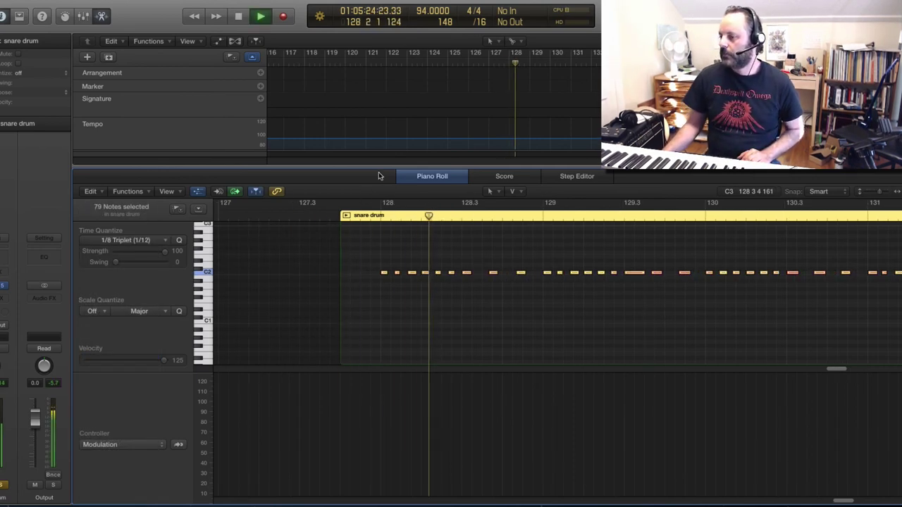
key("e")
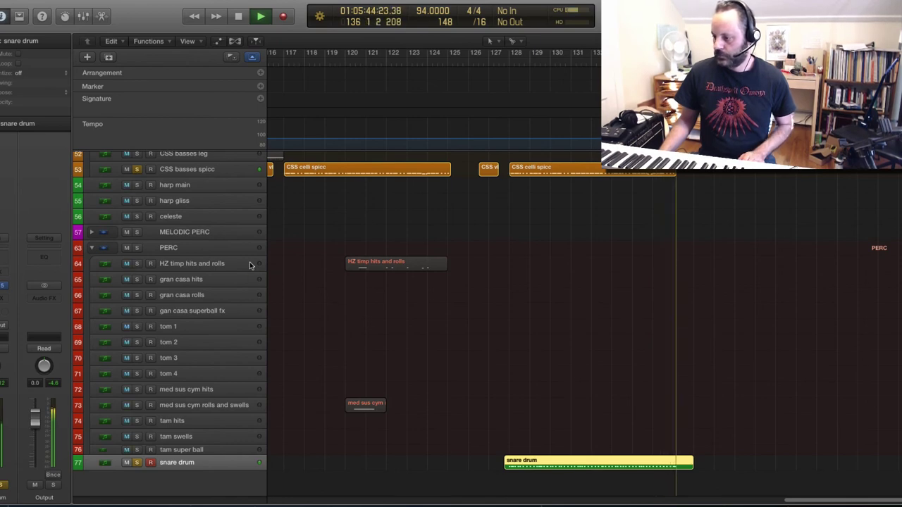
key("space")
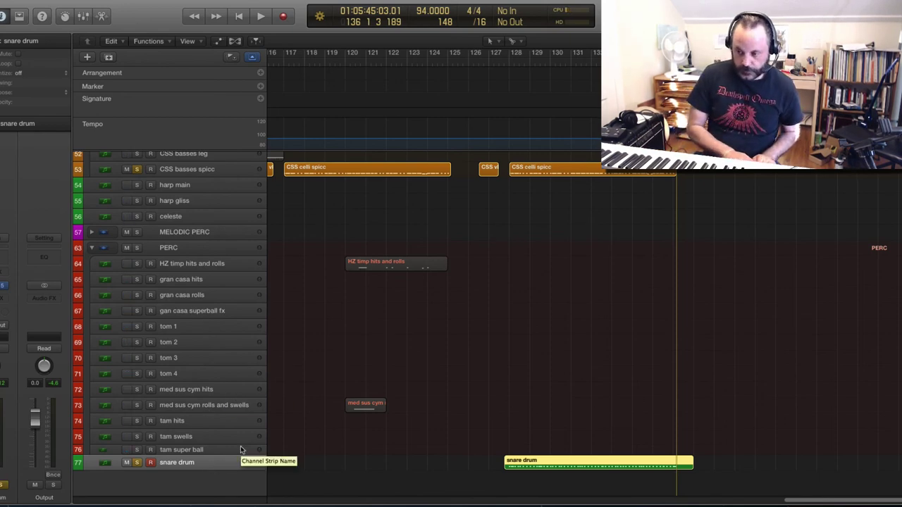
- Add a snare rolls track below snare drum and rehearse rolls on it from mid-bar 127 to bar 136
key("super+d")
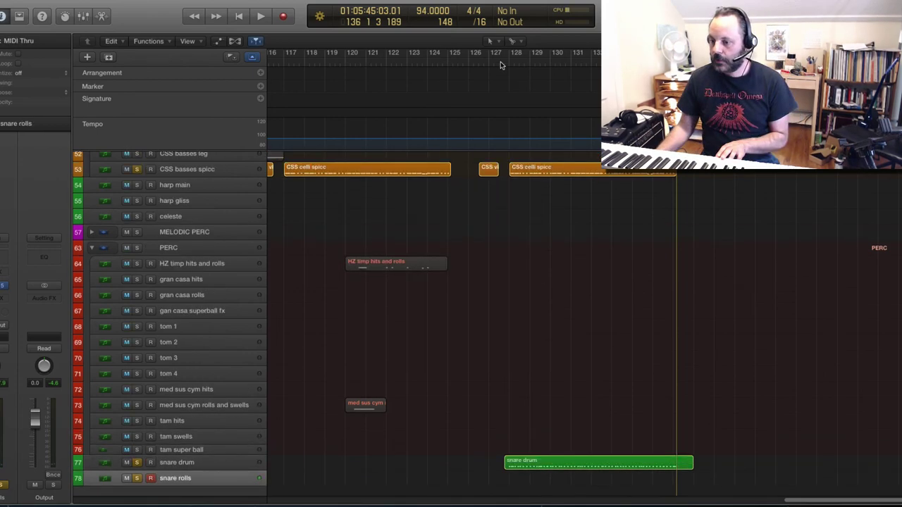
left_click(499, 64)
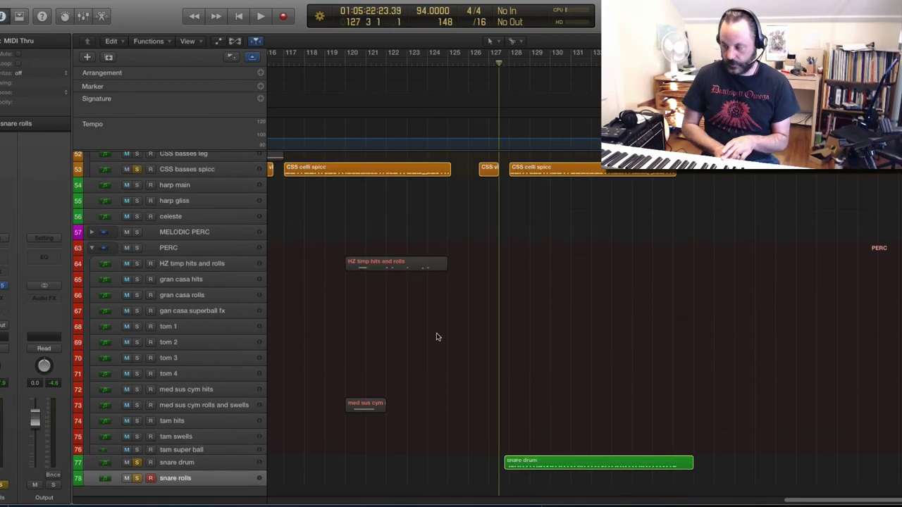
key("space")
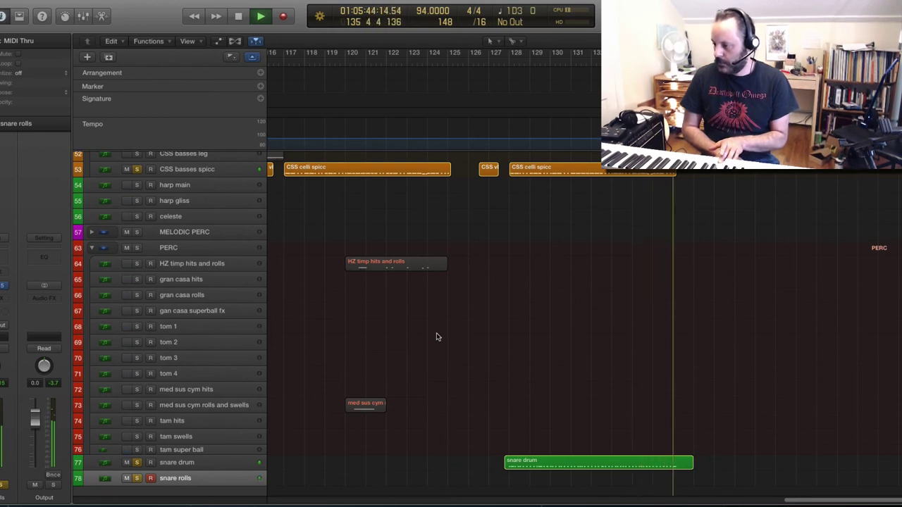
key("space")
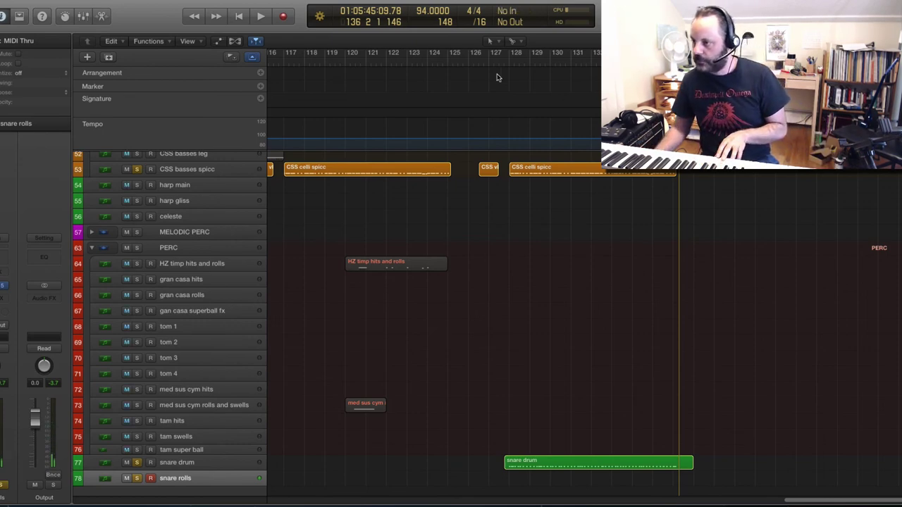
- Record a snare rolls part on the new track from bar 127 to bar 136 against the soloed tracks
left_click(495, 61)
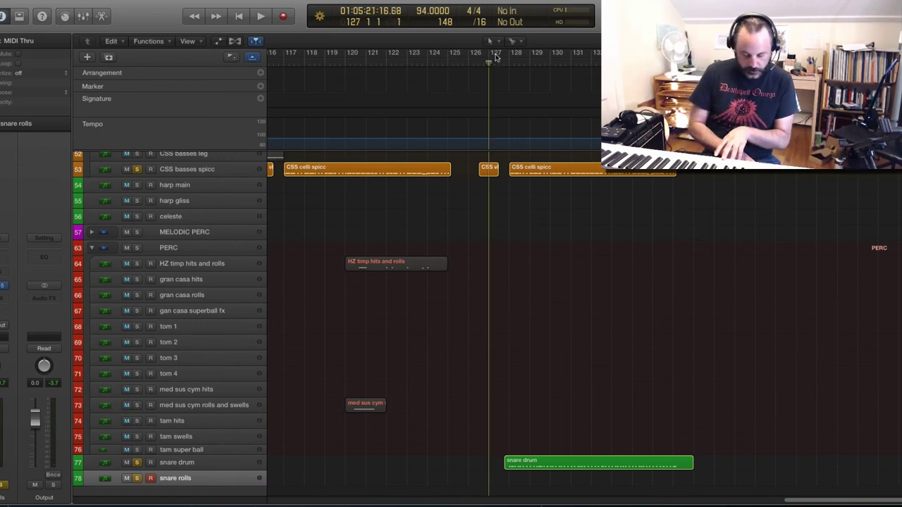
key("r")
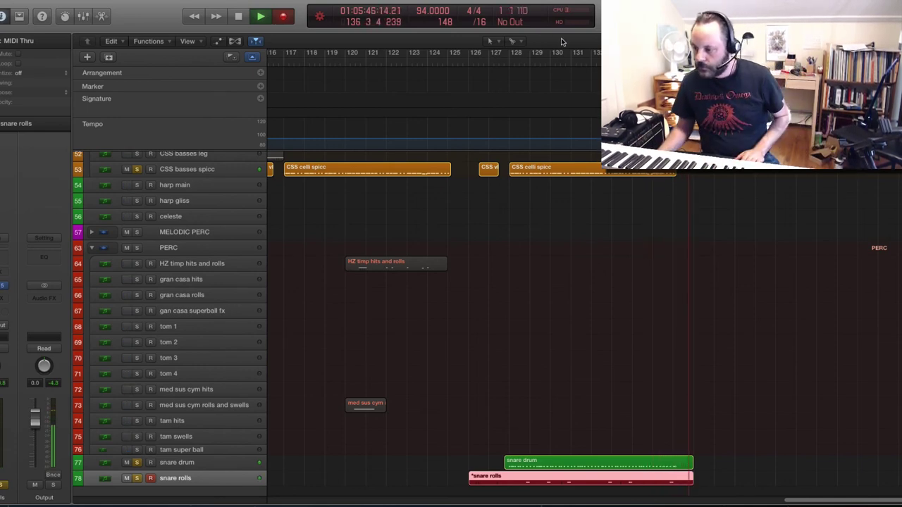
key("space")
- Play back snare rolls and snare drum together from bar 127 into bar 132, and clear the region selection
left_click(489, 63)
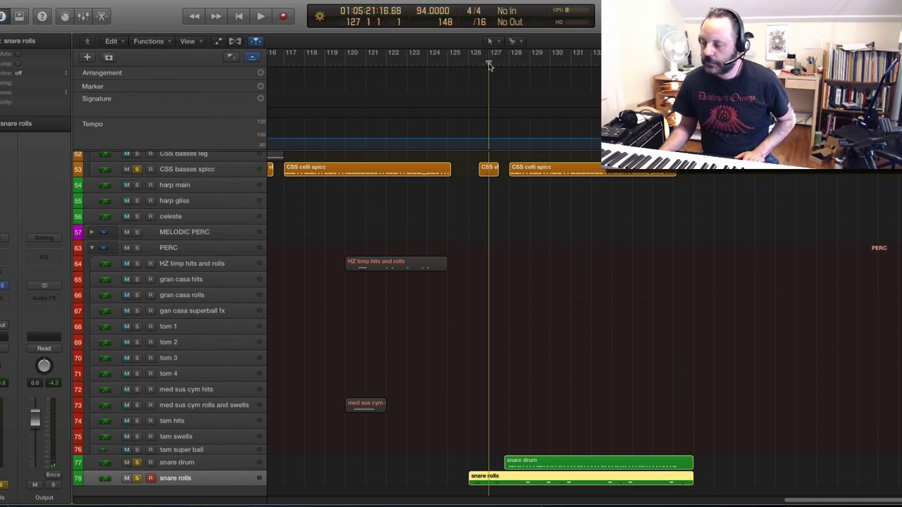
key("space")
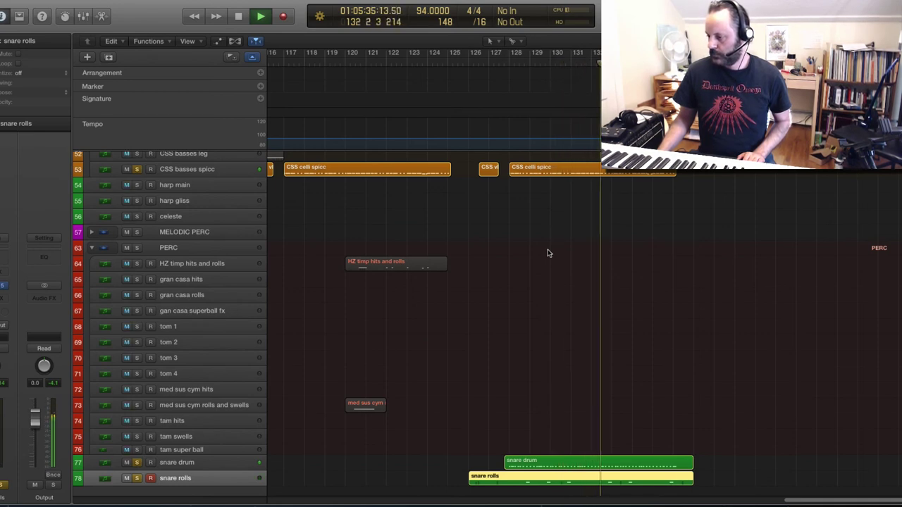
key("space")
left_click(581, 431)
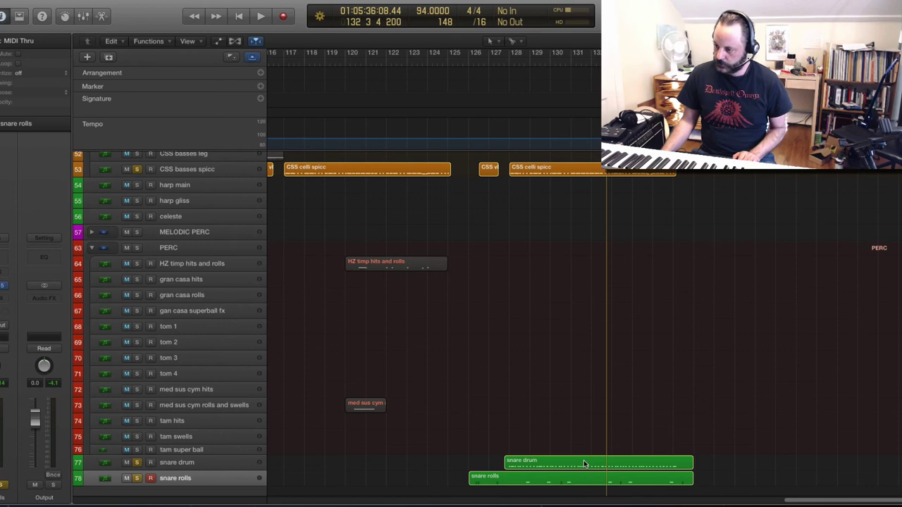
- Open the snare drum region's notes and play bar 131 repeatedly to examine its rhythm
double_click(584, 464)
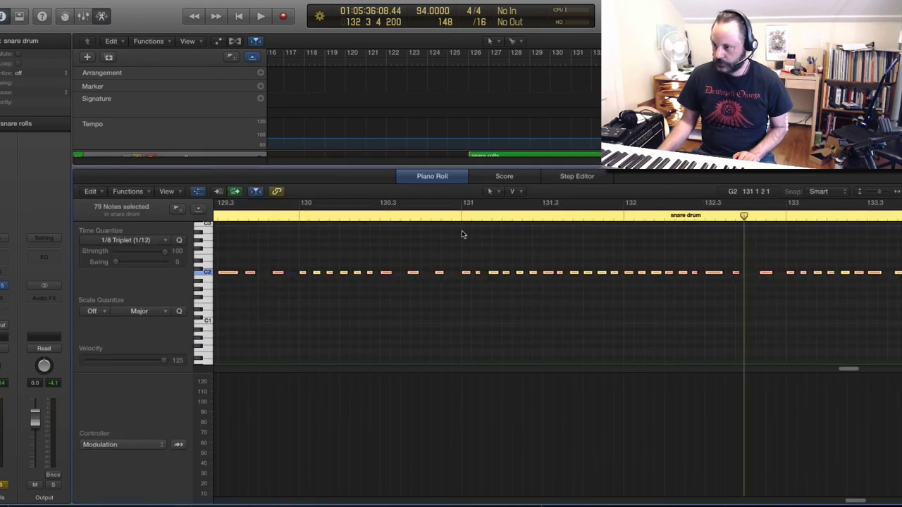
left_click(451, 223)
key("space")
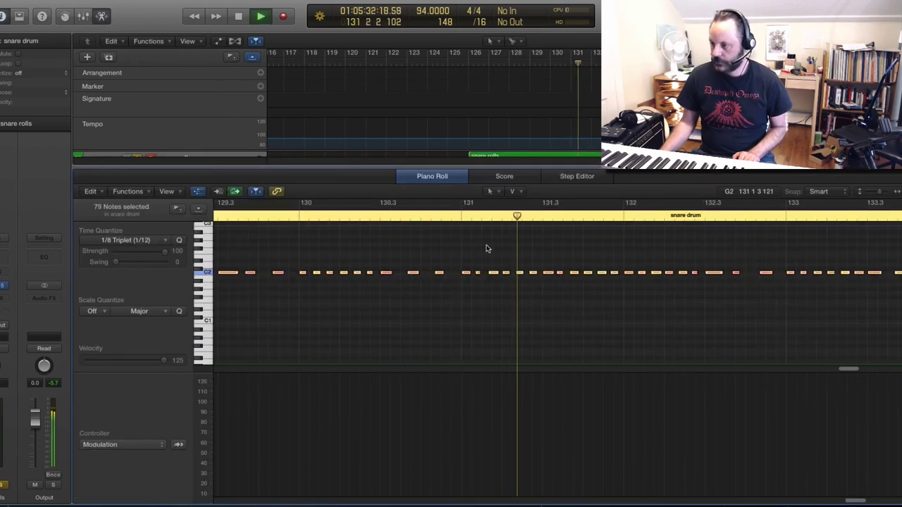
key("space")
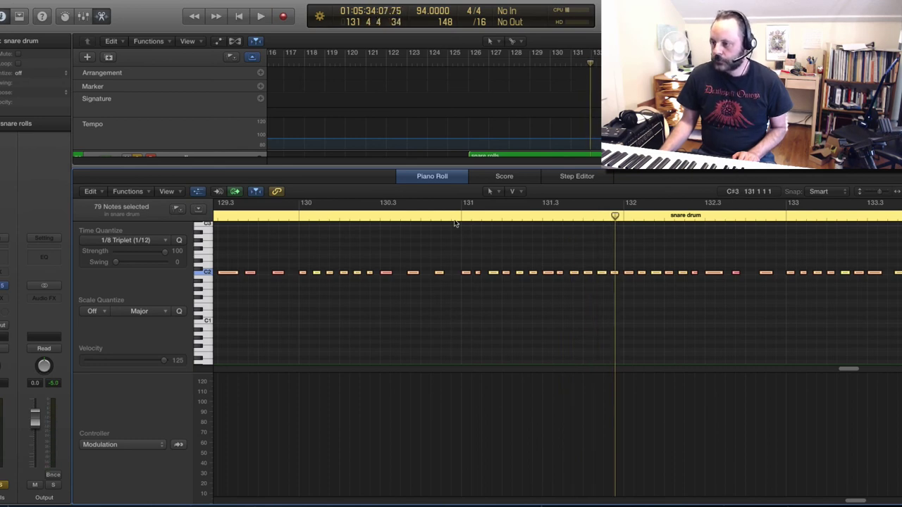
left_click(453, 220)
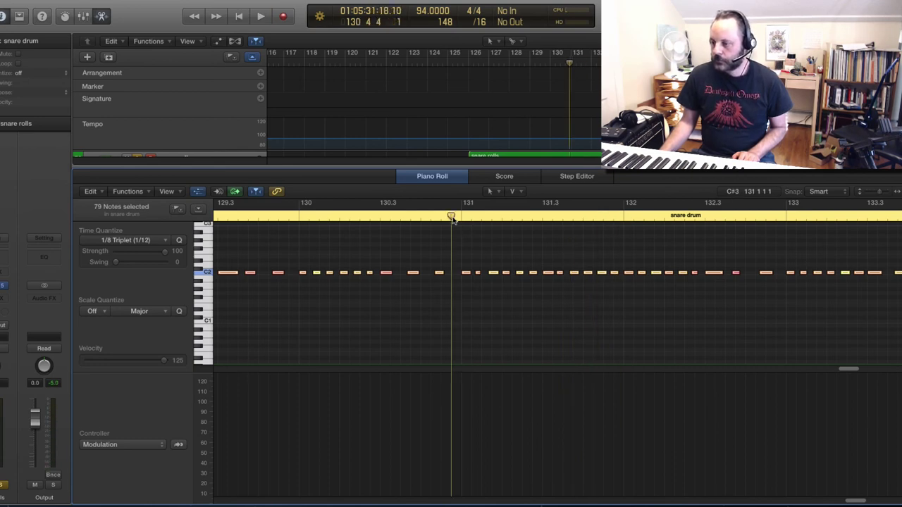
key("space")
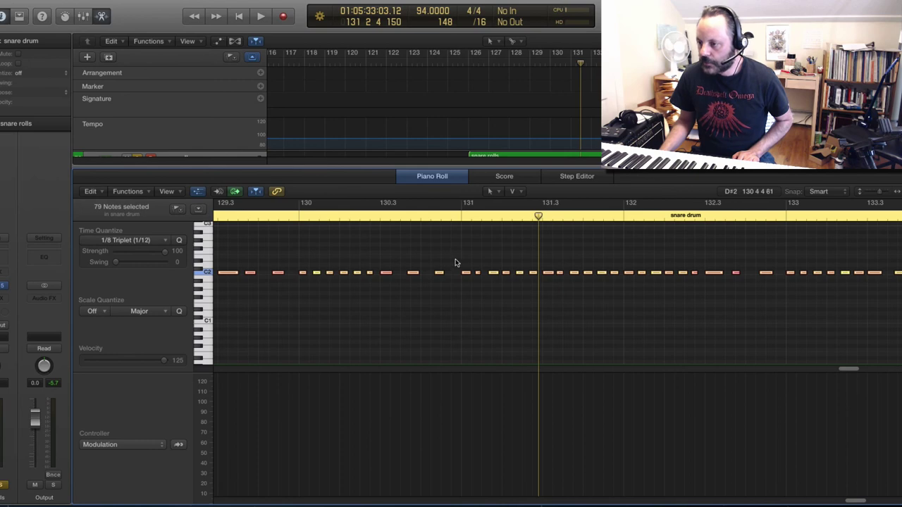
- Mute the third snare drum note of bar 131 and play the bar to check it
left_click(495, 284)
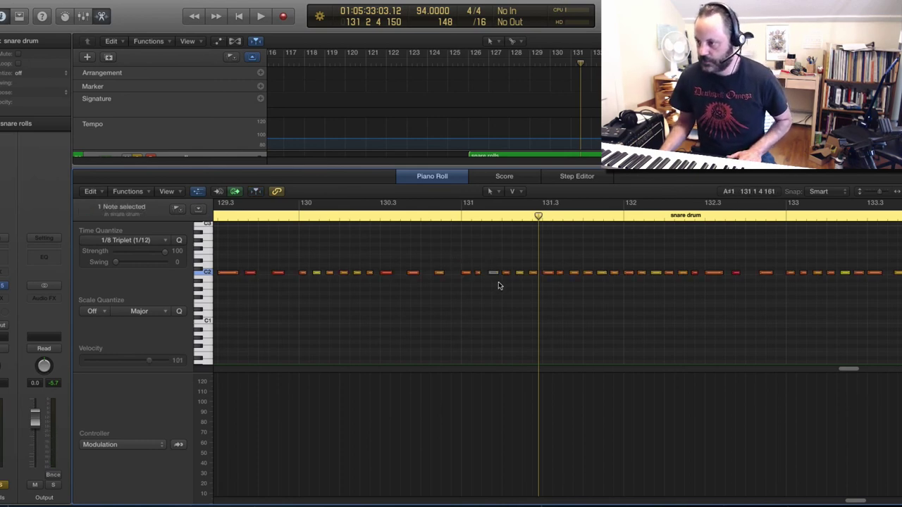
left_click(459, 217)
key("space")
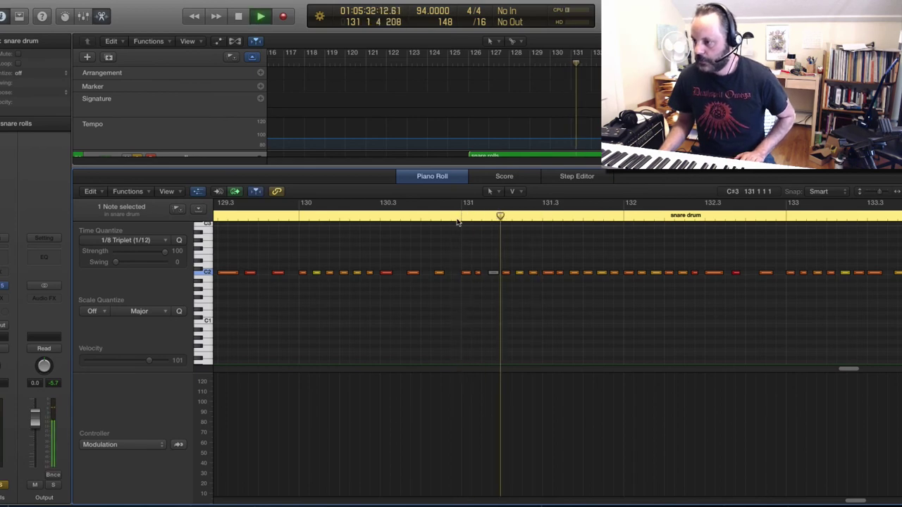
key("space")
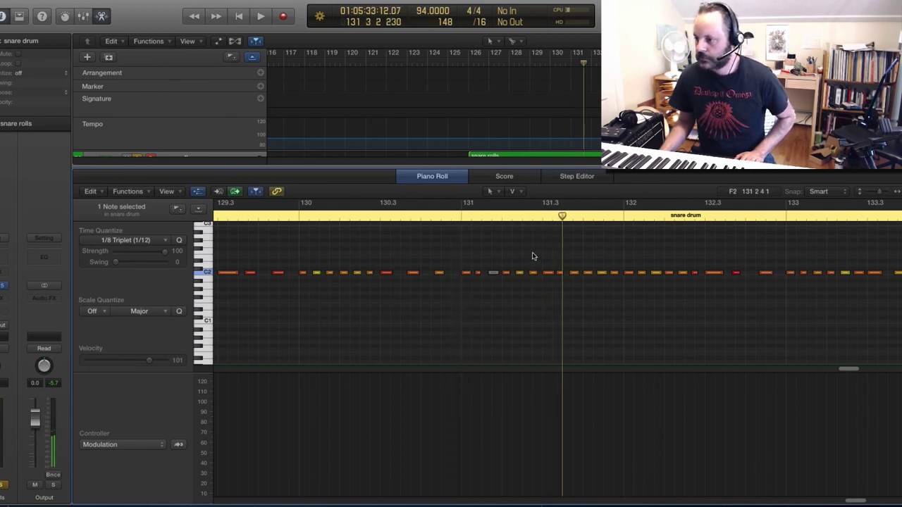
- Mute four more snare drum notes across beats 2 to 4 of bar 131 and replay the bar
left_click(533, 274)
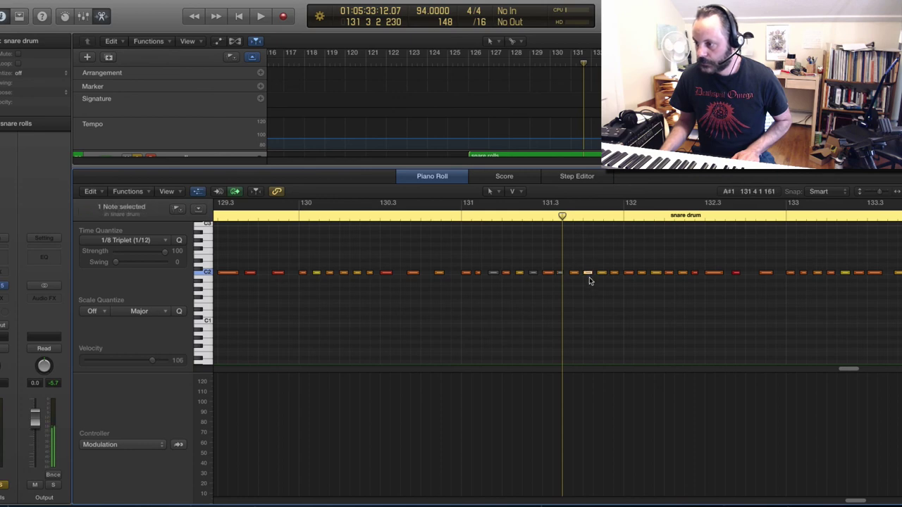
key("space")
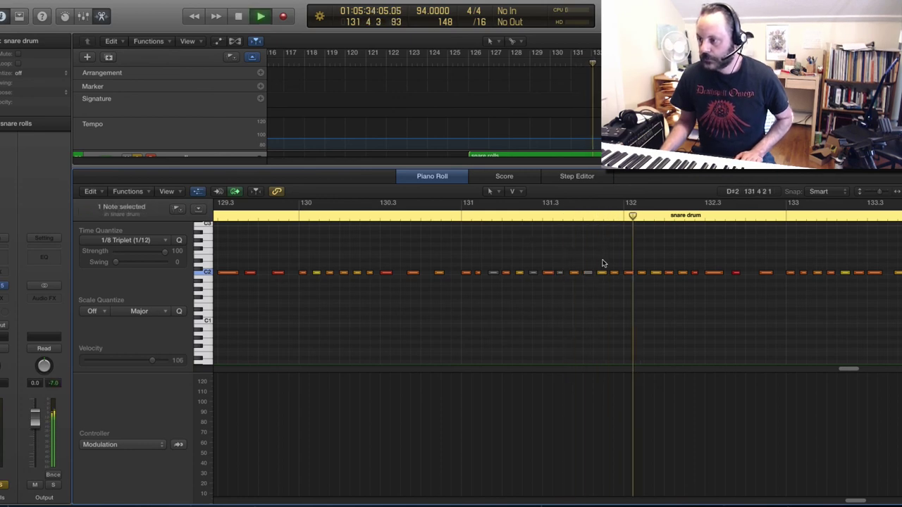
key("space")
left_click_drag(612, 256, 616, 275)
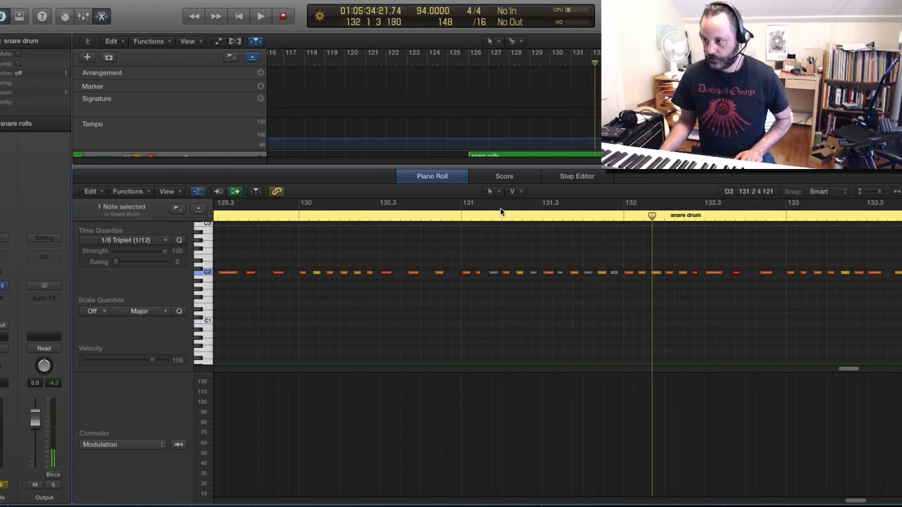
left_click(453, 221)
key("space")
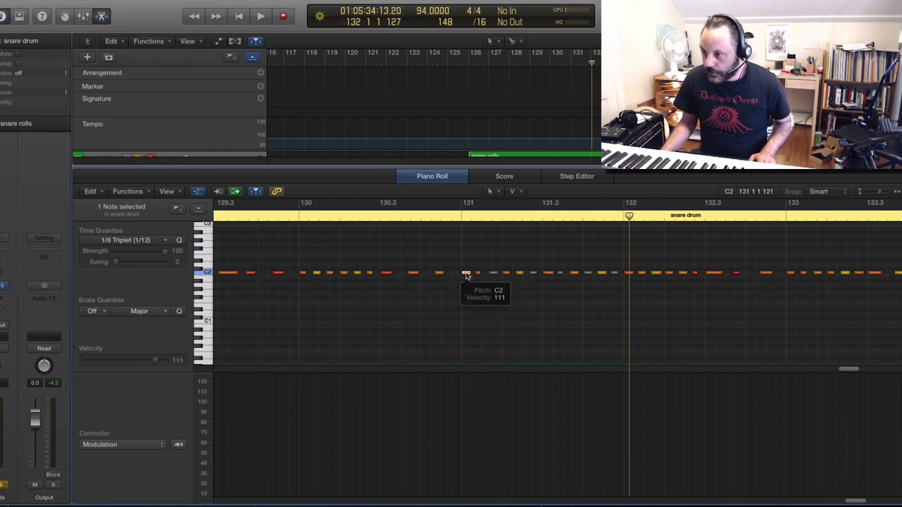
- Copy the first C2 note of bar 131 to D2 on beats 1, 2 and 3, and play the bar
left_click_drag(466, 275, 503, 265)
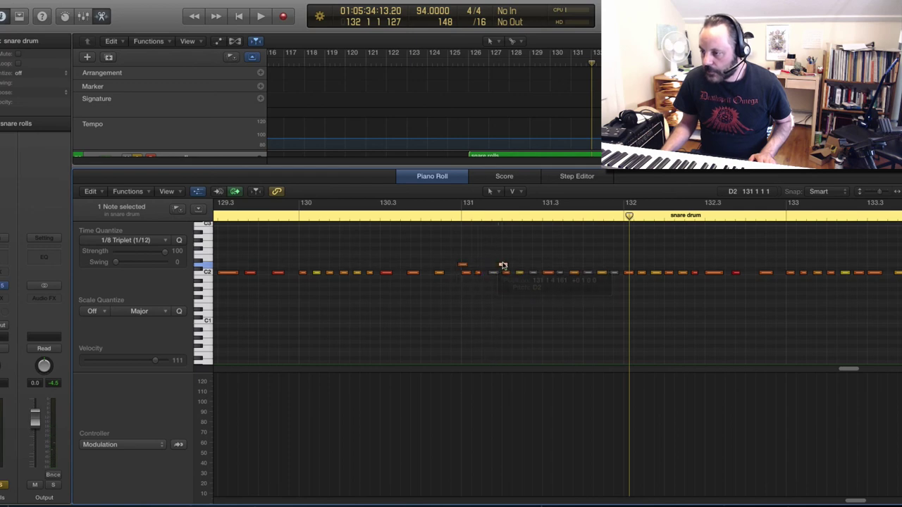
mouse_move(505, 268)
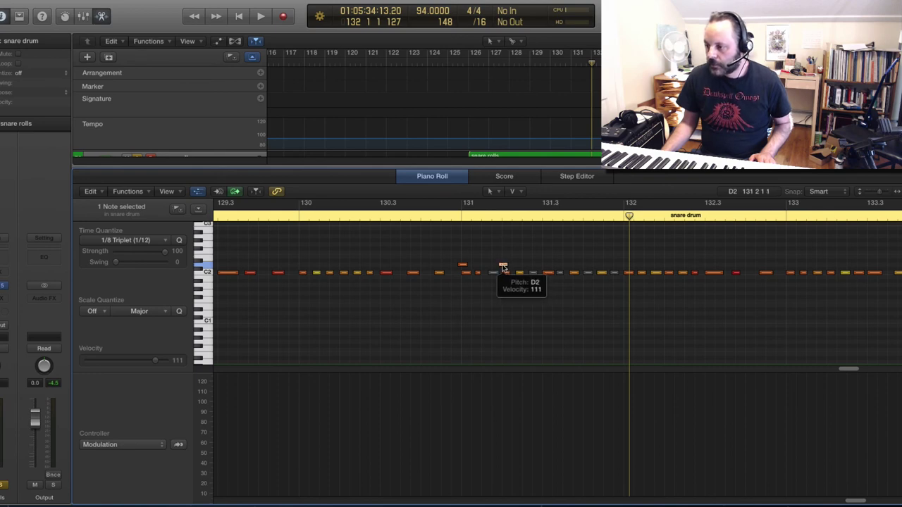
left_click_drag(504, 268, 544, 268)
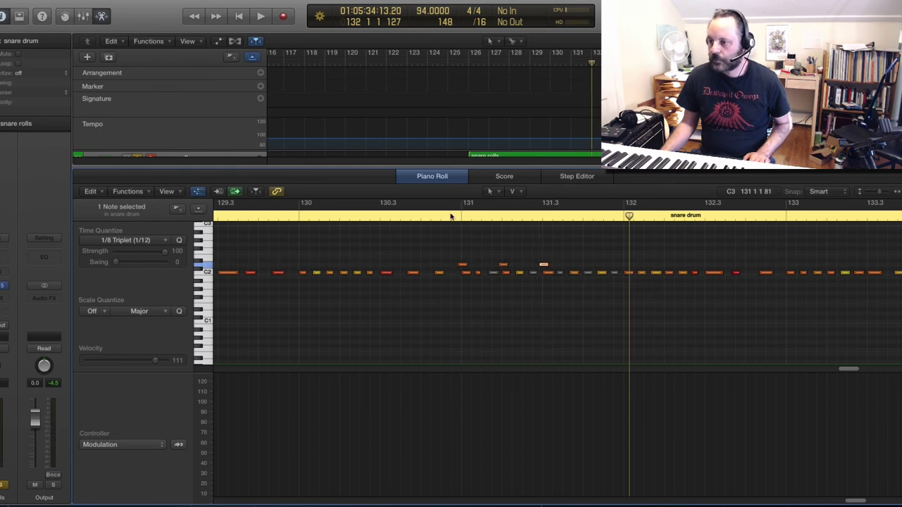
left_click(452, 219)
key("space")
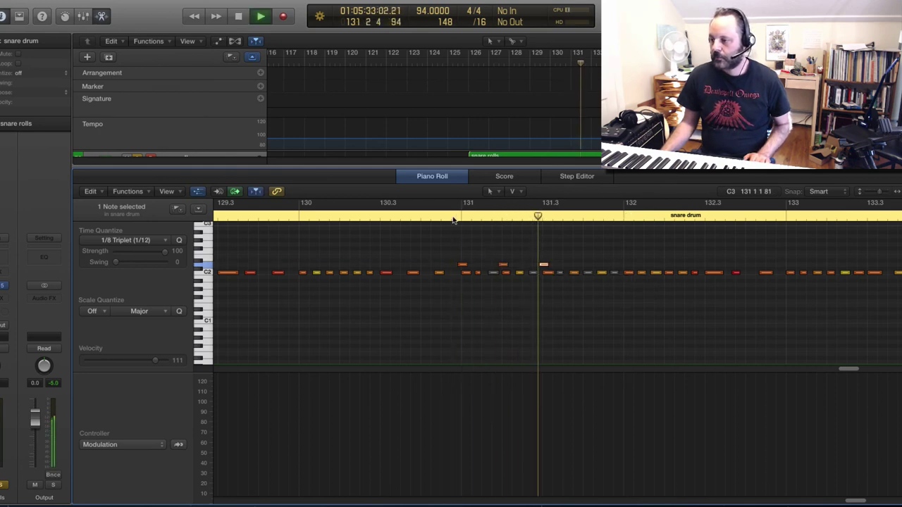
key("space")
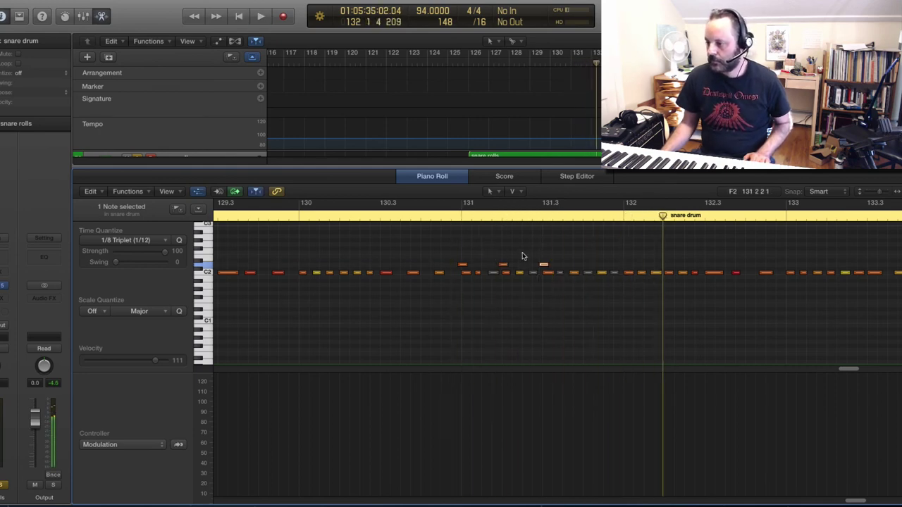
- Copy the beat 3 D2 note of bar 131 to the second half of that beat and replay the bar
left_click(502, 263)
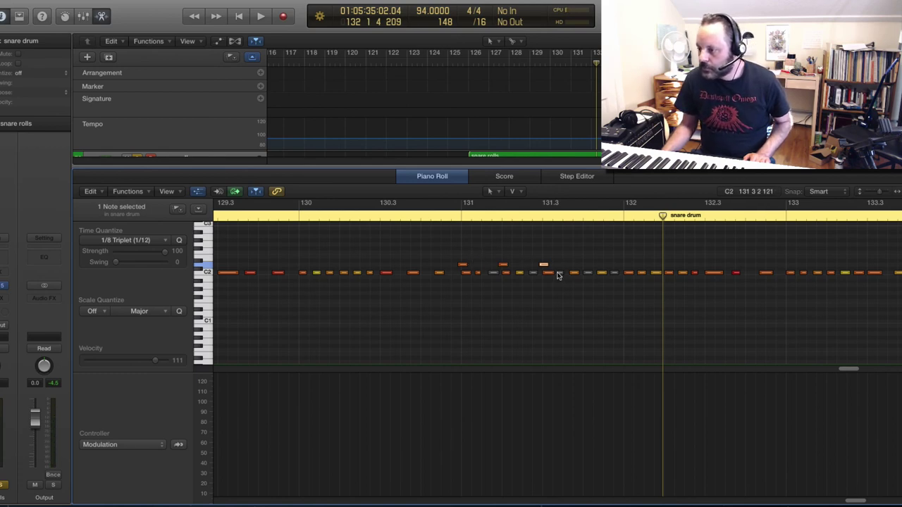
double_click(449, 219)
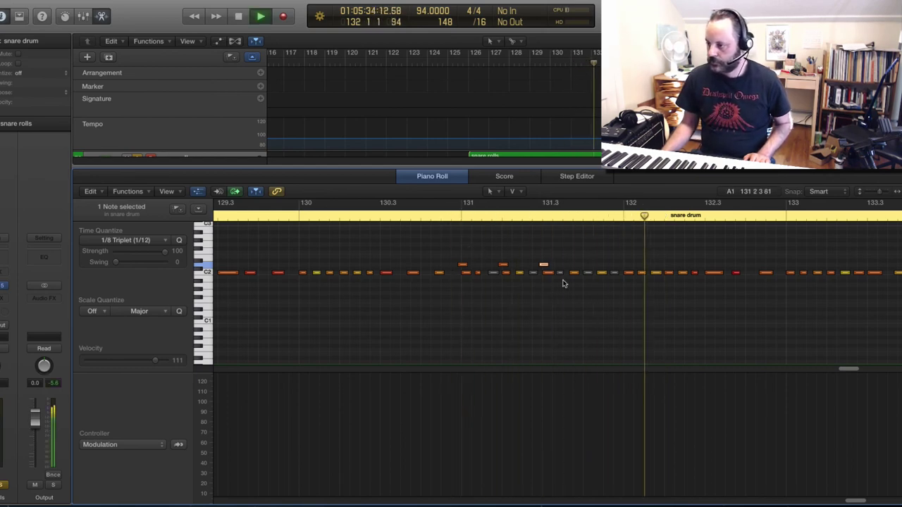
key("space")
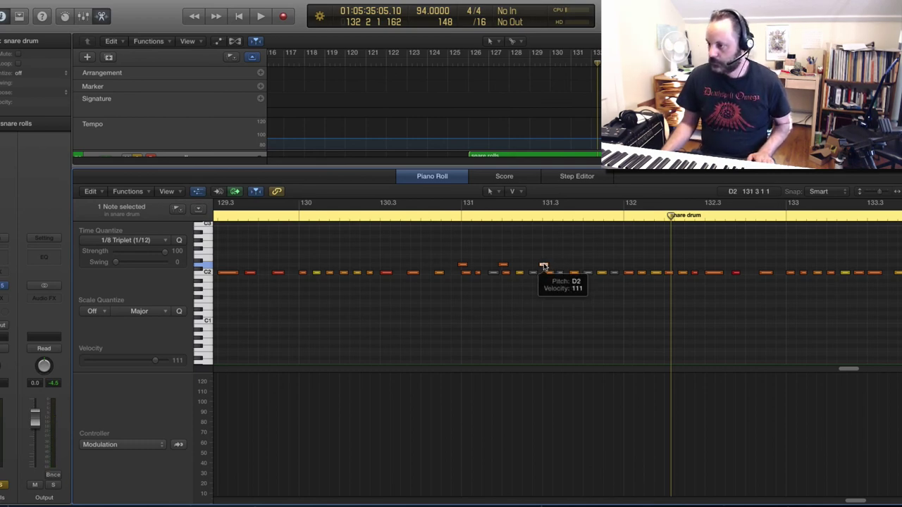
left_click_drag(544, 266, 573, 268)
left_click(451, 220)
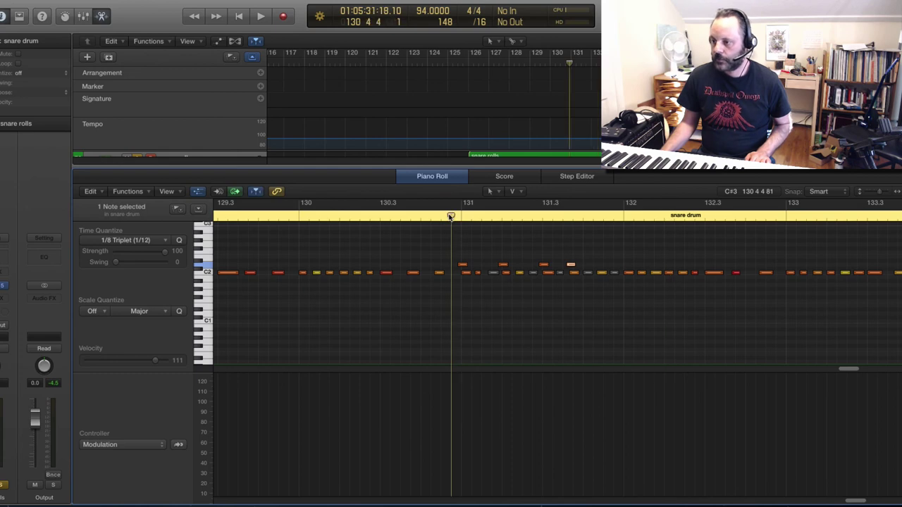
key("space")
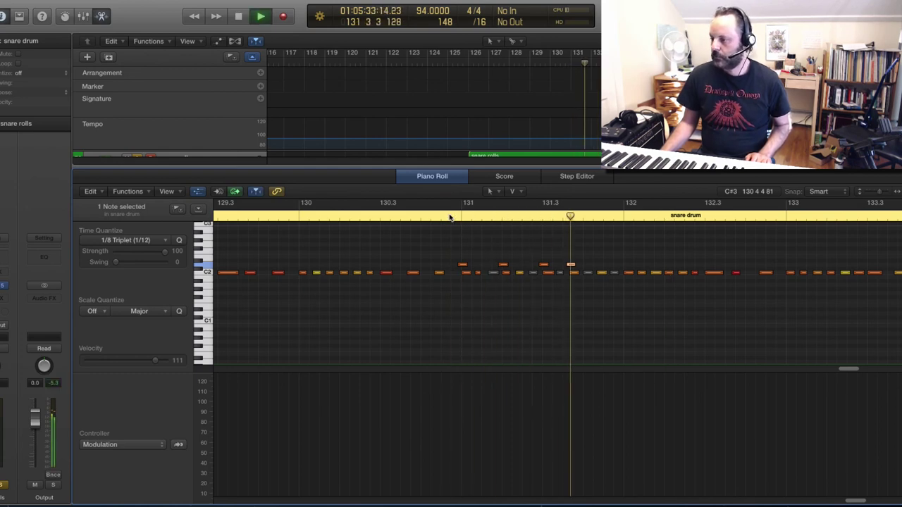
left_click(600, 266)
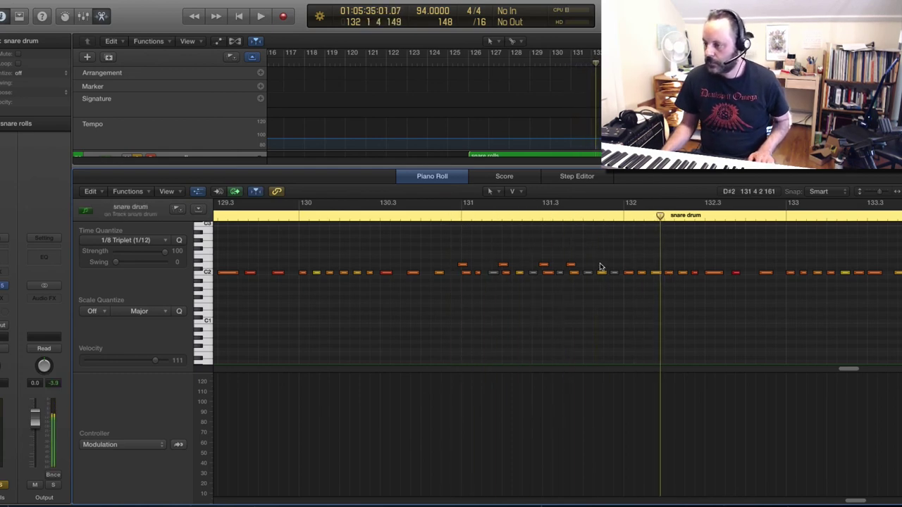
- Raise the velocity of the C2 note on beat 4 of bar 131 to 116 and play the bar
mouse_move(605, 275)
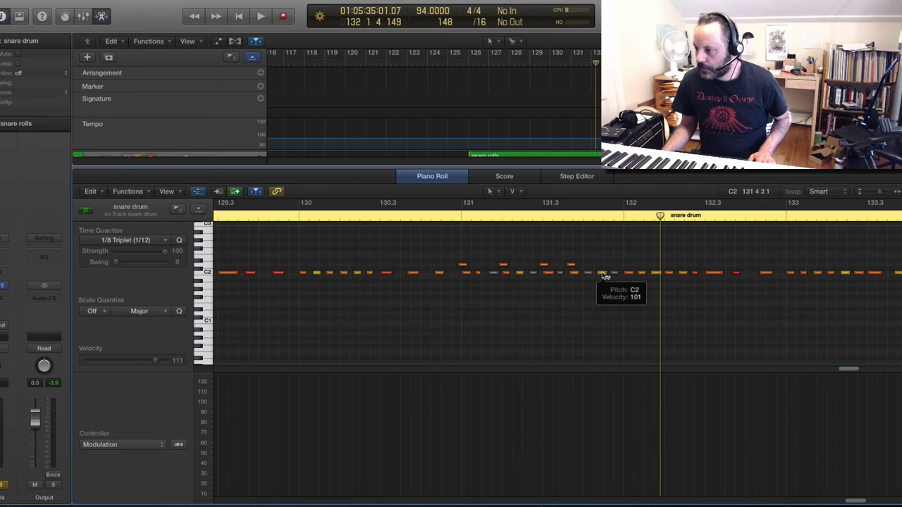
left_click_drag(605, 276, 603, 257)
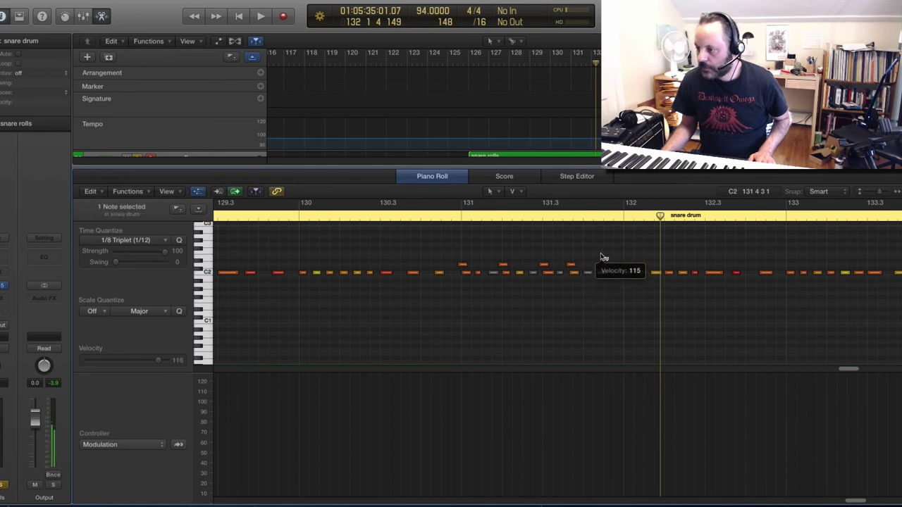
left_click(447, 220)
key("space")
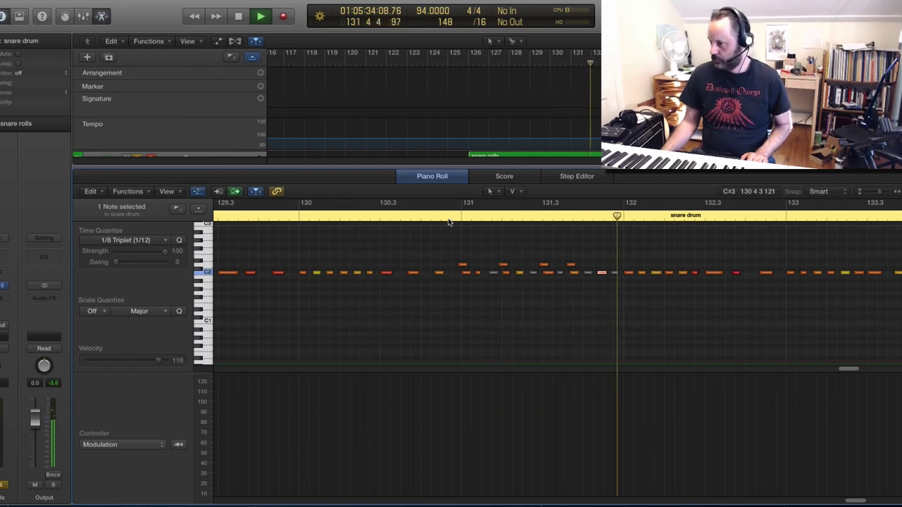
key("space")
- Try shifting the beat 4 C2 note of bar 131 slightly later, move it back, and replay the bar
left_click(590, 261)
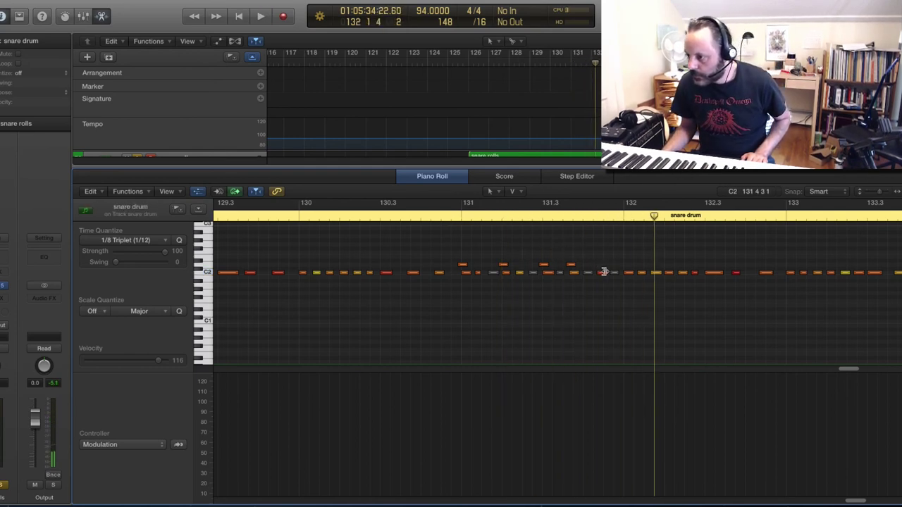
left_click_drag(603, 275, 604, 276)
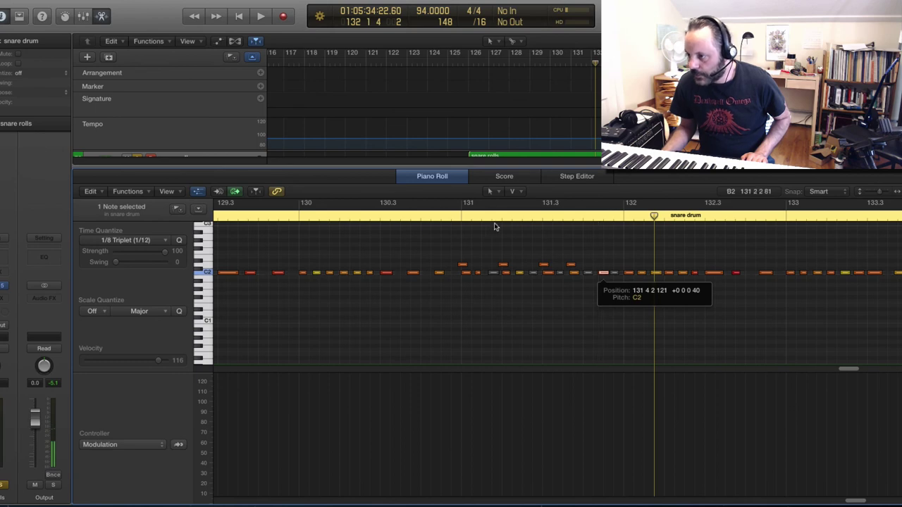
left_click(449, 221)
key("space")
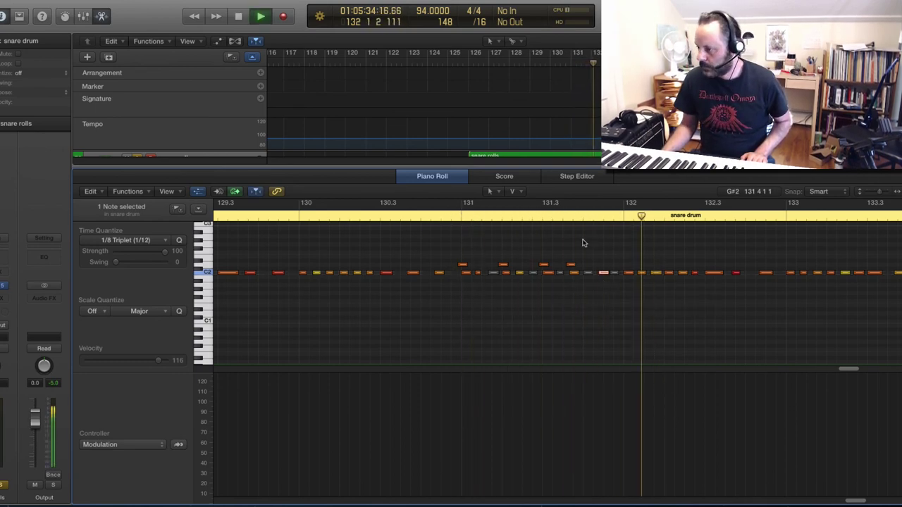
key("space")
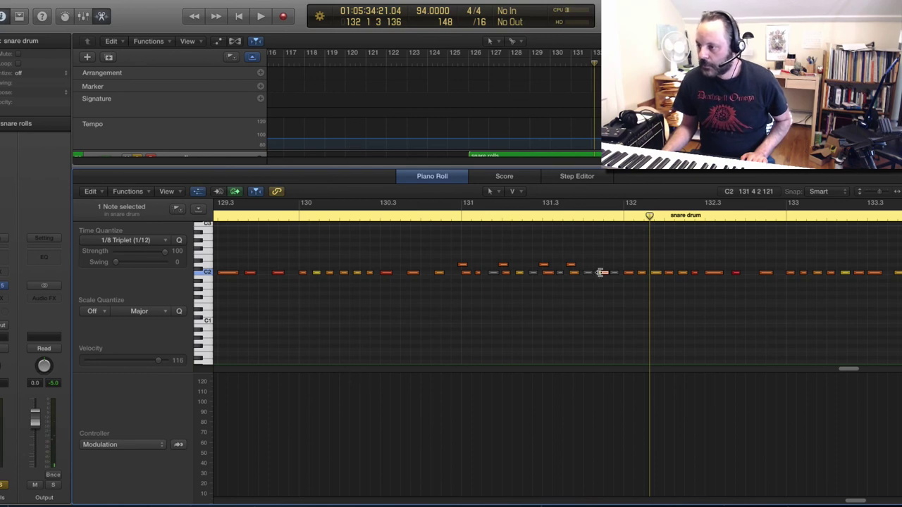
left_click_drag(604, 276, 601, 277)
left_click(451, 218)
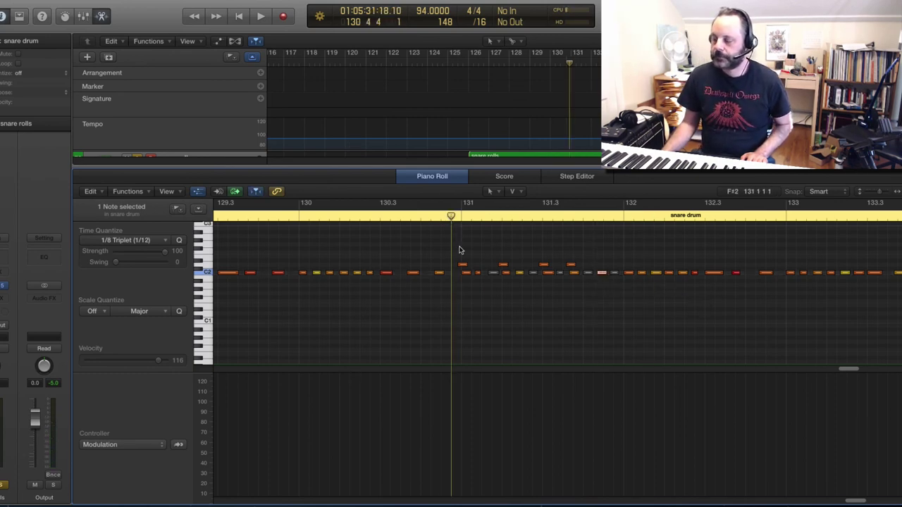
key("space")
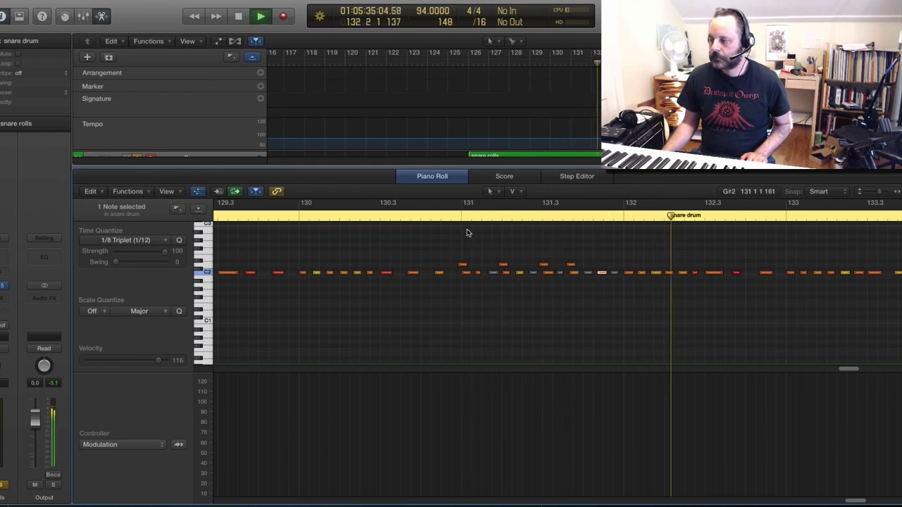
key("space")
- Open the snare rolls region's notes and copy the C3 roll leading into bar 130 to just before bar 132
key("p")
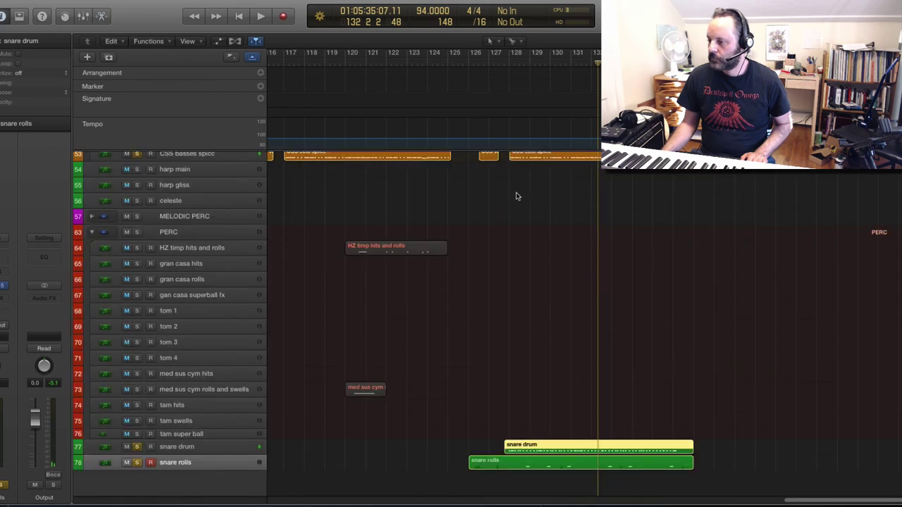
left_click(563, 124)
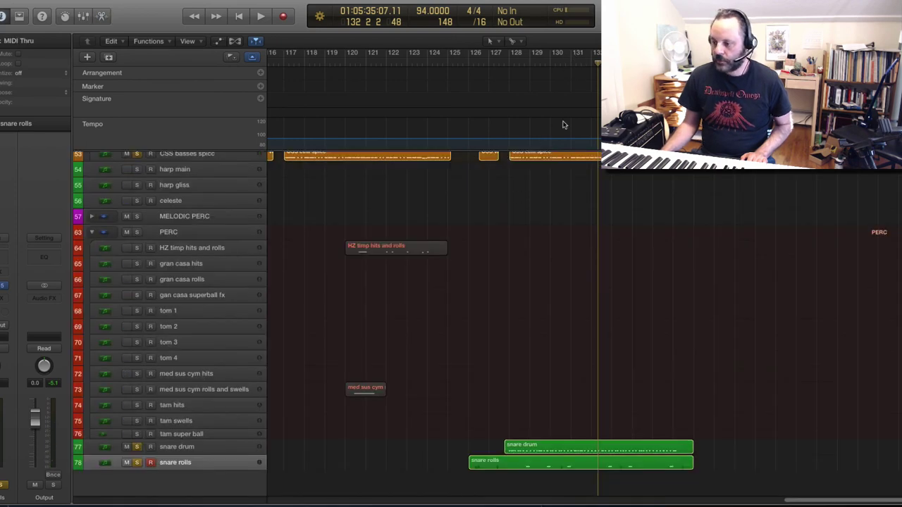
double_click(598, 461)
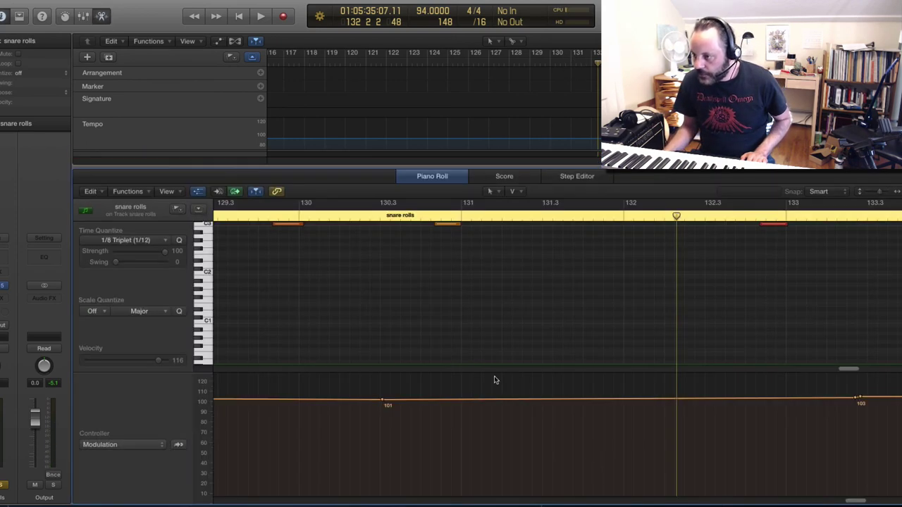
scroll(477, 366, "up", 2)
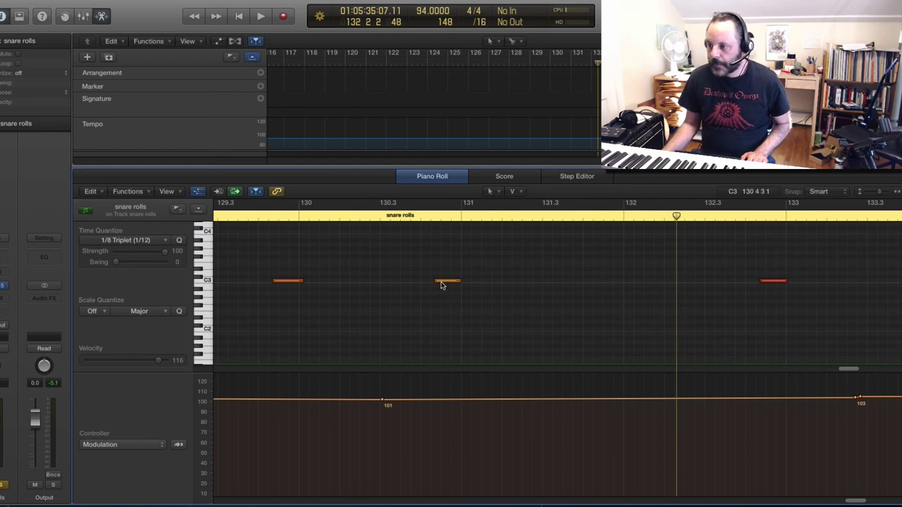
mouse_move(442, 285)
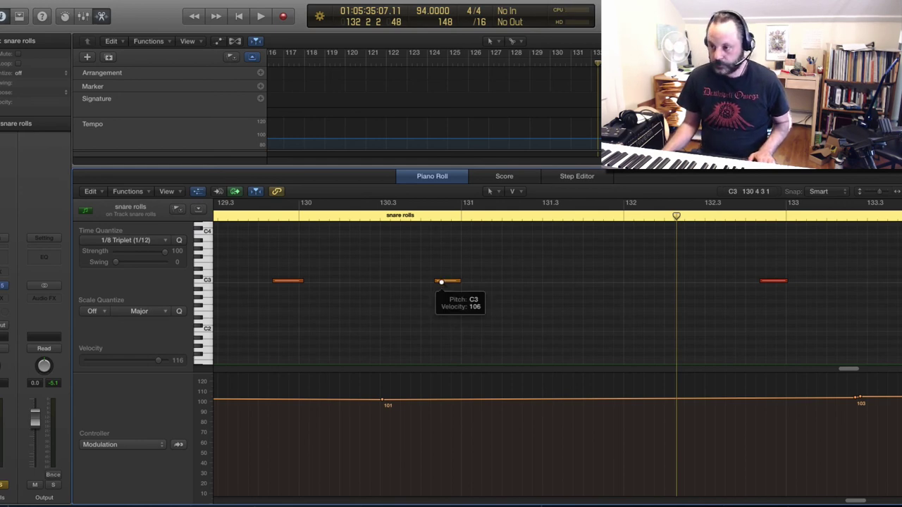
left_click_drag(295, 282, 618, 281)
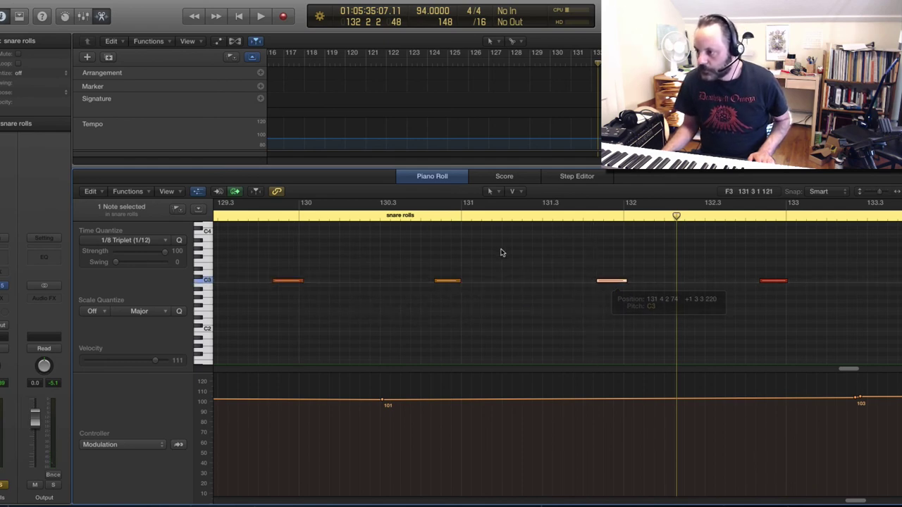
- Play bar 131 from the start and again from beat 3 to check the roll leading into bar 132
left_click(468, 206)
key("space")
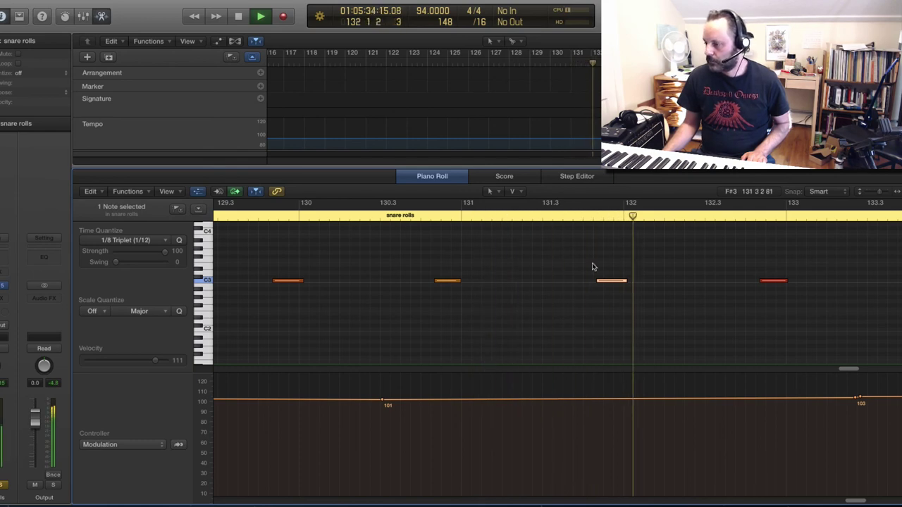
key("space")
left_click(540, 216)
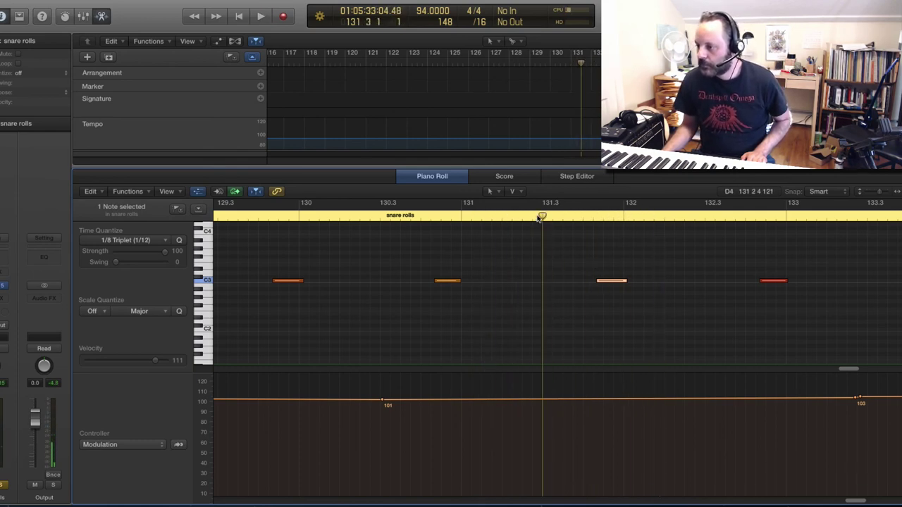
key("space")
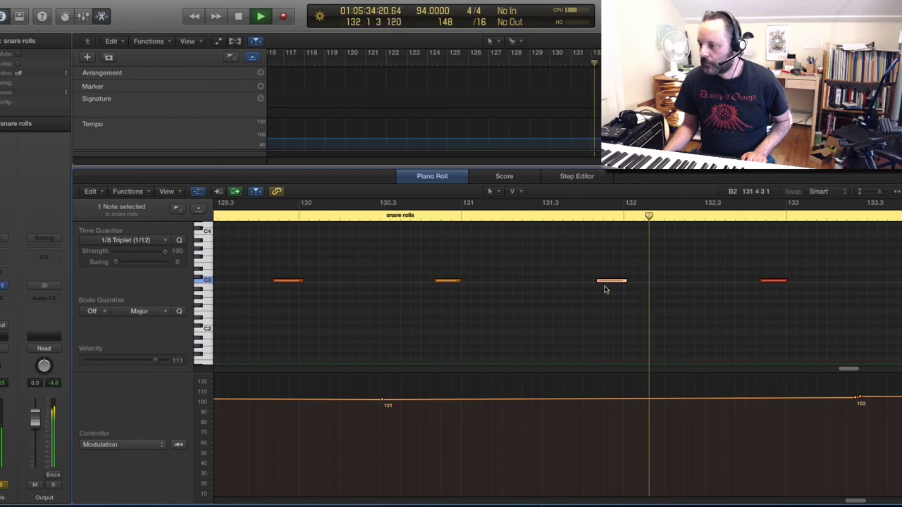
key("space")
- Reopen the snare drum region's notes and set the note editor's snap to Ticks
key("p")
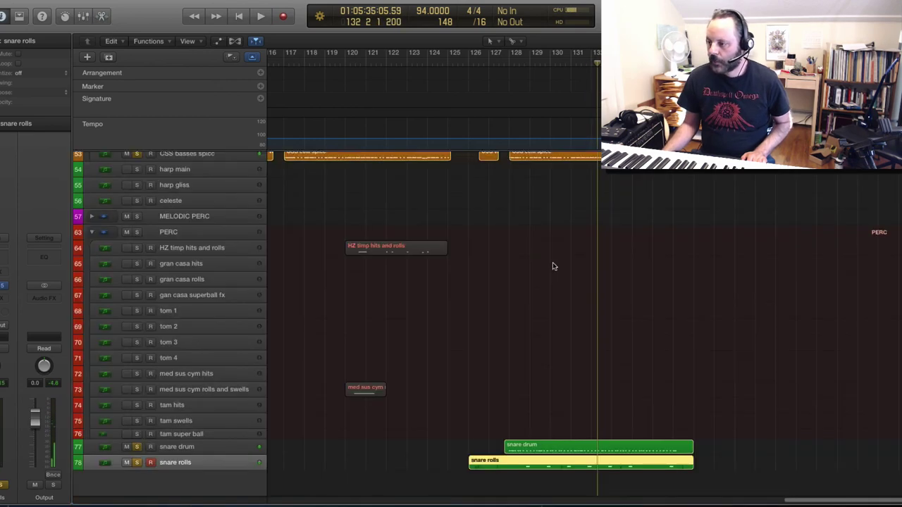
scroll(556, 296, "up", 2)
scroll(566, 342, "down", 2)
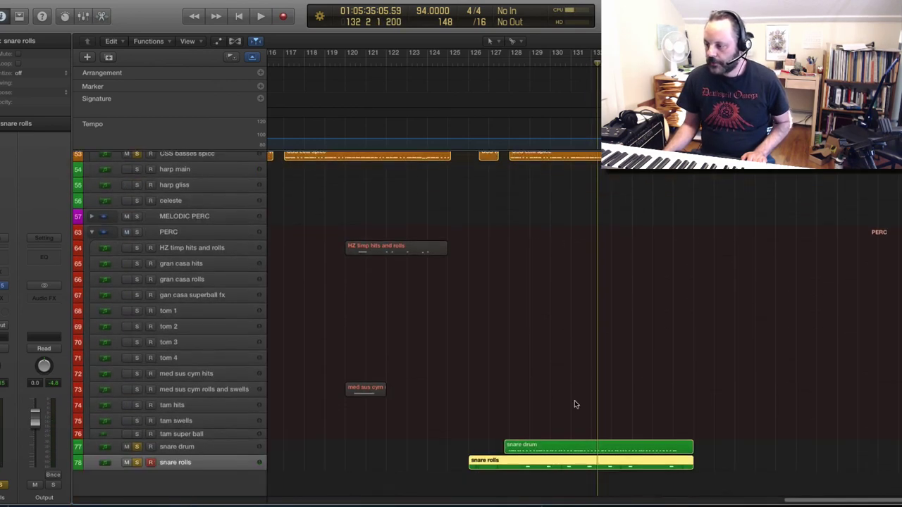
left_click(568, 445)
key("p")
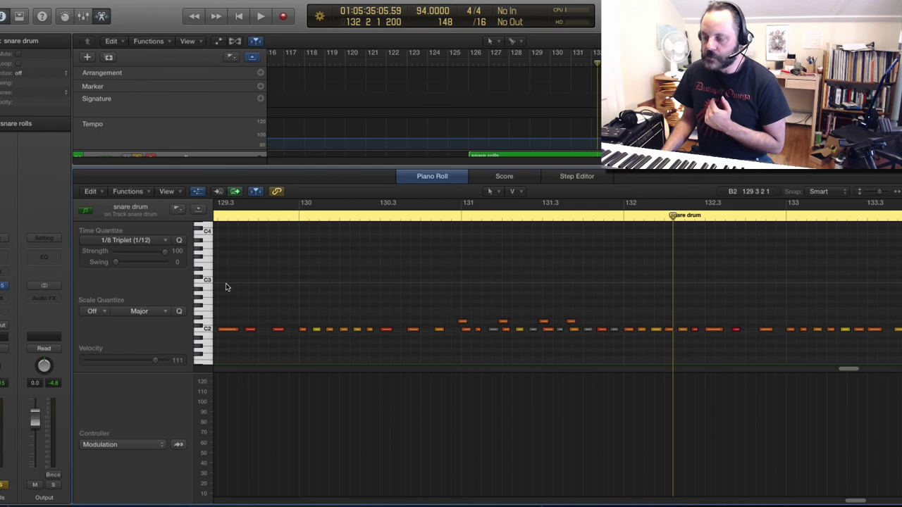
left_click(818, 192)
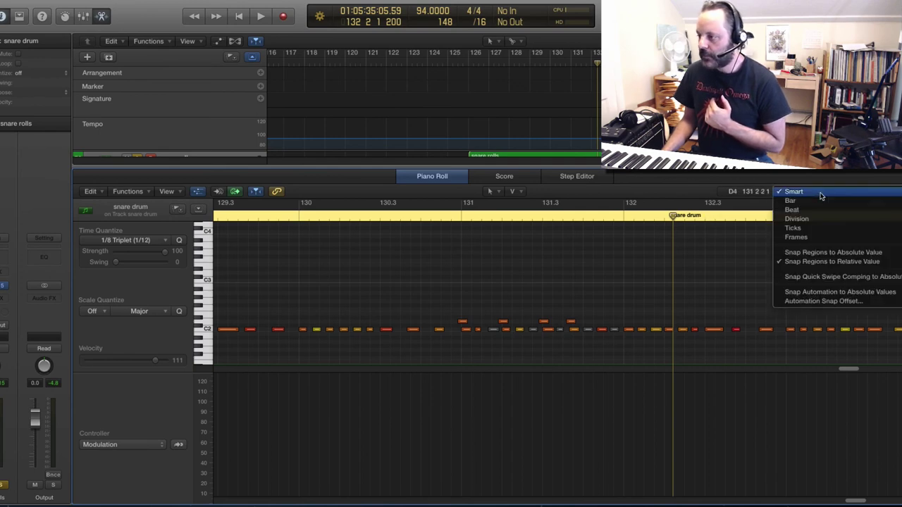
left_click(804, 228)
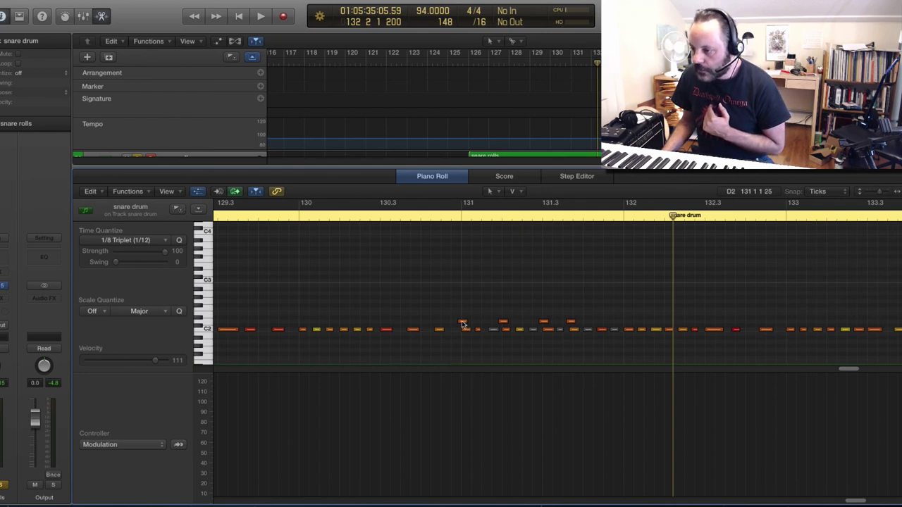
- Shift the D2 snare drum notes of bar 131 slightly later and replay the bar
mouse_move(462, 324)
left_mouse_down()
mouse_move(573, 323)
mouse_move(465, 310)
left_mouse_up()
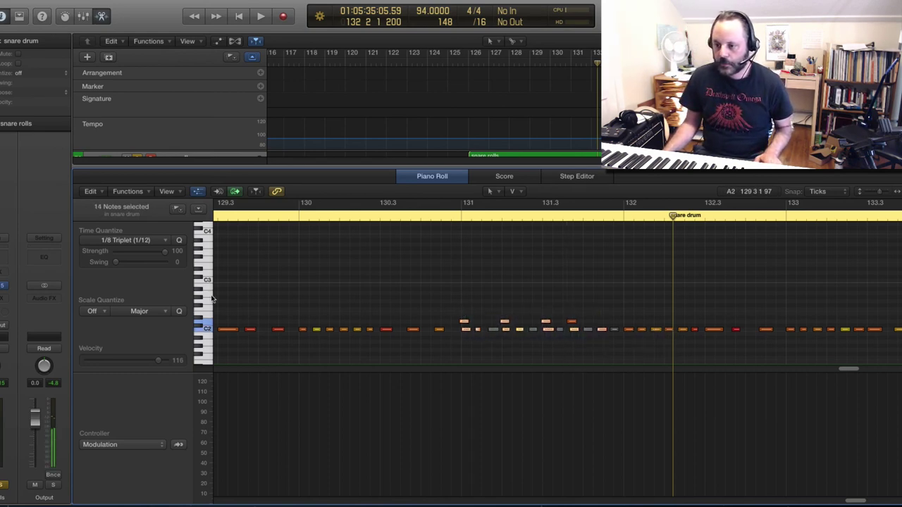
left_click(458, 343)
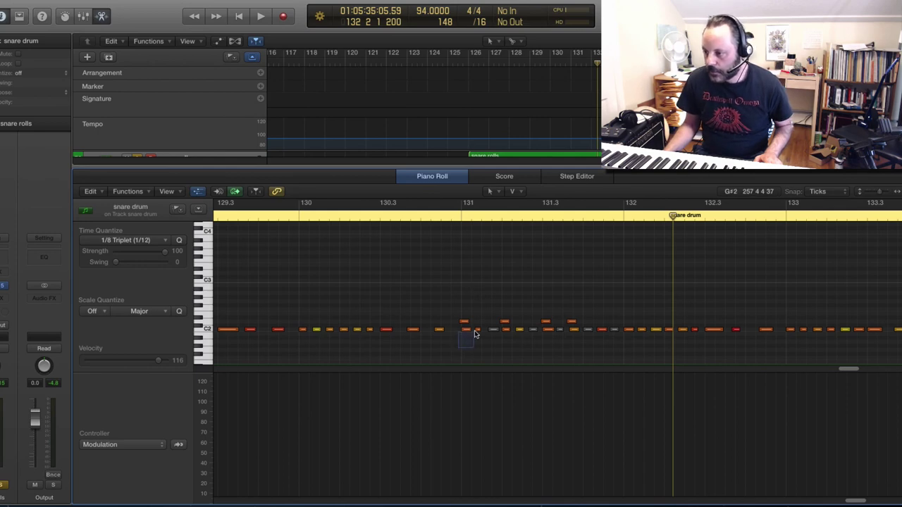
left_click_drag(474, 334, 610, 330)
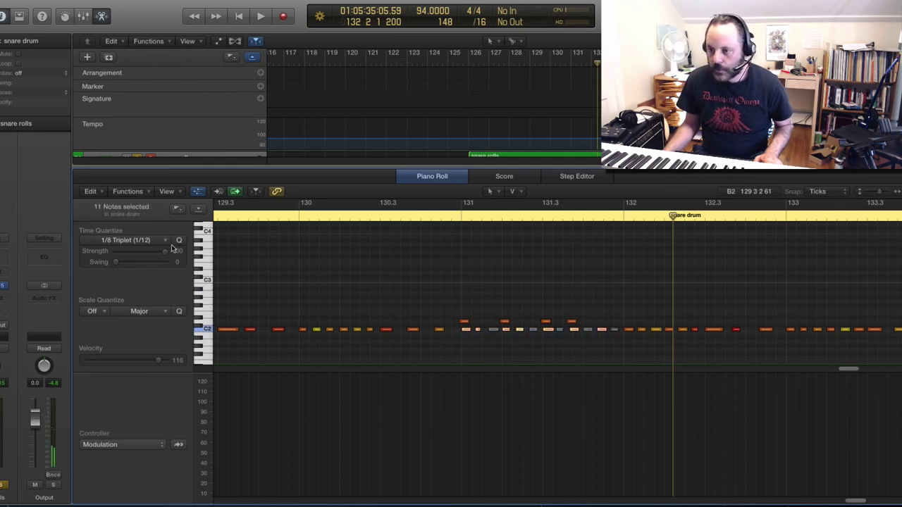
left_click(448, 220)
key("space")
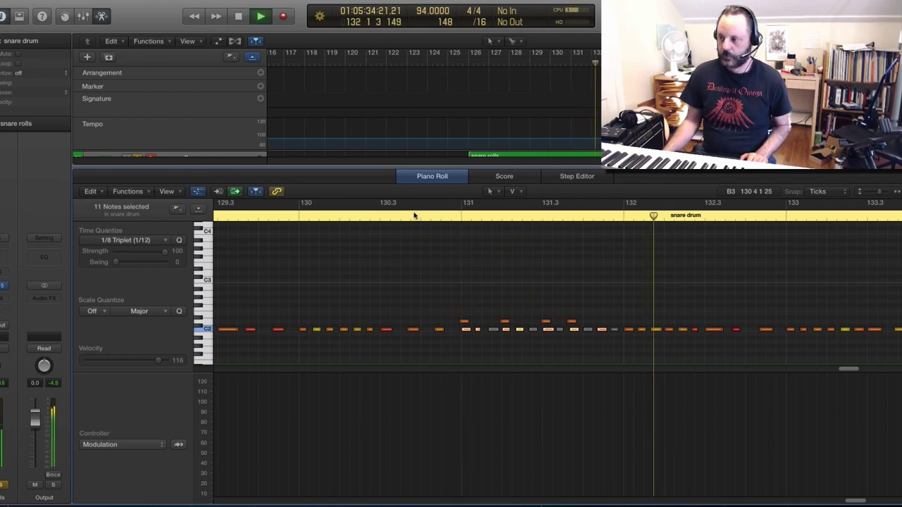
key("space")
- Close the note editor and turn off solo on the snare rolls and snare drum tracks
key("p")
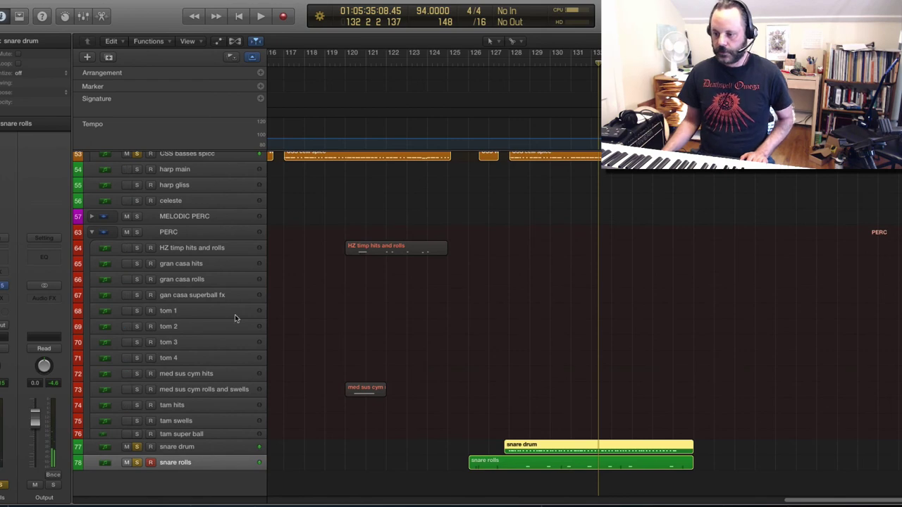
left_click(137, 463)
left_click(137, 447)
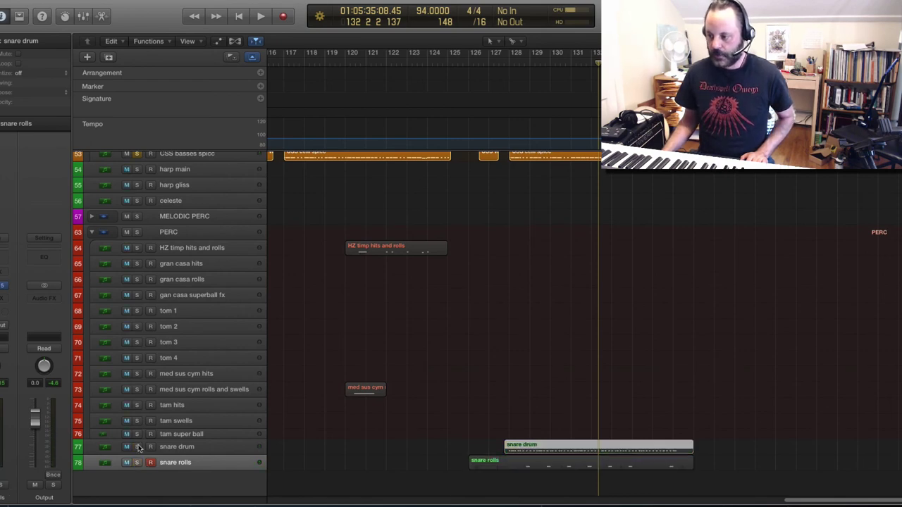
- Turn off solo on the CSS basses spicc and CSS celli spicc tracks
scroll(181, 168, "up", 5)
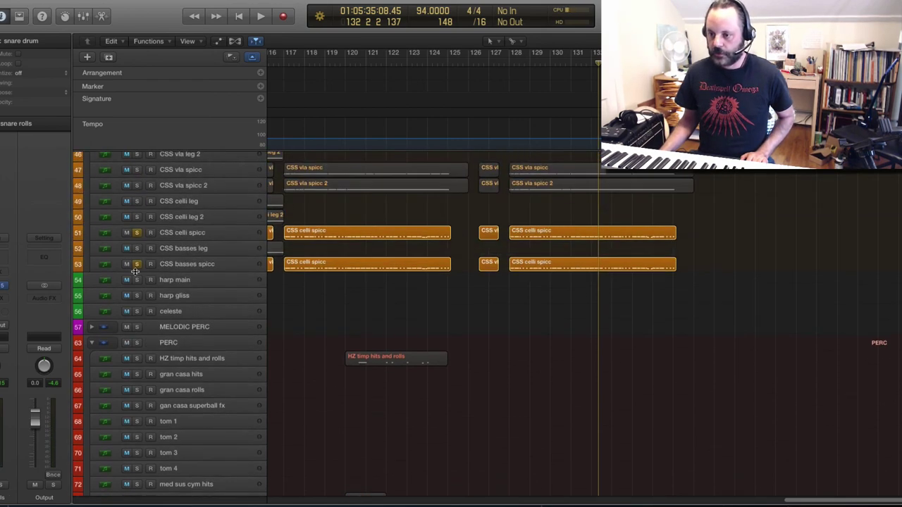
left_click(138, 265)
left_click(136, 232)
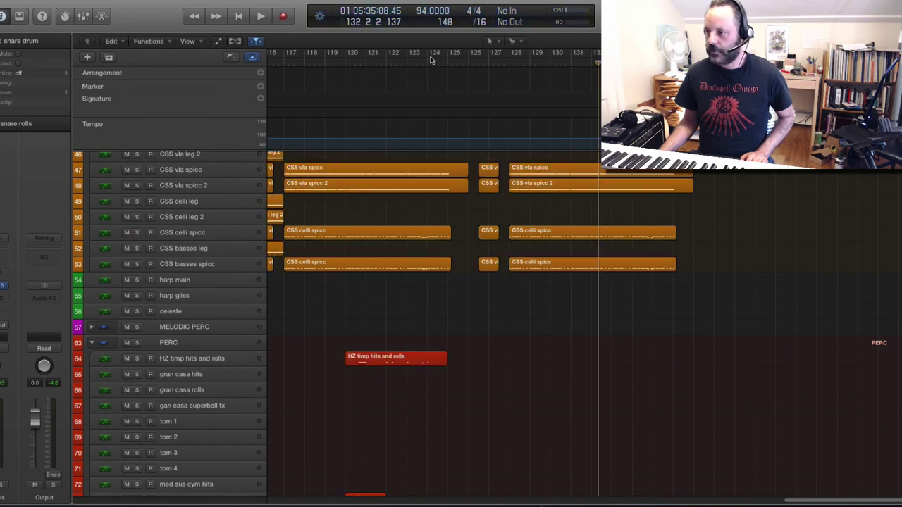
- Play the full arrangement from bar 127 to bar 136 to check the snare parts in context
left_click(491, 59)
key("space")
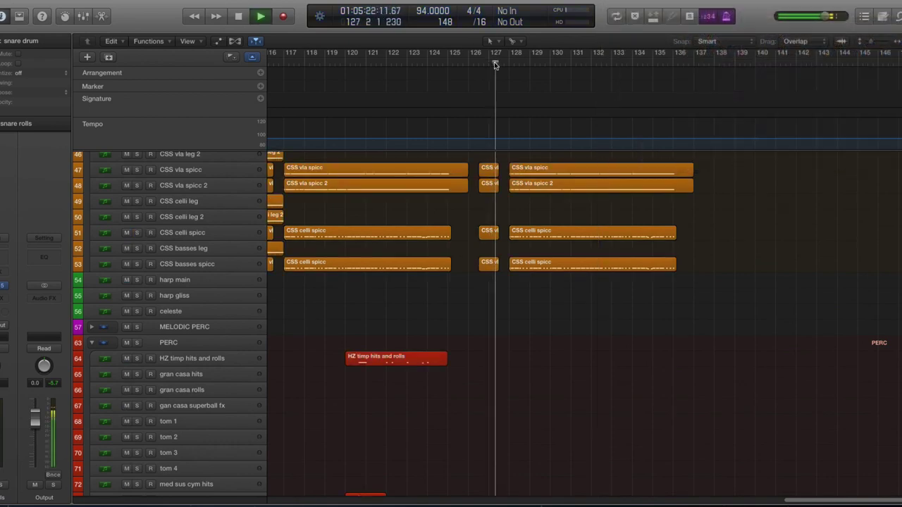
scroll(503, 118, "down", 3)
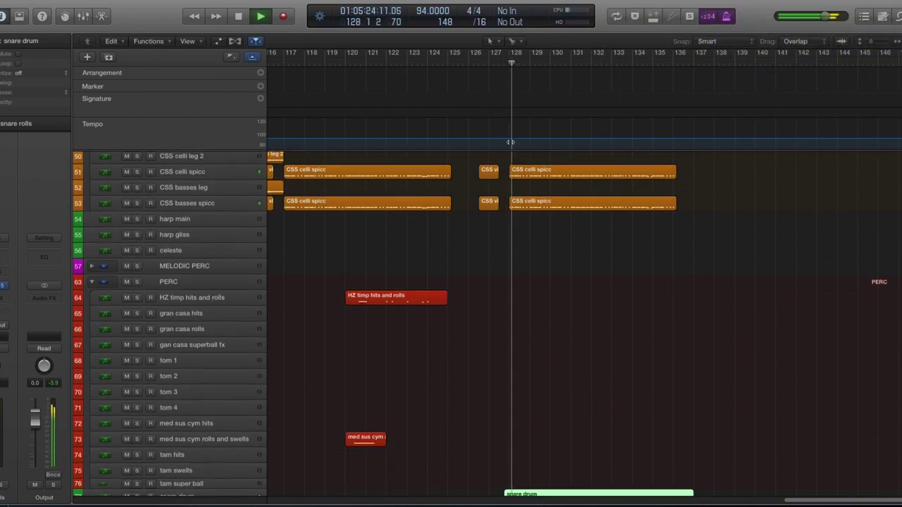
scroll(511, 144, "down", 2)
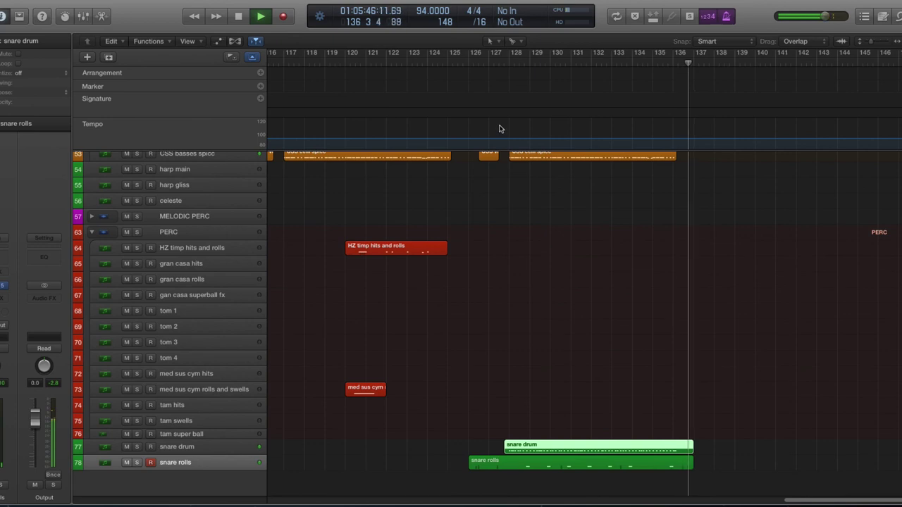
key("space")
- Return the playhead to bar 127 and select the HZ timp hits and rolls track
left_click(493, 62)
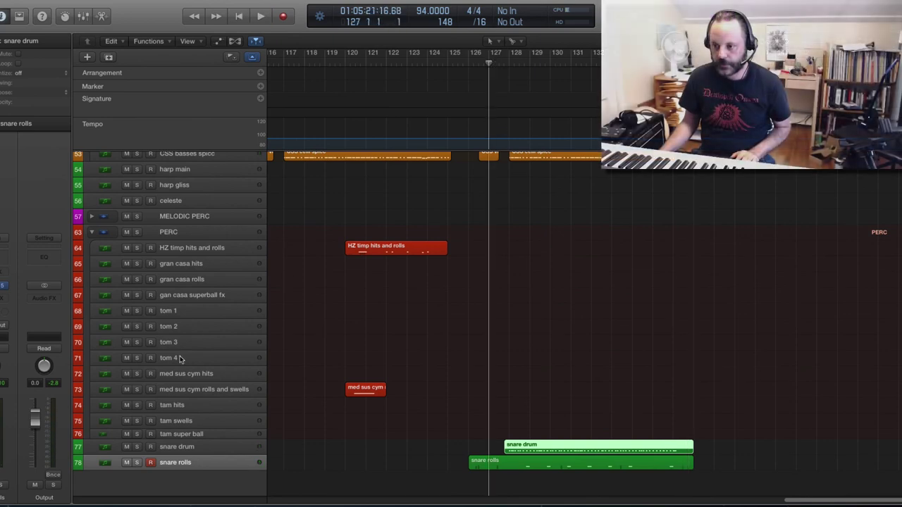
scroll(179, 342, "up", 2)
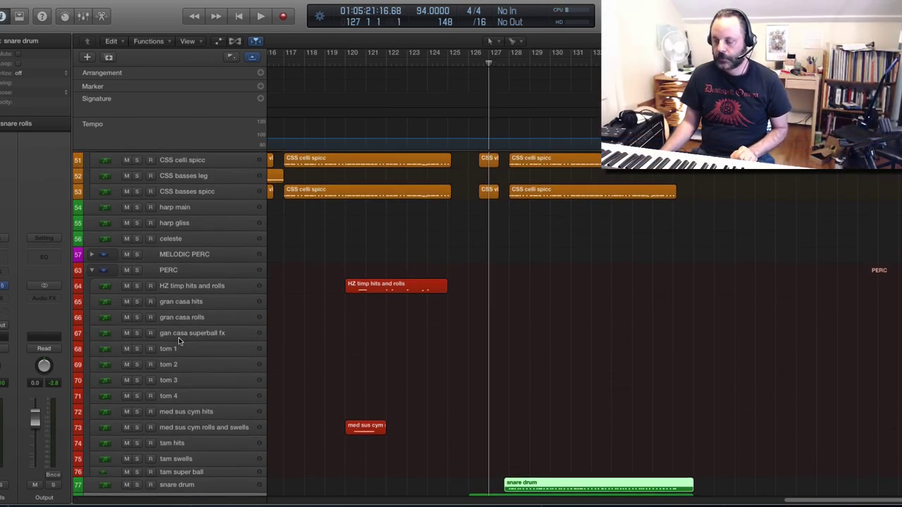
scroll(162, 358, "down", 1)
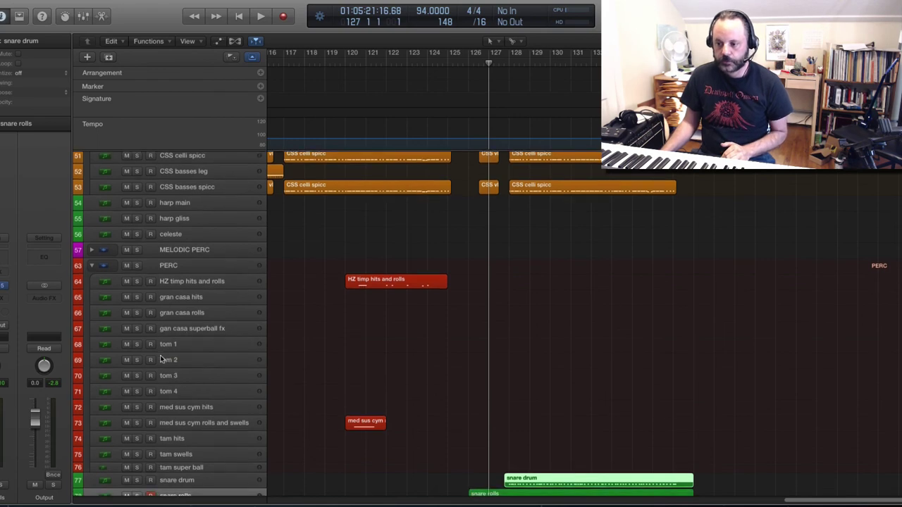
scroll(162, 358, "down", 1)
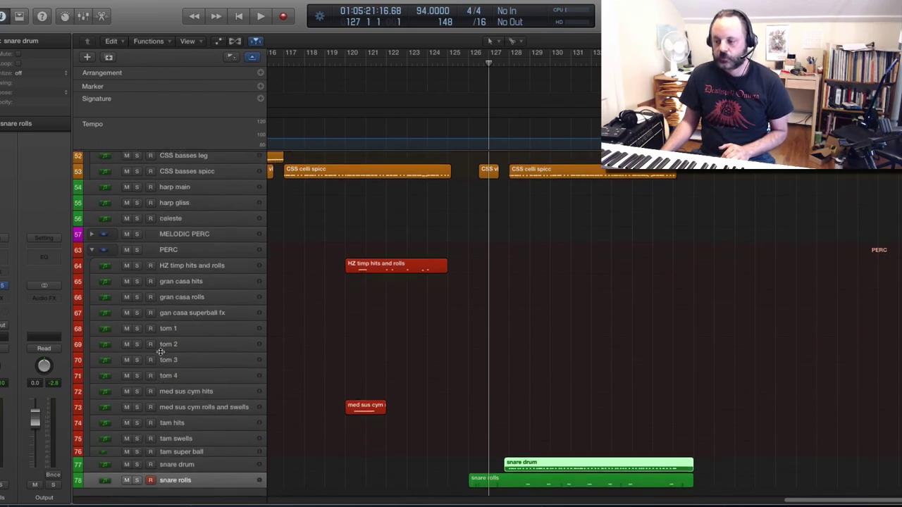
scroll(176, 344, "down", 1)
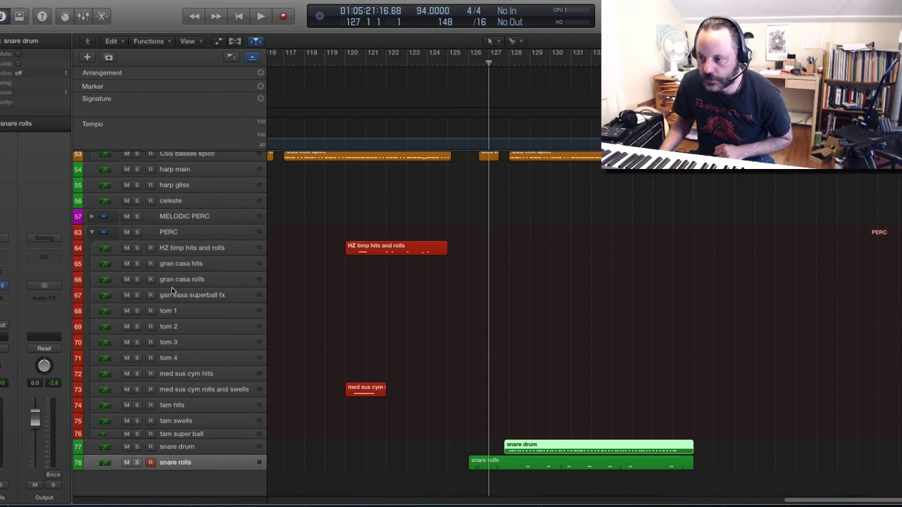
left_click(190, 251)
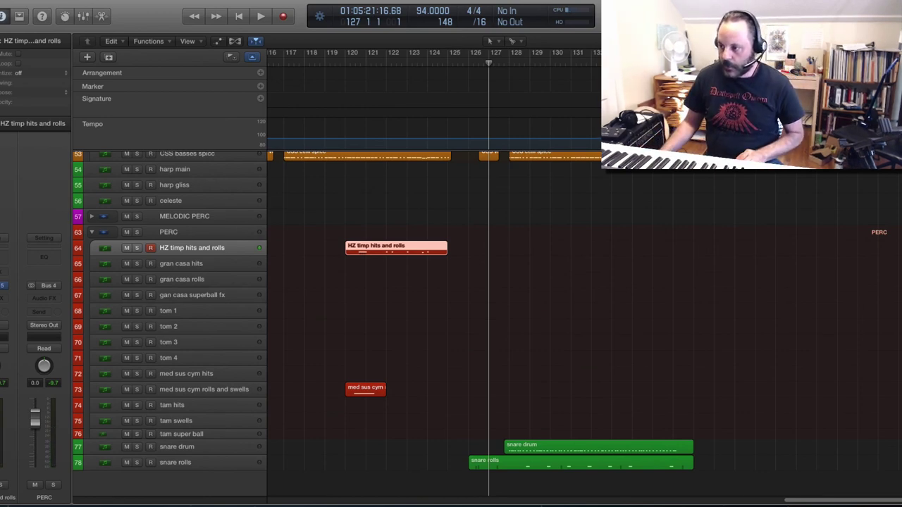
- Solo the CSS celli spicc, CSS basses spicc, snare drum, snare rolls and HZ timp hits and rolls tracks
scroll(334, 218, "up", 3)
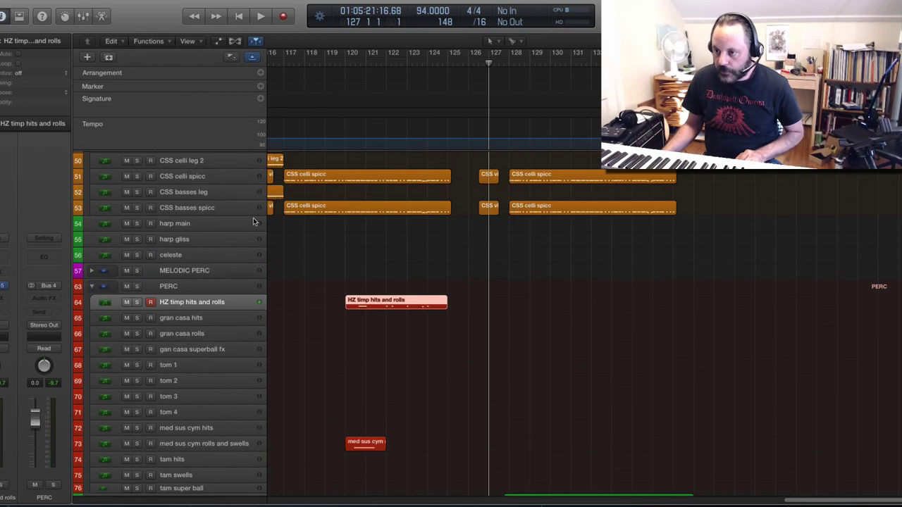
left_click(137, 177)
left_click(137, 208)
scroll(256, 233, "down", 3)
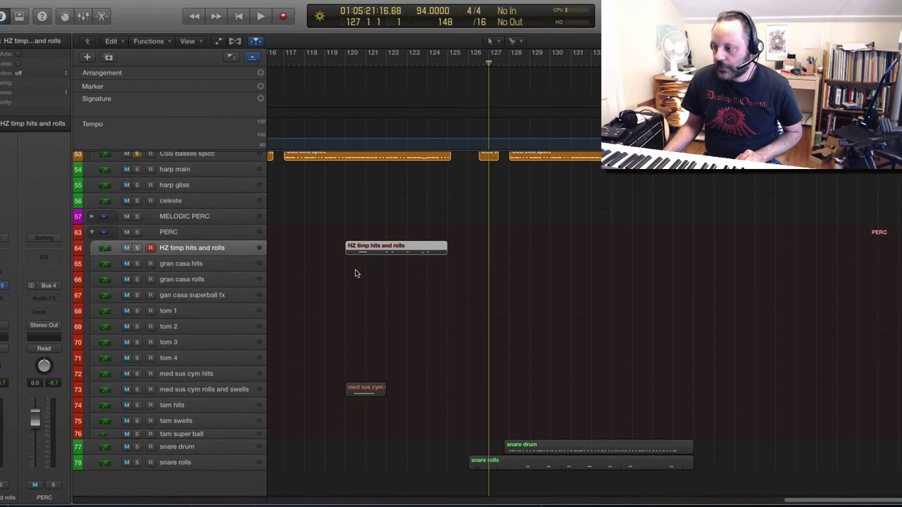
left_click(137, 447)
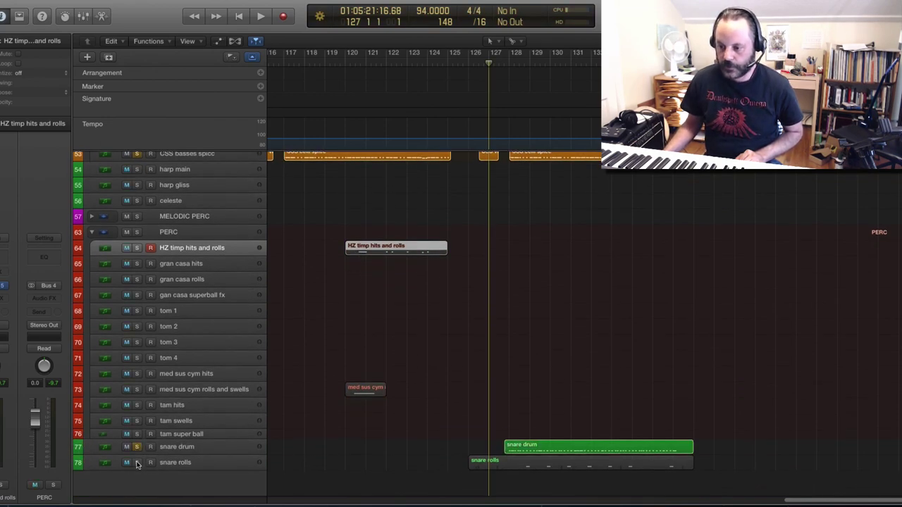
left_click(136, 463)
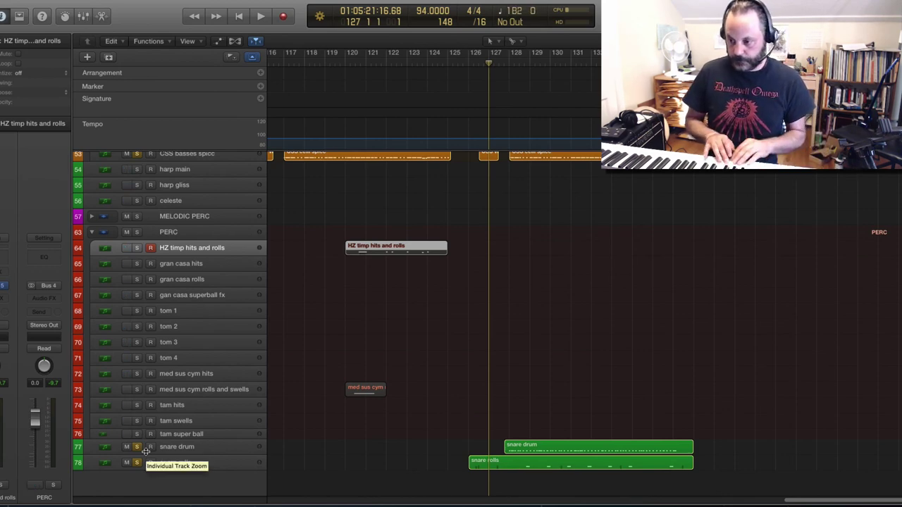
left_click(137, 248)
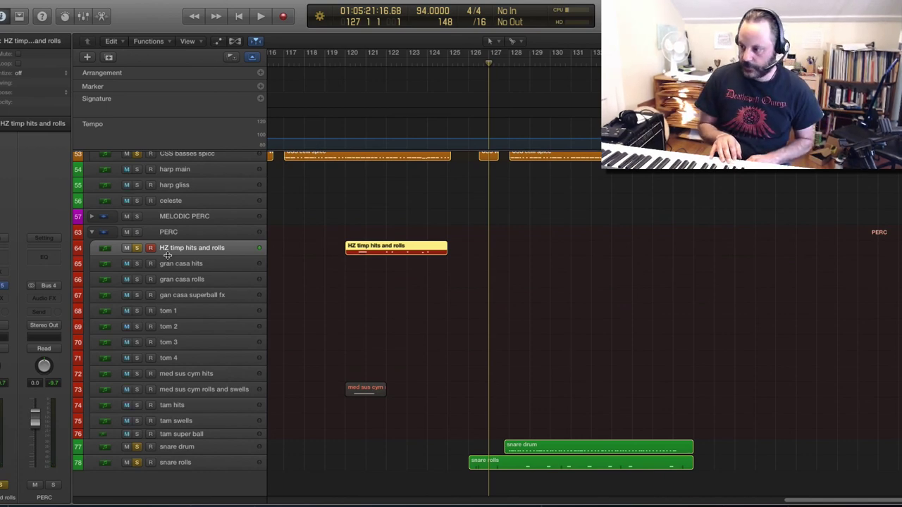
- Rehearse the timpani part over playback from bar 127 and record it from bar 127 beat 3 through bar 136
key("space")
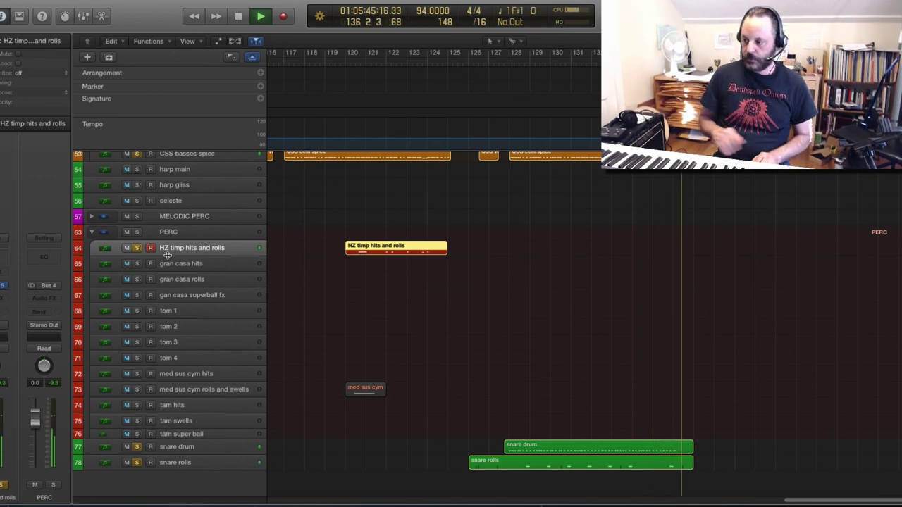
key("space")
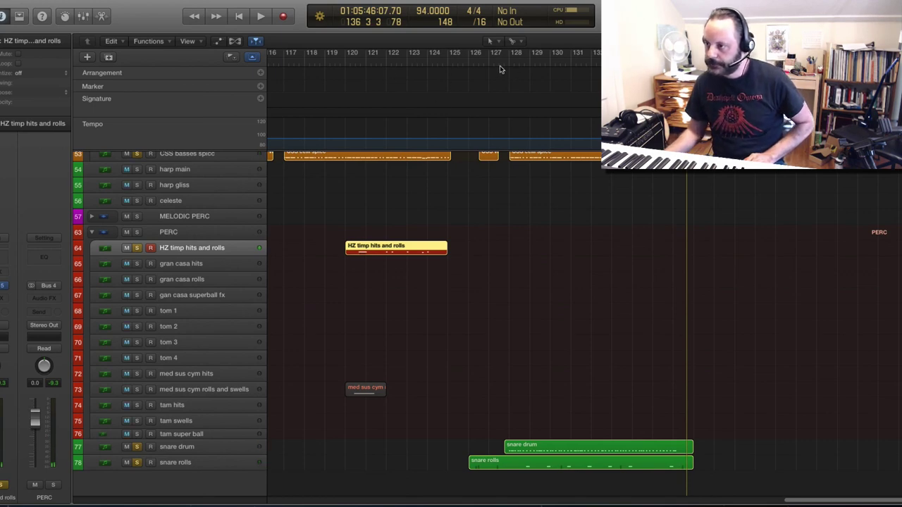
left_click(499, 67)
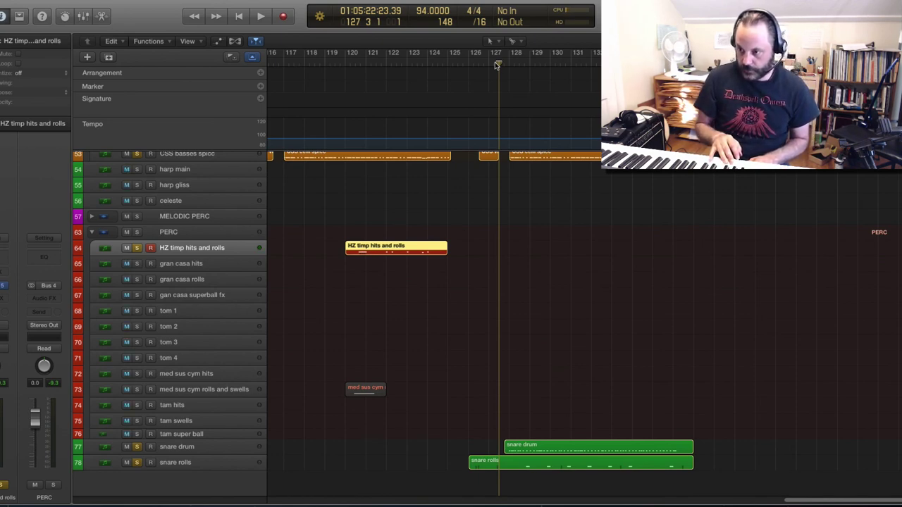
key("r")
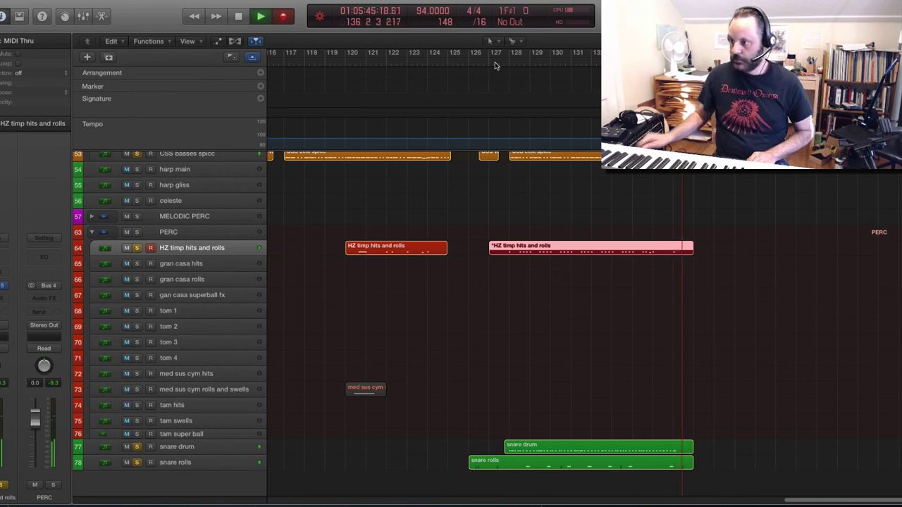
key("space")
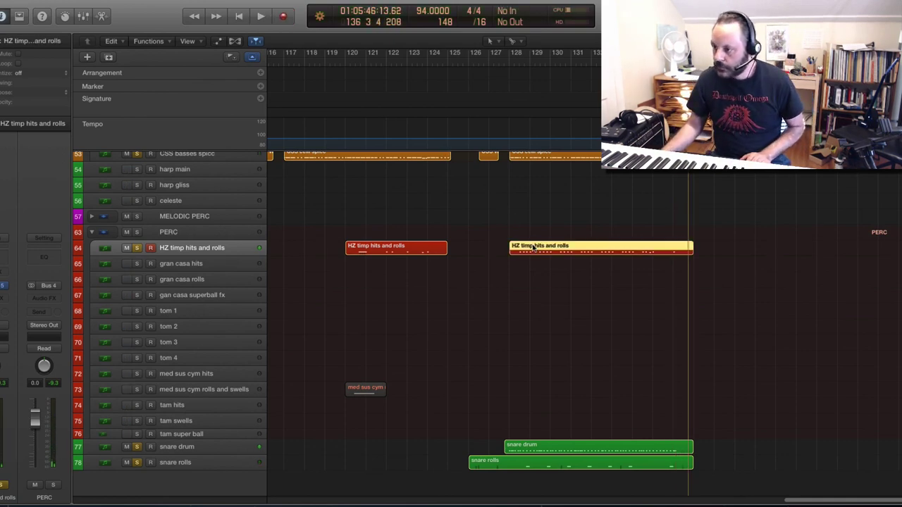
- Open the newly recorded timpani region and quantize all its notes to 1/8 Triplet (1/12)
double_click(533, 247)
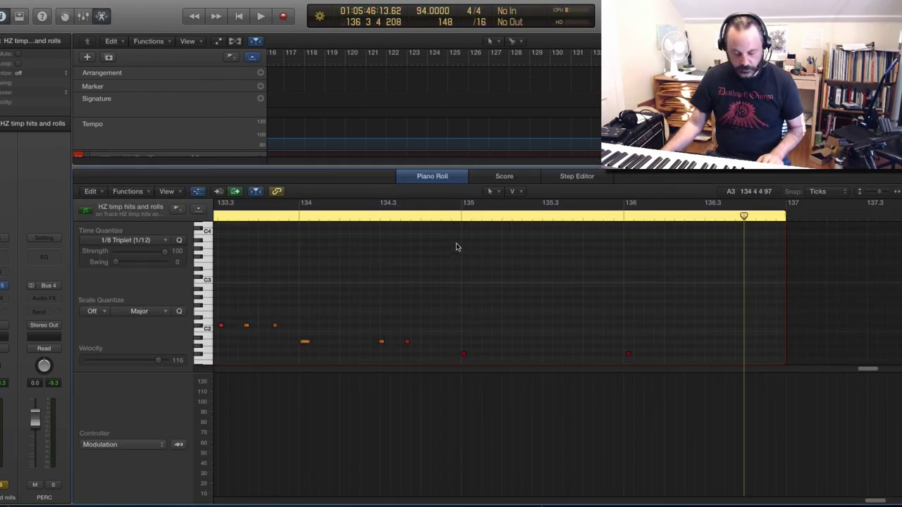
key("super+a")
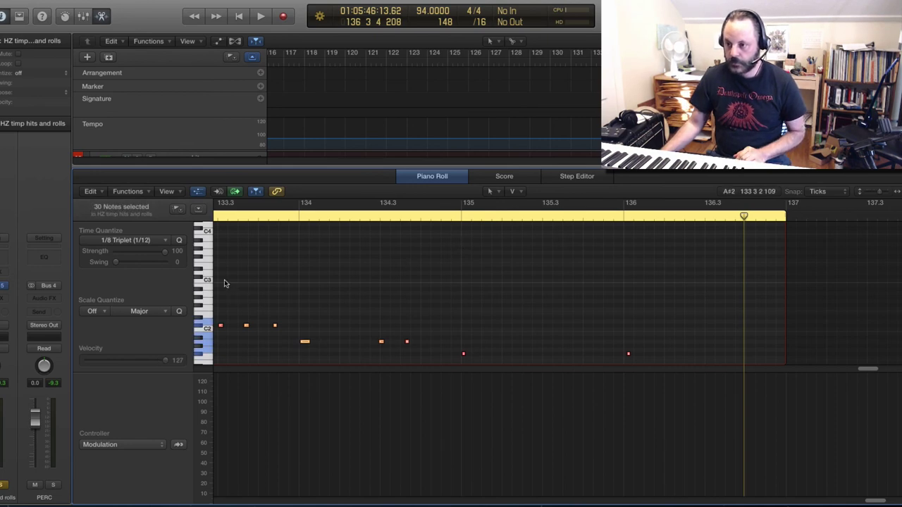
left_click(179, 240)
- Play the quantized timpani notes from around bar 134 beat 3 into bar 136
scroll(496, 345, "down", 5)
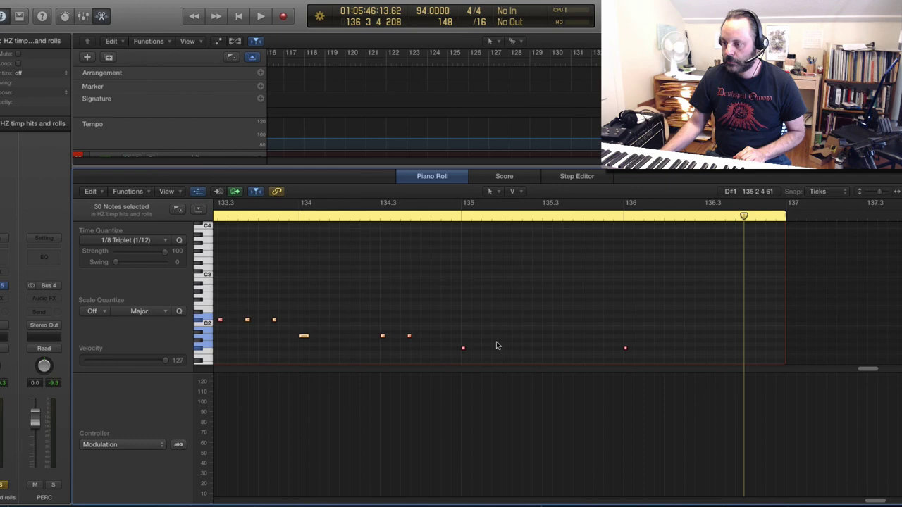
left_click(368, 219)
key("space")
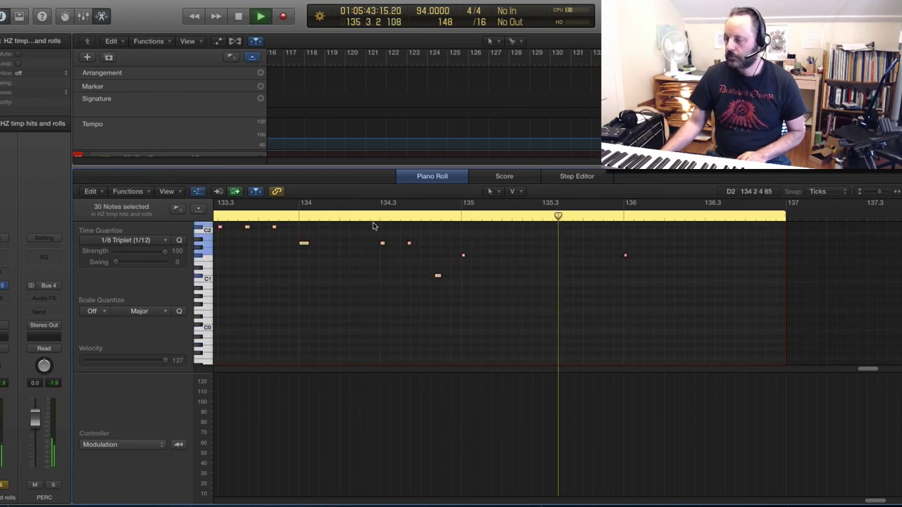
key("space")
- Raise the velocity of the C#1 timpani note leading into bar 135 to 115 and replay the passage
left_click(430, 277)
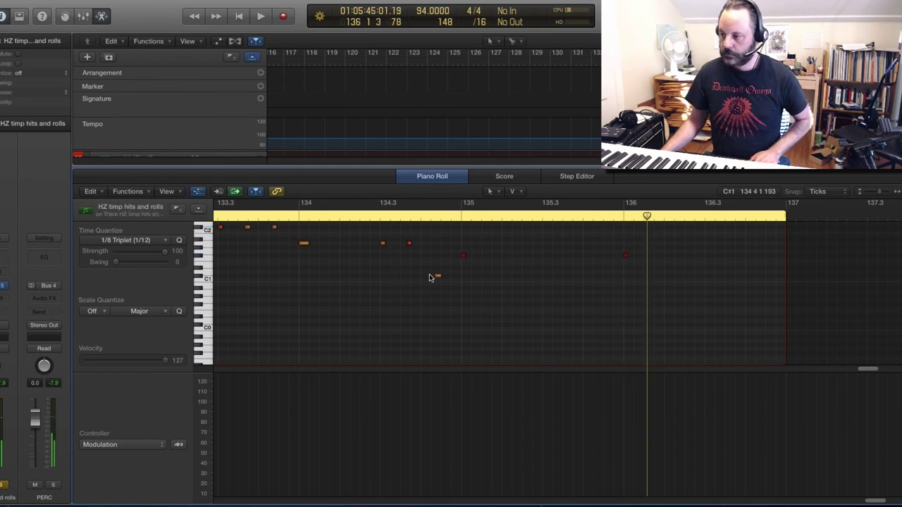
key("Right")
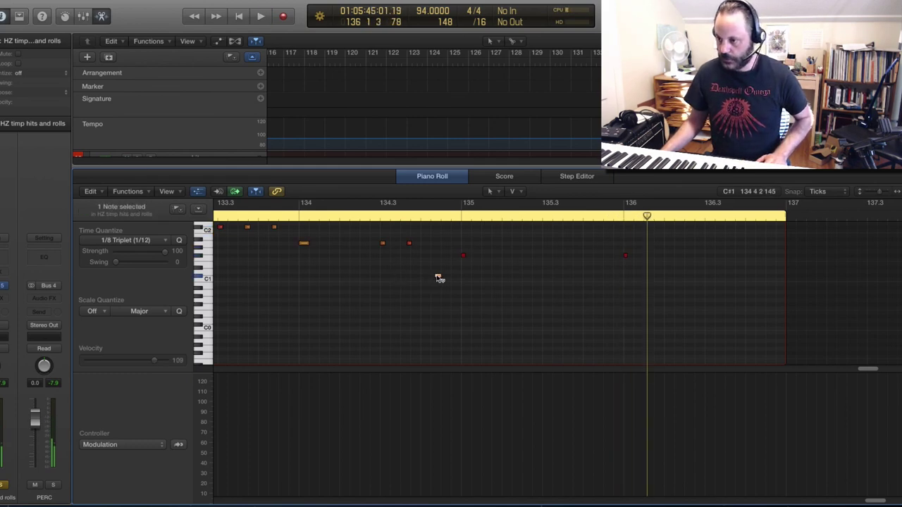
left_click(438, 277)
left_click_drag(438, 277, 437, 272)
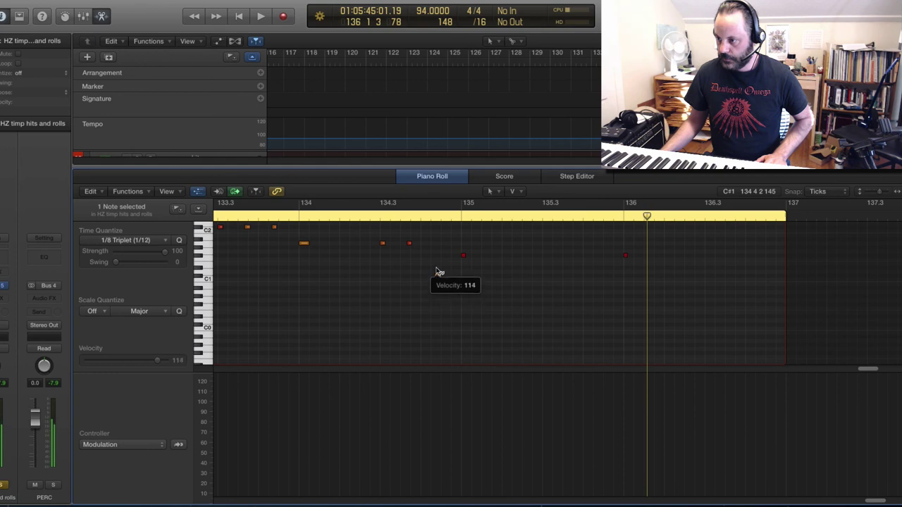
left_click(367, 217)
key("space")
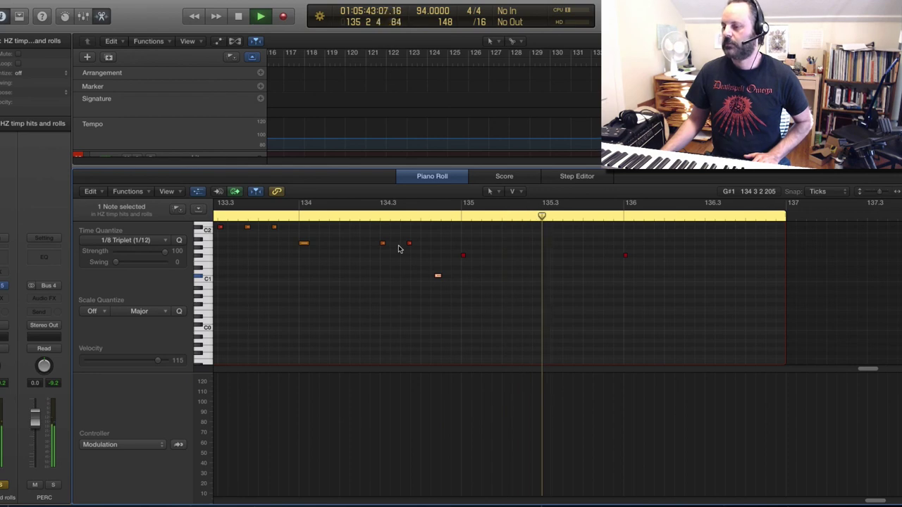
key("space")
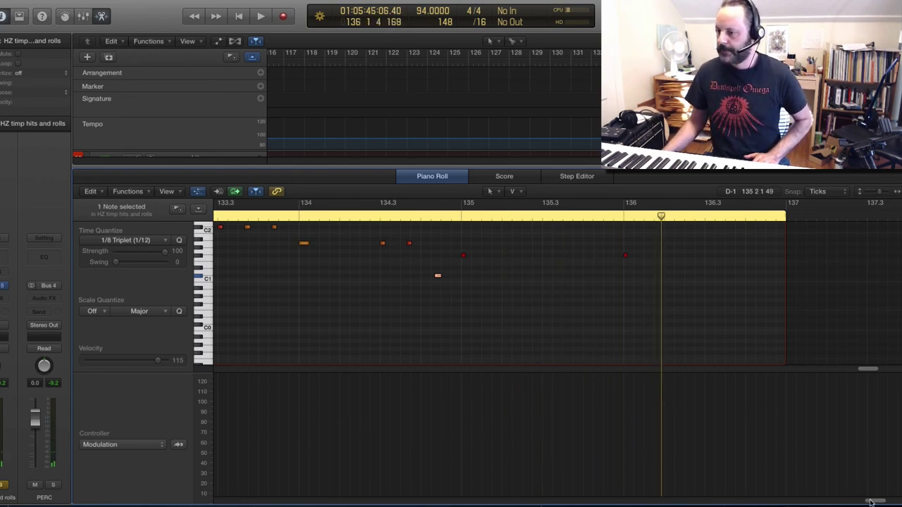
- Play the timpani region from just before bar 128 into bar 136 and close the note editor
left_click_drag(871, 502, 839, 502)
left_click(344, 204)
key("space")
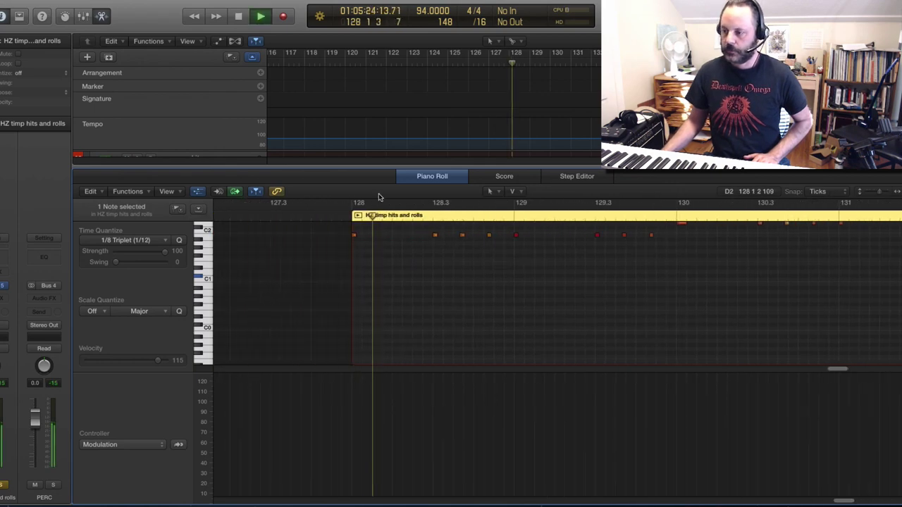
key("p")
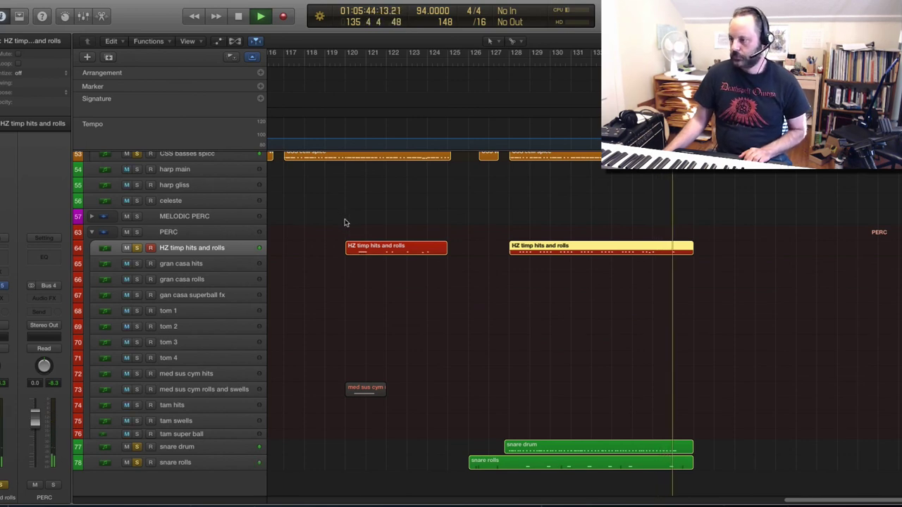
key("space")
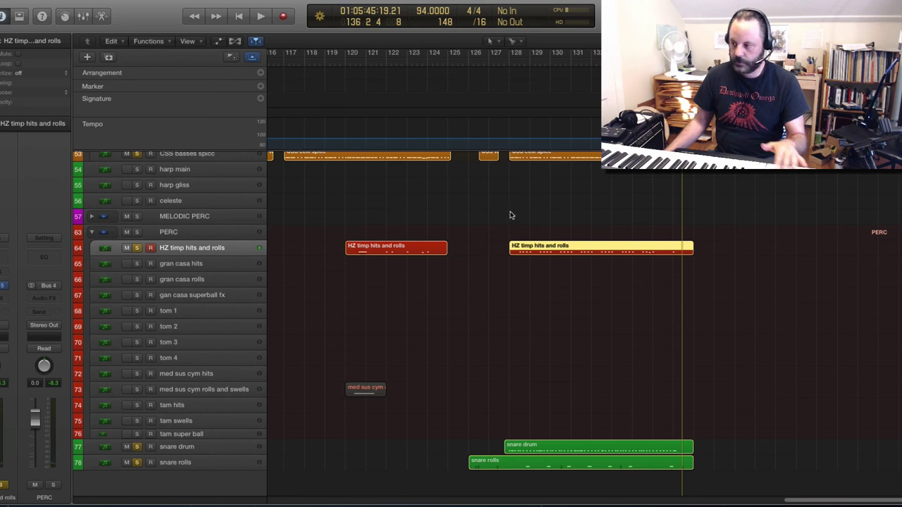
- Open the timpani region starting at bar 128, review its notes across bars 132 to 135, and close the note editor
left_click(556, 226)
left_click(566, 252)
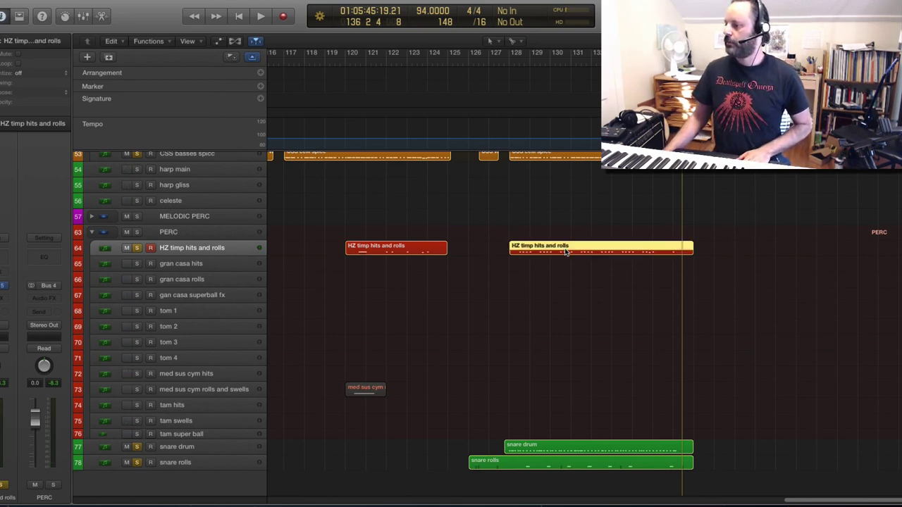
double_click(566, 253)
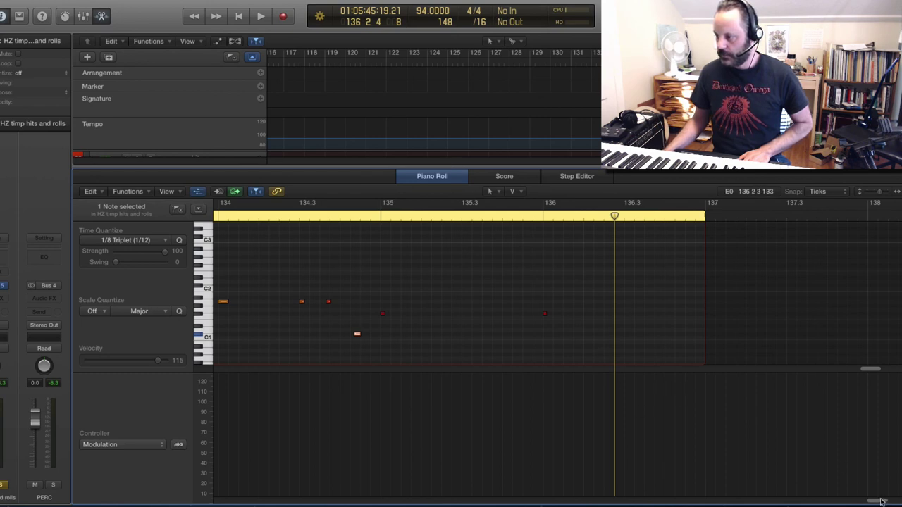
mouse_move(881, 501)
left_mouse_down()
mouse_move(853, 503)
mouse_move(876, 503)
mouse_move(868, 502)
left_mouse_up()
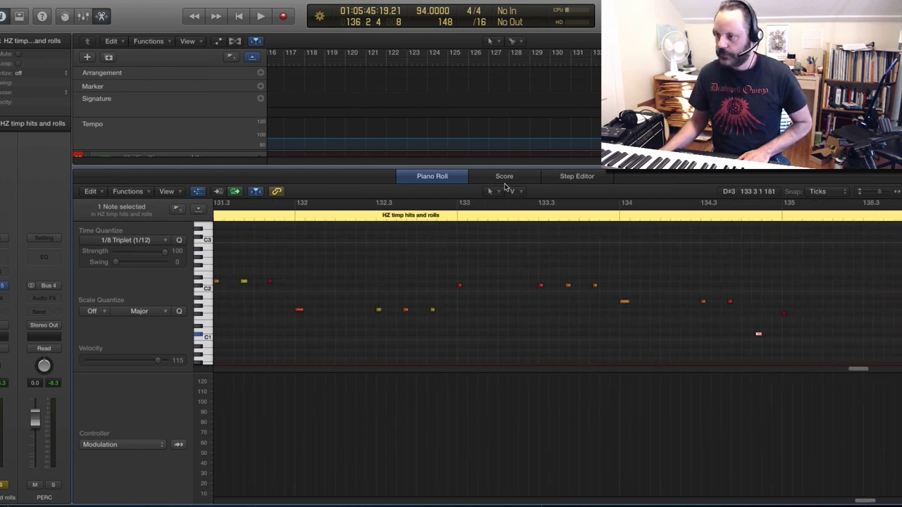
key("p")
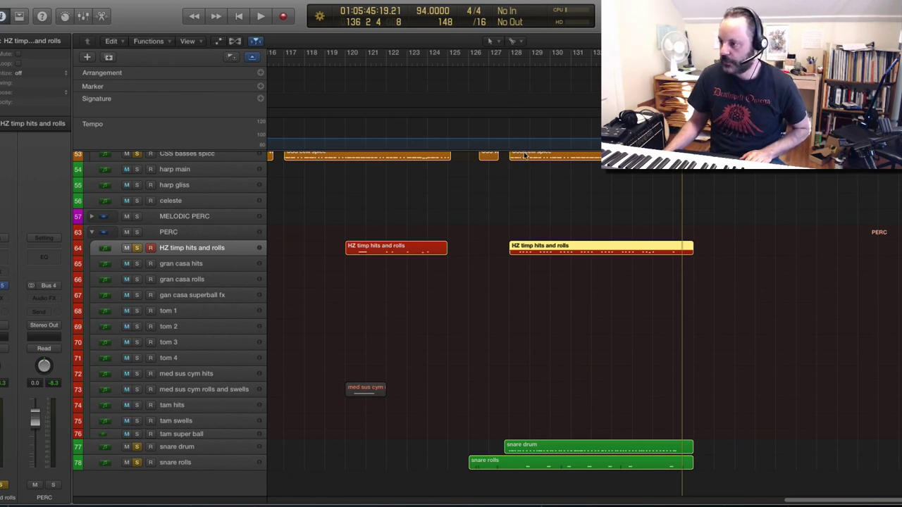
- Record a timpani roll with a modulation swell over bars 135 and 136 on the HZ timp hits and rolls track
key("comma")
key("comma")
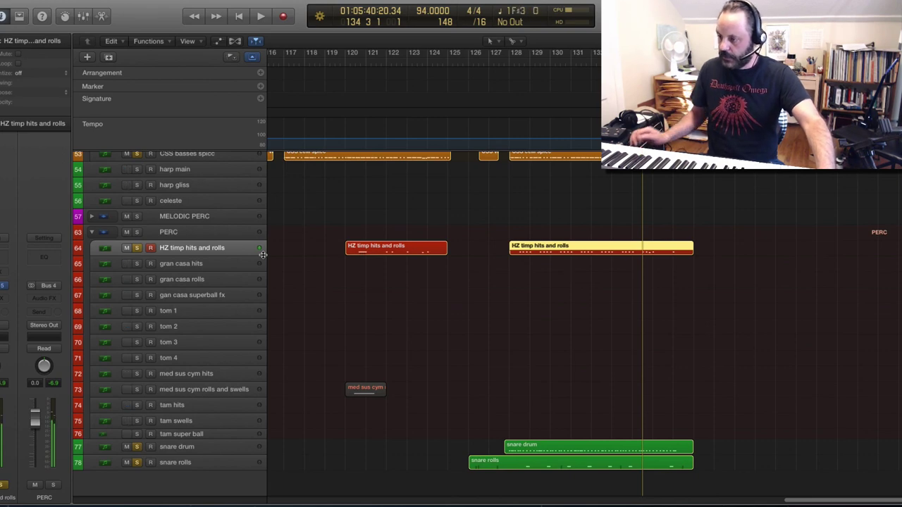
left_click(508, 64)
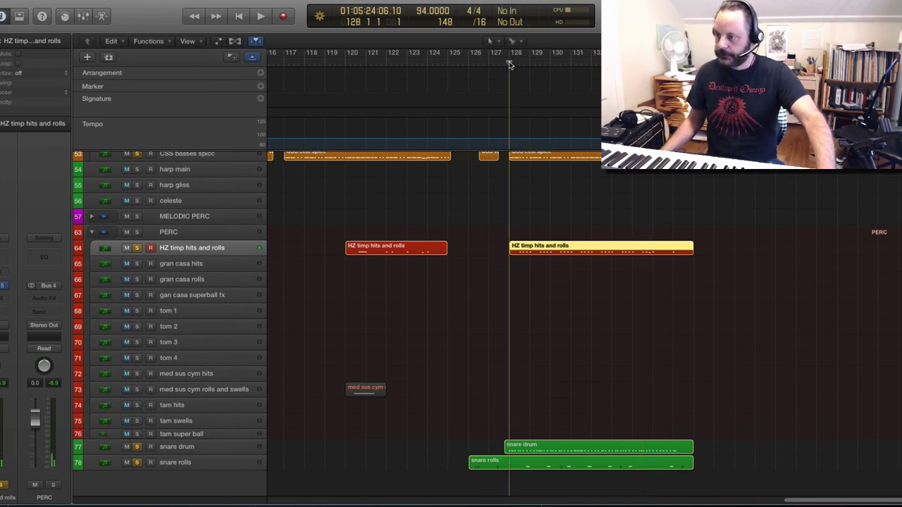
key("r")
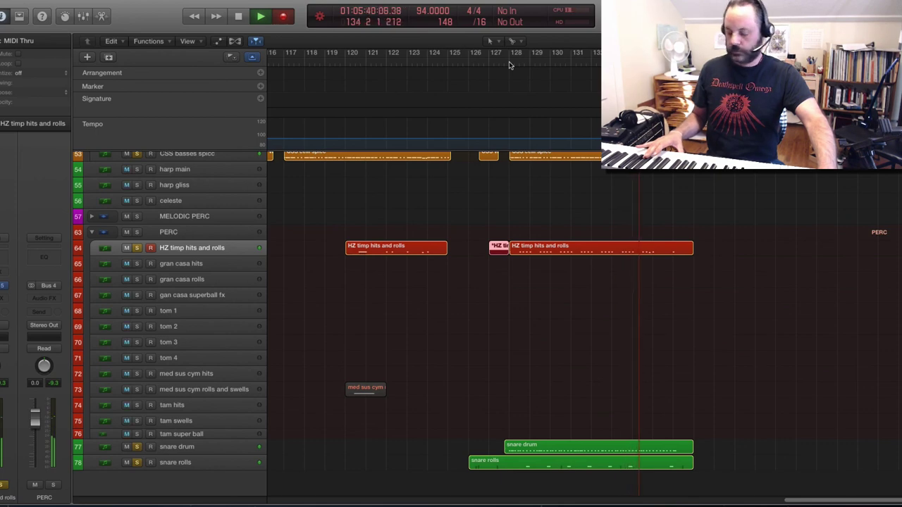
key("r")
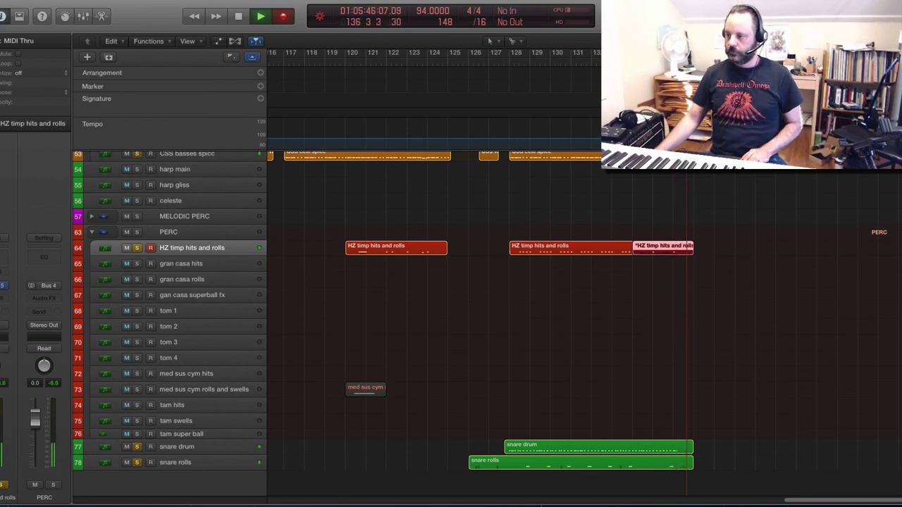
key("space")
- Join the new timpani roll take with the existing timpani region that starts at bar 128
left_click_drag(490, 211, 682, 265)
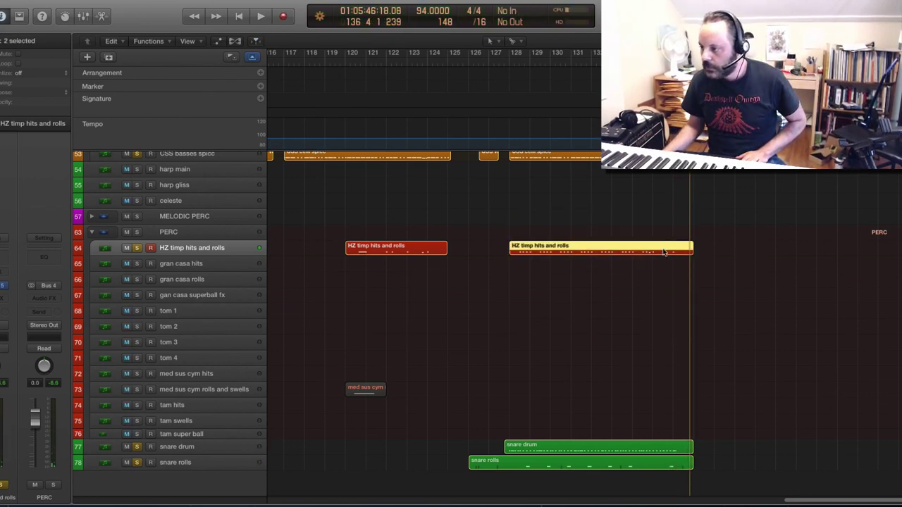
right_click(664, 250)
left_click(644, 253)
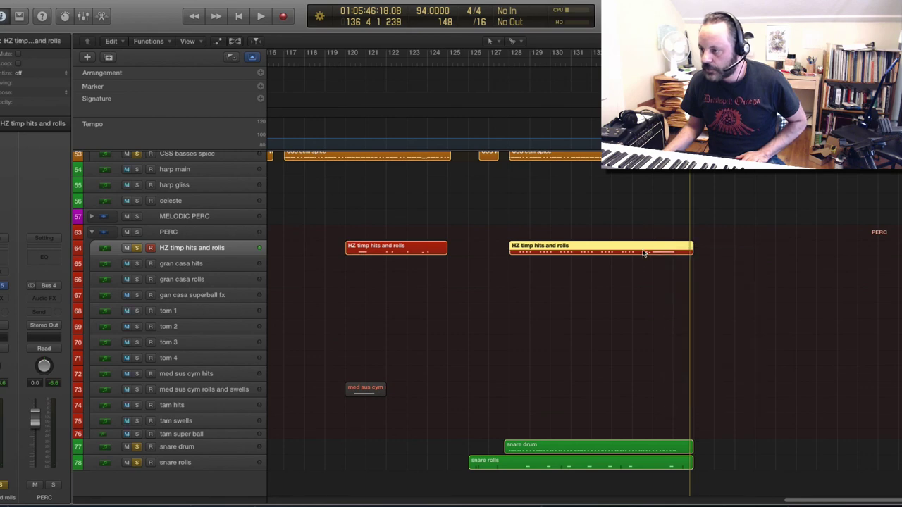
- Open the joined timpani region in the note editor and set its controller lane to Note Velocity
double_click(644, 253)
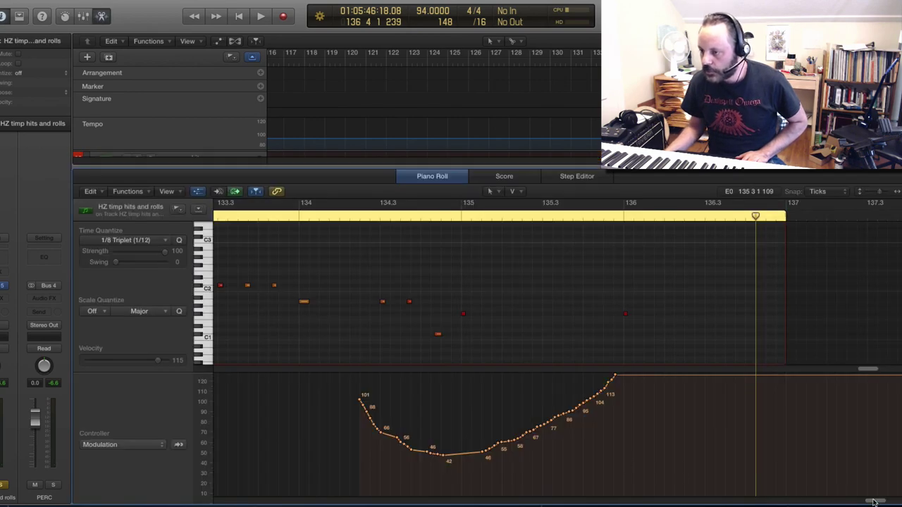
left_click_drag(874, 502, 845, 502)
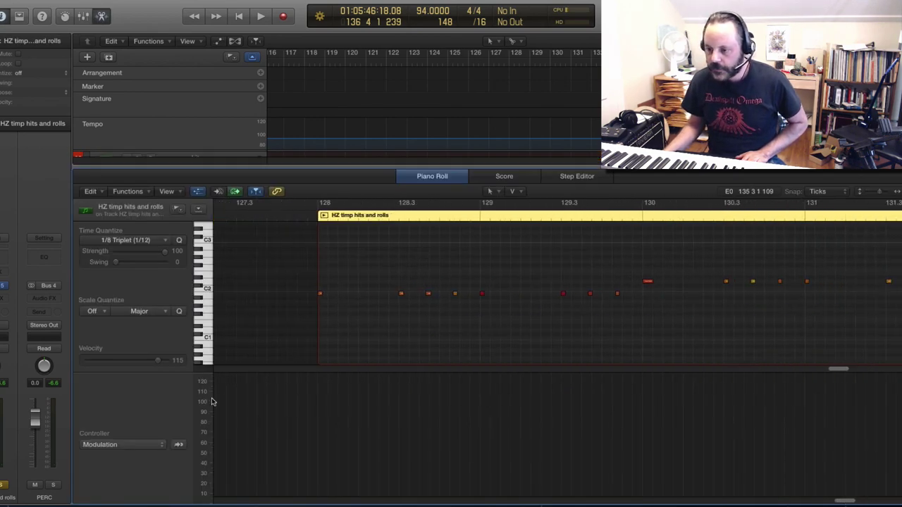
left_click(142, 448)
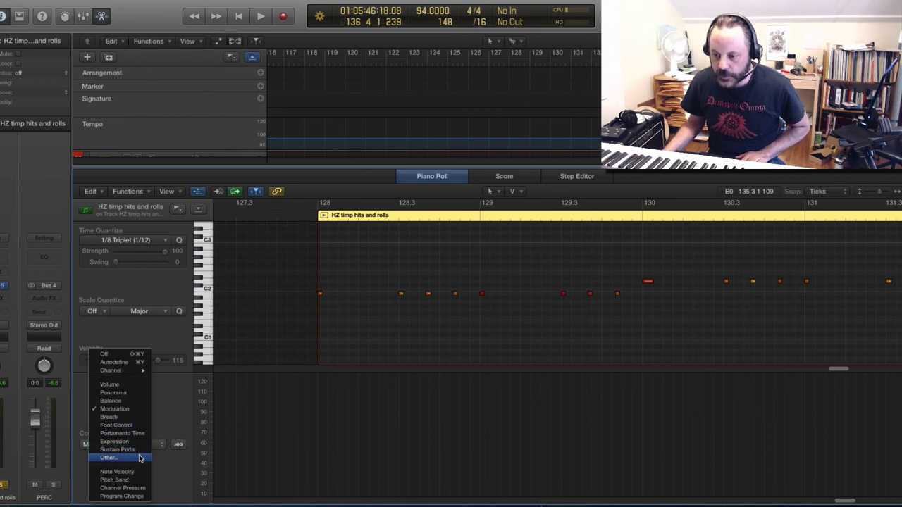
left_click(209, 400)
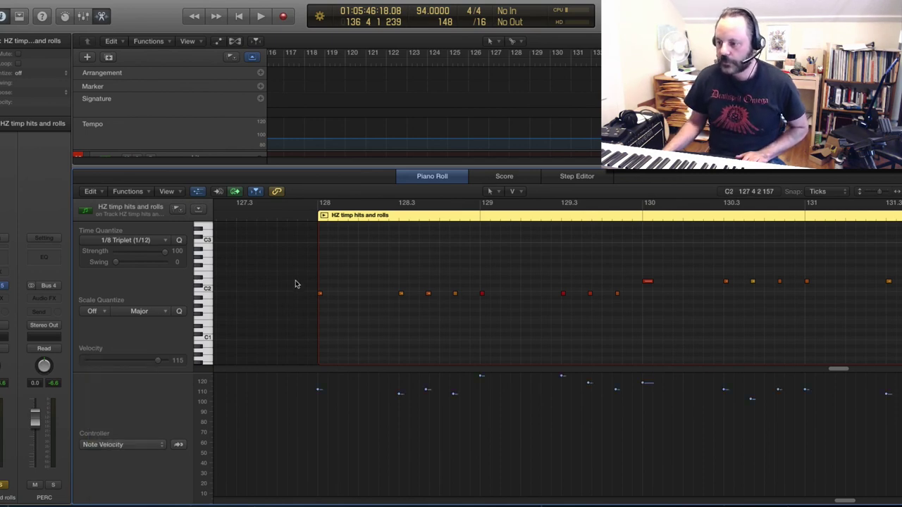
- Play the start of the timpani region, raise the velocity of the B1 note at bar 128 to 118, and replay it
left_click(297, 218)
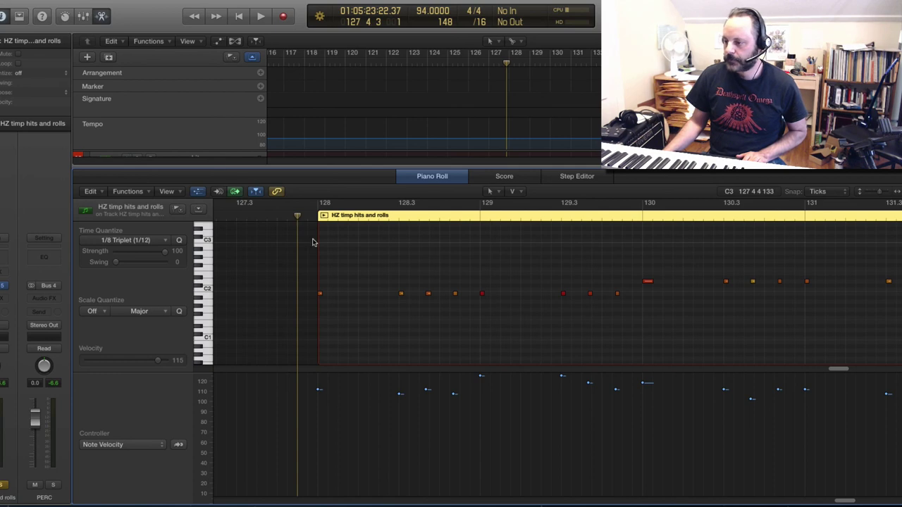
key("space")
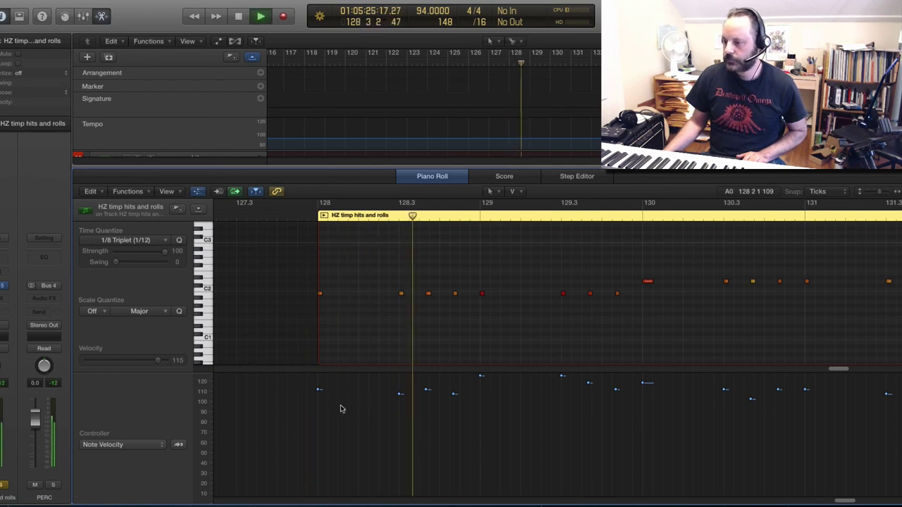
key("space")
left_click_drag(318, 393, 318, 383)
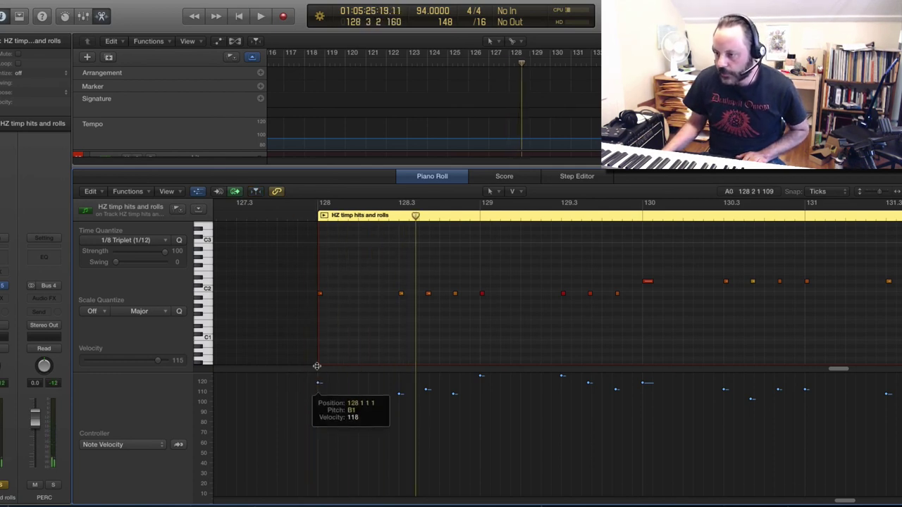
left_click(309, 219)
key("space")
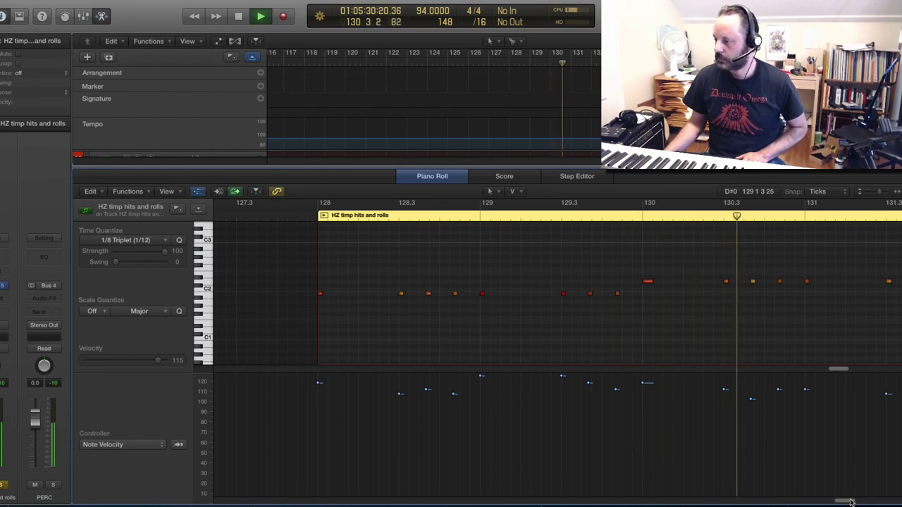
- Raise the velocity of the timpani note on the downbeat of bar 131 and resume playback
left_click_drag(850, 502, 859, 502)
key("space")
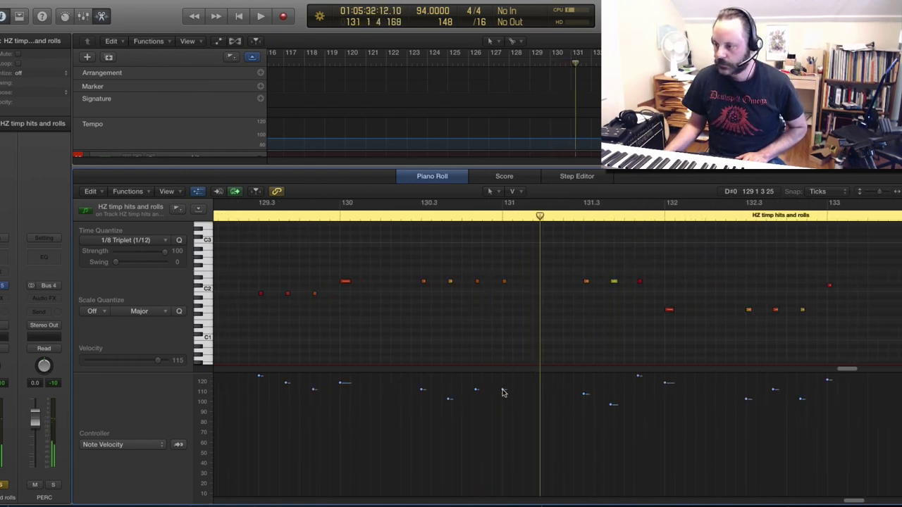
left_click_drag(502, 389, 503, 384)
key("space")
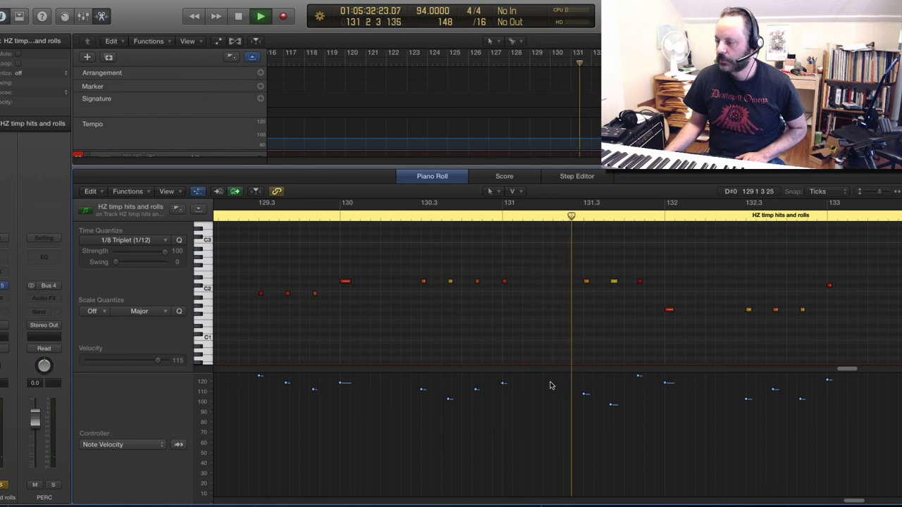
- Shape the velocities of the last timpani notes in bar 131 into a rise towards a louder bar 132 downbeat, and replay
key("space")
left_click_drag(611, 405, 667, 379)
left_click(562, 219)
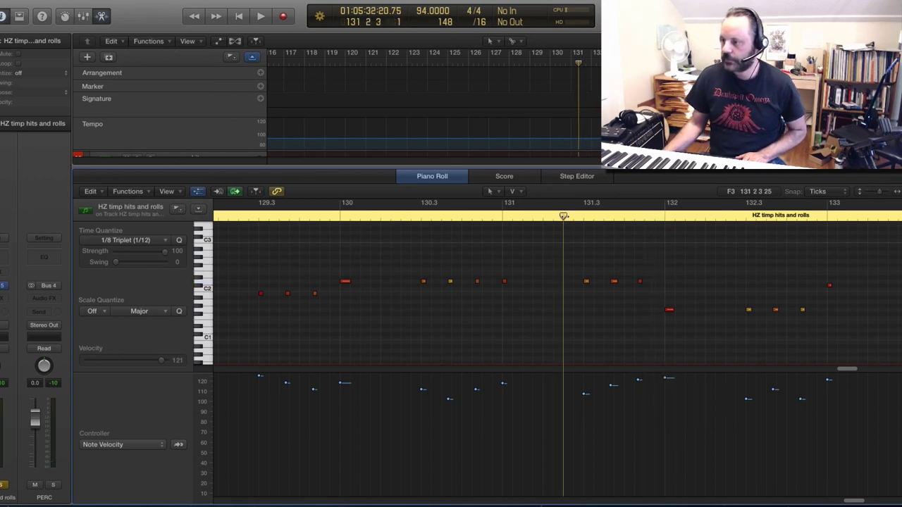
key("space")
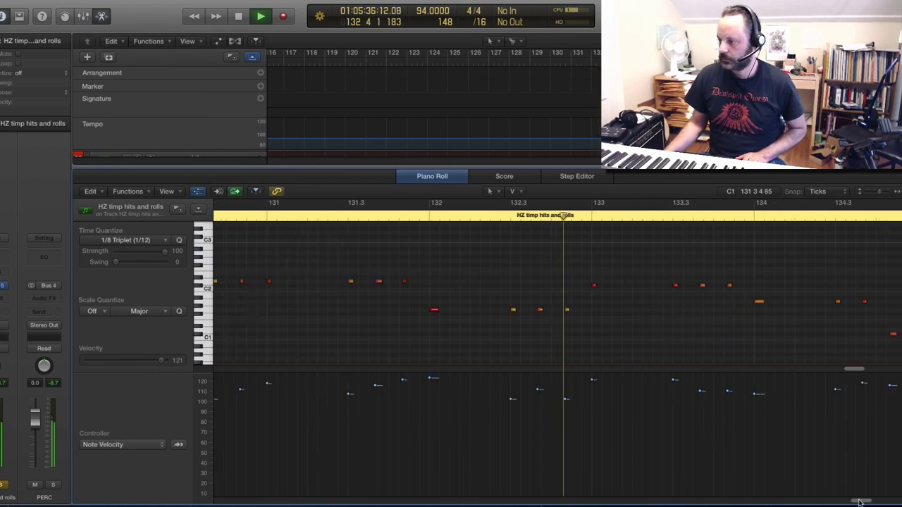
- Raise the velocity of the last timpani note in bar 132 and of the beat 3 note to 108, then replay the passage
key("space")
left_click_drag(533, 402, 533, 384)
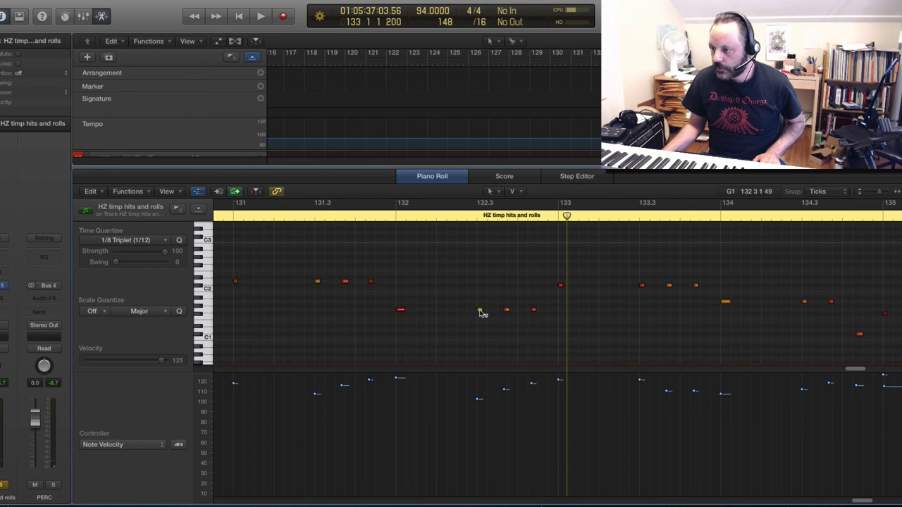
left_click_drag(481, 314, 483, 306)
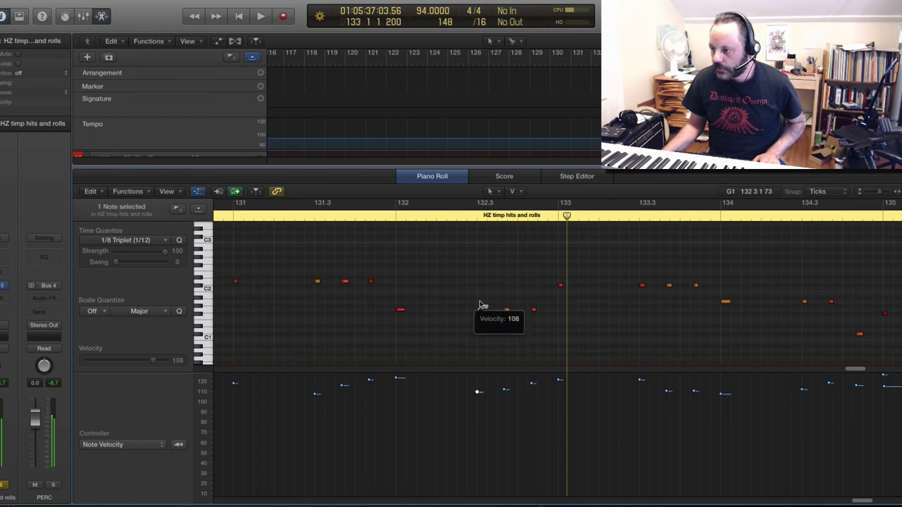
left_click(463, 220)
key("space")
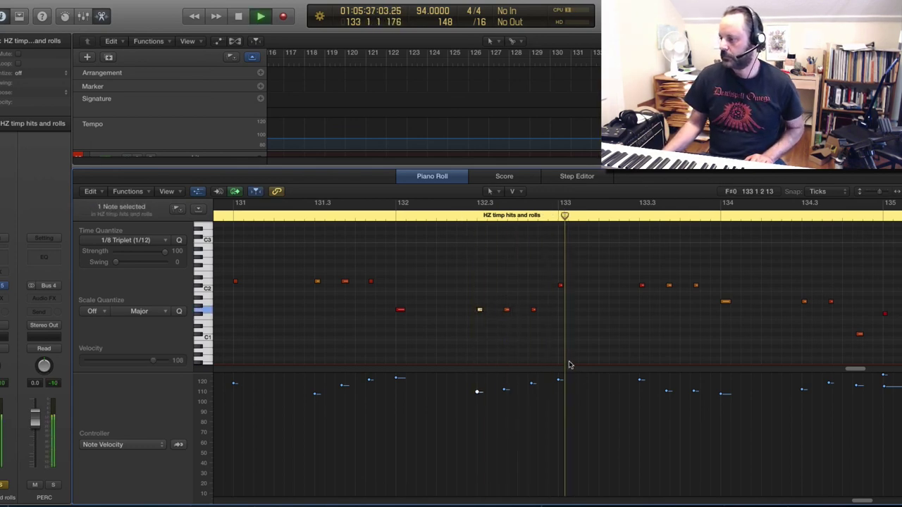
left_click(864, 502)
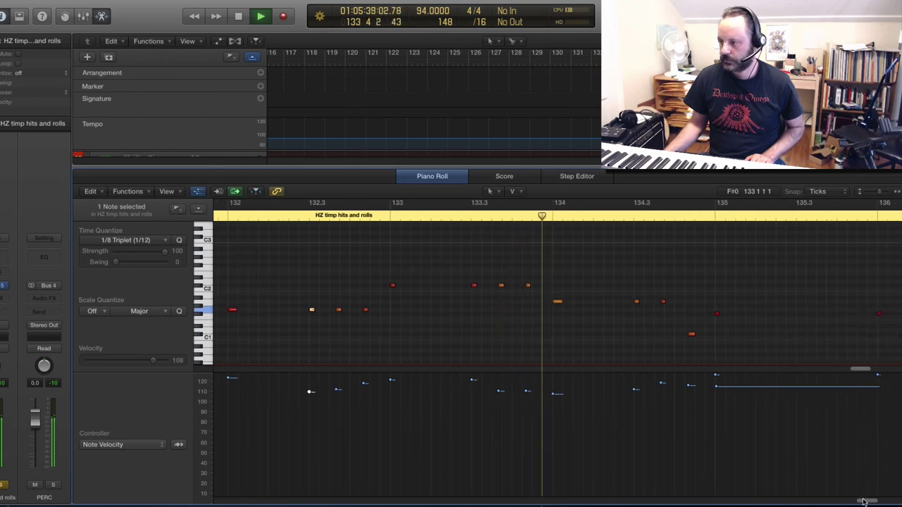
- Raise the last timpani note of bar 133 slightly and the A1 note at bar 134 to velocity 123, then resume playback
key("space")
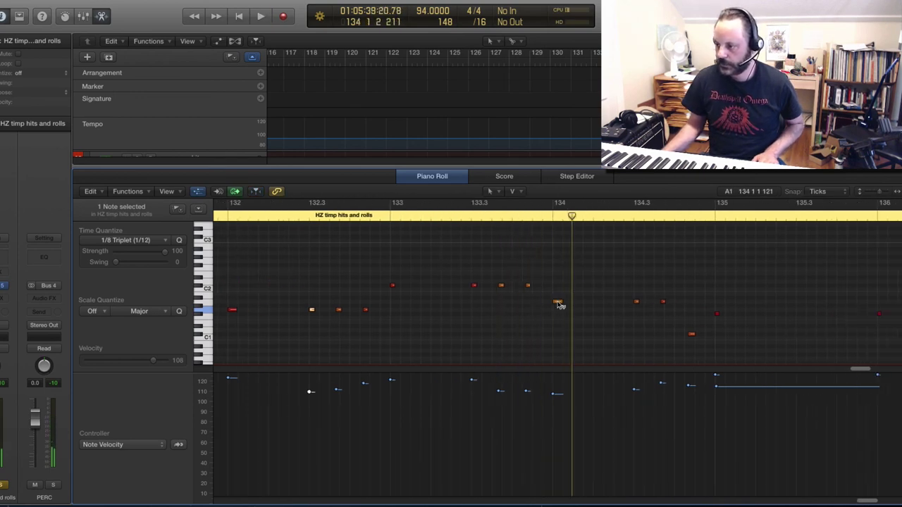
left_click(558, 303)
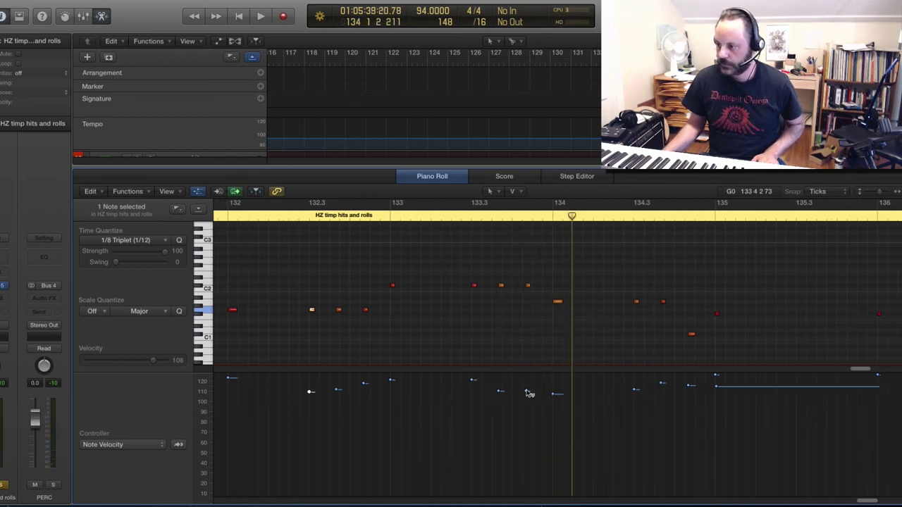
left_click_drag(528, 392, 527, 387)
left_click_drag(558, 303, 558, 290)
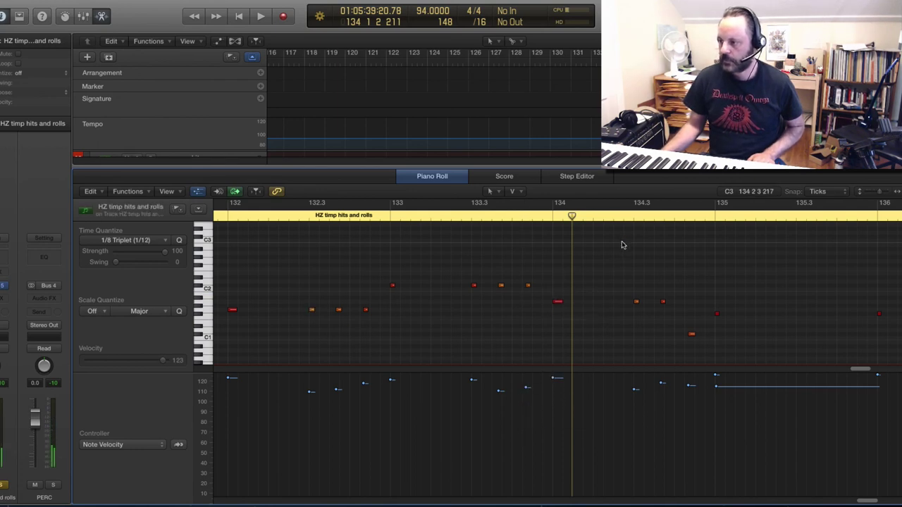
key("space")
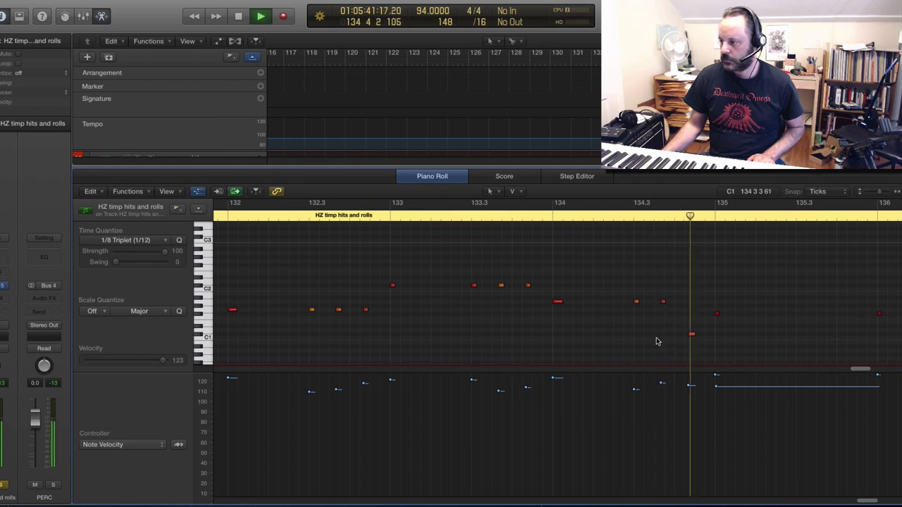
- Raise the velocity of the C#1 timpani note leading into bar 135 to 121, play on, and close the note editor
key("space")
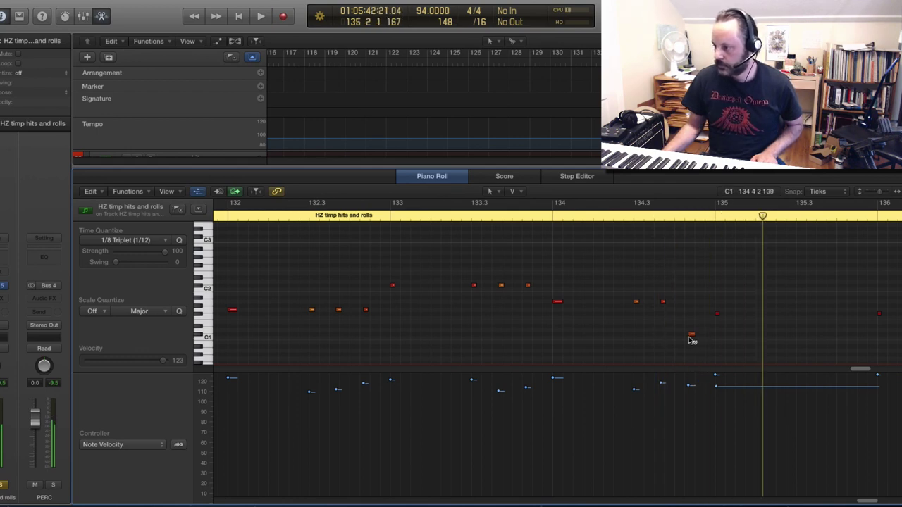
left_click_drag(693, 338, 692, 328)
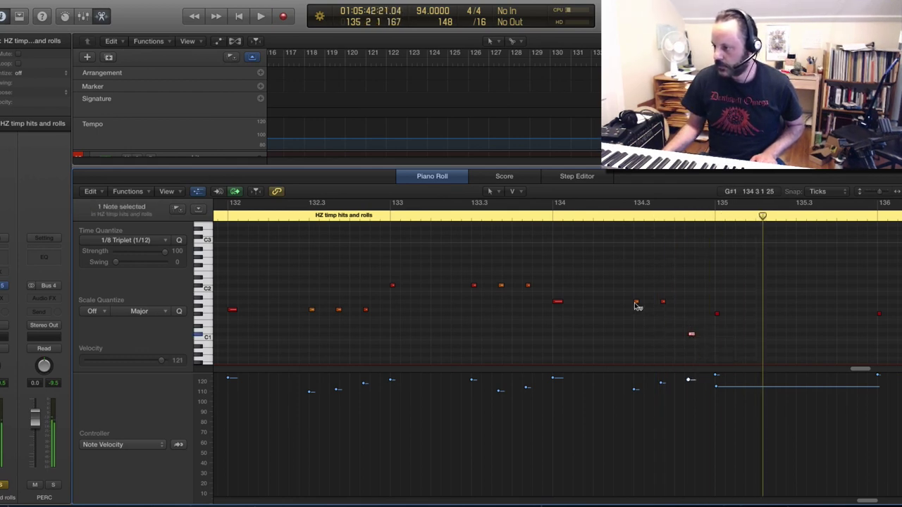
key("space")
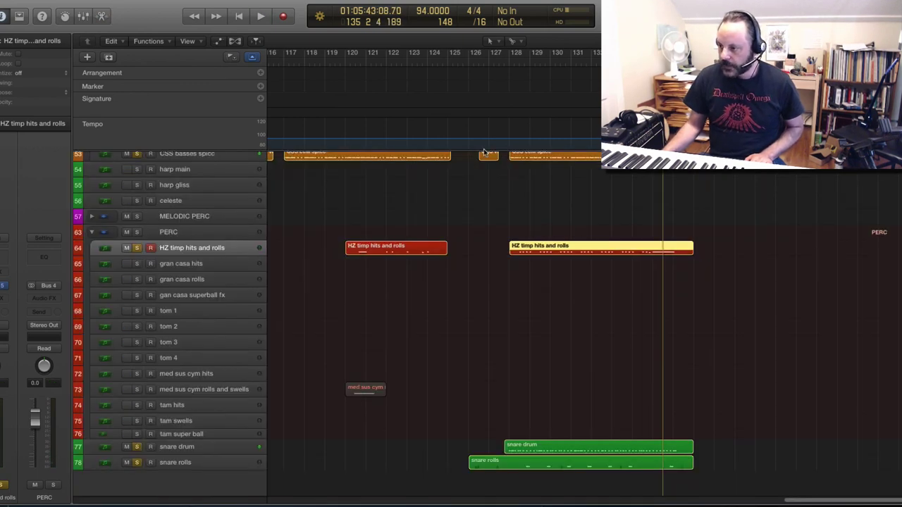
- Solo the CSS vla spicc and CSS vla spicc 2 tracks as well, and play the passage from bar 127 beat 3
left_click(499, 64)
scroll(543, 225, "up", 4)
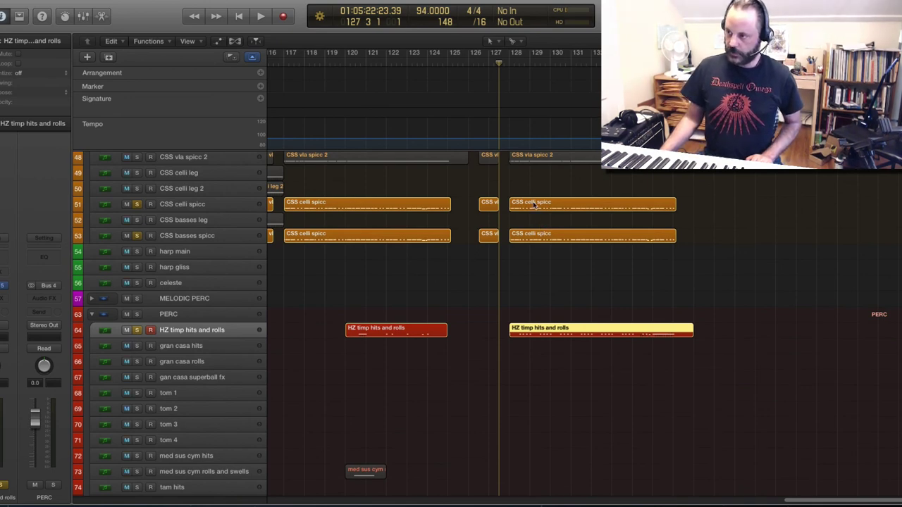
scroll(395, 262, "up", 5)
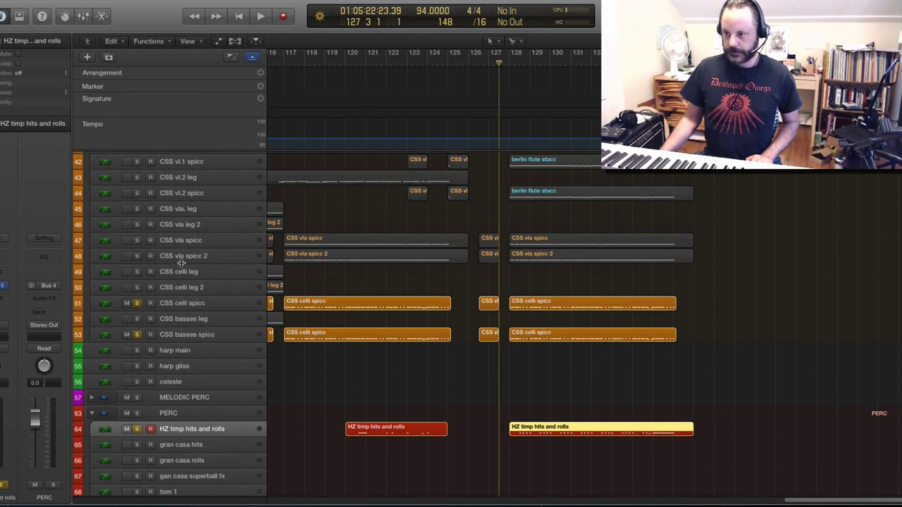
left_click(136, 240)
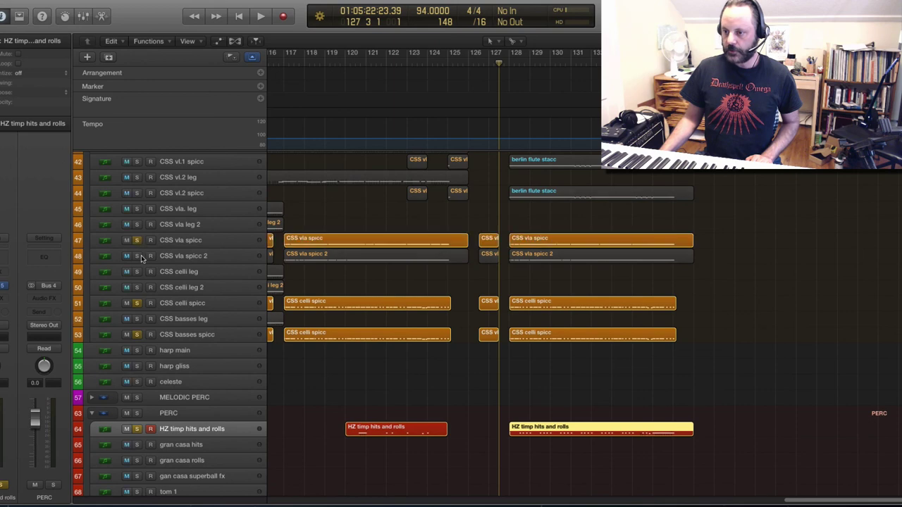
left_click(137, 256)
key("space")
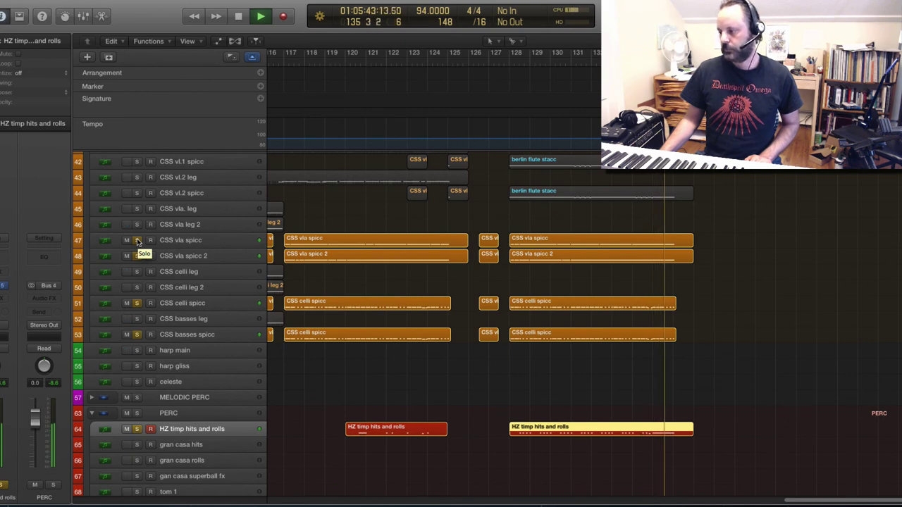
key("space")
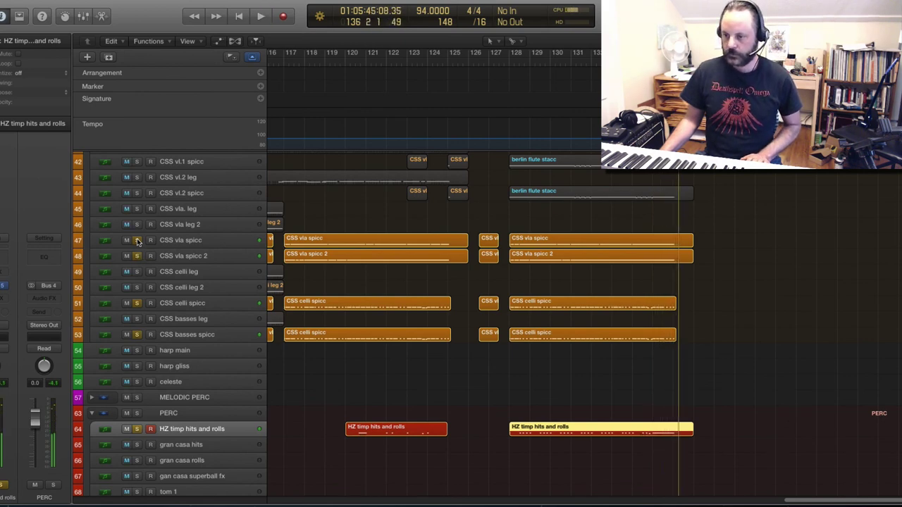
- Take the viola, celli and basses spicc tracks, the HZ timpani and both snare tracks out of solo
left_click(137, 241)
left_click(137, 256)
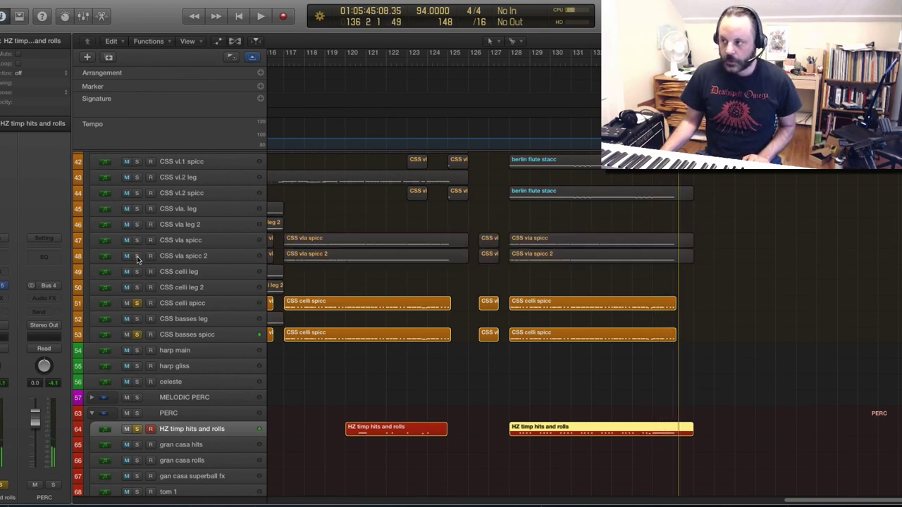
left_click(137, 303)
left_click(136, 335)
scroll(151, 343, "down", 5)
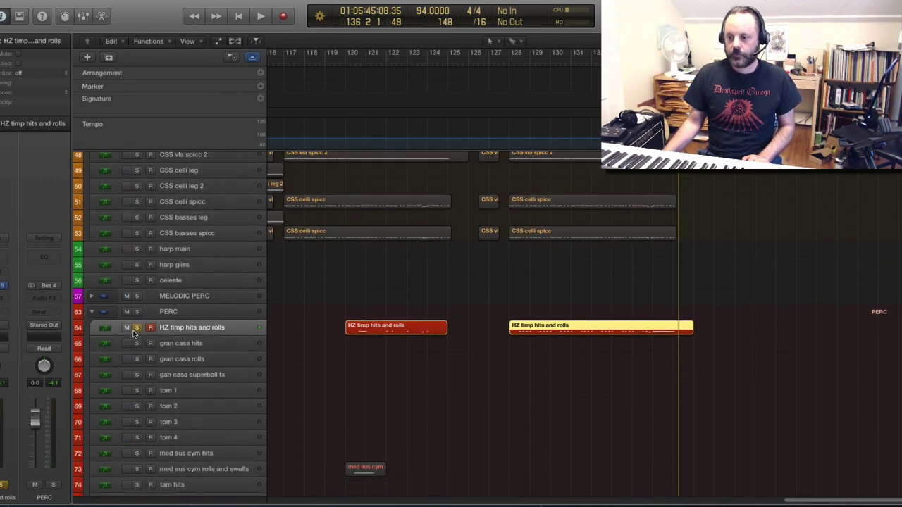
left_click(137, 330)
scroll(263, 381, "down", 3)
scroll(263, 386, "down", 2)
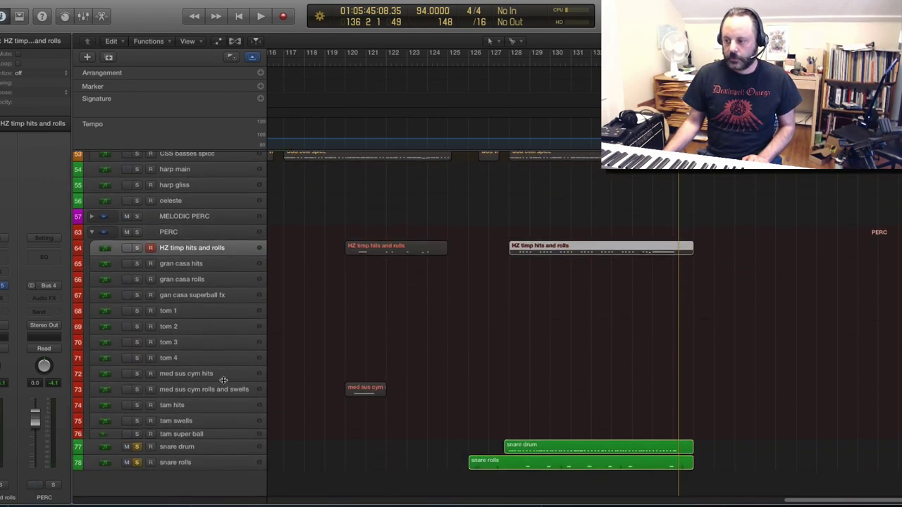
left_click(137, 447)
left_click(137, 463)
- Play the full orchestration from the middle of bar 126 to past the end of the regions, and review the wind tracks
scroll(334, 367, "up", 10)
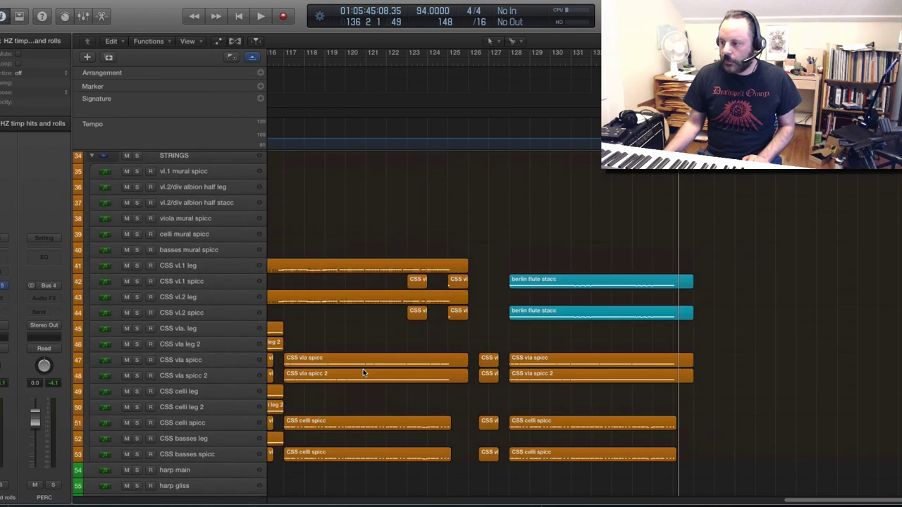
left_click(482, 63)
key("space")
key("space")
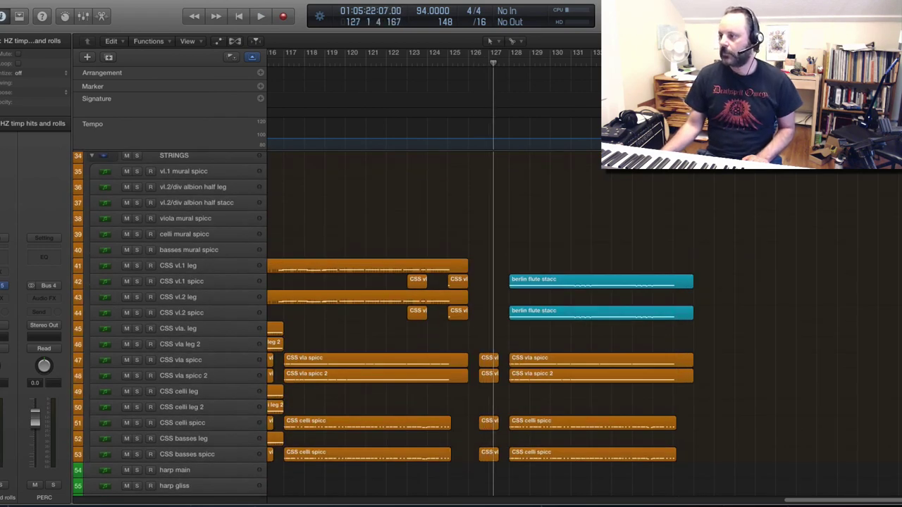
left_click(487, 63)
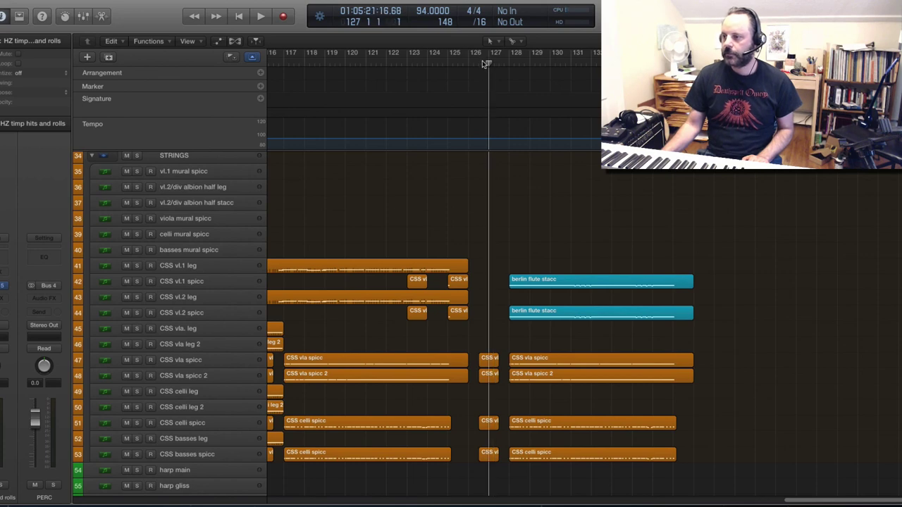
left_click(479, 63)
key("space")
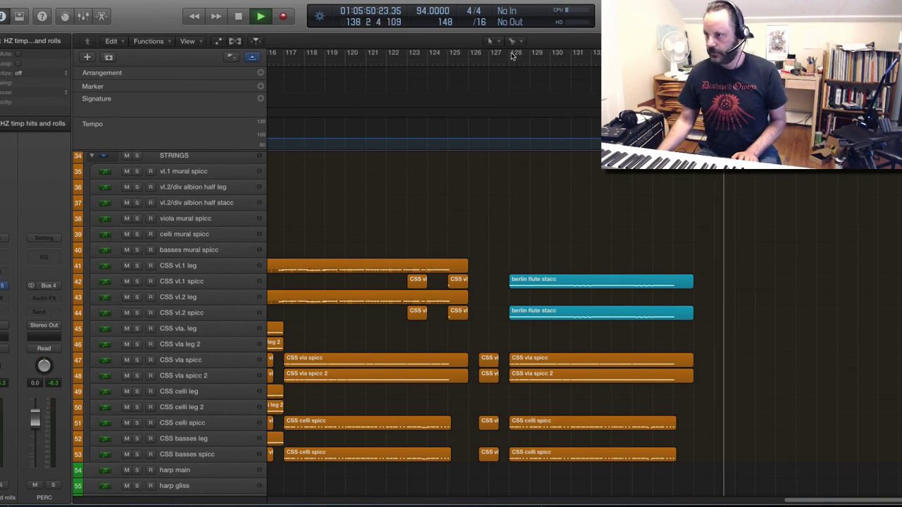
key("space")
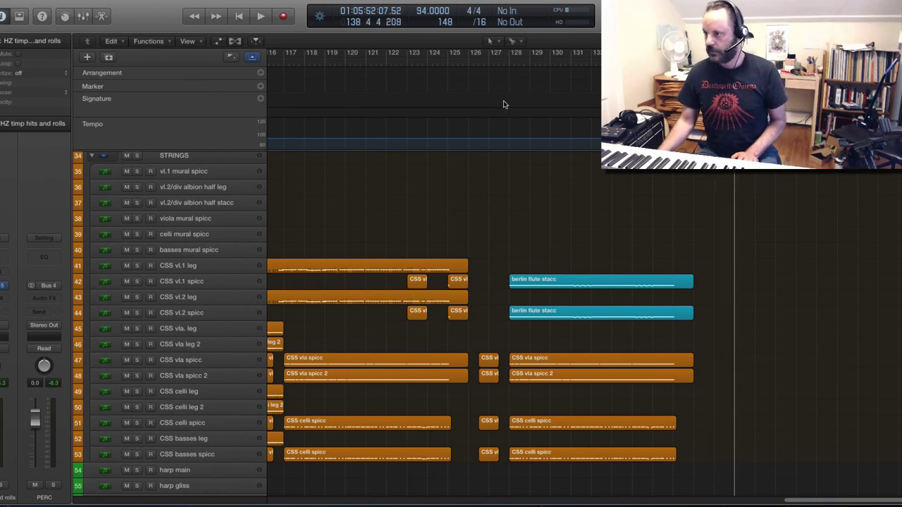
scroll(479, 325, "up", 15)
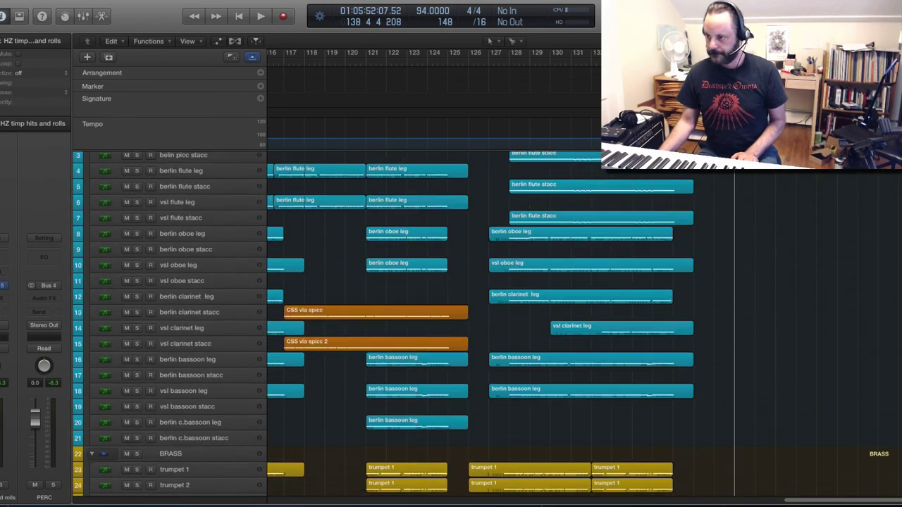
scroll(423, 324, "up", 2)
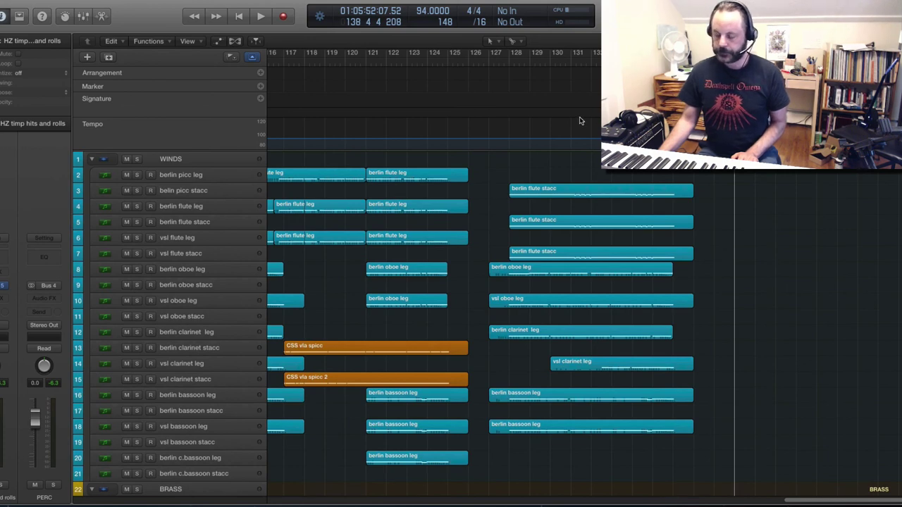